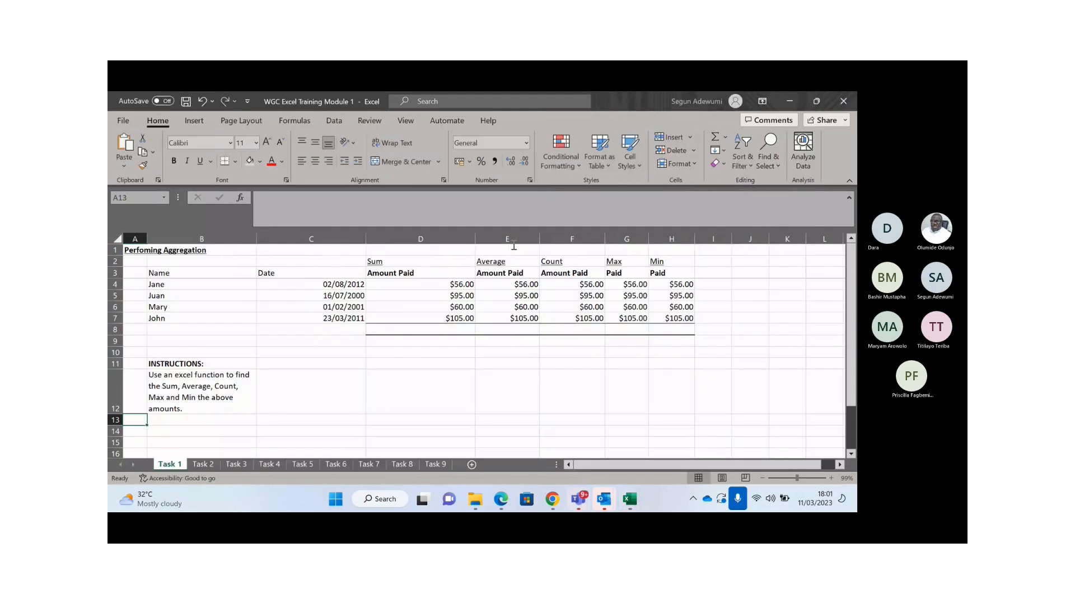
# - Review the payment amounts and the instructions, then pick cell D8 below the Sum column
pyautogui.moveTo(510, 283); pyautogui.dragTo(560, 309)
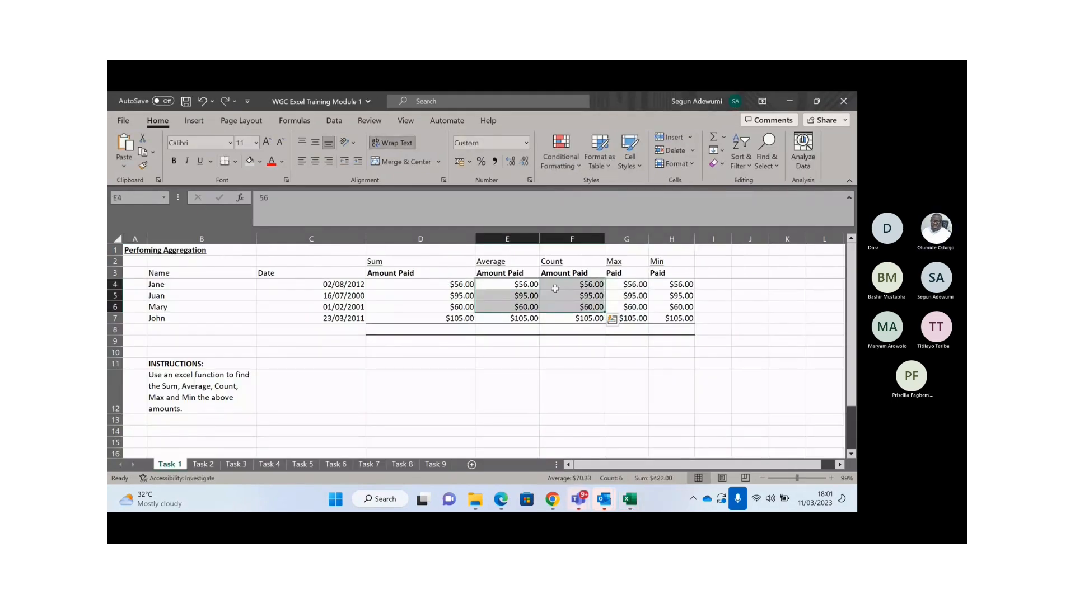
pyautogui.click(477, 342)
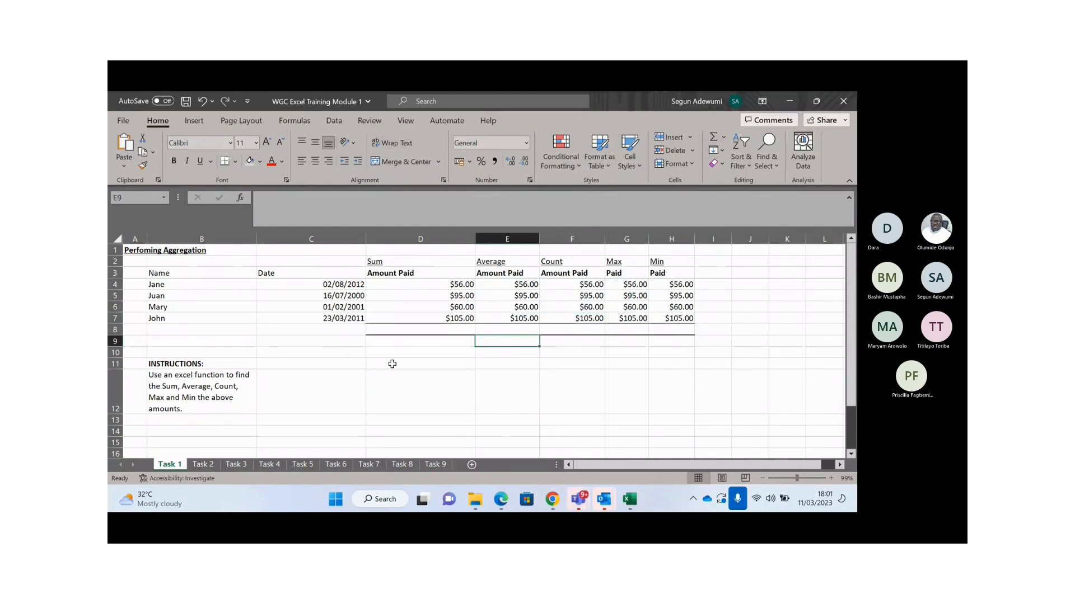
pyautogui.click(242, 392)
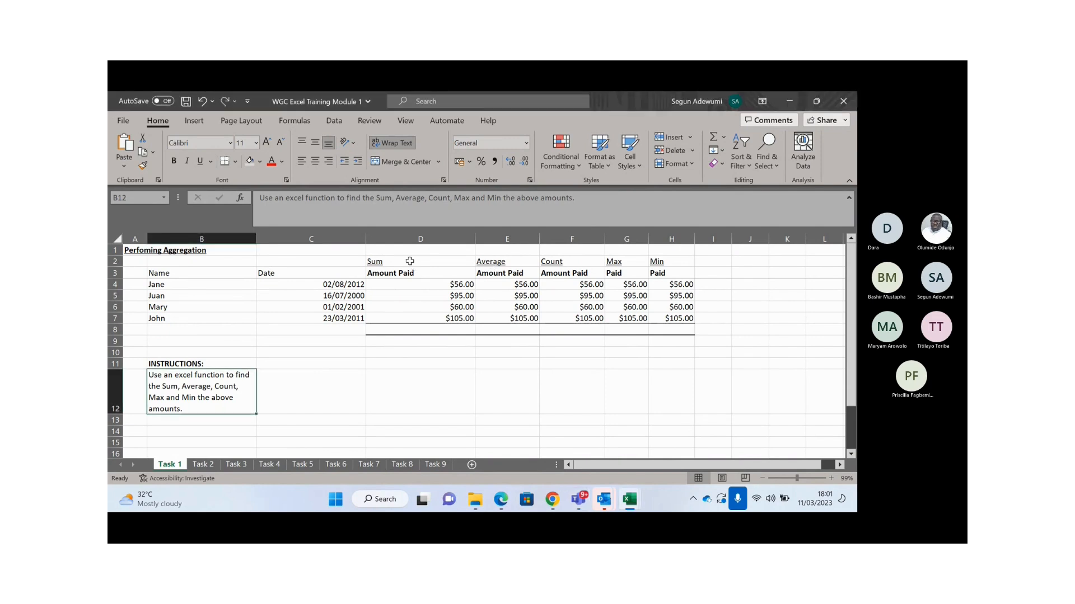
pyautogui.click(624, 272)
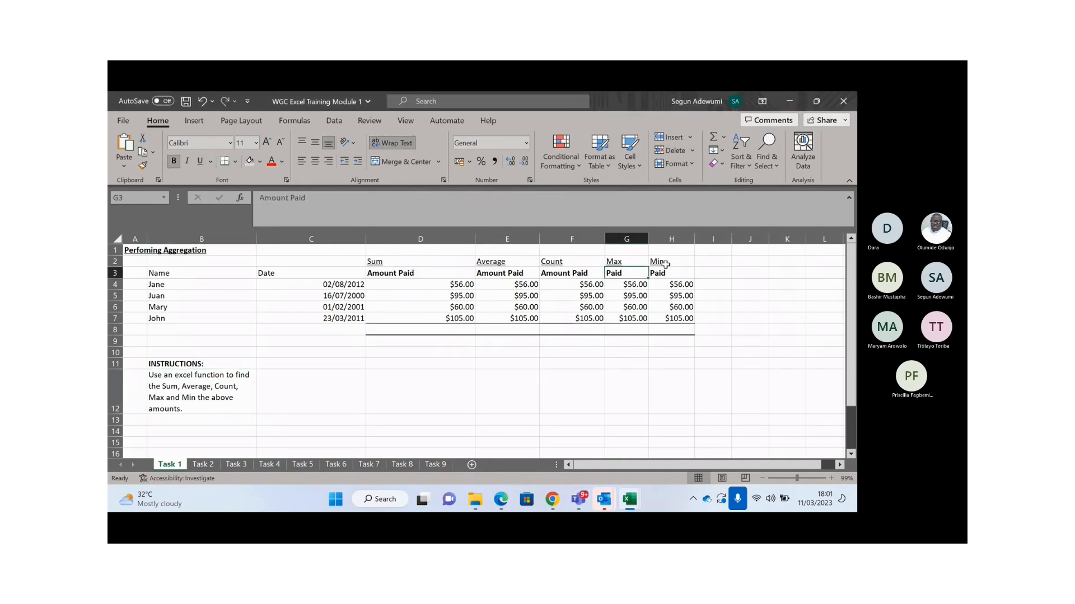
pyautogui.click(672, 262)
pyautogui.click(426, 329)
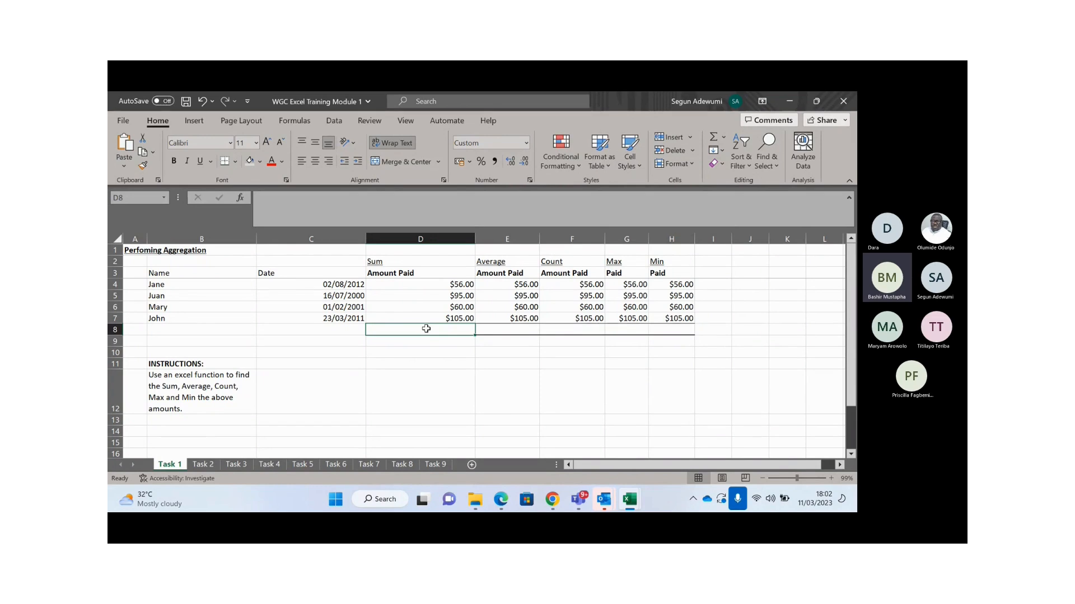
# - Enter =SUM(D4:D7) in D8 to total the Sum column amounts
pyautogui.click(801, 111)
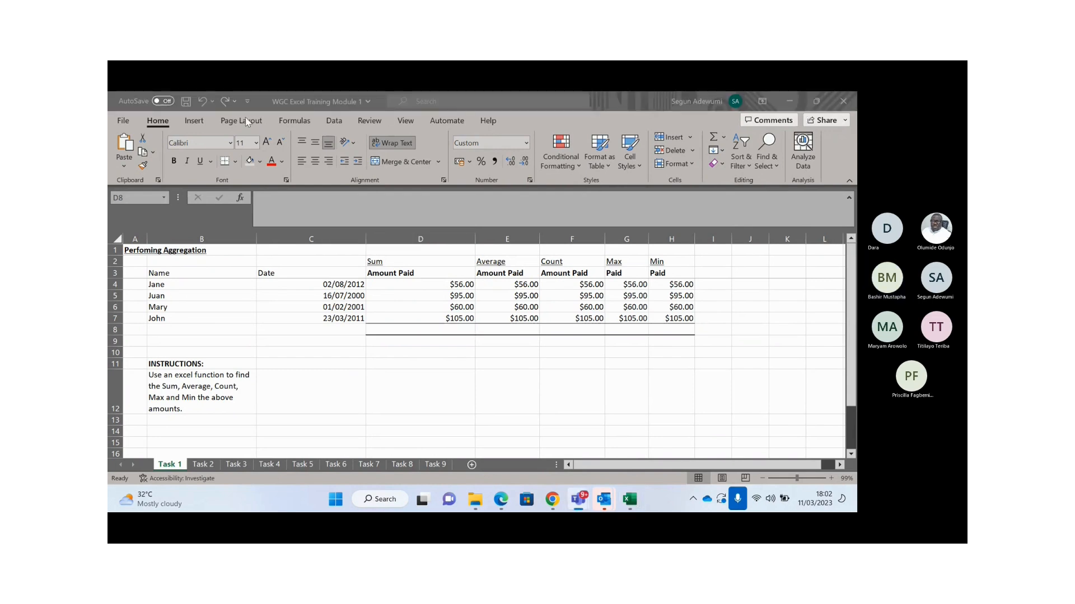
pyautogui.click(431, 329)
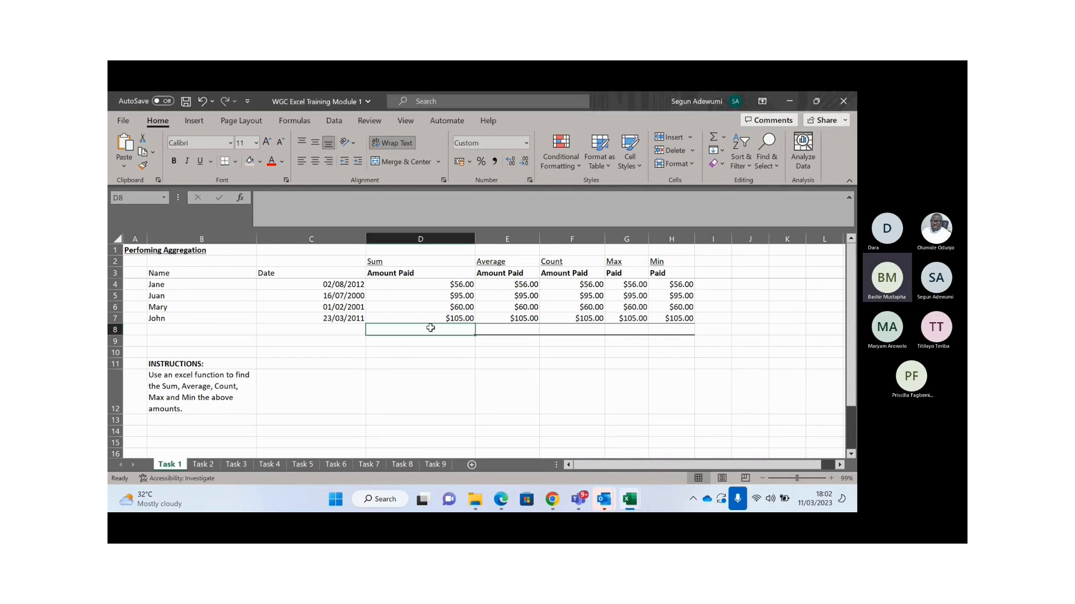
pyautogui.write('=')
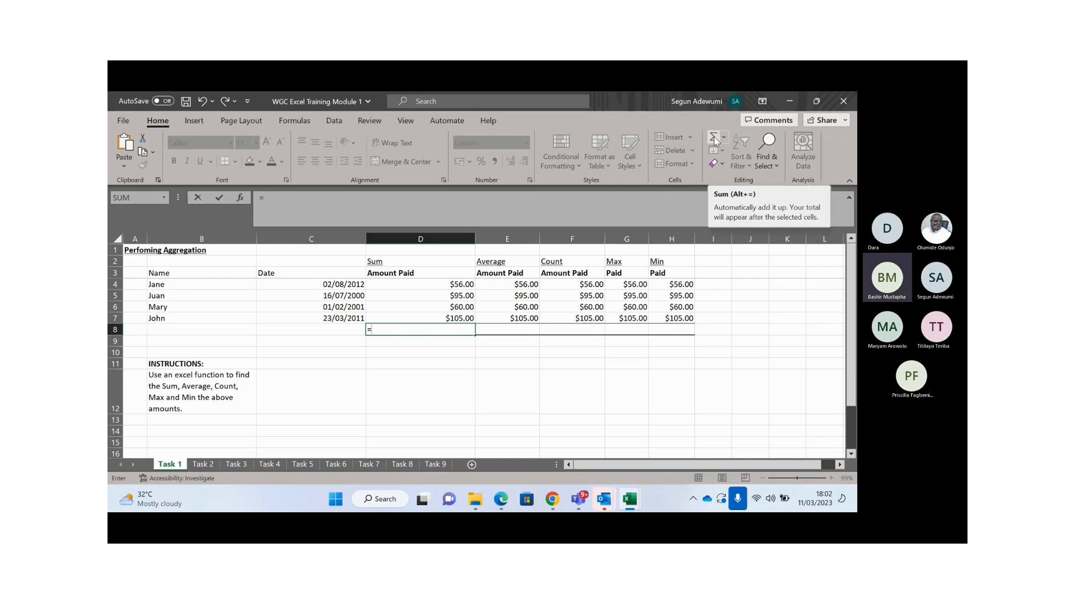
pyautogui.moveTo(441, 284); pyautogui.dragTo(447, 316)
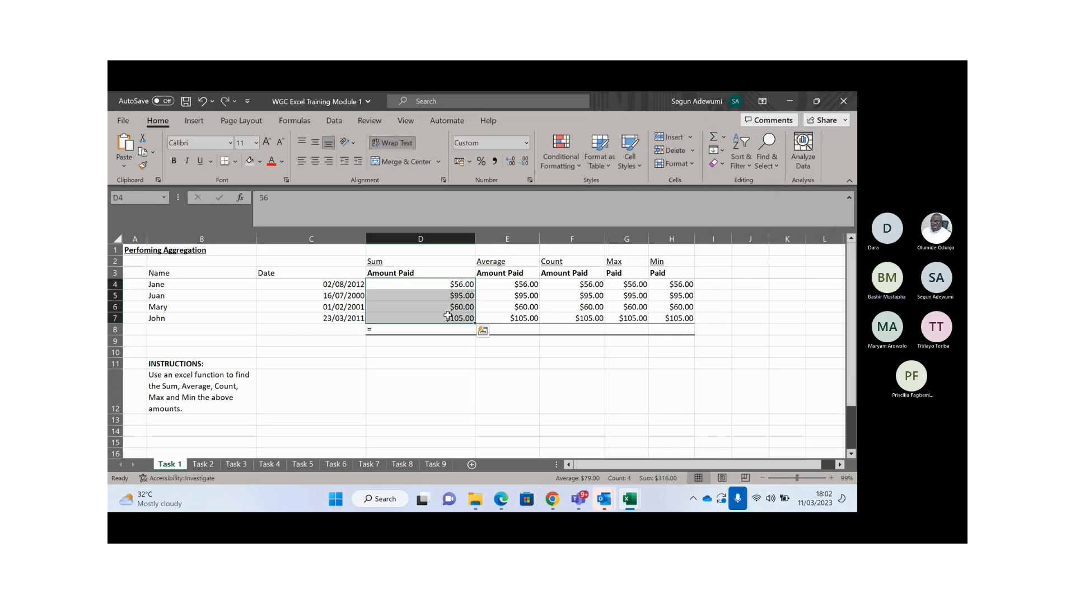
pyautogui.click(424, 333)
pyautogui.click(412, 360)
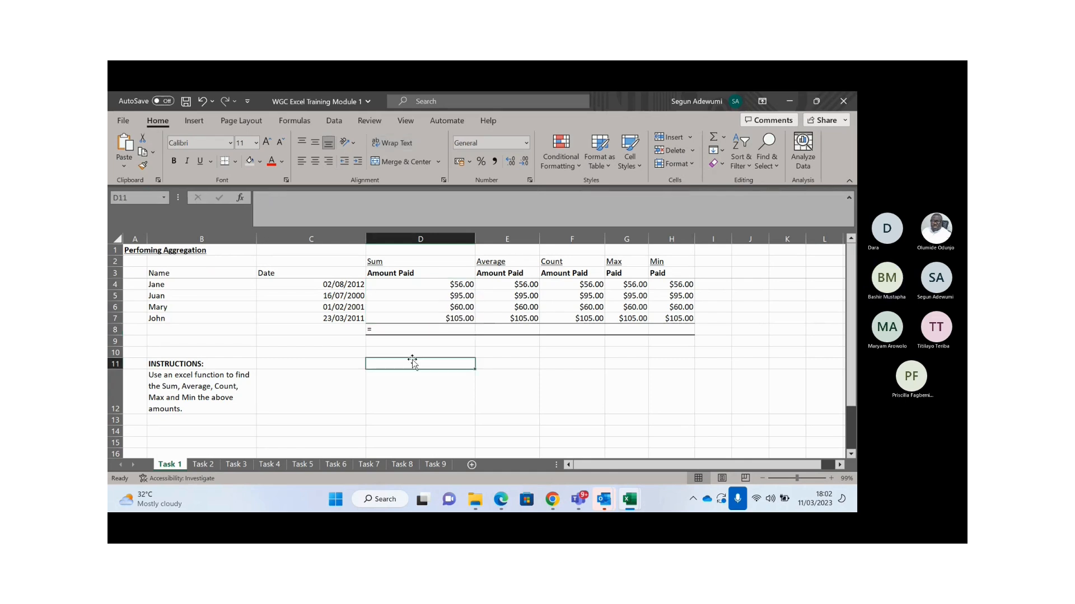
pyautogui.click(412, 329)
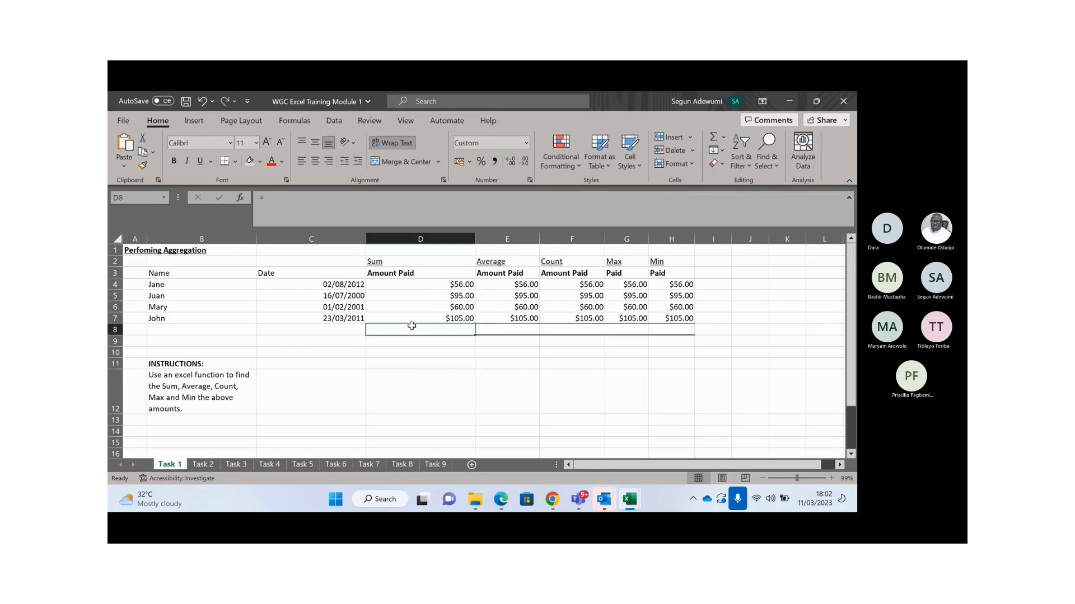
pyautogui.write('=')
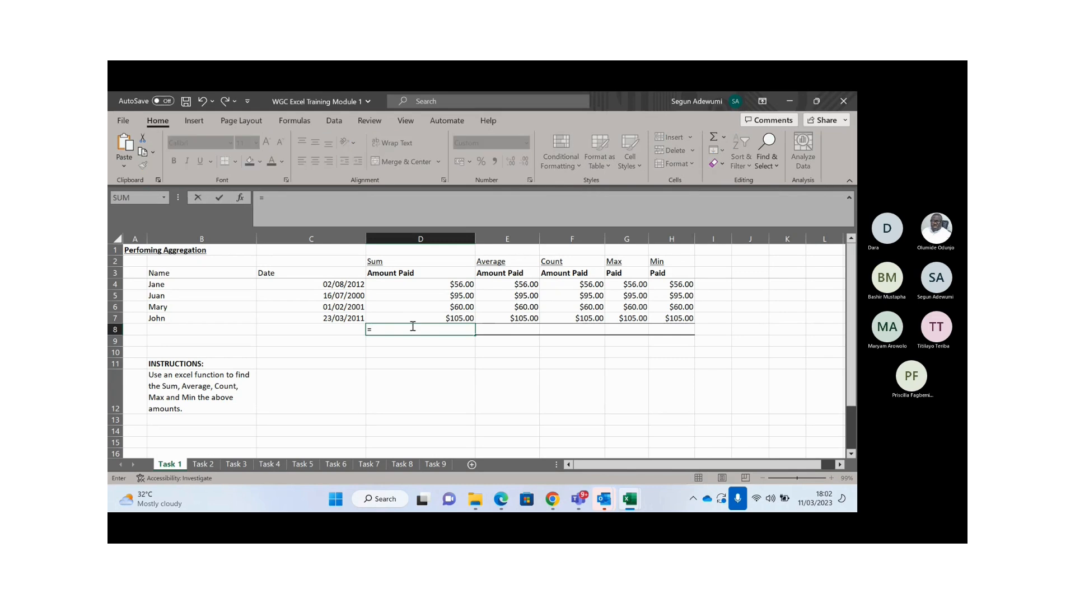
pyautogui.write('sum')
pyautogui.press('Tab')
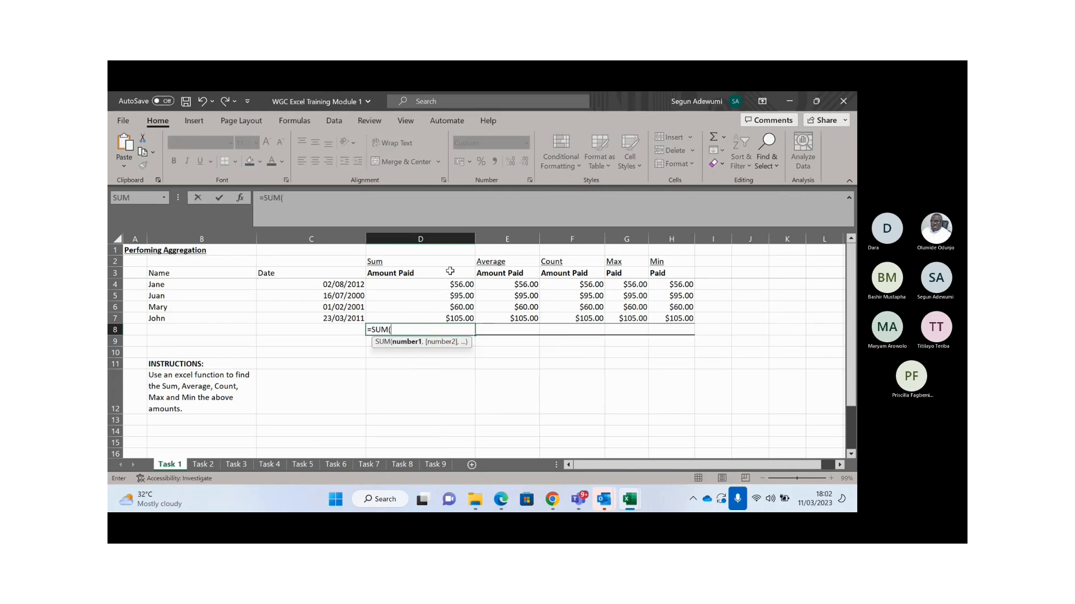
pyautogui.moveTo(445, 283); pyautogui.dragTo(446, 319)
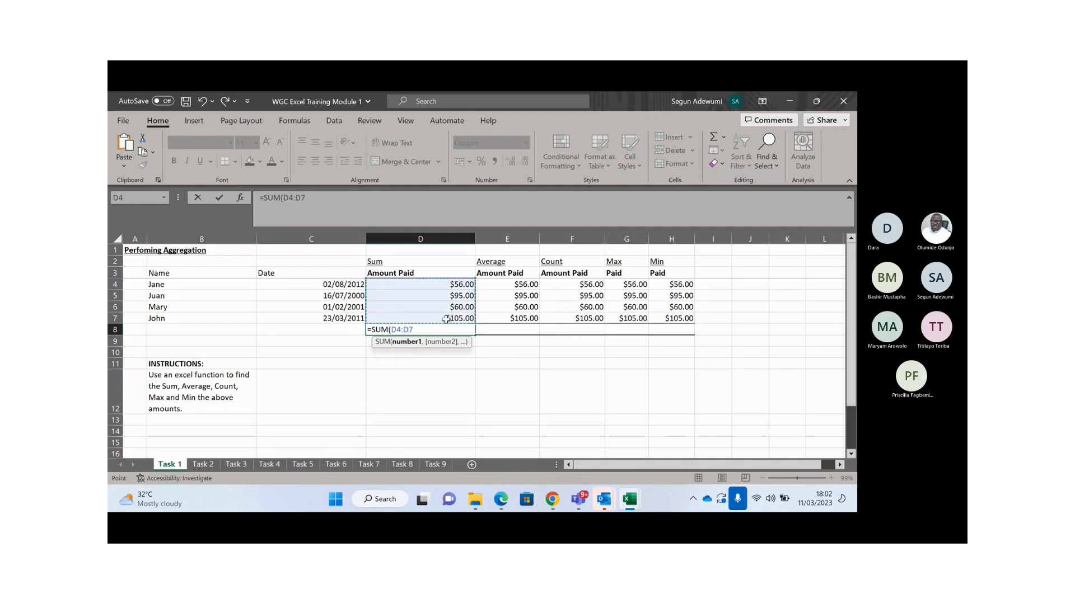
pyautogui.press('Return')
pyautogui.press('Up')
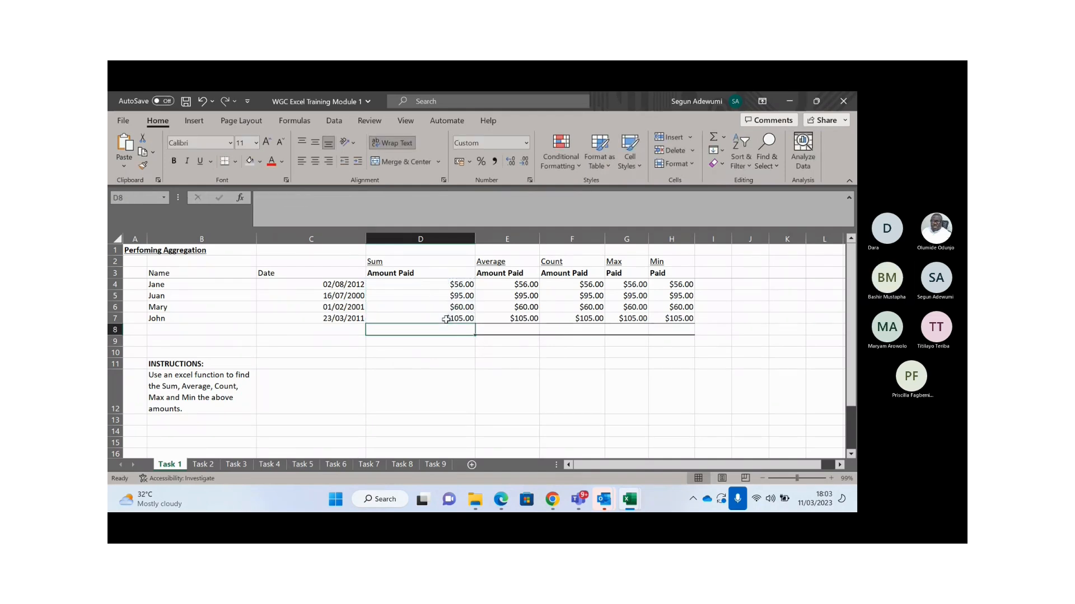
# - Try AutoSum on the D4:D7 amounts twice, deleting the resulting D8 total each time
pyautogui.moveTo(444, 285); pyautogui.dragTo(451, 330)
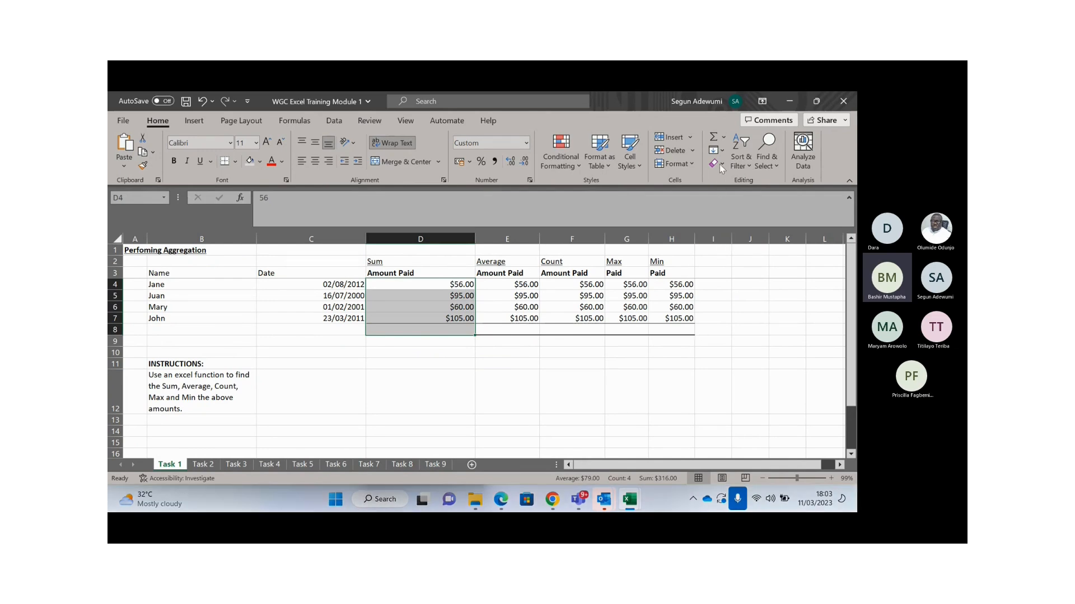
pyautogui.click(713, 138)
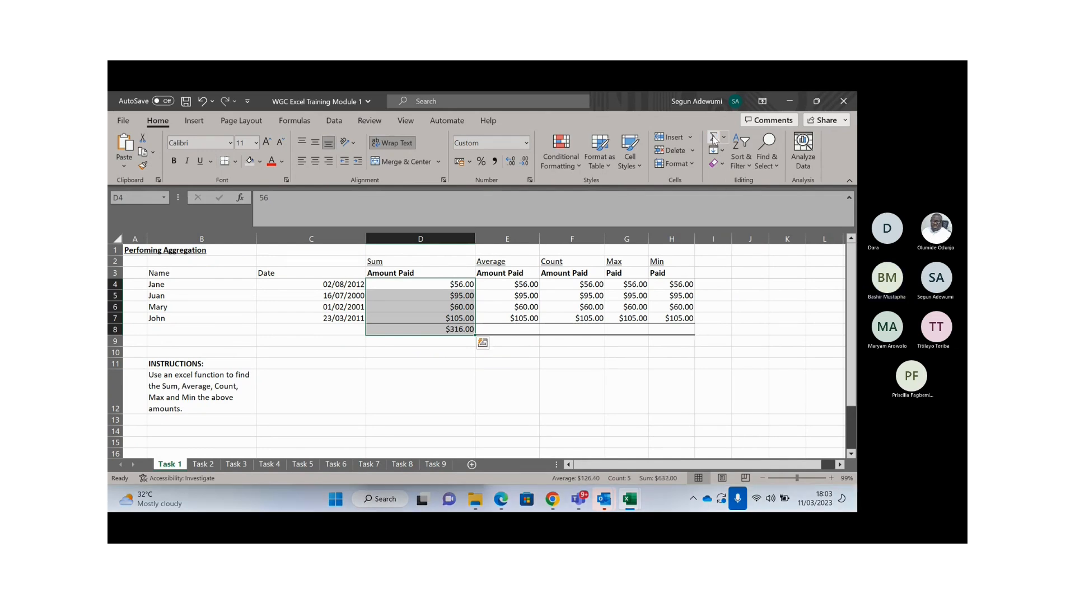
pyautogui.click(442, 330)
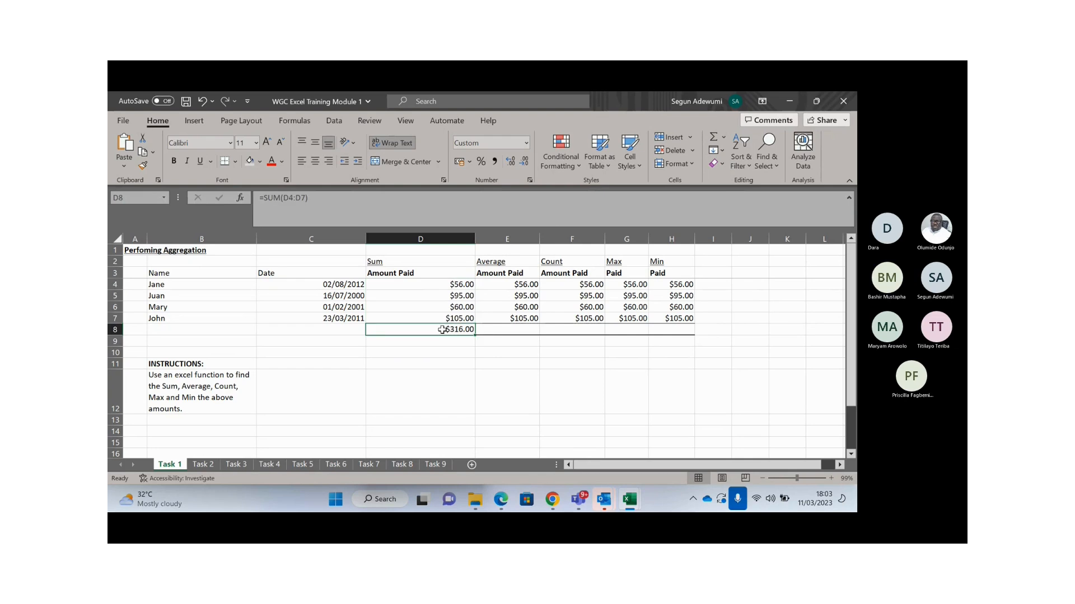
pyautogui.press('Delete')
pyautogui.moveTo(441, 284); pyautogui.dragTo(446, 330)
pyautogui.hotkey('alt', '=')
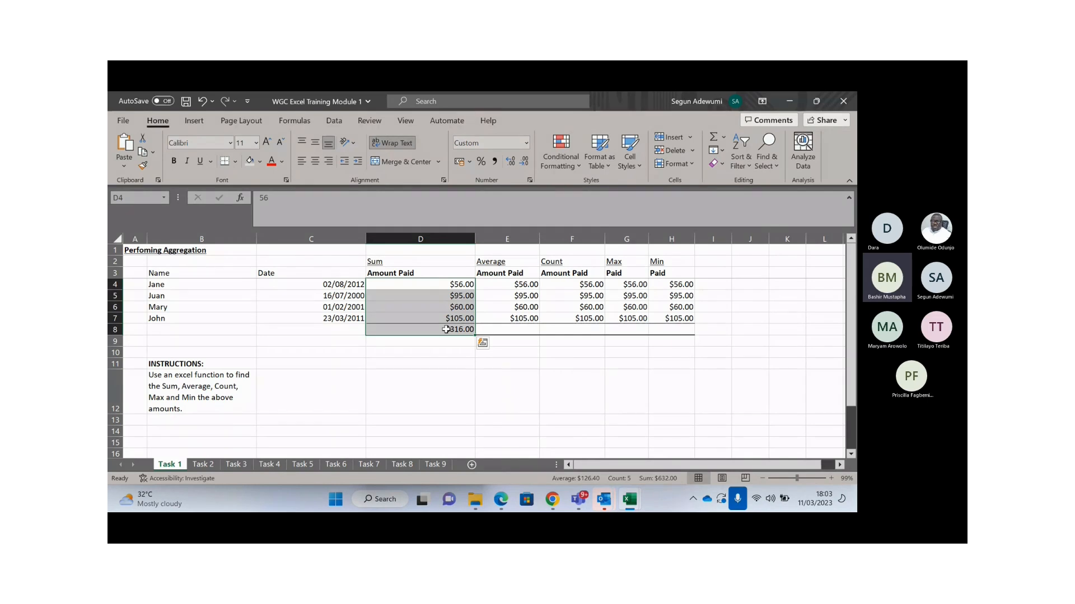
pyautogui.click(446, 330)
pyautogui.press('Delete')
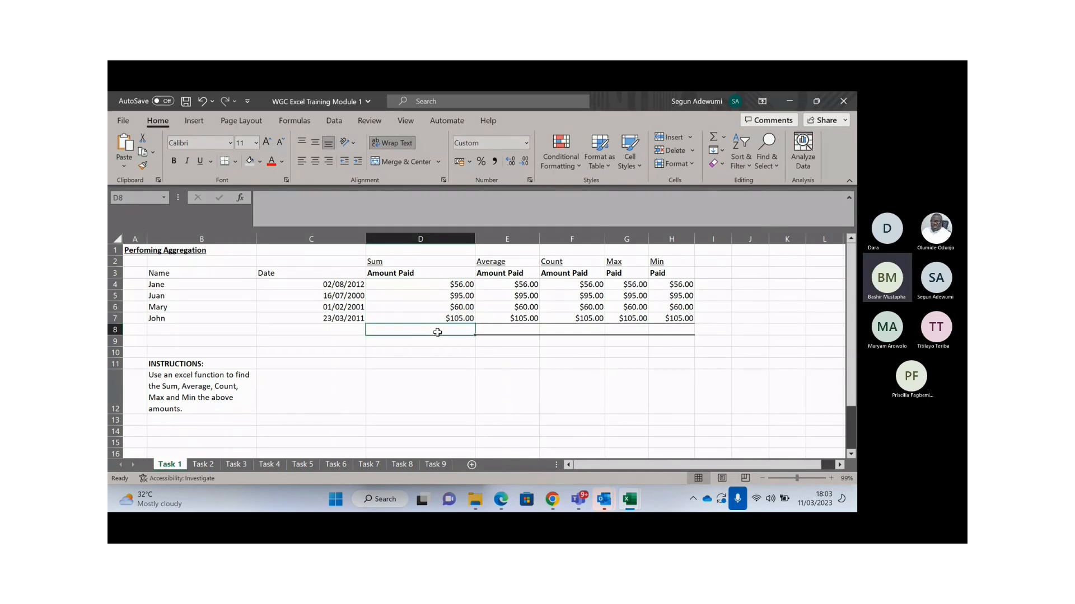
# - Re-insert the D8 total with Alt+= and check its =SUM(D4:D7) formula
pyautogui.click(429, 296)
pyautogui.click(441, 330)
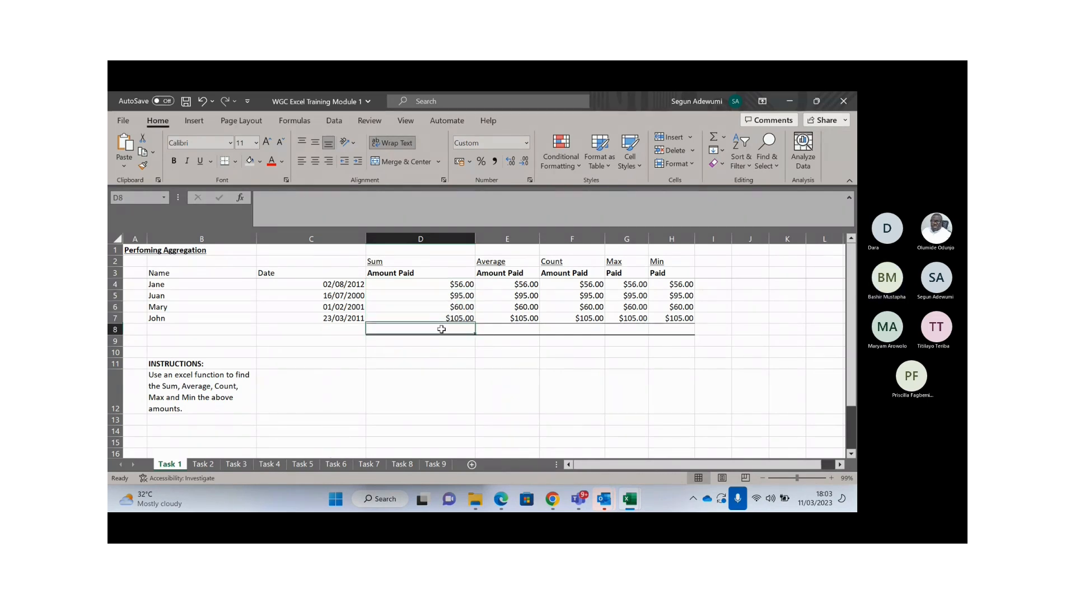
pyautogui.hotkey('alt', '=')
pyautogui.press('Return')
pyautogui.click(454, 330)
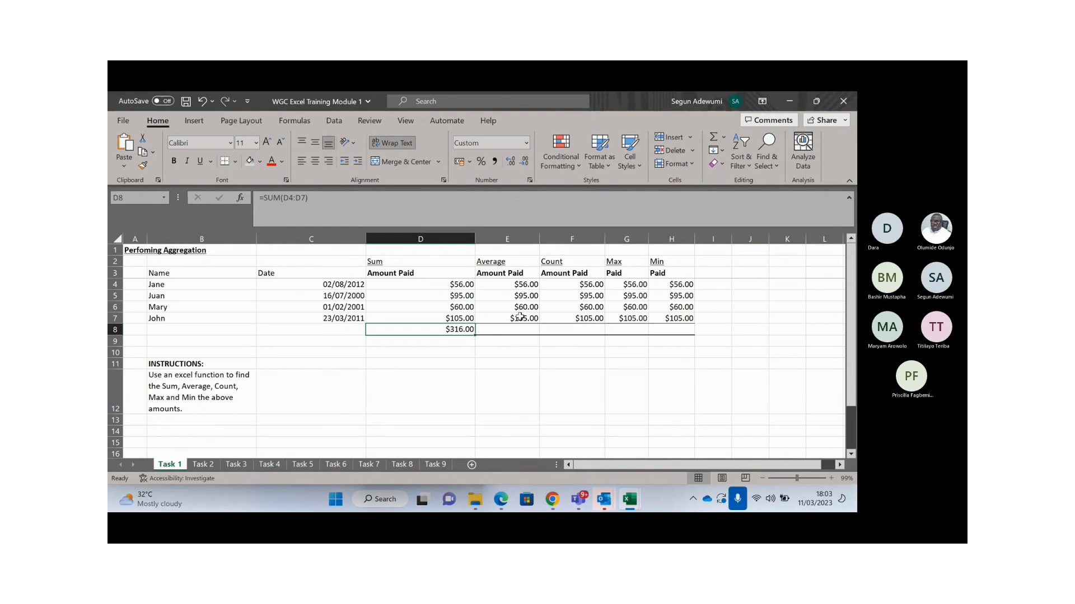
# - Enter =AVERAGE(E4:E7) in E8, giving $79.00
pyautogui.click(517, 327)
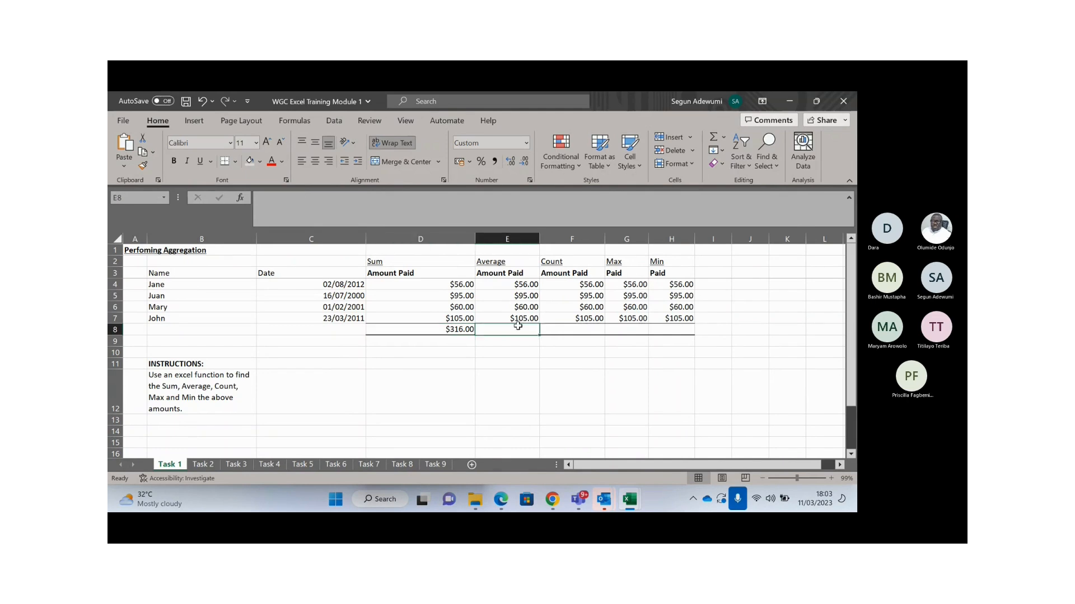
pyautogui.write('=AVERAGE(')
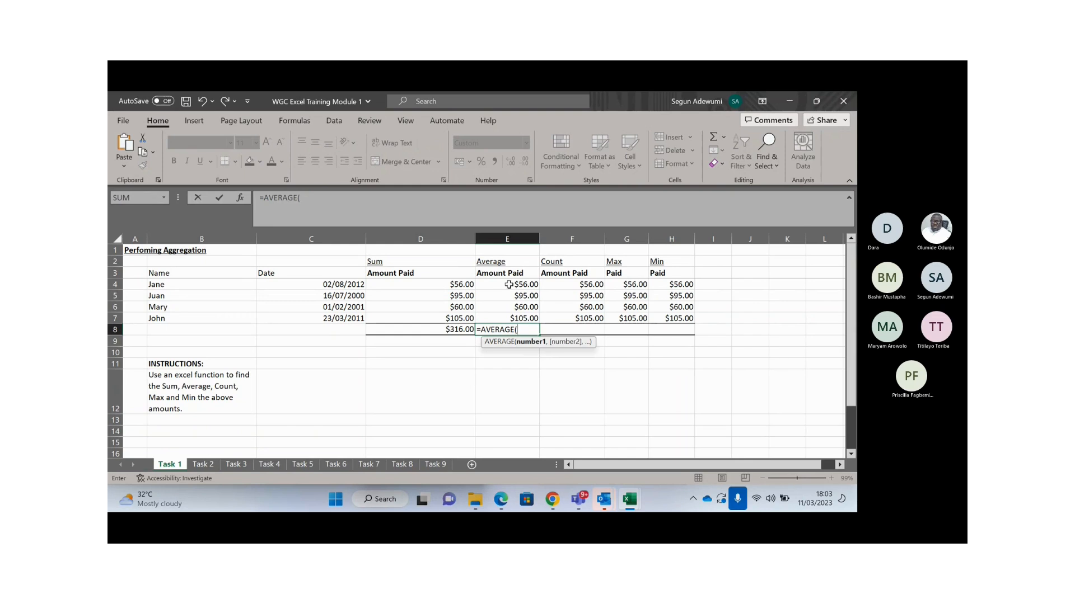
pyautogui.moveTo(508, 284); pyautogui.dragTo(511, 318)
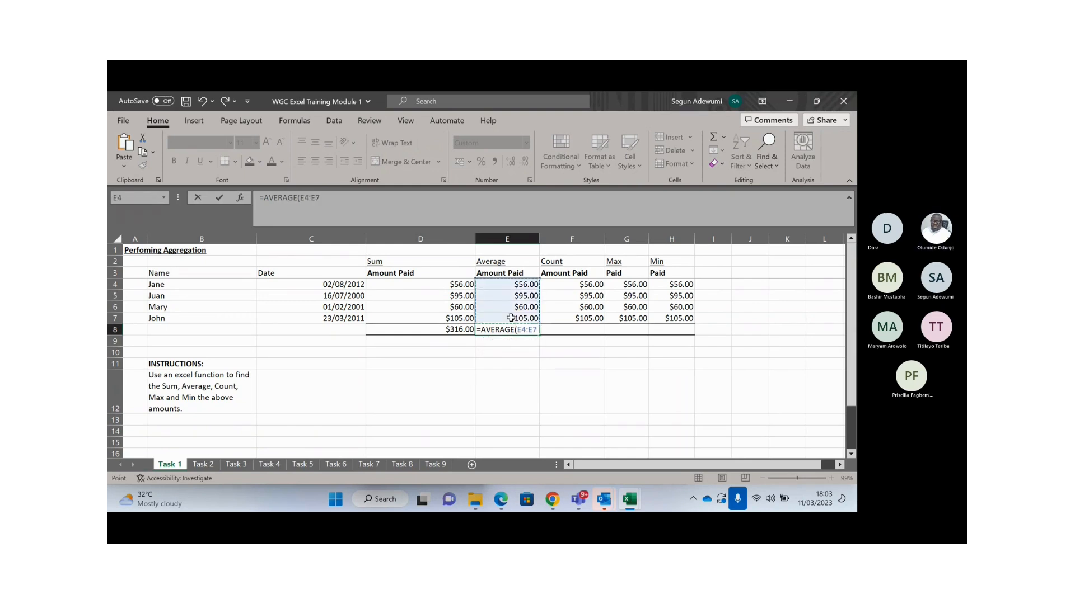
pyautogui.press('Return')
pyautogui.click(522, 332)
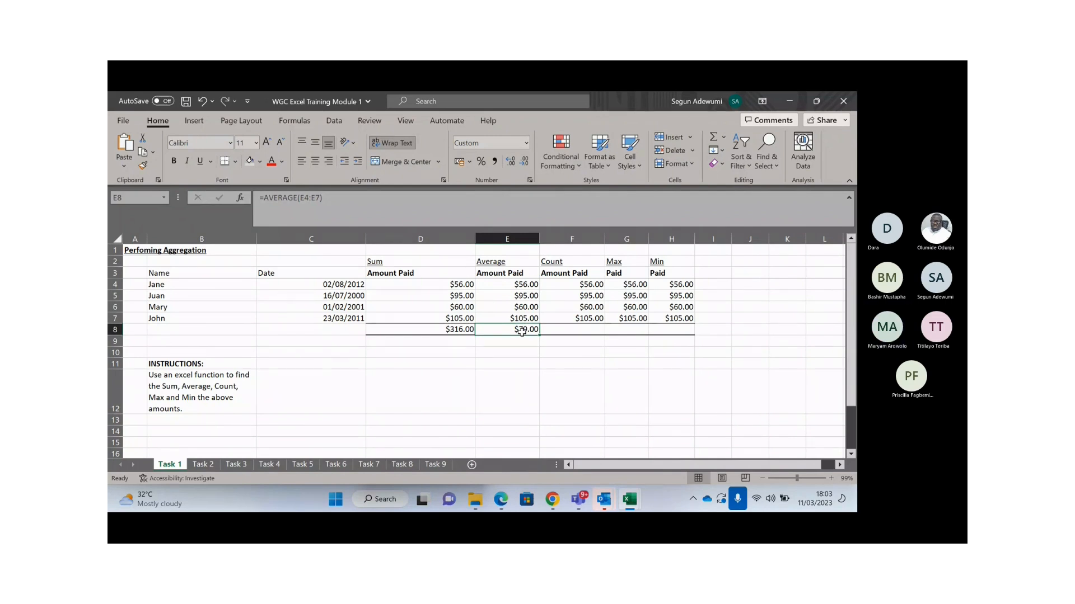
pyautogui.press('Right')
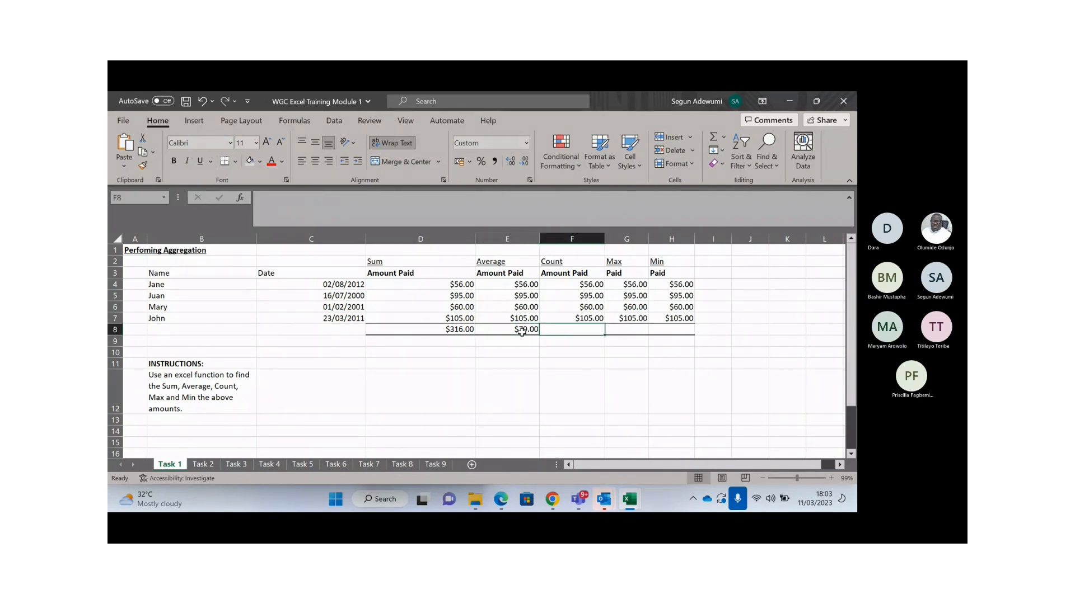
# - Enter =COUNT(F4:F7) in F8 so it returns 4
pyautogui.write('=coun')
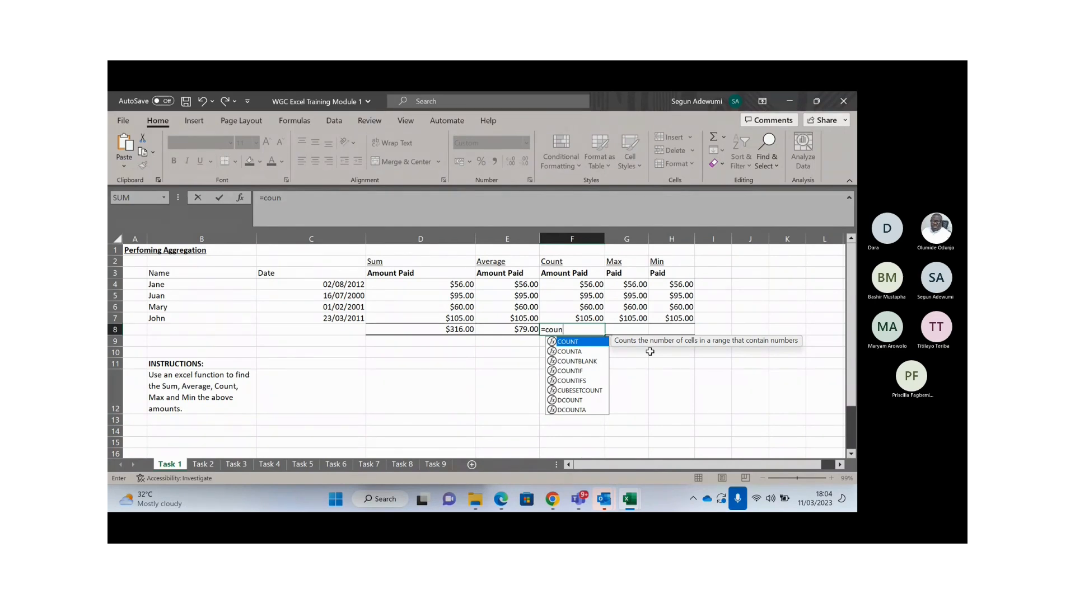
pyautogui.press('Down')
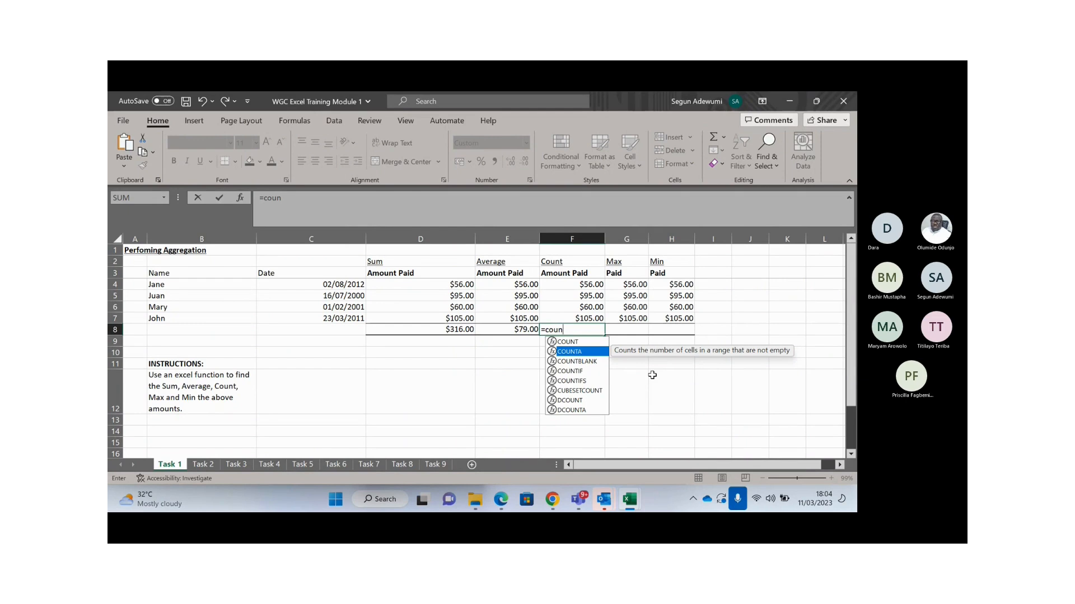
pyautogui.press('Up')
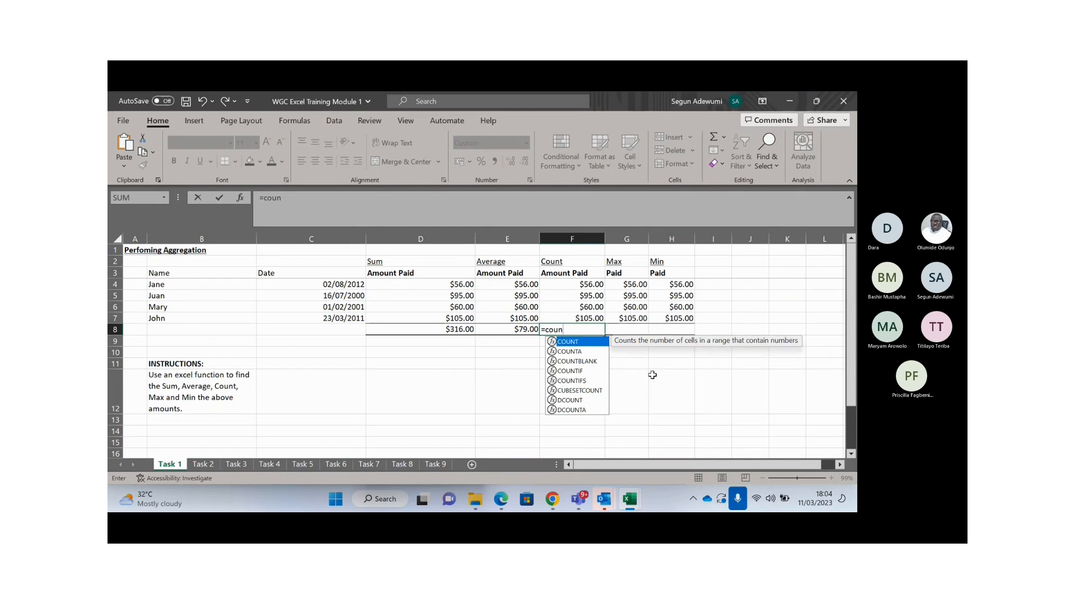
pyautogui.press('Tab')
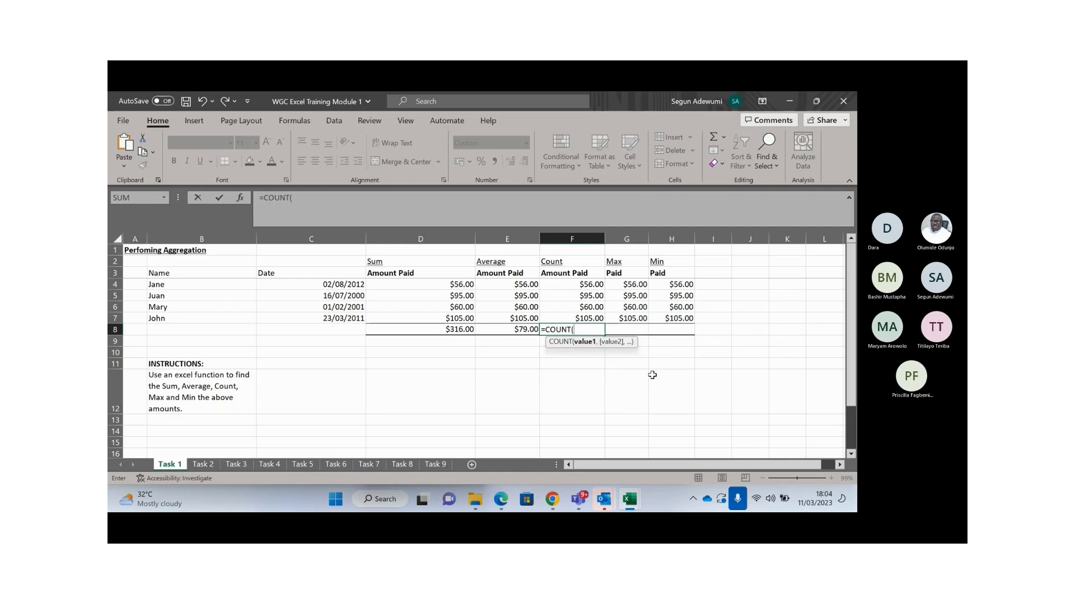
pyautogui.moveTo(590, 282); pyautogui.dragTo(591, 317)
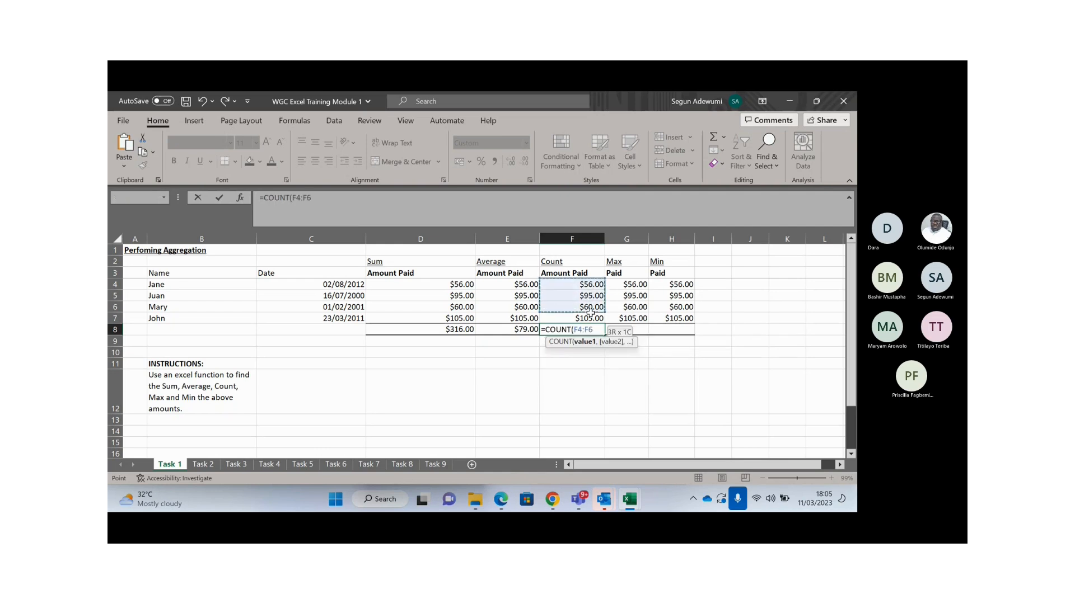
pyautogui.press('Return')
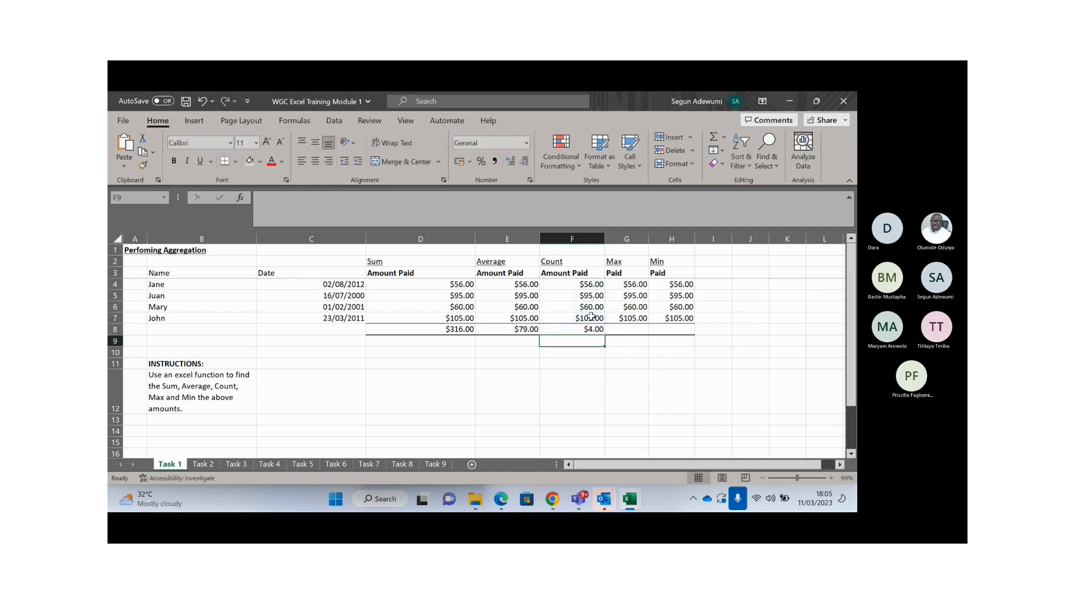
pyautogui.press('Up')
pyautogui.press('Up')
pyautogui.press('Up')
pyautogui.press('Up')
pyautogui.press('Up')
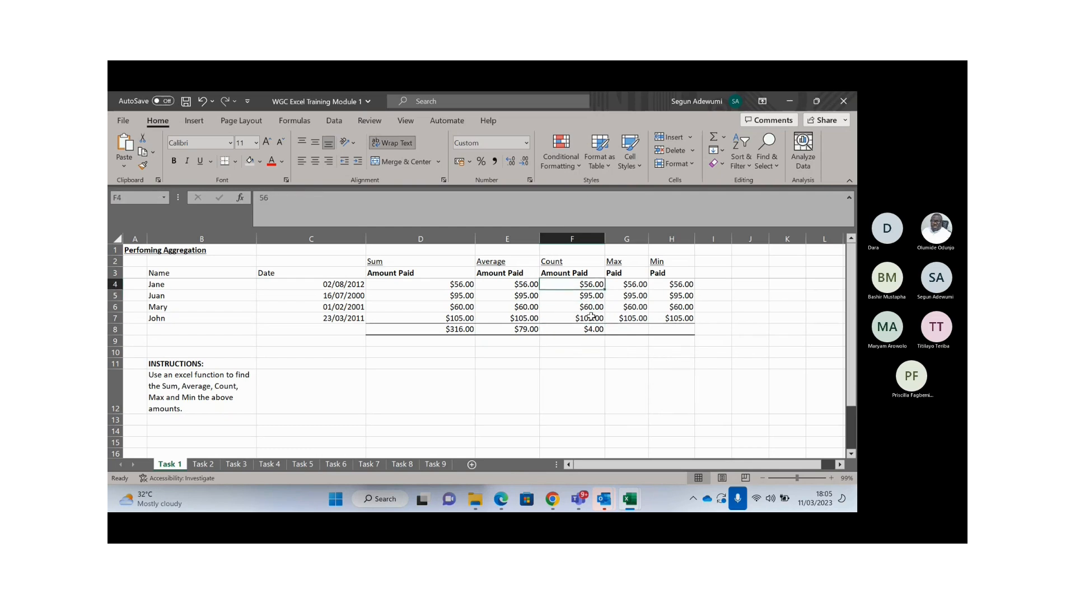
# - Select the Count cells F4:F8 and open Format Cells, then close it unchanged
pyautogui.hotkey('shift', 'Down')
pyautogui.hotkey('shift', 'Down')
pyautogui.hotkey('shift', 'Down')
pyautogui.hotkey('shift', 'Down')
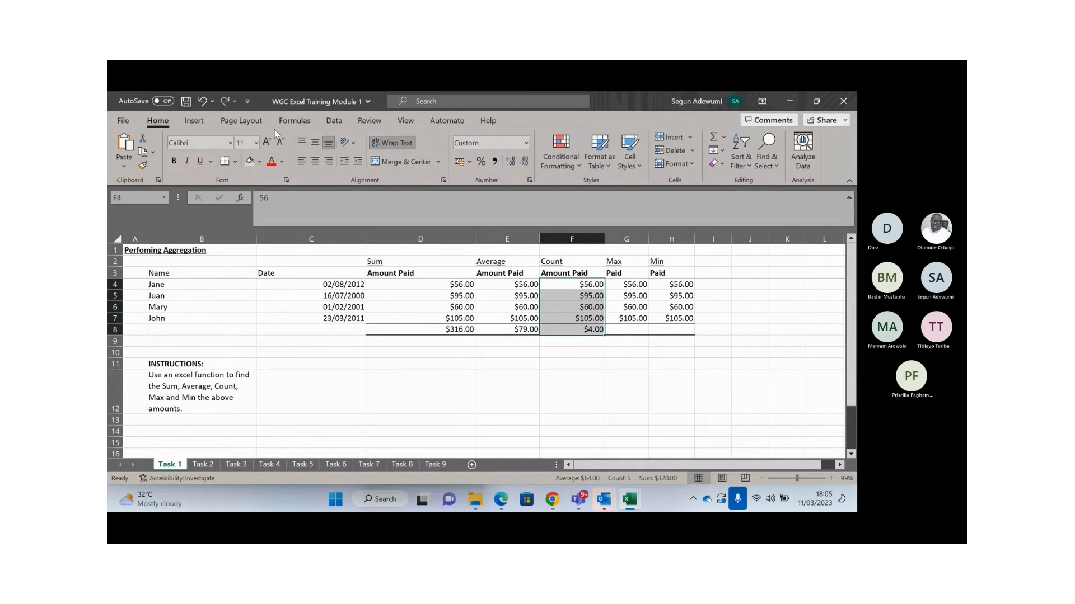
pyautogui.hotkey('ctrl', '1')
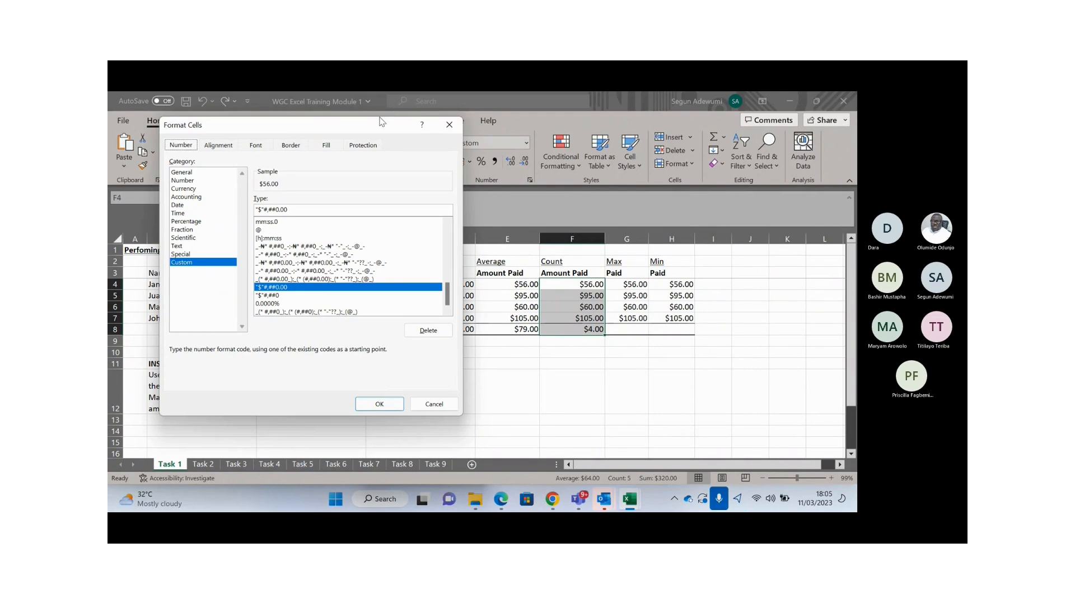
pyautogui.moveTo(381, 121); pyautogui.dragTo(610, 133)
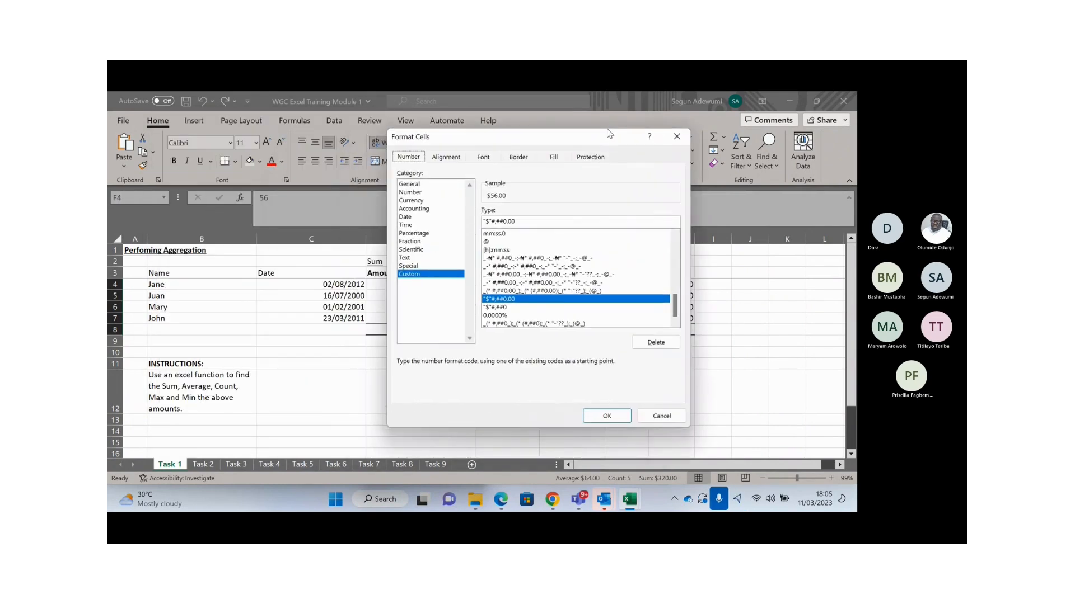
pyautogui.click(678, 137)
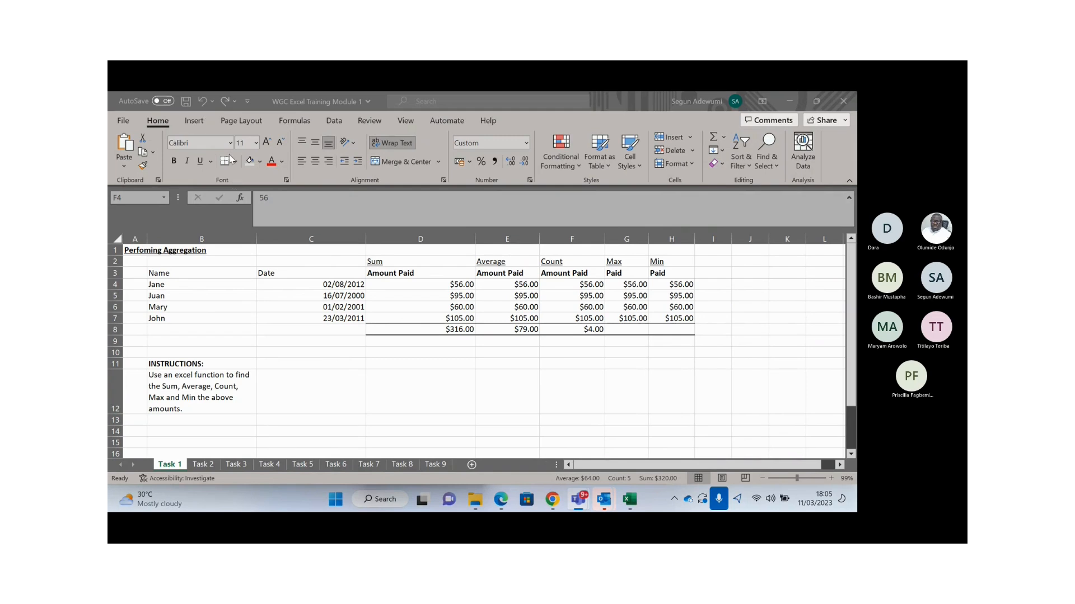
# - Reopen Format Cells and look through the Number, Alignment, Font, Border, Fill and Protection tabs
pyautogui.click(286, 180)
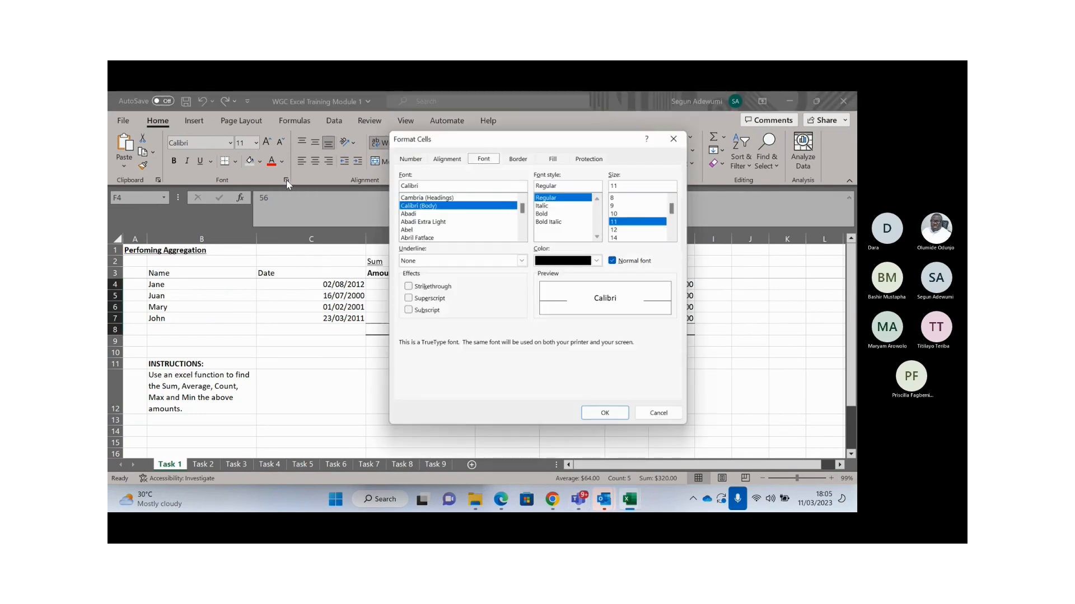
pyautogui.moveTo(565, 138); pyautogui.dragTo(460, 172)
pyautogui.click(303, 191)
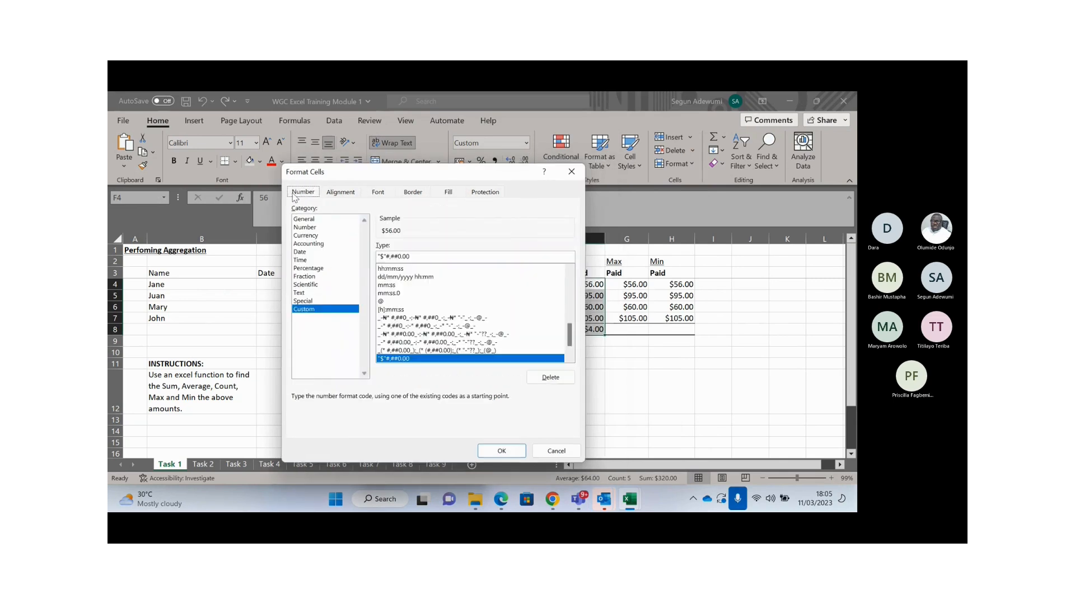
pyautogui.click(346, 195)
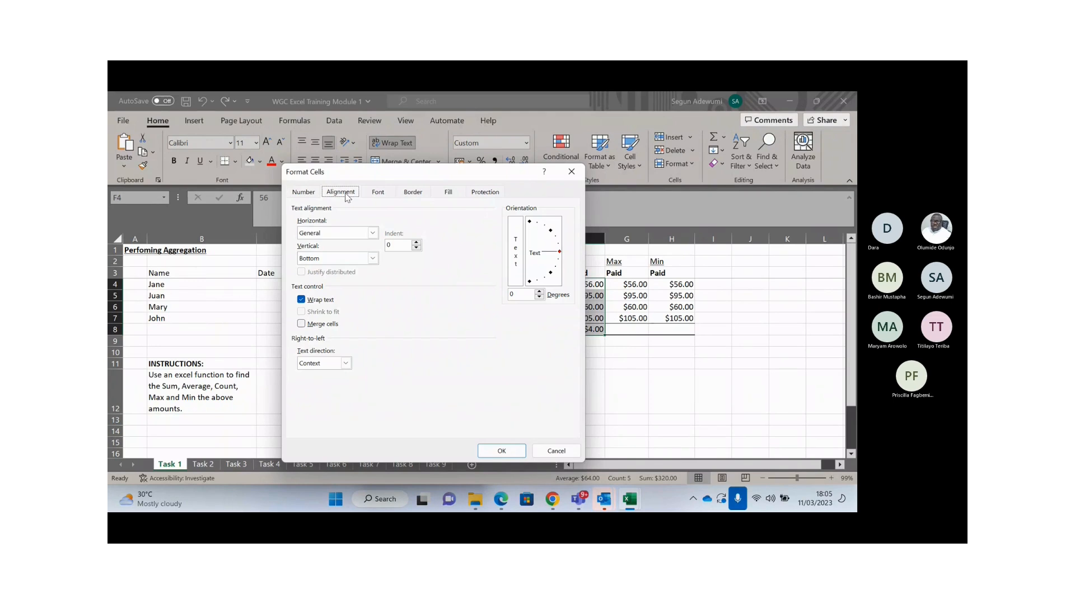
pyautogui.click(380, 197)
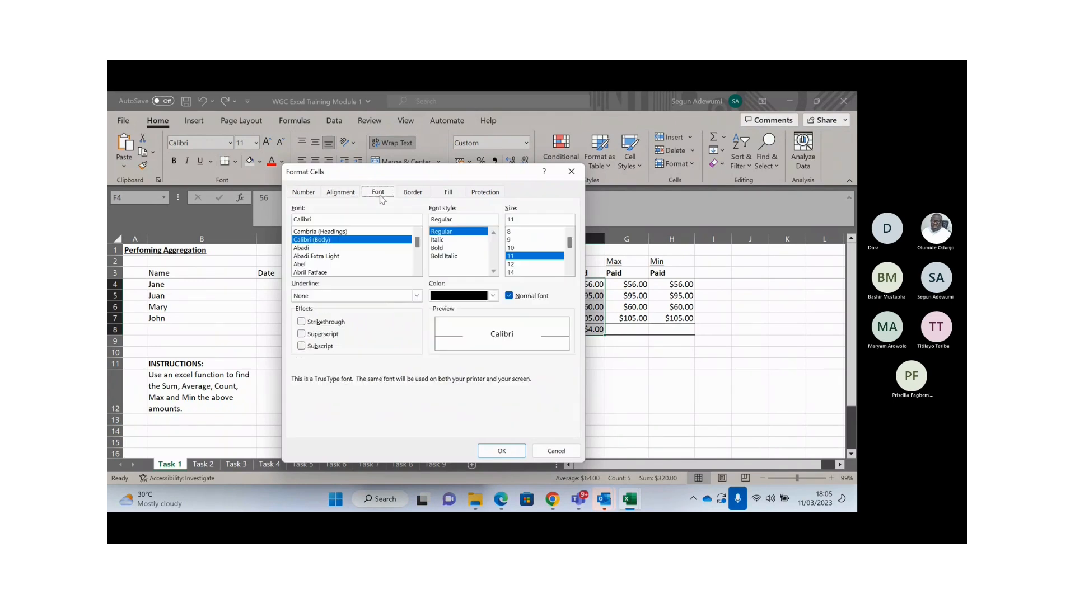
pyautogui.click(410, 195)
pyautogui.click(451, 194)
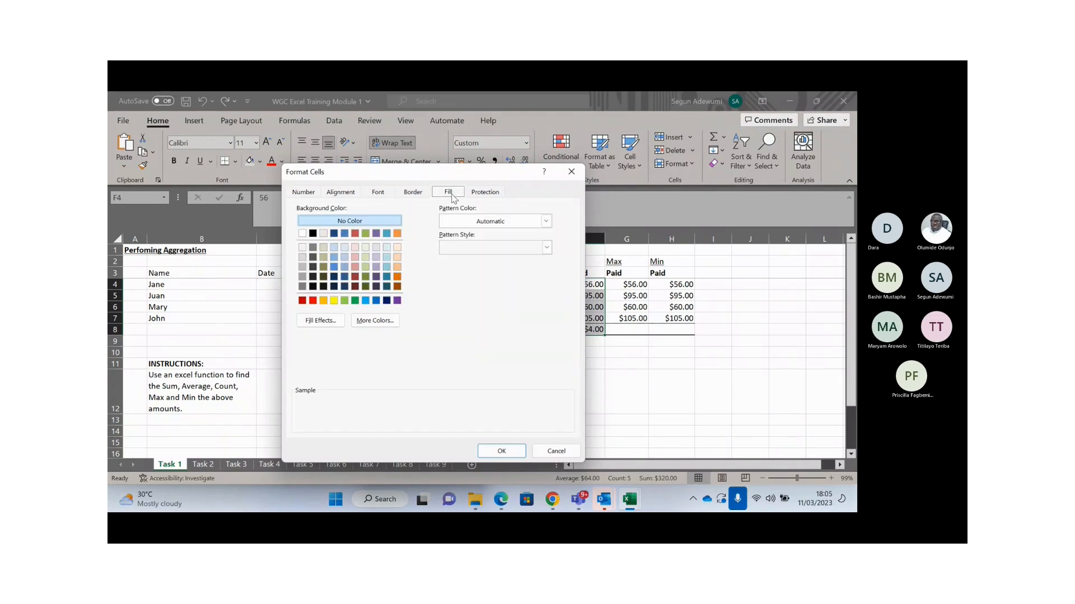
pyautogui.click(479, 194)
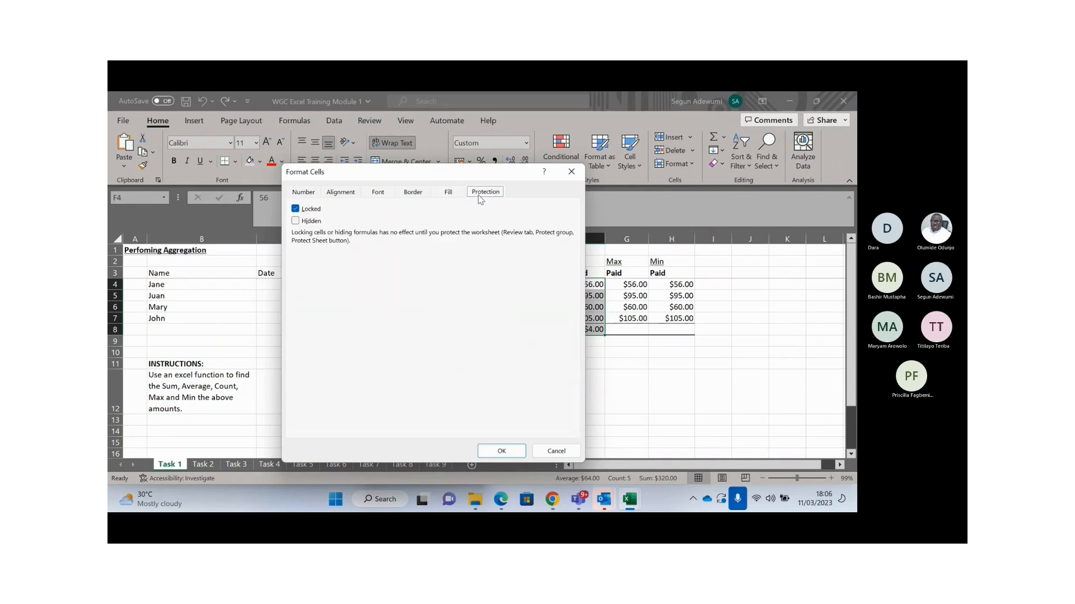
pyautogui.click(303, 193)
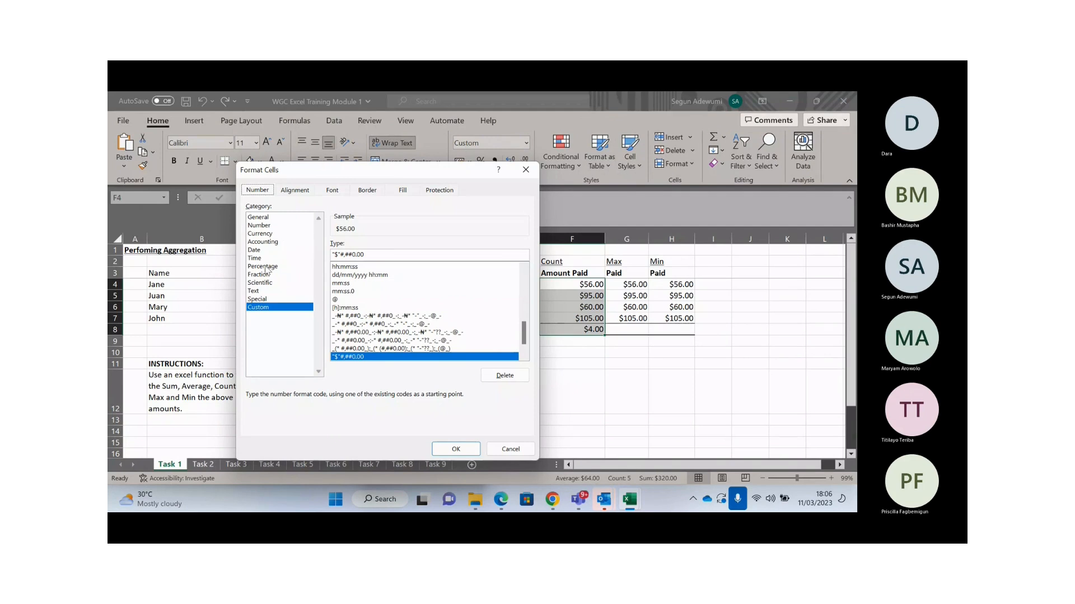
# - Apply Number format with 2 decimal places to the Count cells
pyautogui.click(259, 226)
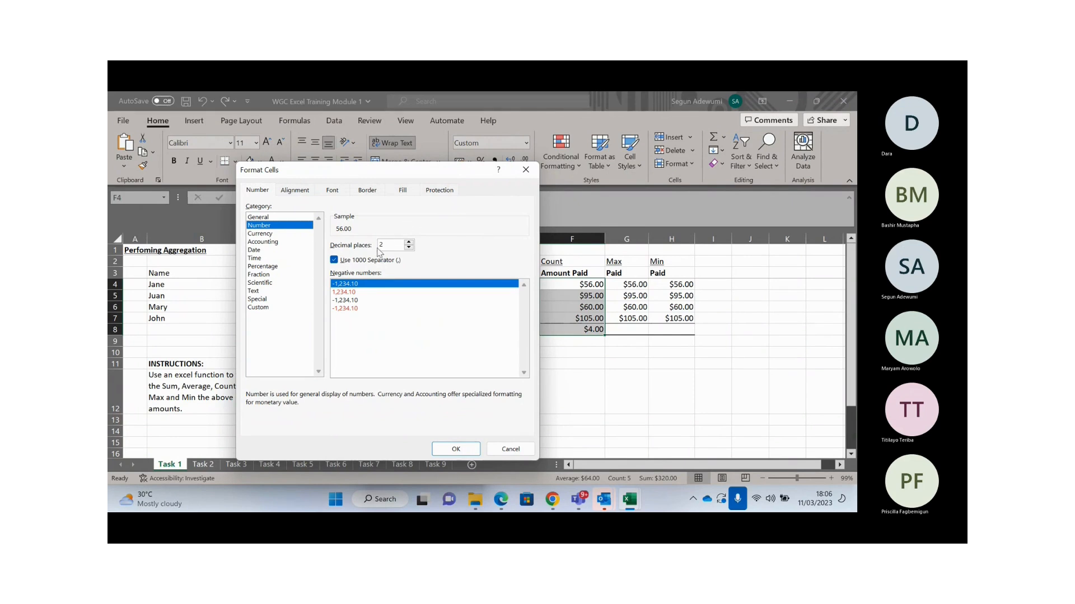
pyautogui.click(409, 248)
pyautogui.click(409, 242)
pyautogui.click(266, 307)
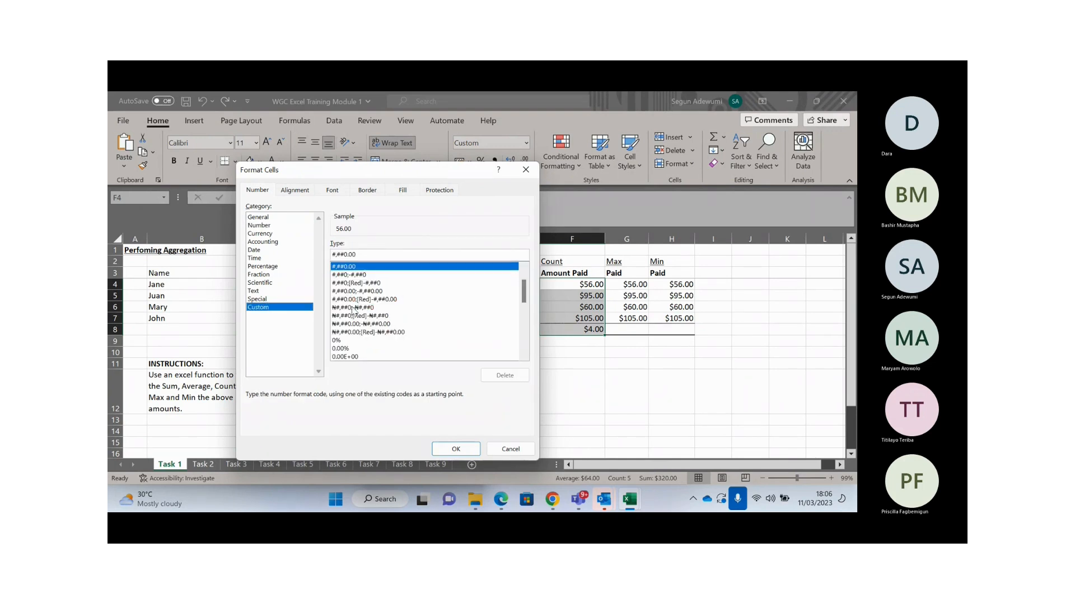
pyautogui.click(259, 226)
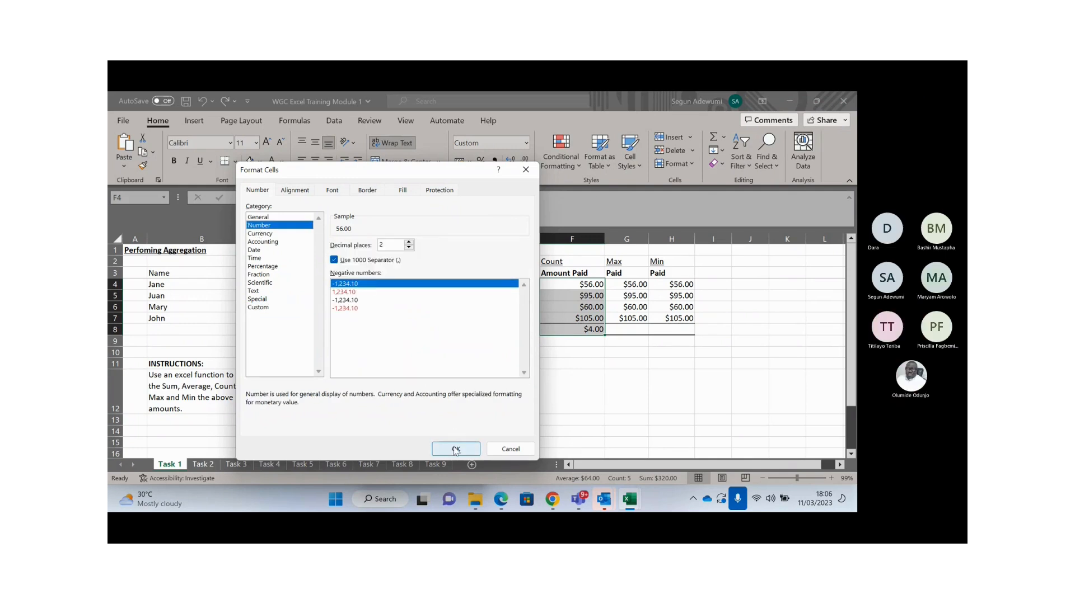
pyautogui.click(456, 449)
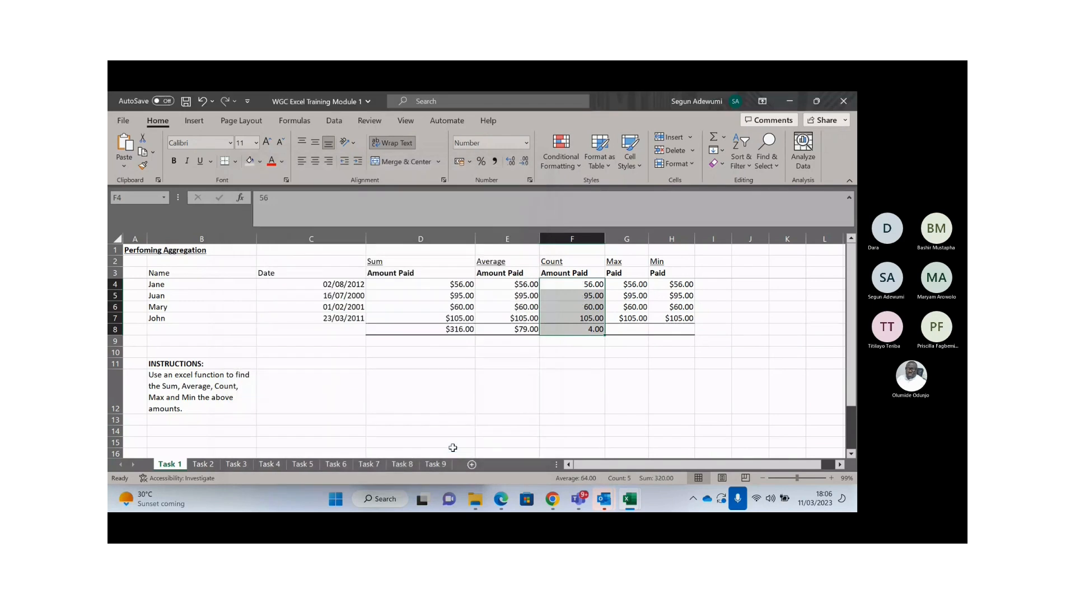
# - Reselect F4:F7 and preview the Naira Currency format, closing without applying it
pyautogui.click(616, 271)
pyautogui.click(618, 262)
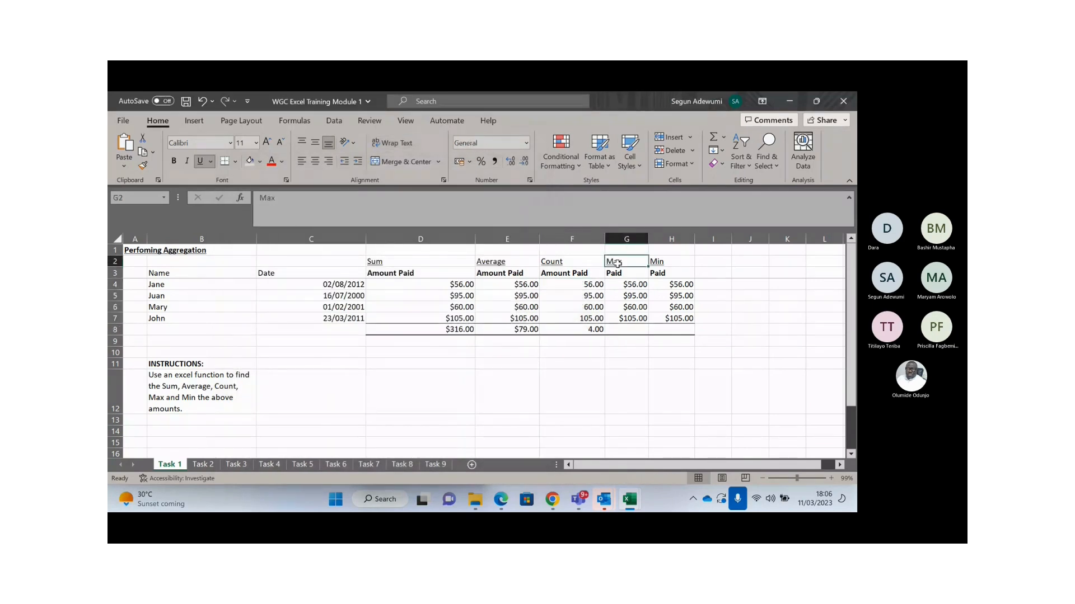
pyautogui.click(629, 330)
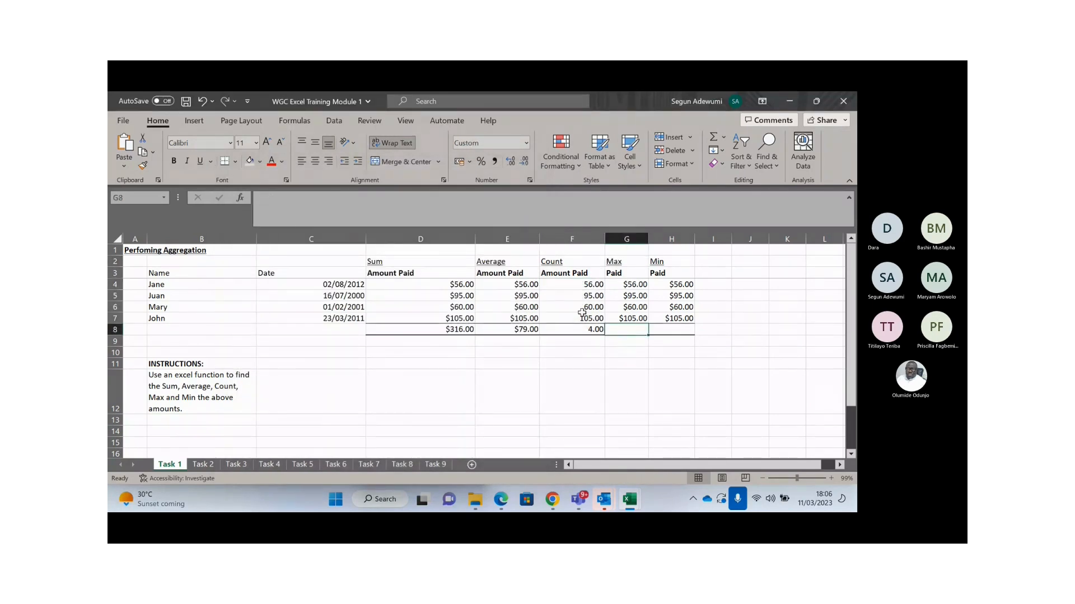
pyautogui.click(577, 283)
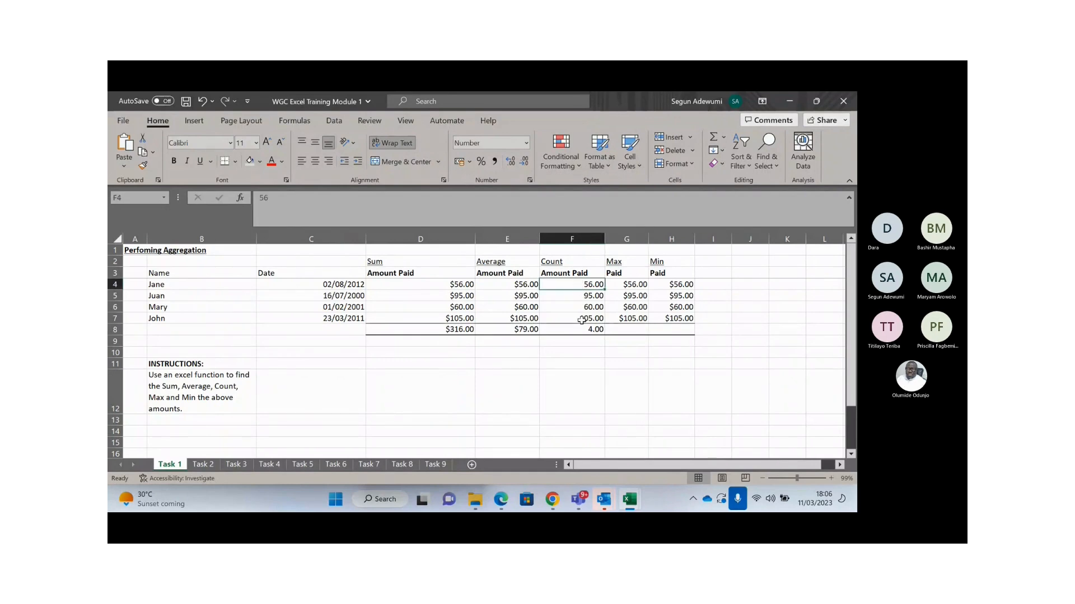
pyautogui.moveTo(579, 282); pyautogui.dragTo(578, 322)
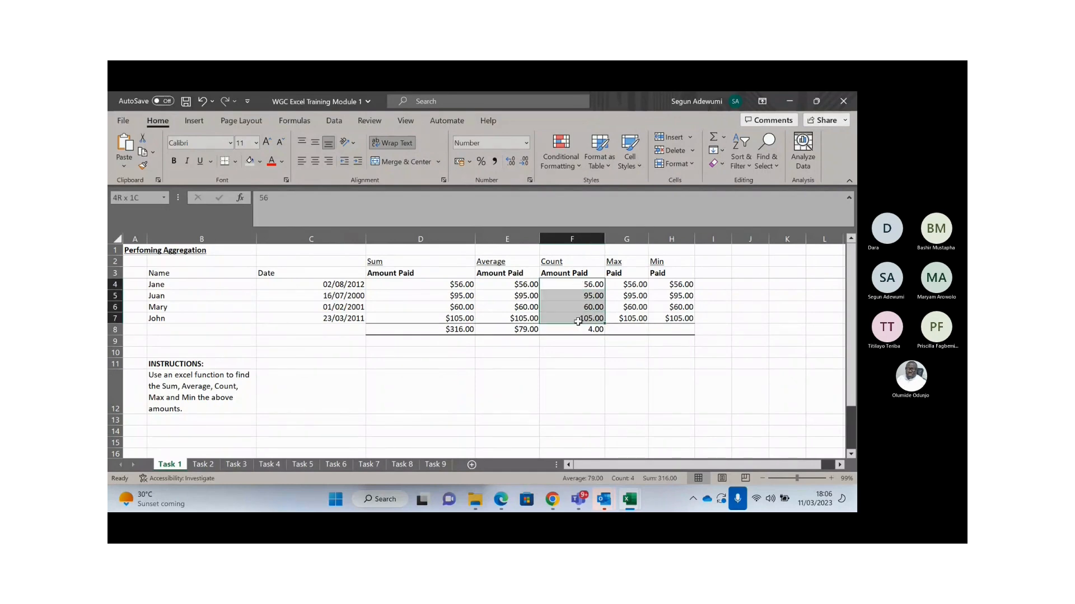
pyautogui.hotkey('ctrl', '1')
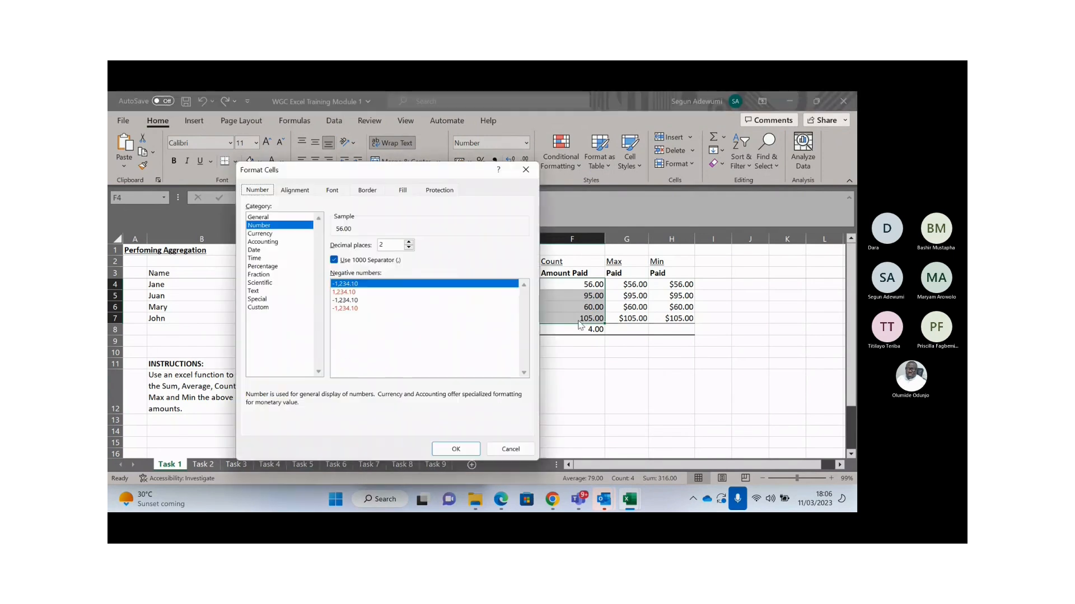
pyautogui.click(282, 234)
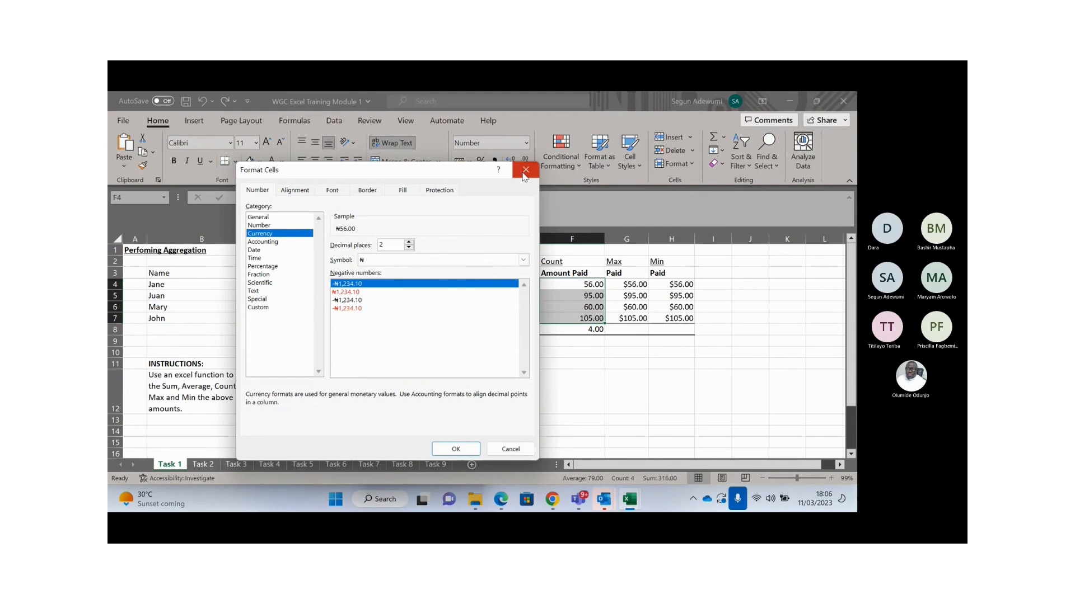
pyautogui.click(525, 170)
pyautogui.click(626, 329)
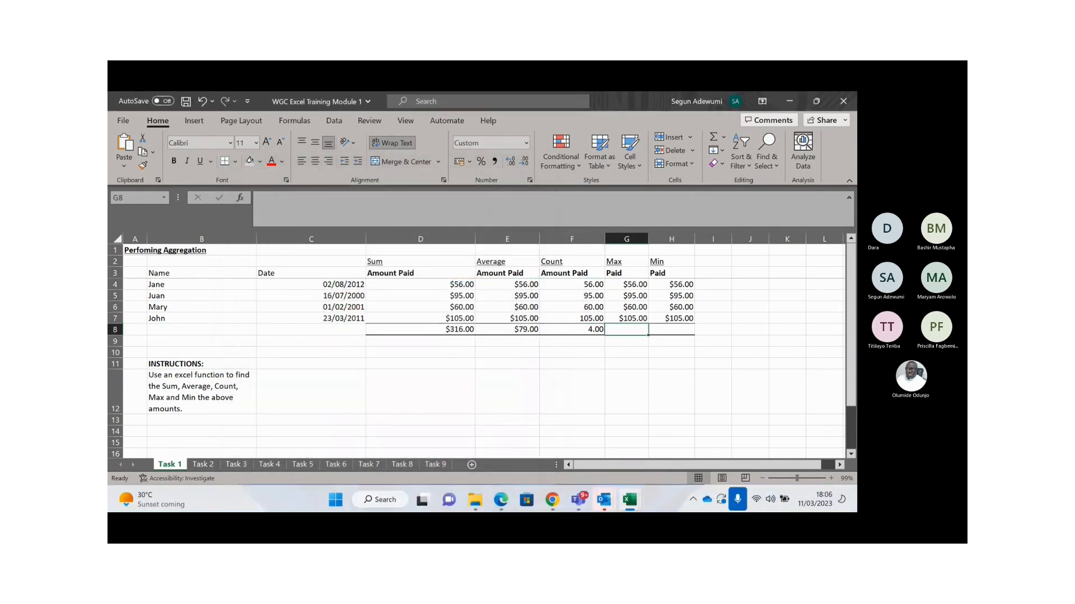
# - Enter a MAX formula over the Max column amounts in G8, giving $105.00
pyautogui.write('=max')
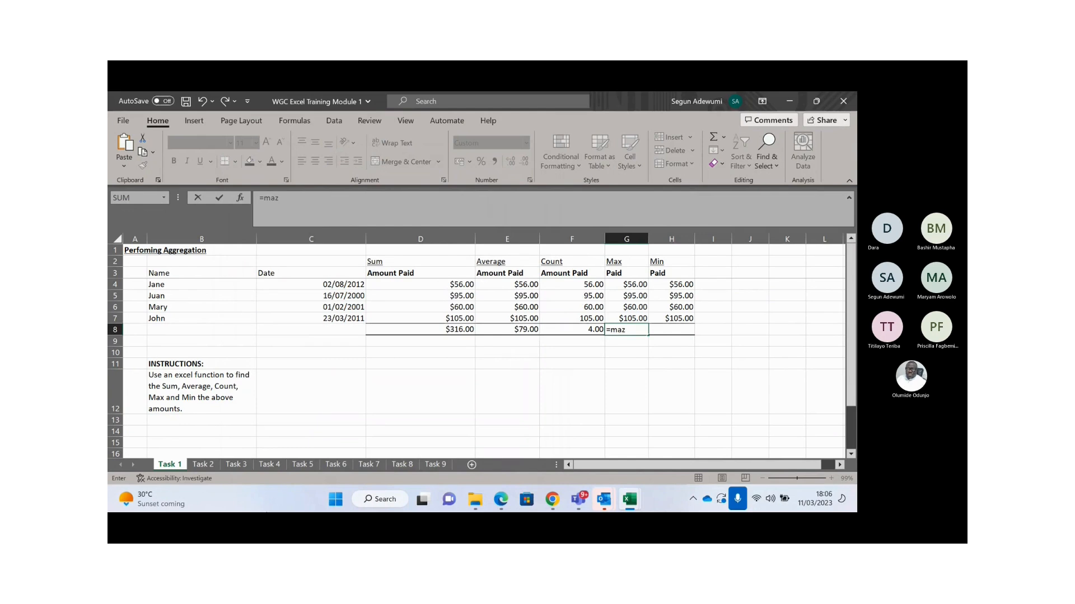
pyautogui.press('Tab')
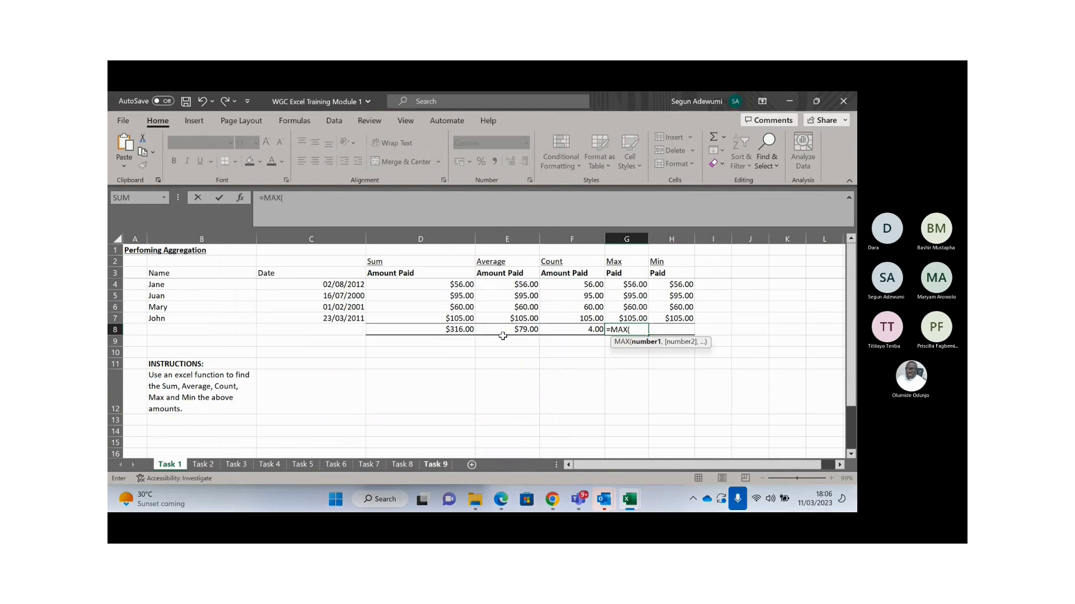
pyautogui.moveTo(630, 284); pyautogui.dragTo(626, 319)
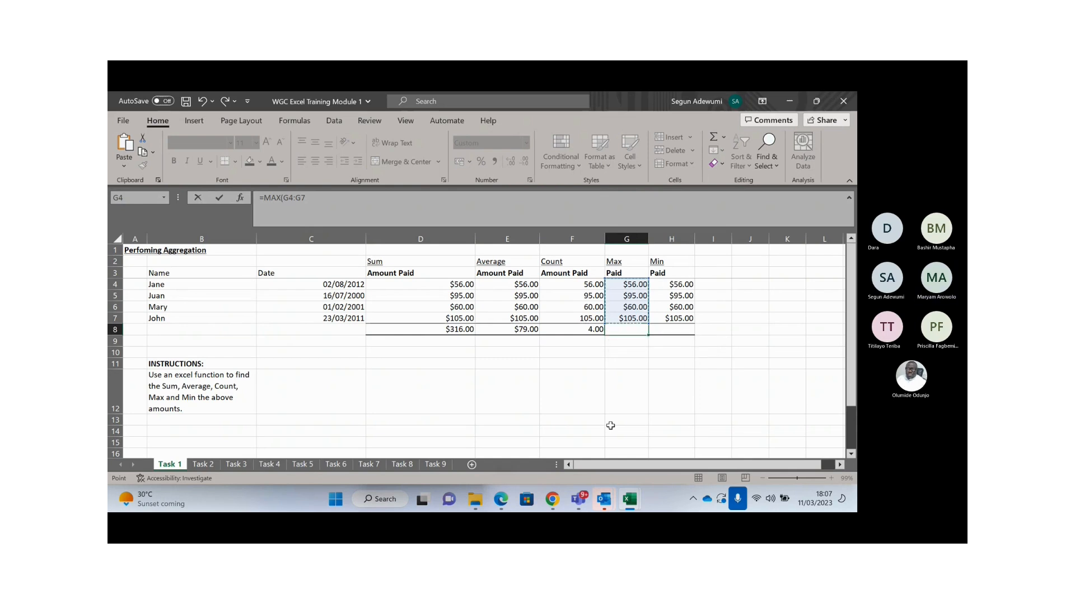
pyautogui.press('Return')
# - Enter =MIN(H4:H7) in H8, showing $56.00
pyautogui.press('Up')
pyautogui.press('Right')
pyautogui.write('=MIN(')
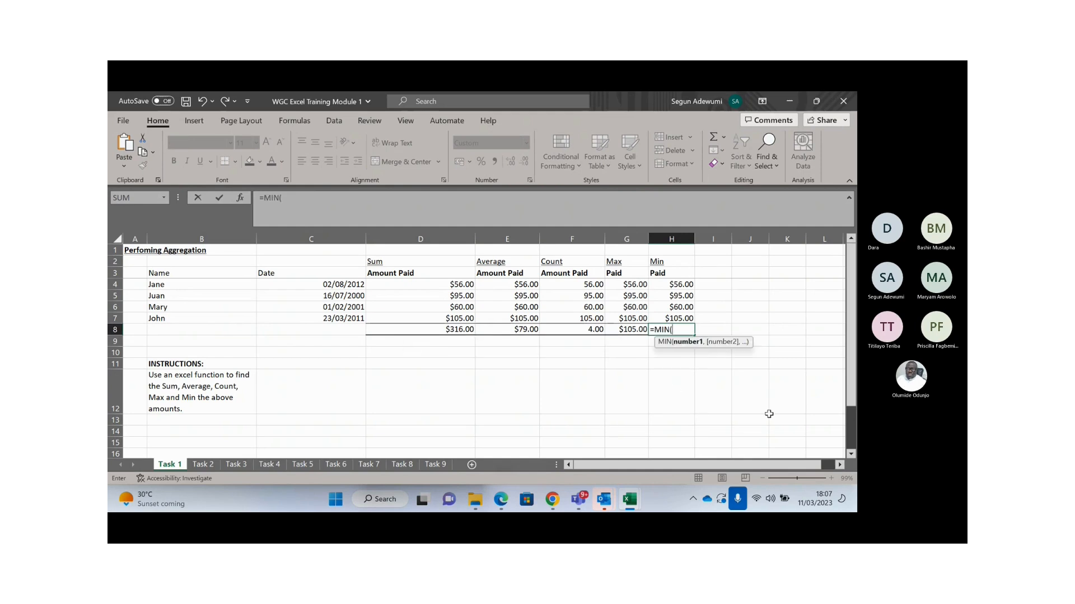
pyautogui.click(678, 284)
pyautogui.moveTo(679, 298); pyautogui.dragTo(679, 319)
pyautogui.press('Return')
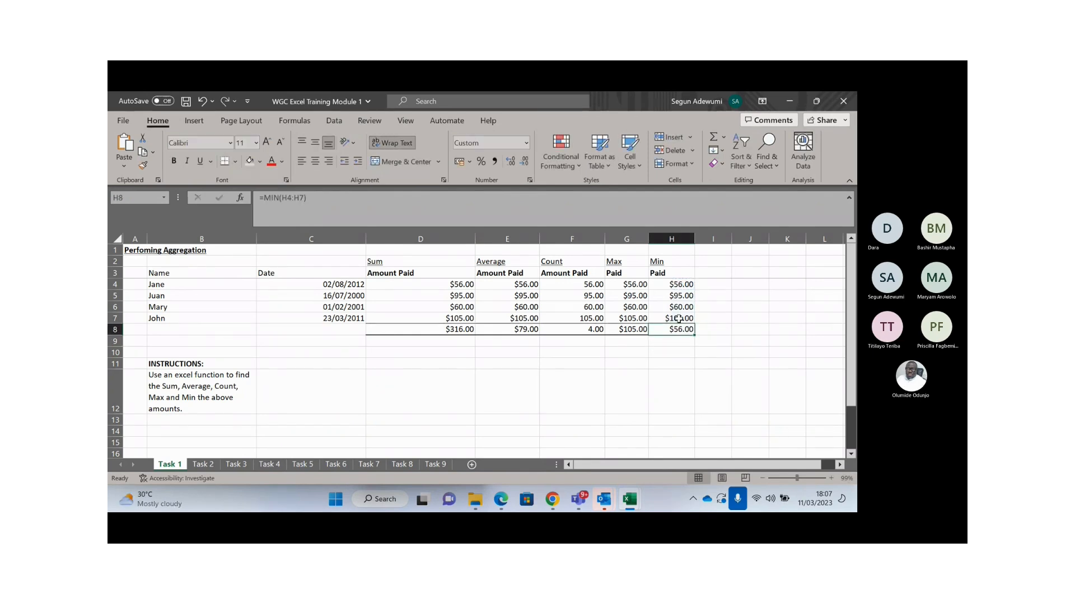
pyautogui.press('Down')
pyautogui.press('Down')
pyautogui.press('Down')
pyautogui.press('Down')
pyautogui.press('Down')
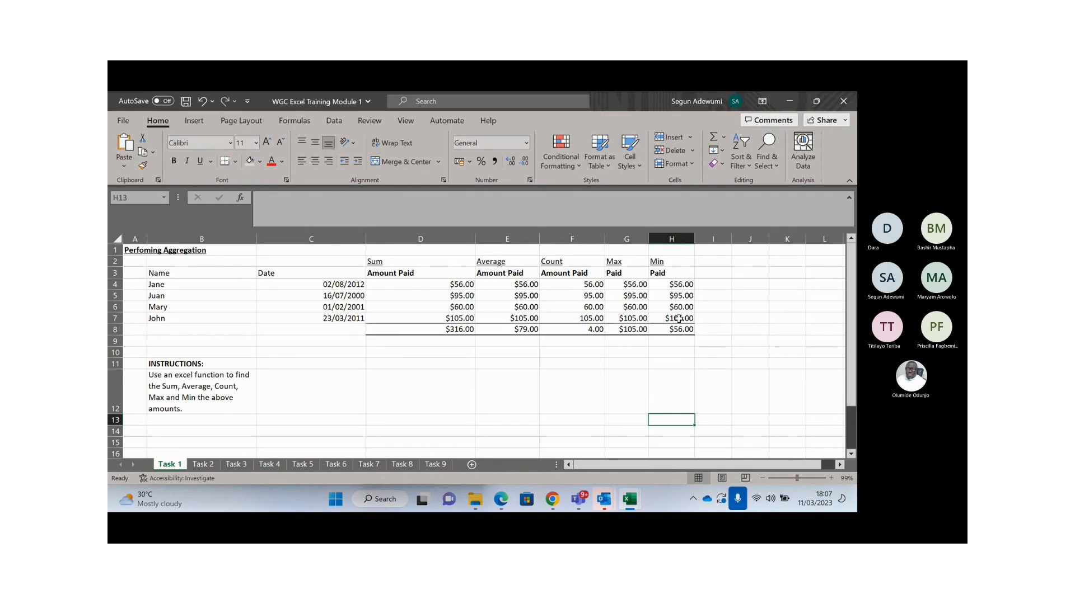
# - Switch to the Task 2 'Applying Basic Filter' sheet and read its payment table and instructions
pyautogui.click(203, 465)
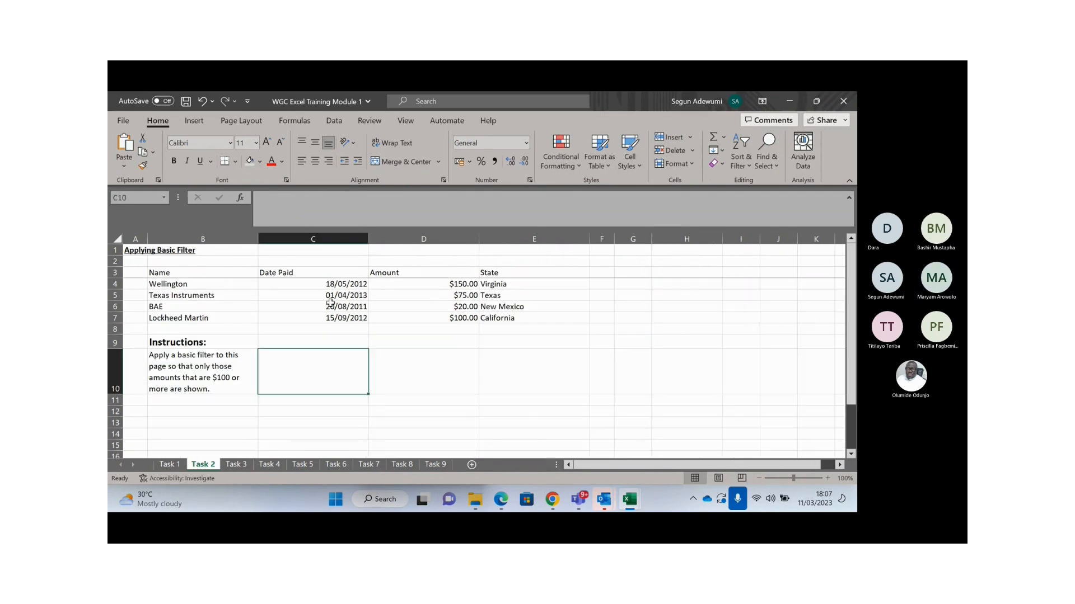
pyautogui.click(331, 305)
pyautogui.click(224, 356)
pyautogui.press('Left')
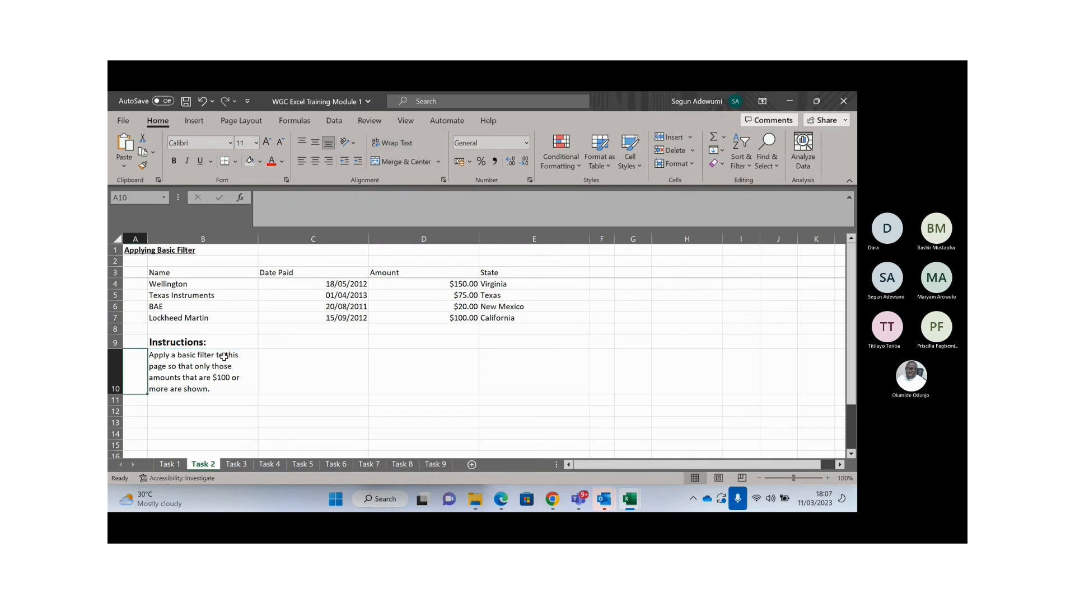
pyautogui.press('Right')
pyautogui.press('Right')
pyautogui.press('Right')
pyautogui.press('Right')
pyautogui.press('Up')
pyautogui.press('Left')
pyautogui.press('Up')
pyautogui.press('Up')
pyautogui.press('Down')
pyautogui.press('Down')
pyautogui.press('Down')
pyautogui.press('Down')
pyautogui.press('Down')
pyautogui.press('Down')
pyautogui.press('Down')
pyautogui.press('Down')
pyautogui.press('Down')
pyautogui.press('Down')
pyautogui.press('Down')
pyautogui.press('Down')
pyautogui.press('Down')
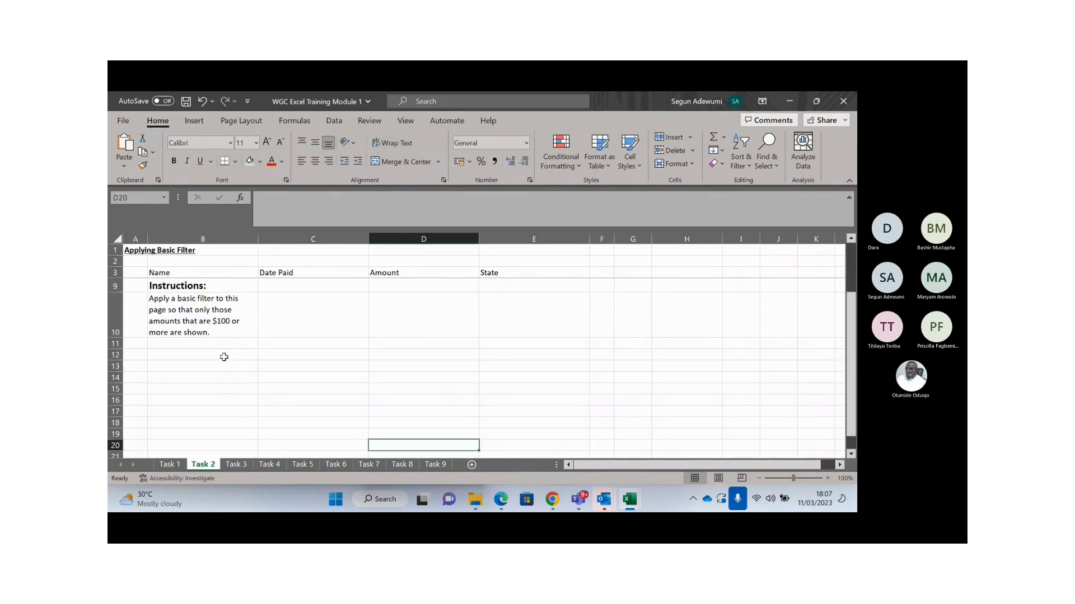
pyautogui.press('Left')
pyautogui.press('Left')
pyautogui.press('Left')
pyautogui.press('Up')
pyautogui.press('Up')
pyautogui.press('Up')
pyautogui.press('Up')
pyautogui.press('Up')
pyautogui.press('Up')
pyautogui.press('Up')
pyautogui.press('Up')
pyautogui.press('Up')
pyautogui.press('Up')
pyautogui.press('Up')
pyautogui.press('Up')
pyautogui.press('Up')
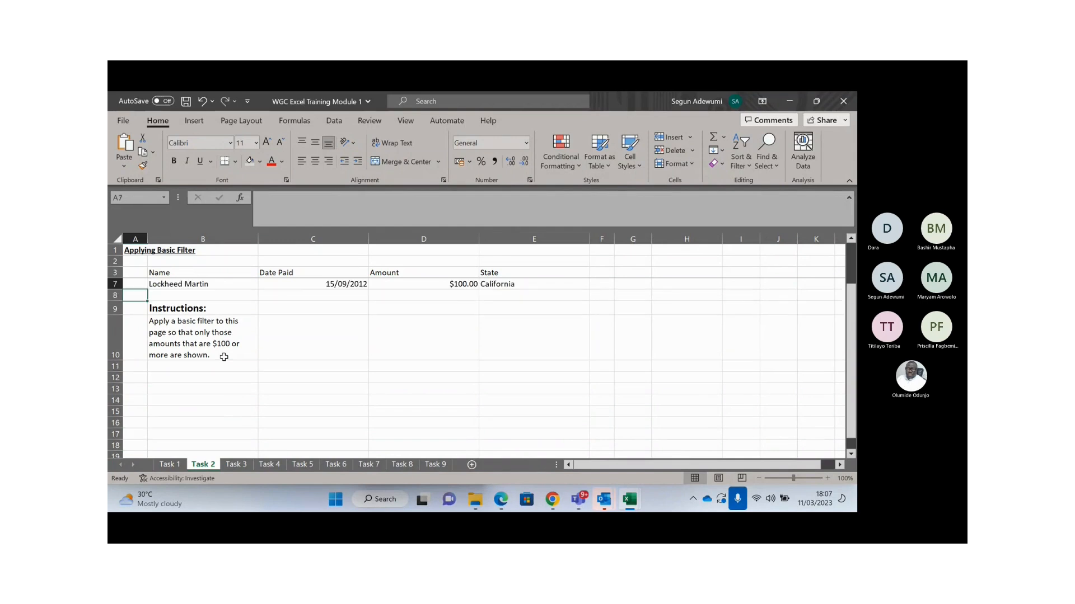
pyautogui.scroll(1, 224, 357)
pyautogui.click(196, 365)
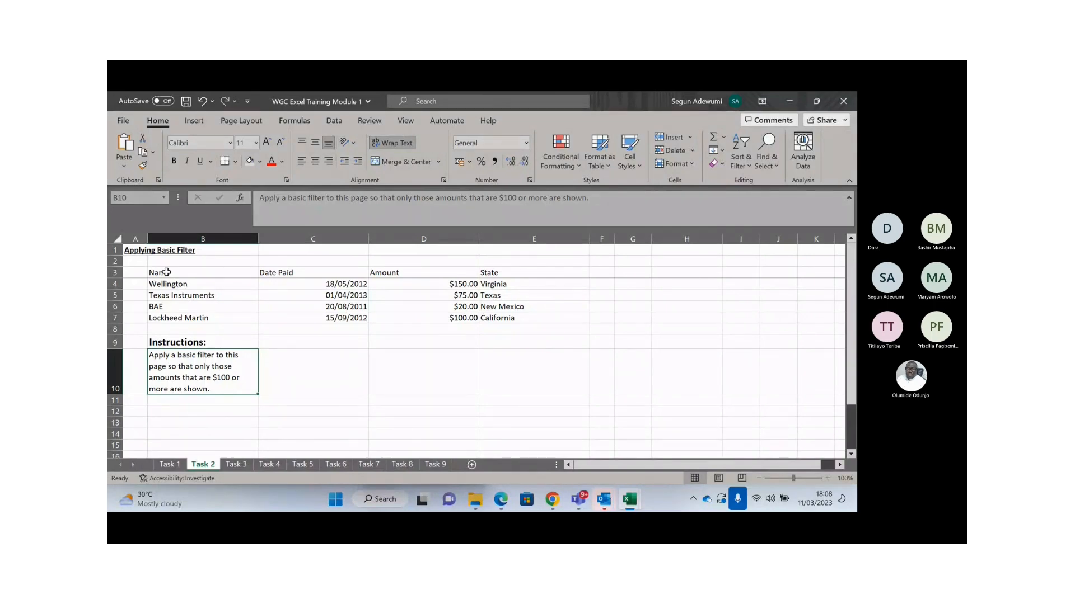
# - Select the header row B3:E3 and apply Filter from the Data tab
pyautogui.moveTo(167, 272); pyautogui.dragTo(512, 272)
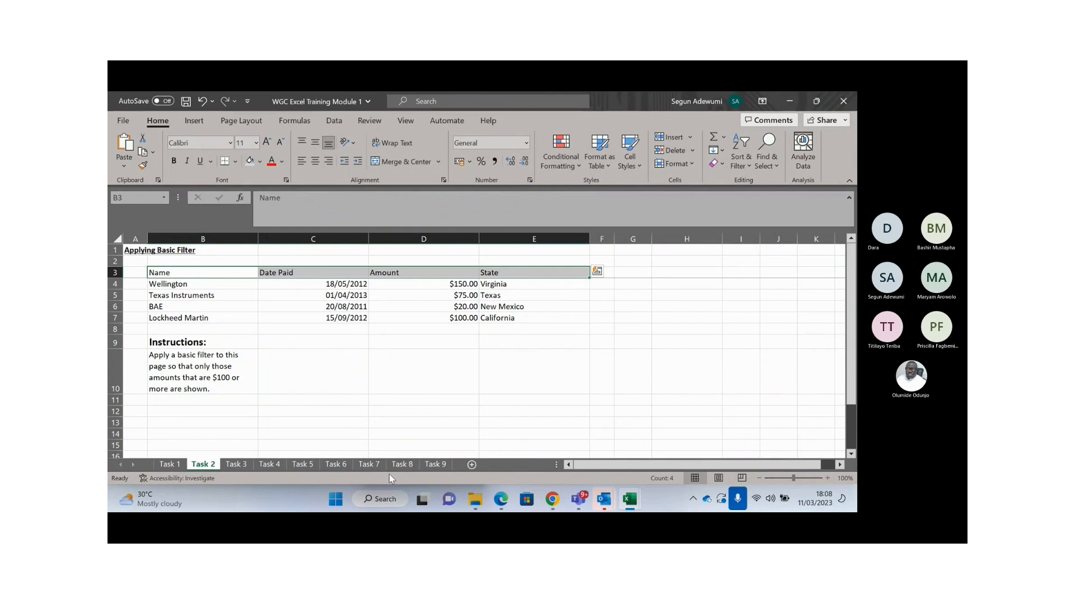
pyautogui.click(333, 121)
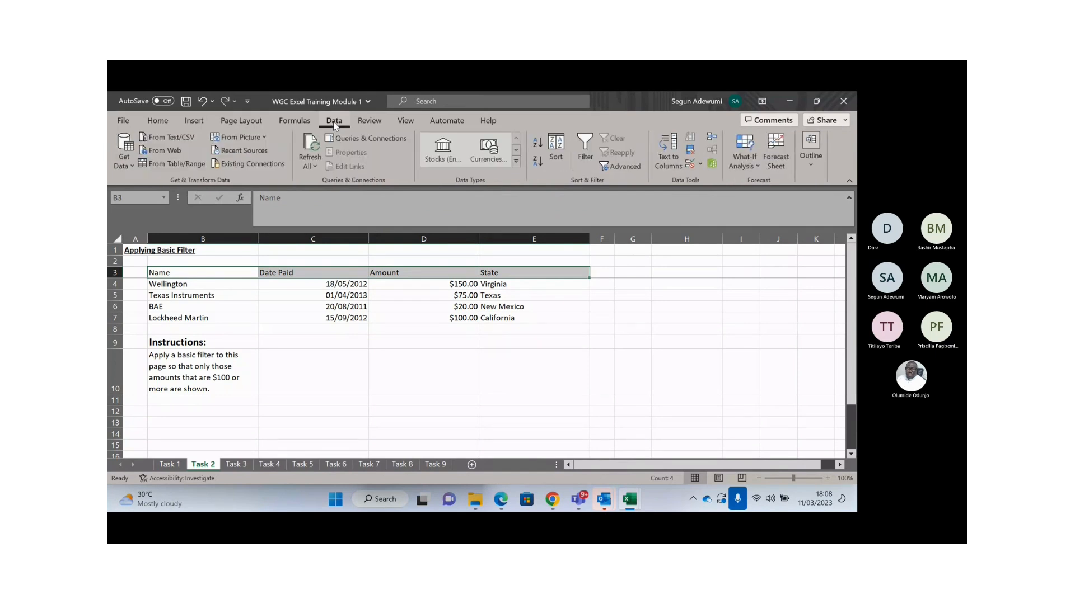
pyautogui.click(585, 147)
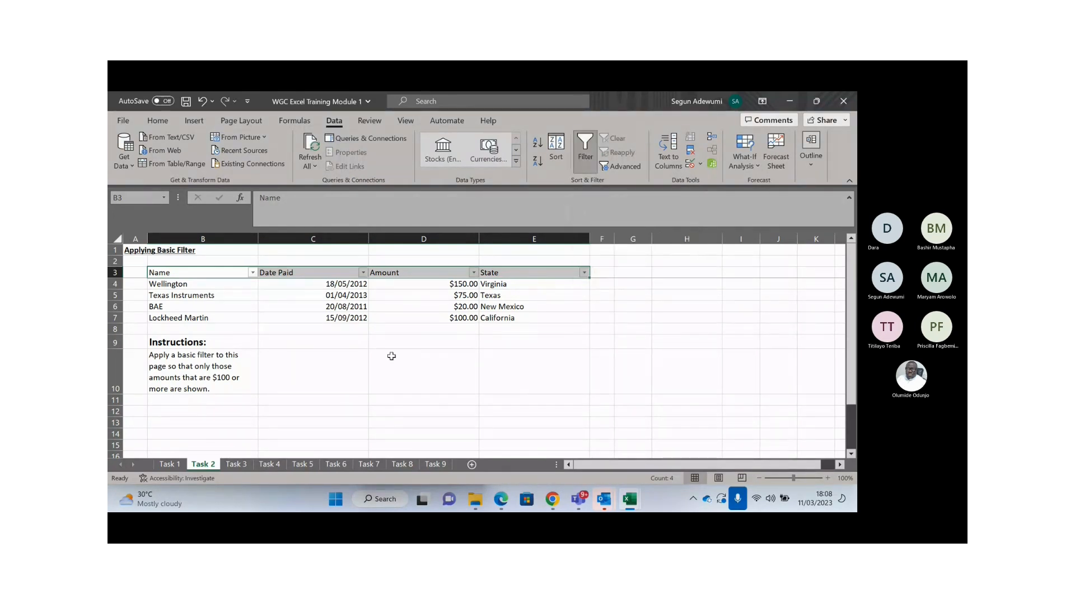
pyautogui.click(336, 329)
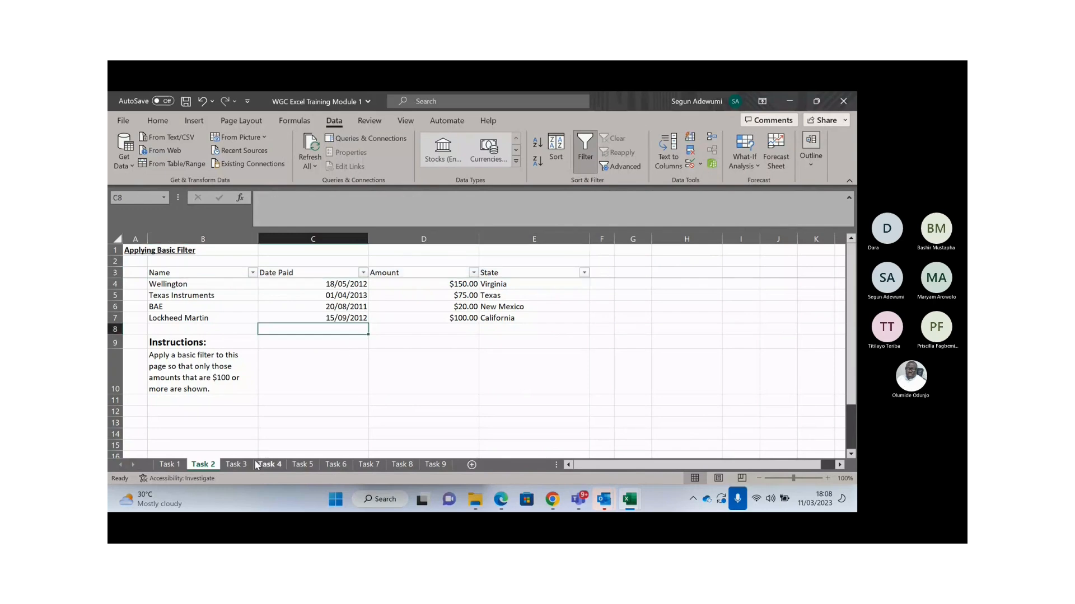
pyautogui.click(249, 465)
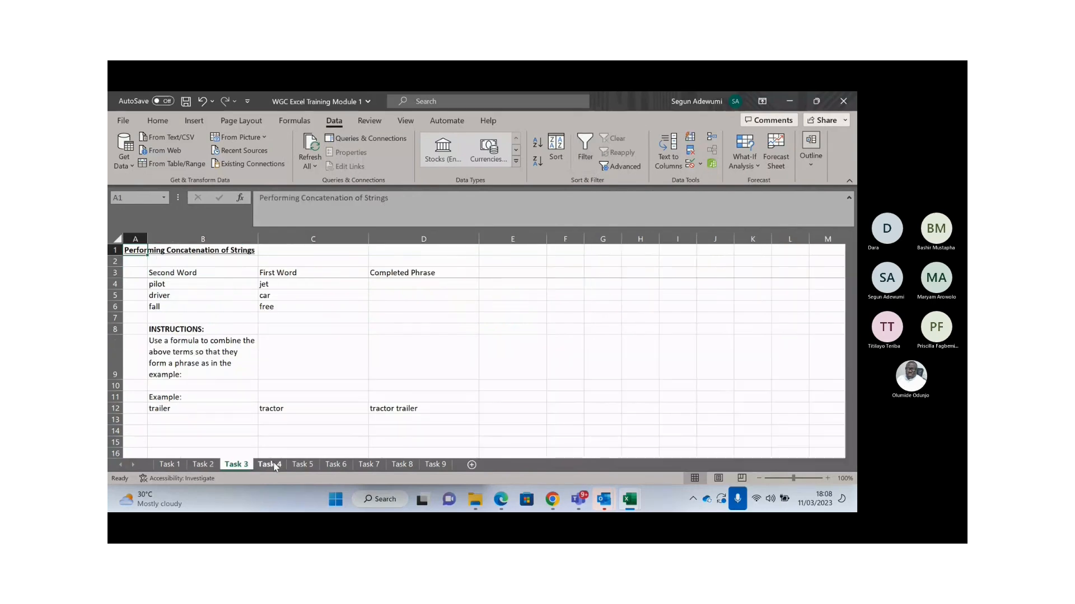
pyautogui.click(272, 465)
pyautogui.click(303, 465)
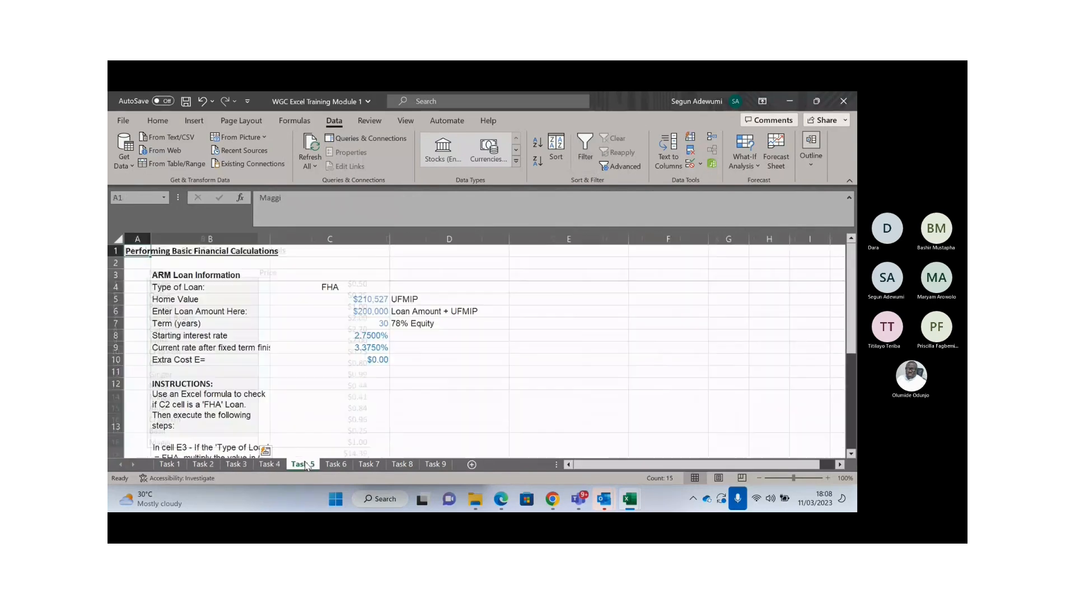
pyautogui.click(339, 466)
pyautogui.click(367, 465)
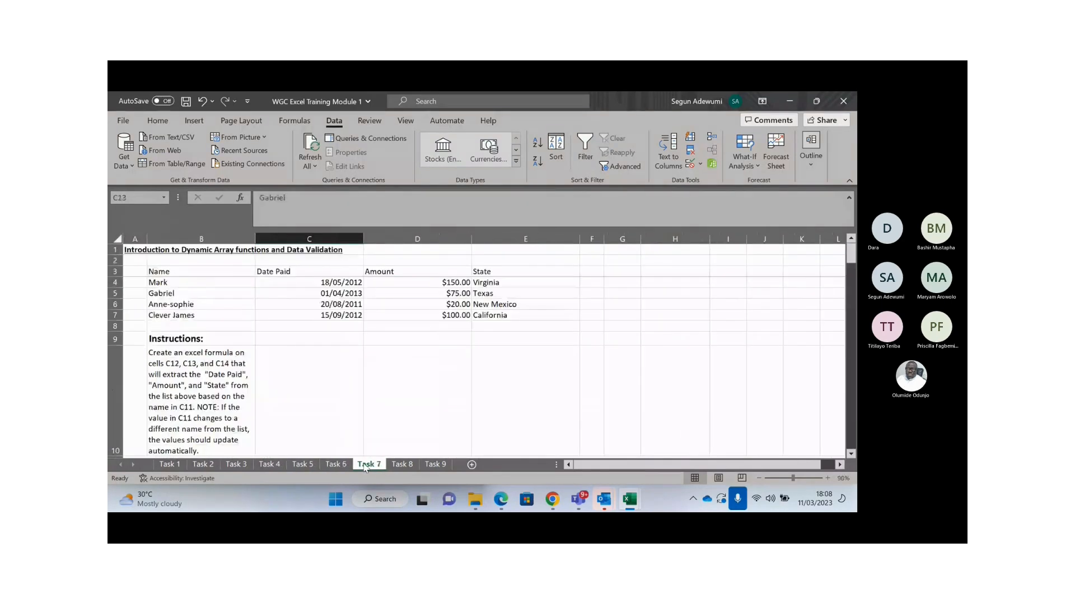
pyautogui.click(400, 465)
pyautogui.click(435, 466)
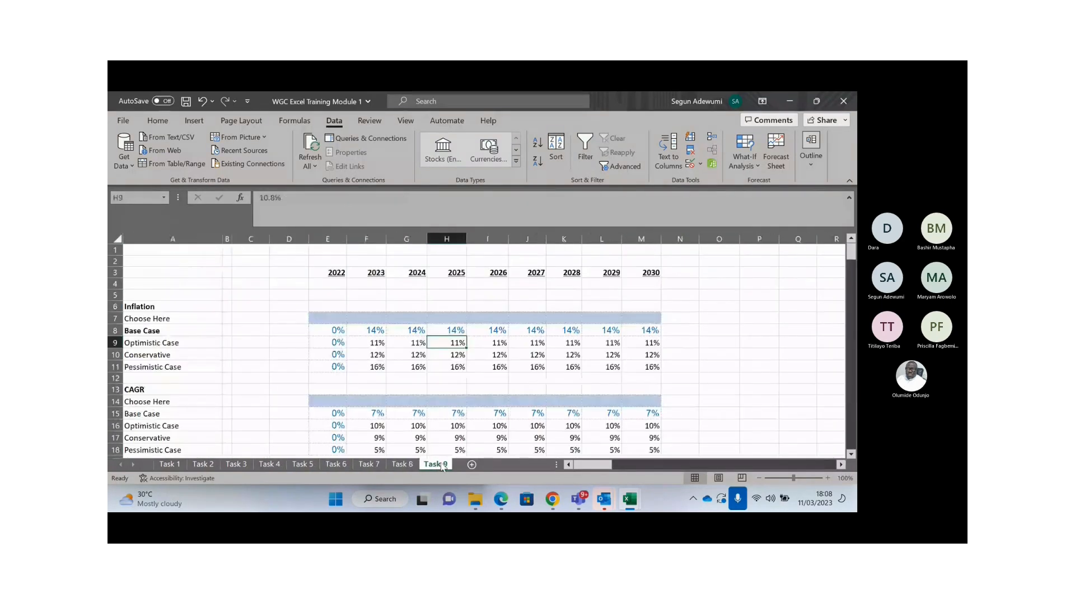
pyautogui.click(201, 466)
pyautogui.click(631, 172)
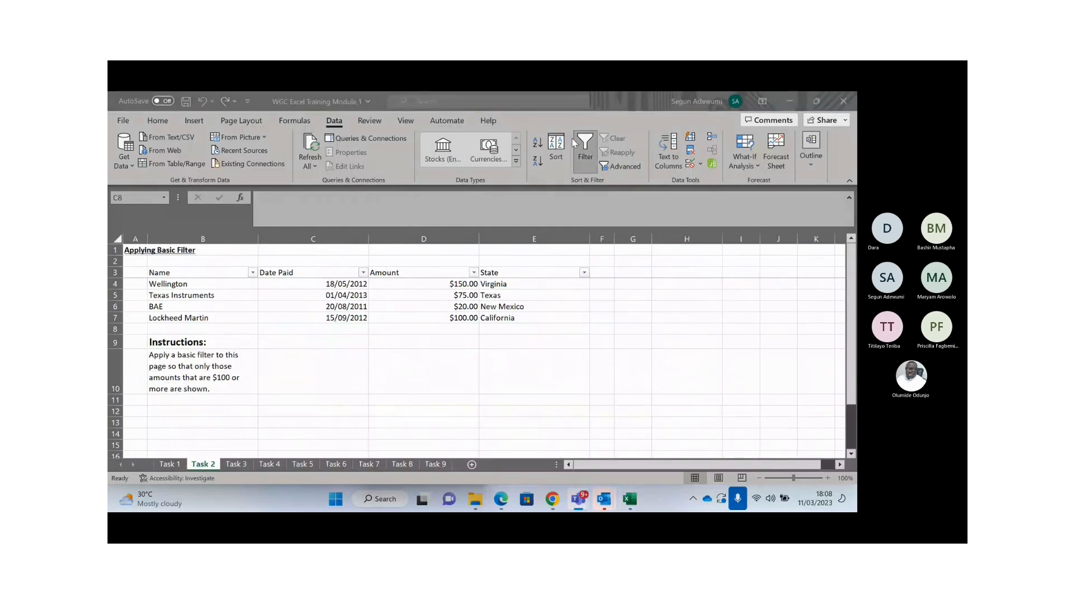
# - Filter the Amount column to show only the $100.00 and $150.00 rows
pyautogui.click(192, 396)
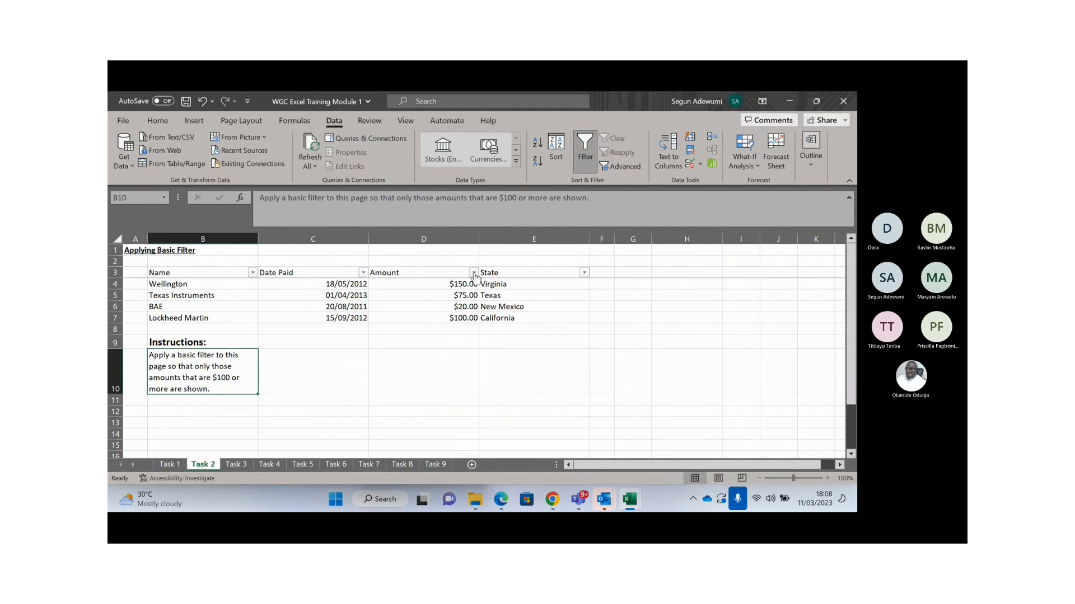
pyautogui.click(473, 273)
pyautogui.click(343, 356)
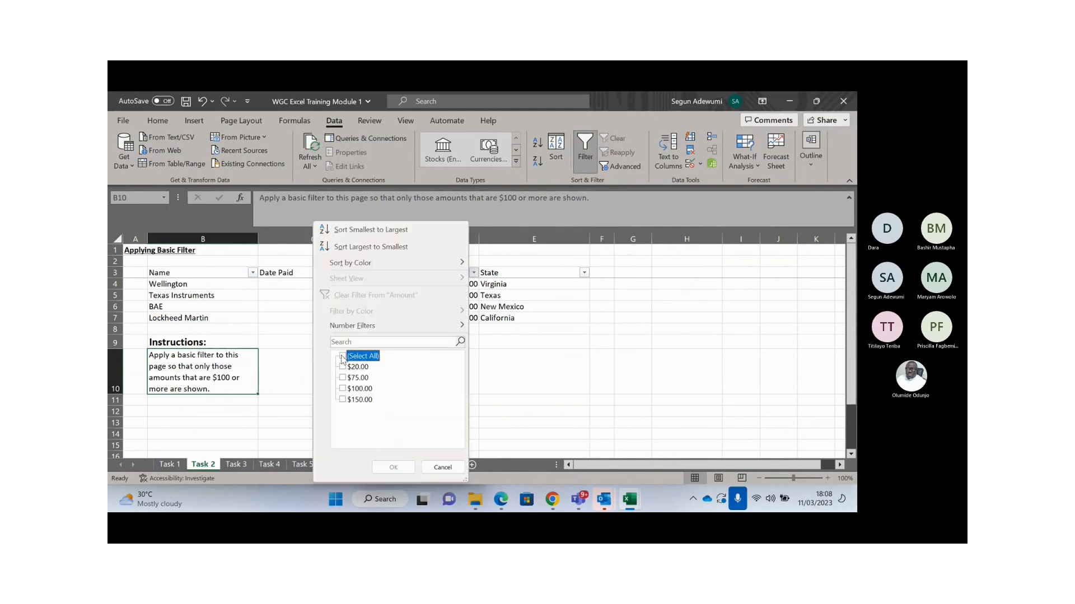
pyautogui.click(345, 389)
pyautogui.click(345, 400)
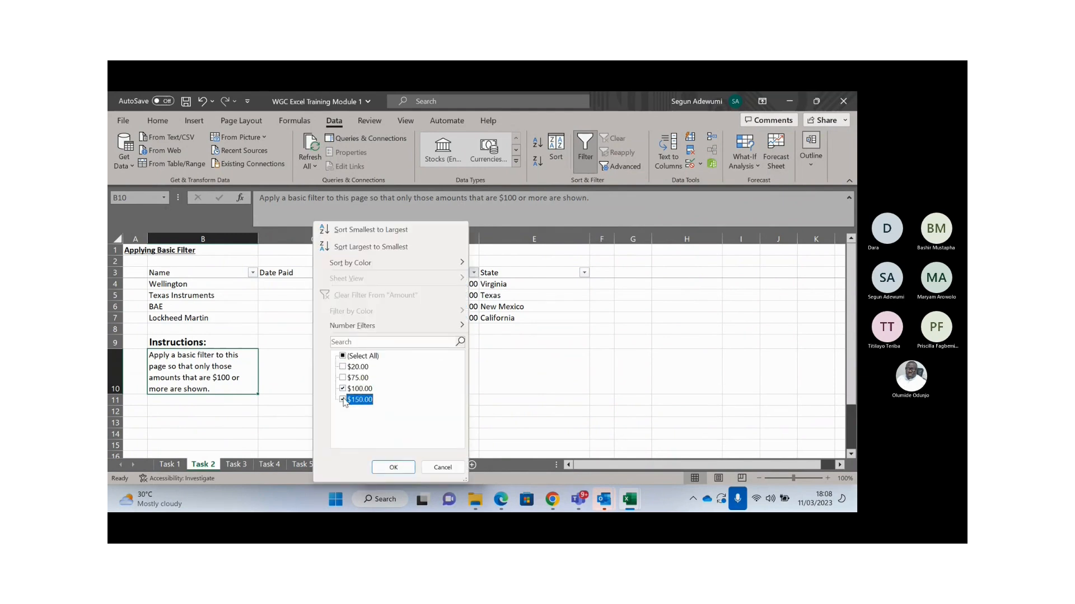
pyautogui.click(387, 467)
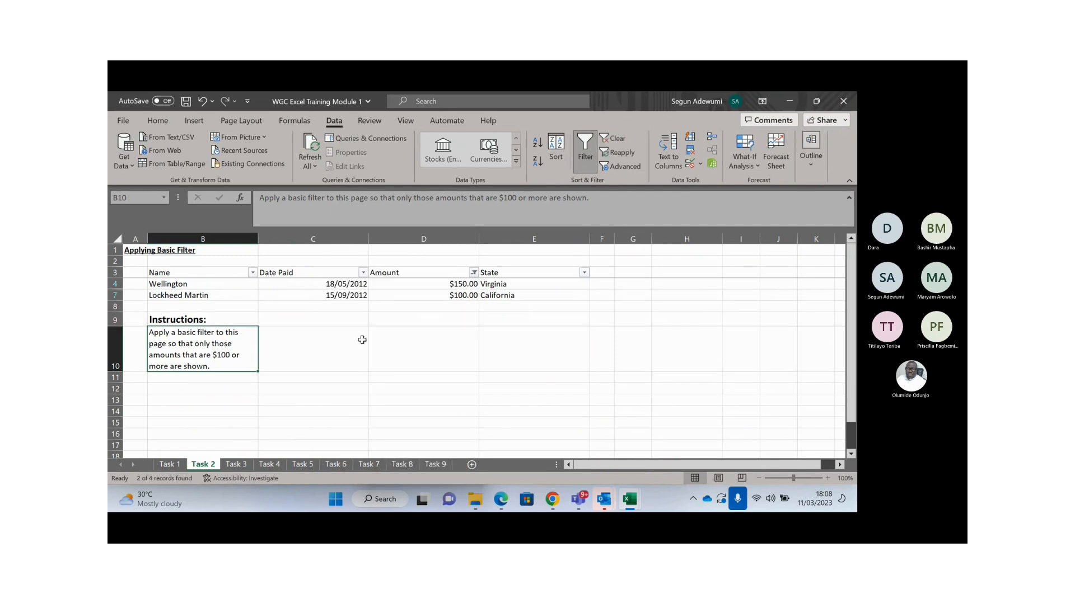
pyautogui.click(307, 350)
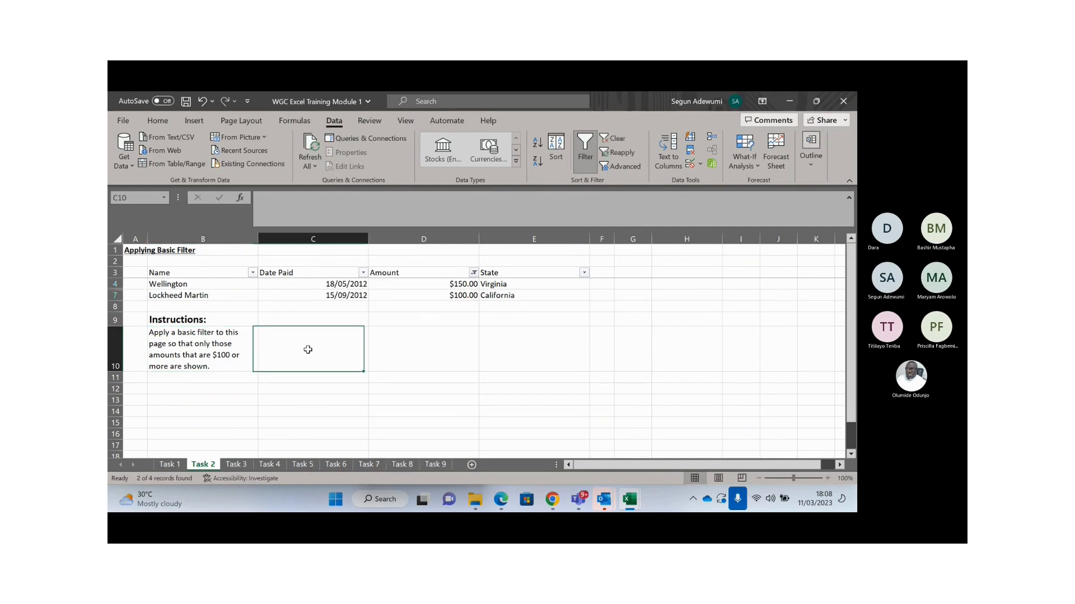
# - Switch to the Task 3 concatenation sheet and move around its word lists
pyautogui.click(242, 469)
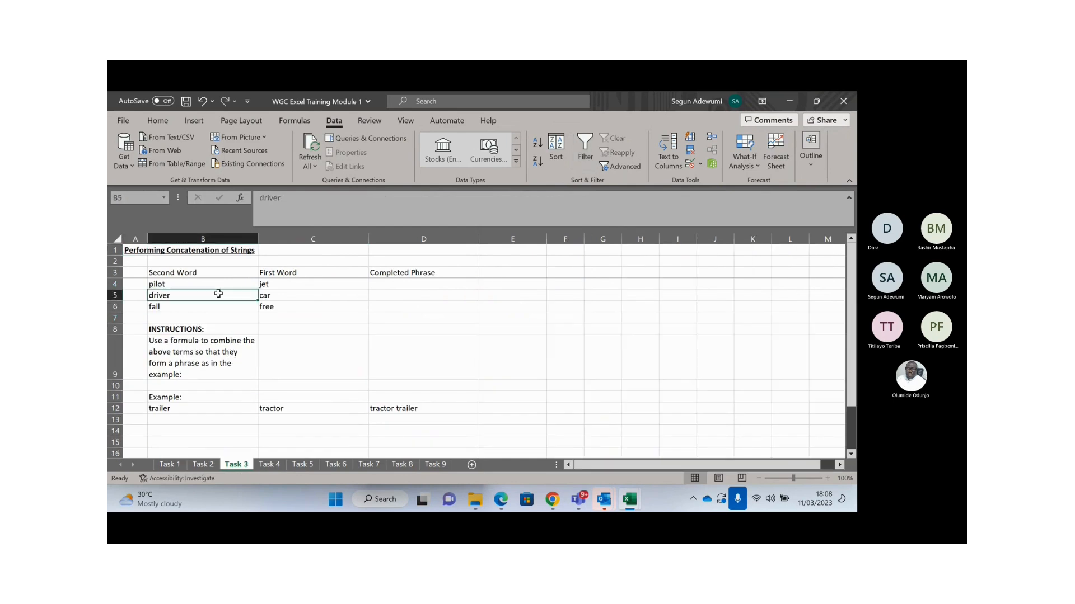
pyautogui.press('Up')
pyautogui.press('Up')
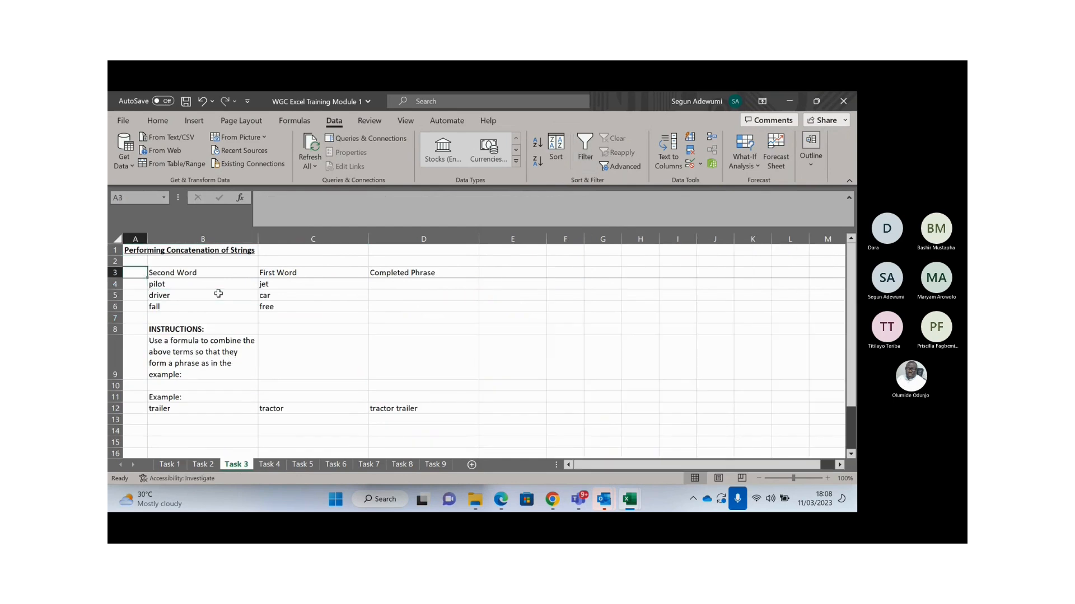
pyautogui.press('Up')
pyautogui.press('Up')
pyautogui.press('Right')
pyautogui.press('Right')
pyautogui.press('Right')
pyautogui.press('Right')
pyautogui.press('Down')
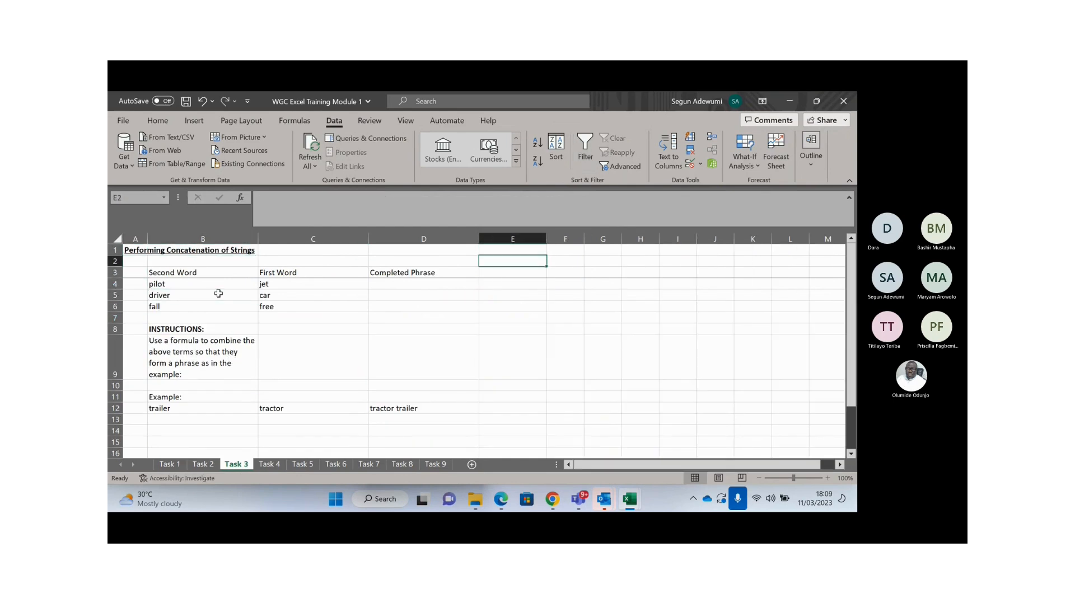
pyautogui.press('Down')
pyautogui.press('Down')
pyautogui.press('Down')
pyautogui.press('Down')
pyautogui.press('Down')
pyautogui.press('Down')
pyautogui.press('Left')
pyautogui.press('Left')
pyautogui.press('Left')
pyautogui.press('Left')
pyautogui.press('Up')
pyautogui.press('Up')
pyautogui.press('Up')
pyautogui.press('Up')
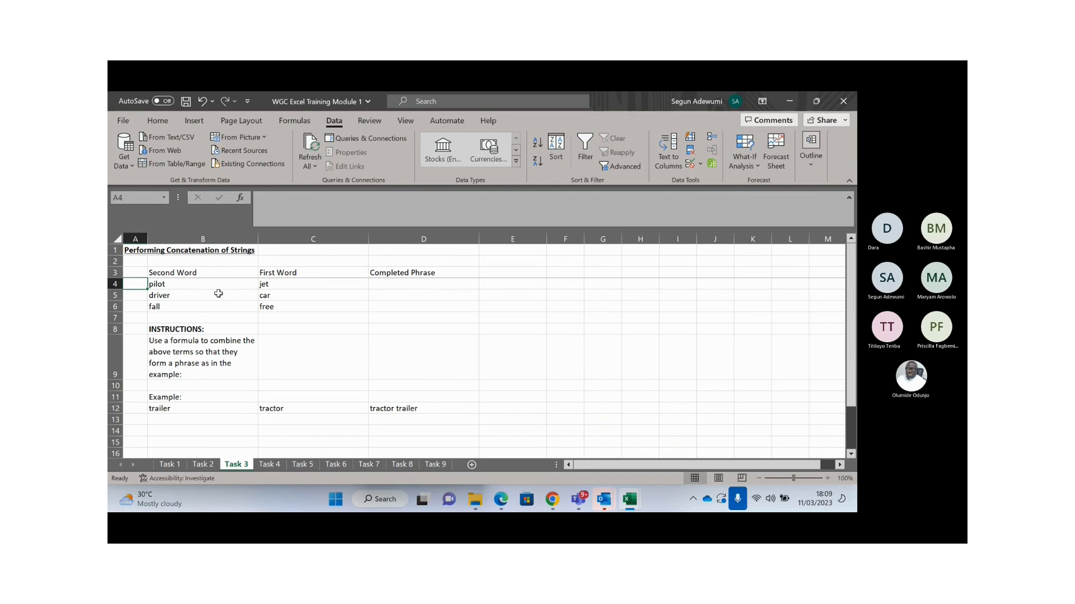
pyautogui.press('Up')
pyautogui.press('Down')
pyautogui.click(416, 285)
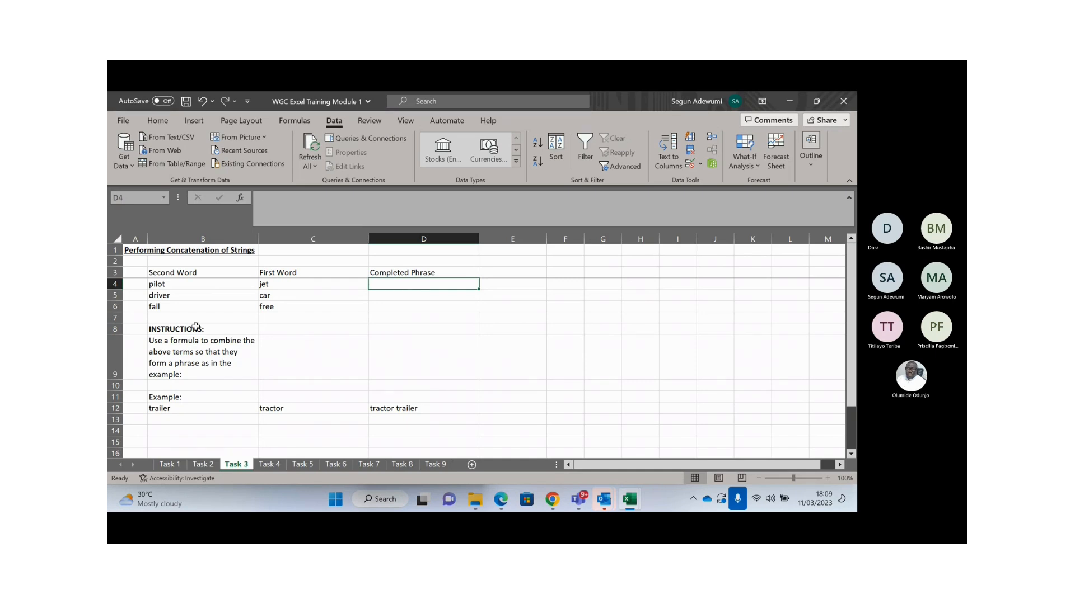
# - Read the instructions and the 'tractor trailer' example, then select the pilot/jet to fall/free word pairs
pyautogui.click(184, 350)
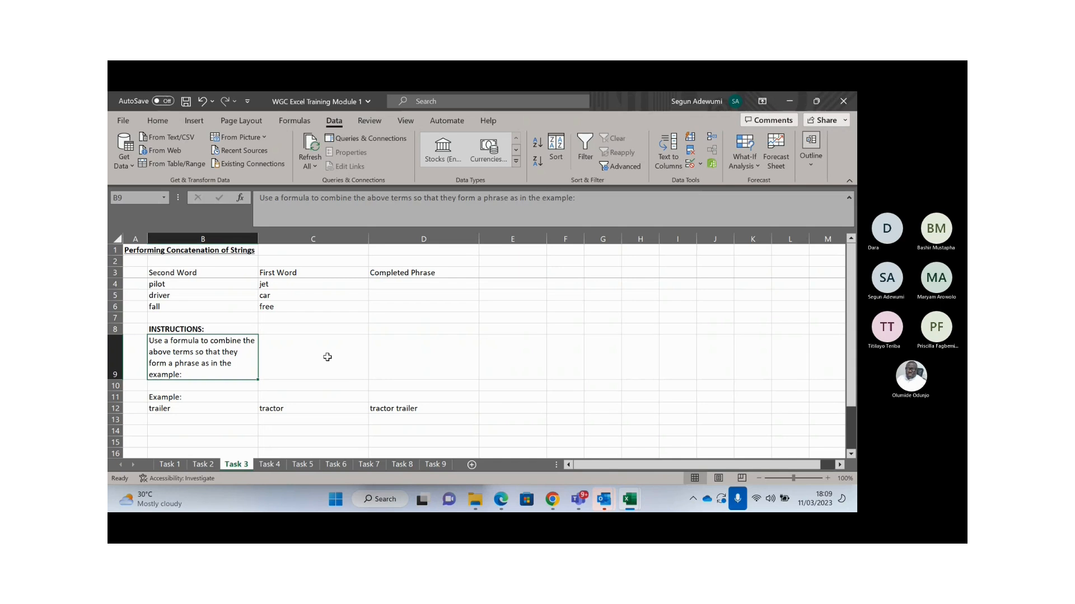
pyautogui.click(170, 410)
pyautogui.click(290, 410)
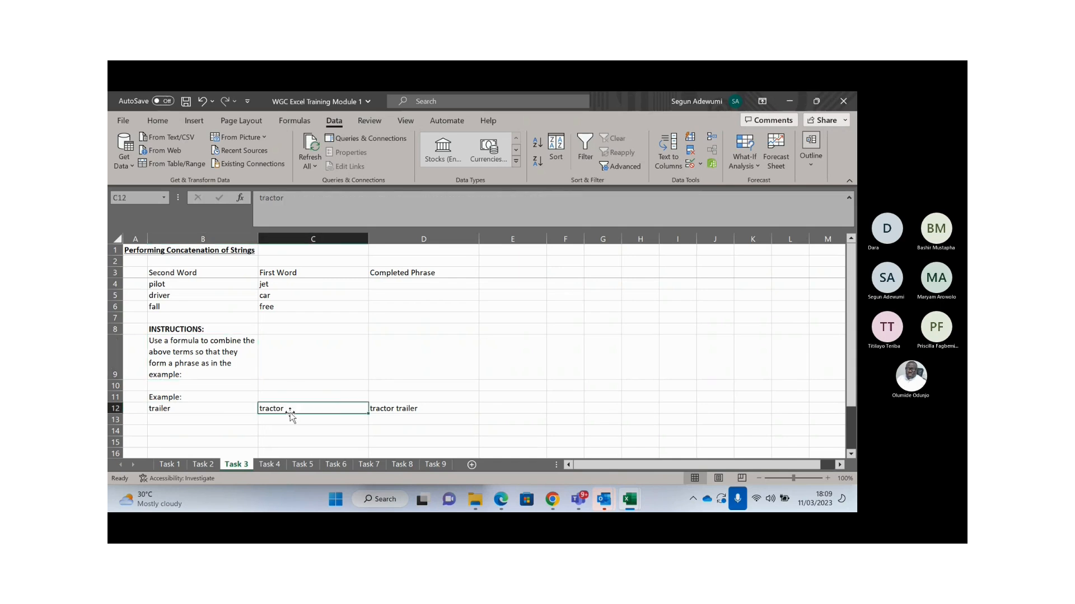
pyautogui.click(415, 409)
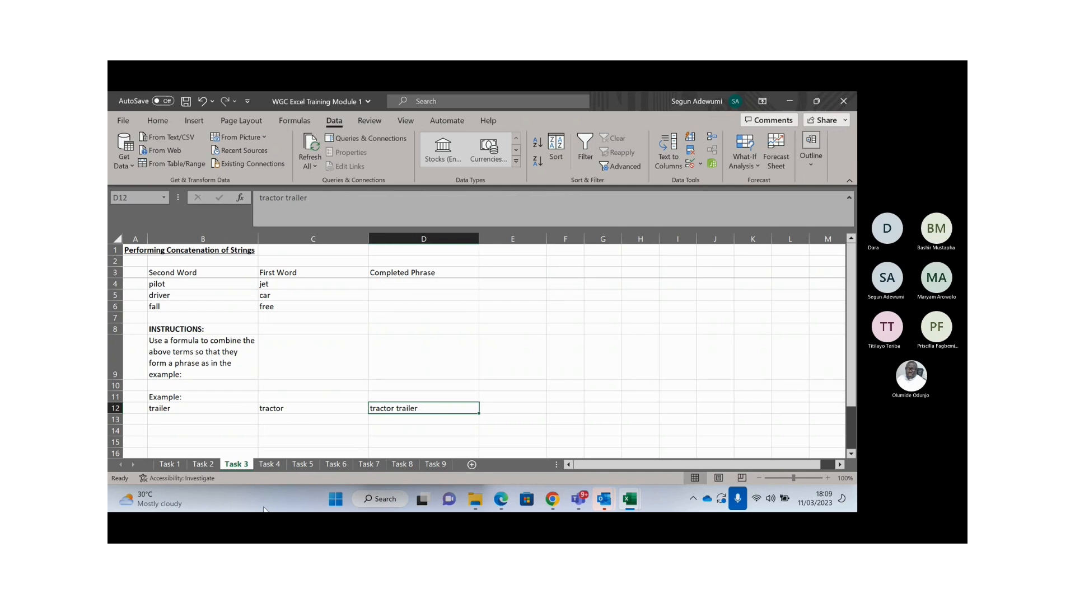
pyautogui.moveTo(168, 284); pyautogui.dragTo(295, 307)
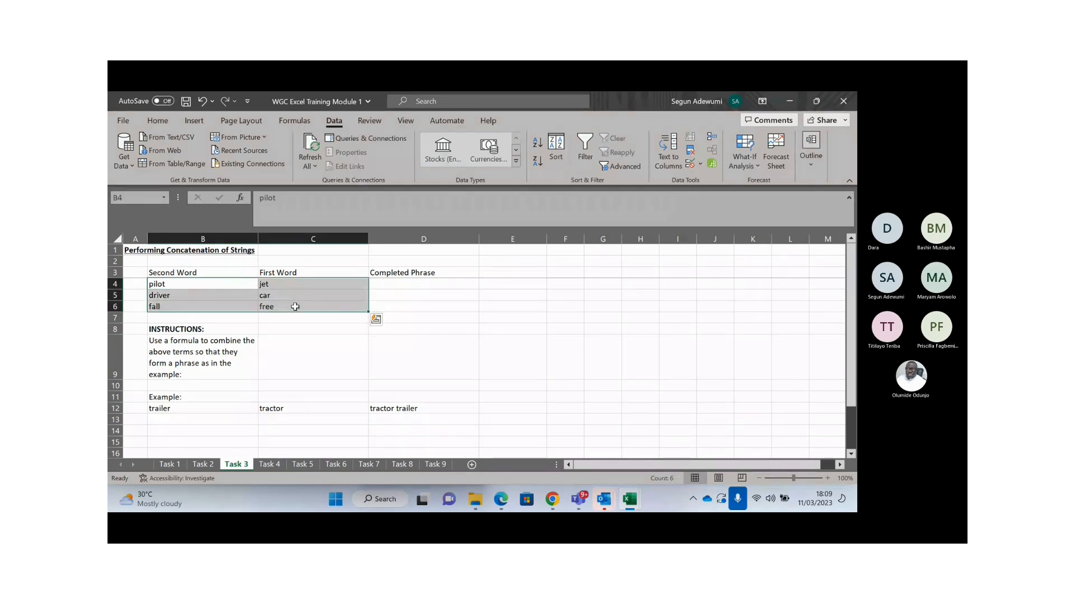
pyautogui.click(206, 271)
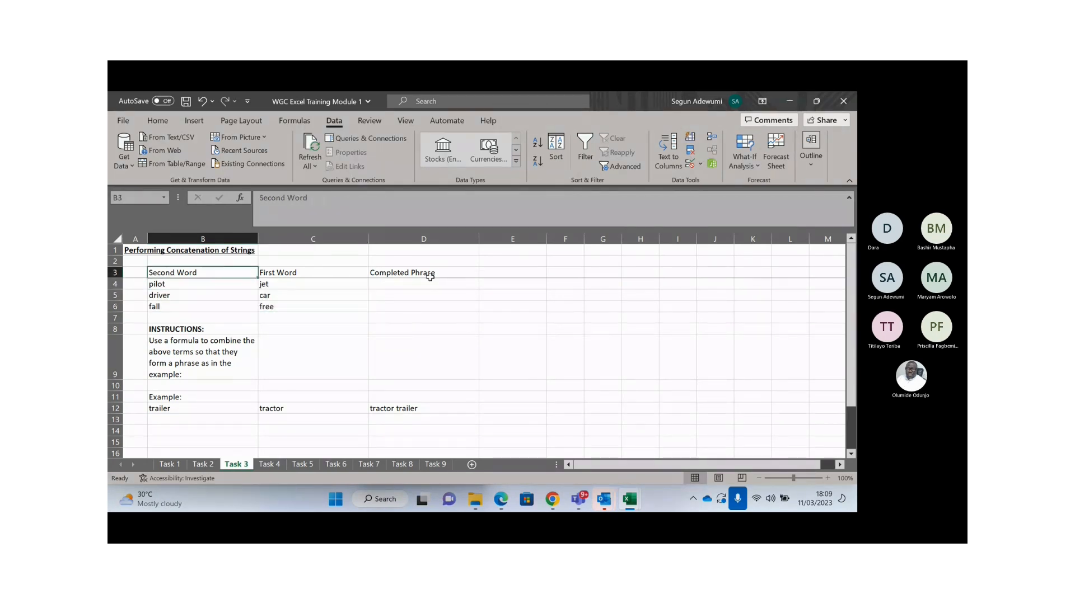
# - Bring up the Teams meeting window, then minimize it to show Excel's Task 3 sheet
pyautogui.click(848, 198)
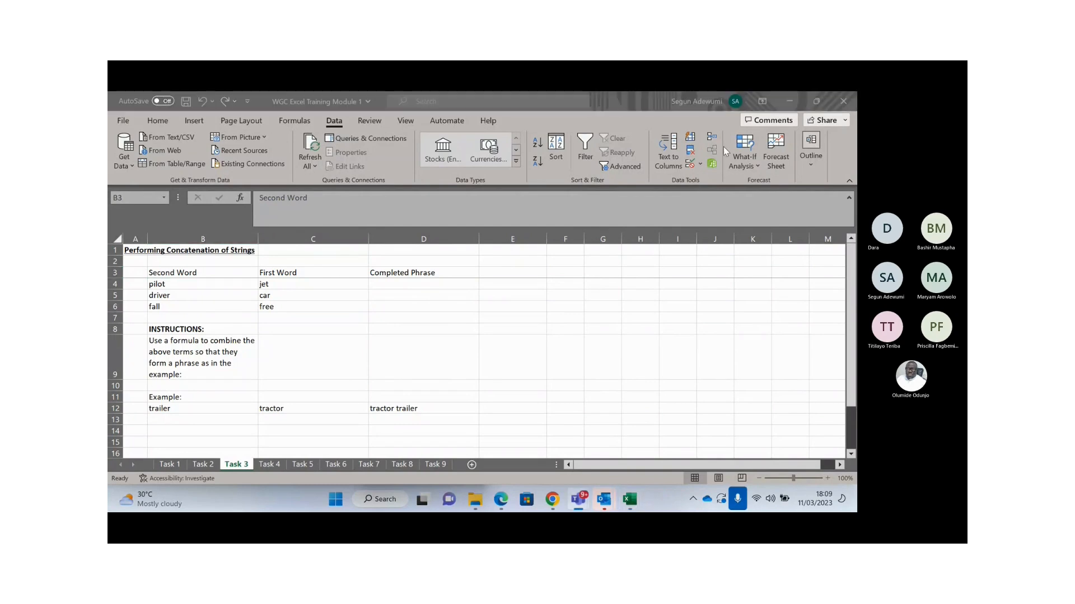
pyautogui.click(562, 386)
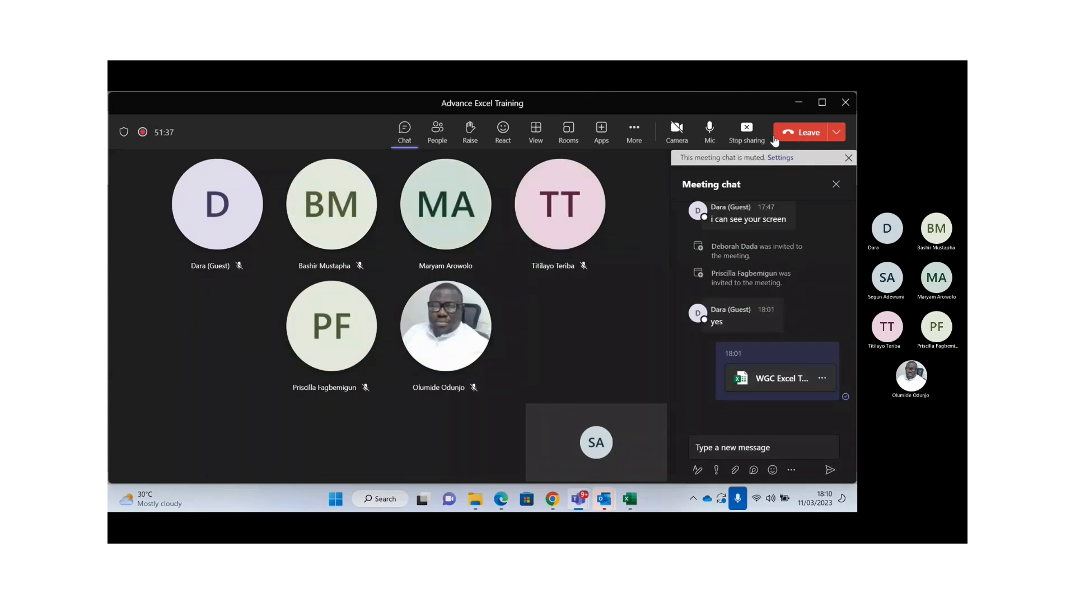
pyautogui.click(799, 103)
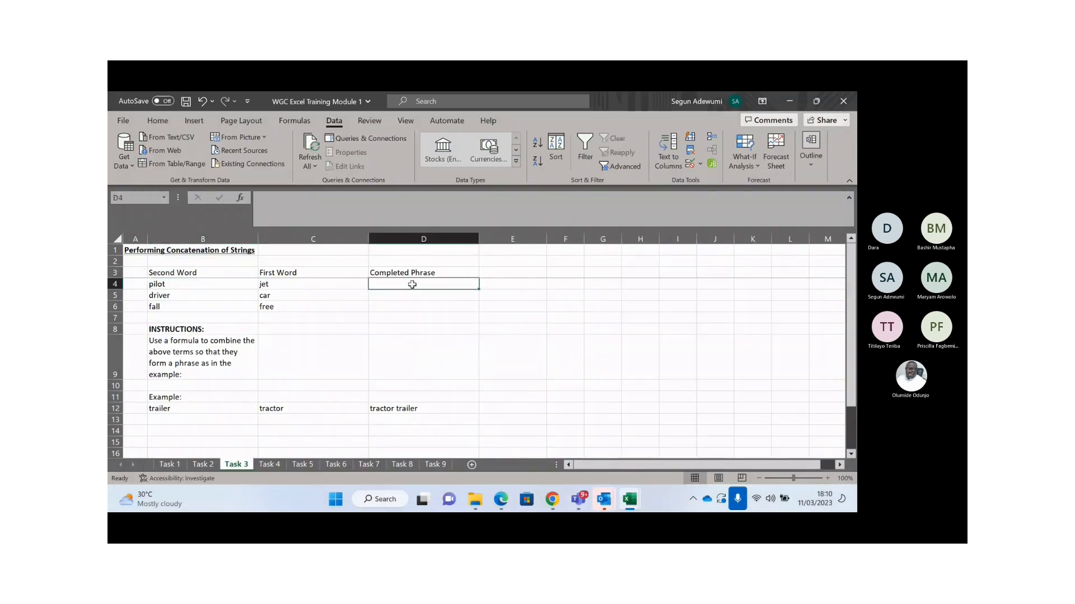
# - Enter the plain text 'pilot jet' in cell D4, then bring up the Teams window previews
pyautogui.write('pilo')
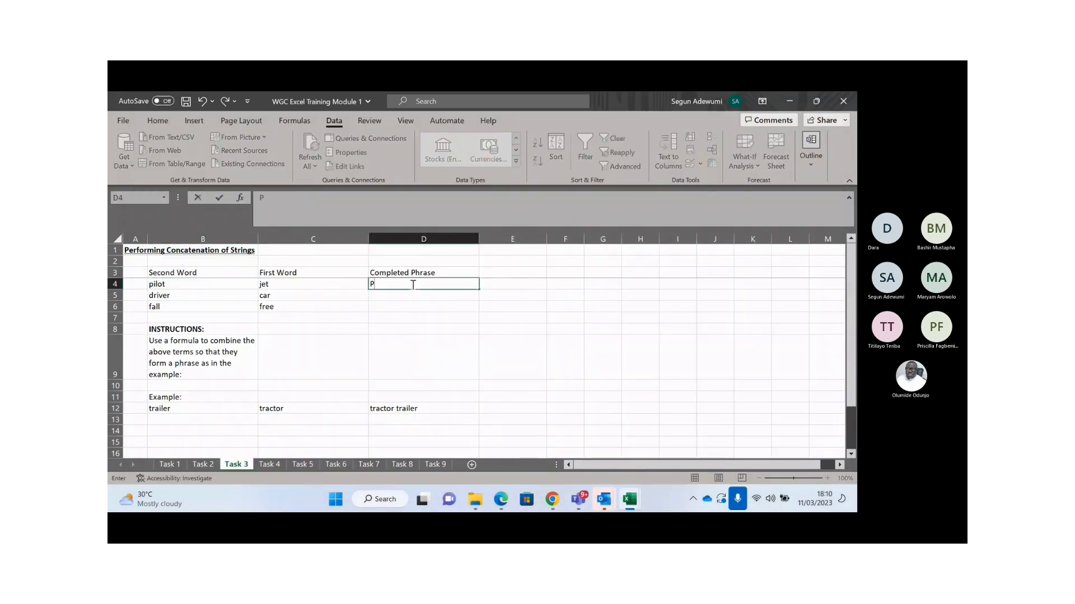
pyautogui.write('t jet')
pyautogui.click(412, 285)
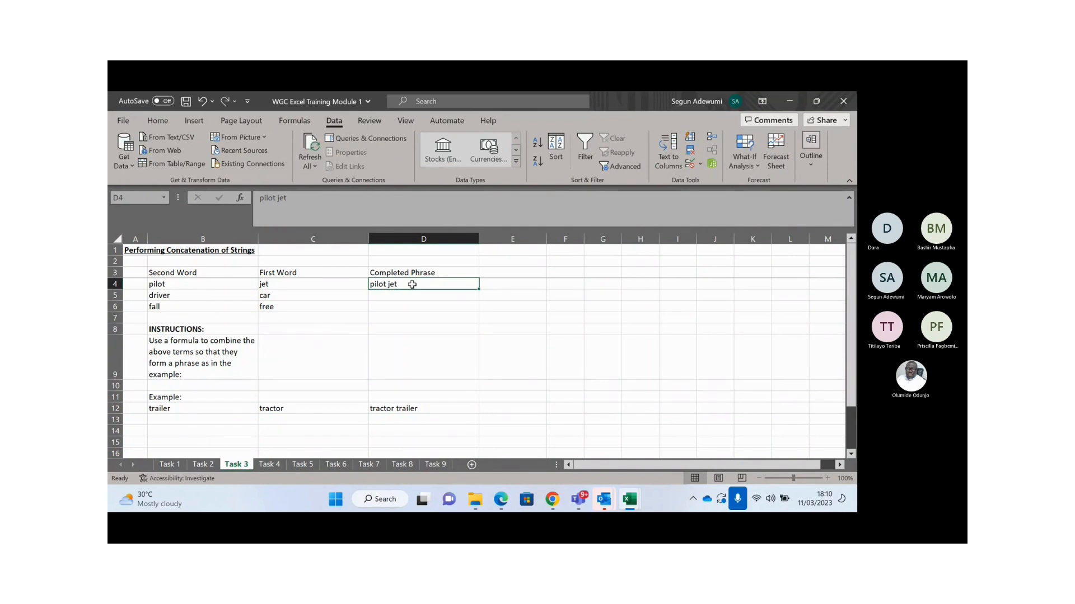
pyautogui.click(578, 502)
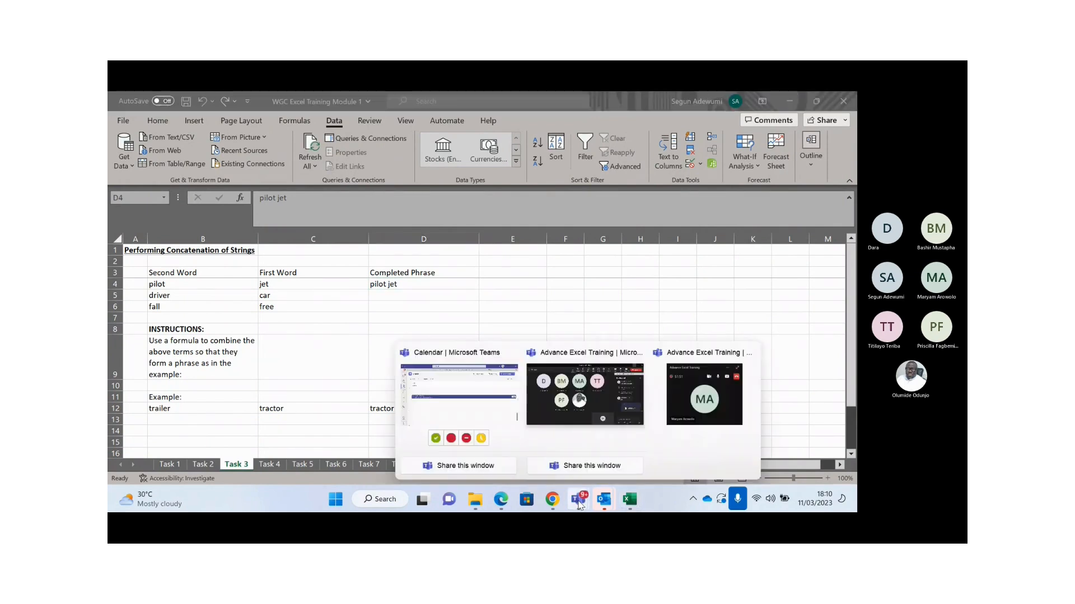
pyautogui.click(558, 417)
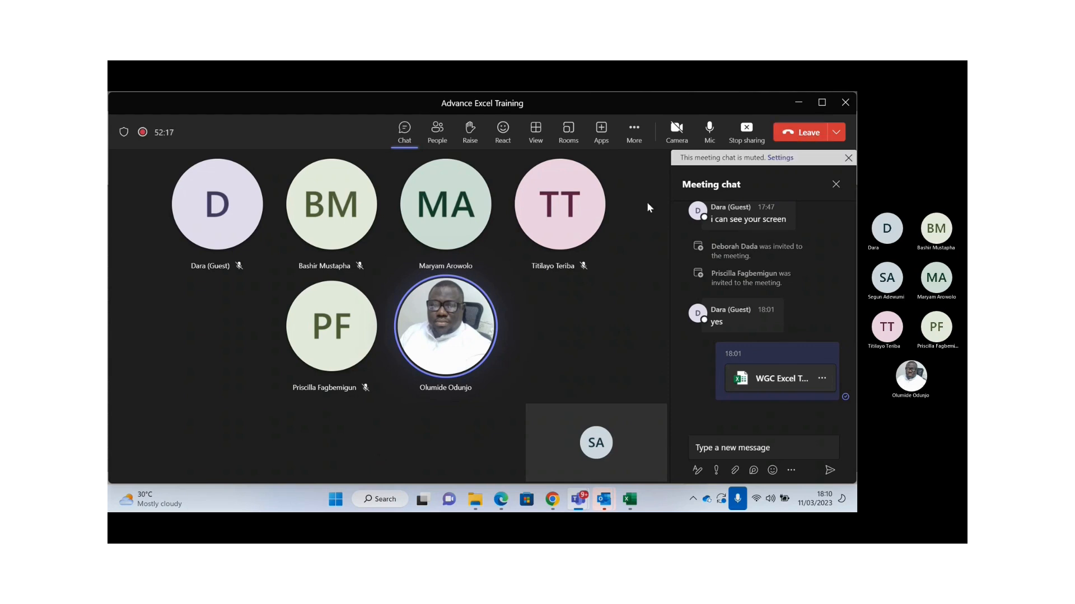
pyautogui.click(797, 111)
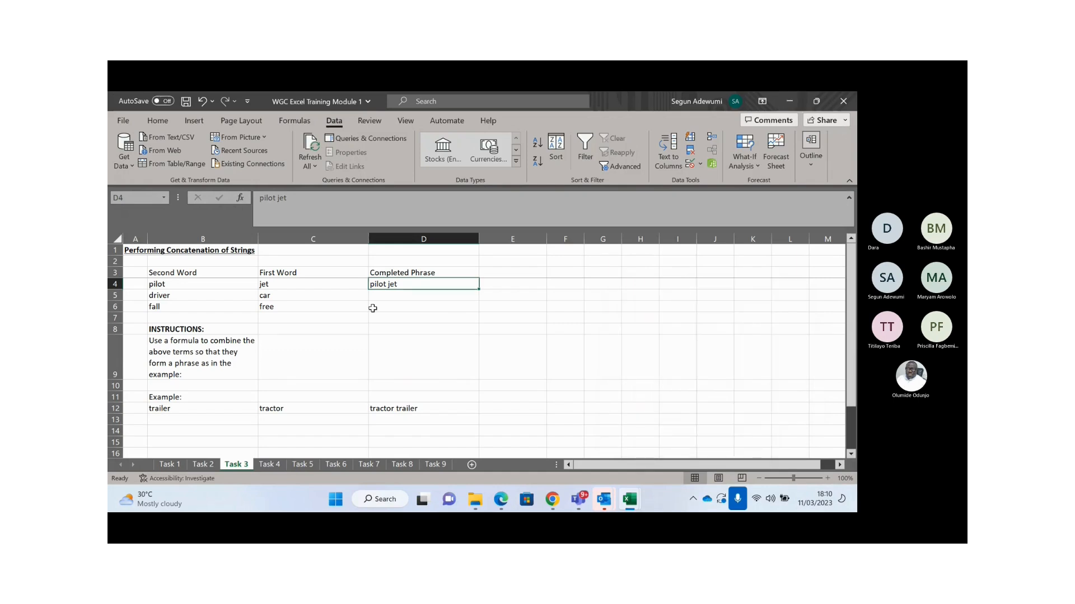
# - Replace D4's text with the formula =B4+C4, which returns #VALUE!
pyautogui.press('Delete')
pyautogui.write('=')
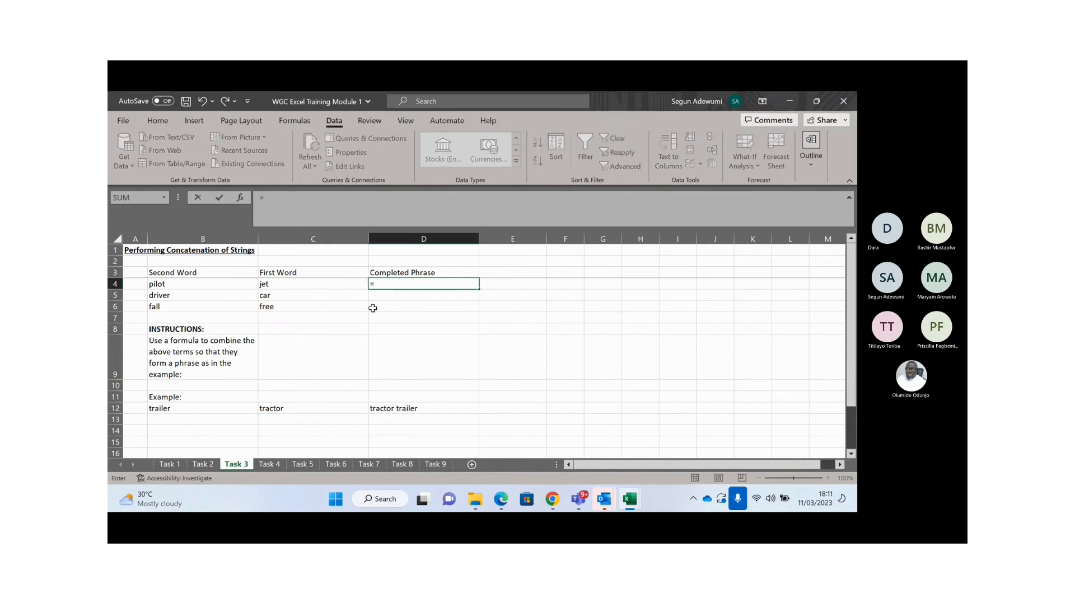
pyautogui.press('Left')
pyautogui.press('Left')
pyautogui.write('+')
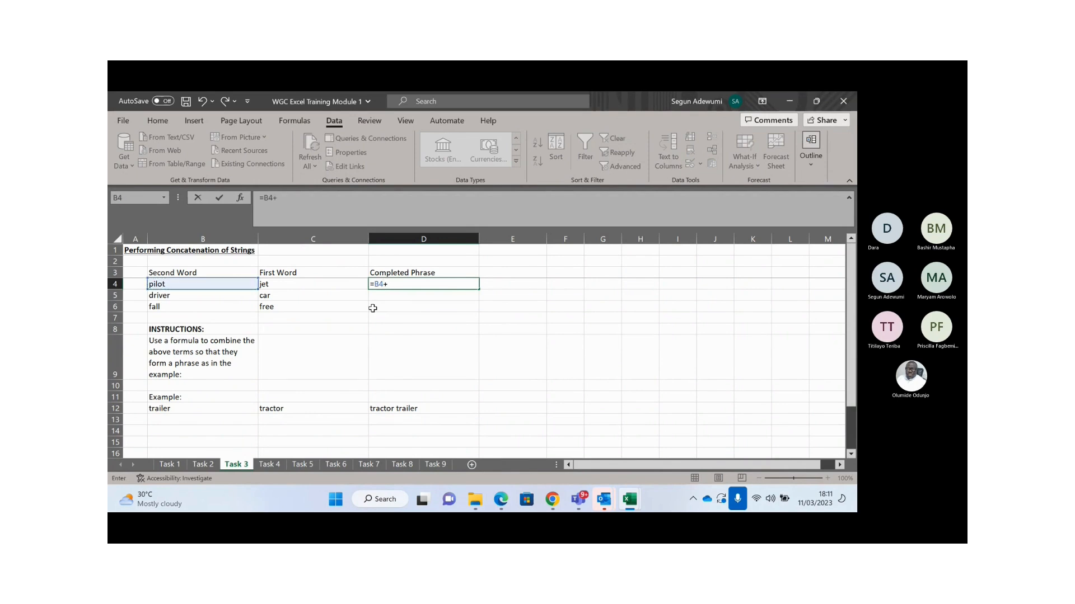
pyautogui.click(339, 284)
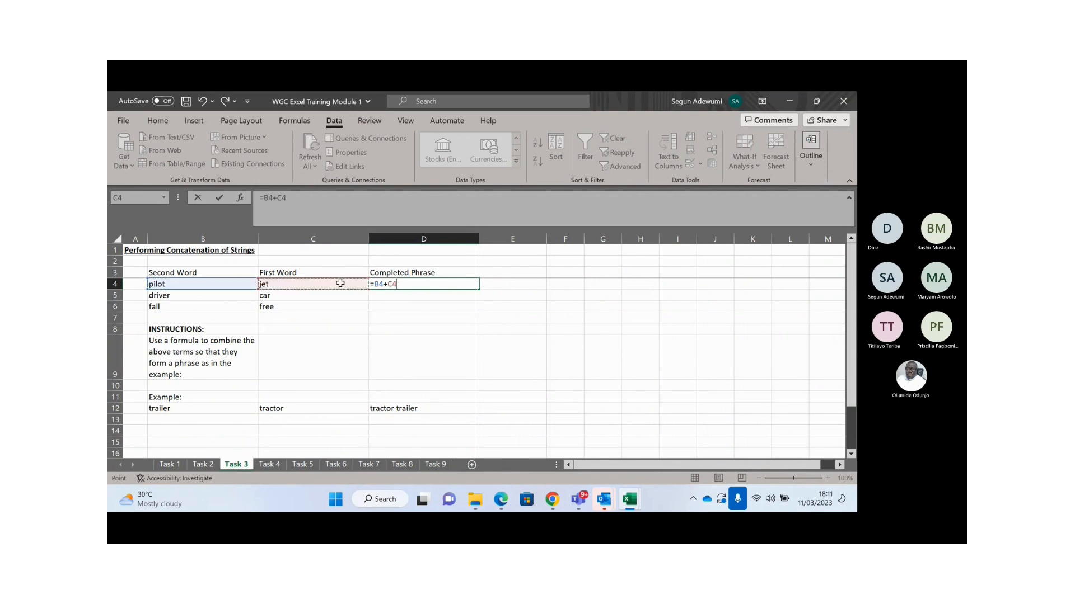
pyautogui.press('Return')
pyautogui.press('Up')
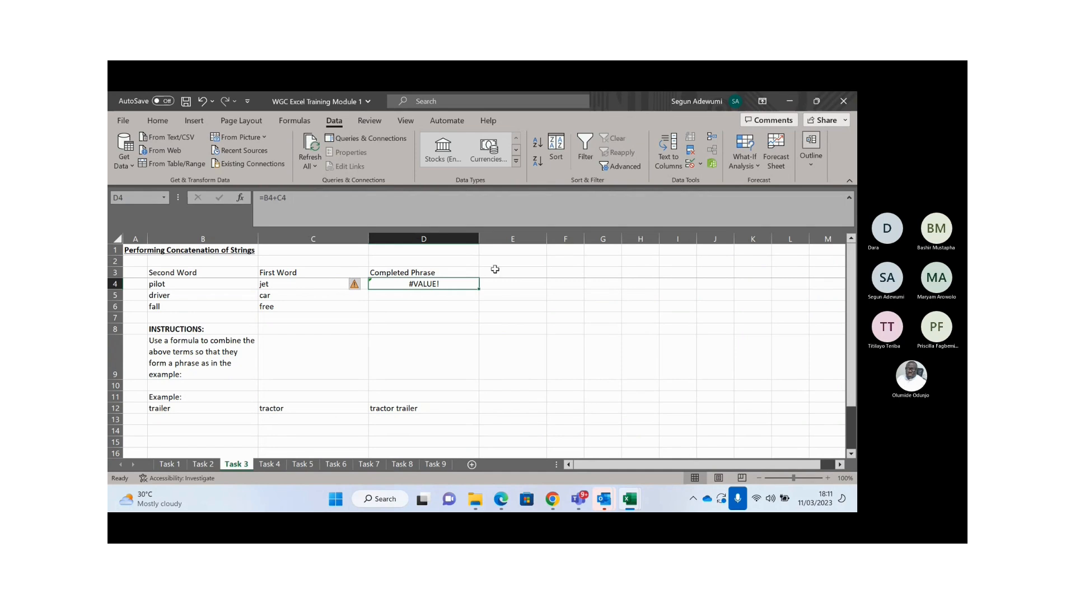
pyautogui.click(512, 283)
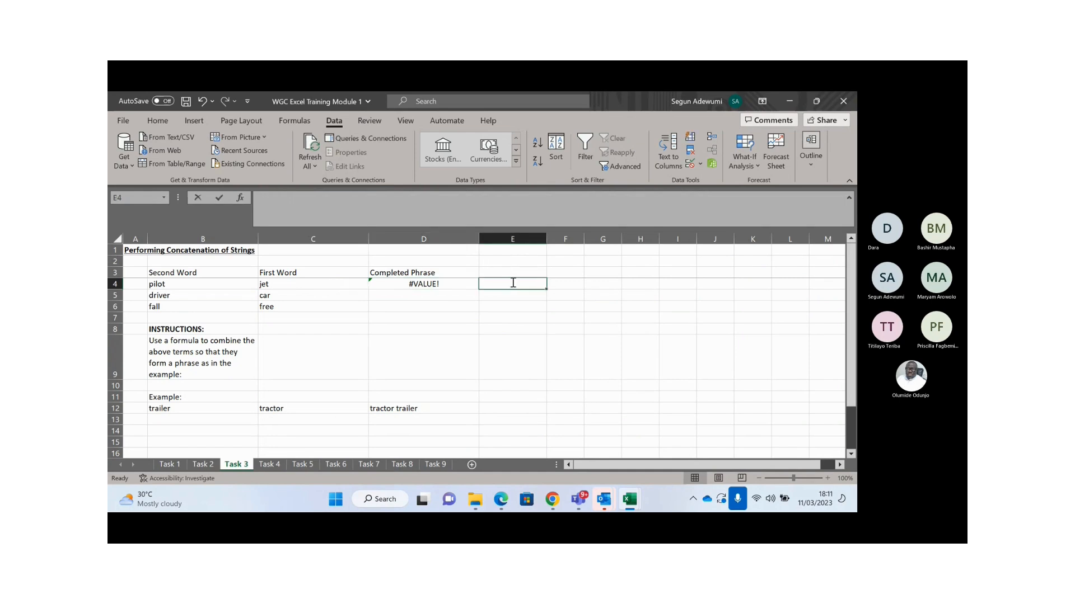
# - Enter =B4&C4 in D4 so it shows 'pilotjet', and compare it with the example in D12
pyautogui.write('&')
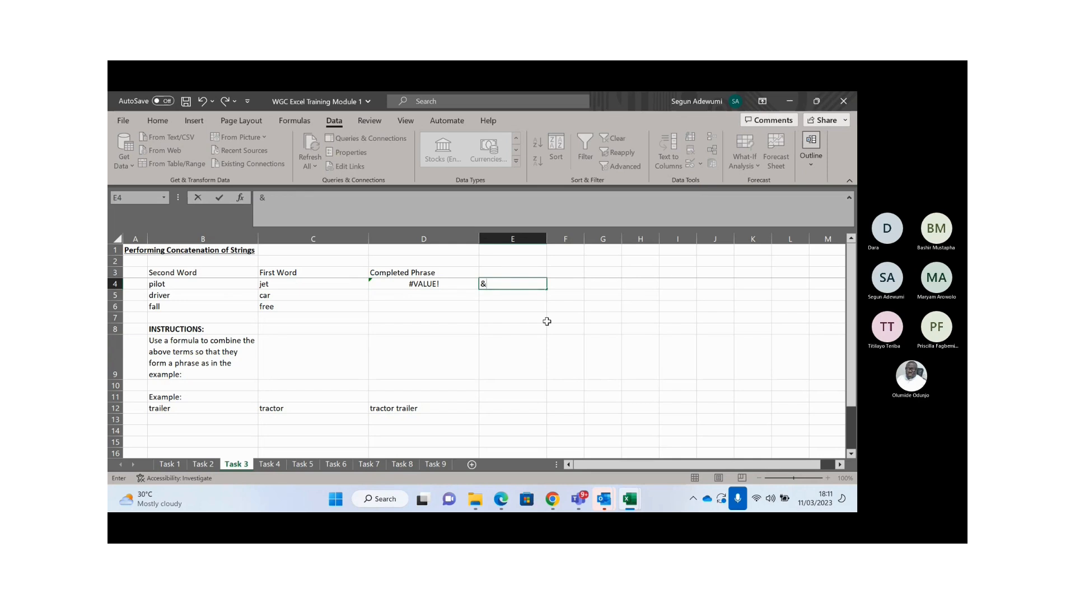
pyautogui.press('Escape')
pyautogui.write('=')
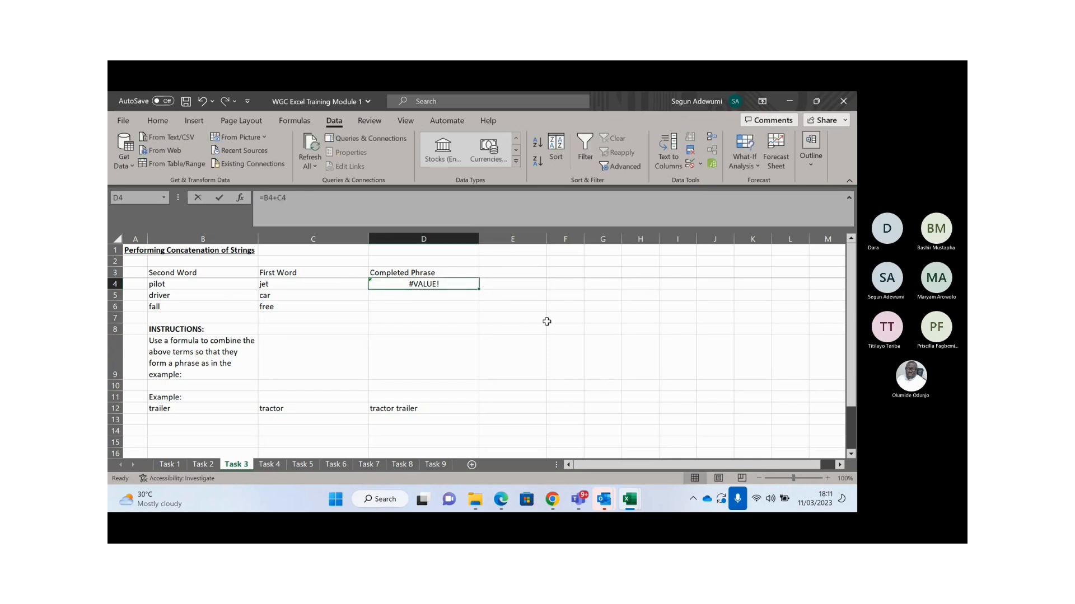
pyautogui.press('Left')
pyautogui.press('Left')
pyautogui.write('&')
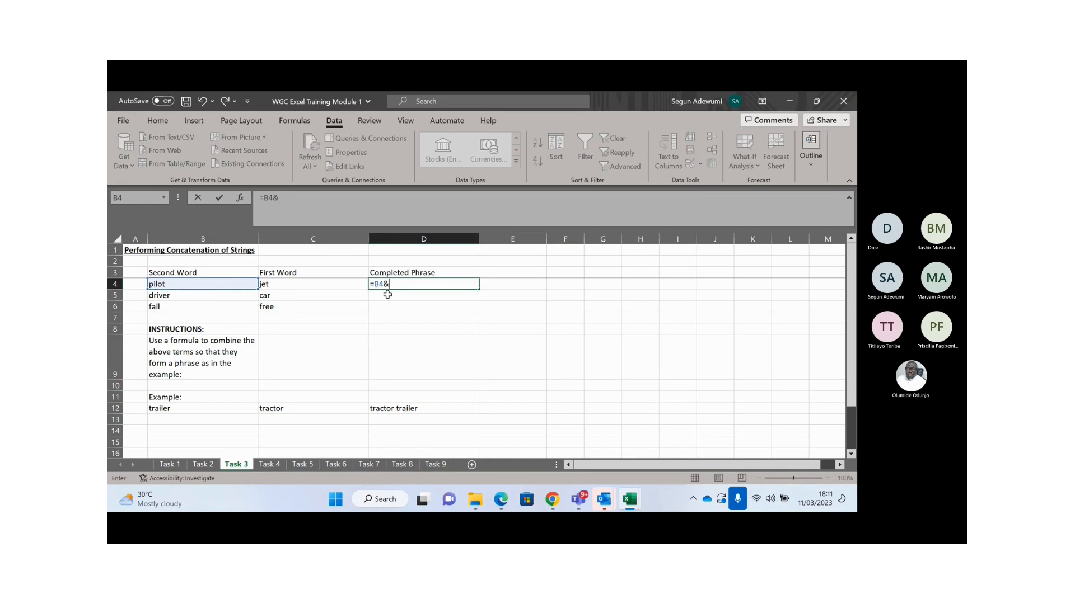
pyautogui.click(302, 283)
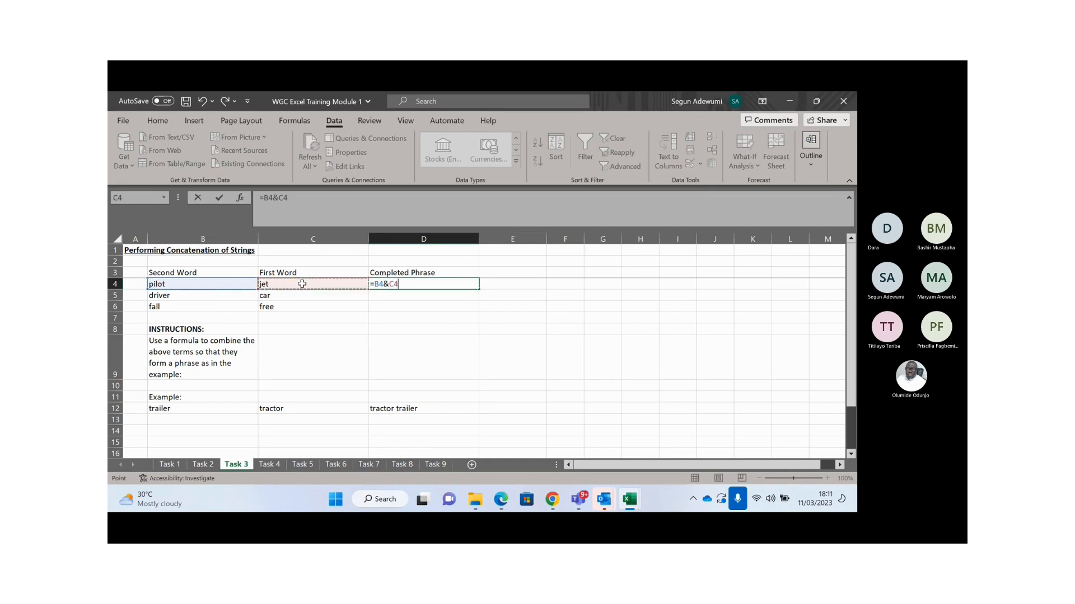
pyautogui.hotkey('ctrl', 'Return')
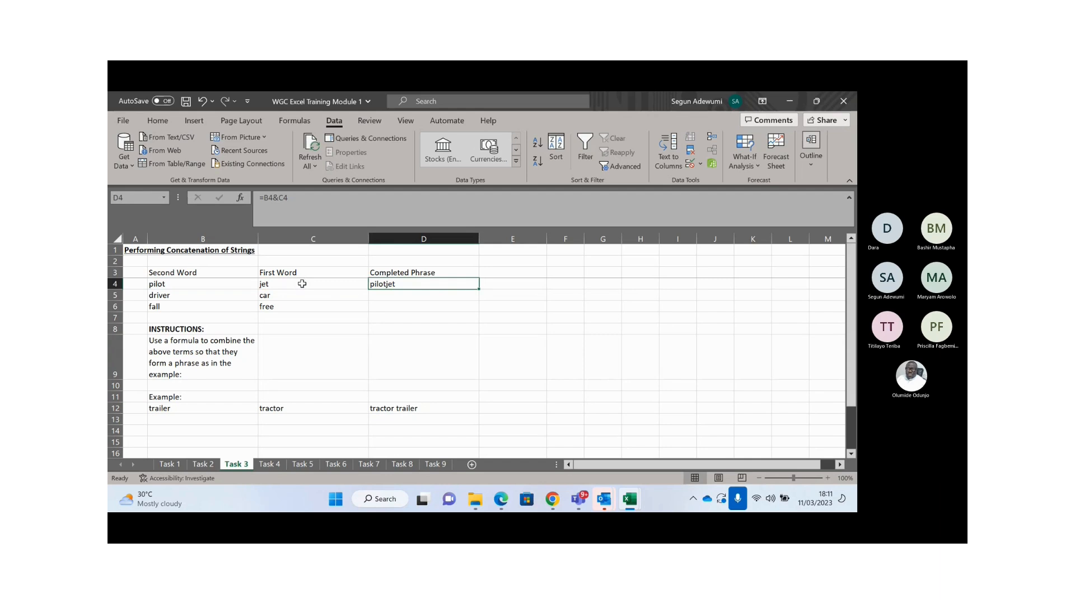
pyautogui.click(407, 413)
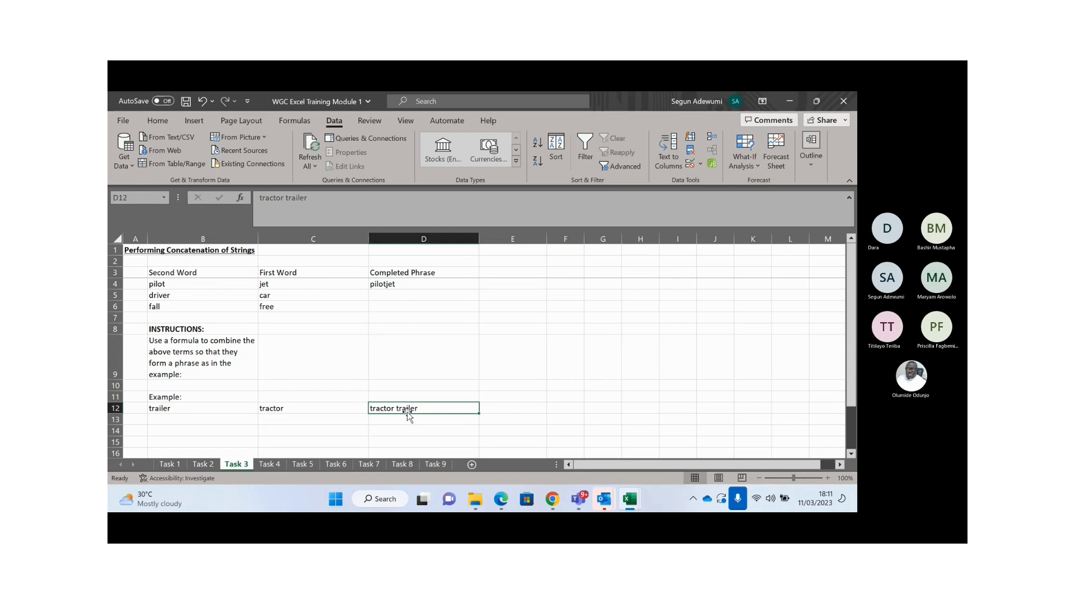
pyautogui.click(402, 284)
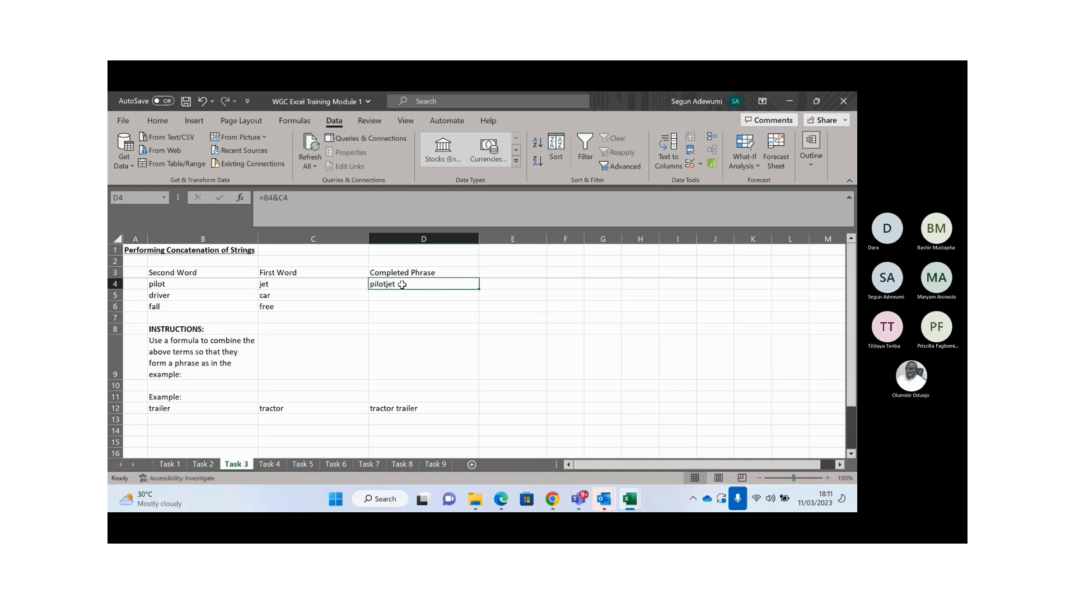
# - Rewrite D4 as =B4&" "&C4 so it returns 'pilot jet' with a space
pyautogui.write('=')
pyautogui.press('Left')
pyautogui.press('Left')
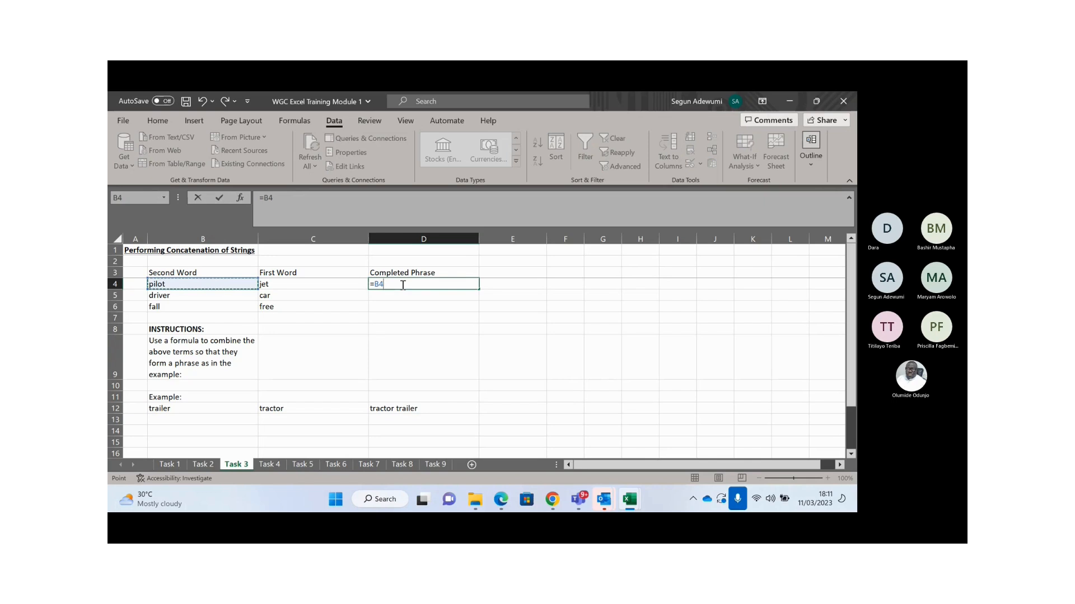
pyautogui.write('&')
pyautogui.write('""')
pyautogui.write('&')
pyautogui.click(358, 284)
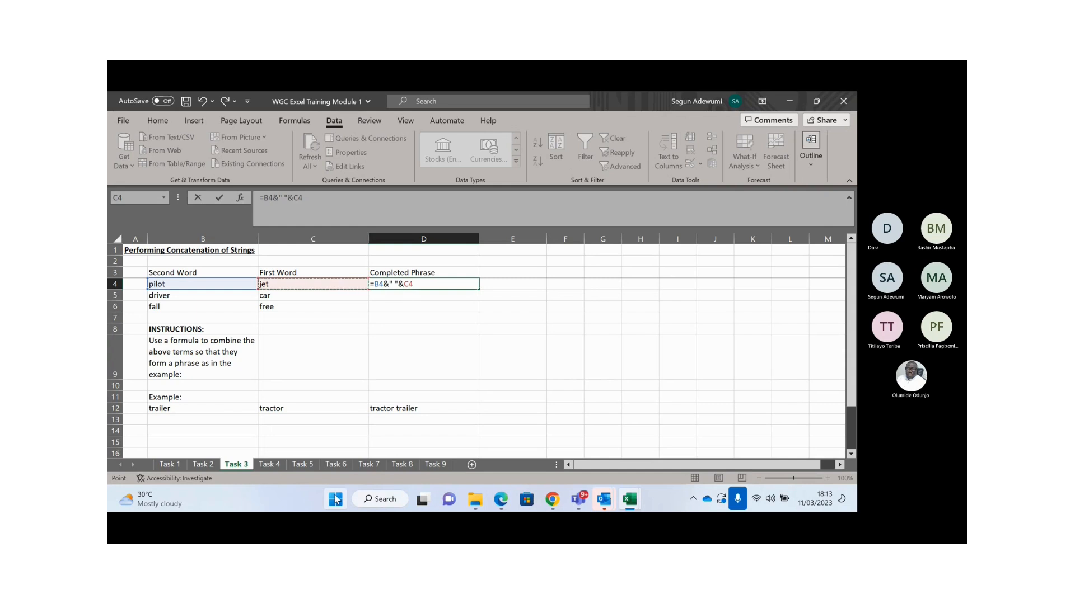
pyautogui.press('Return')
pyautogui.press('Up')
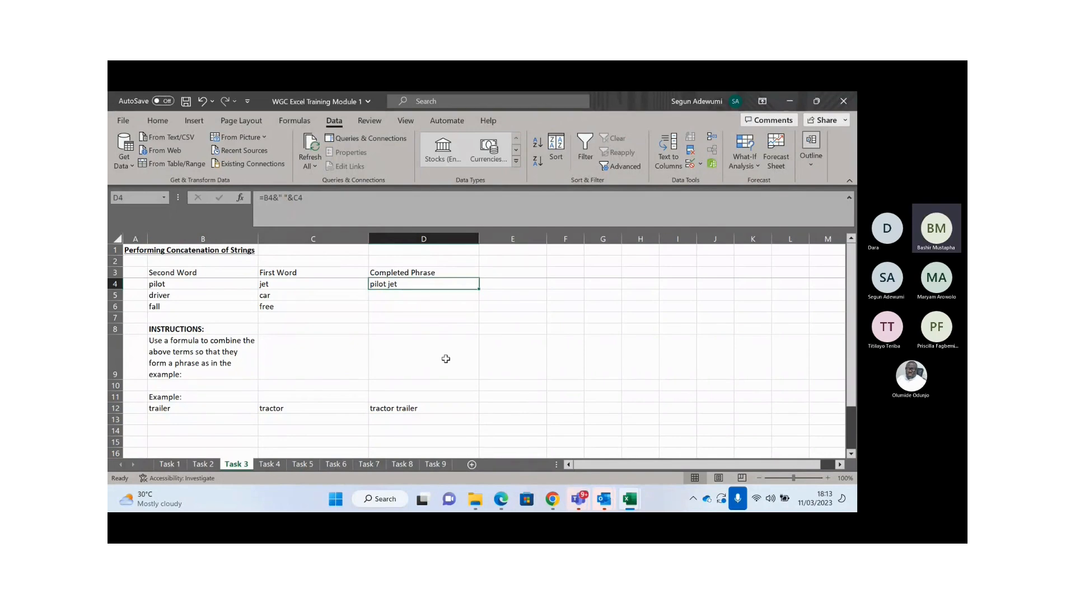
# - Fill D4's formula down to D5:D6 and clear the accidental copies in E4:F6
pyautogui.hotkey('shift', 'Down')
pyautogui.hotkey('shift', 'Down')
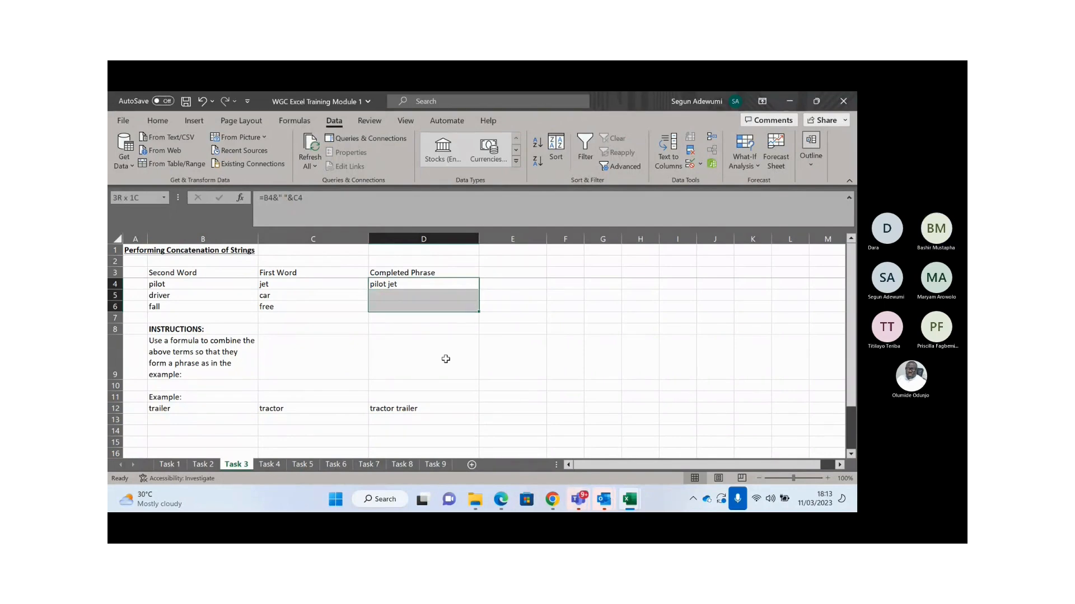
pyautogui.hotkey('ctrl', 'd')
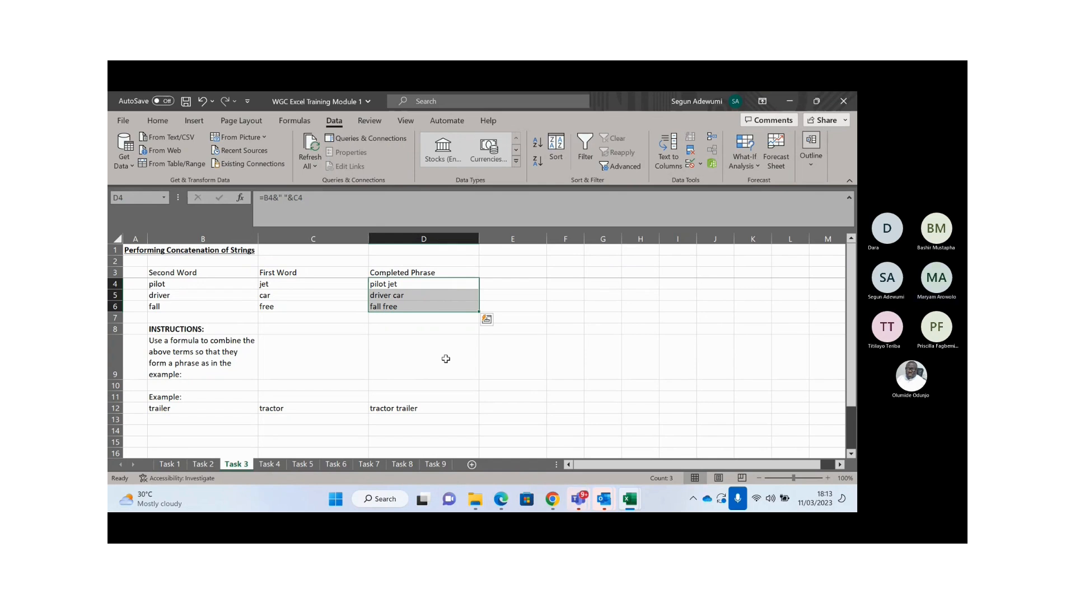
pyautogui.hotkey('shift', 'Right')
pyautogui.hotkey('shift', 'Right')
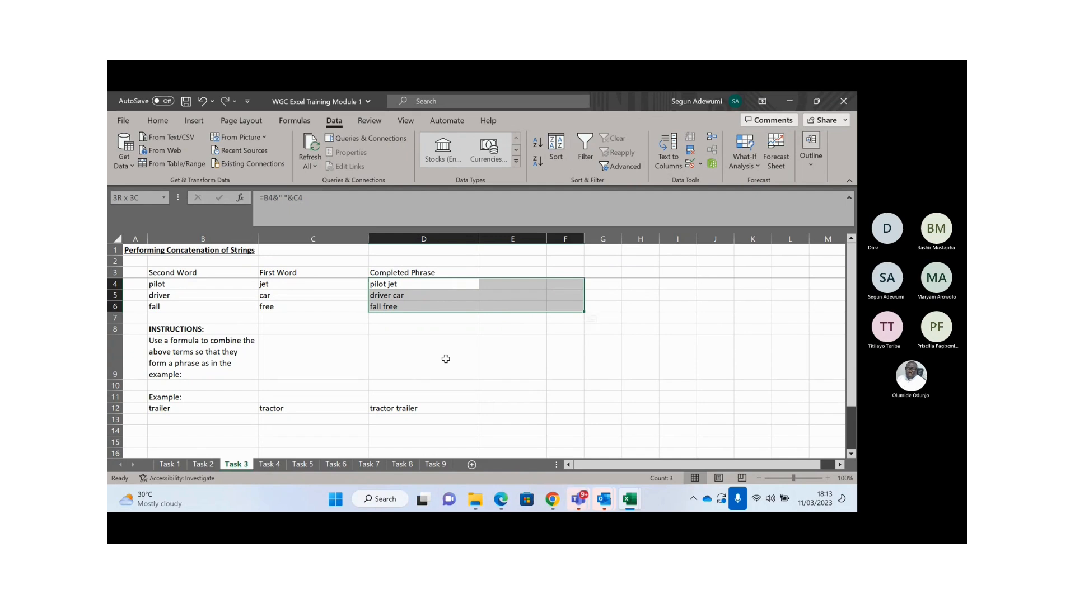
pyautogui.hotkey('ctrl', 'r')
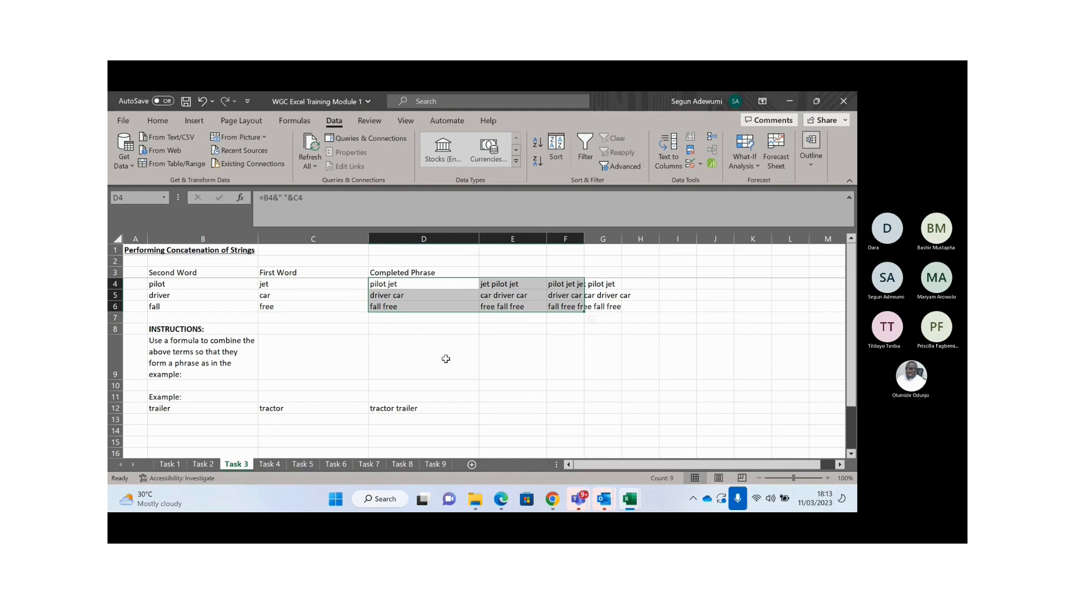
pyautogui.moveTo(505, 282); pyautogui.dragTo(576, 306)
pyautogui.press('Delete')
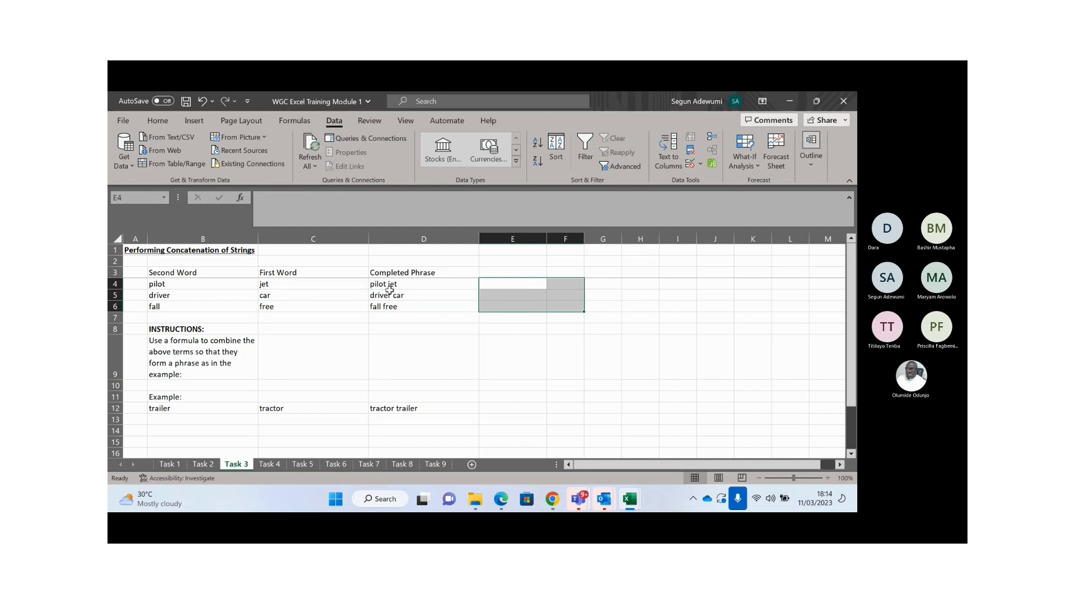
pyautogui.click(389, 286)
pyautogui.click(394, 296)
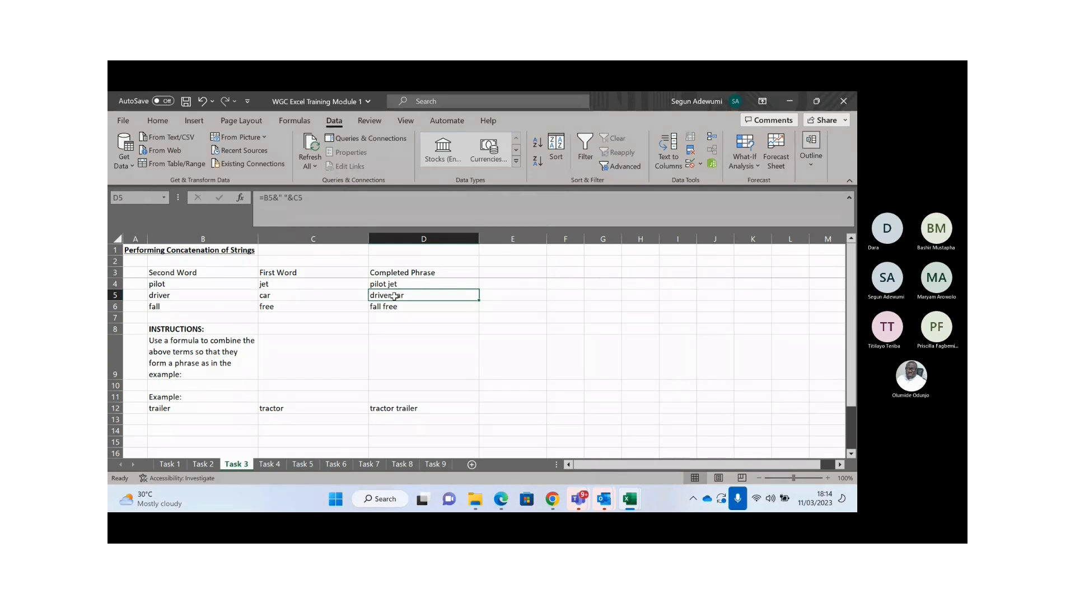
pyautogui.press('Up')
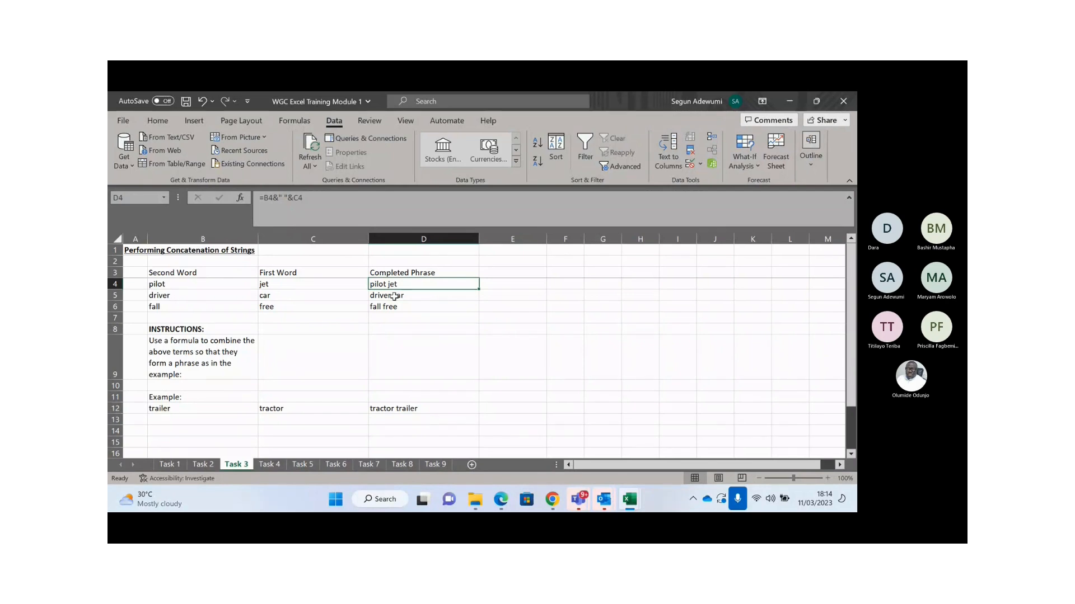
pyautogui.press('Right')
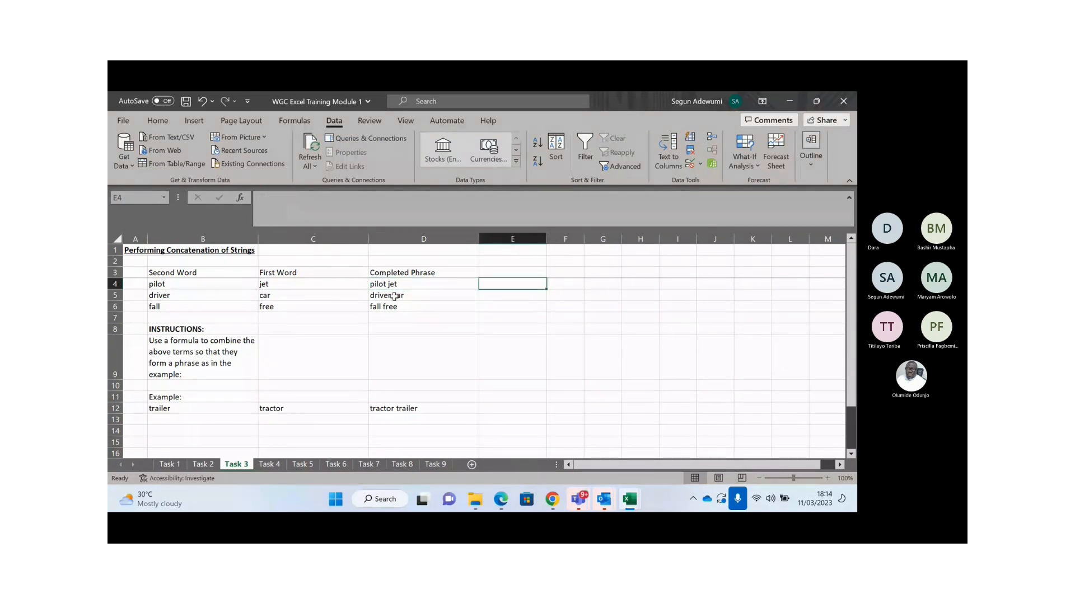
# - Enter =CONCAT(B4,C4) in cell E4
pyautogui.write('=CONCAT(')
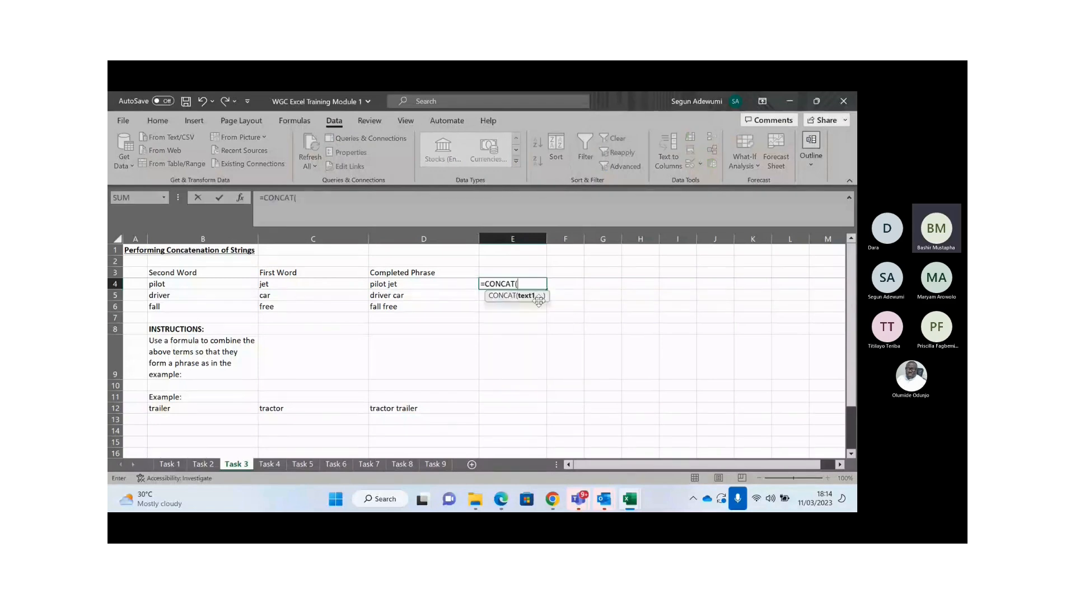
pyautogui.click(202, 283)
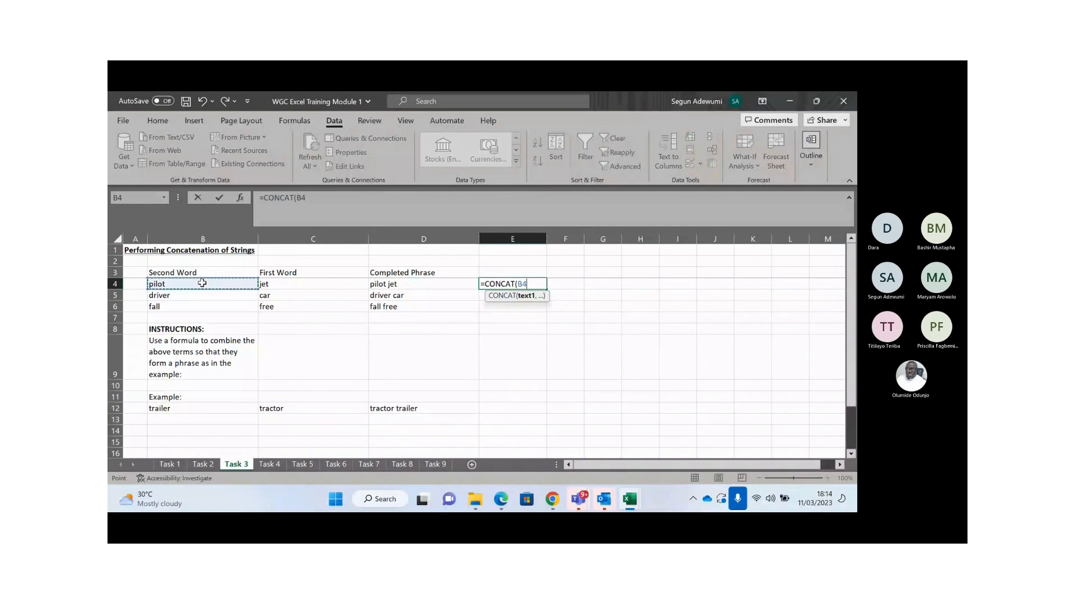
pyautogui.write(',')
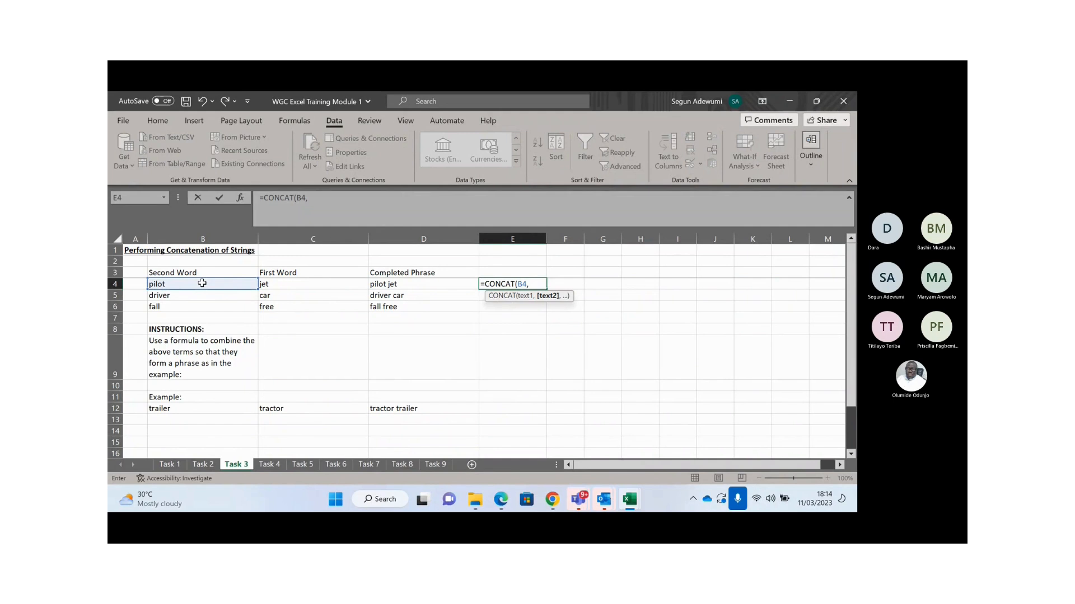
pyautogui.click(275, 284)
pyautogui.write(')')
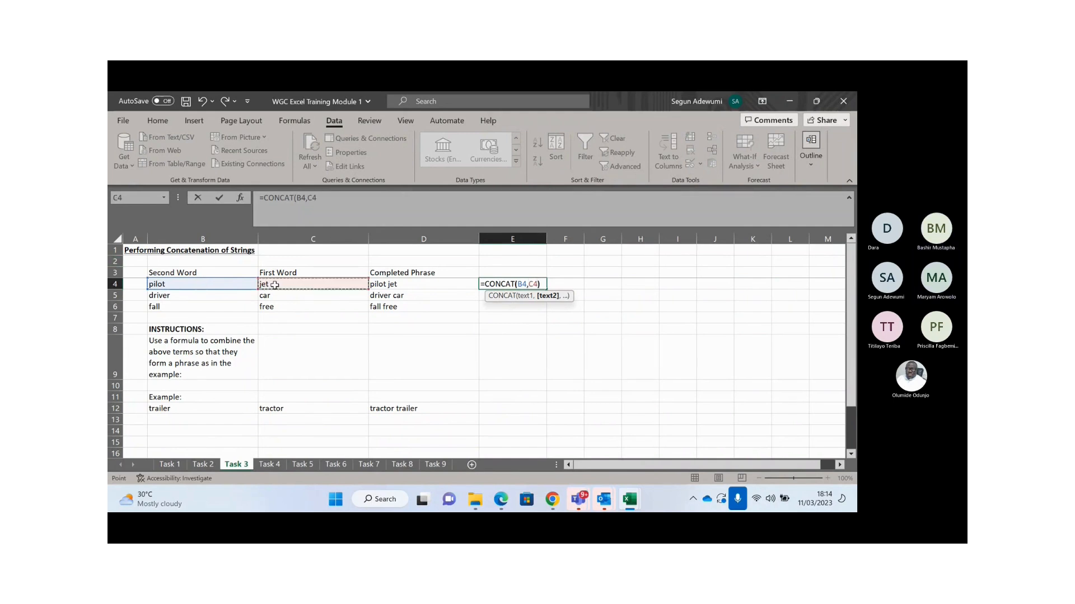
pyautogui.press('Return')
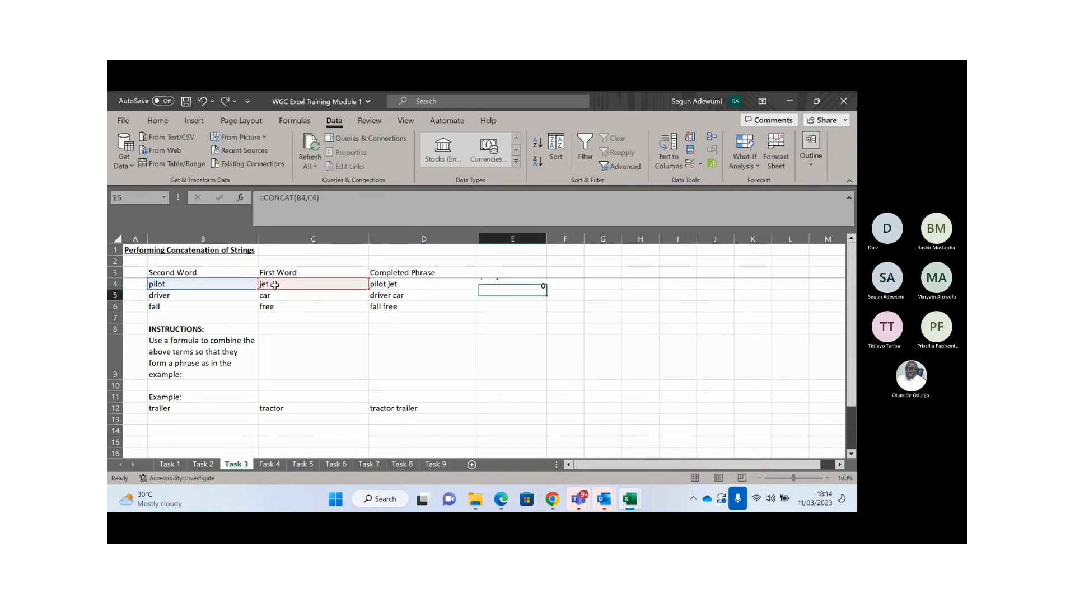
pyautogui.press('Up')
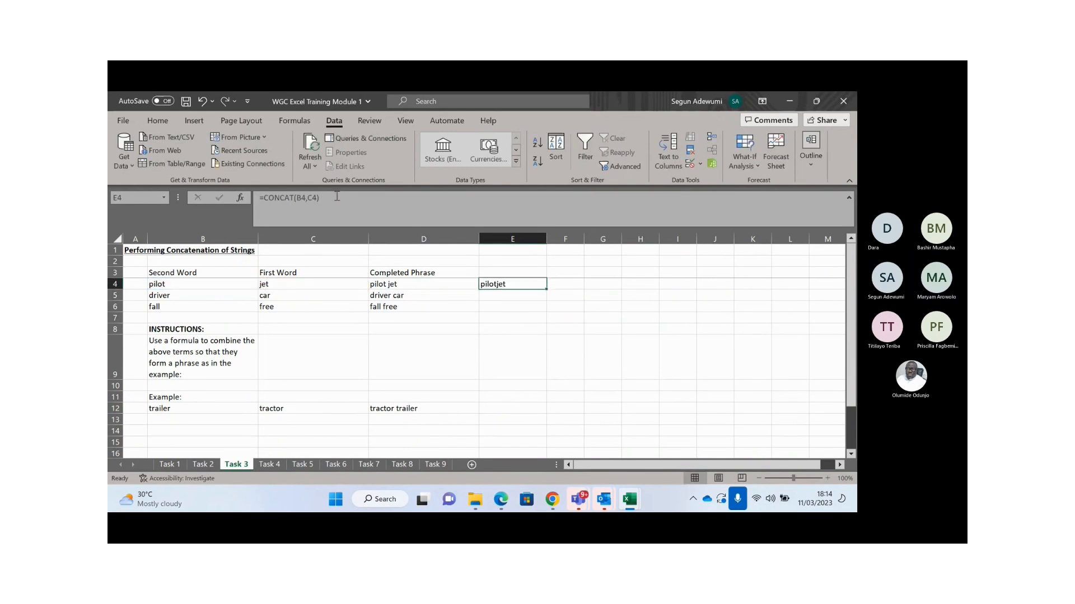
# - Edit E4 to =CONCAT(B4," ",C4) so it reads 'pilot jet'
pyautogui.click(337, 199)
pyautogui.press('BackSpace')
pyautogui.press('BackSpace')
pyautogui.press('BackSpace')
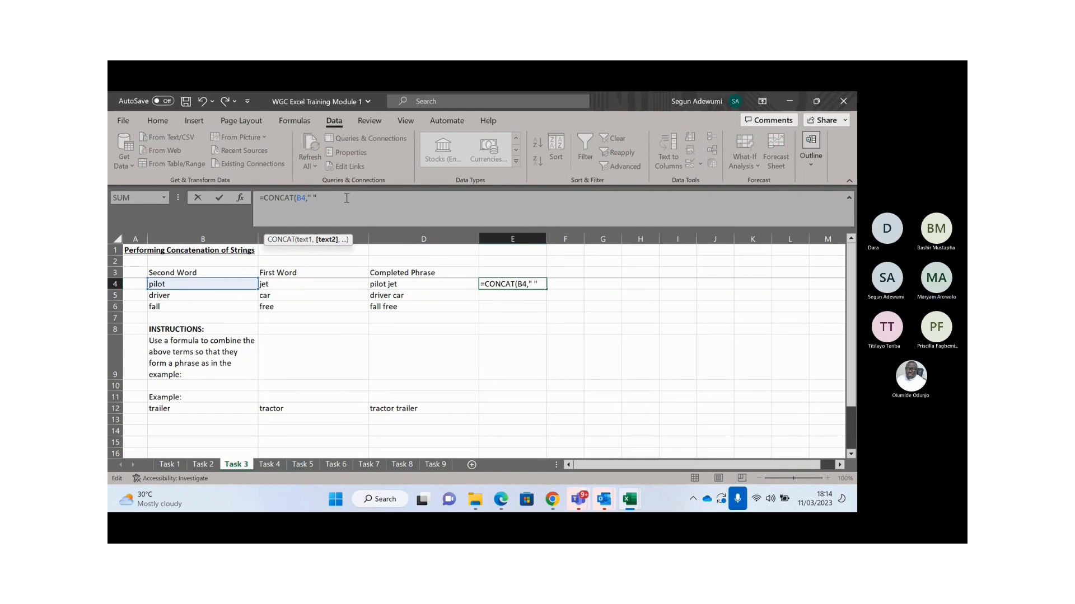
pyautogui.write(',')
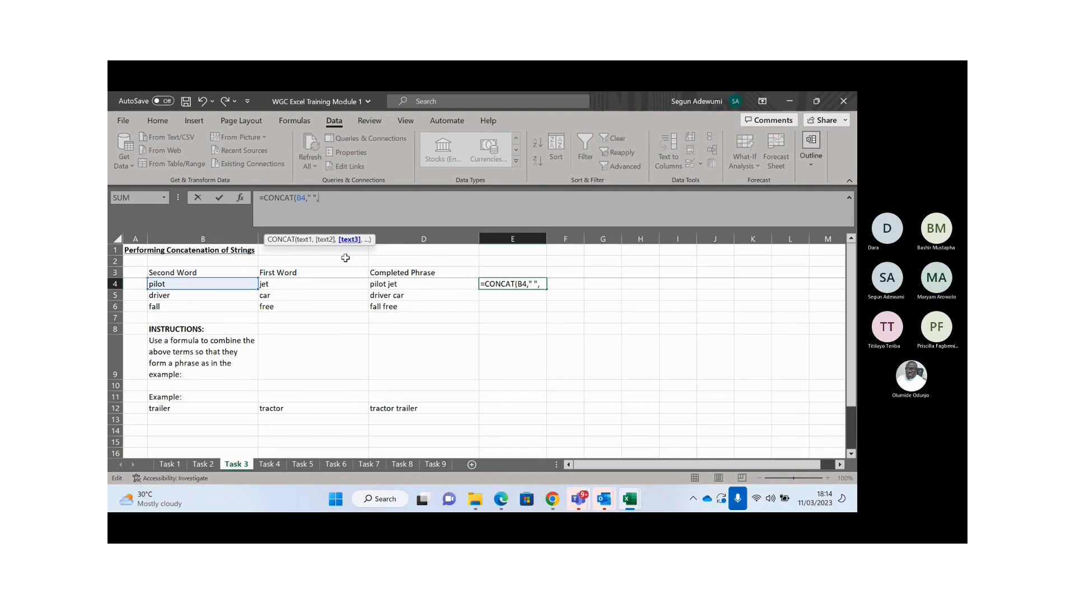
pyautogui.click(287, 284)
pyautogui.write(')')
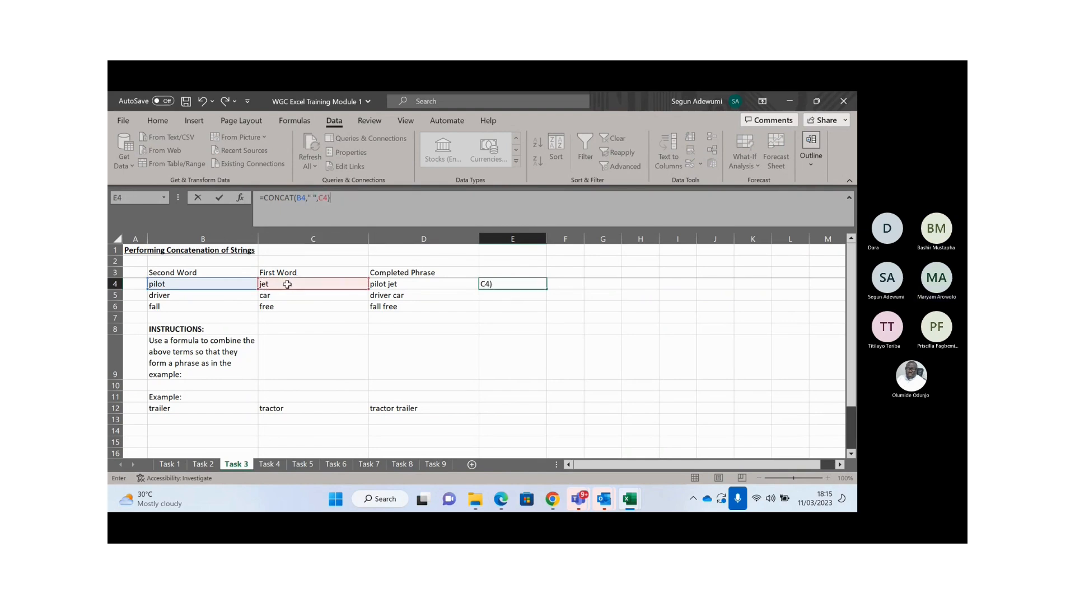
pyautogui.press('Return')
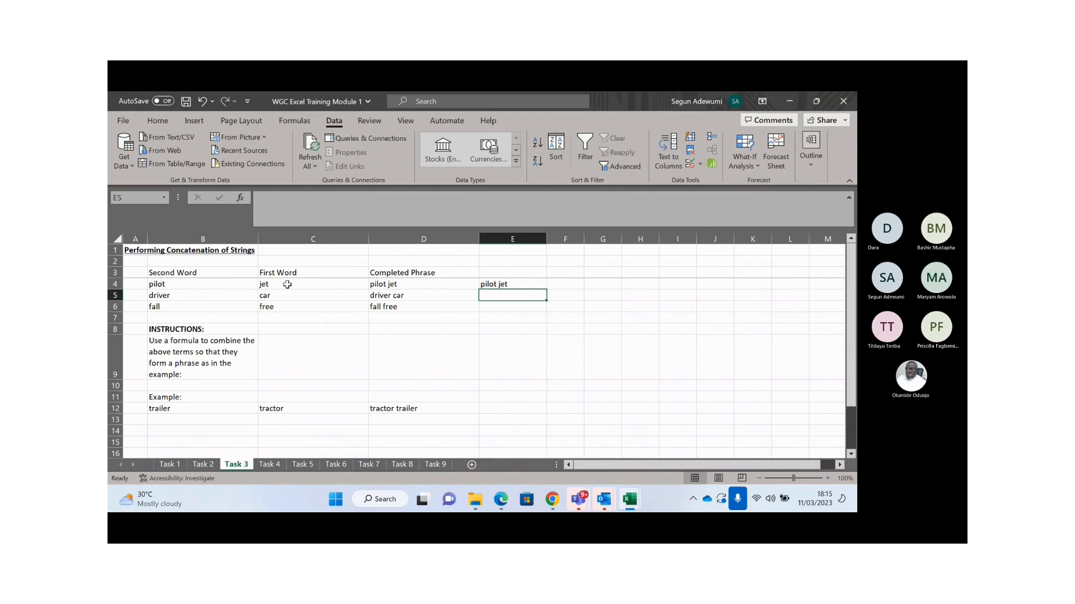
pyautogui.press('Up')
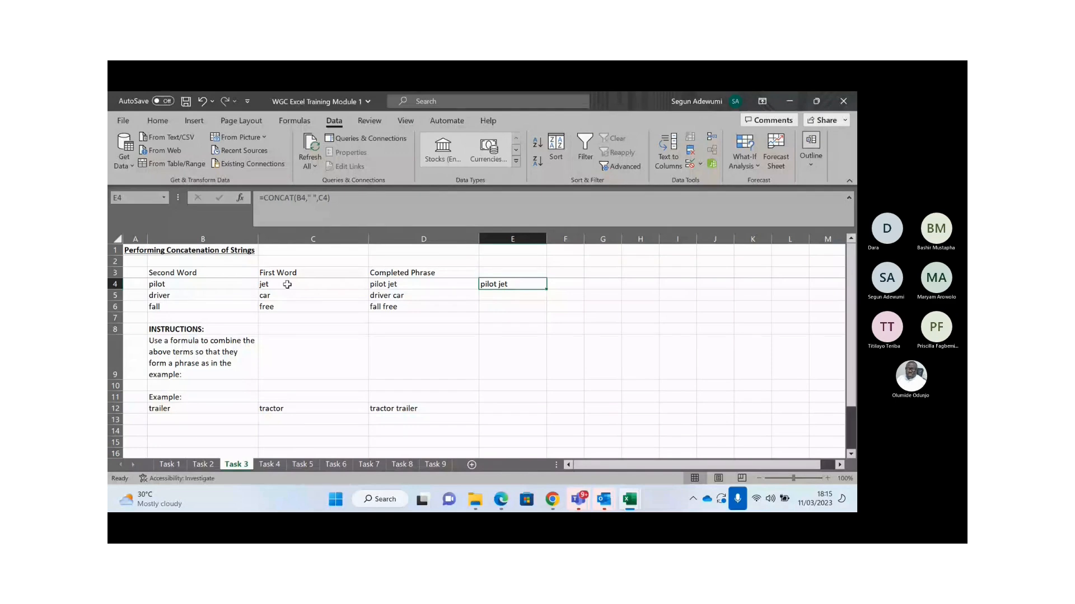
# - Copy E4's CONCAT formula down to E5 and E6
pyautogui.press('Left')
pyautogui.press('Right')
pyautogui.hotkey('shift', 'Down')
pyautogui.hotkey('shift', 'Down')
pyautogui.hotkey('shift', 'Down')
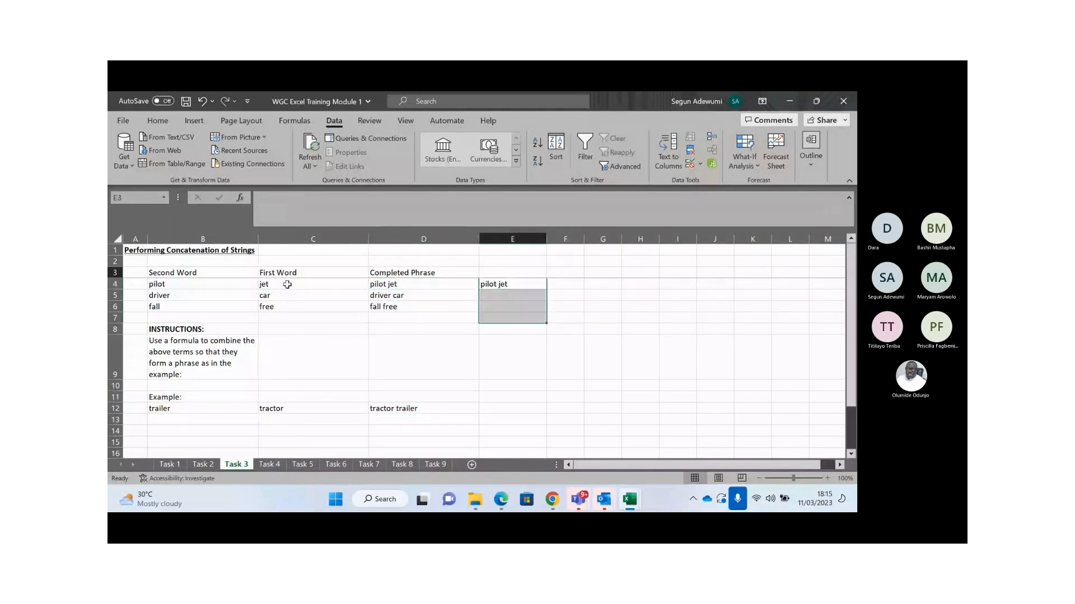
pyautogui.press('Down')
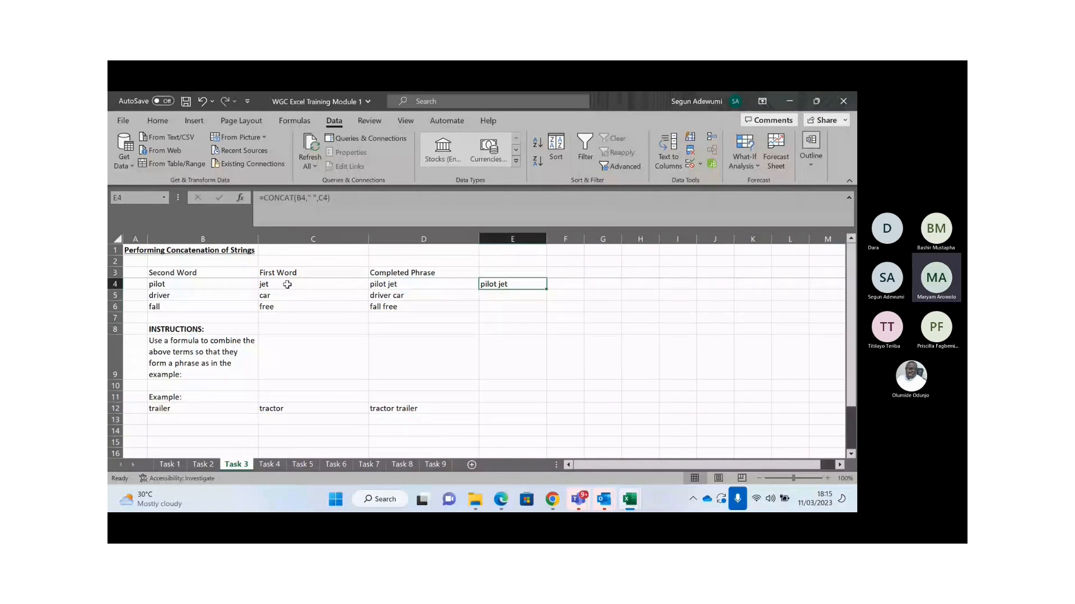
pyautogui.hotkey('shift', 'Down')
pyautogui.hotkey('shift', 'Down')
pyautogui.hotkey('ctrl', 'd')
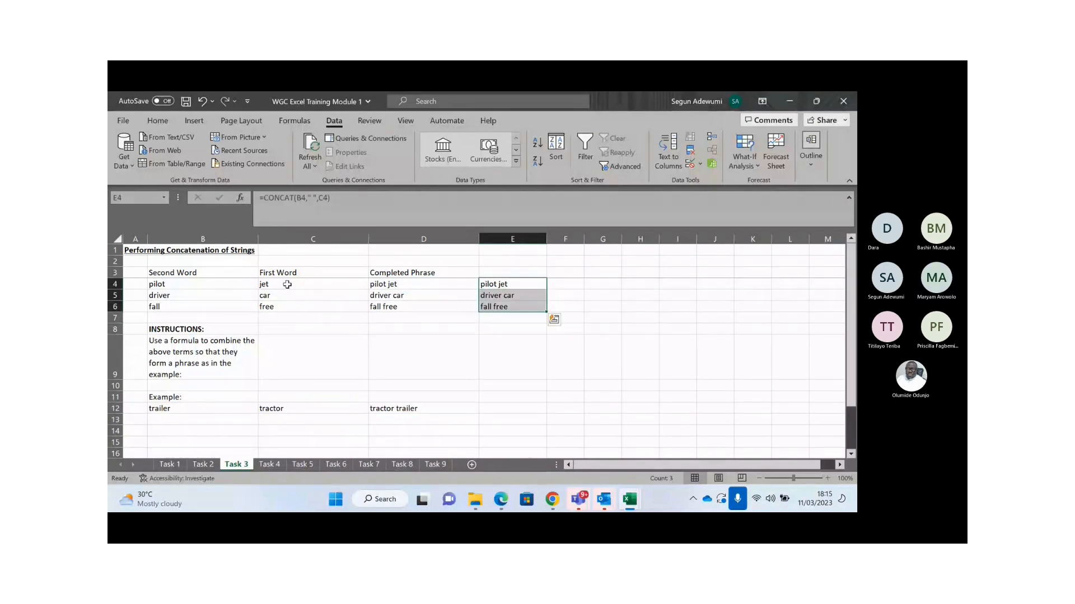
pyautogui.press('Down')
pyautogui.press('Down')
pyautogui.press('Down')
pyautogui.press('Down')
pyautogui.press('Up')
pyautogui.press('Up')
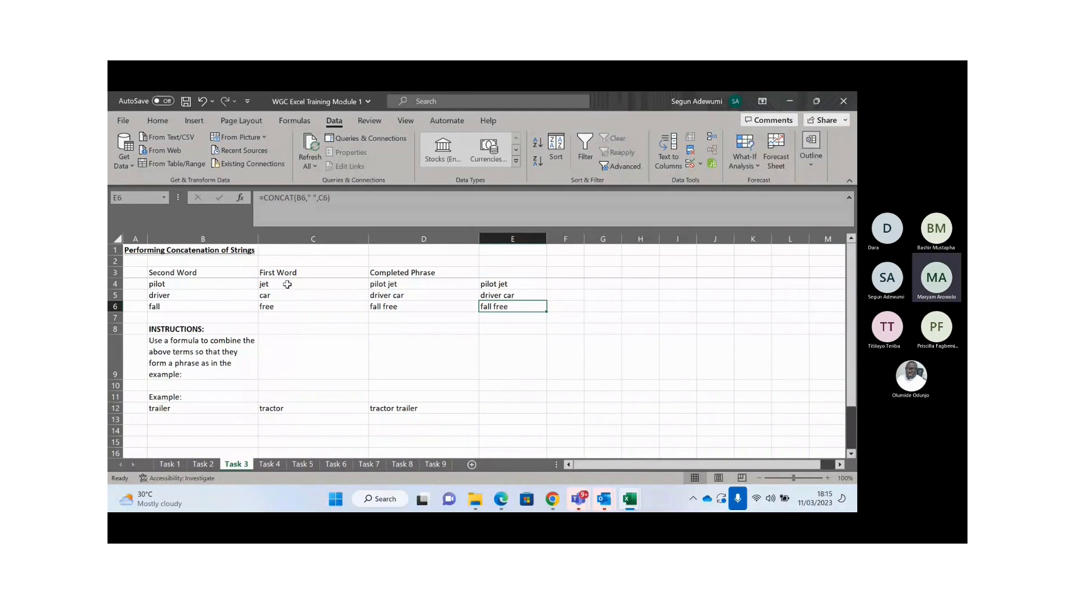
pyautogui.hotkey('ctrl', 'Home')
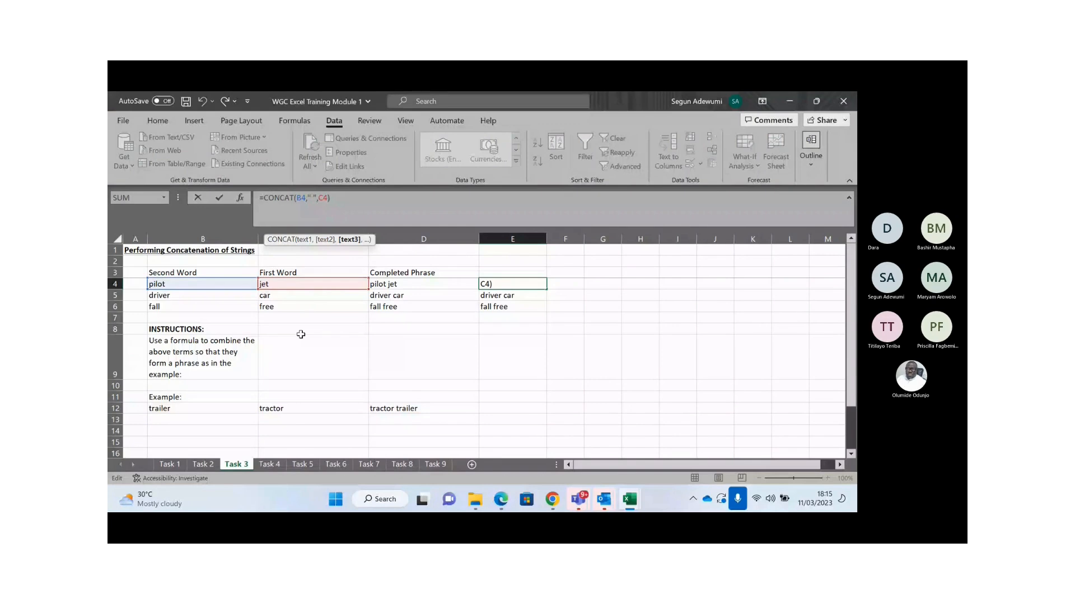
# - Try adding a ,0 argument to the E4 formula, then remove it again
pyautogui.write(',0')
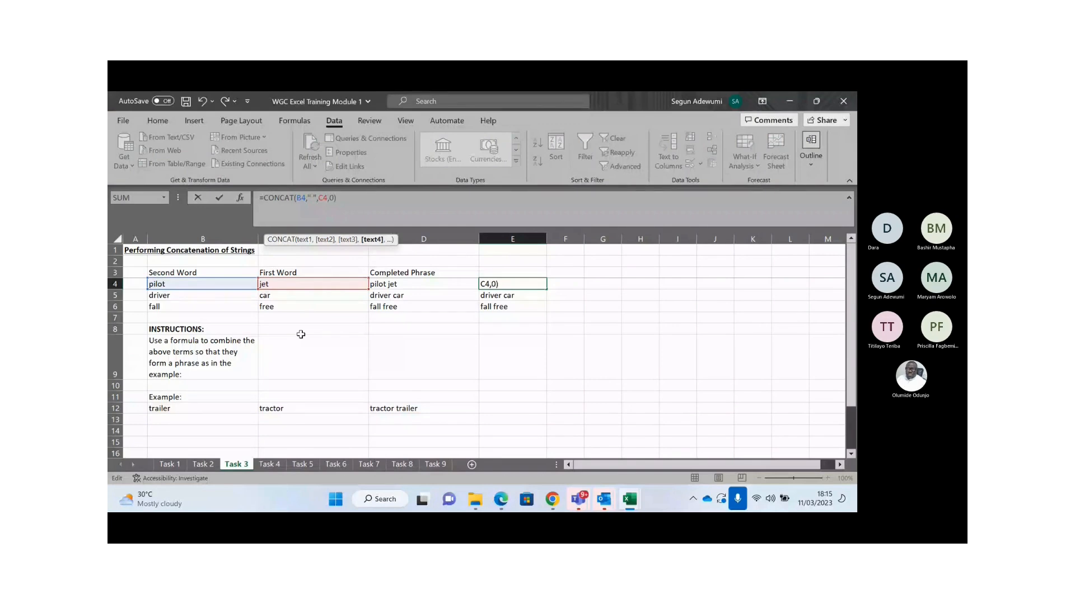
pyautogui.hotkey('ctrl', 'Return')
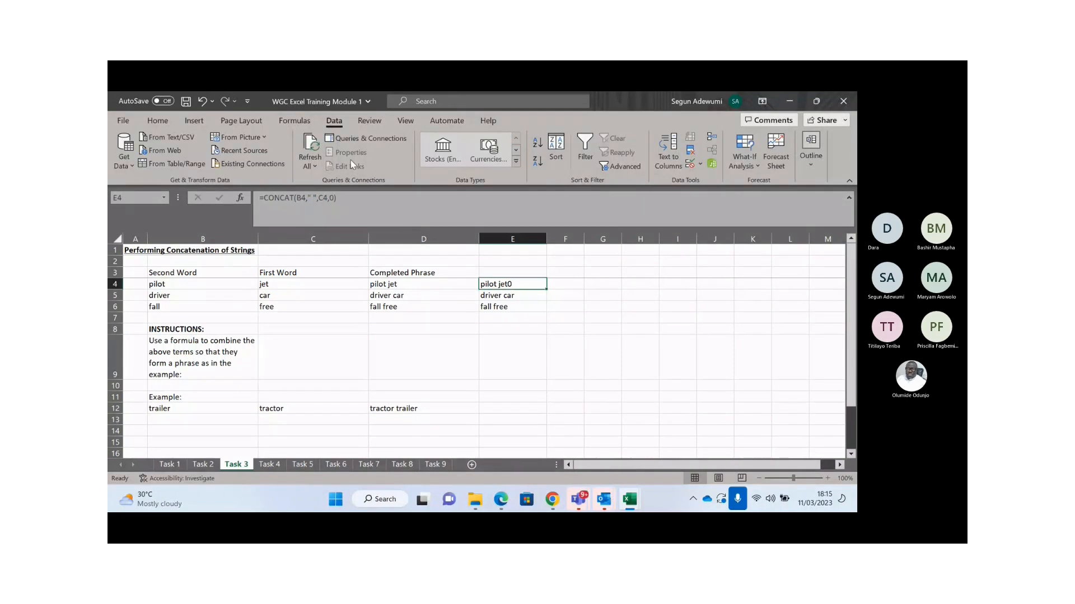
pyautogui.click(336, 198)
pyautogui.press('BackSpace')
pyautogui.press('BackSpace')
pyautogui.press('Return')
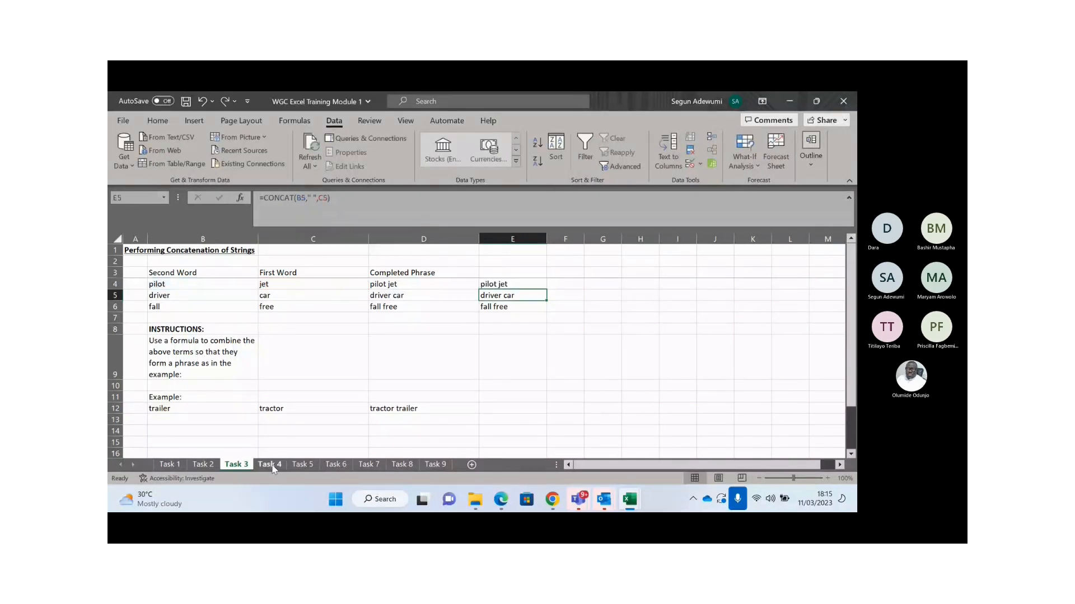
pyautogui.click(188, 318)
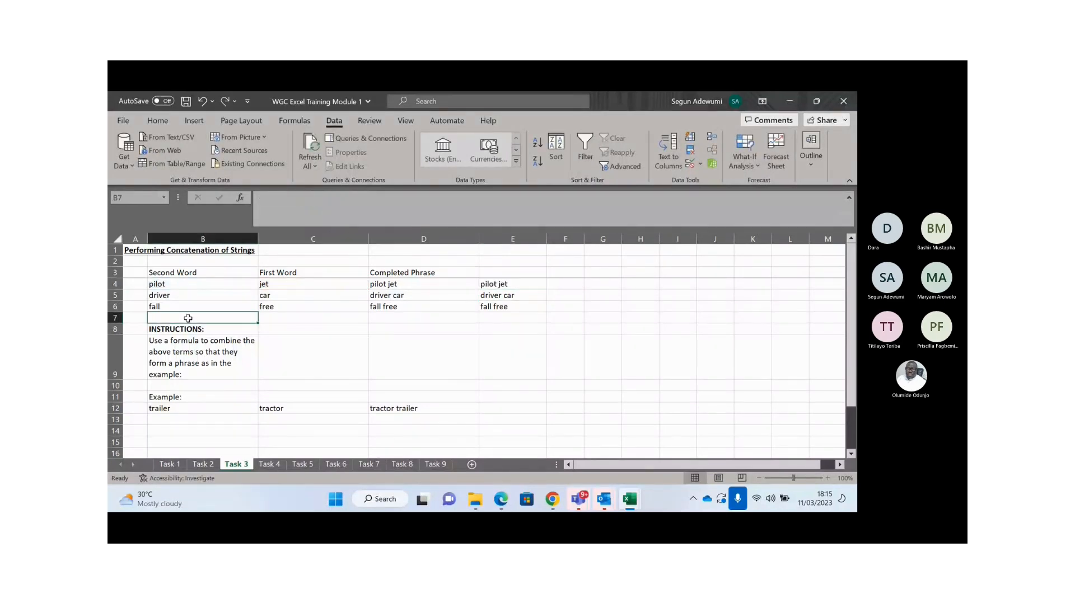
# - Enter a person's first name in B7 and their surname in C7
pyautogui.press('Up')
pyautogui.press('Up')
pyautogui.press('Up')
pyautogui.press('Up')
pyautogui.press('Up')
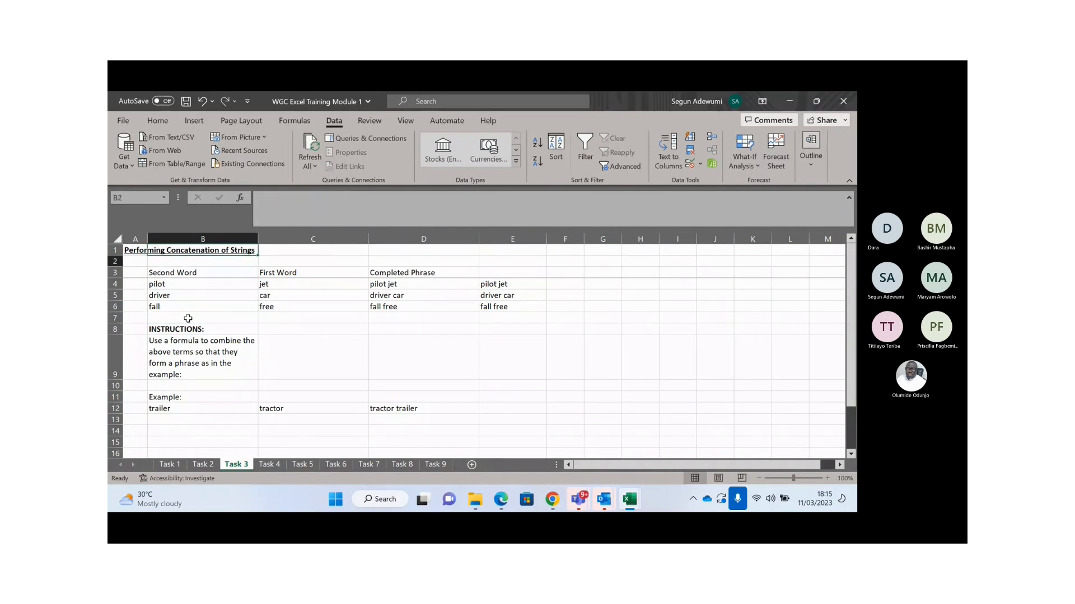
pyautogui.press('Down')
pyautogui.press('Down')
pyautogui.press('Down')
pyautogui.press('Down')
pyautogui.press('Down')
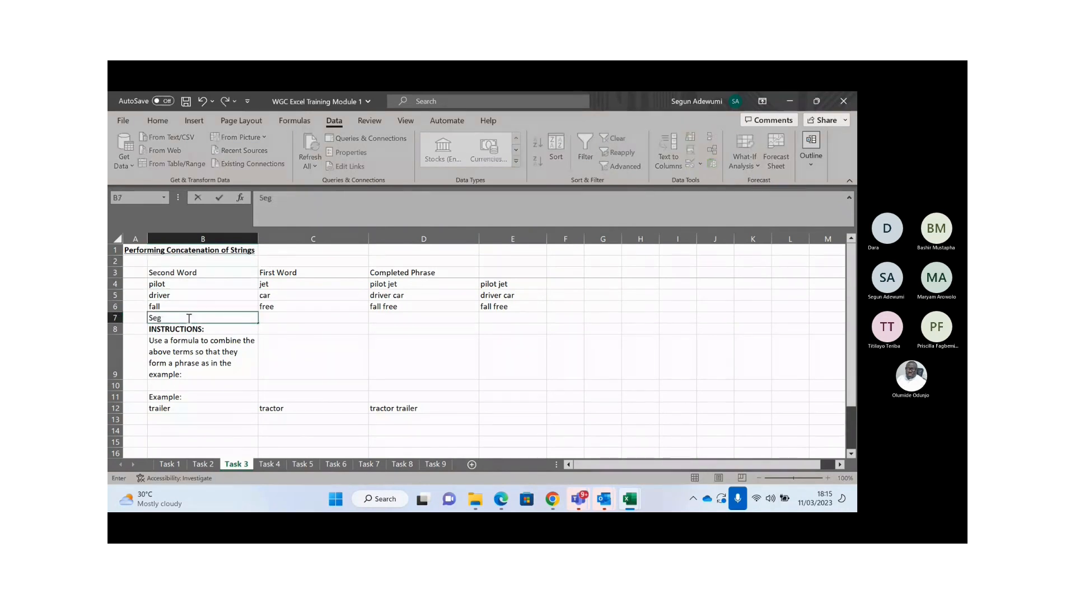
pyautogui.press('Tab')
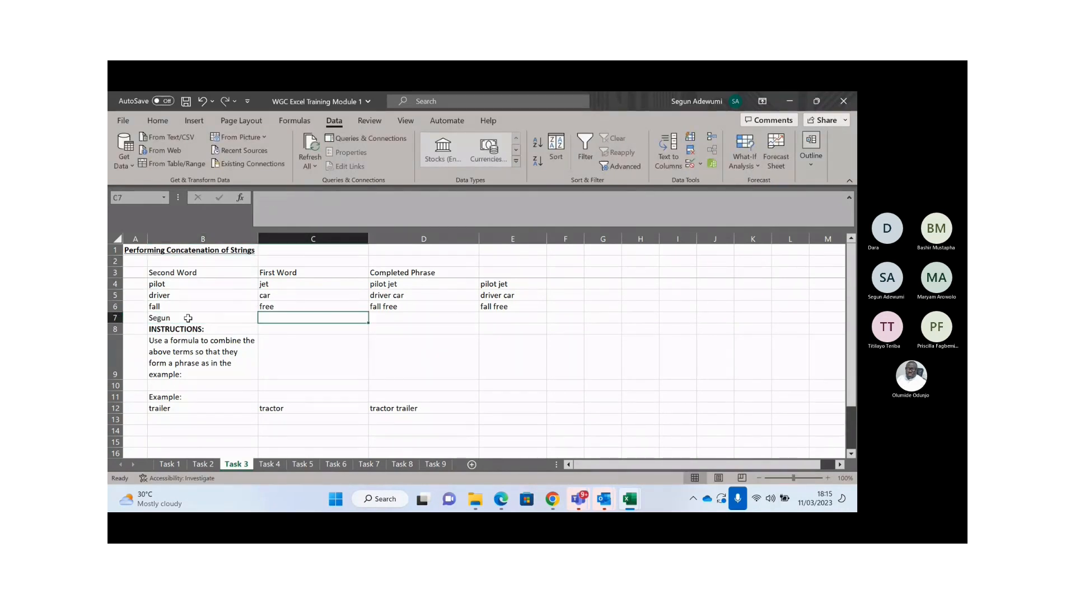
pyautogui.press('Tab')
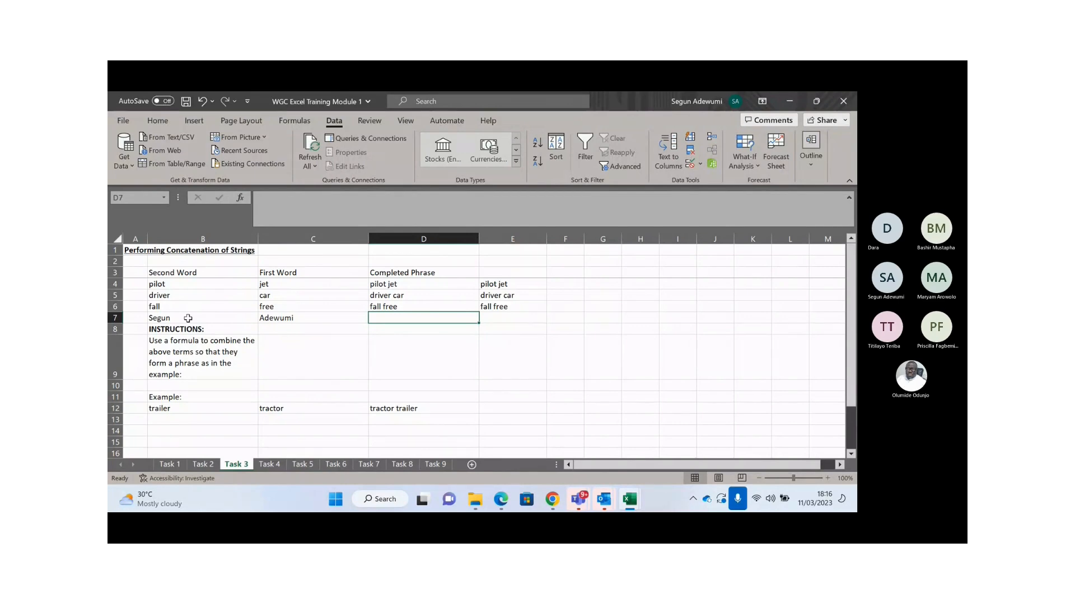
pyautogui.click(188, 318)
pyautogui.click(276, 318)
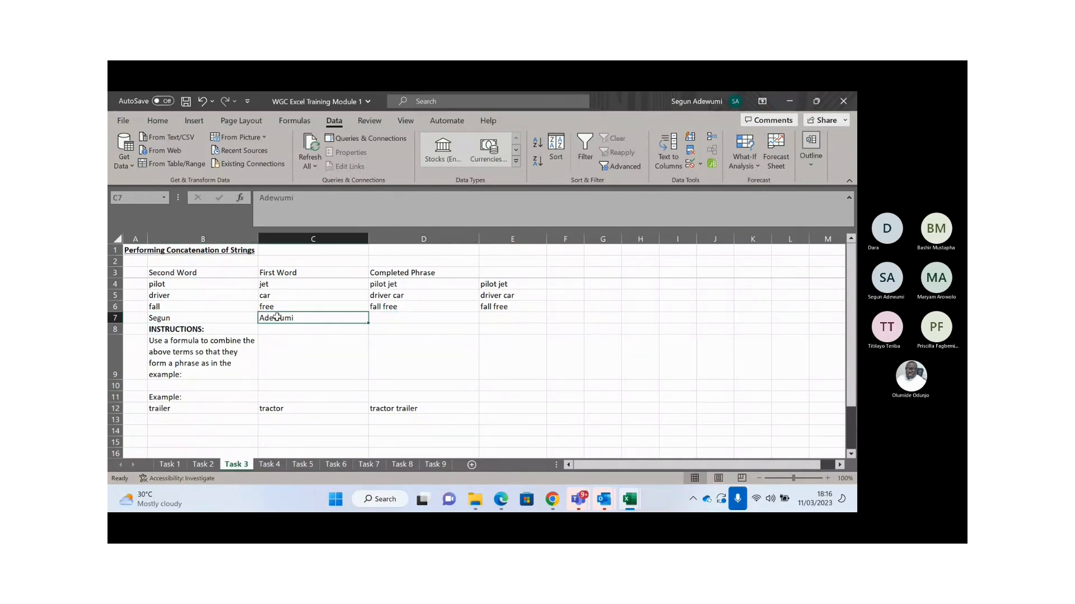
pyautogui.click(185, 318)
pyautogui.moveTo(161, 284); pyautogui.dragTo(404, 317)
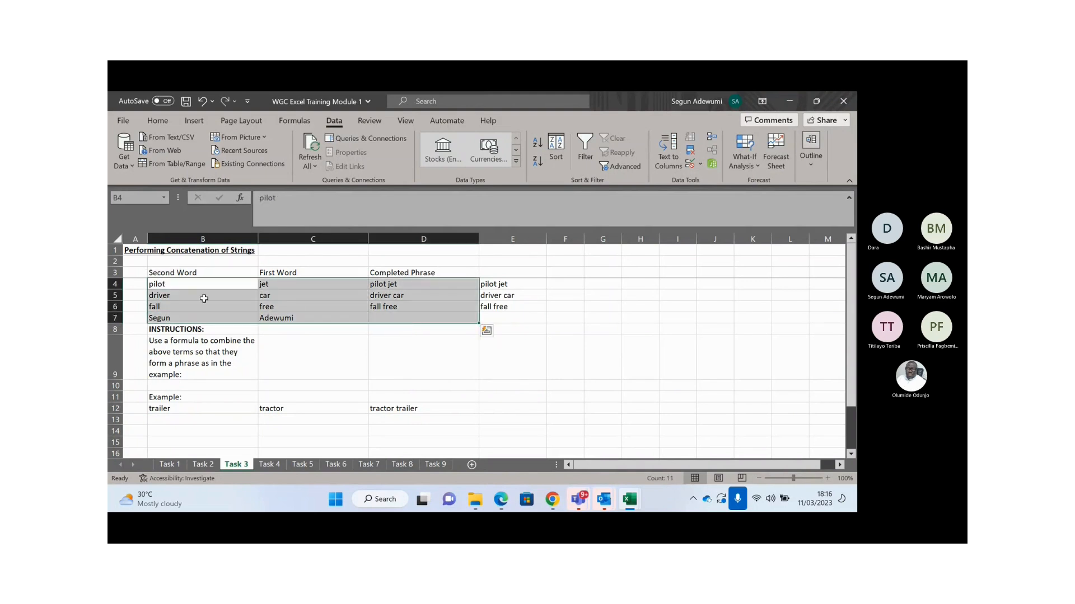
# - Insert an empty PivotTable from B4:C7 on the existing worksheet at F3
pyautogui.moveTo(203, 284); pyautogui.dragTo(313, 318)
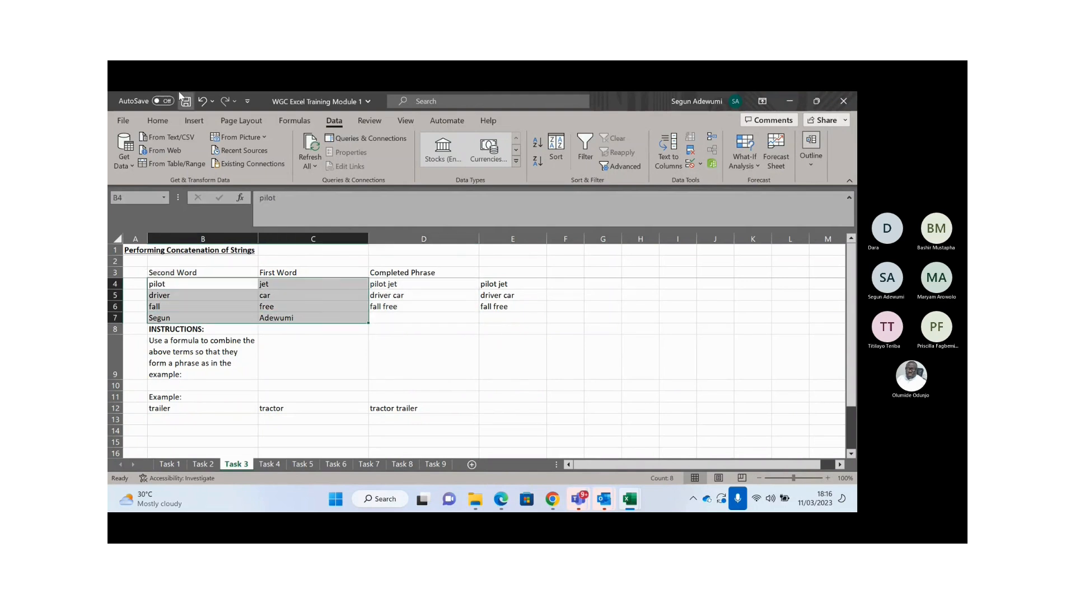
pyautogui.click(193, 121)
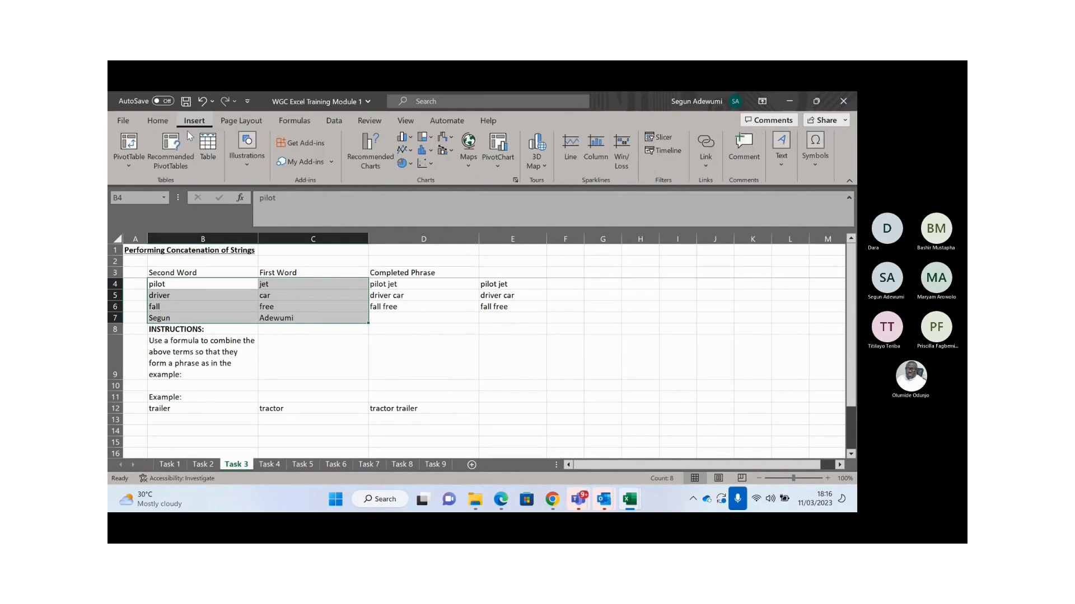
pyautogui.click(136, 146)
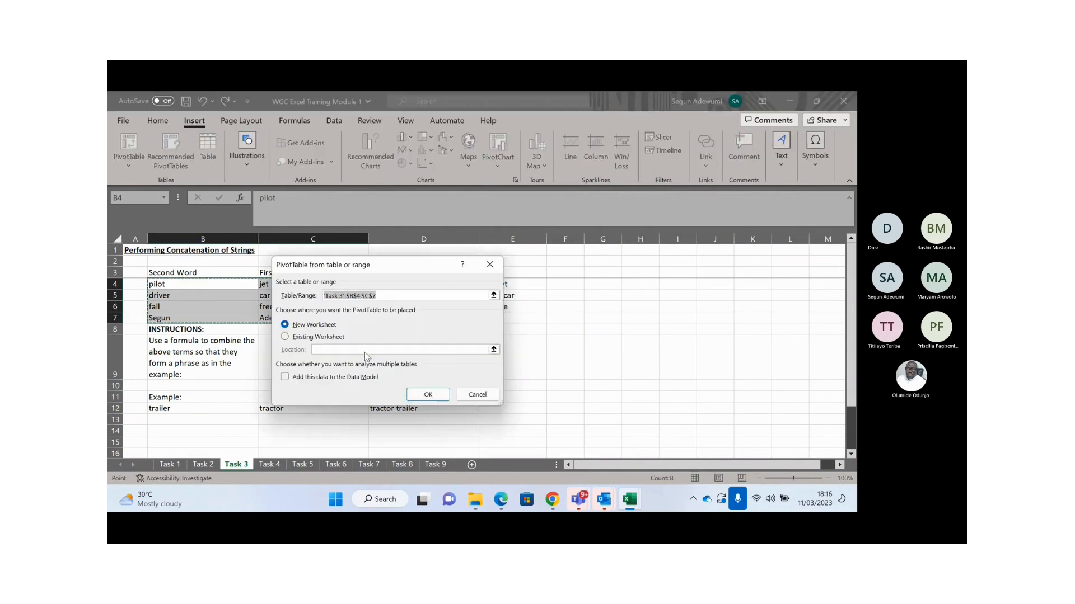
pyautogui.click(298, 336)
pyautogui.click(286, 324)
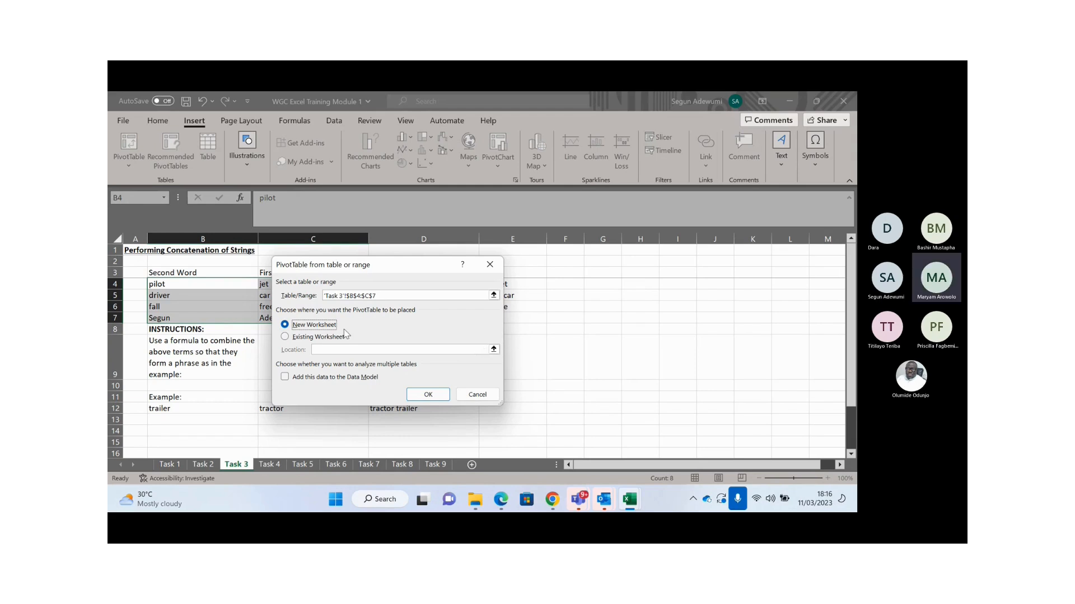
pyautogui.click(284, 338)
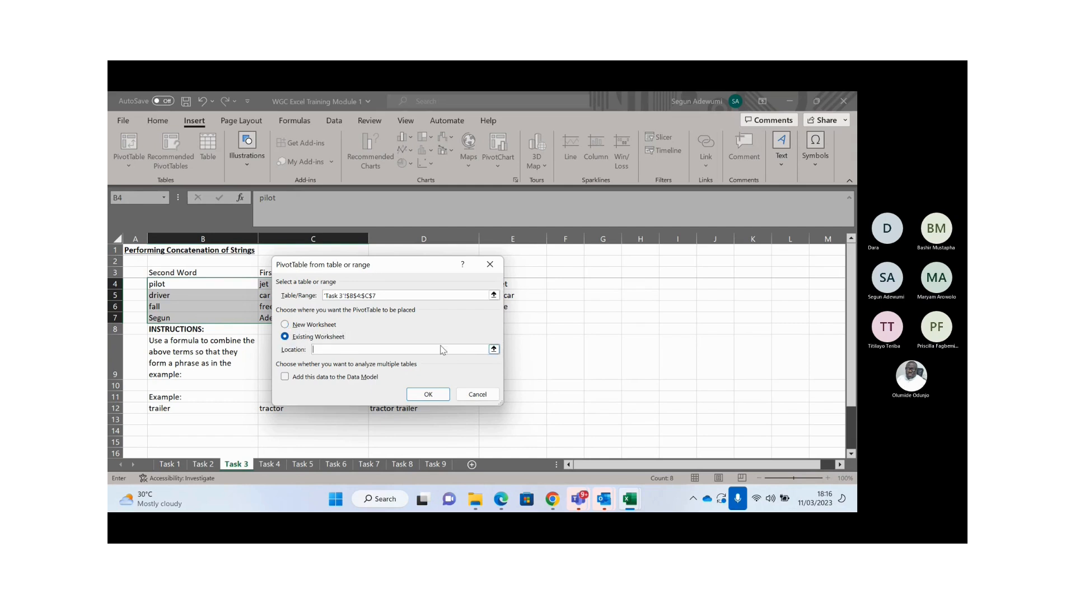
pyautogui.click(493, 349)
pyautogui.click(570, 273)
pyautogui.click(494, 283)
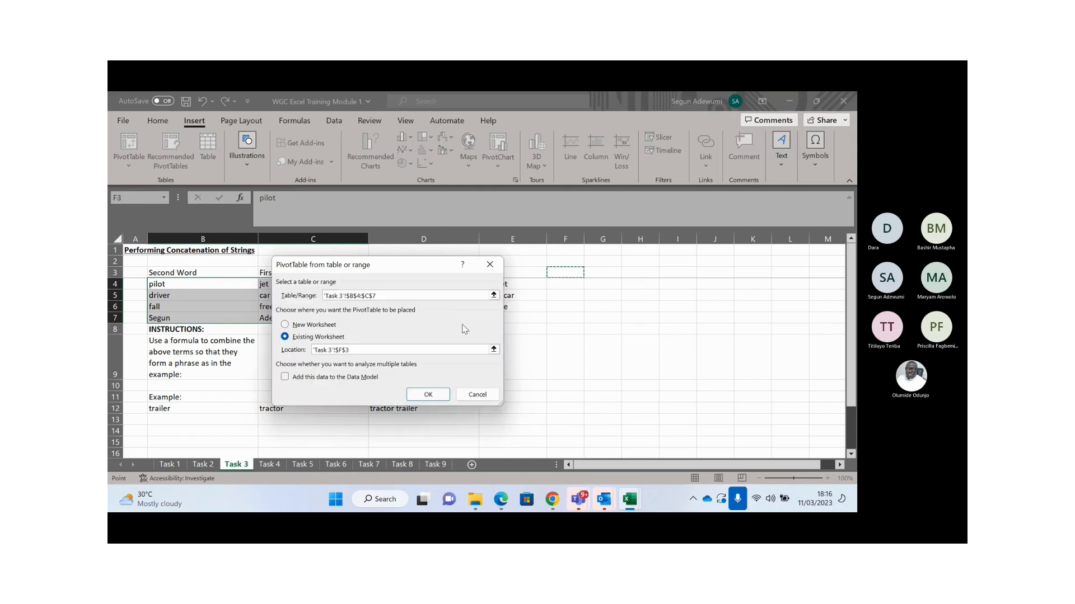
pyautogui.click(427, 395)
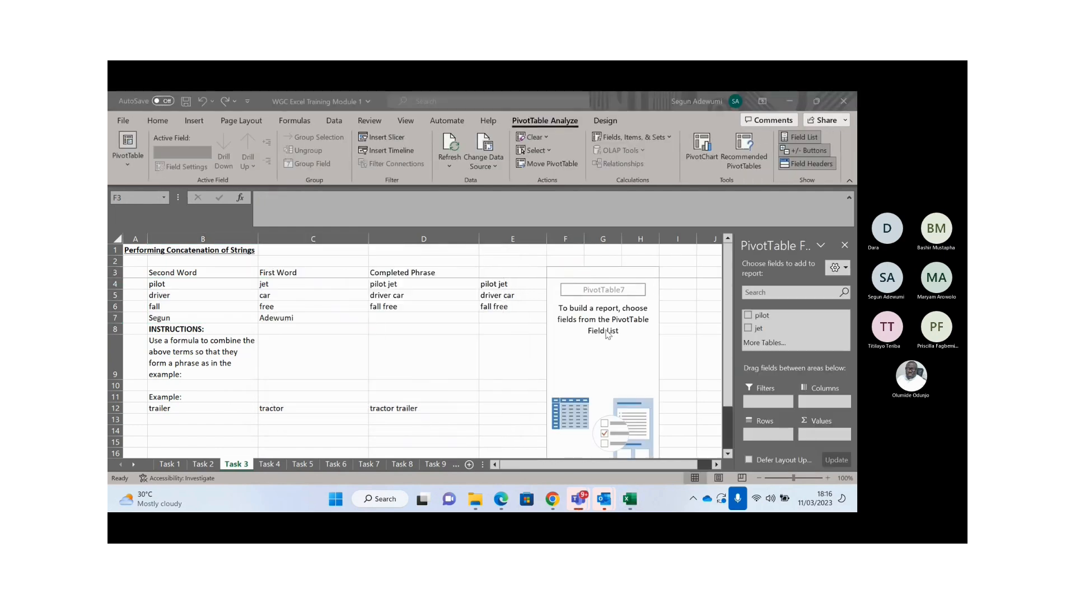
pyautogui.click(569, 297)
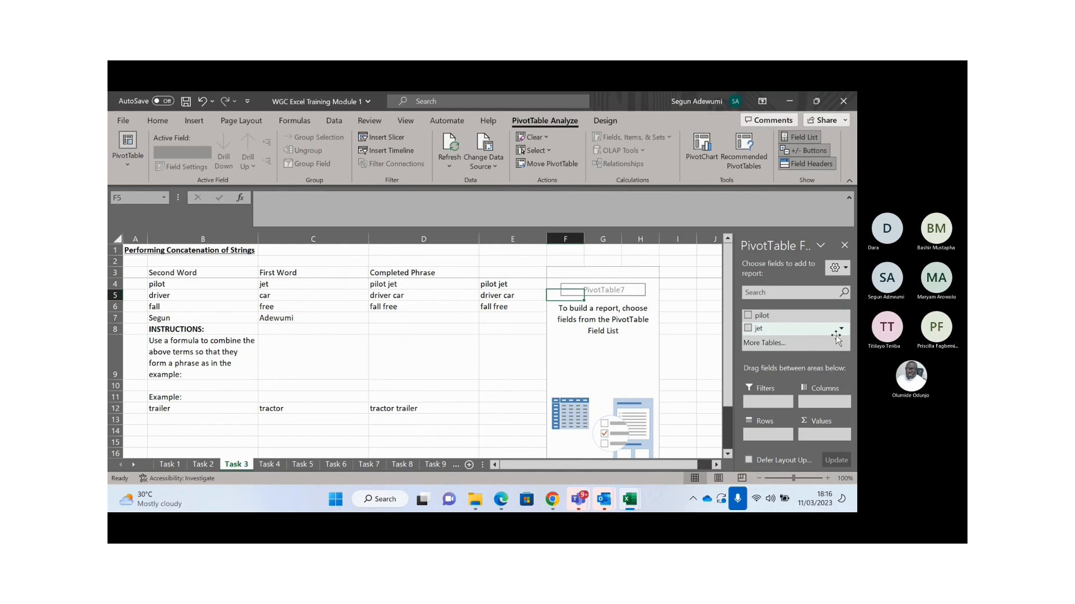
pyautogui.click(282, 274)
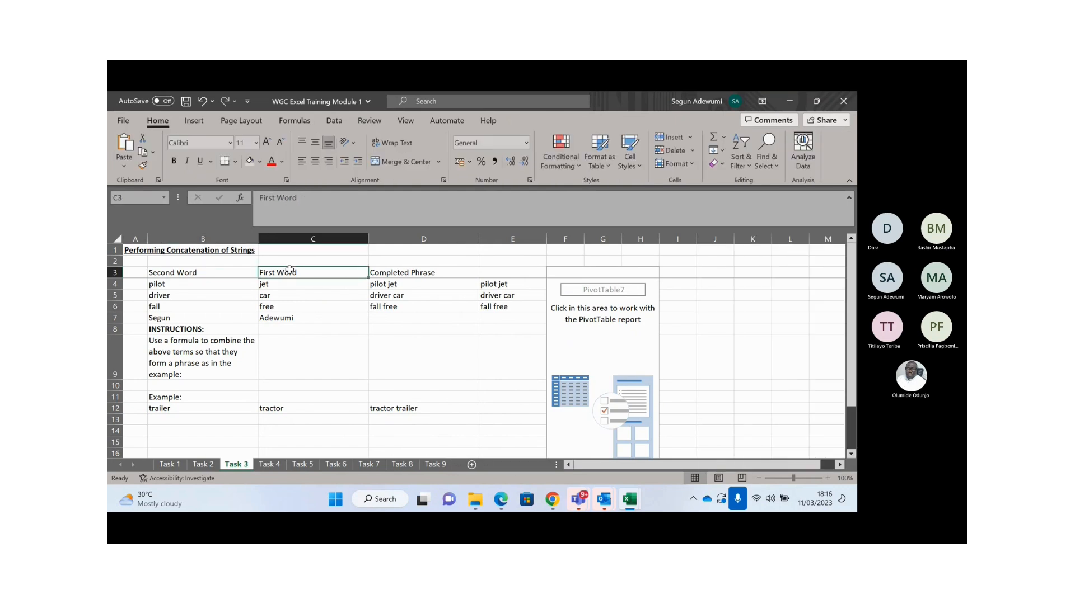
pyautogui.click(567, 300)
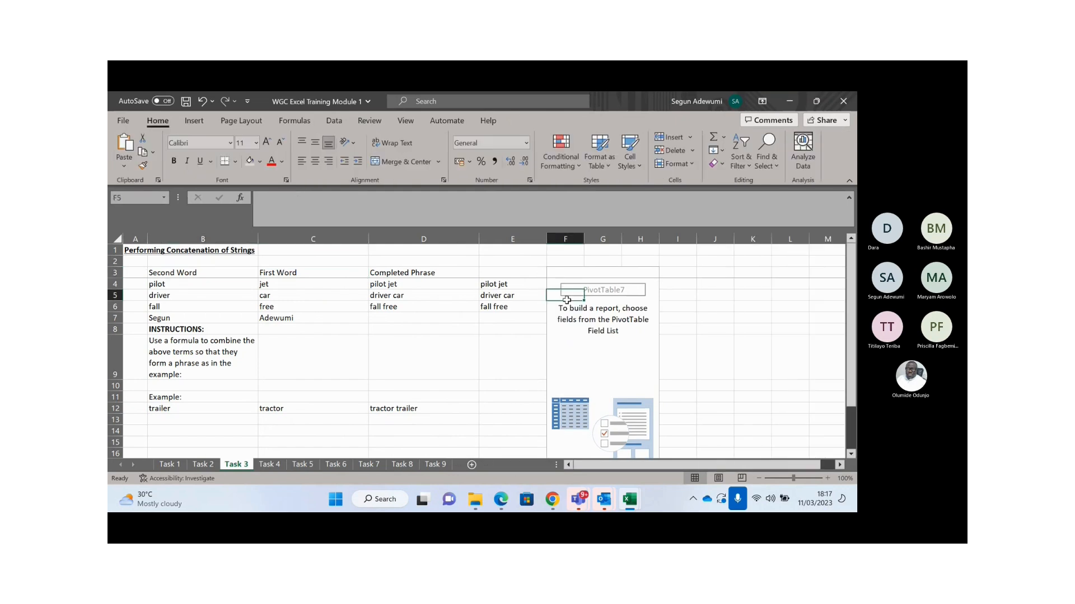
pyautogui.moveTo(550, 262); pyautogui.dragTo(658, 299)
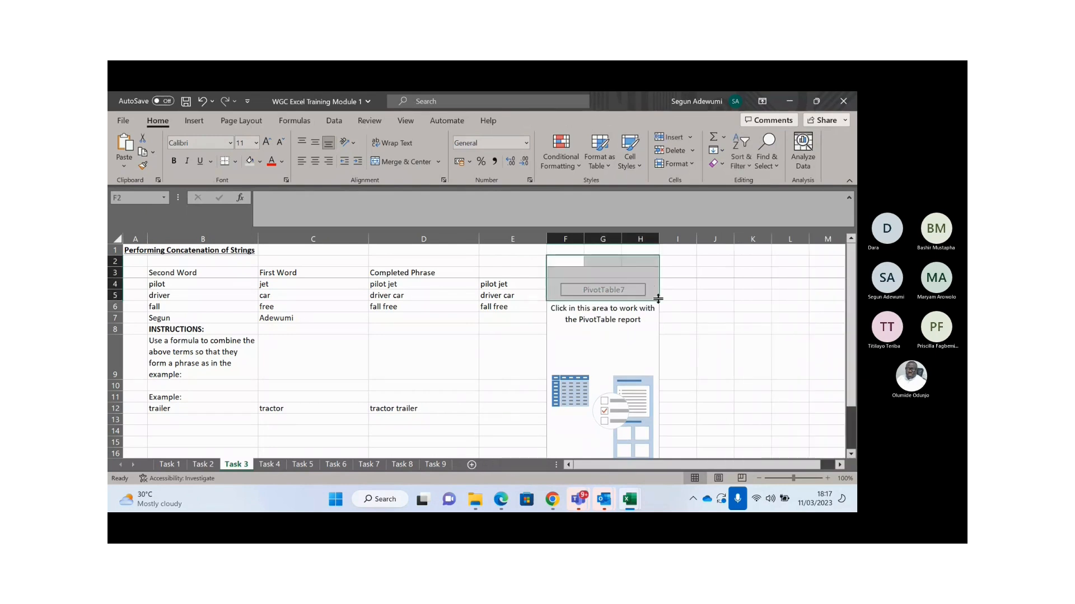
pyautogui.doubleClick(659, 300)
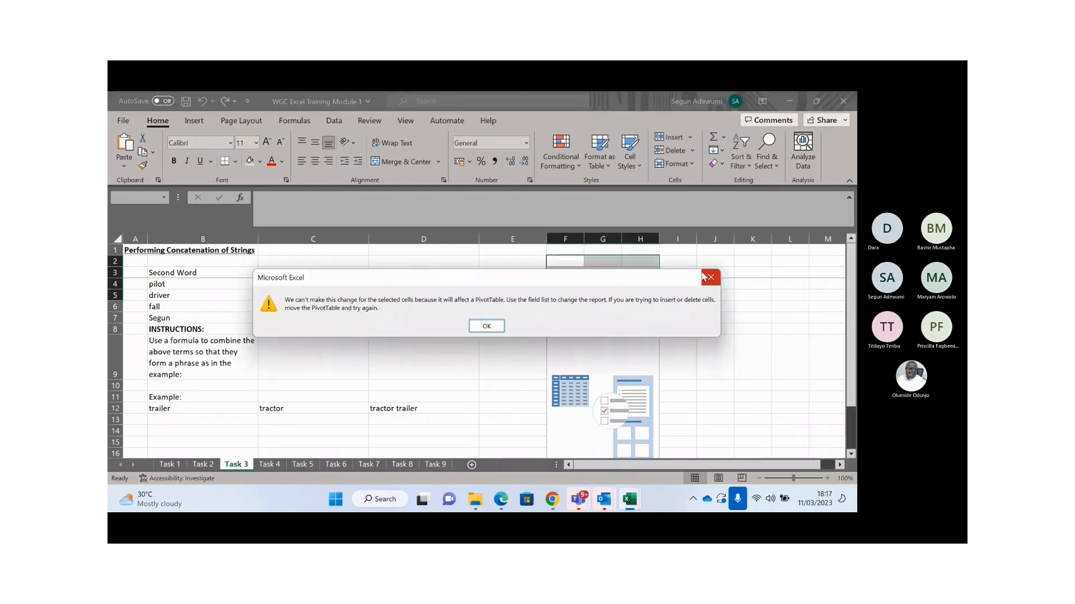
pyautogui.click(704, 276)
pyautogui.click(574, 258)
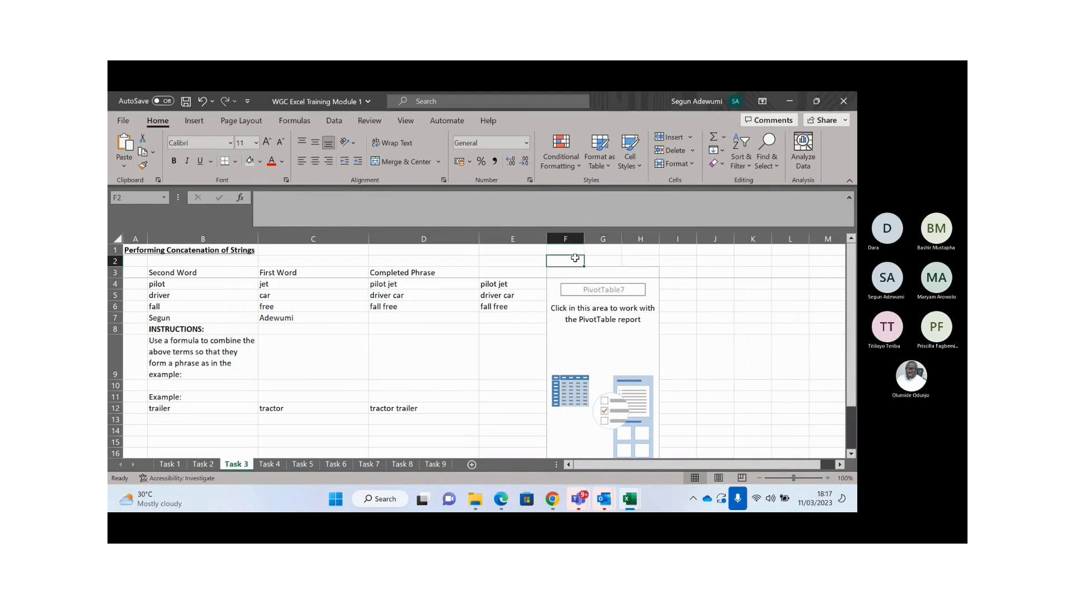
pyautogui.hotkey('ctrl', 'c')
pyautogui.press('Down')
pyautogui.press('Down')
pyautogui.hotkey('shift', 'Right')
pyautogui.hotkey('shift', 'Right')
pyautogui.hotkey('shift', 'Right')
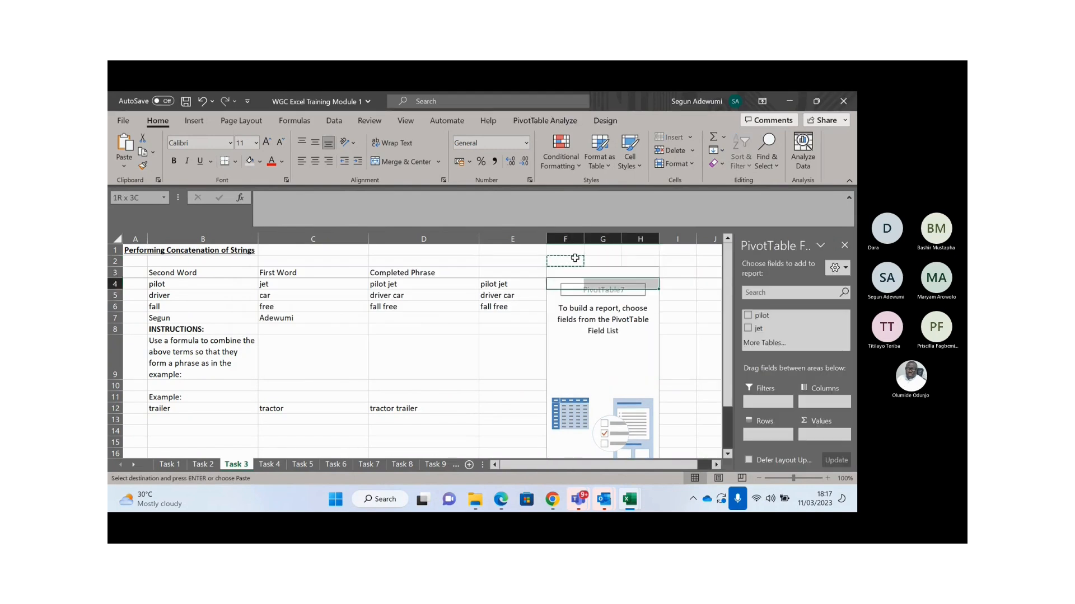
pyautogui.press('Return')
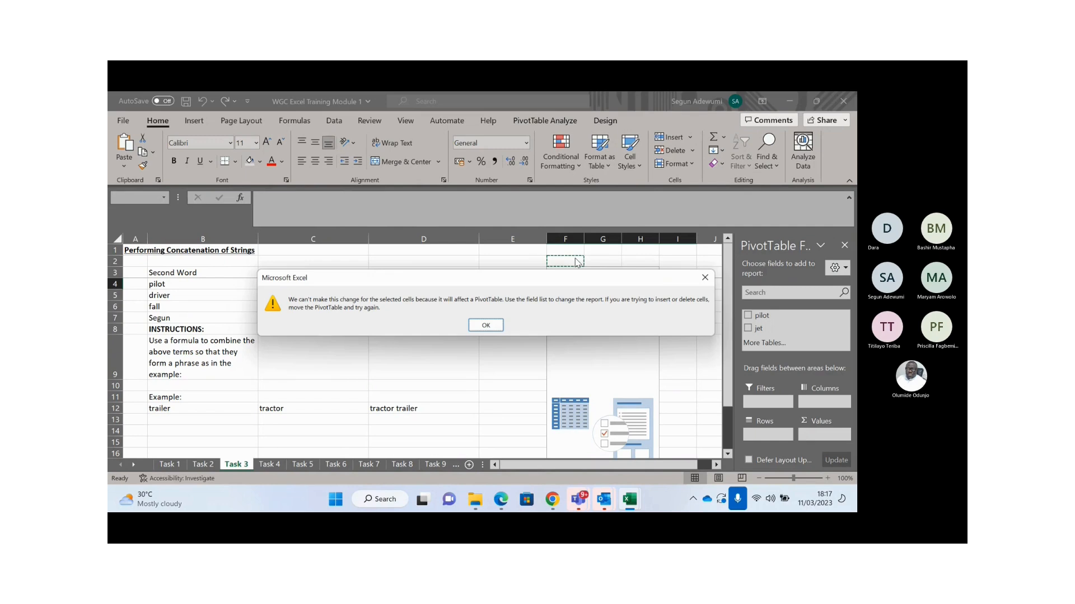
pyautogui.press('Return')
pyautogui.hotkey('shift', 'Right')
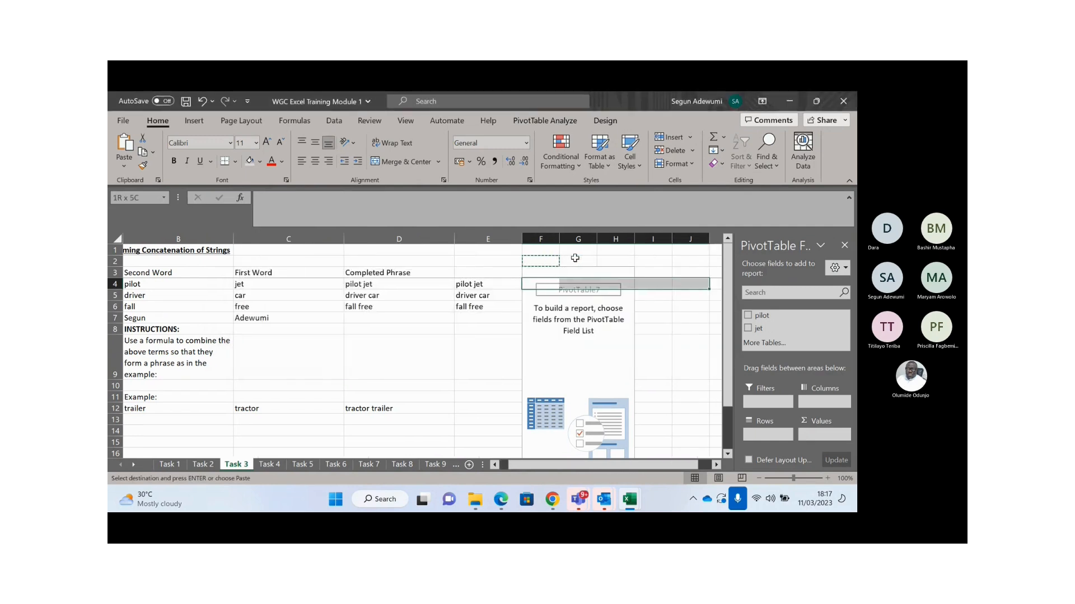
pyautogui.click(563, 263)
pyautogui.click(542, 264)
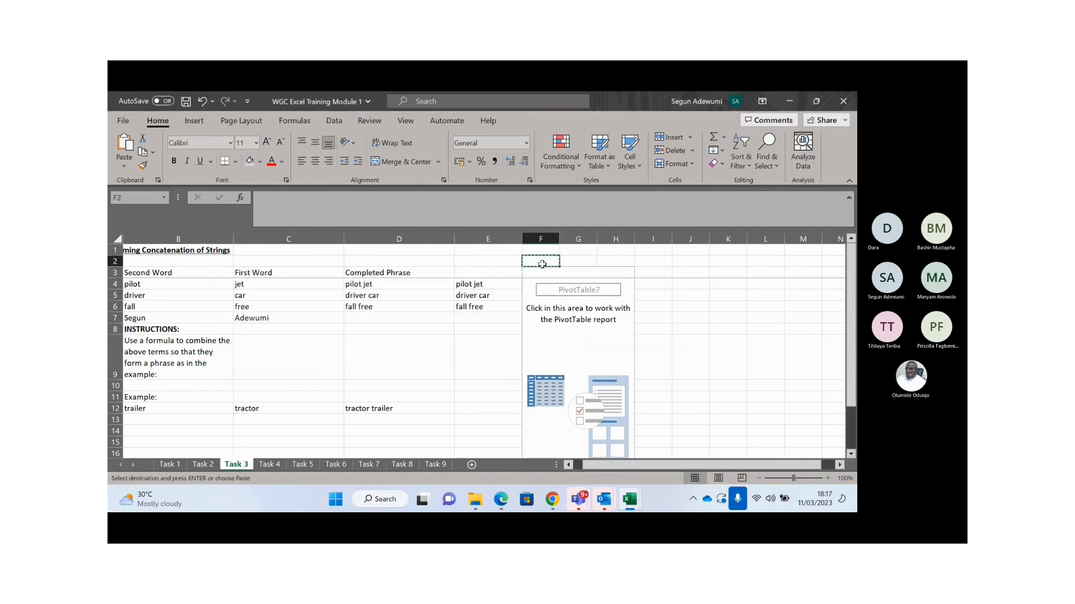
pyautogui.moveTo(541, 284); pyautogui.dragTo(608, 424)
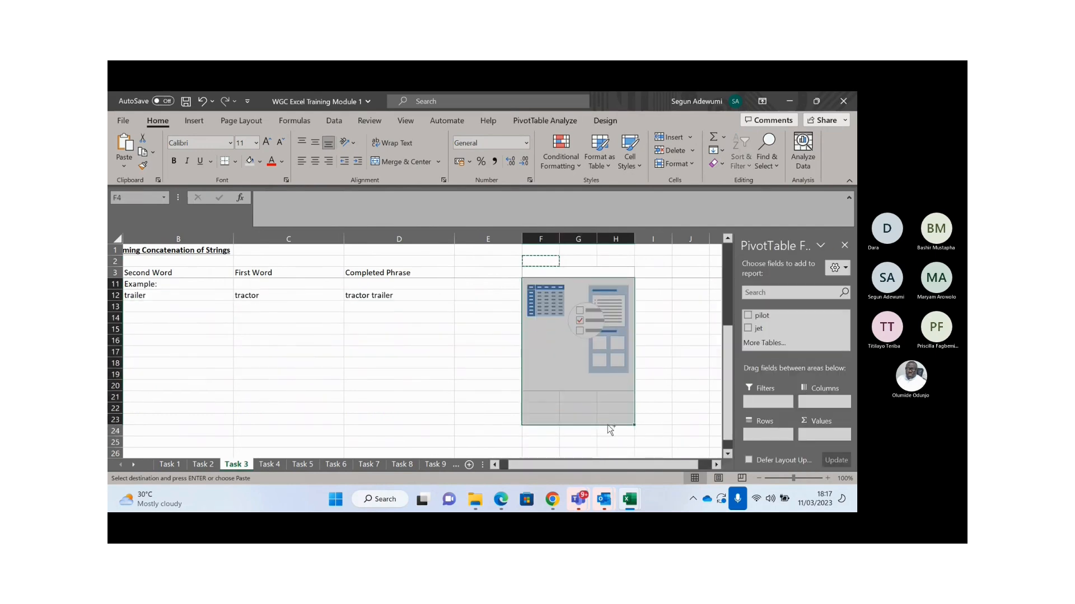
pyautogui.press('Return')
pyautogui.click(713, 276)
pyautogui.click(370, 285)
pyautogui.hotkey('ctrl', 'Up')
pyautogui.hotkey('ctrl', 'Up')
pyautogui.hotkey('ctrl', 'Up')
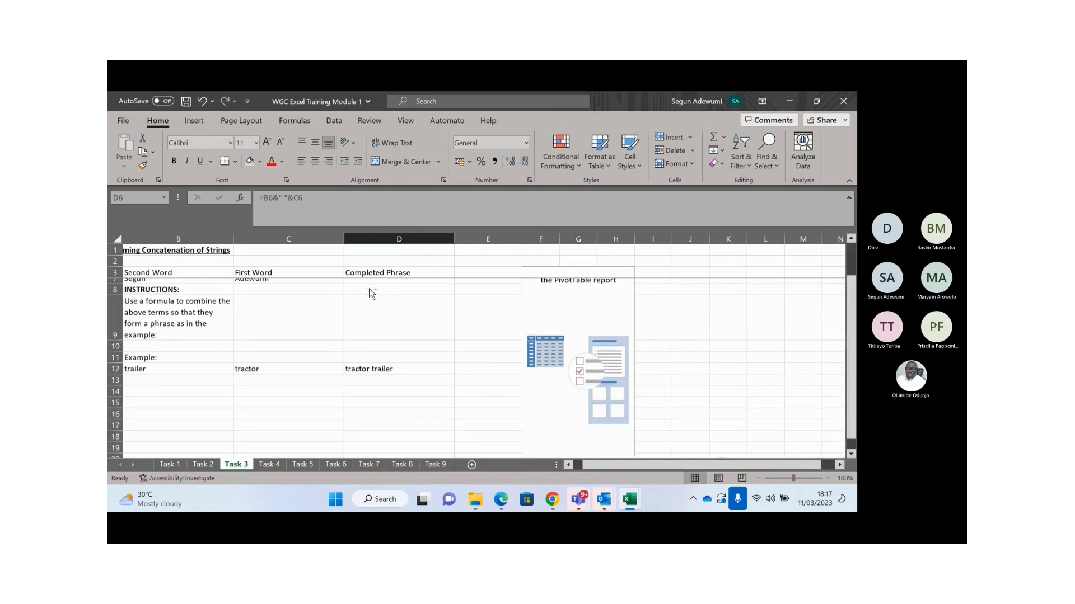
pyautogui.press('Left')
pyautogui.press('Left')
pyautogui.press('Left')
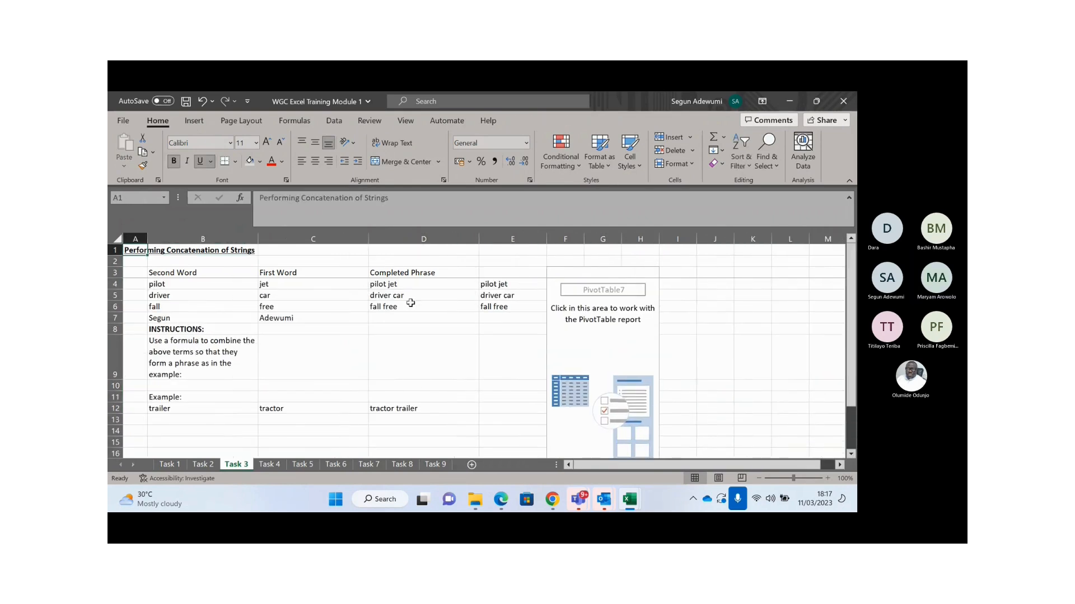
# - Type the row 7 person's first name and surname into D7 as their full name
pyautogui.click(401, 317)
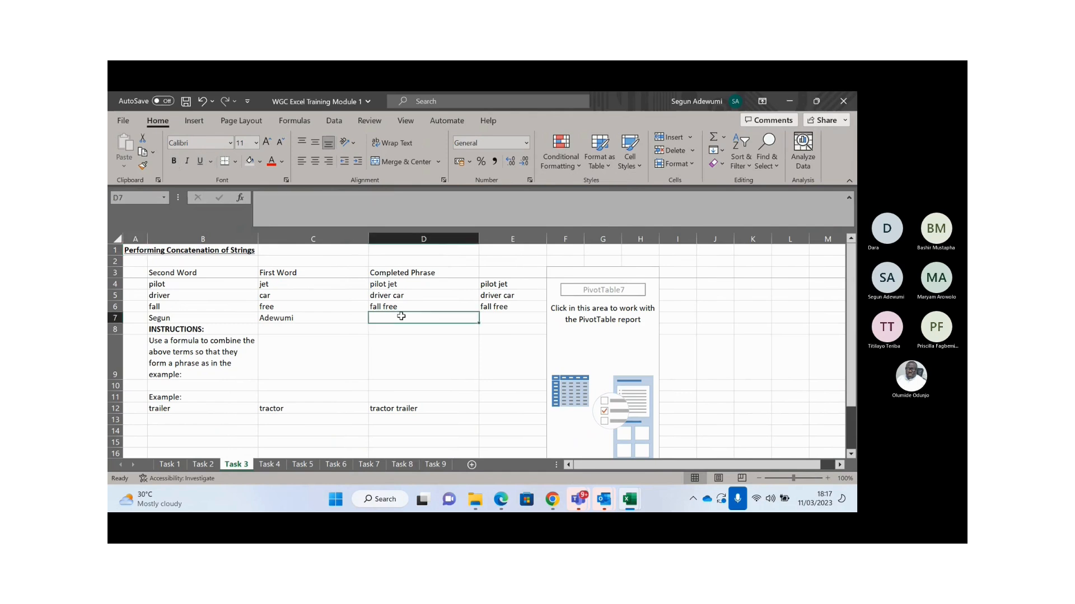
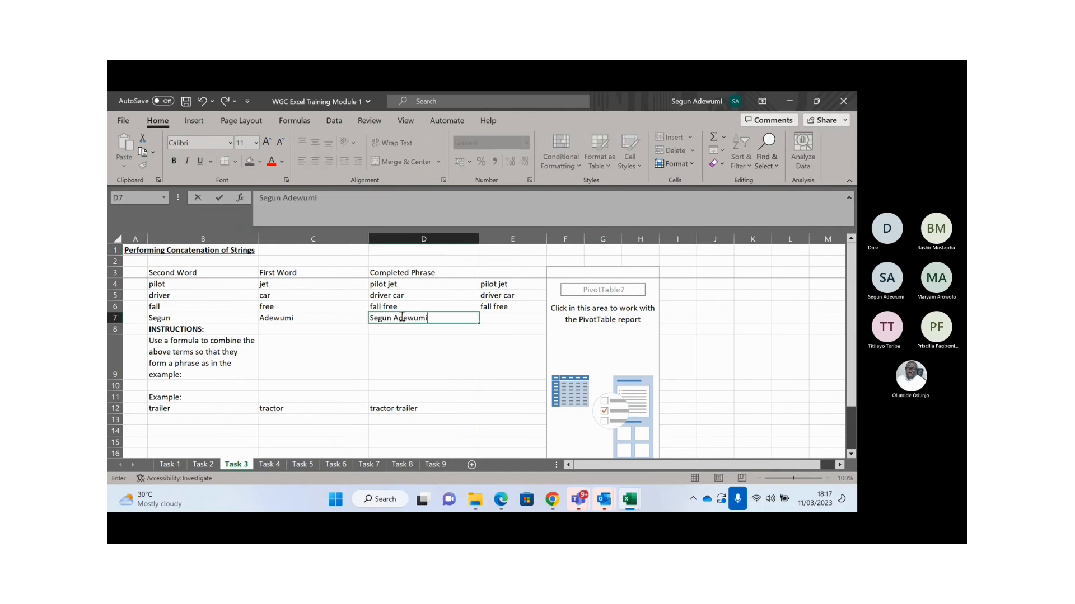
pyautogui.press('Return')
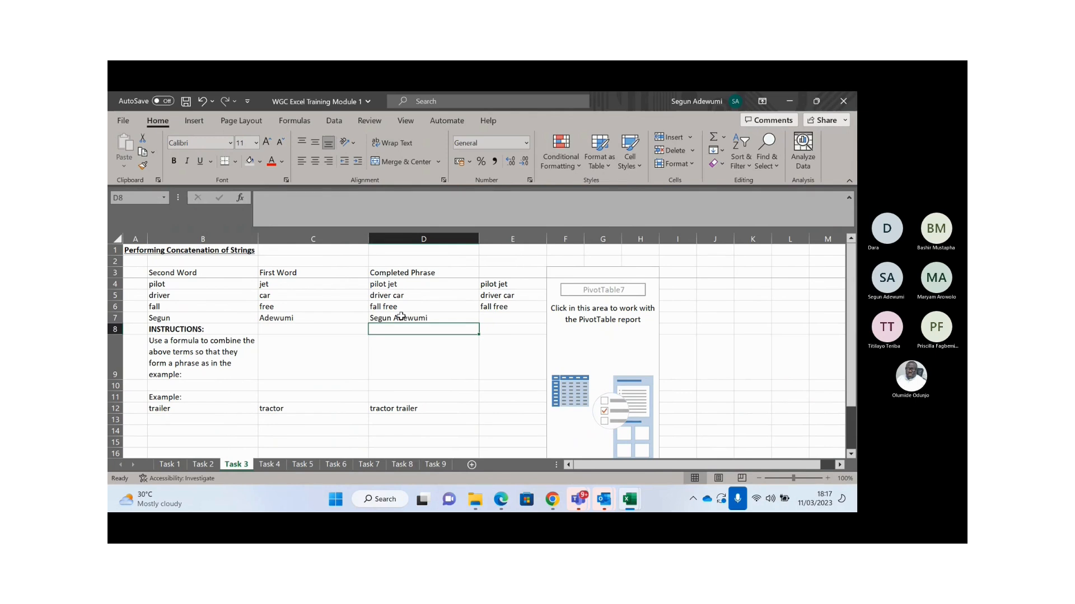
pyautogui.click(401, 318)
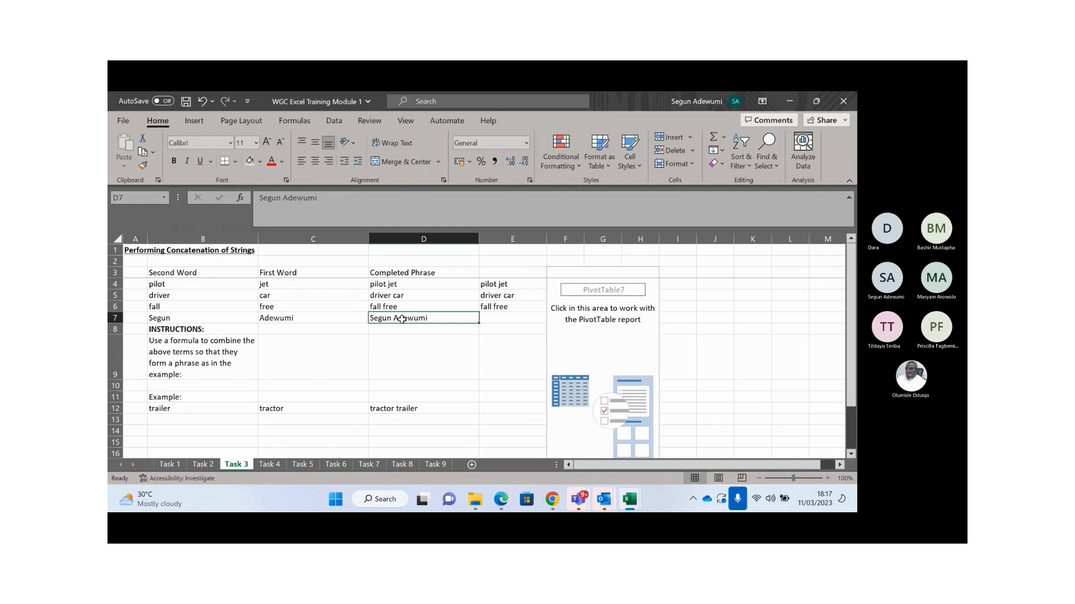
# - Switch to the Task 4 sheet and review its spice price list and the instructions in B21
pyautogui.click(270, 465)
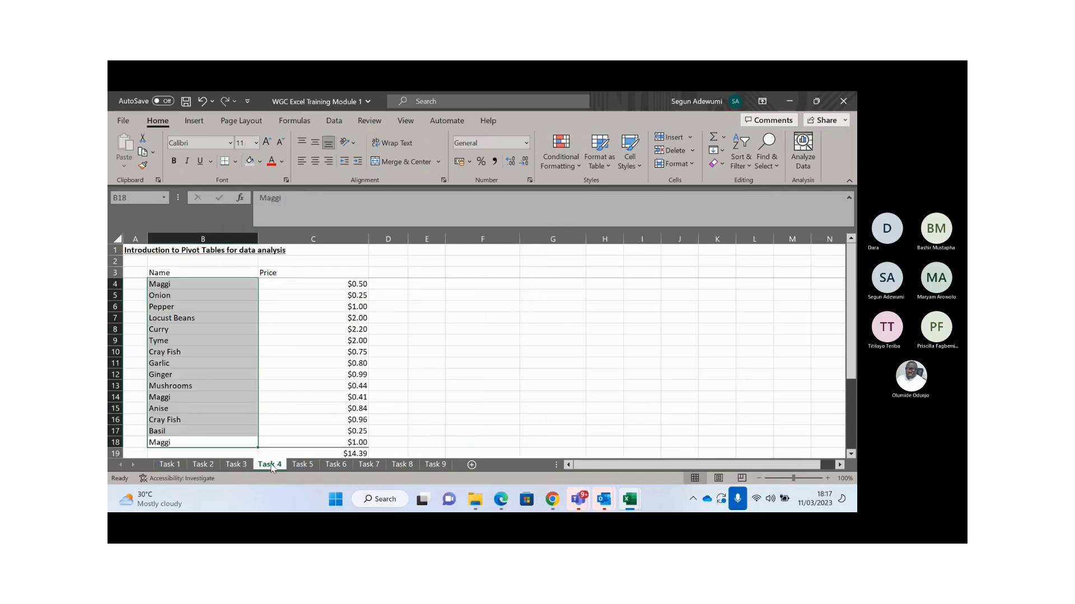
pyautogui.click(199, 353)
pyautogui.hotkey('ctrl', 'Up')
pyautogui.hotkey('ctrl', 'Up')
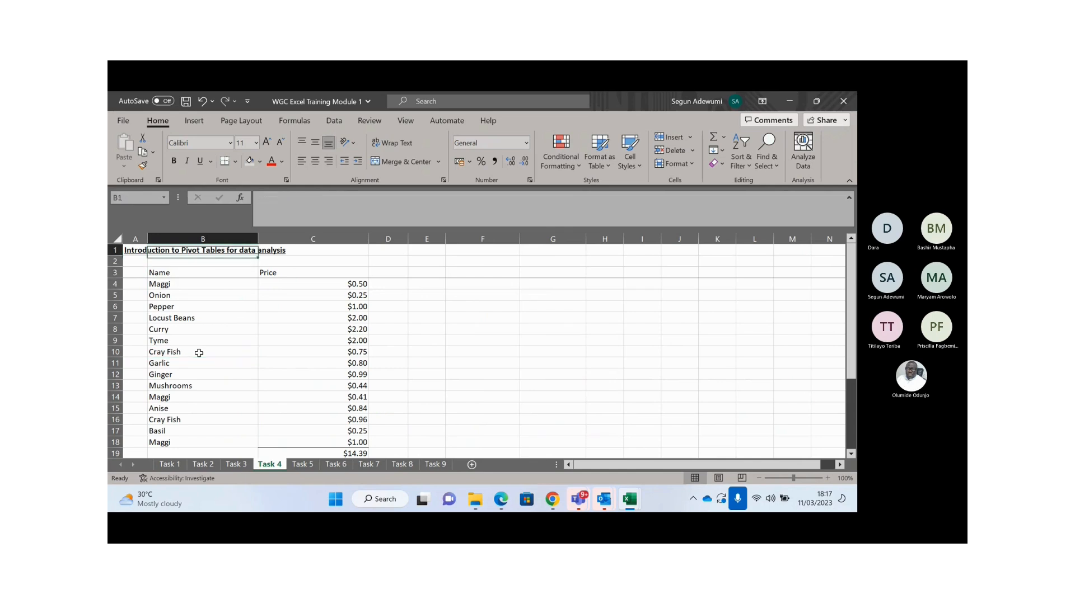
pyautogui.hotkey('ctrl', 'Left')
pyautogui.press('Down')
pyautogui.press('Down')
pyautogui.press('Down')
pyautogui.press('Down')
pyautogui.press('Down')
pyautogui.press('Down')
pyautogui.press('Down')
pyautogui.press('Down')
pyautogui.press('Down')
pyautogui.press('Down')
pyautogui.press('Down')
pyautogui.press('Down')
pyautogui.press('Down')
pyautogui.press('Down')
pyautogui.press('Down')
pyautogui.press('Down')
pyautogui.press('Down')
pyautogui.press('Down')
pyautogui.press('Down')
pyautogui.press('Down')
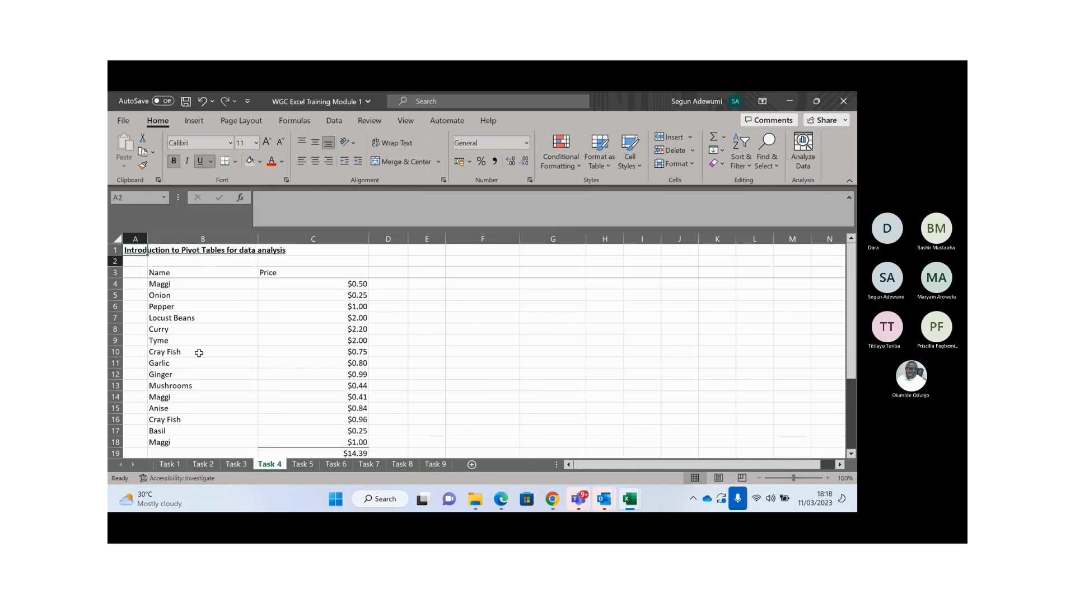
pyautogui.press('Up')
pyautogui.press('Up')
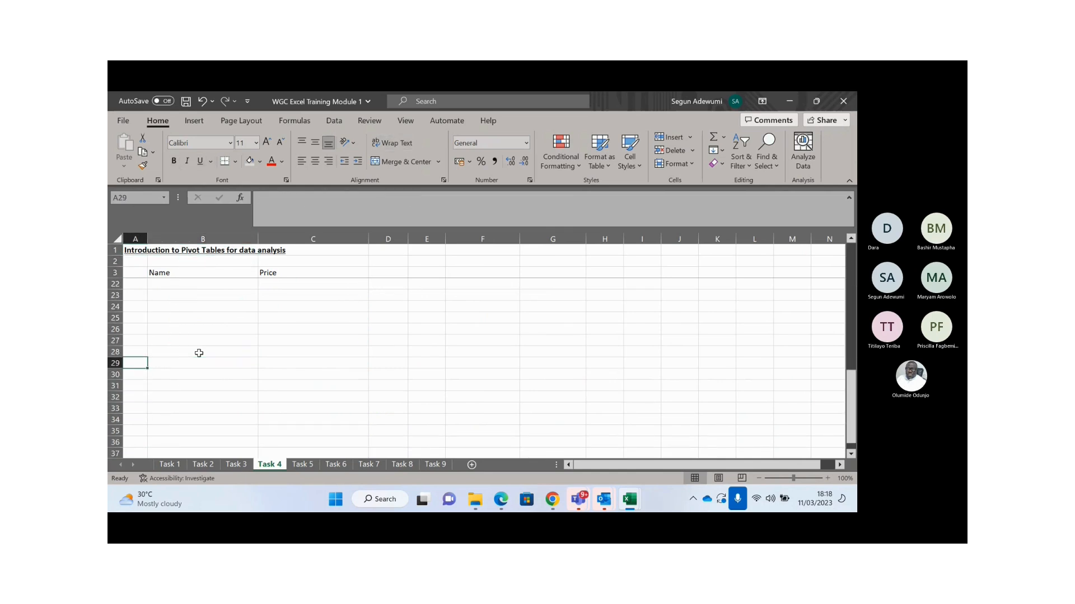
pyautogui.press('Up')
pyautogui.press('Up')
pyautogui.press('Up')
pyautogui.press('Up')
pyautogui.press('Up')
pyautogui.press('Up')
pyautogui.press('Up')
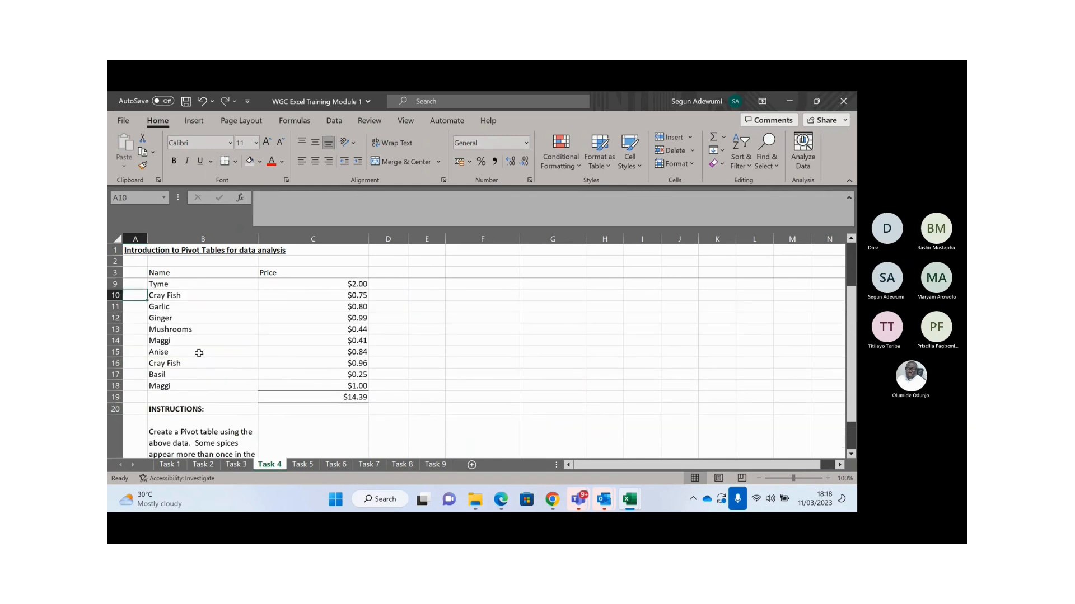
pyautogui.press('Down')
pyautogui.press('Down')
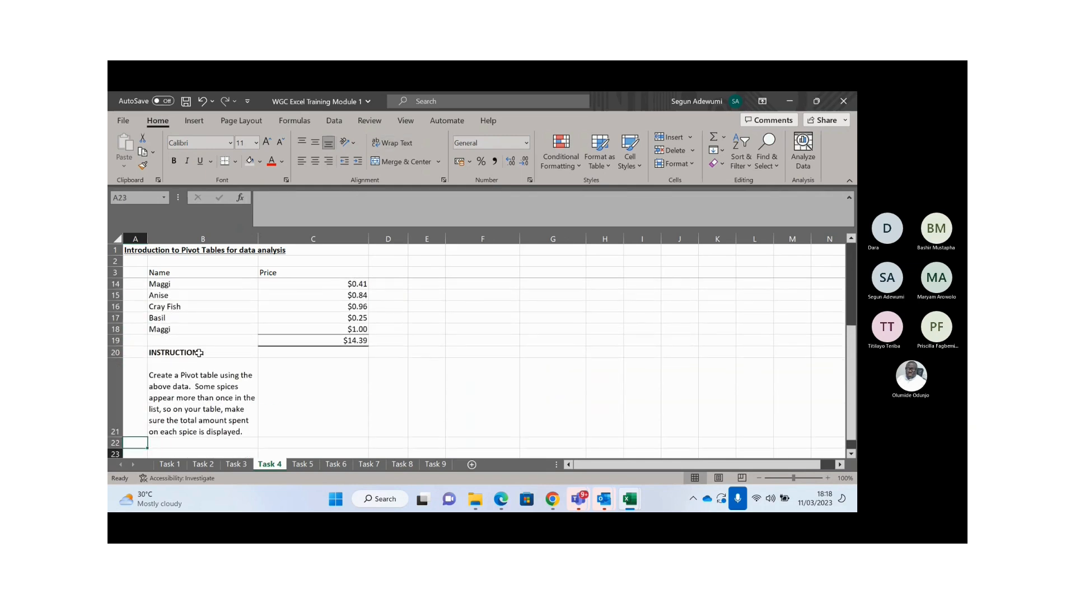
pyautogui.click(203, 363)
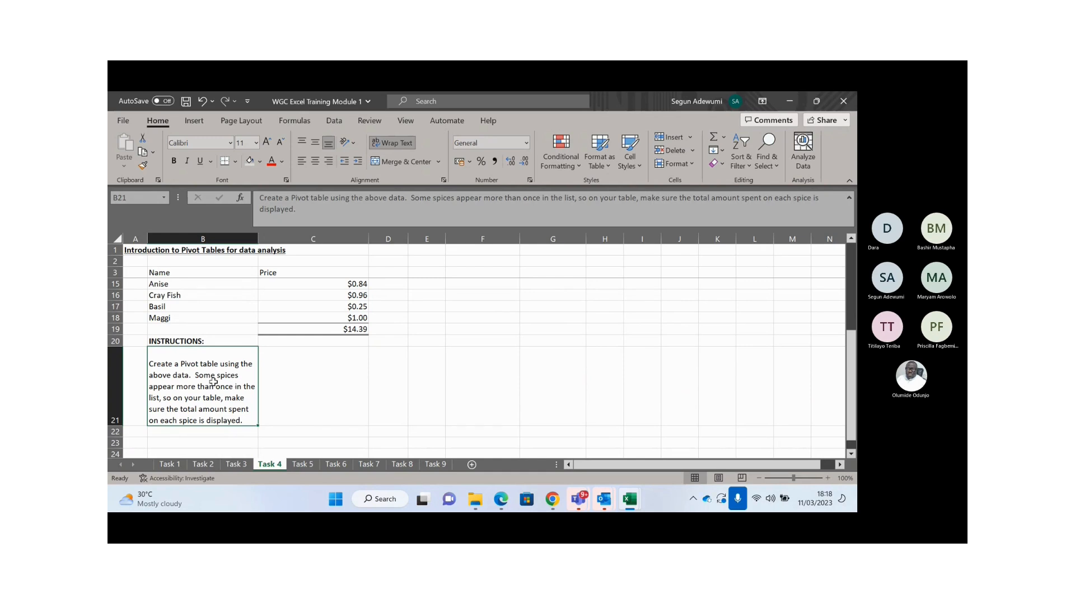
pyautogui.press('Up')
pyautogui.press('Up')
pyautogui.press('Up')
pyautogui.press('Up')
pyautogui.press('Up')
pyautogui.press('Up')
pyautogui.press('Up')
pyautogui.press('Up')
pyautogui.press('Up')
pyautogui.press('Up')
pyautogui.press('Up')
pyautogui.press('Up')
pyautogui.press('Up')
pyautogui.press('Up')
pyautogui.press('Up')
pyautogui.press('Up')
pyautogui.press('Up')
pyautogui.press('Up')
pyautogui.press('Up')
pyautogui.press('Up')
pyautogui.press('Down')
pyautogui.press('Down')
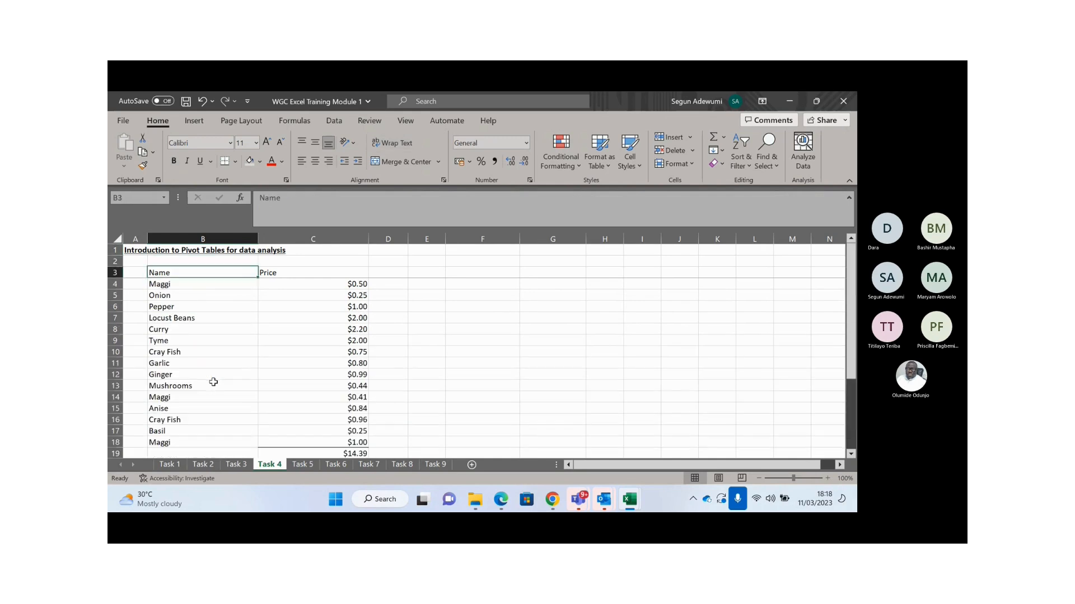
pyautogui.press('Down')
pyautogui.press('Down')
pyautogui.press('Down')
pyautogui.press('Down')
pyautogui.press('Down')
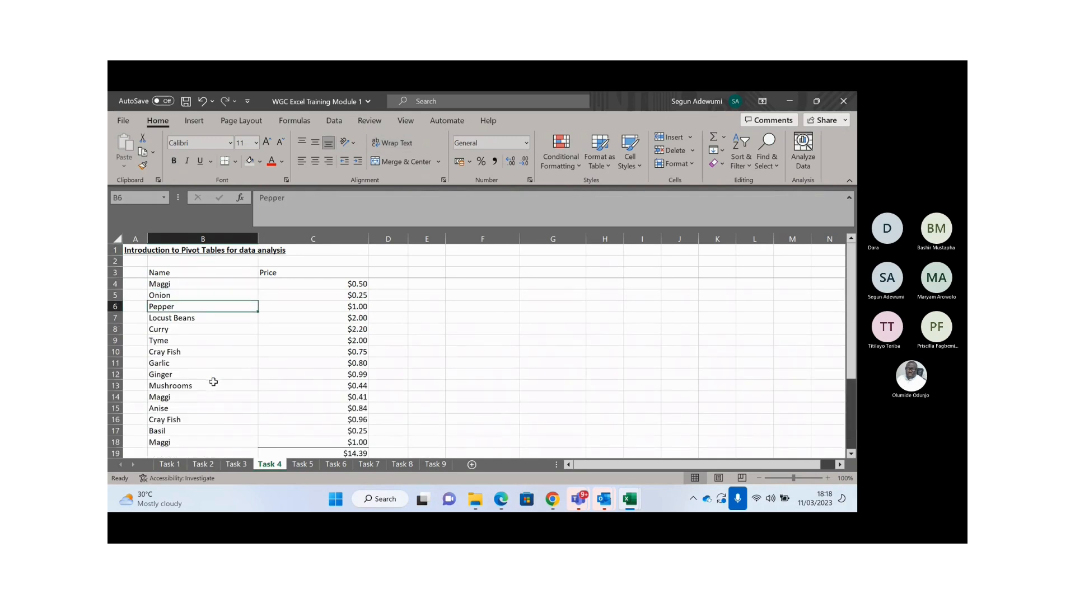
pyautogui.press('Down')
pyautogui.press('Down')
pyautogui.press('Down')
pyautogui.press('Down')
pyautogui.press('Up')
pyautogui.press('Up')
pyautogui.press('Down')
pyautogui.press('Down')
pyautogui.press('Down')
pyautogui.press('Down')
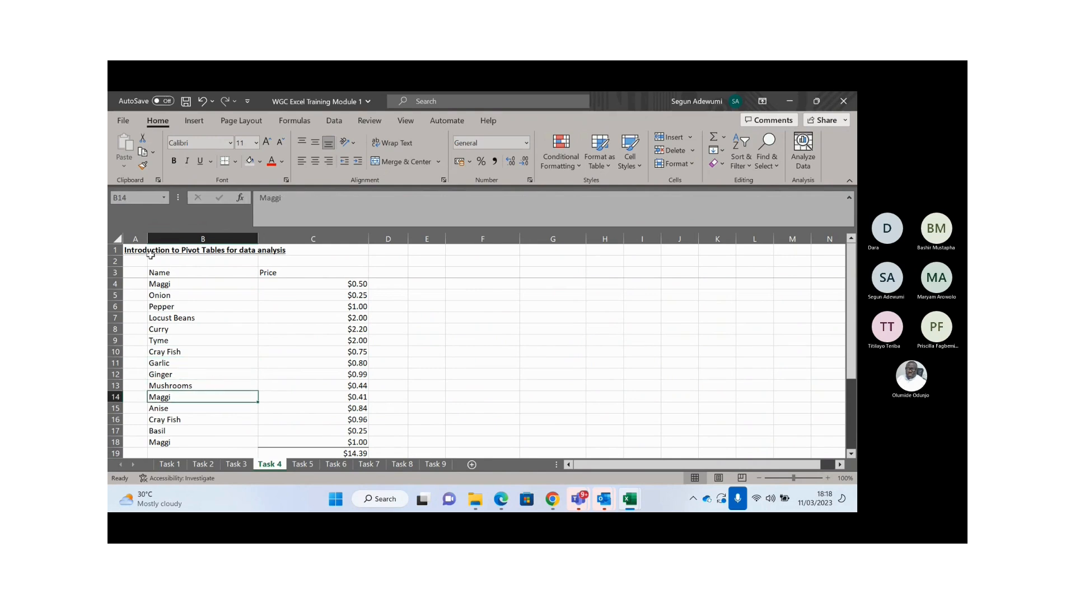
pyautogui.click(170, 283)
pyautogui.click(171, 396)
pyautogui.click(170, 444)
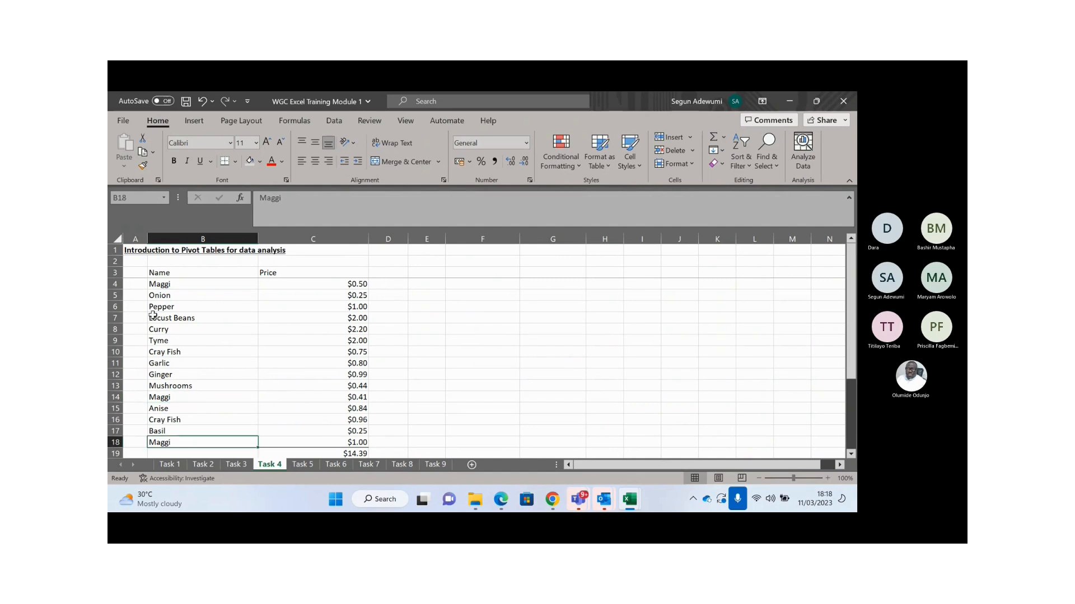
pyautogui.click(177, 419)
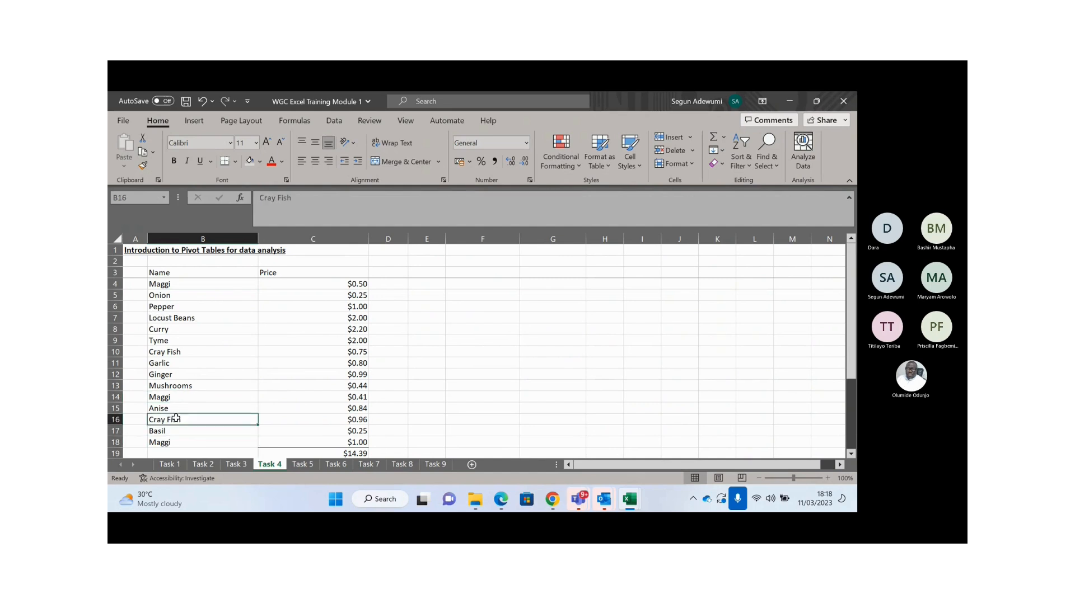
pyautogui.click(170, 351)
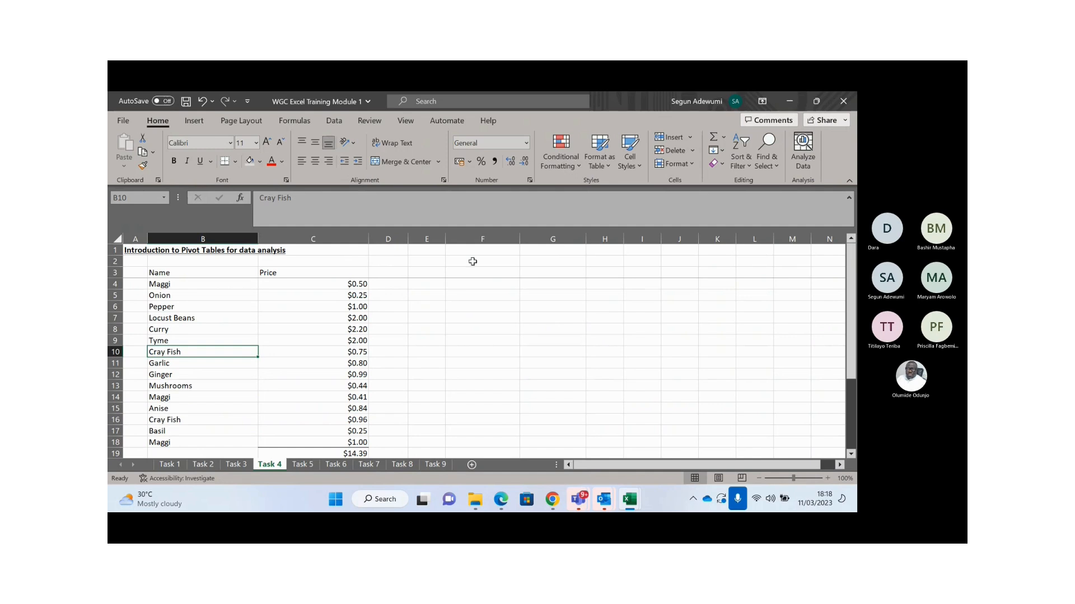
pyautogui.click(504, 286)
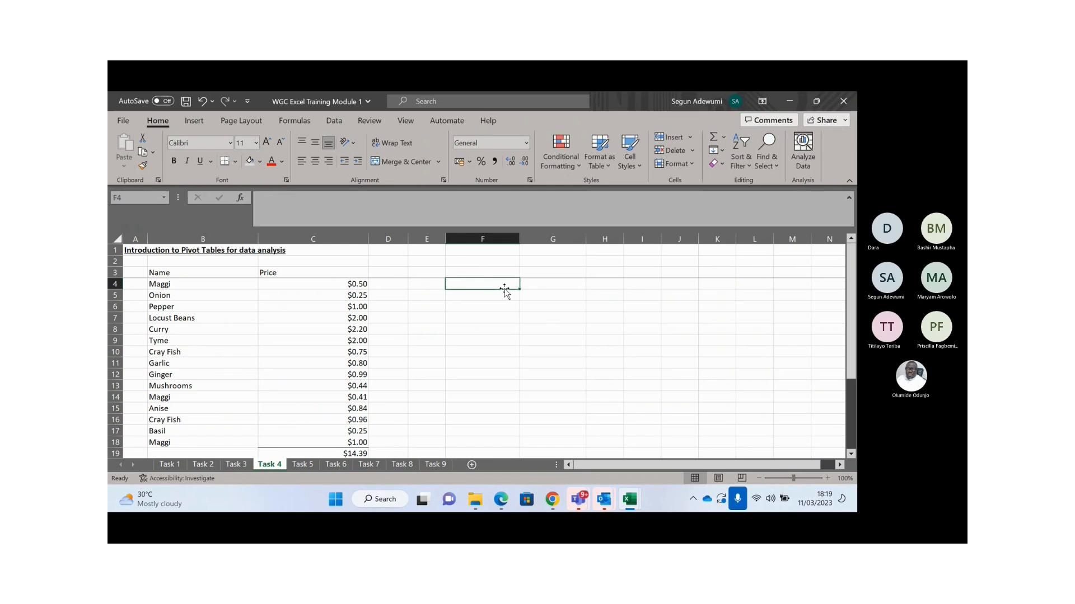
# - Enter =UNIQUE(B4:B18) in F4 to spill the twelve distinct spice names from Maggi to Basil
pyautogui.write('=uni')
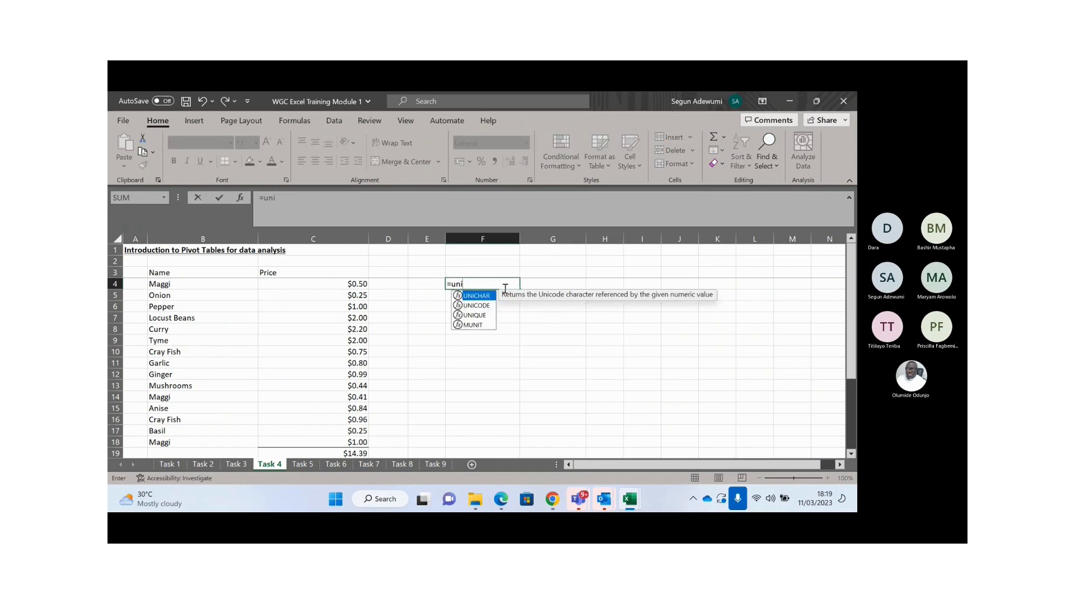
pyautogui.press('Tab')
pyautogui.press('BackSpace')
pyautogui.press('BackSpace')
pyautogui.press('BackSpace')
pyautogui.press('BackSpace')
pyautogui.press('BackSpace')
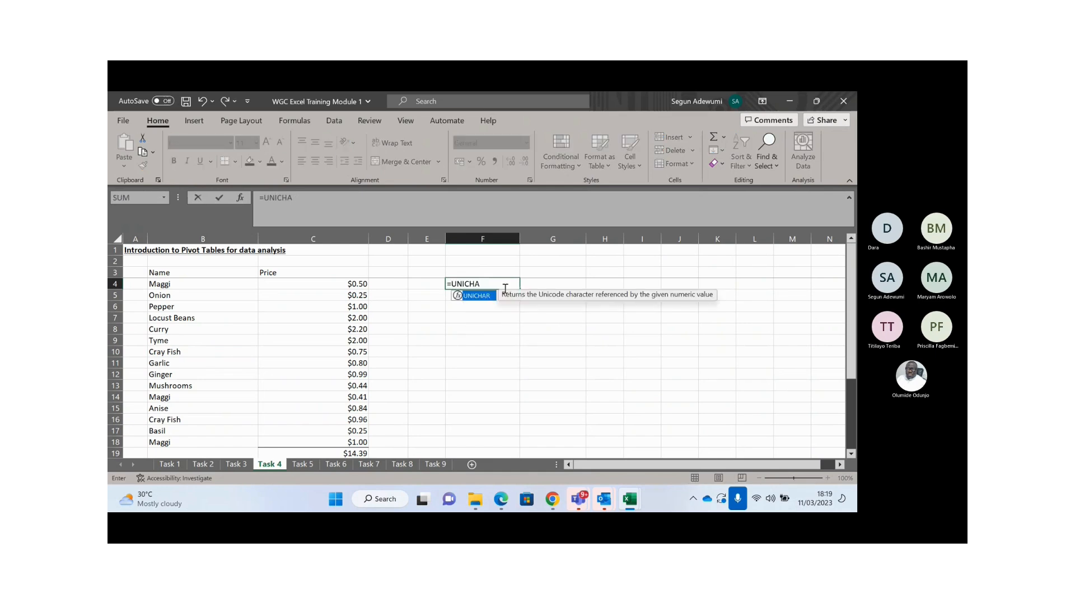
pyautogui.write('q')
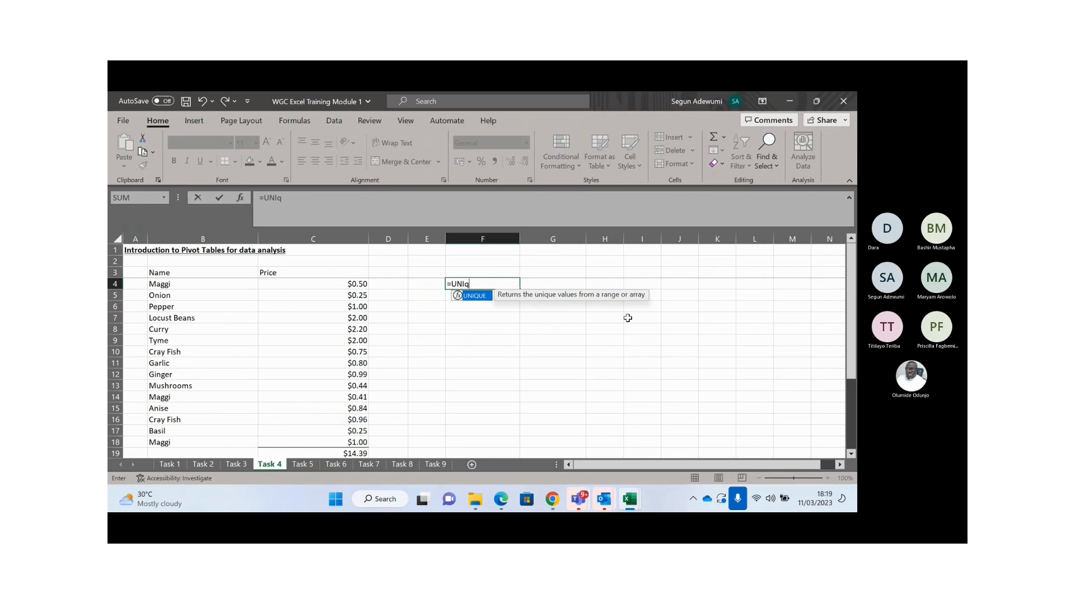
pyautogui.press('Tab')
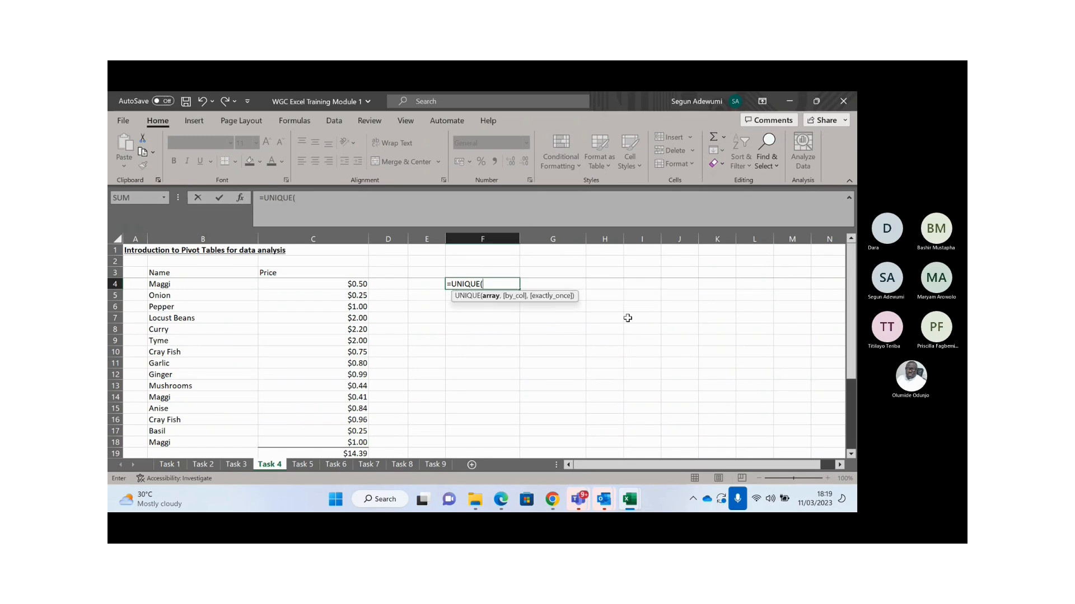
pyautogui.click(190, 283)
pyautogui.moveTo(189, 283); pyautogui.dragTo(252, 434)
pyautogui.hotkey('shift', 'Down')
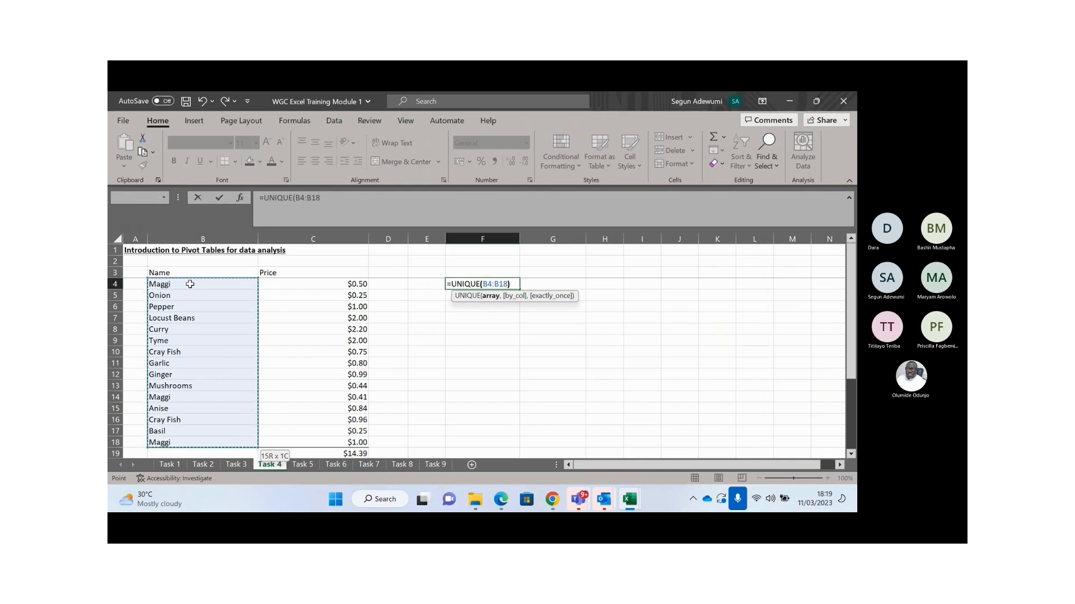
pyautogui.write(')')
pyautogui.press('Return')
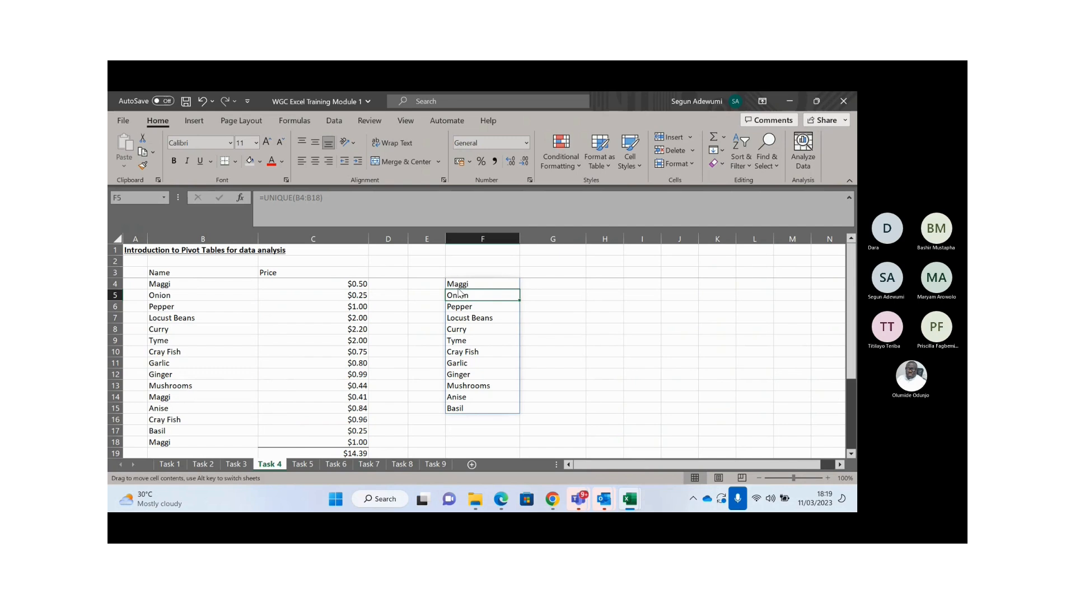
pyautogui.click(531, 283)
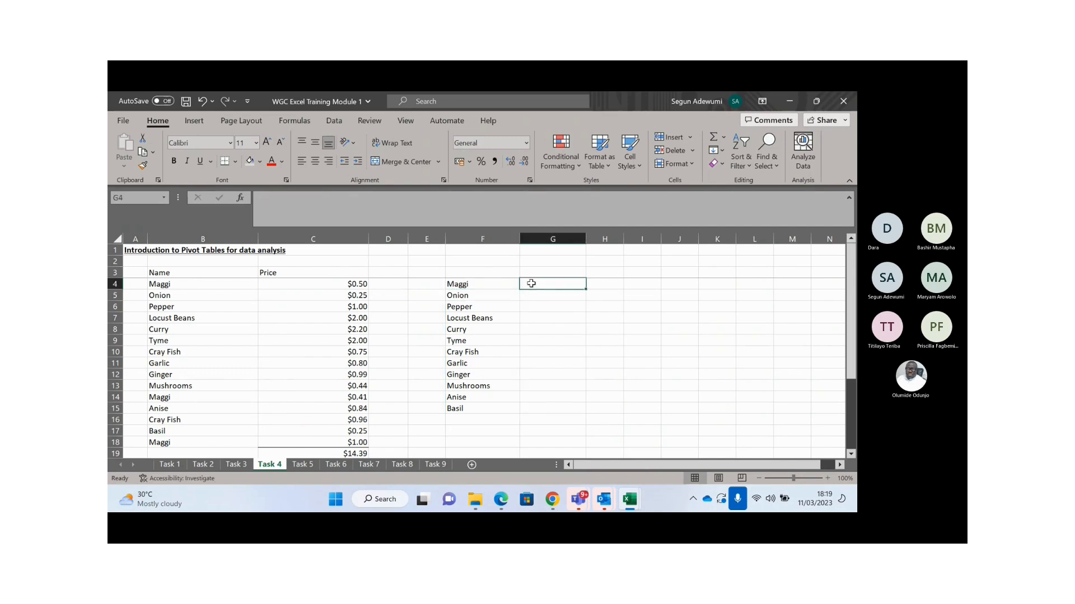
# - Start =SUMIF( in G4 with the Name range B4:B18 locked as $B$4:$B$18
pyautogui.write('=sumi')
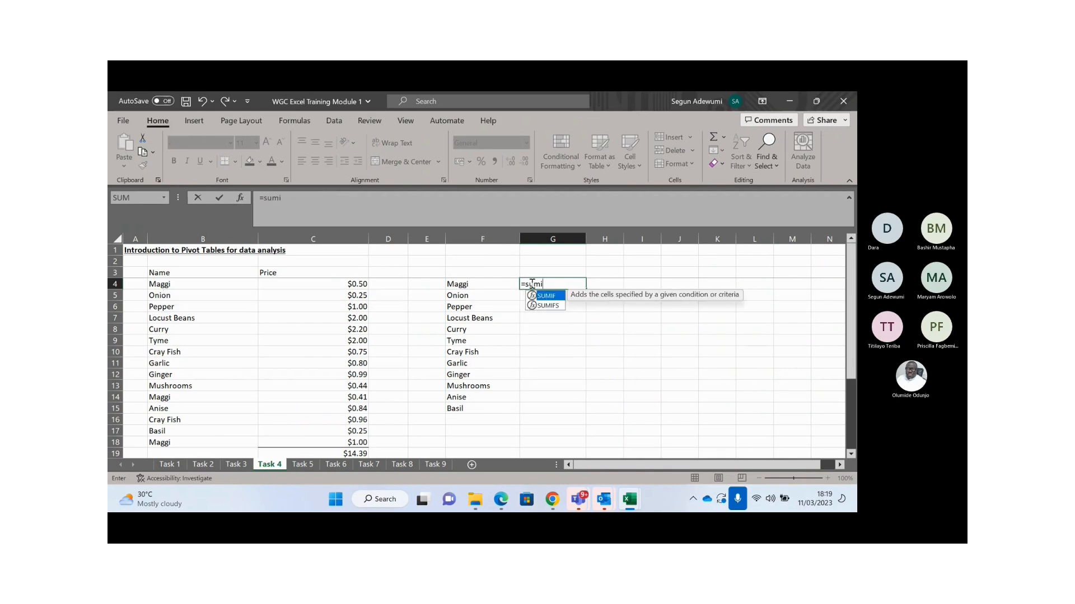
pyautogui.press('Tab')
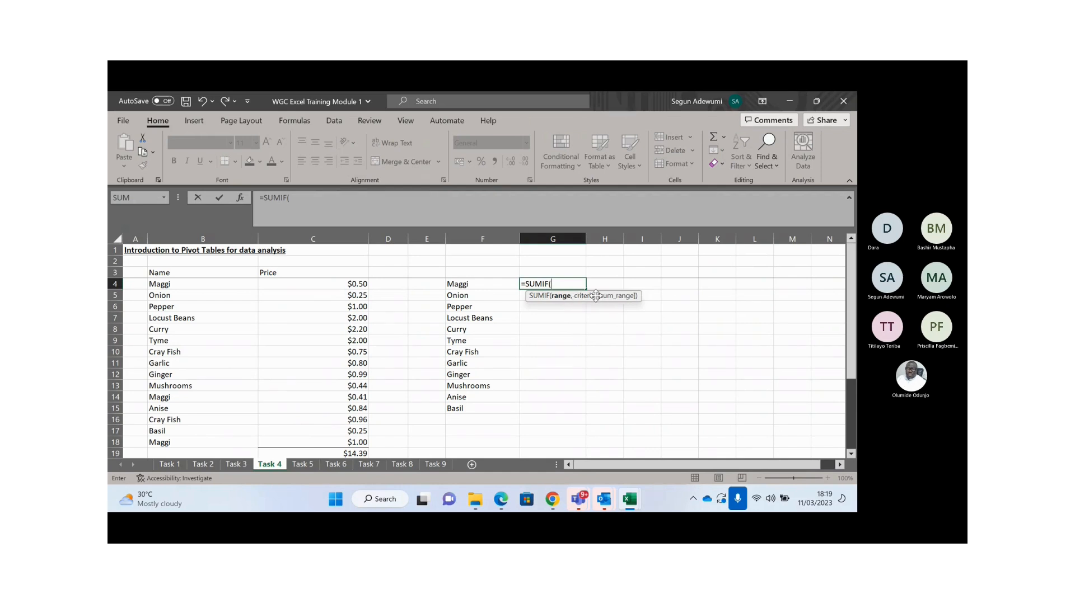
pyautogui.click(195, 300)
pyautogui.press('Up')
pyautogui.press('Up')
pyautogui.press('Up')
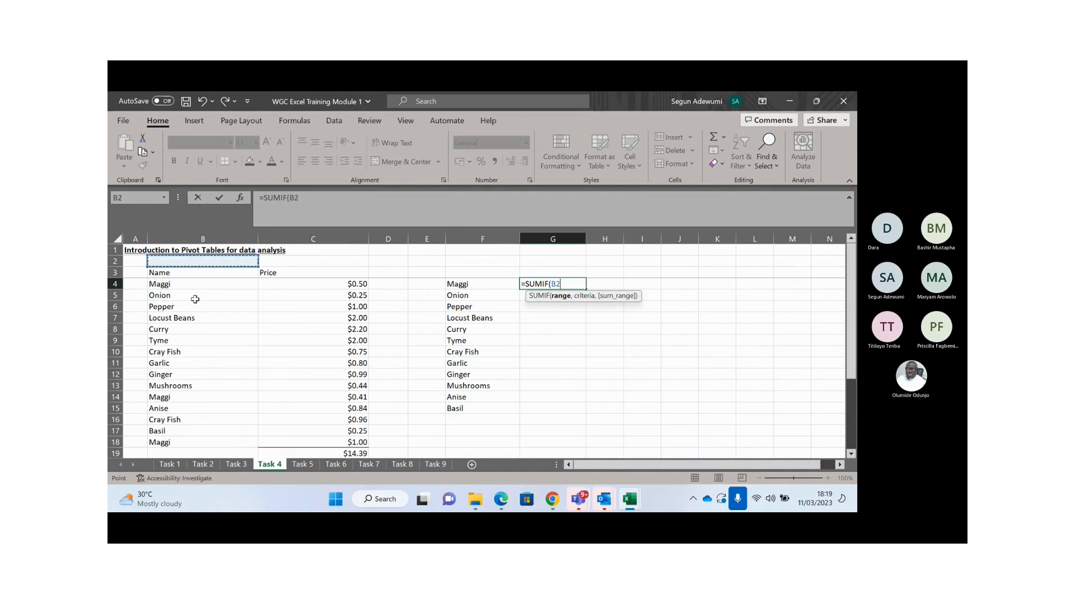
pyautogui.press('Down')
pyautogui.press('Down')
pyautogui.hotkey('shift', 'Down')
pyautogui.hotkey('shift', 'Down')
pyautogui.hotkey('shift', 'Down')
pyautogui.hotkey('shift', 'Down')
pyautogui.hotkey('shift', 'Down')
pyautogui.hotkey('shift', 'Down')
pyautogui.hotkey('shift', 'Down')
pyautogui.hotkey('shift', 'Down')
pyautogui.hotkey('shift', 'Down')
pyautogui.hotkey('shift', 'Down')
pyautogui.hotkey('shift', 'Down')
pyautogui.hotkey('shift', 'Down')
pyautogui.hotkey('shift', 'Down')
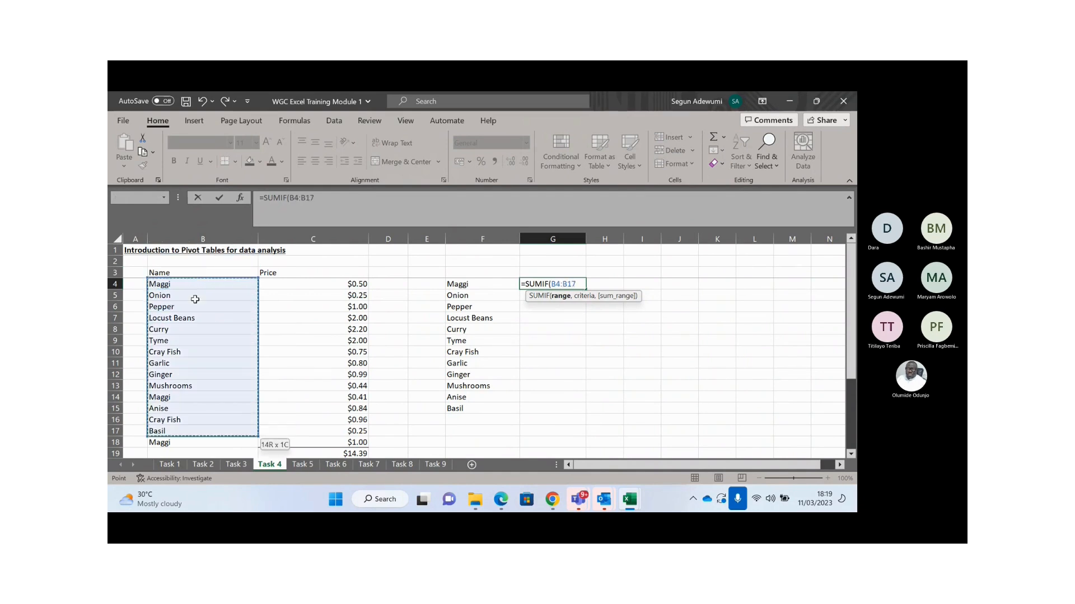
pyautogui.hotkey('shift', 'Down')
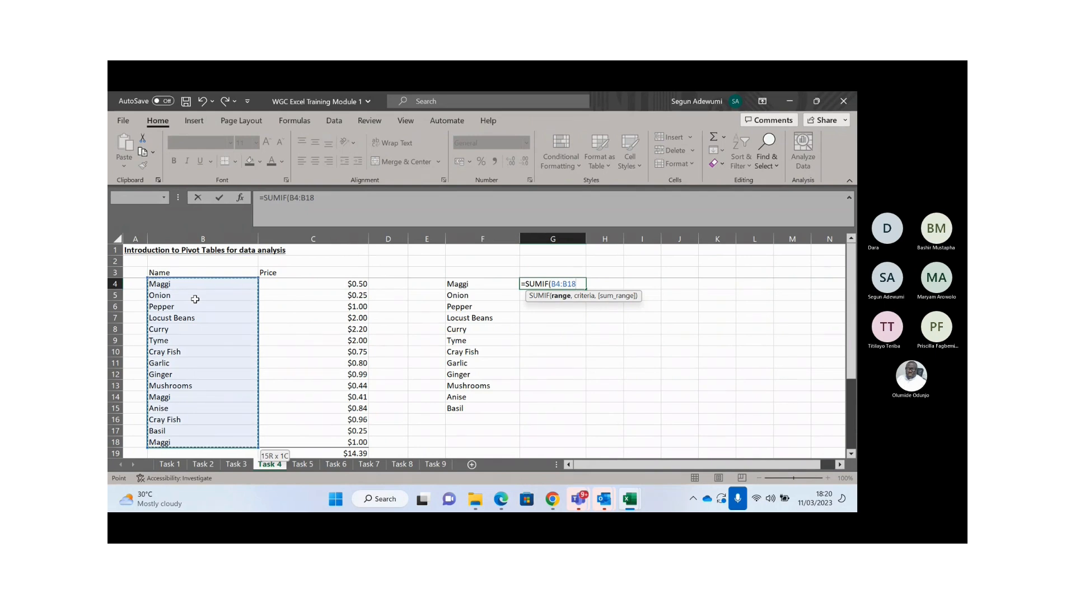
pyautogui.press('F4')
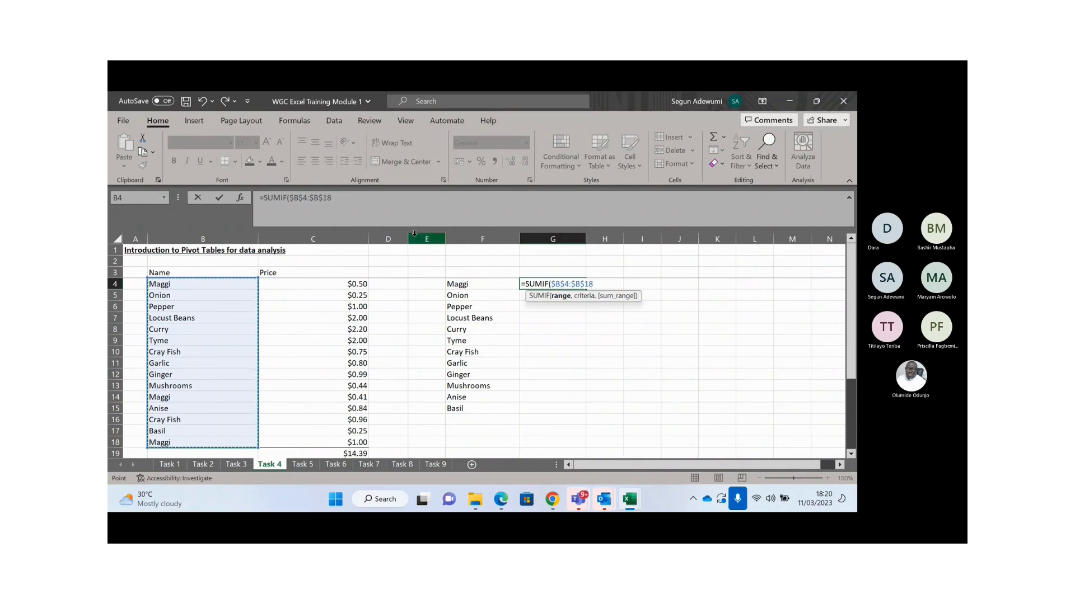
pyautogui.click(552, 284)
# - Add the Maggi cell as the SUMIF criteria, locked as $F4
pyautogui.write(',')
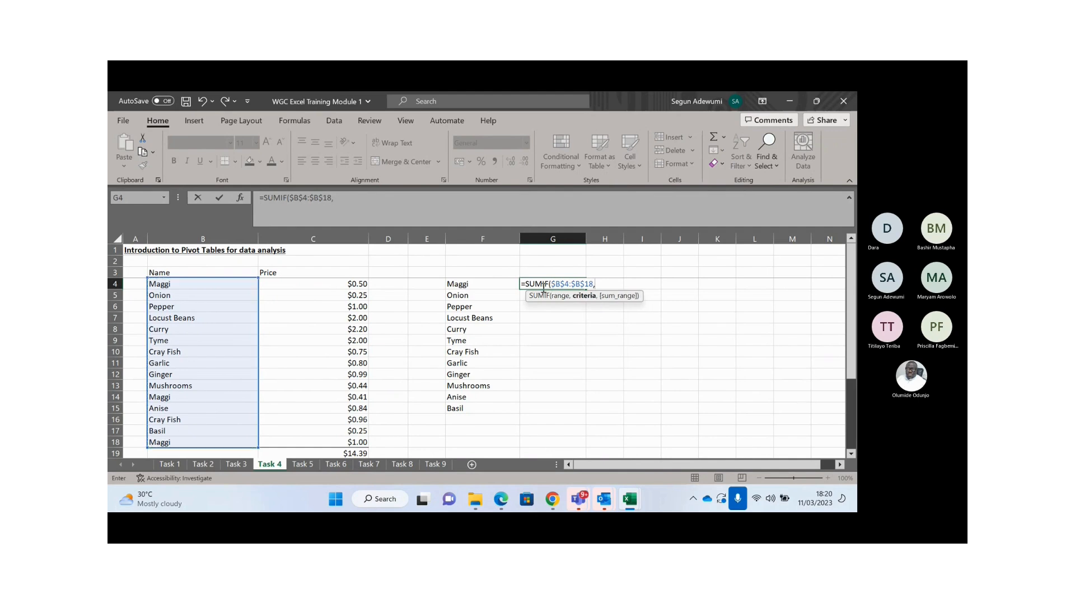
pyautogui.click(477, 285)
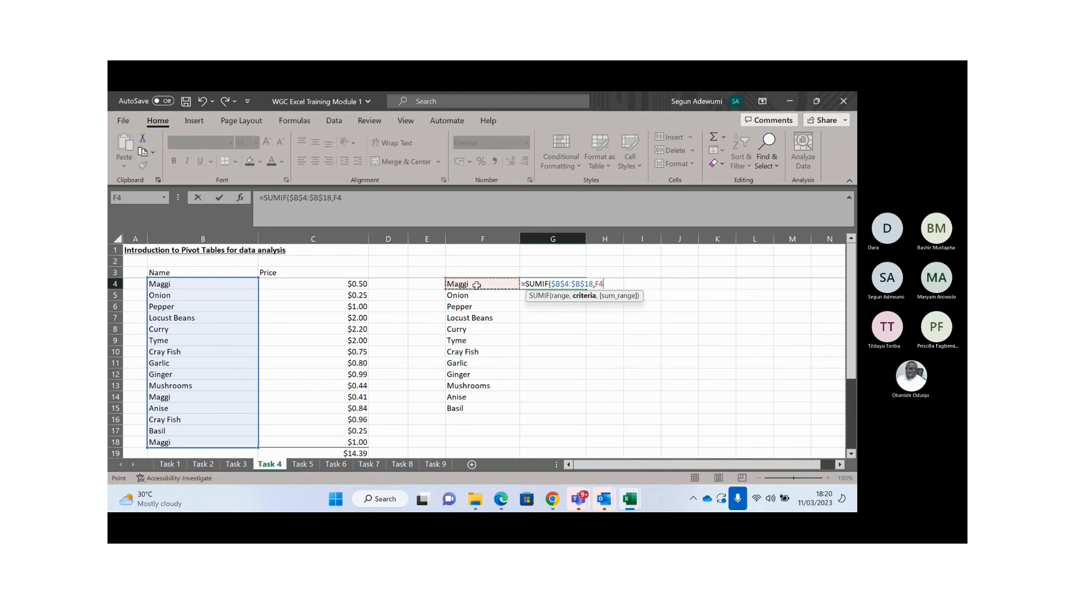
pyautogui.press('F4')
pyautogui.press('F4')
pyautogui.press('F4')
# - Finish with sum range $C$4:$C$18 so G4 returns 1.91 for Maggi
pyautogui.write(',')
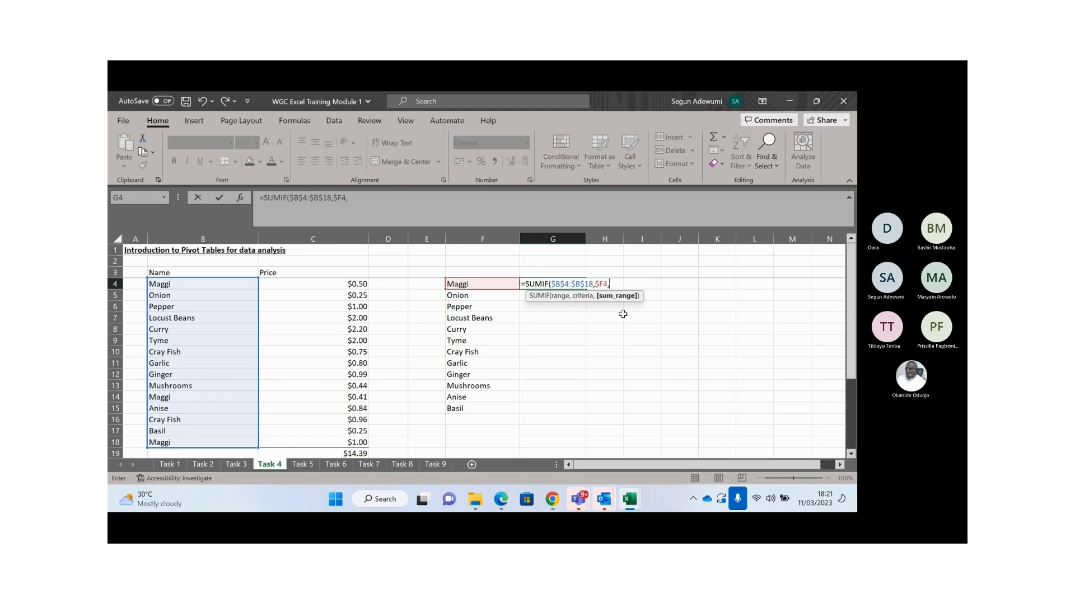
pyautogui.click(338, 286)
pyautogui.press('Up')
pyautogui.moveTo(338, 286); pyautogui.dragTo(338, 331)
pyautogui.hotkey('shift', 'Down')
pyautogui.hotkey('shift', 'Down')
pyautogui.hotkey('shift', 'Down')
pyautogui.hotkey('shift', 'Down')
pyautogui.hotkey('shift', 'Down')
pyautogui.hotkey('shift', 'Down')
pyautogui.hotkey('shift', 'Down')
pyautogui.hotkey('shift', 'Down')
pyautogui.hotkey('shift', 'Down')
pyautogui.hotkey('shift', 'Down')
pyautogui.hotkey('shift', 'Down')
pyautogui.hotkey('shift', 'Up')
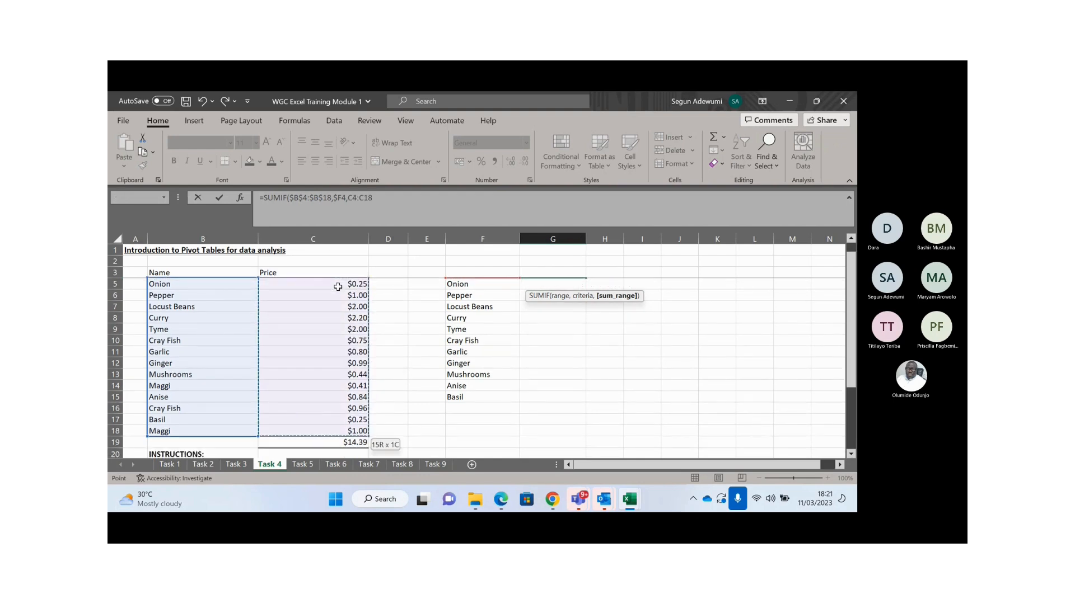
pyautogui.press('F4')
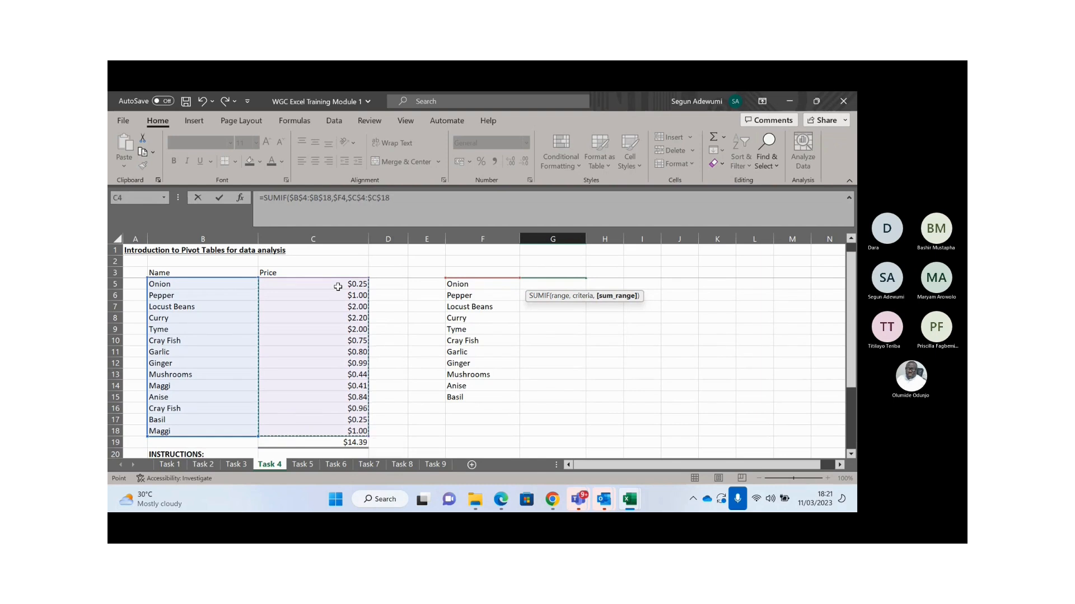
pyautogui.write(')')
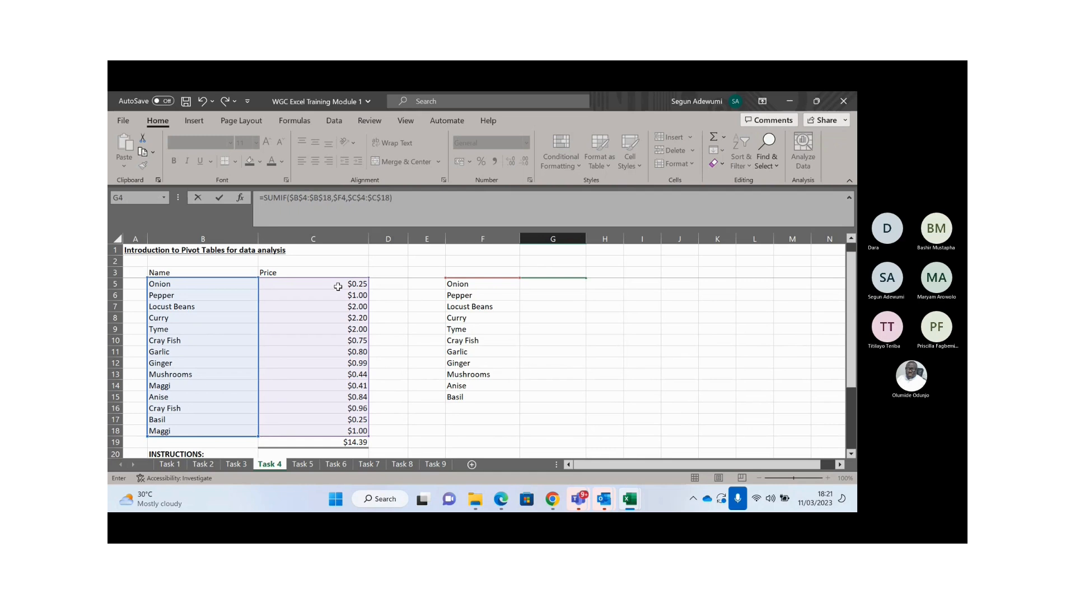
pyautogui.press('Return')
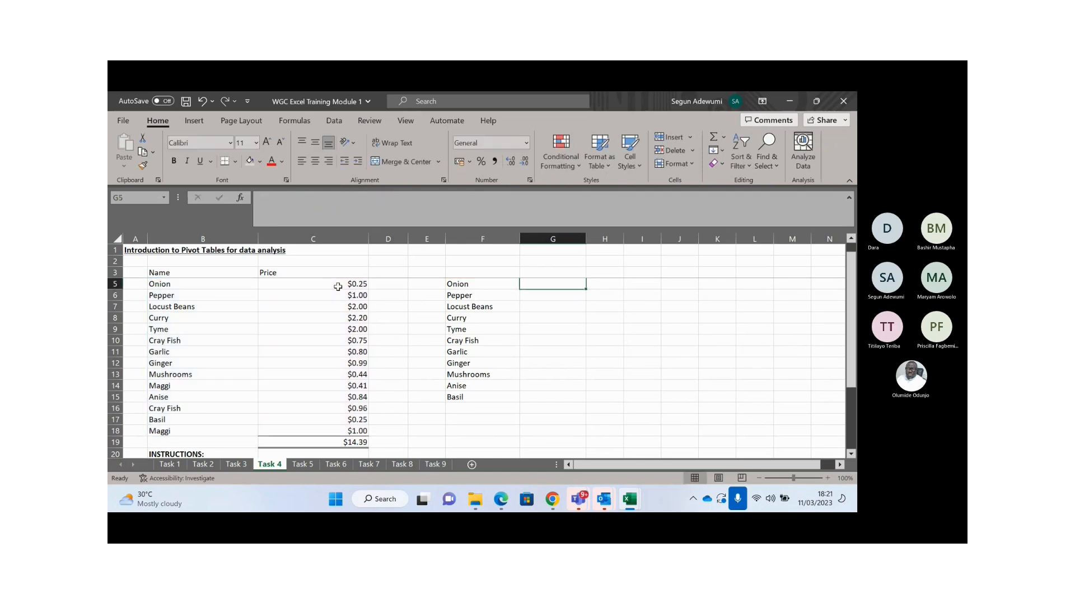
pyautogui.press('Up')
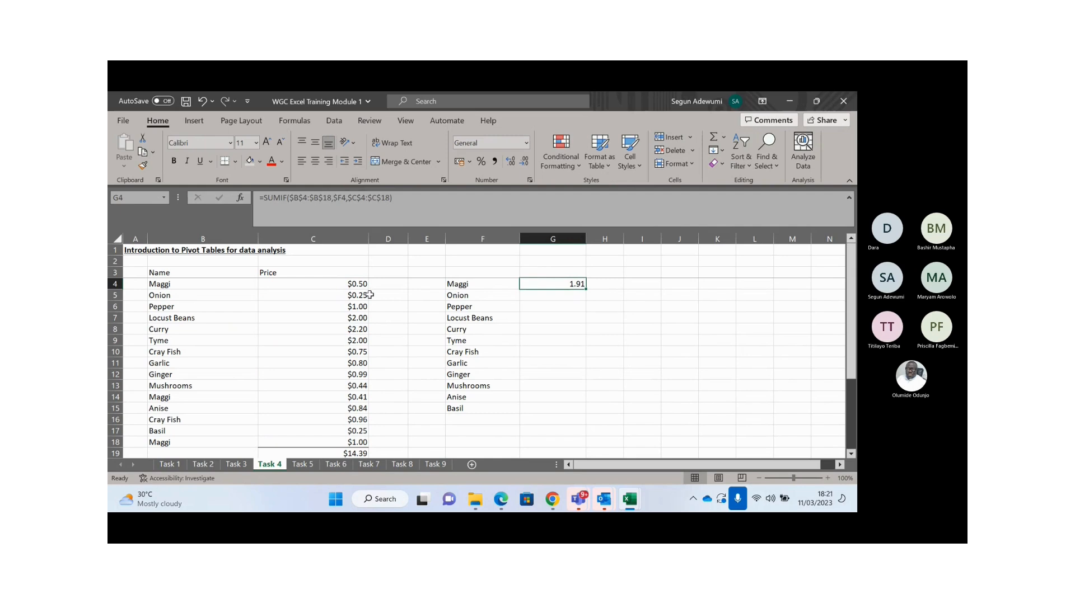
pyautogui.click(351, 284)
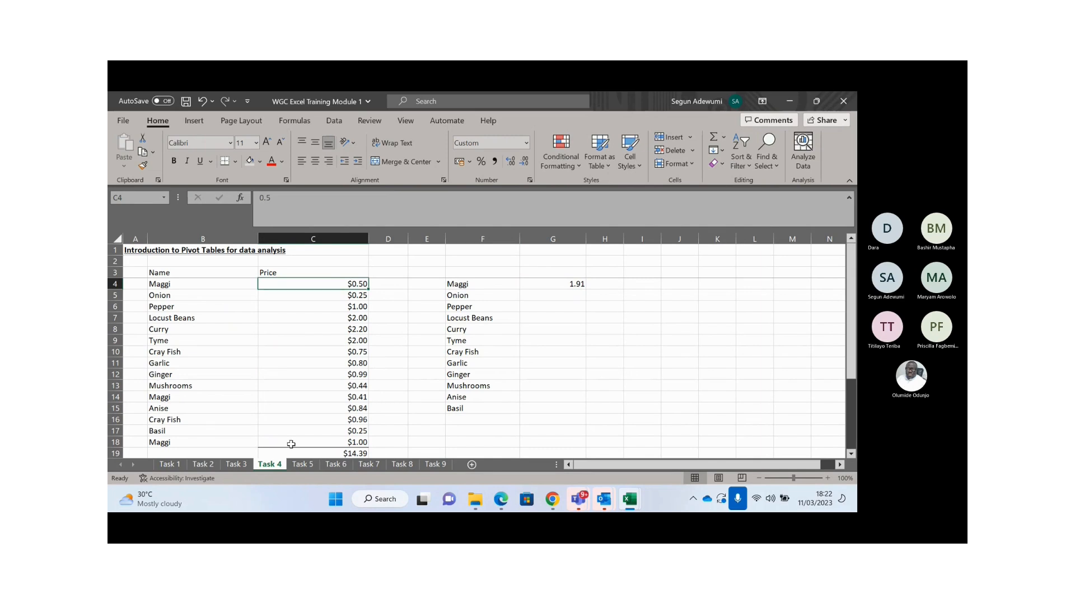
pyautogui.press('Up')
pyautogui.press('Up')
pyautogui.press('Down')
pyautogui.press('Down')
pyautogui.keyDown('ctrl'); pyautogui.click(347, 411); pyautogui.keyUp('ctrl')
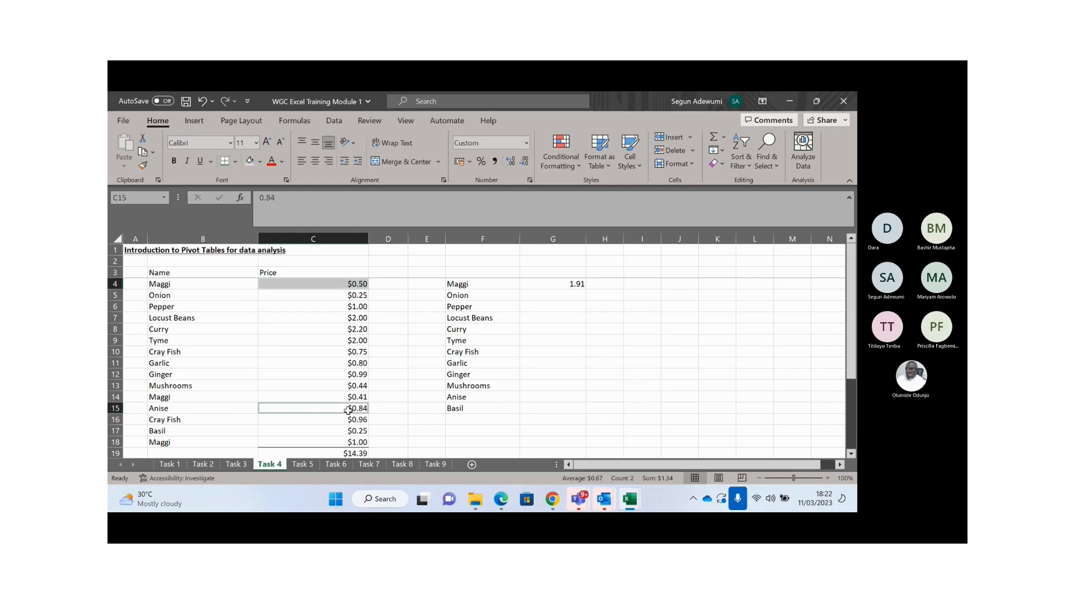
pyautogui.keyDown('ctrl'); pyautogui.click(346, 443); pyautogui.keyUp('ctrl')
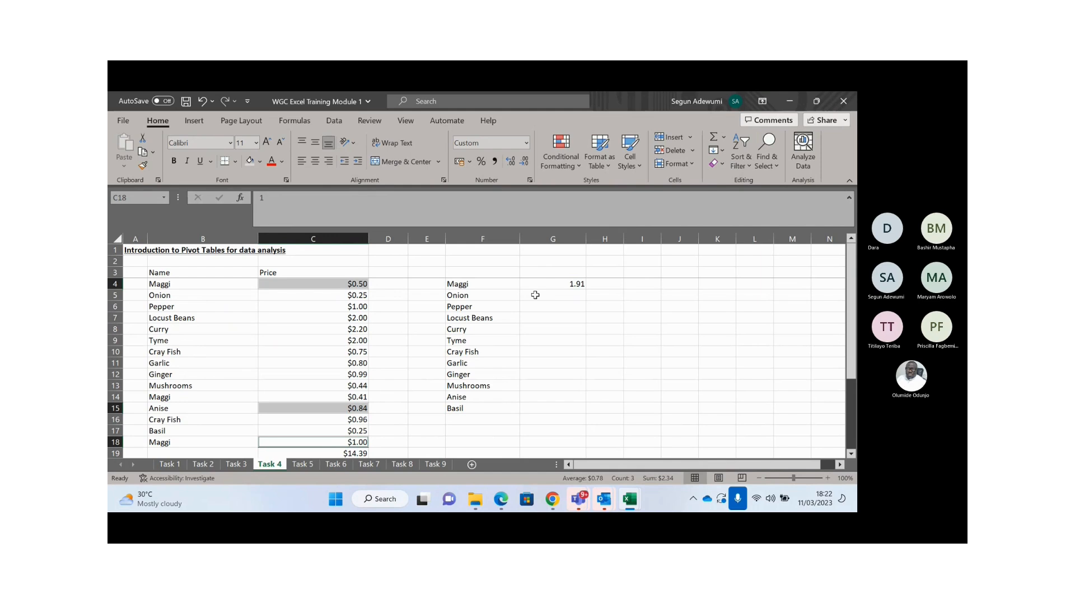
pyautogui.click(554, 284)
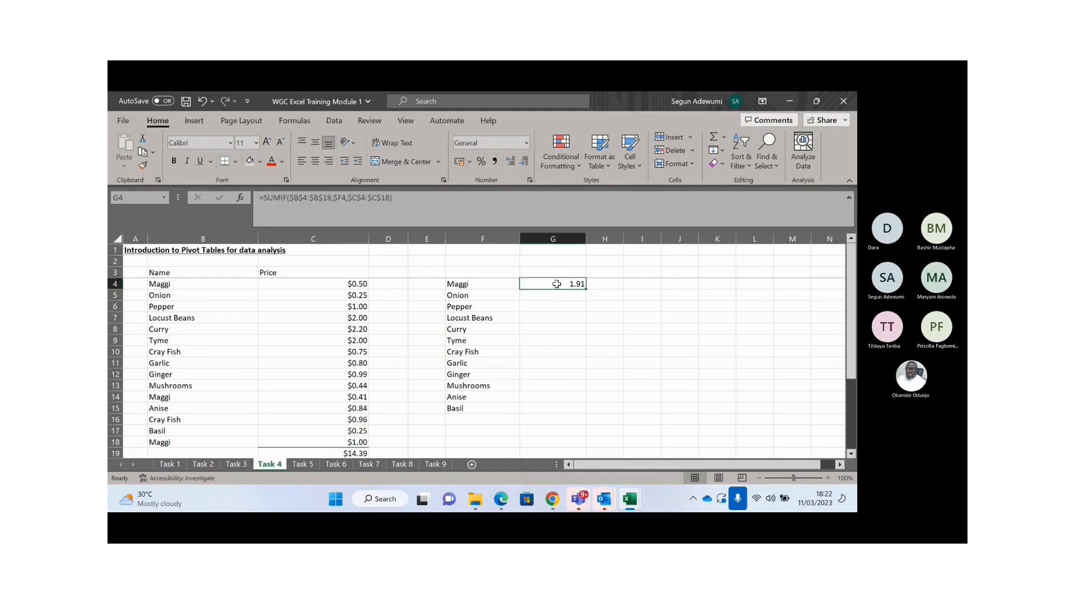
pyautogui.doubleClick(556, 285)
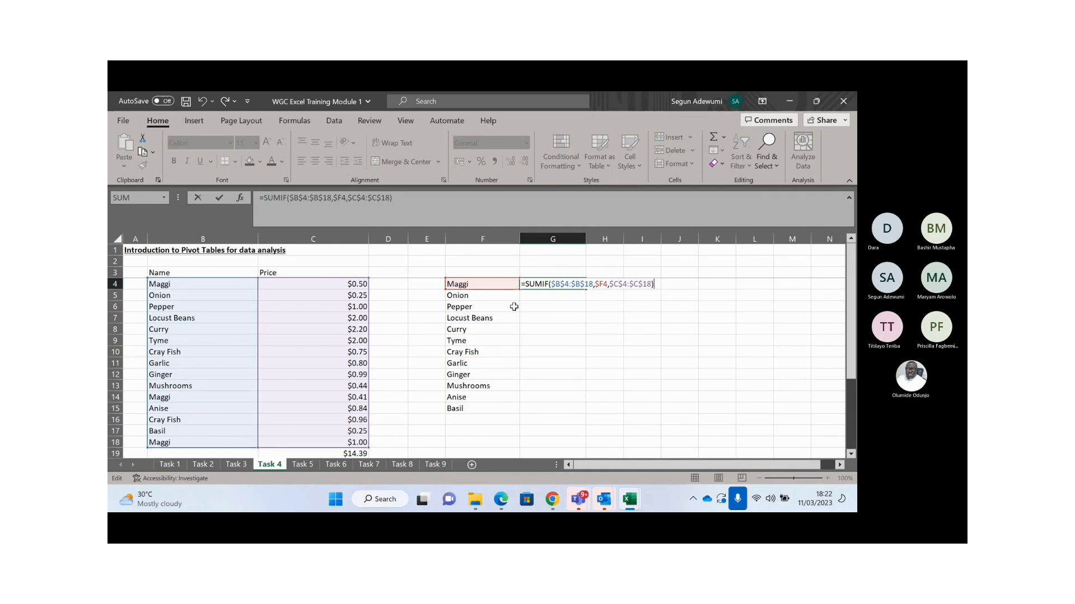
# - Commit =SUMIF($B$4:$B$18,$F4,$C$4:$C$18) in G4 and review its ranges
pyautogui.hotkey('ctrl', 'Return')
pyautogui.press('Up')
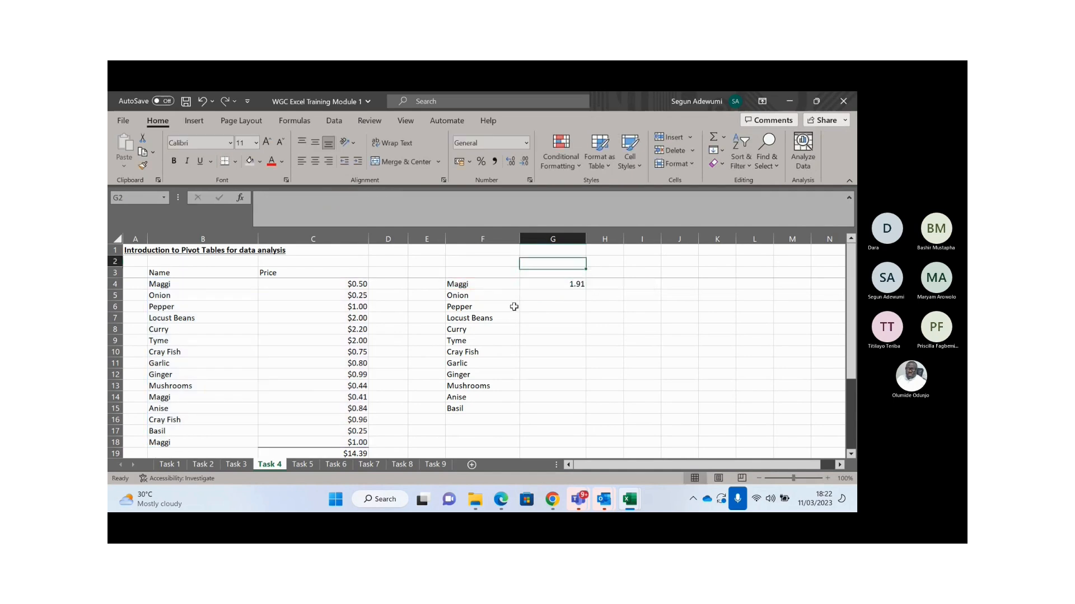
pyautogui.press('Left')
pyautogui.press('Left')
pyautogui.press('Left')
pyautogui.press('Left')
pyautogui.press('Left')
pyautogui.press('Right')
pyautogui.press('Right')
pyautogui.press('Right')
pyautogui.press('Right')
pyautogui.press('Right')
pyautogui.press('Down')
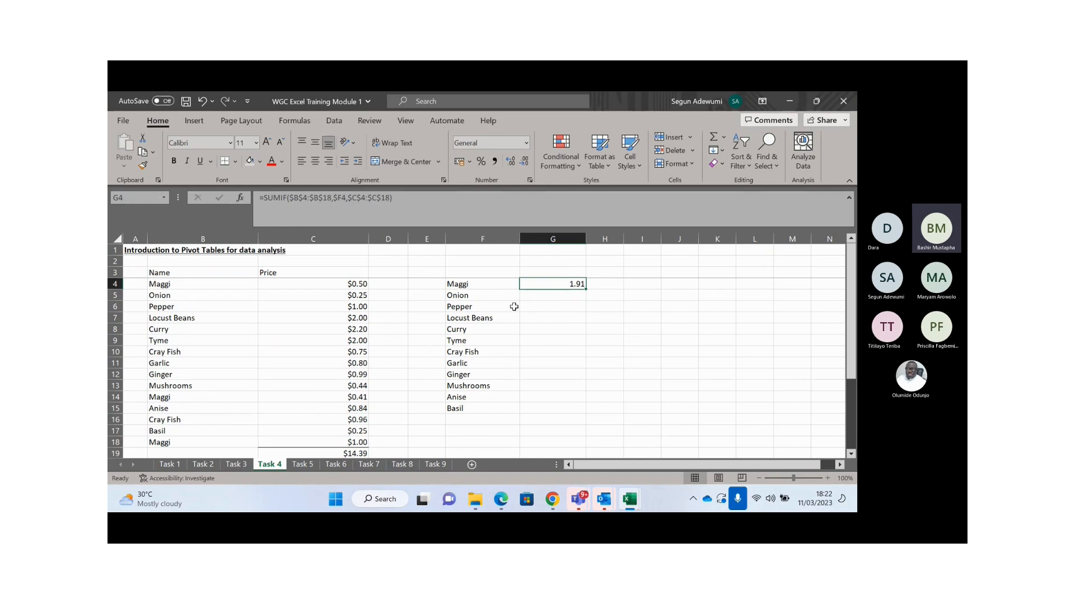
pyautogui.press('F2')
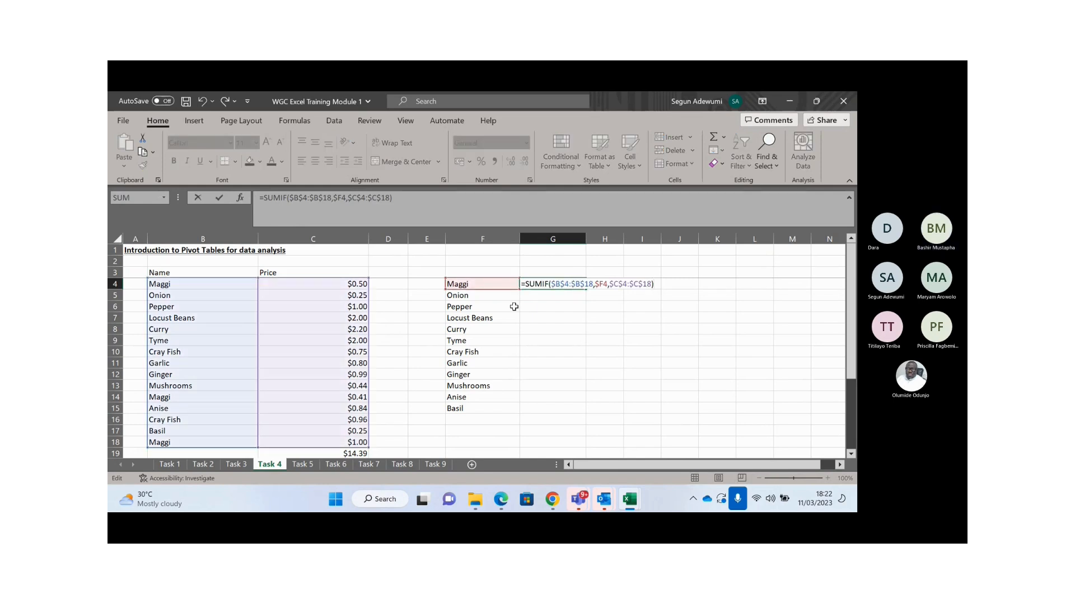
pyautogui.moveTo(852, 319)
pyautogui.mouseDown()
pyautogui.moveTo(854, 333)
pyautogui.moveTo(853, 307)
pyautogui.mouseUp()
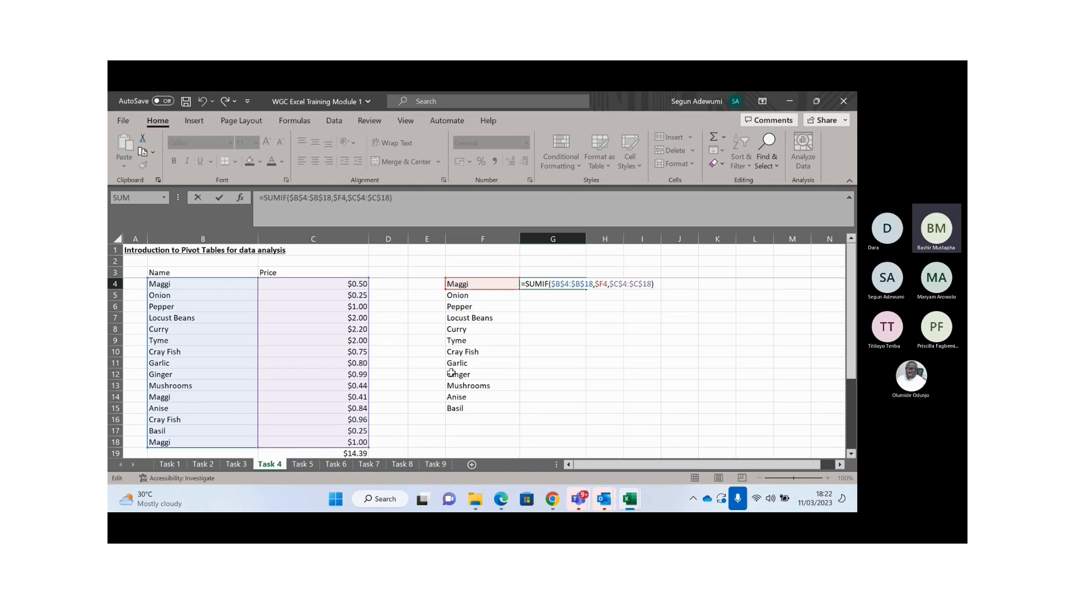
pyautogui.hotkey('ctrl', 'Return')
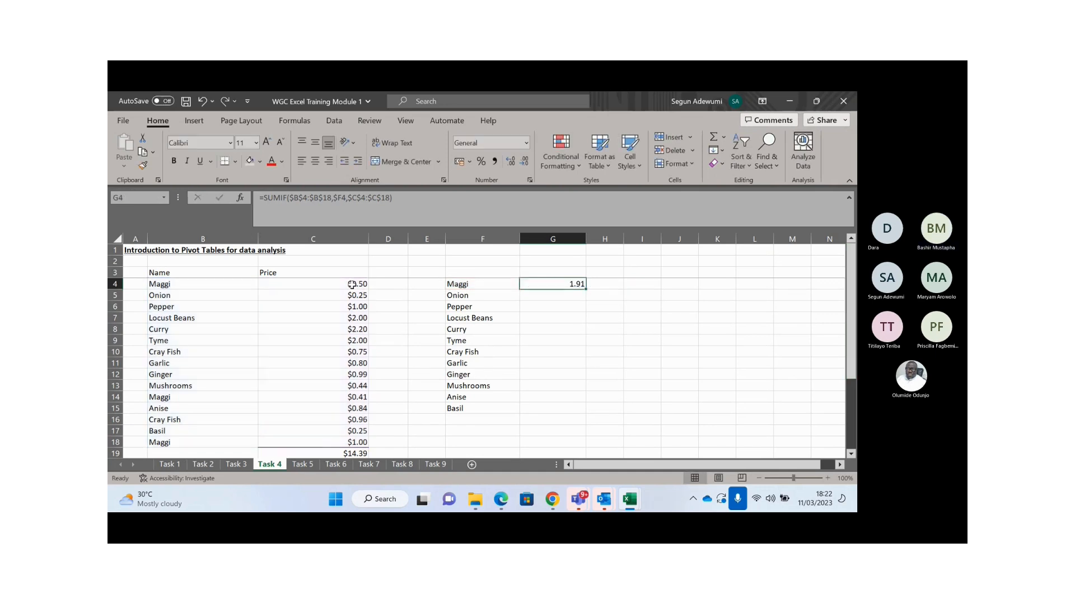
# - Confirm the Maggi prices in C4, C14 and C18 add up to 1.91
pyautogui.click(351, 284)
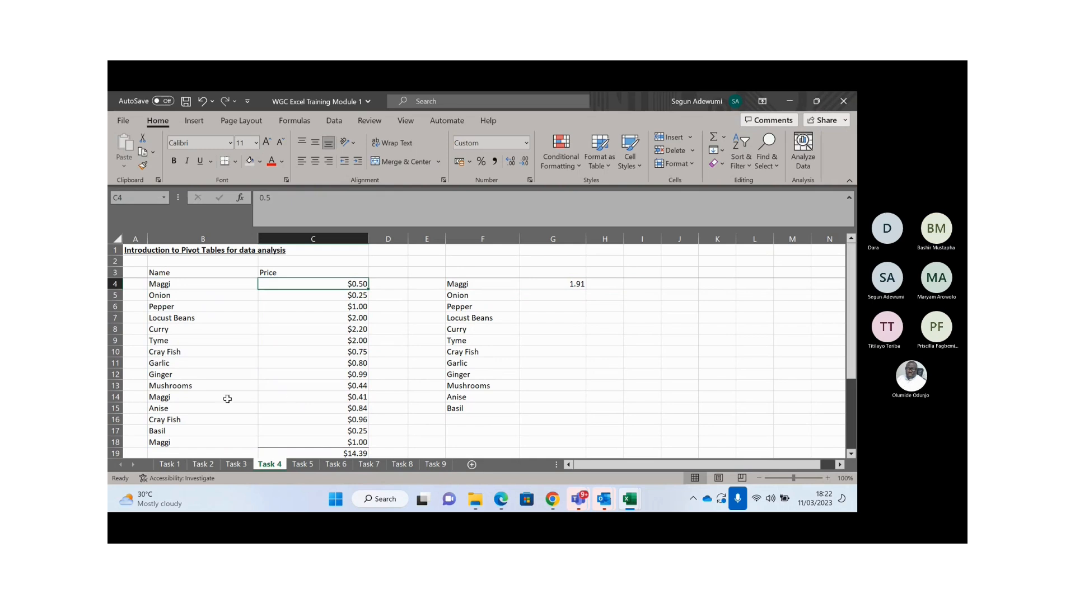
pyautogui.keyDown('ctrl'); pyautogui.click(321, 398); pyautogui.keyUp('ctrl')
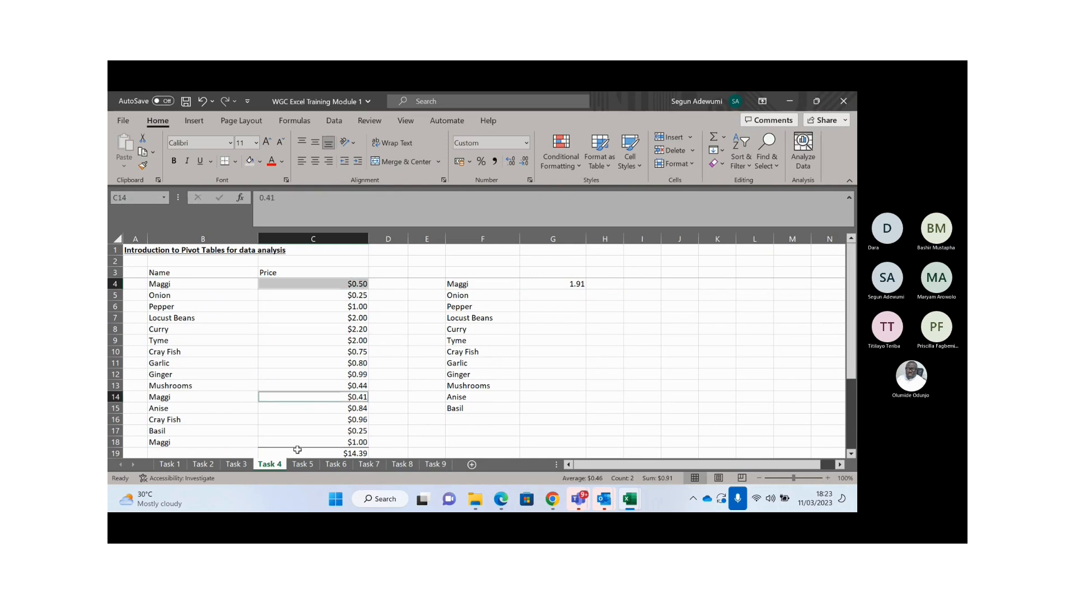
pyautogui.keyDown('ctrl'); pyautogui.click(318, 442); pyautogui.keyUp('ctrl')
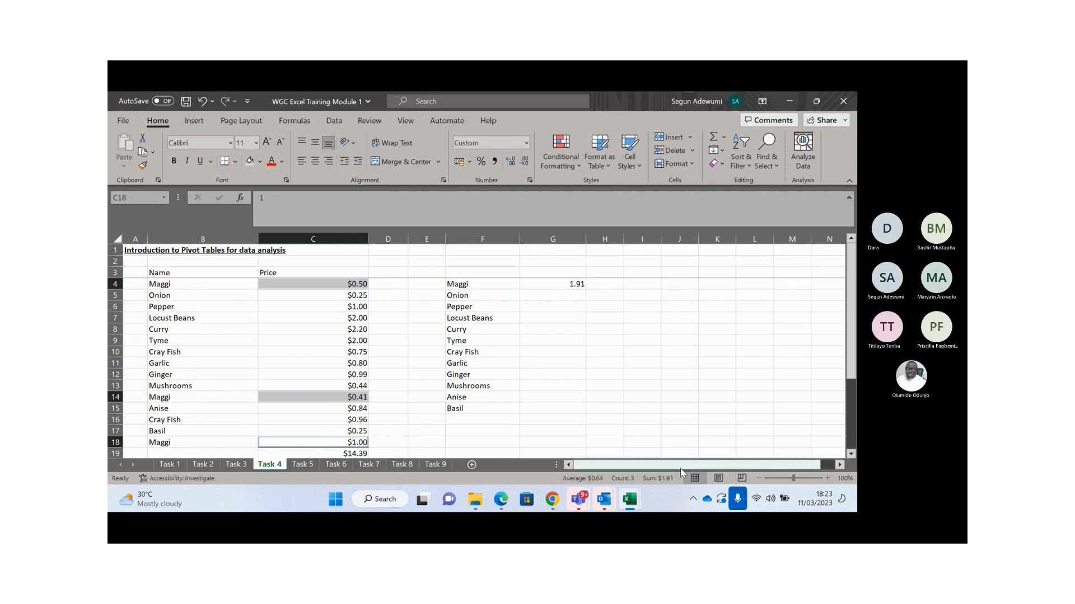
pyautogui.click(469, 296)
pyautogui.press('Right')
pyautogui.press('Right')
pyautogui.press('Up')
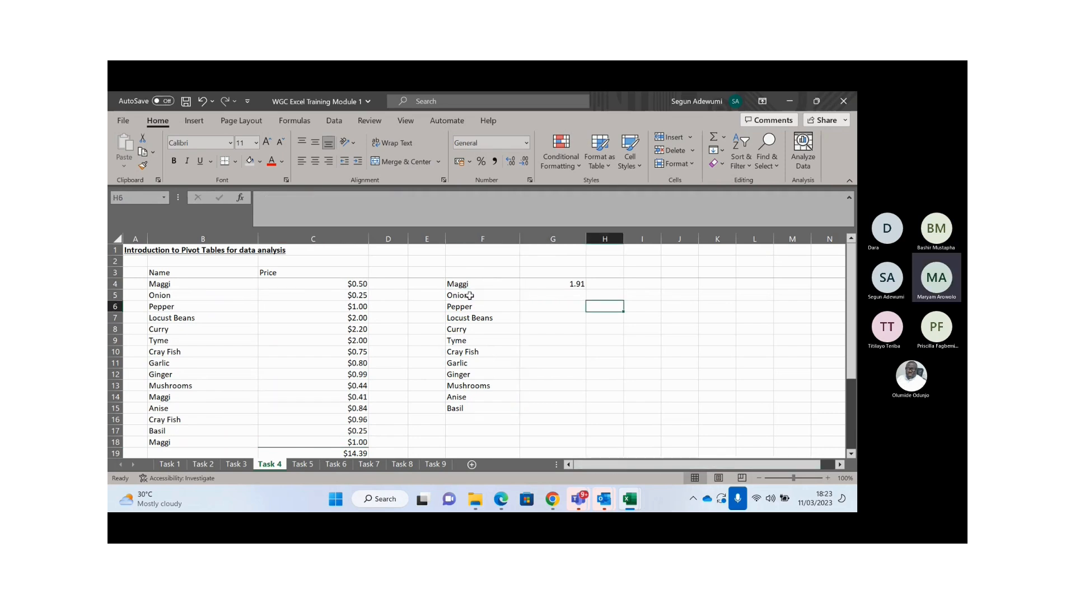
pyautogui.press('Left')
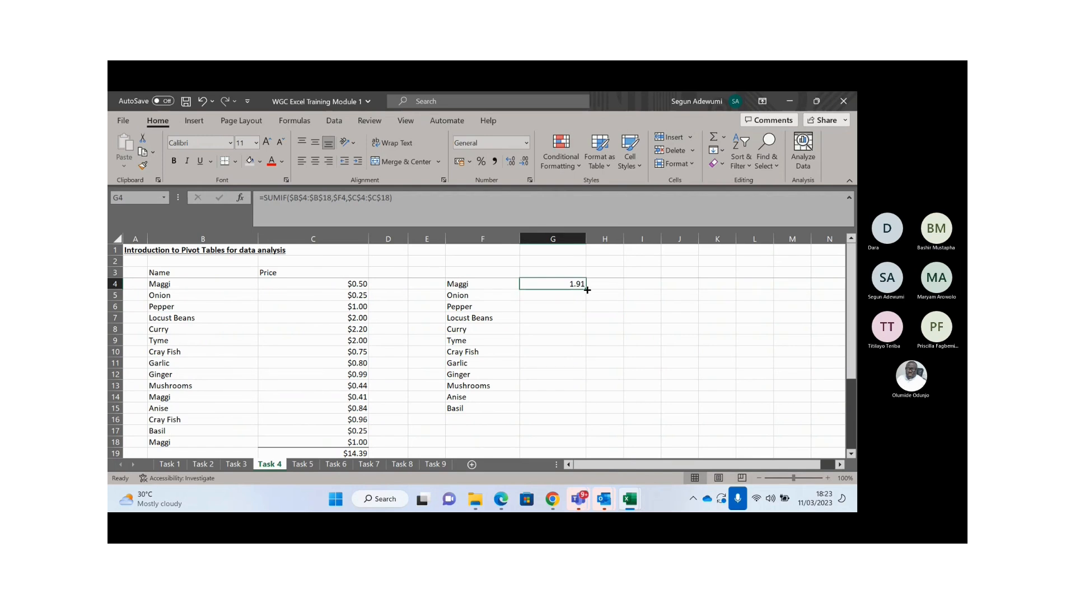
# - Fill the G4 SUMIF formula down through G15
pyautogui.doubleClick(586, 290)
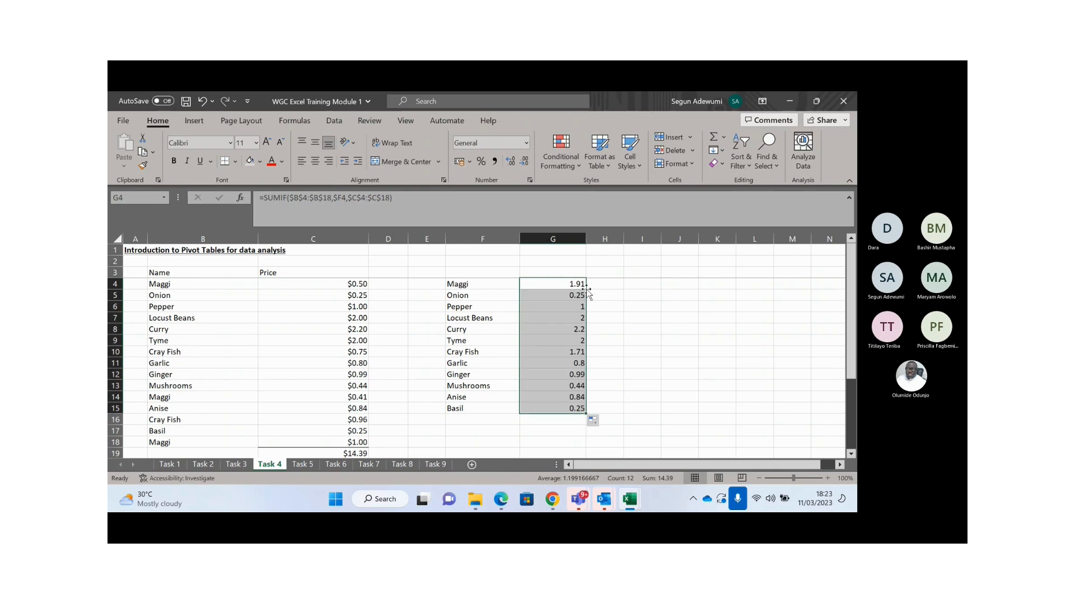
pyautogui.hotkey('ctrl', 'z')
pyautogui.moveTo(579, 283); pyautogui.dragTo(560, 408)
pyautogui.hotkey('ctrl', 'd')
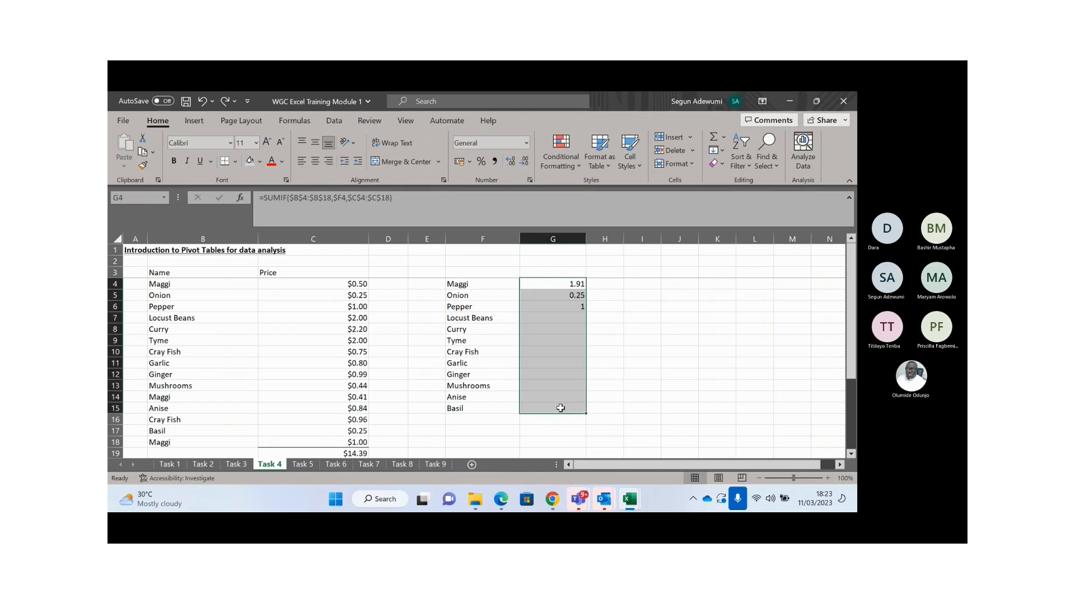
# - Add =SUM(G4:G15) in G16 and check it matches the 14.39 price total in C19
pyautogui.click(560, 422)
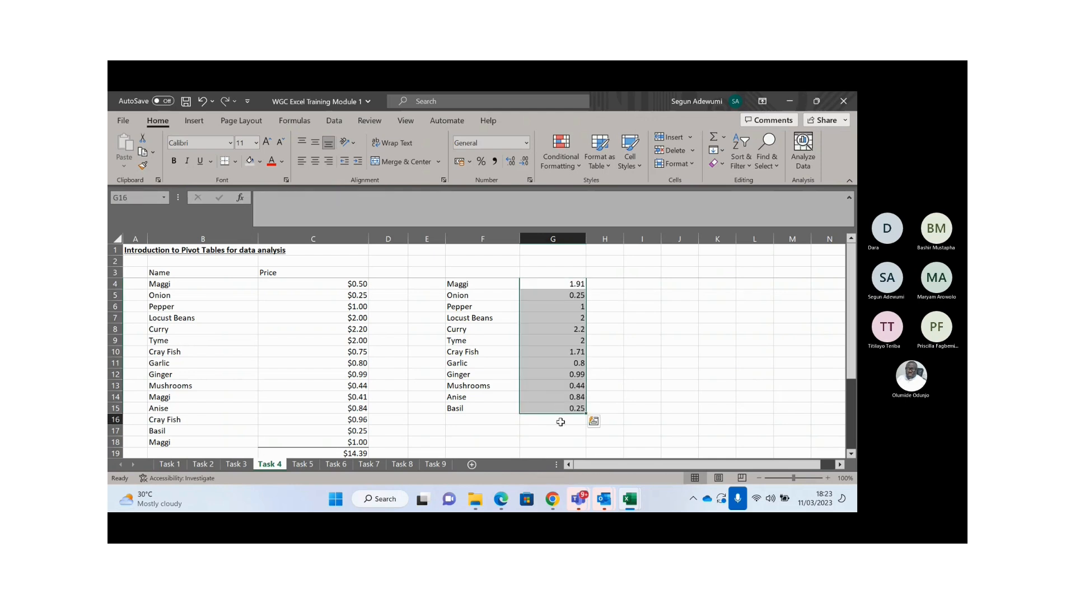
pyautogui.hotkey('alt', '=')
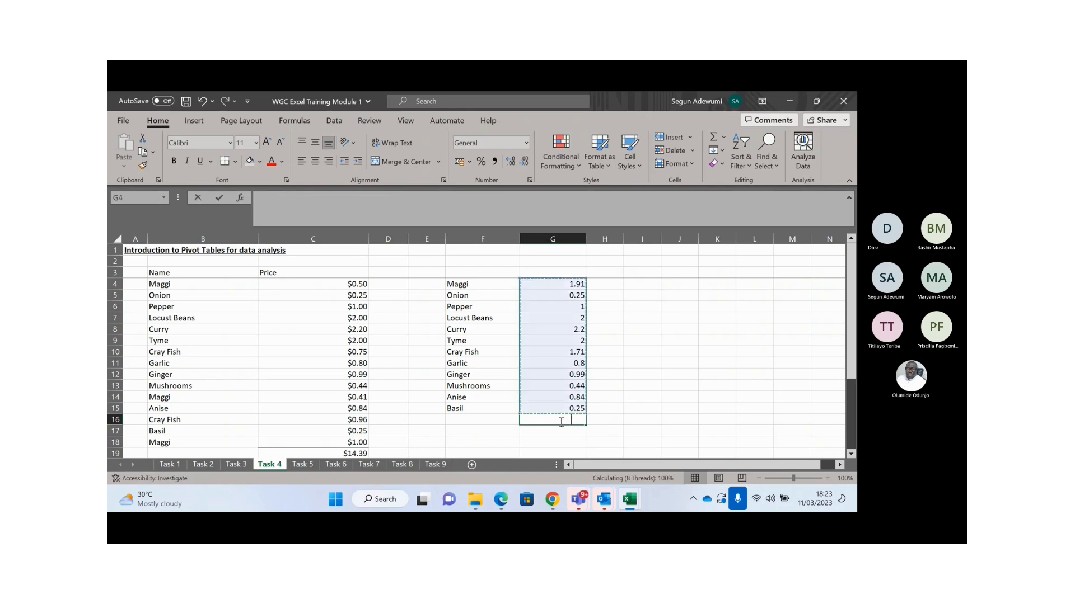
pyautogui.press('Return')
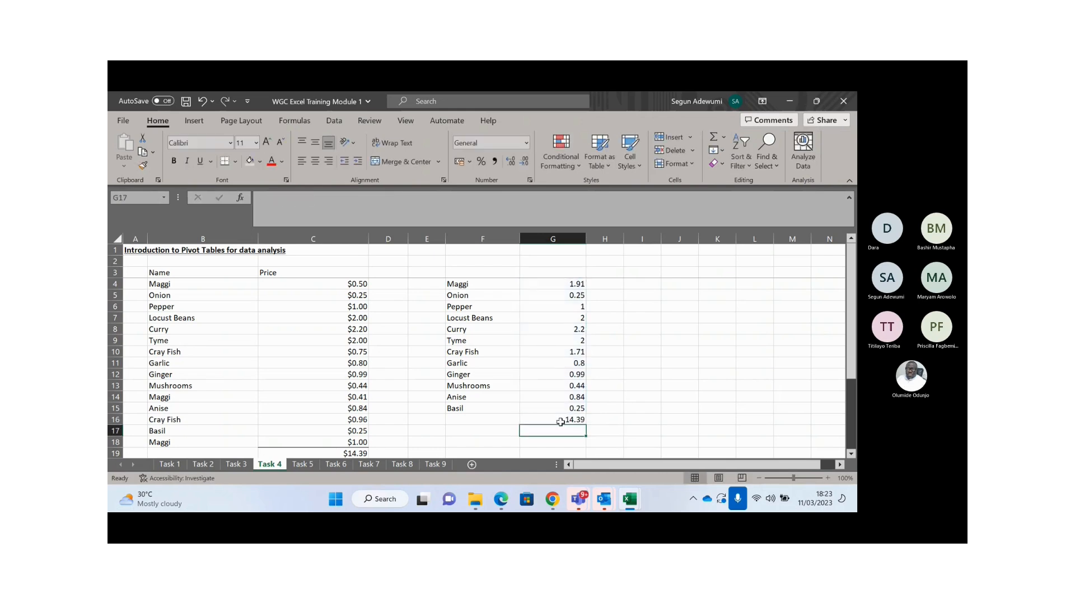
pyautogui.click(339, 454)
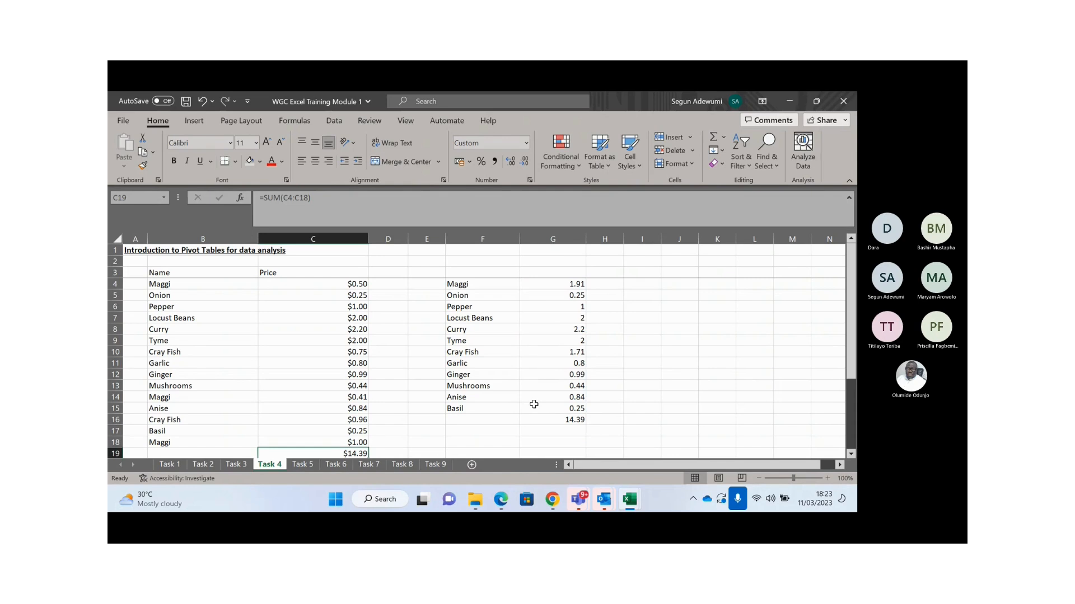
pyautogui.click(552, 419)
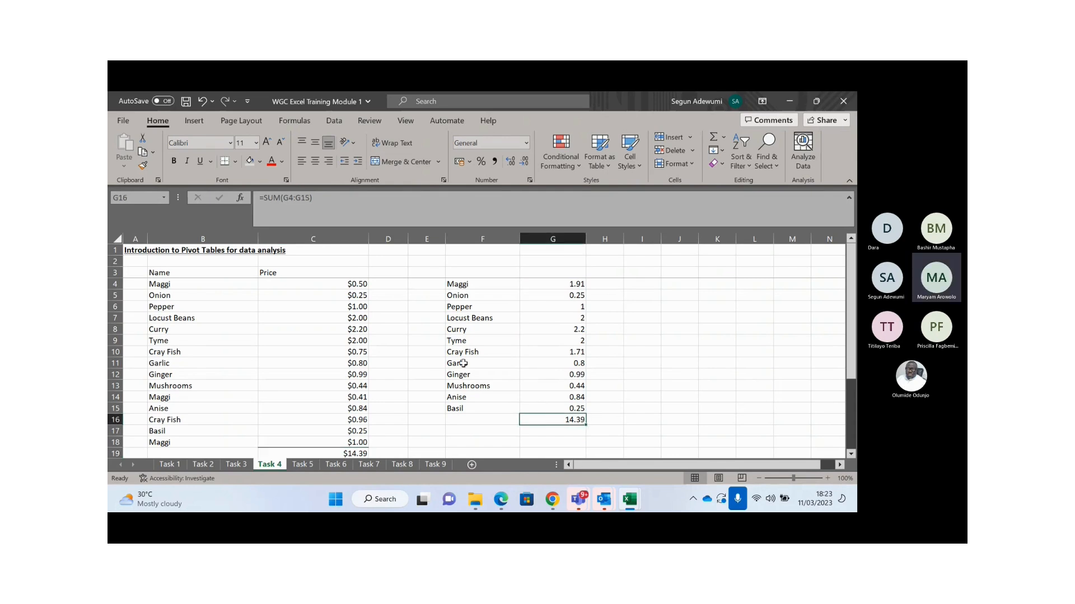
pyautogui.click(489, 333)
pyautogui.press('Up')
pyautogui.press('Up')
pyautogui.press('Up')
pyautogui.press('Up')
pyautogui.press('Up')
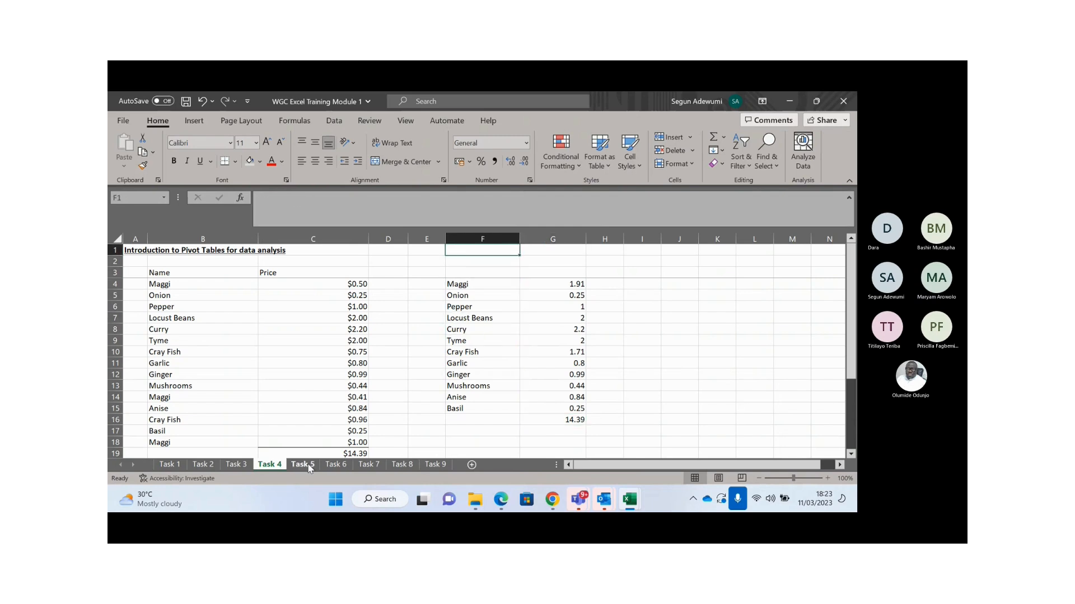
pyautogui.click(303, 464)
pyautogui.click(294, 324)
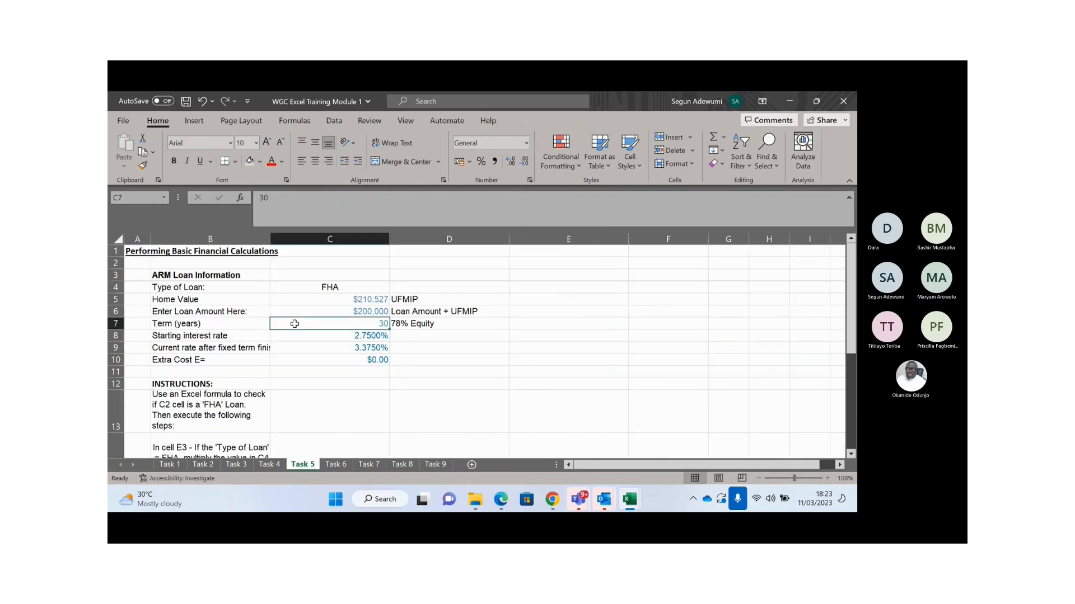
pyautogui.press('Left')
pyautogui.press('Left')
pyautogui.press('Down')
pyautogui.press('Down')
pyautogui.press('Down')
pyautogui.press('Down')
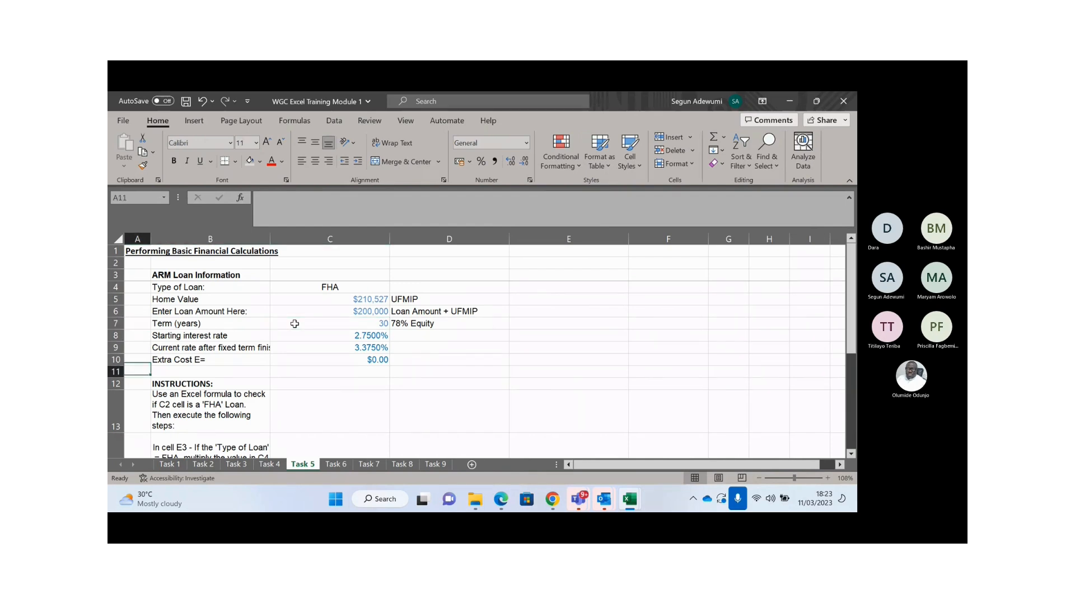
pyautogui.press('Down')
pyautogui.press('Down')
pyautogui.press('Down')
pyautogui.press('Down')
pyautogui.press('Down')
pyautogui.press('Down')
pyautogui.press('Down')
pyautogui.press('Down')
pyautogui.hotkey('ctrl', 'Home')
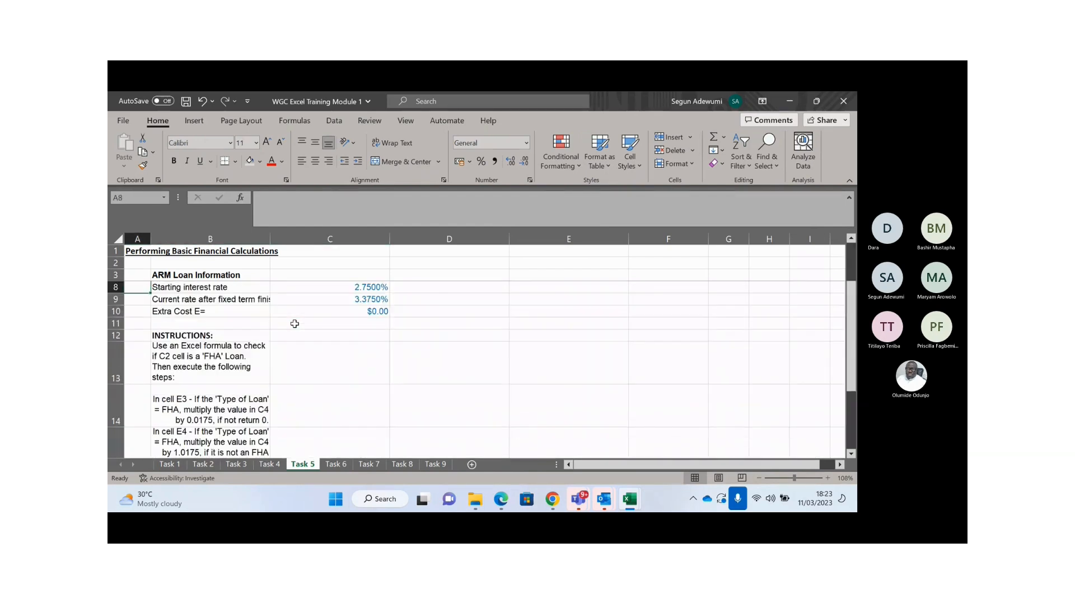
pyautogui.press('Down')
pyautogui.press('Down')
pyautogui.press('Right')
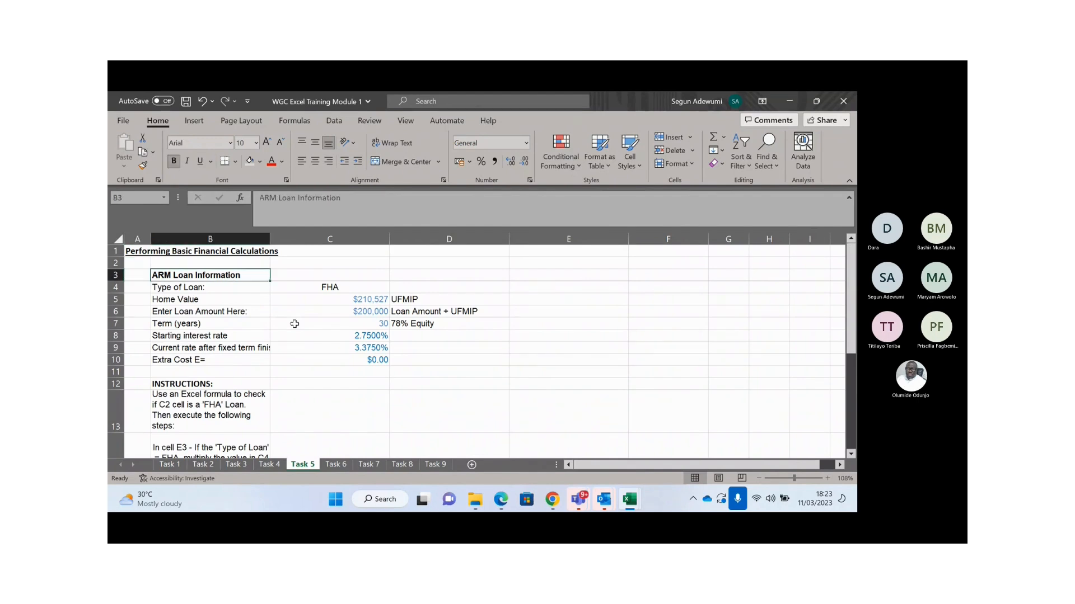
pyautogui.press('Up')
pyautogui.press('Up')
pyautogui.press('Left')
pyautogui.press('Right')
pyautogui.press('Down')
pyautogui.press('Down')
pyautogui.press('Down')
pyautogui.press('Down')
pyautogui.press('Down')
pyautogui.press('Down')
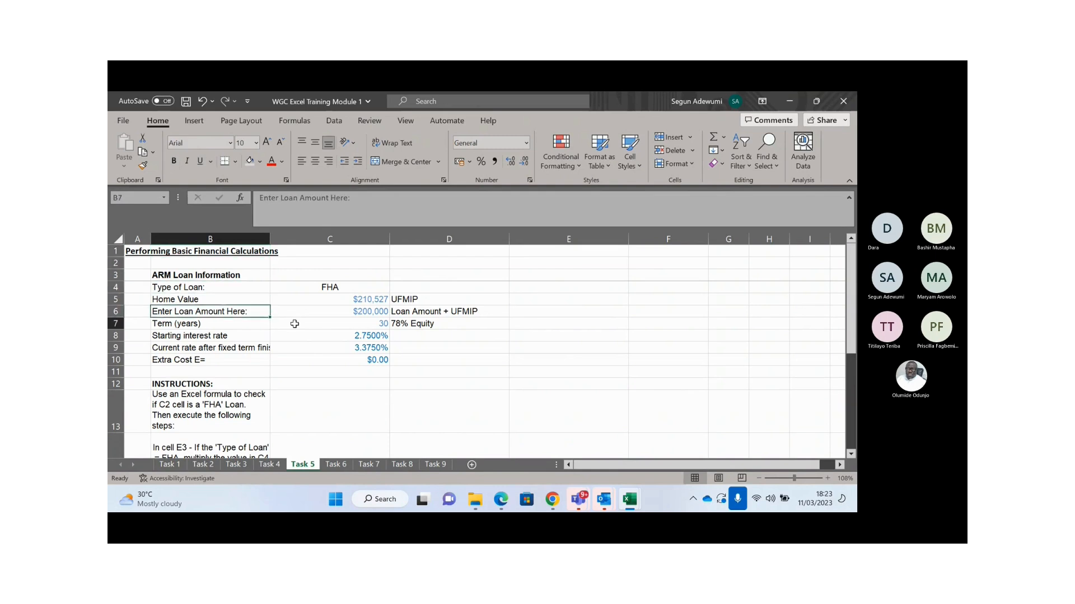
pyautogui.press('Down')
pyautogui.press('Down')
pyautogui.press('Down')
pyautogui.press('Down')
pyautogui.press('Down')
pyautogui.press('Down')
pyautogui.press('Down')
pyautogui.press('Down')
pyautogui.press('Up')
pyautogui.press('Up')
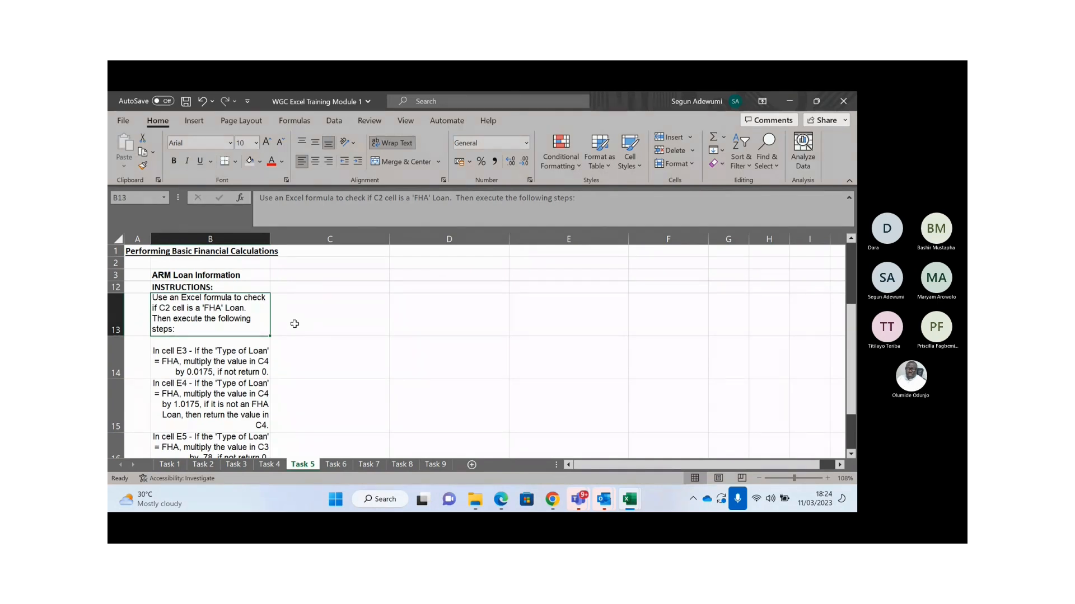
pyautogui.press('Up')
pyautogui.press('Up')
pyautogui.press('Up')
pyautogui.press('Up')
pyautogui.press('Up')
pyautogui.press('Up')
pyautogui.press('Up')
pyautogui.press('Up')
pyautogui.press('Up')
pyautogui.press('Up')
pyautogui.press('Up')
pyautogui.press('Up')
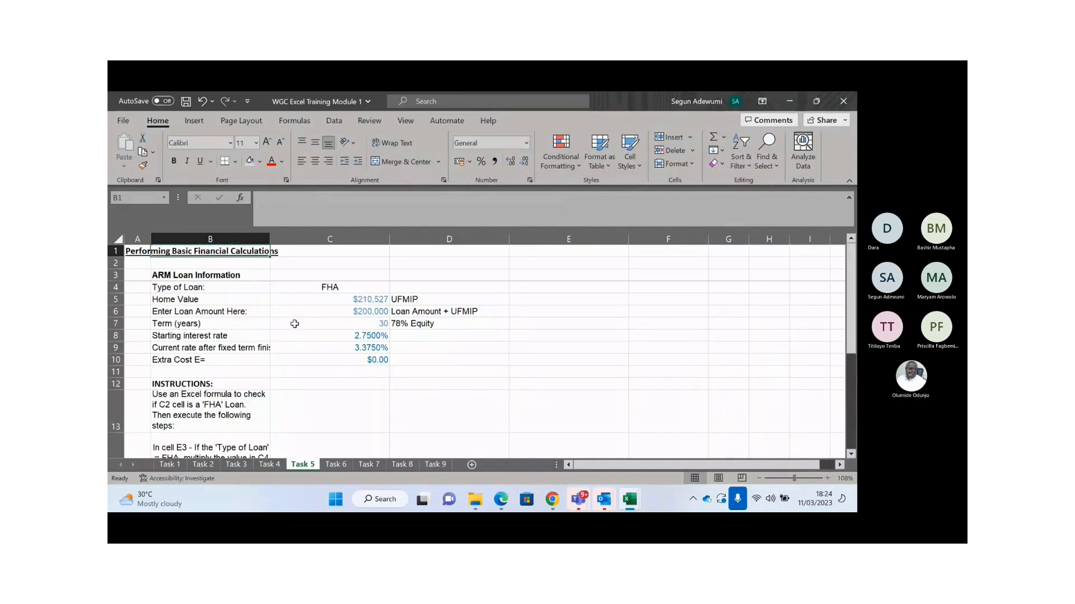
pyautogui.press('Right')
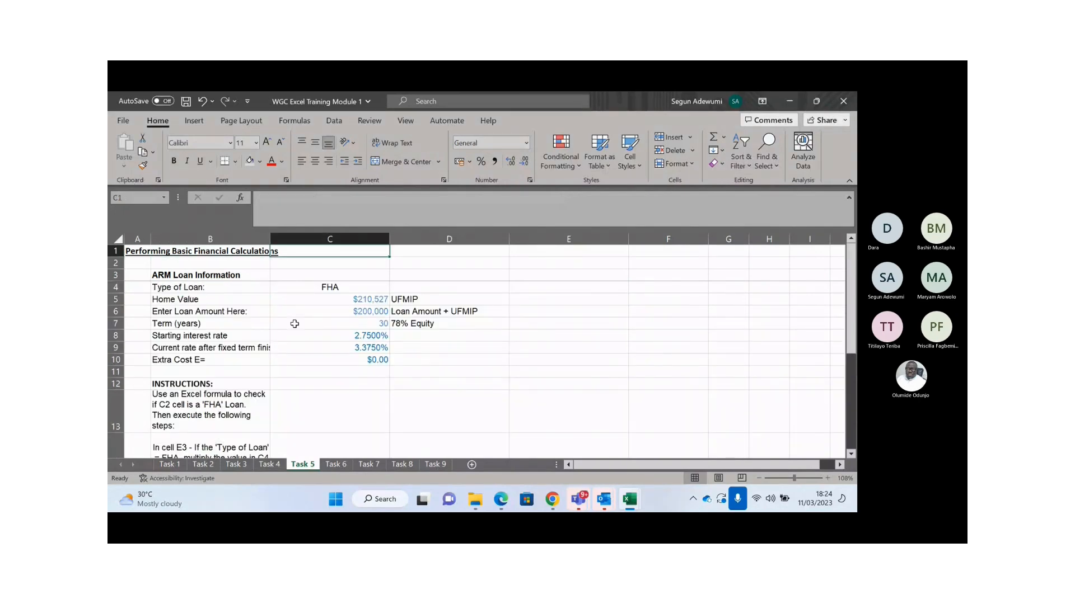
pyautogui.press('Down')
pyautogui.press('Down')
pyautogui.press('Down')
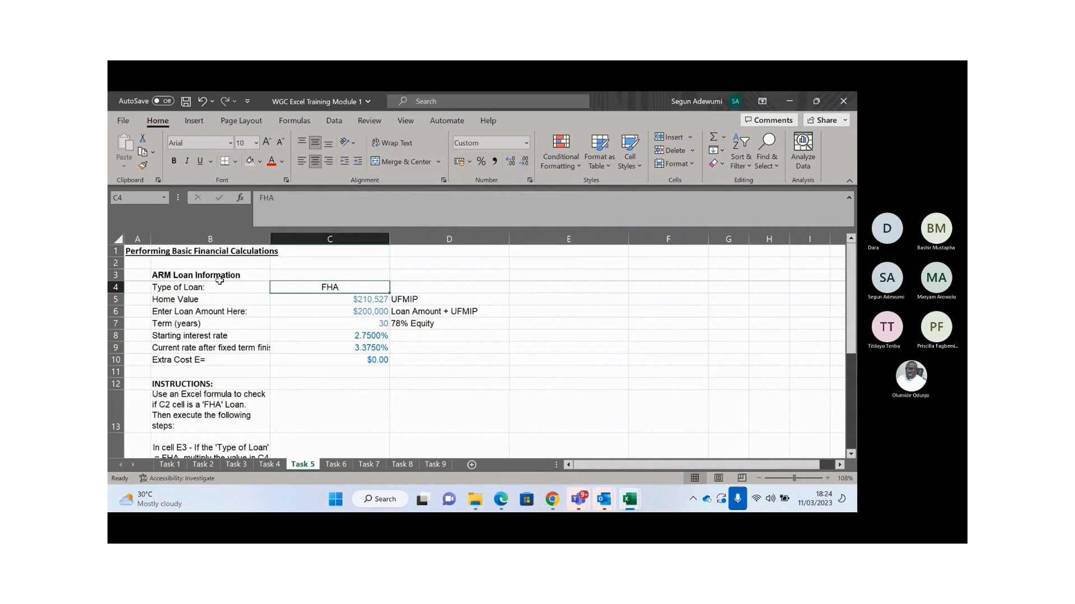
pyautogui.click(205, 442)
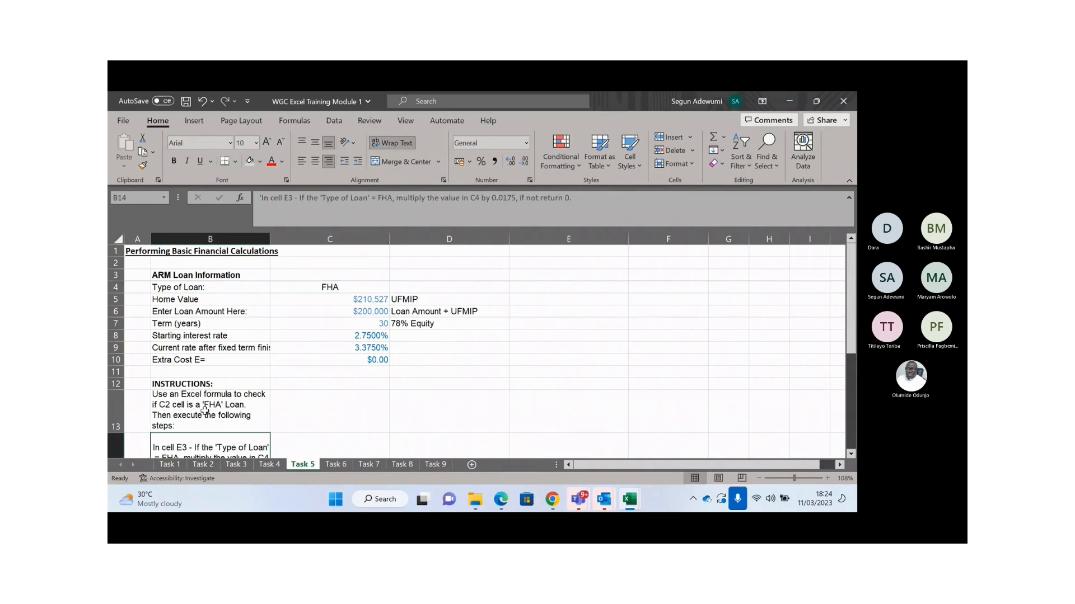
pyautogui.click(209, 417)
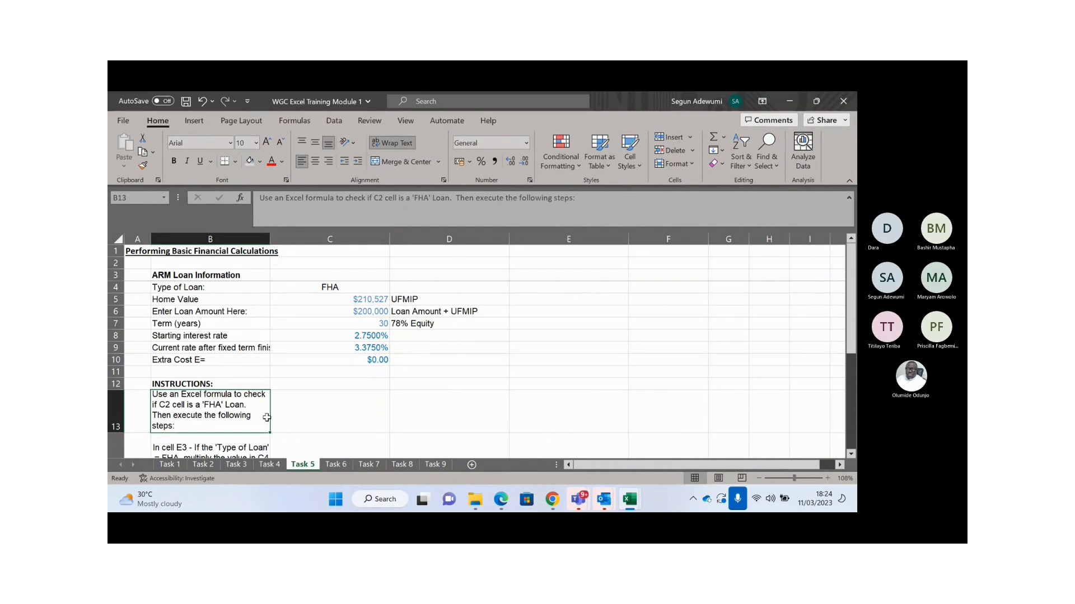
pyautogui.click(339, 287)
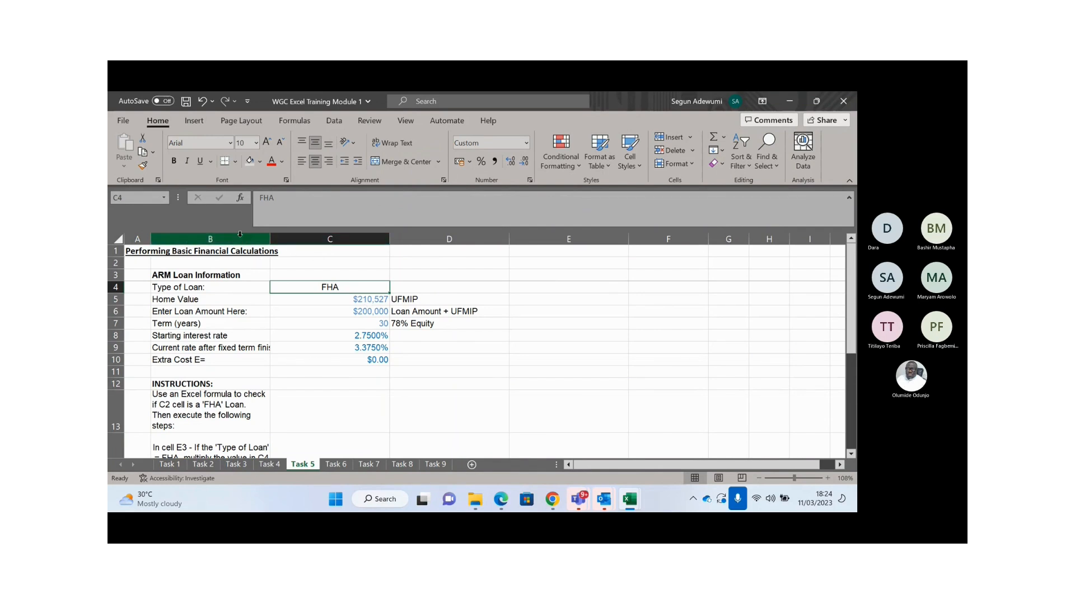
pyautogui.click(181, 406)
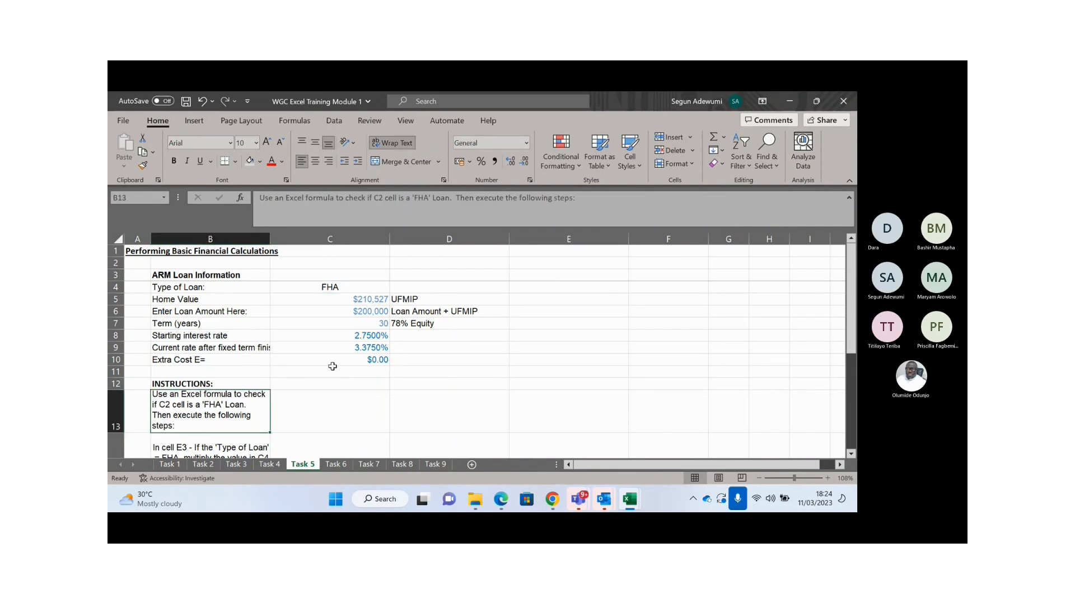
pyautogui.click(344, 287)
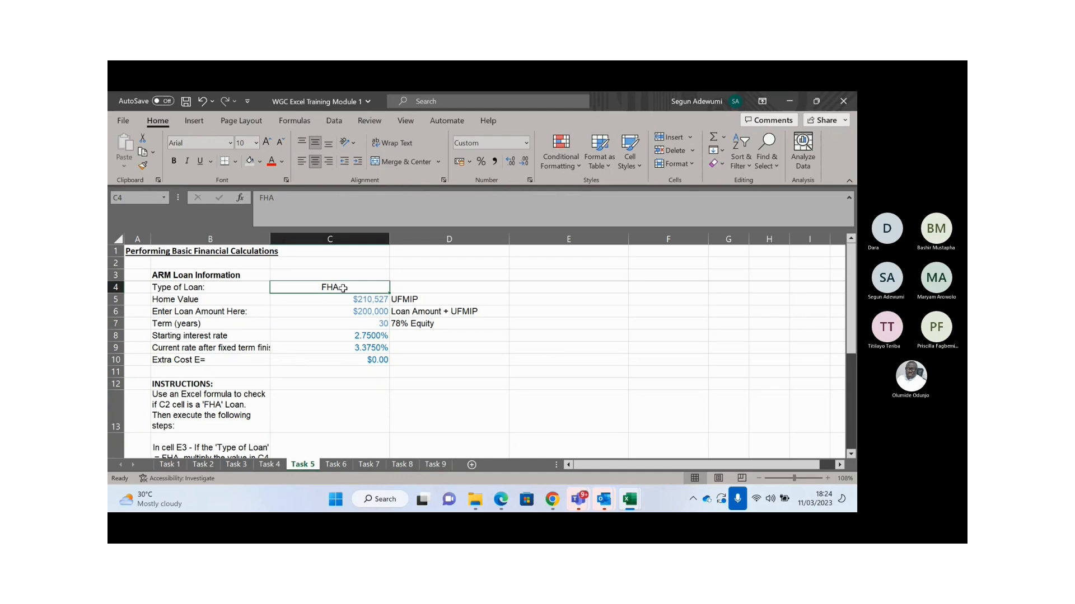
pyautogui.press('Down')
pyautogui.press('Down')
pyautogui.press('Down')
pyautogui.press('Down')
pyautogui.press('Down')
pyautogui.press('Down')
pyautogui.press('Down')
pyautogui.press('Down')
pyautogui.press('Down')
pyautogui.press('Down')
pyautogui.press('Down')
pyautogui.press('Down')
pyautogui.press('Down')
pyautogui.press('Down')
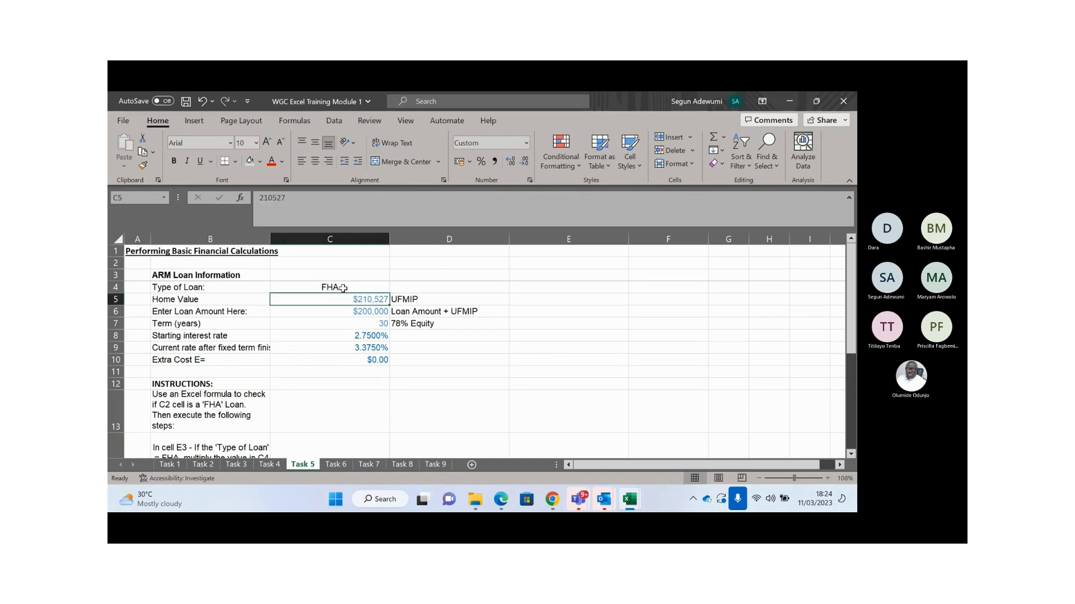
pyautogui.press('Up')
pyautogui.press('Up')
pyautogui.press('Up')
pyautogui.press('Up')
pyautogui.press('Up')
pyautogui.press('Up')
pyautogui.press('Up')
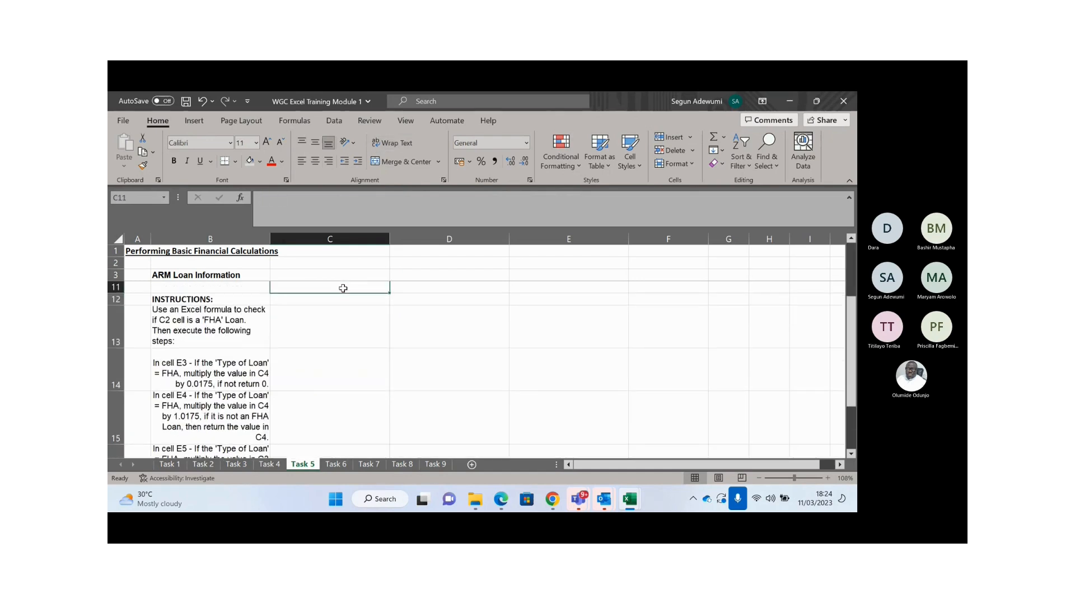
pyautogui.click(194, 362)
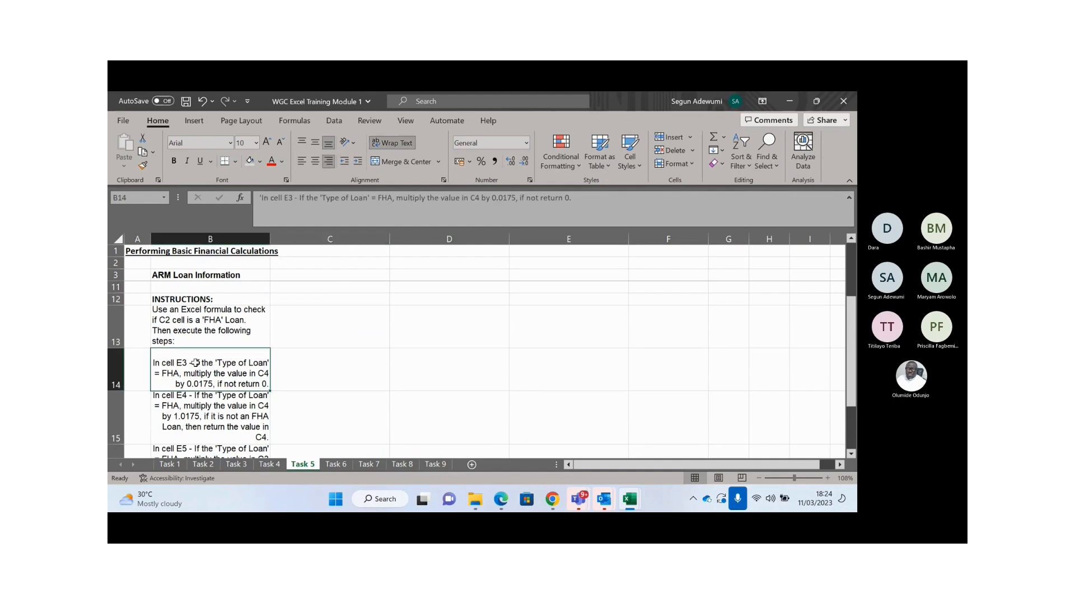
pyautogui.click(322, 275)
pyautogui.press('Up')
pyautogui.press('Up')
pyautogui.press('Right')
pyautogui.press('Right')
pyautogui.press('Right')
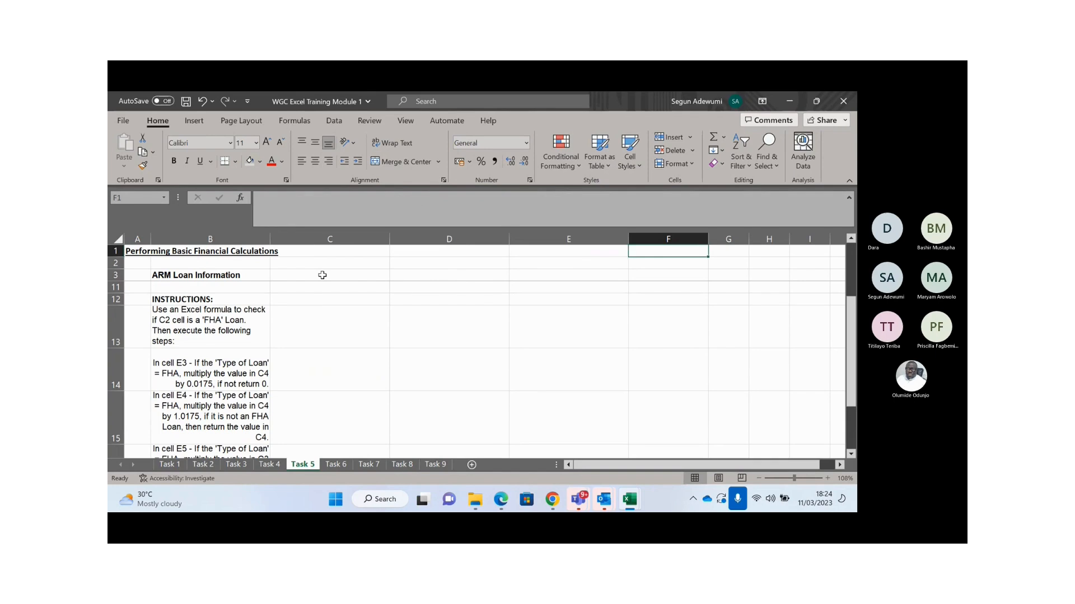
pyautogui.press('Left')
pyautogui.press('Left')
pyautogui.press('Left')
pyautogui.press('Left')
pyautogui.press('Left')
pyautogui.press('Down')
pyautogui.press('Down')
pyautogui.press('Down')
pyautogui.press('Down')
pyautogui.press('Down')
pyautogui.press('Down')
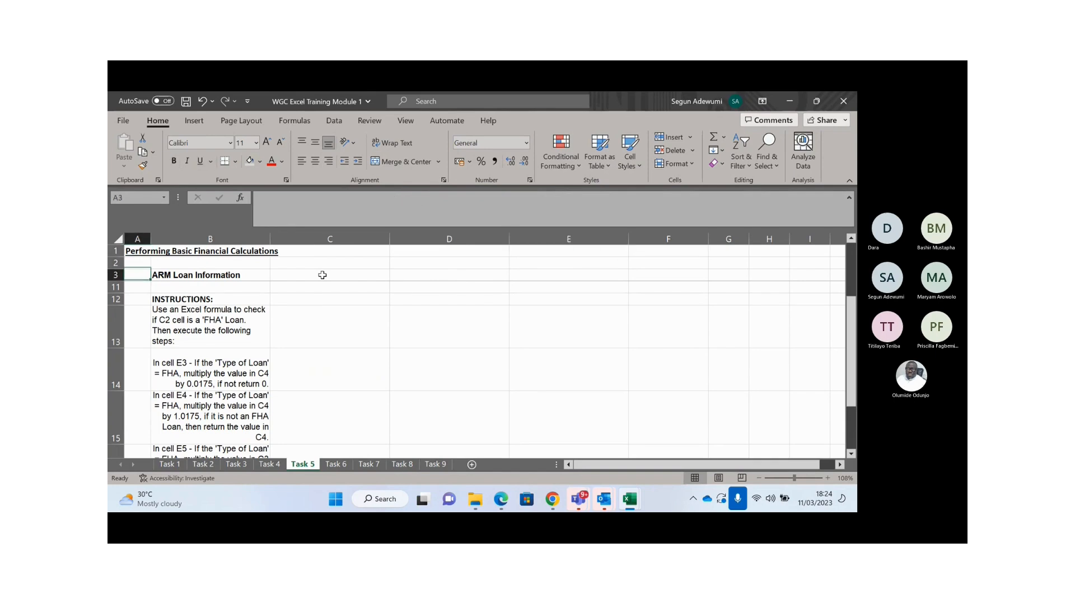
pyautogui.press('Right')
pyautogui.press('Right')
pyautogui.press('Right')
pyautogui.press('Right')
pyautogui.press('Right')
pyautogui.press('Left')
pyautogui.press('Up')
pyautogui.press('Up')
pyautogui.press('Down')
pyautogui.press('Down')
pyautogui.press('Down')
pyautogui.press('Down')
pyautogui.press('Down')
pyautogui.press('Down')
pyautogui.press('Down')
pyautogui.press('Down')
pyautogui.press('Down')
pyautogui.press('Down')
pyautogui.press('Down')
pyautogui.press('Down')
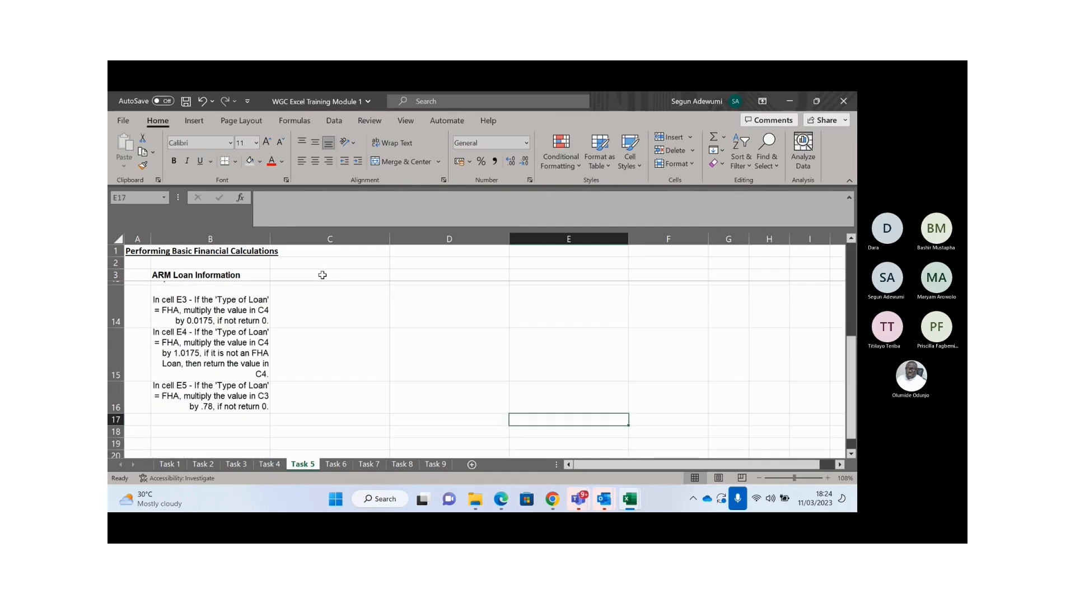
pyautogui.click(188, 299)
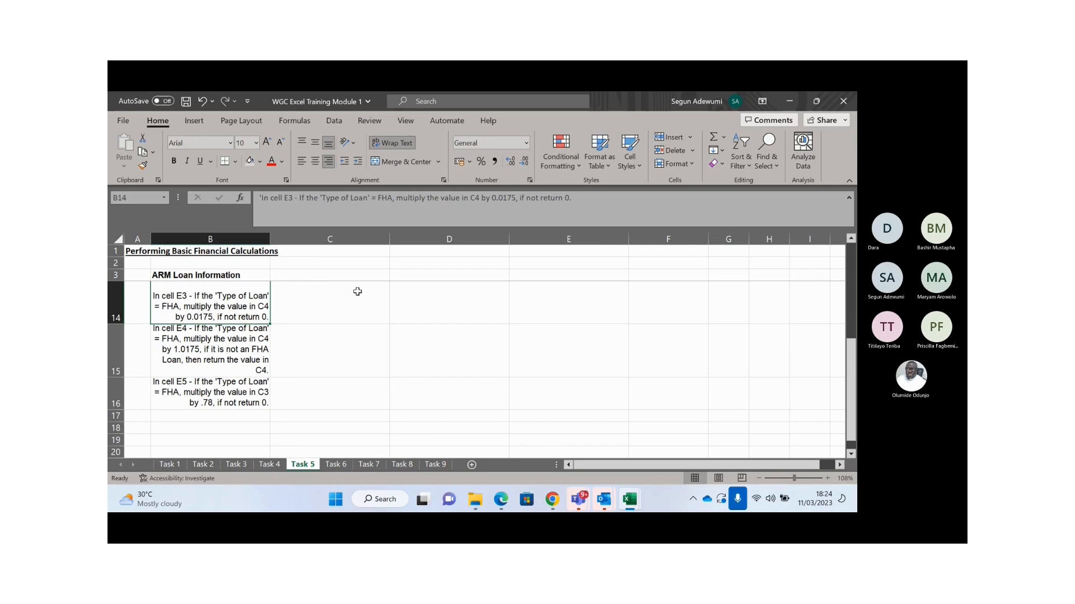
pyautogui.click(436, 302)
pyautogui.press('Up')
pyautogui.press('Up')
pyautogui.press('Up')
pyautogui.press('Up')
pyautogui.press('Up')
pyautogui.press('Up')
pyautogui.press('Up')
pyautogui.press('Up')
pyautogui.press('Up')
pyautogui.press('Up')
pyautogui.press('Up')
pyautogui.press('Up')
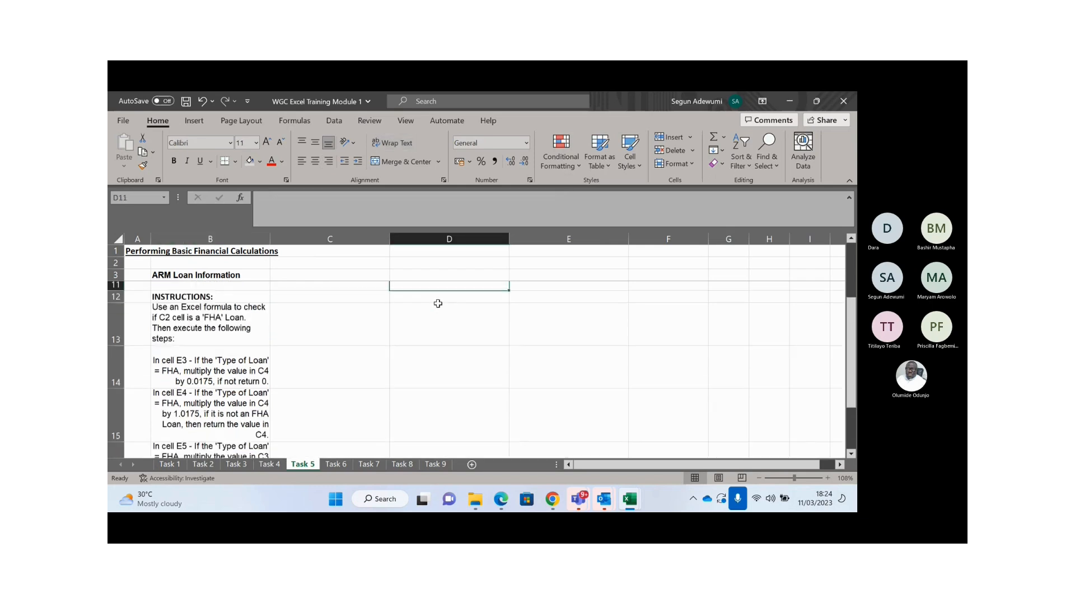
pyautogui.press('Down')
pyautogui.press('Down')
pyautogui.press('Down')
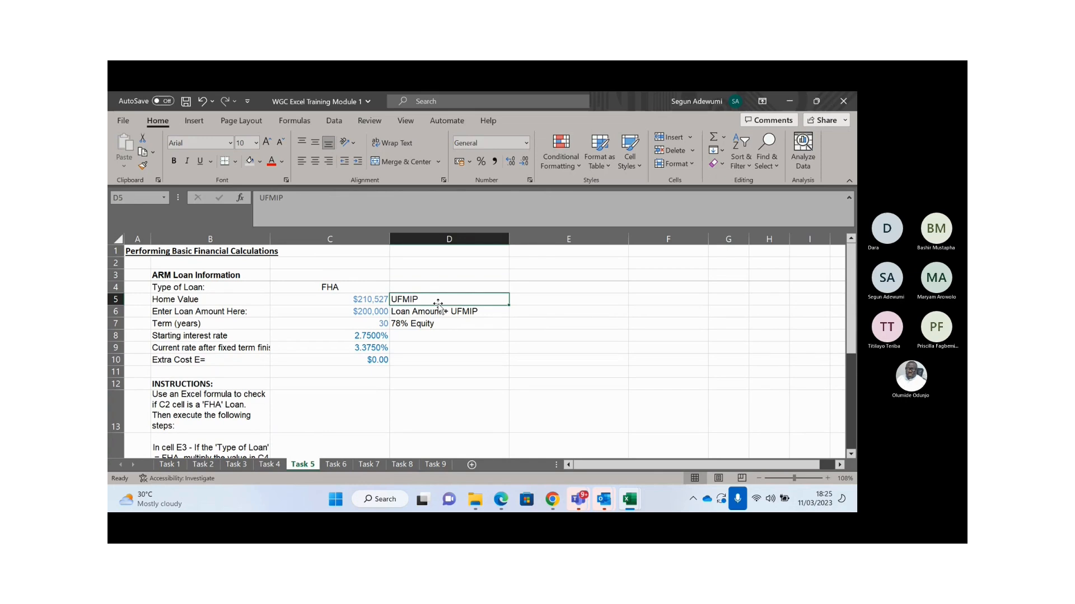
pyautogui.press('Up')
pyautogui.press('Left')
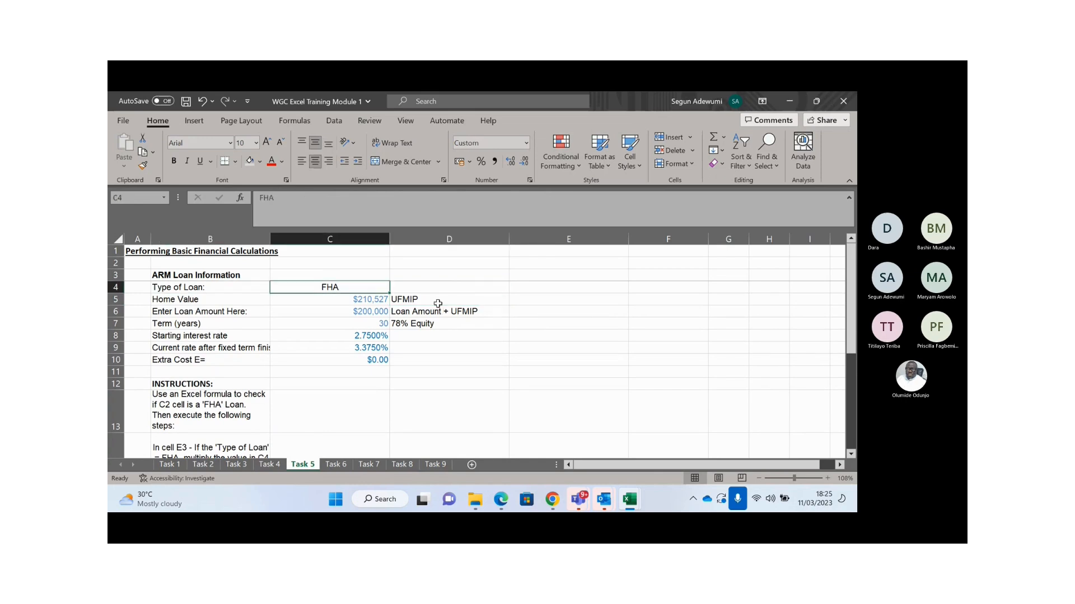
pyautogui.press('Down')
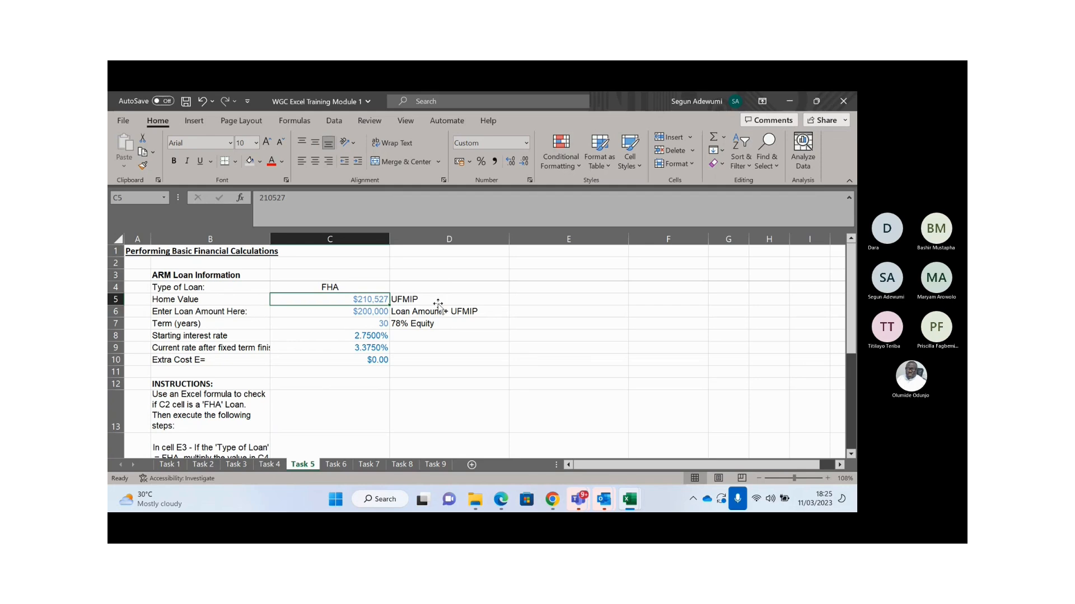
pyautogui.press('Right')
pyautogui.press('Right')
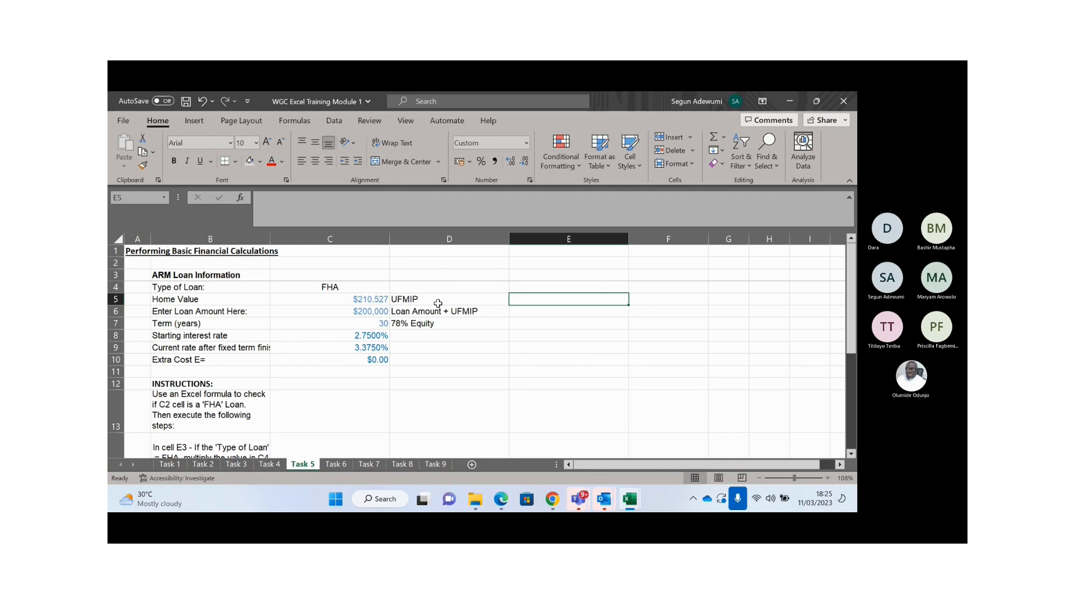
# - Enter =C4="FHA" in E5, which returns TRUE
pyautogui.write('=')
pyautogui.click(360, 288)
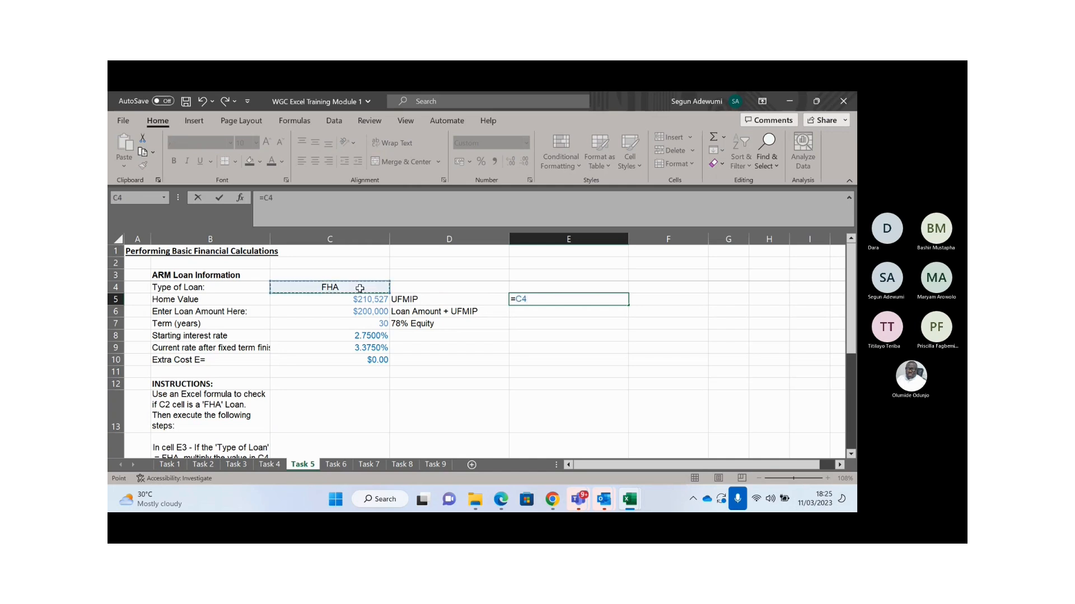
pyautogui.write('=')
pyautogui.click(281, 200)
pyautogui.write('FHA')
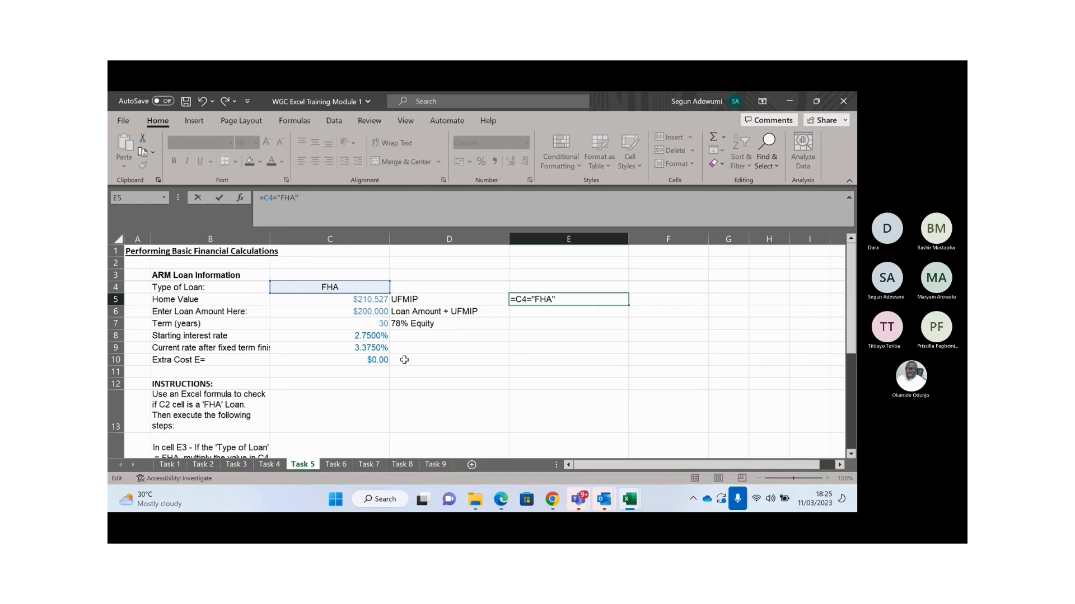
pyautogui.press('Return')
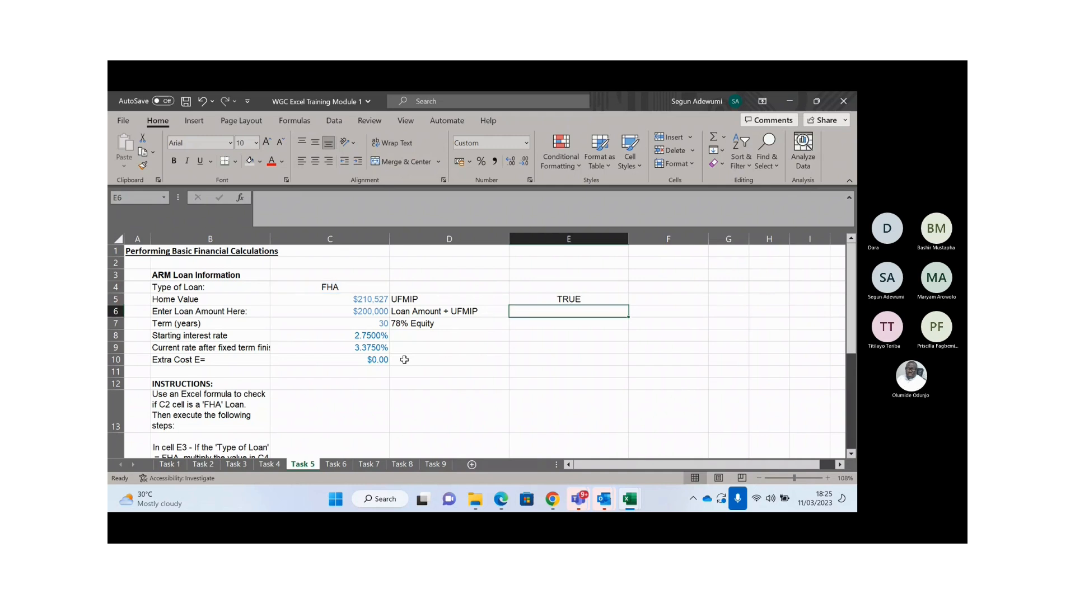
# - Switch C4 to FHB to see the test turn FALSE, then restore FHA
pyautogui.click(347, 287)
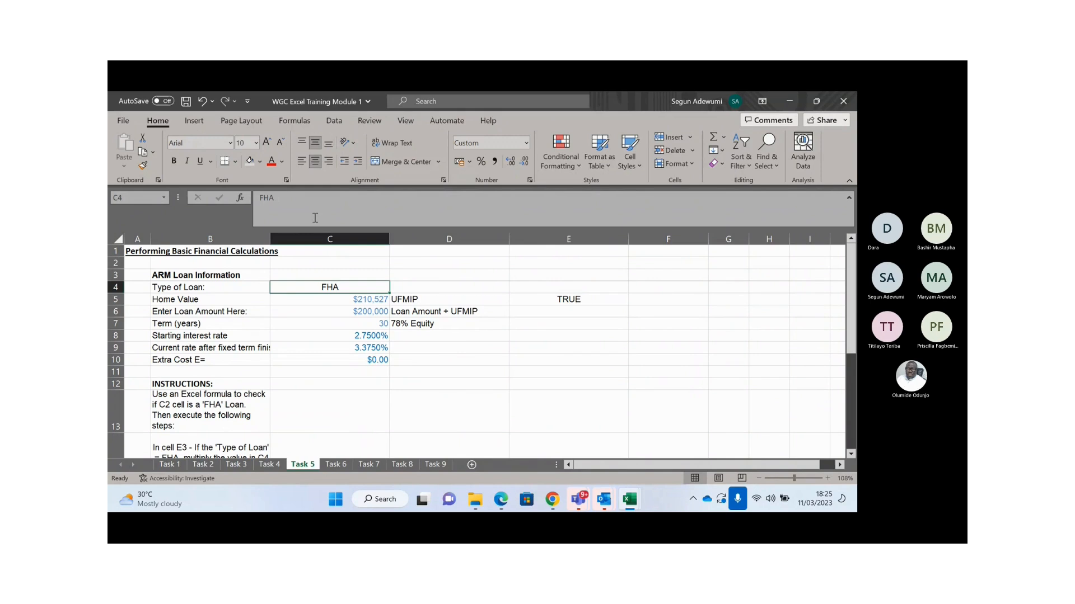
pyautogui.click(315, 218)
pyautogui.press('BackSpace')
pyautogui.write('B')
pyautogui.press('Return')
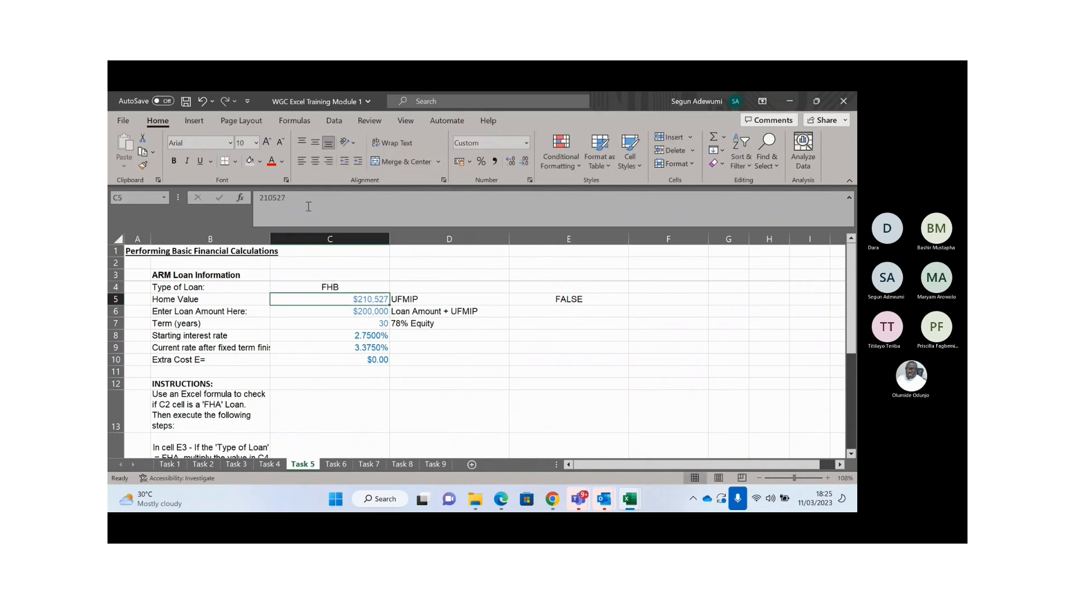
pyautogui.press('Up')
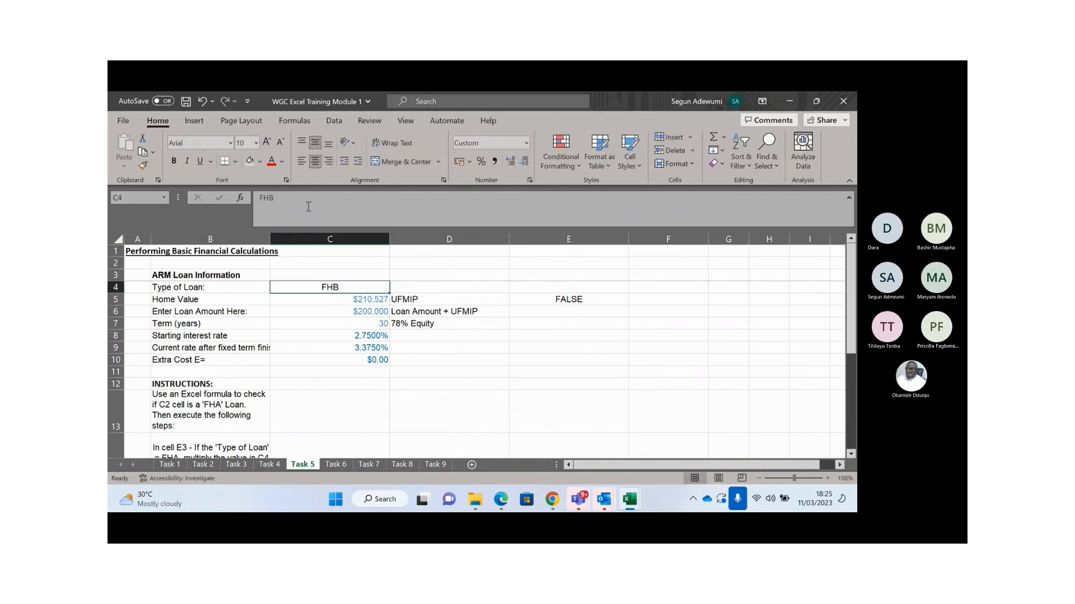
pyautogui.click(308, 207)
pyautogui.press('BackSpace')
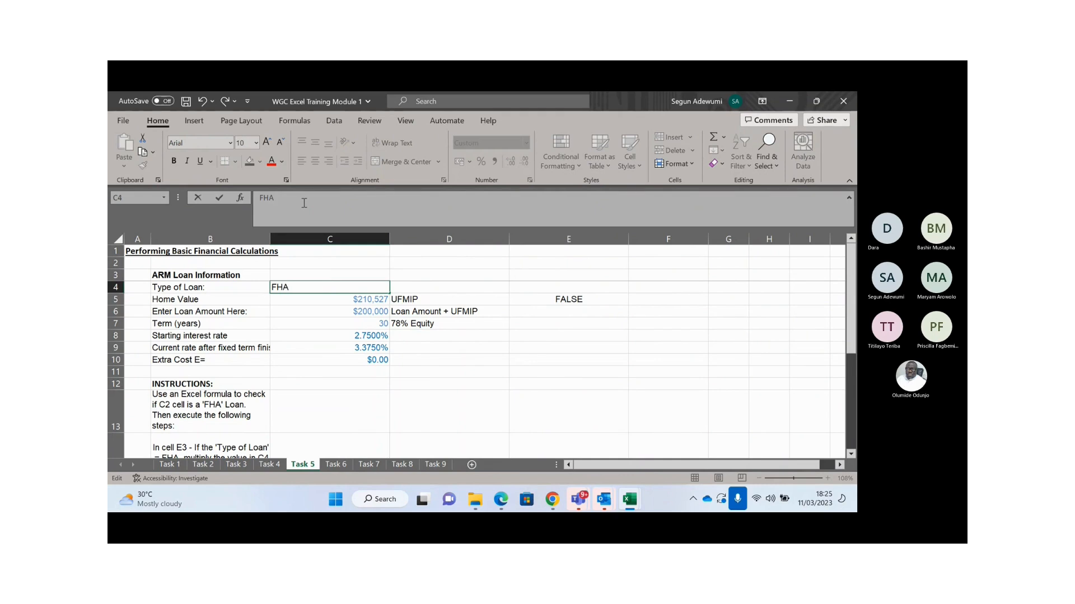
pyautogui.press('Return')
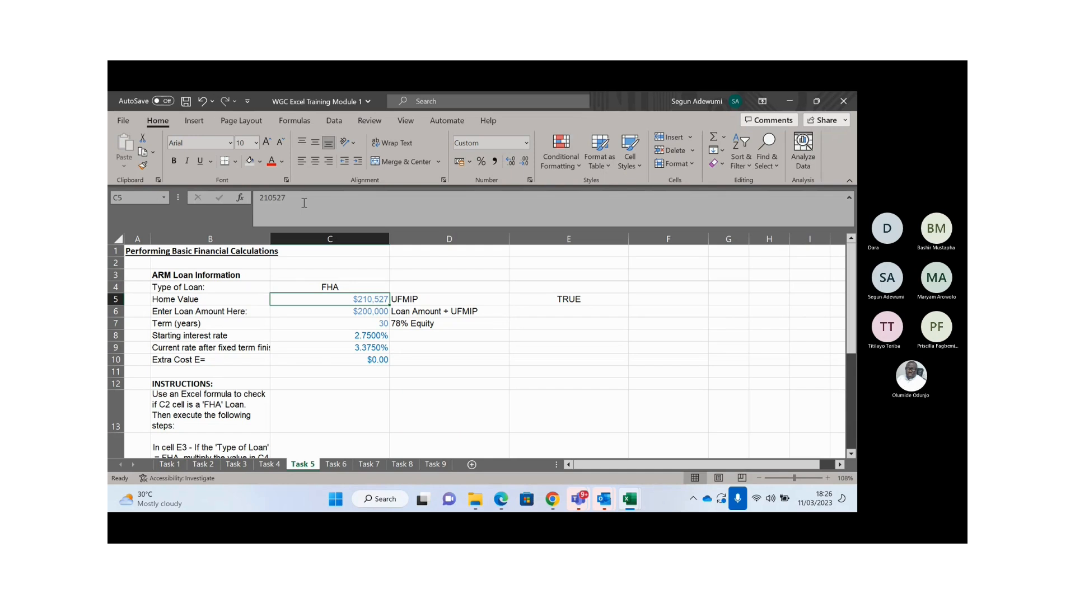
# - Clear the test from E5 and start an =IF( formula there
pyautogui.press('Right')
pyautogui.press('Right')
pyautogui.press('Delete')
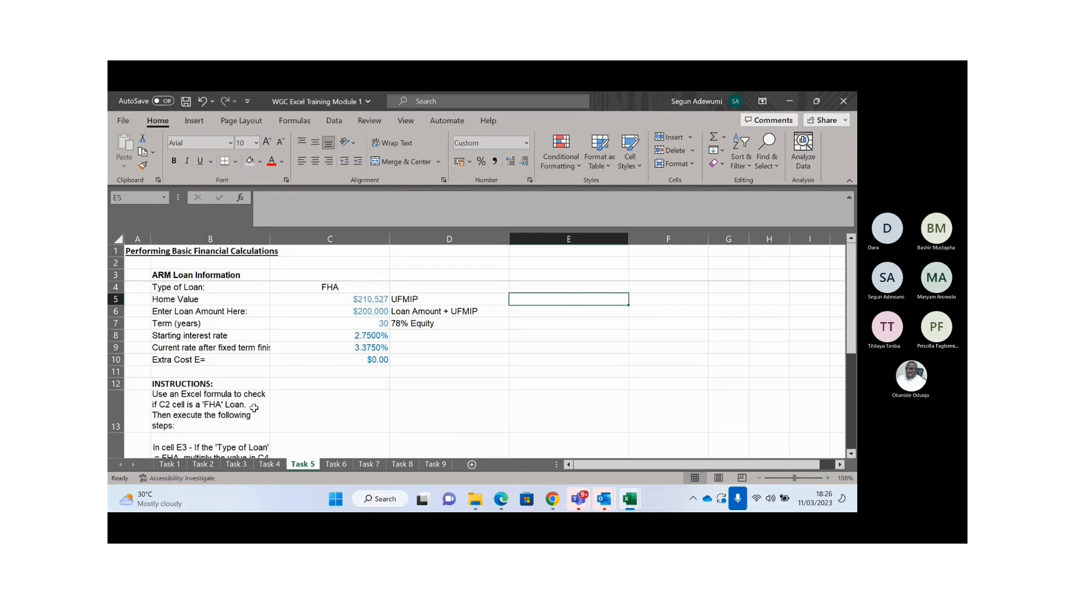
pyautogui.click(221, 407)
pyautogui.press('Down')
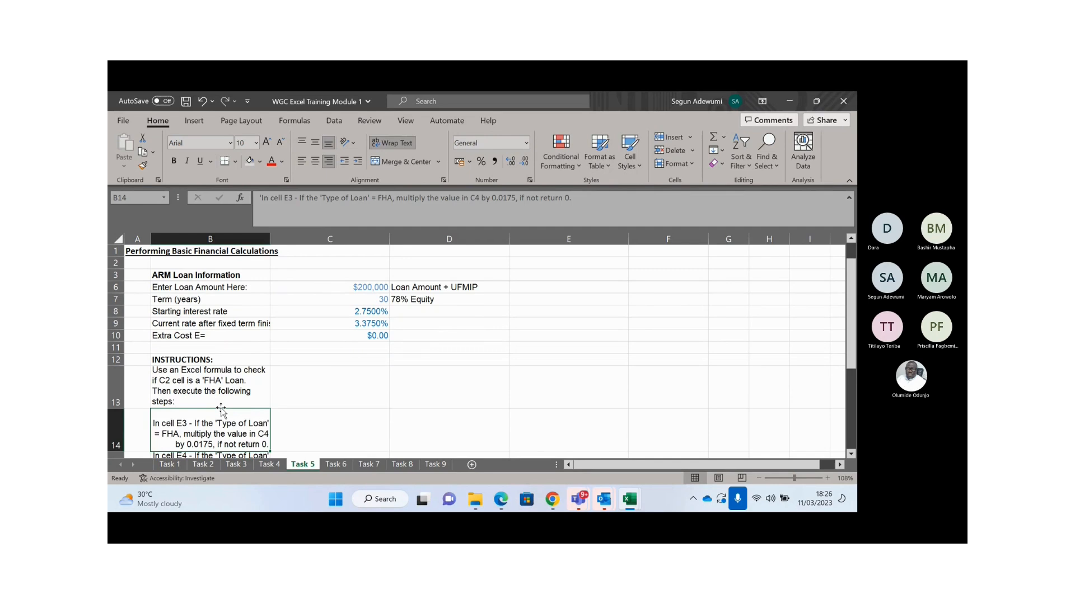
pyautogui.press('Up')
pyautogui.press('Up')
pyautogui.press('Up')
pyautogui.press('Up')
pyautogui.press('Up')
pyautogui.press('Up')
pyautogui.press('Up')
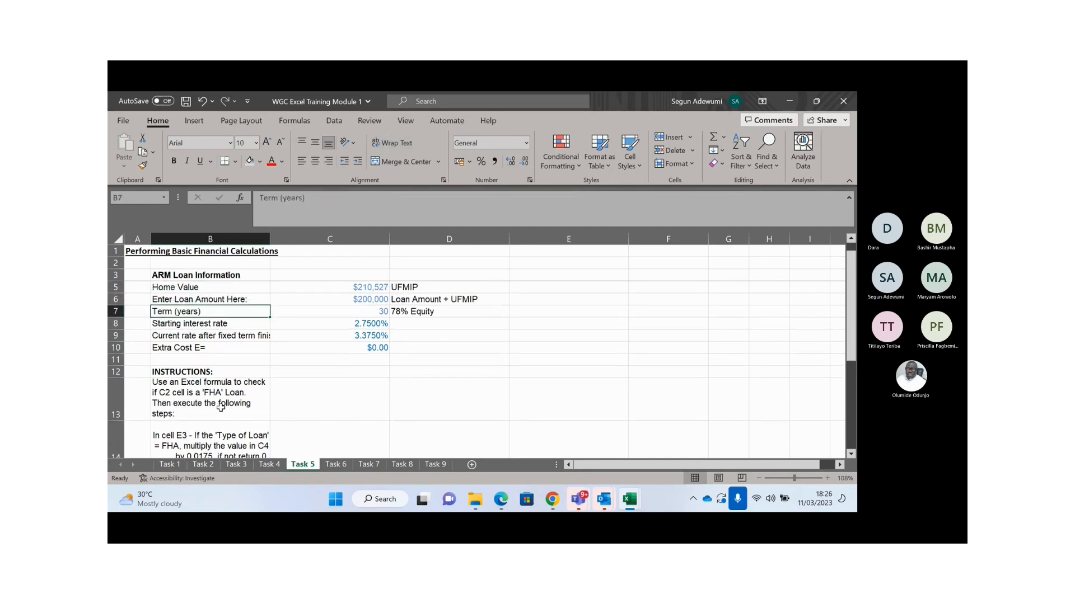
pyautogui.press('Up')
pyautogui.press('Up')
pyautogui.press('Up')
pyautogui.press('Up')
pyautogui.press('Down')
pyautogui.press('Up')
pyautogui.press('Down')
pyautogui.press('Down')
pyautogui.press('Right')
pyautogui.press('Right')
pyautogui.press('Right')
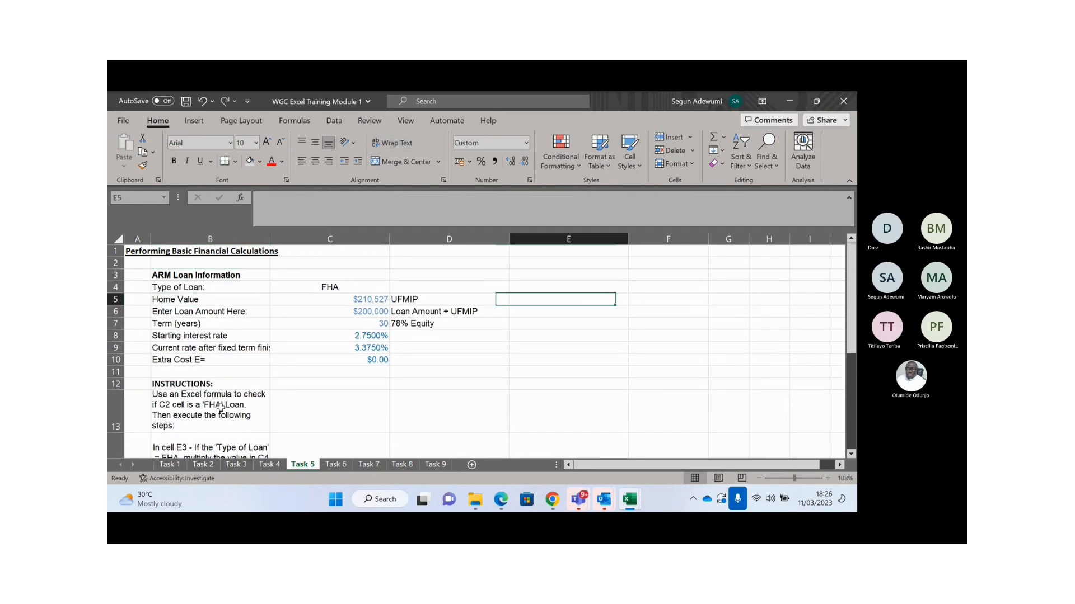
pyautogui.write('=if')
pyautogui.press('Tab')
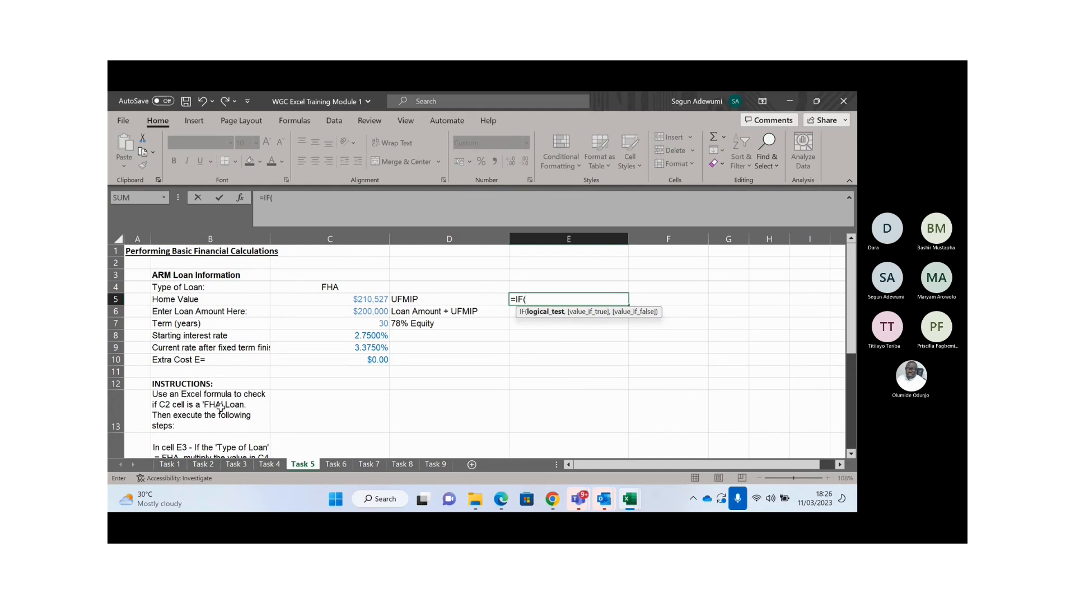
# - Add the condition C4="FHA" to E5's IF formula
pyautogui.click(329, 288)
pyautogui.write('=')
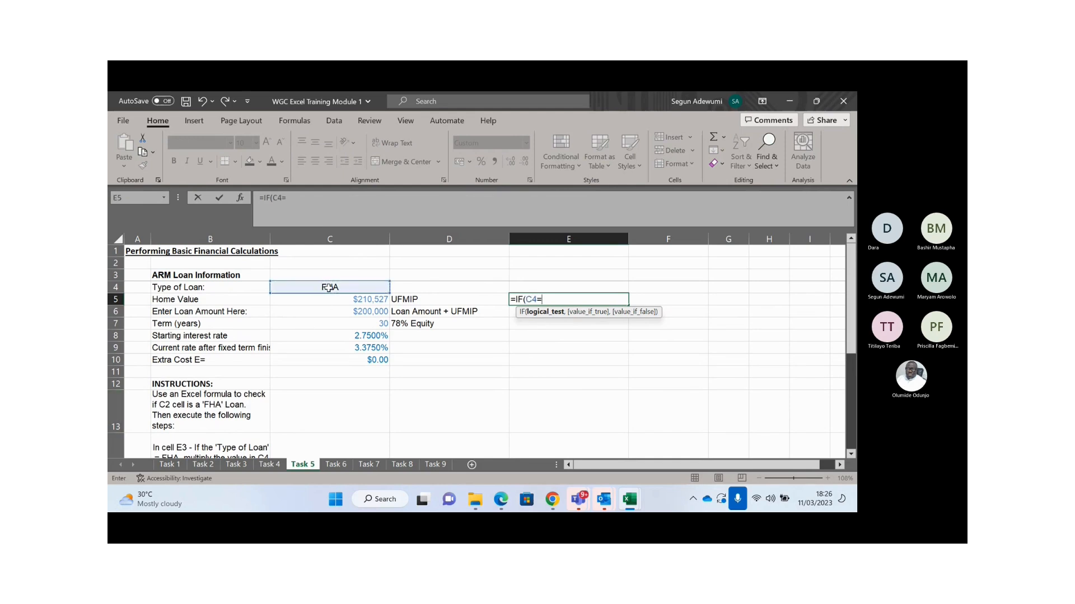
pyautogui.write('""')
pyautogui.click(290, 197)
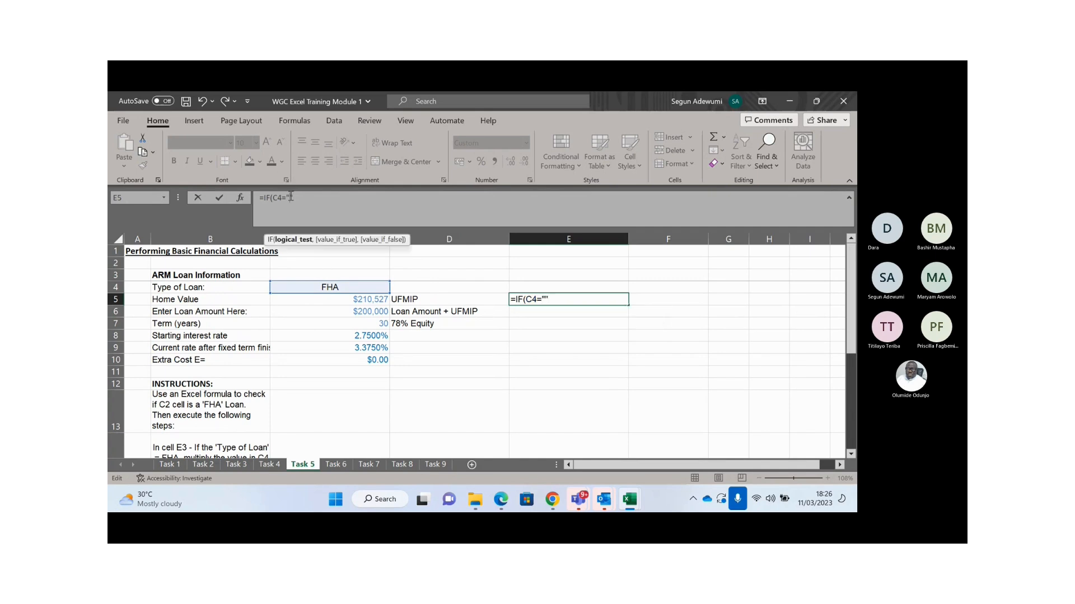
pyautogui.write('FHA",')
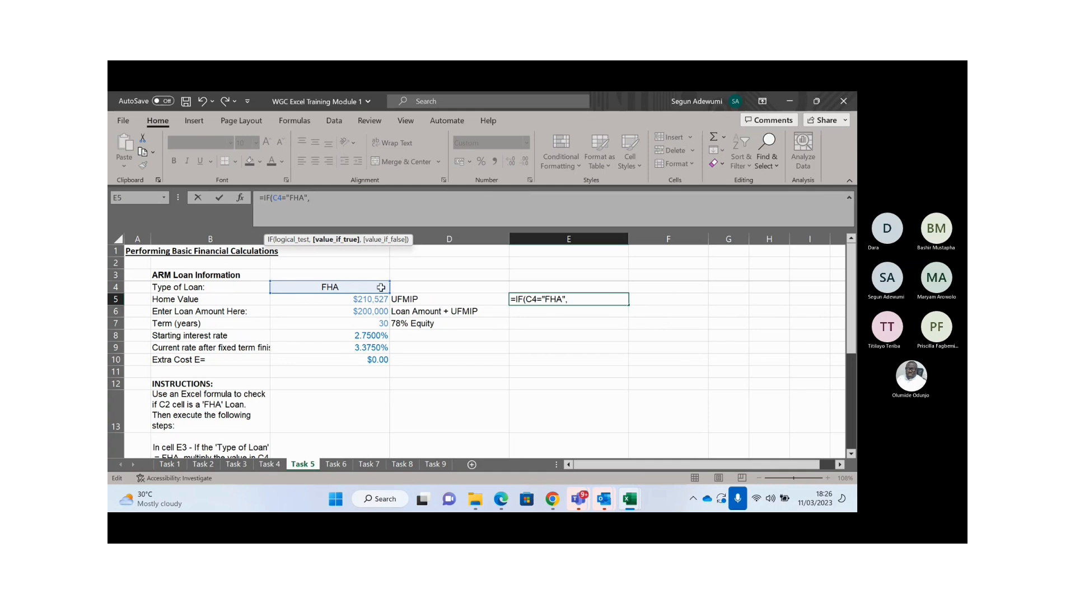
# - Finish with $C$5*0.0175 if true and 0 otherwise, giving $3,684
pyautogui.click(360, 298)
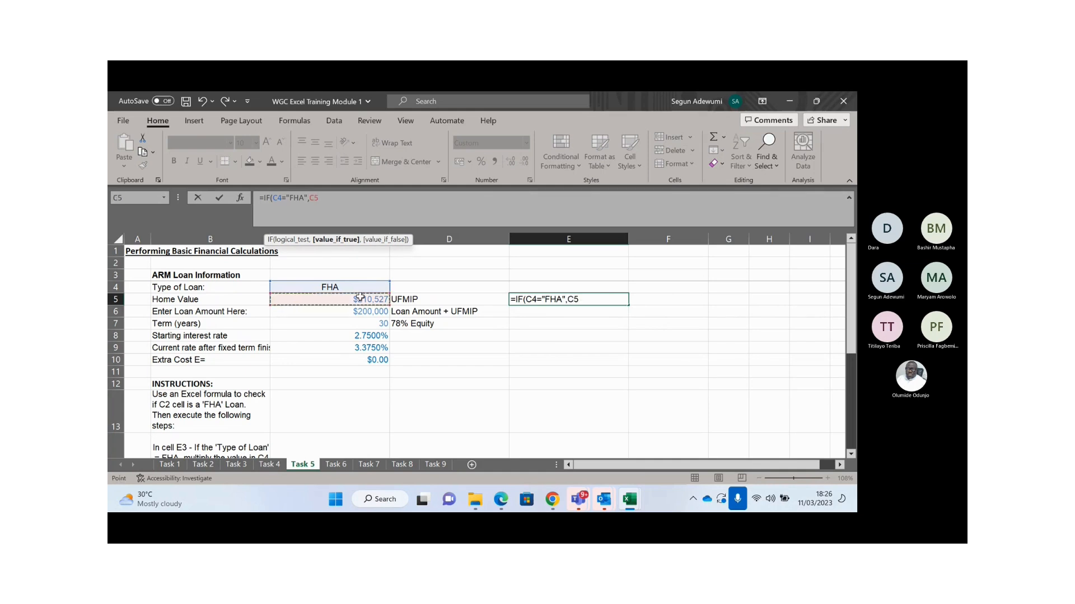
pyautogui.press('F4')
pyautogui.write('*')
pyautogui.moveTo(854, 317)
pyautogui.mouseDown()
pyautogui.moveTo(854, 332)
pyautogui.moveTo(854, 314)
pyautogui.mouseUp()
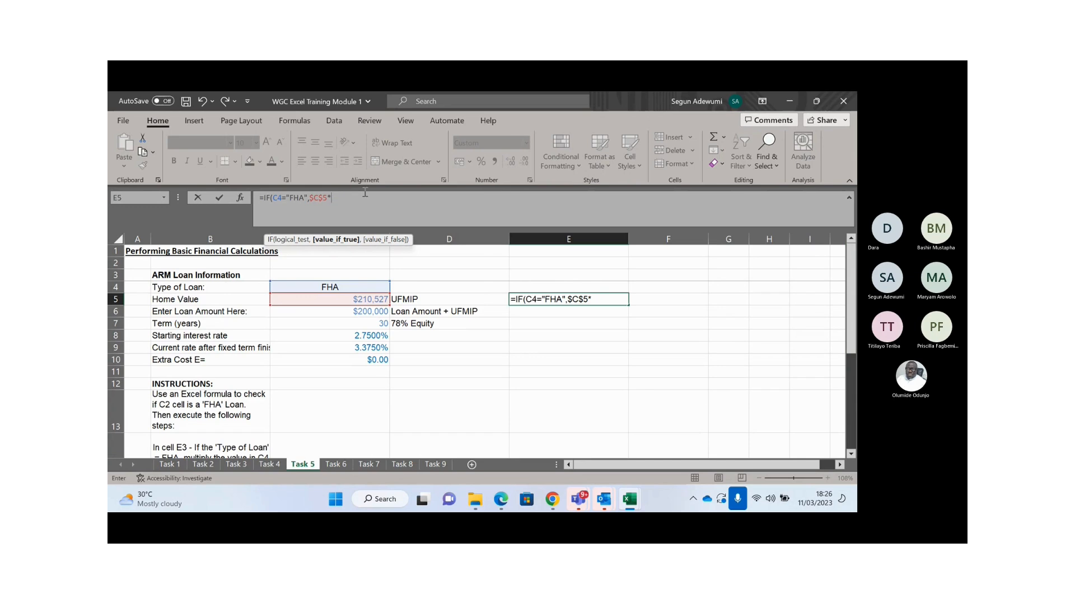
pyautogui.write('.0175)')
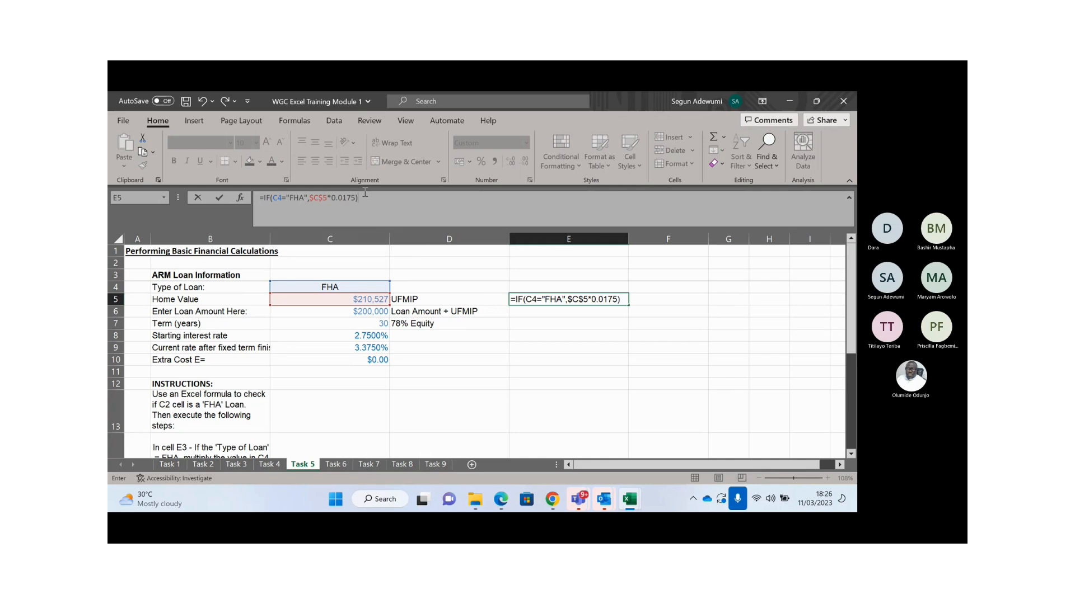
pyautogui.press('BackSpace')
pyautogui.write(',0')
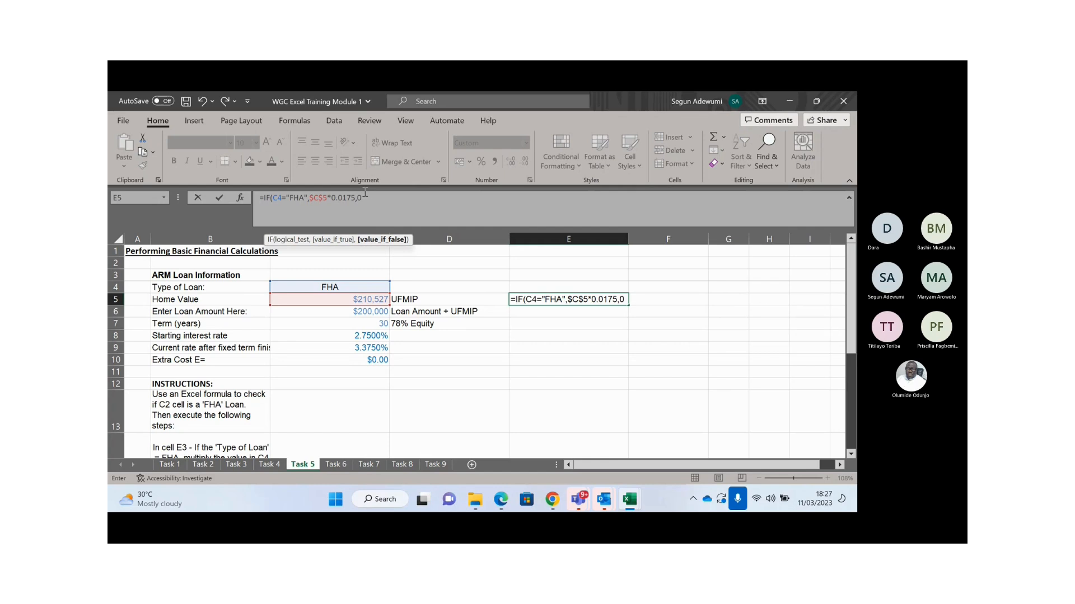
pyautogui.write(')')
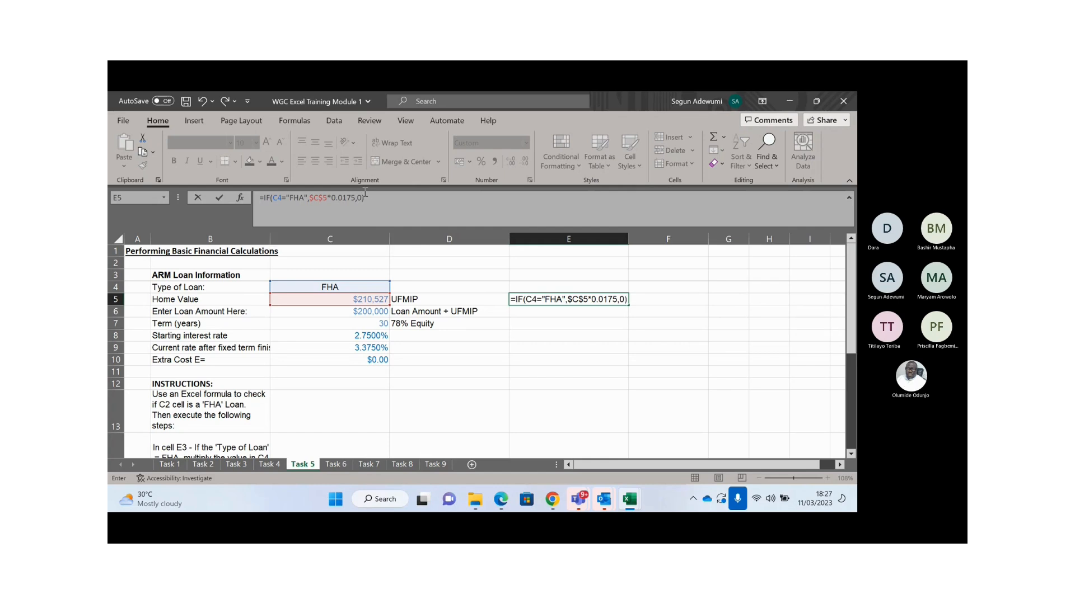
pyautogui.press('Return')
pyautogui.press('Up')
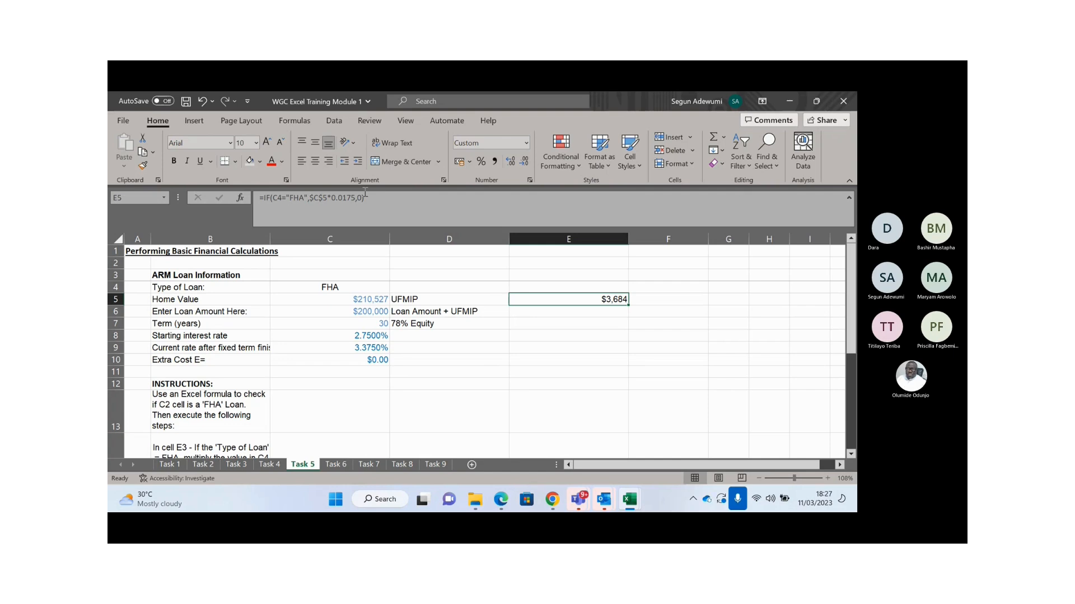
pyautogui.press('Down')
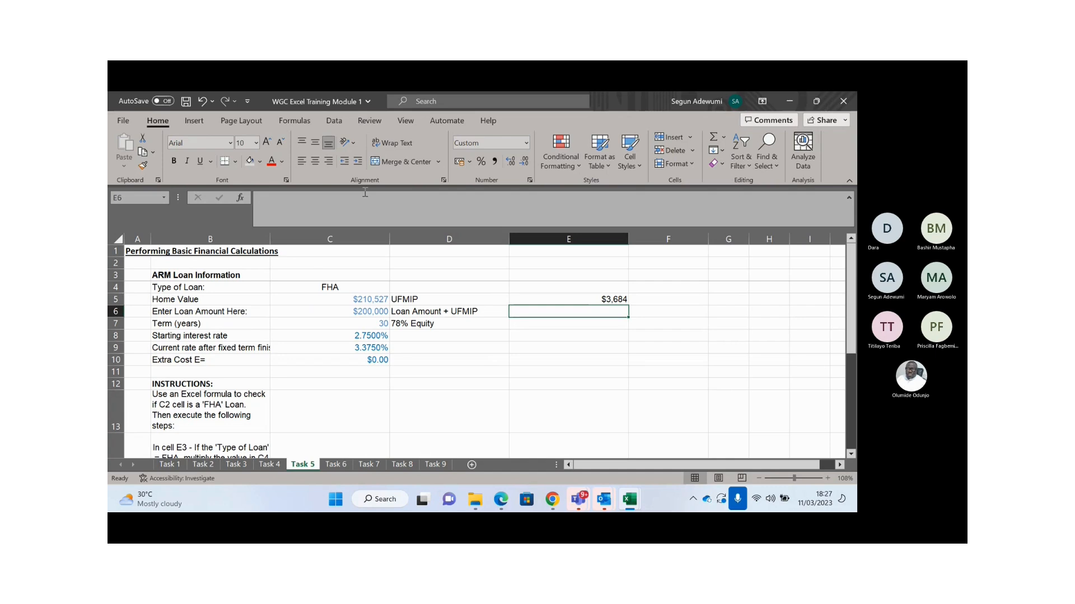
# - Inspect the FHA value in C4 and the UFMIP label in D5
pyautogui.doubleClick(351, 287)
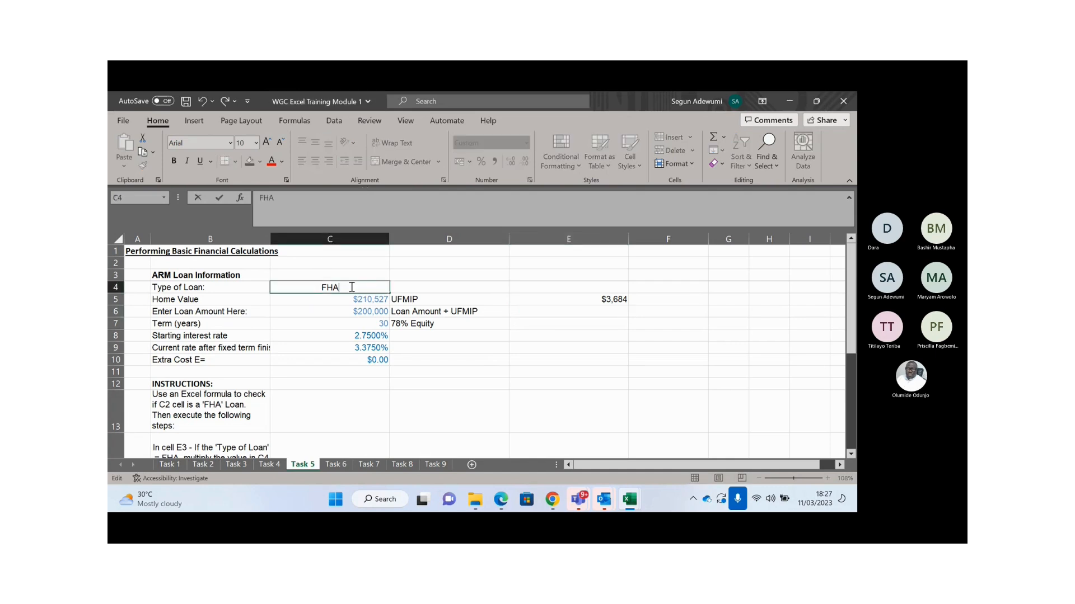
pyautogui.press('Escape')
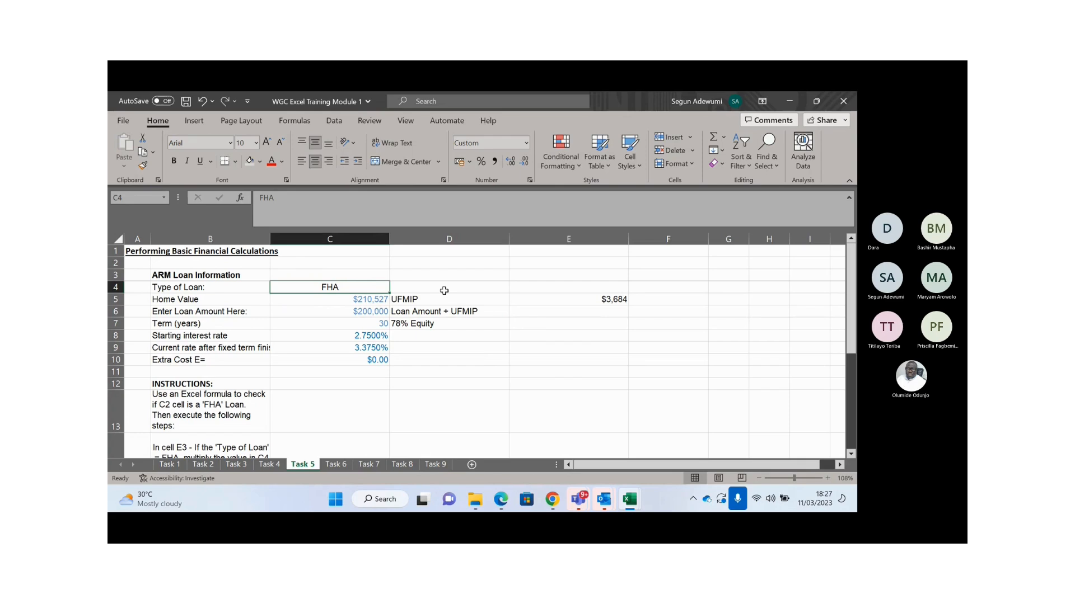
pyautogui.click(427, 301)
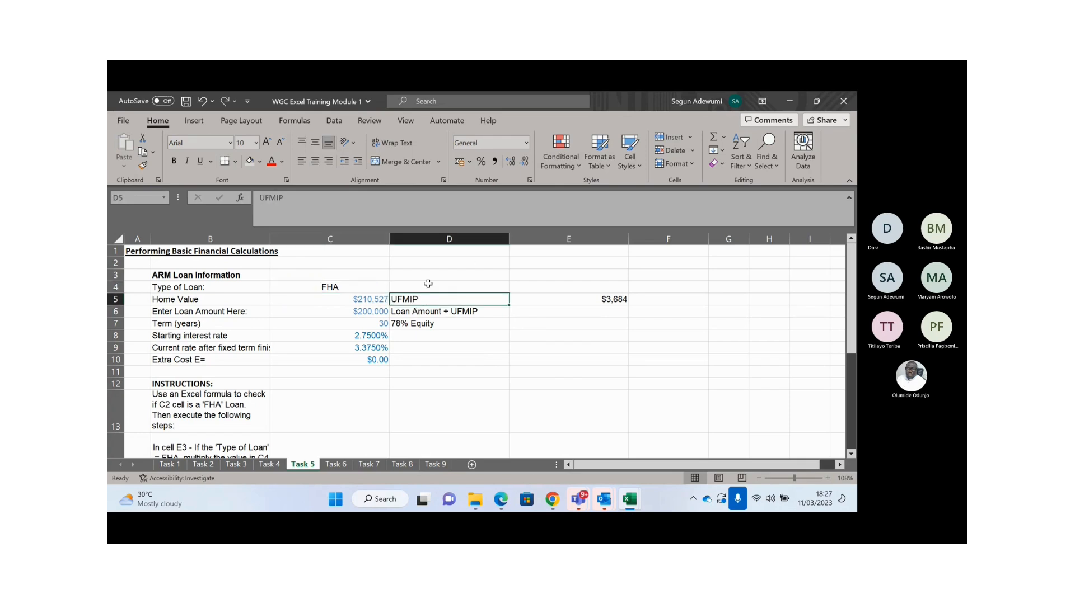
pyautogui.click(333, 290)
pyautogui.click(422, 298)
pyautogui.click(348, 285)
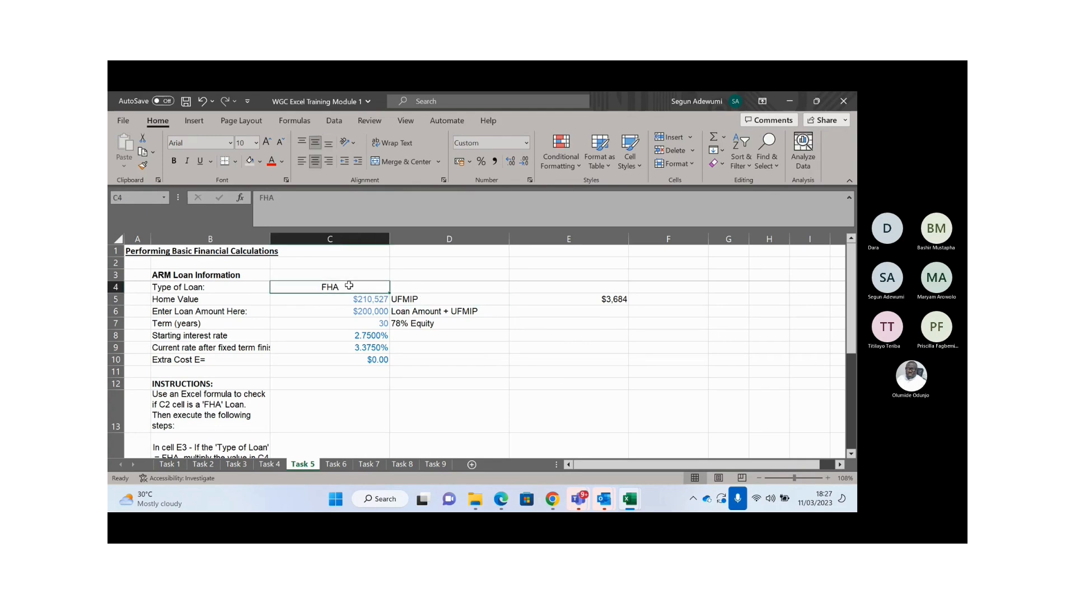
pyautogui.click(432, 300)
pyautogui.click(366, 278)
pyautogui.click(365, 288)
# - Begin E6 with =IF(AND($C$4="FHA",D5="UFMIP"), as the condition
pyautogui.click(568, 315)
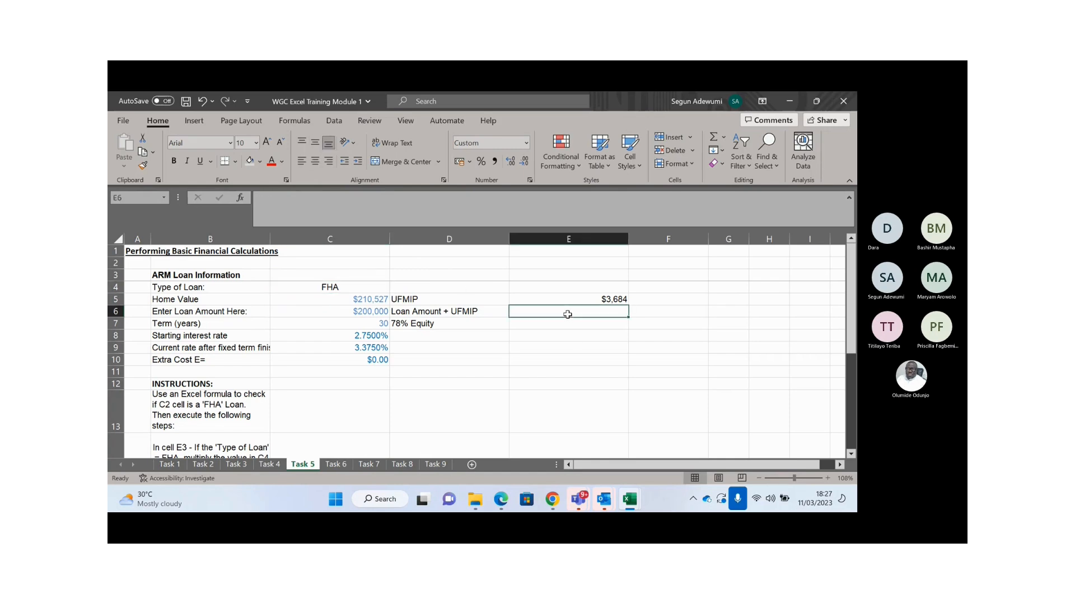
pyautogui.write('=IF(')
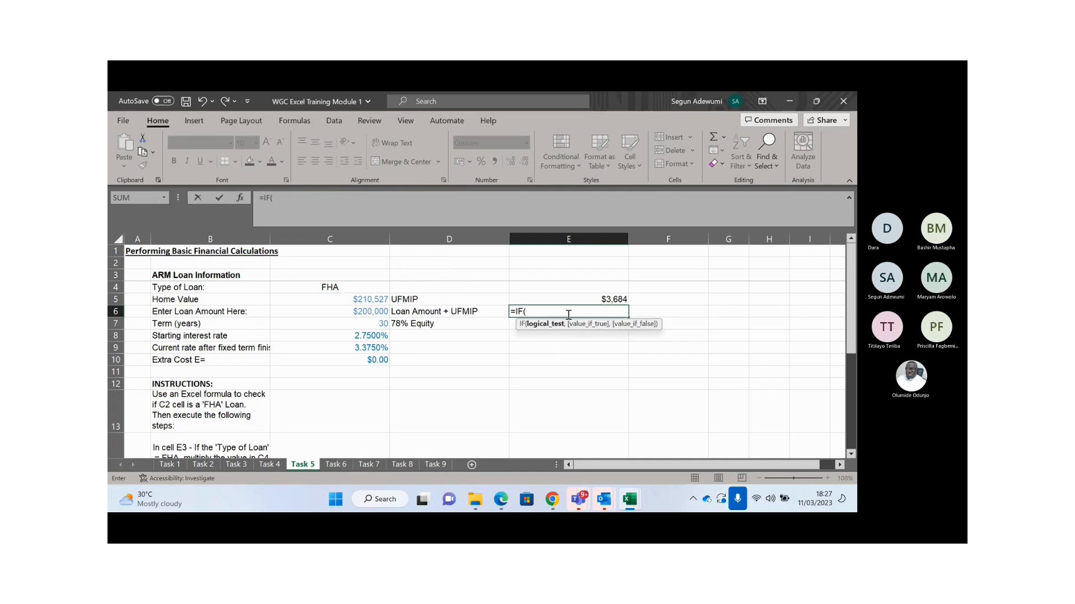
pyautogui.write('AND(')
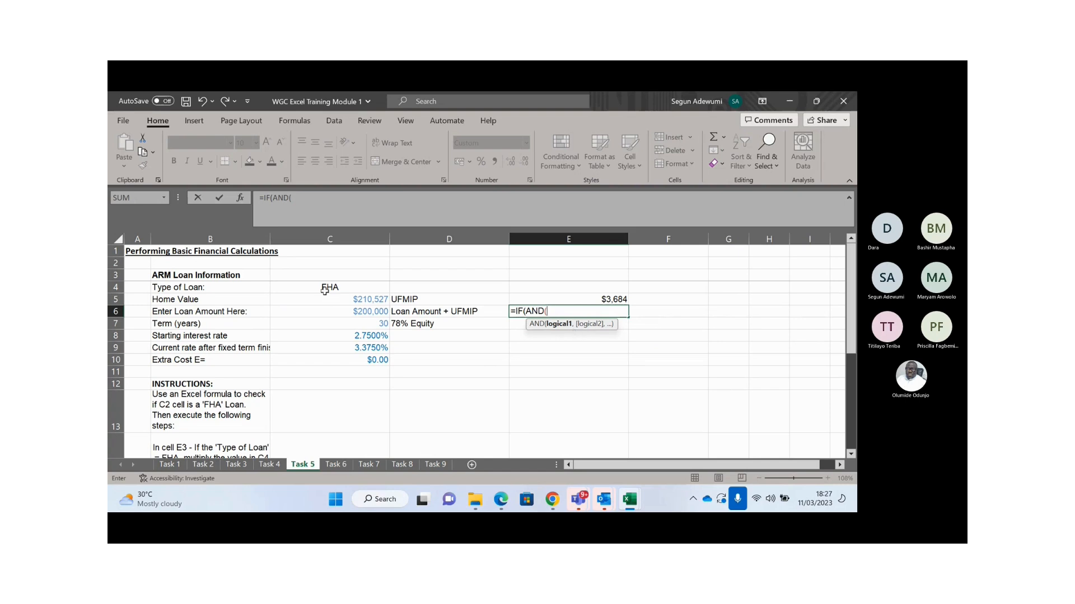
pyautogui.click(325, 288)
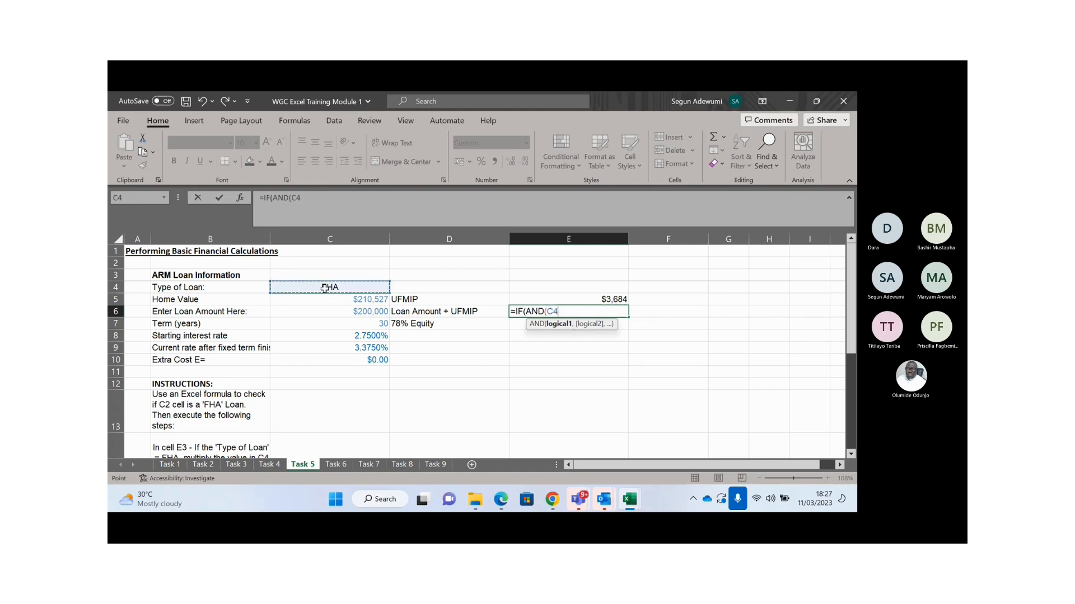
pyautogui.press('F4')
pyautogui.write('=""')
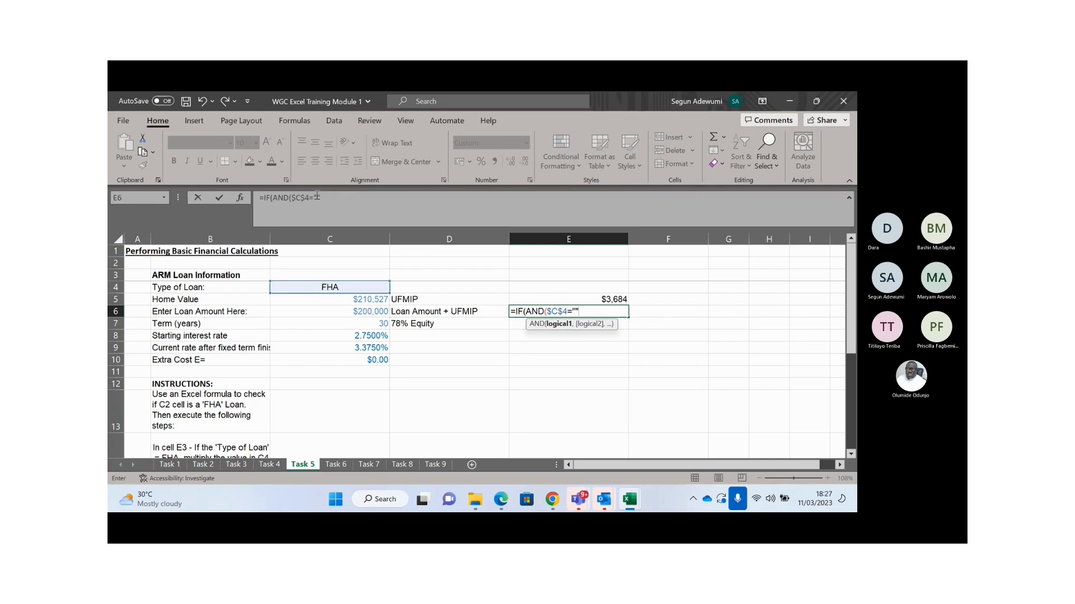
pyautogui.click(317, 198)
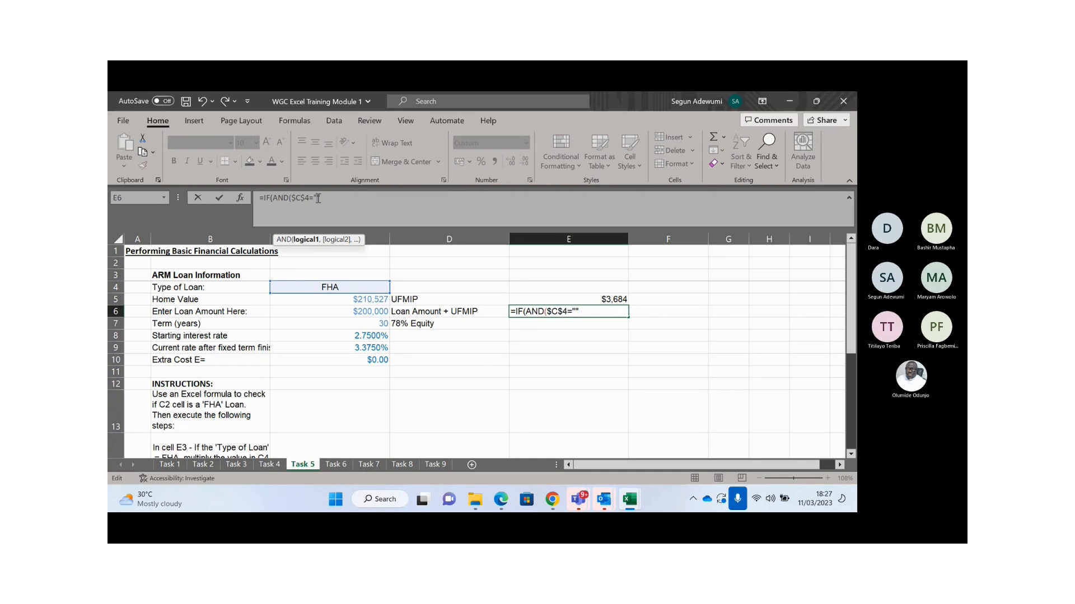
pyautogui.write('FHA",')
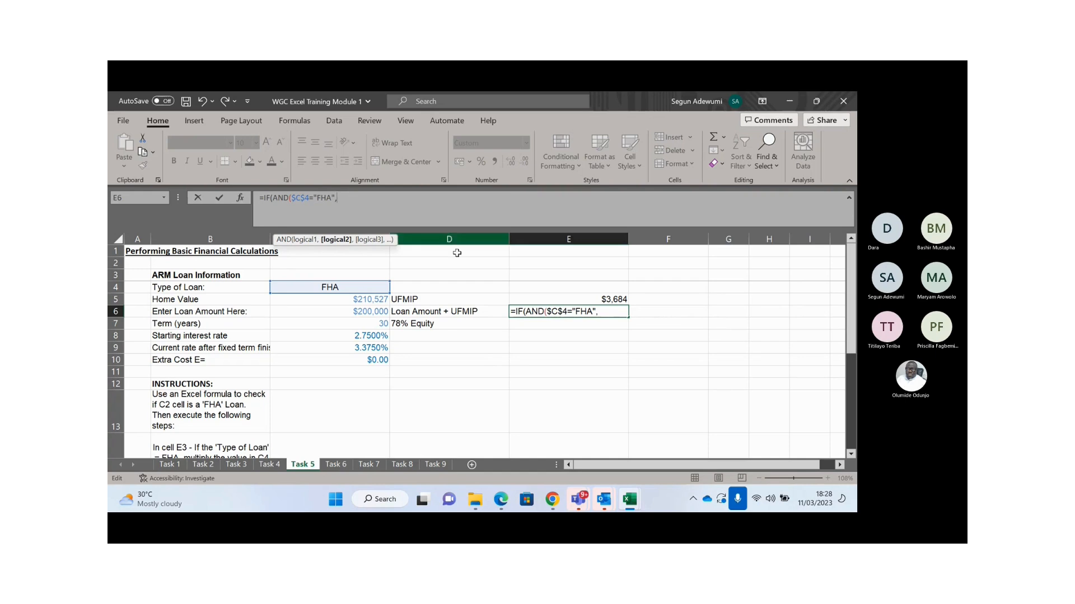
pyautogui.click(419, 297)
pyautogui.write('=')
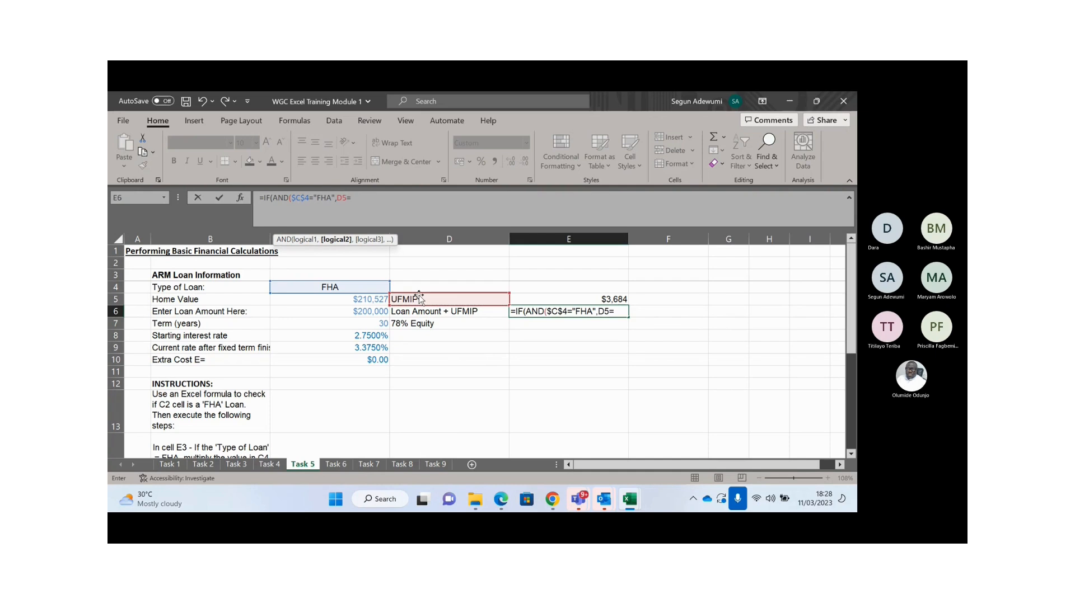
pyautogui.write('""')
pyautogui.click(359, 197)
pyautogui.write('UFMIP"')
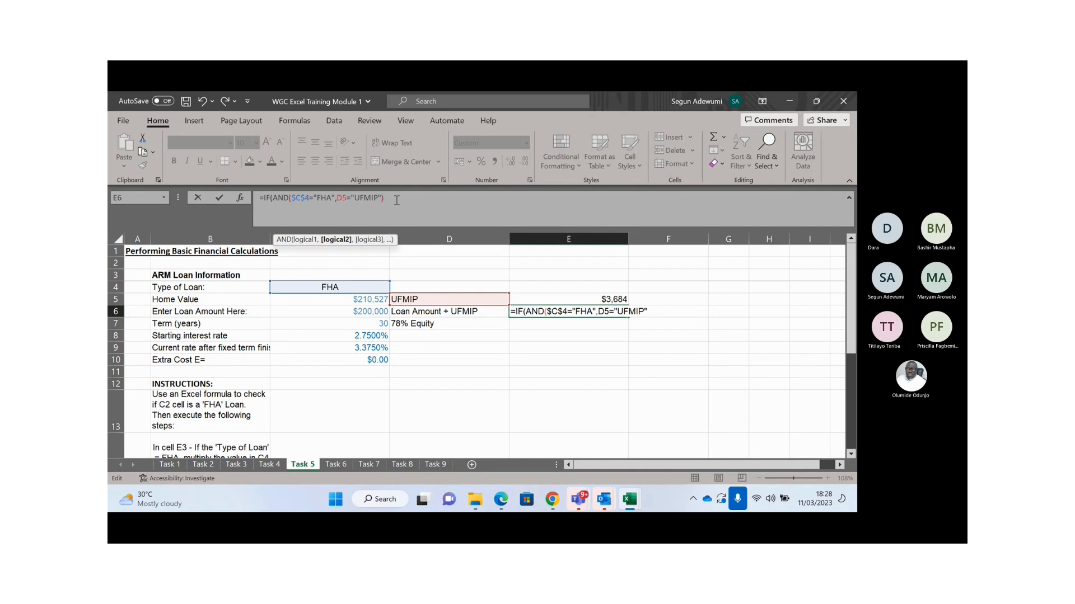
pyautogui.write('),')
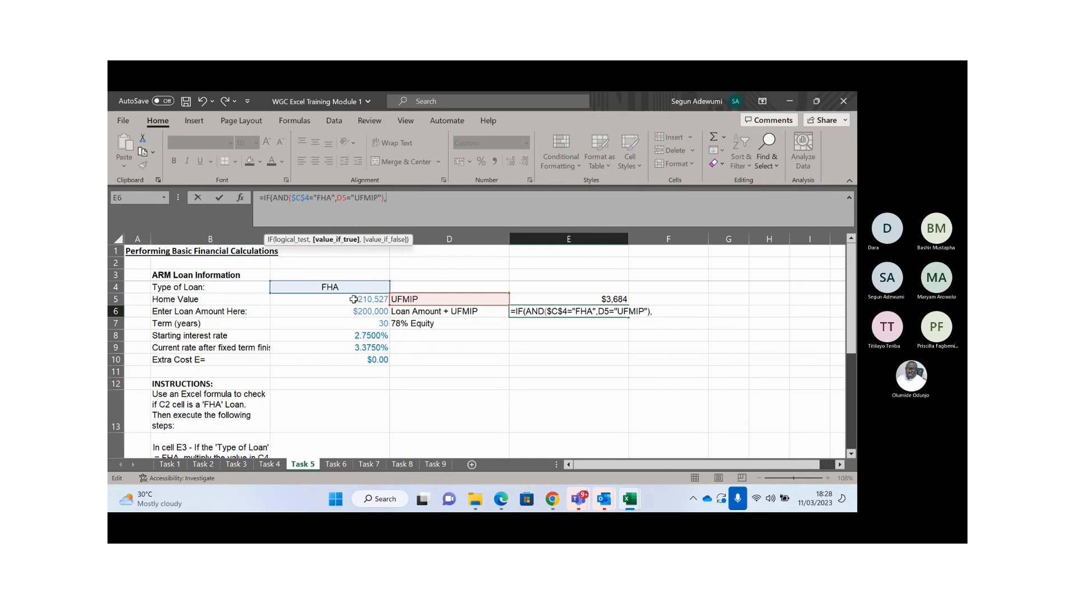
# - Complete it with C5*0.1 if true and 0 otherwise, showing $21,053
pyautogui.click(353, 300)
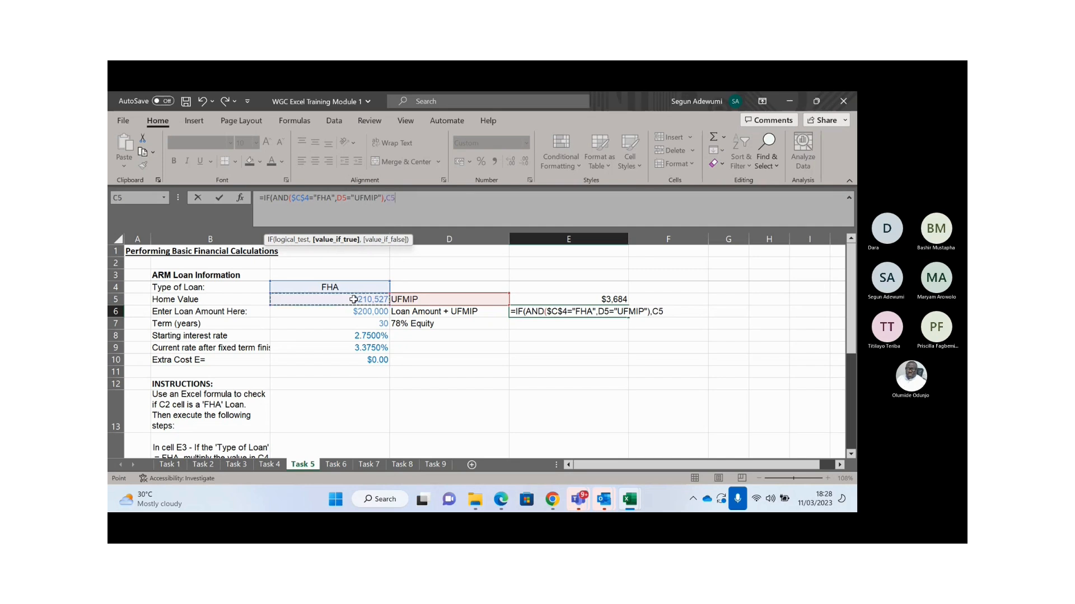
pyautogui.write('*0.1,')
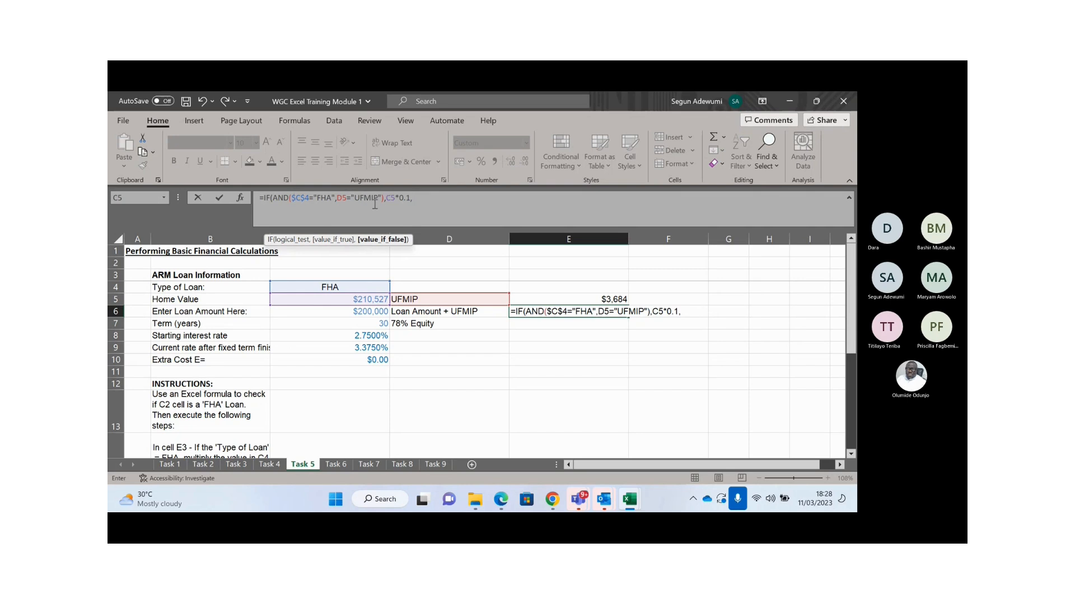
pyautogui.write('0')
pyautogui.press('Return')
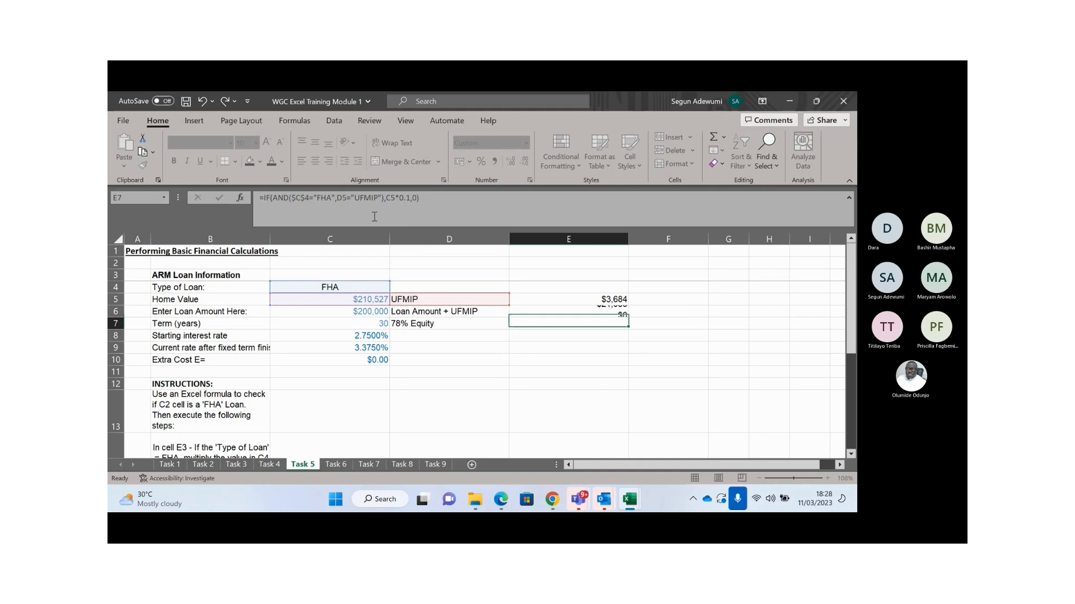
pyautogui.press('Up')
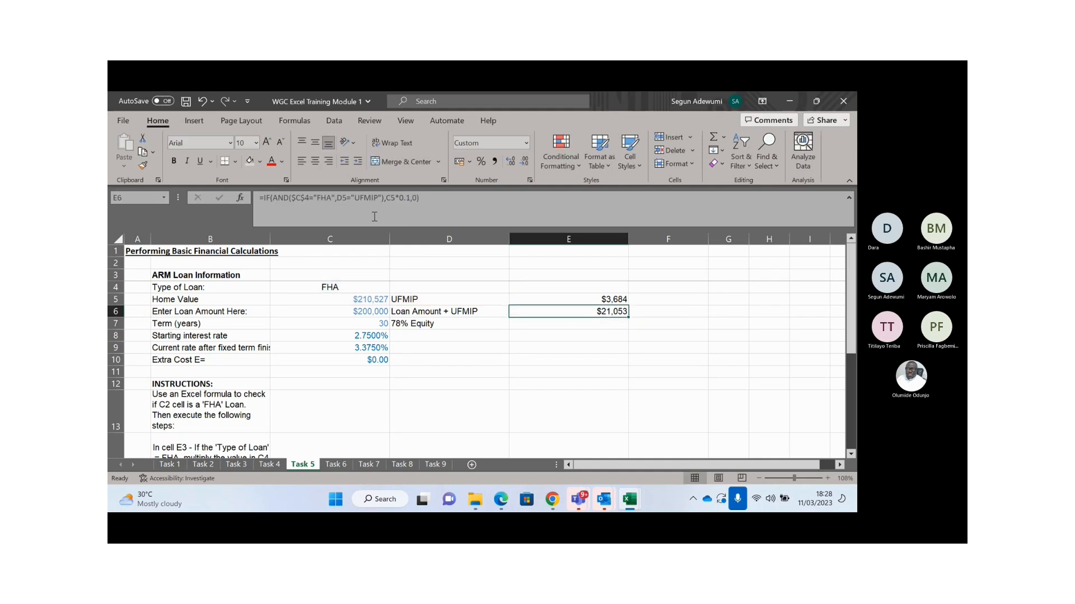
# - Change D5's label from UFMIP to UFMIS so E6 drops to $0
pyautogui.click(428, 299)
pyautogui.click(301, 200)
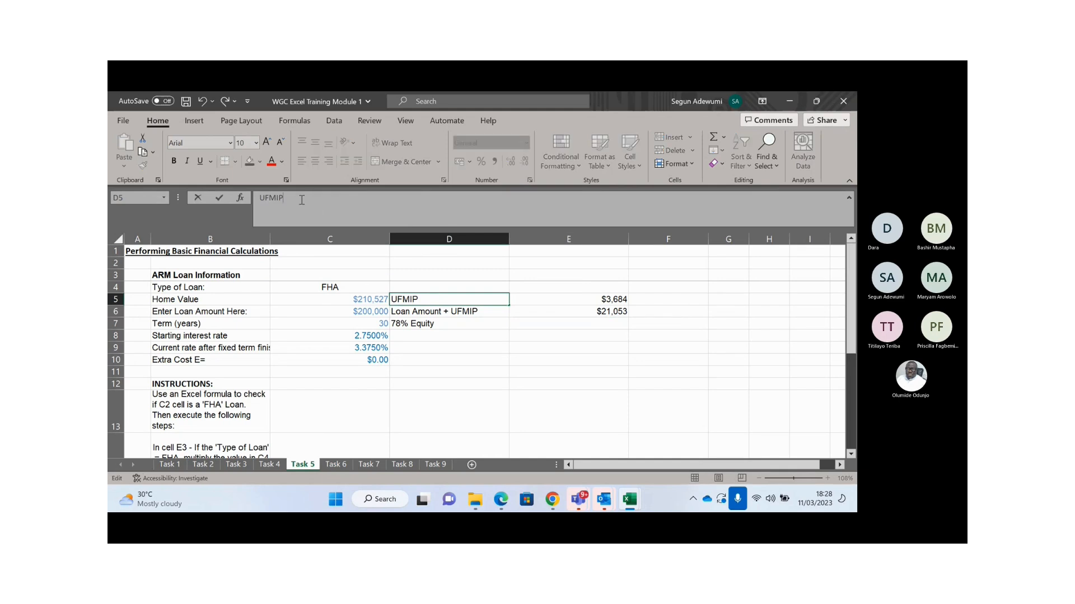
pyautogui.press('BackSpace')
pyautogui.write('S')
pyautogui.press('Return')
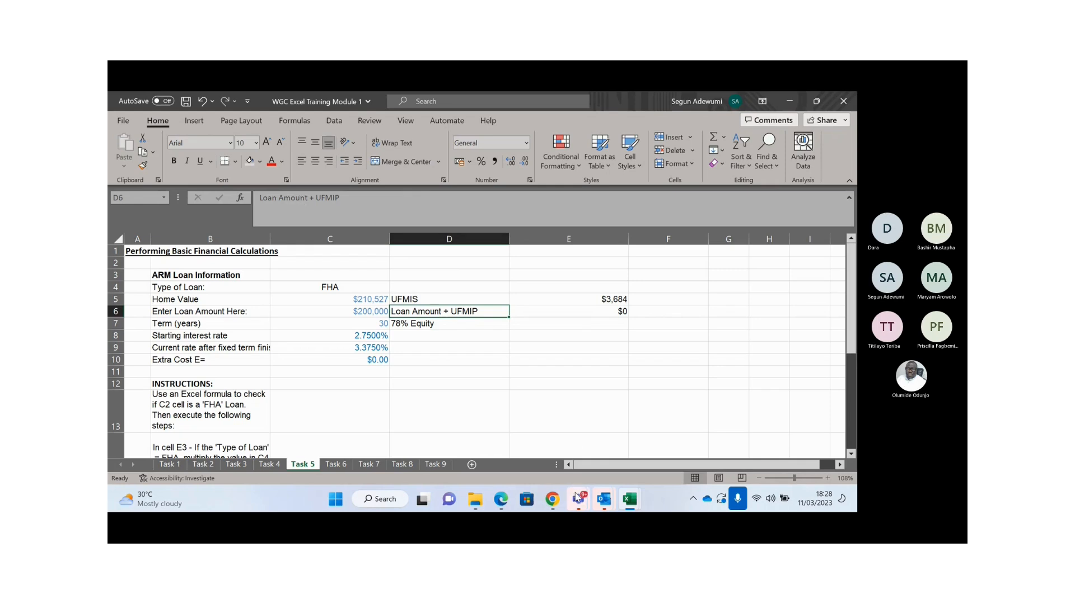
# - Minimize the Teams meeting window to bring the Task 5 sheet back into view
pyautogui.moveTo(578, 498)
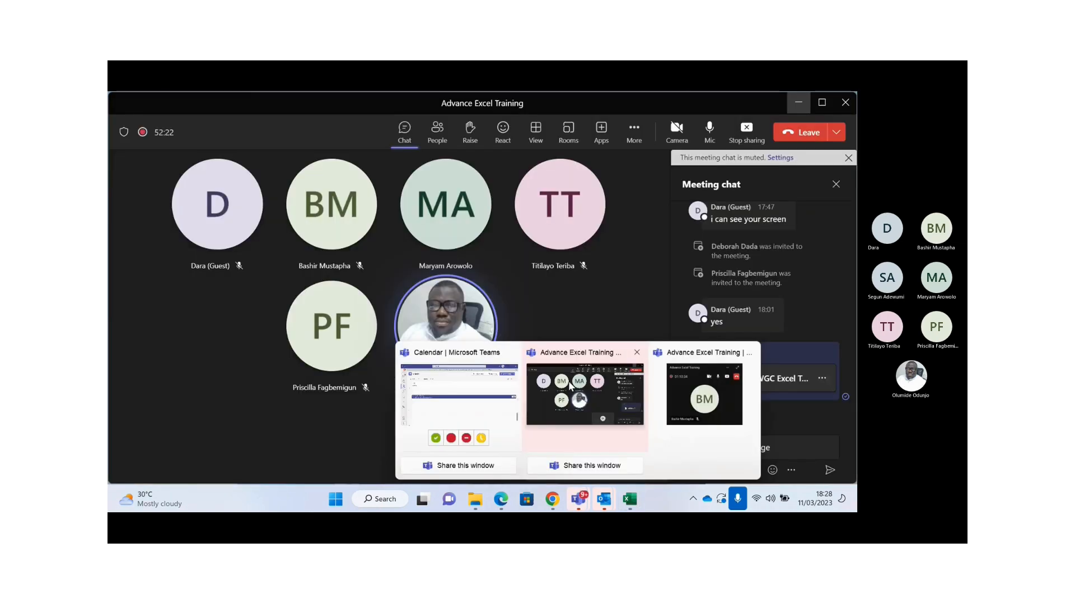
pyautogui.click(570, 385)
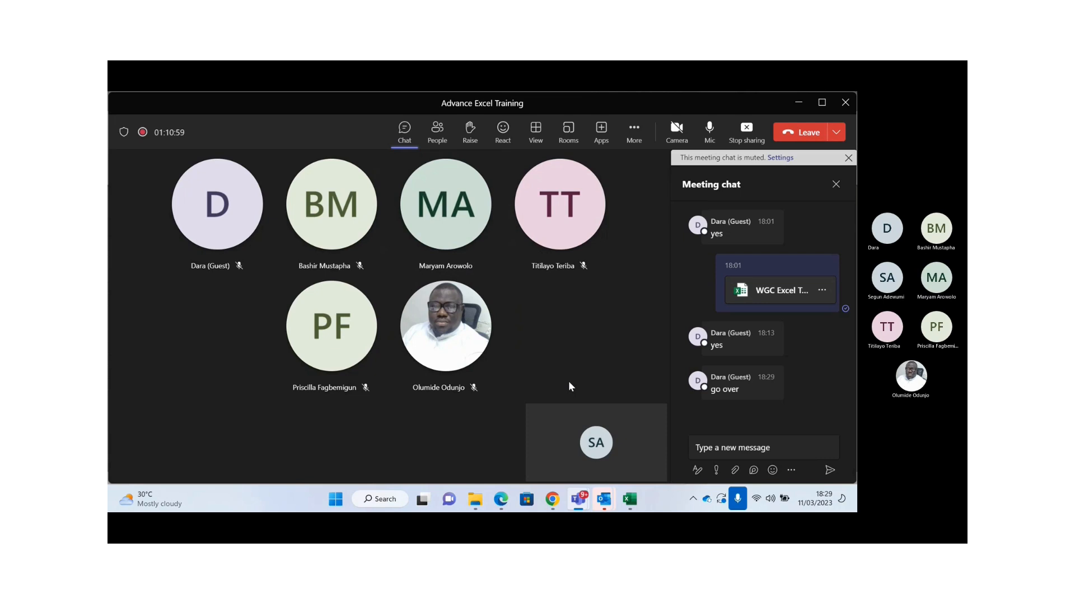
pyautogui.moveTo(603, 499)
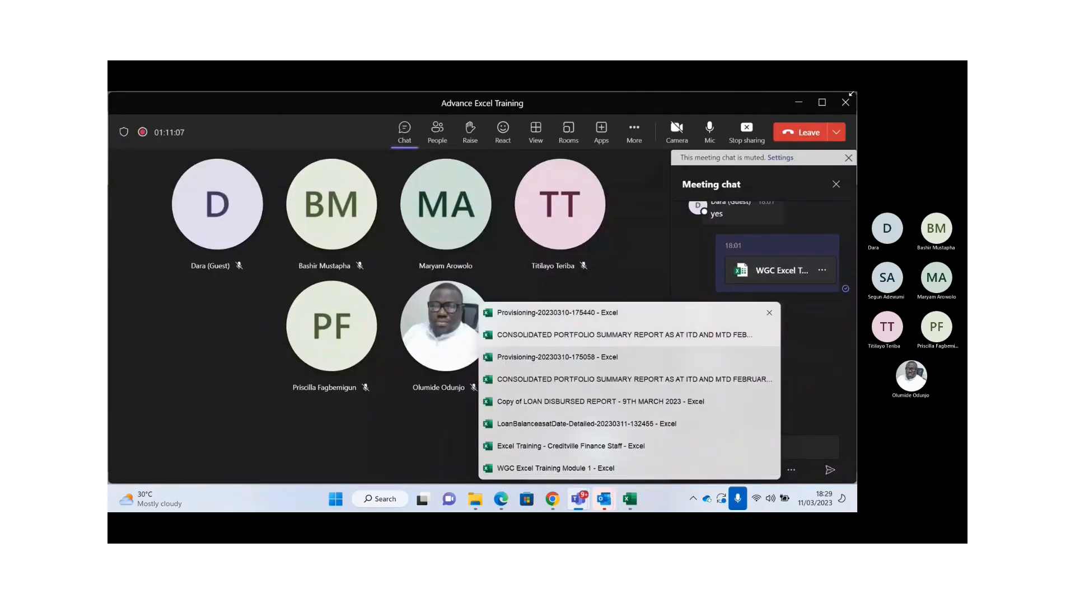
pyautogui.click(792, 104)
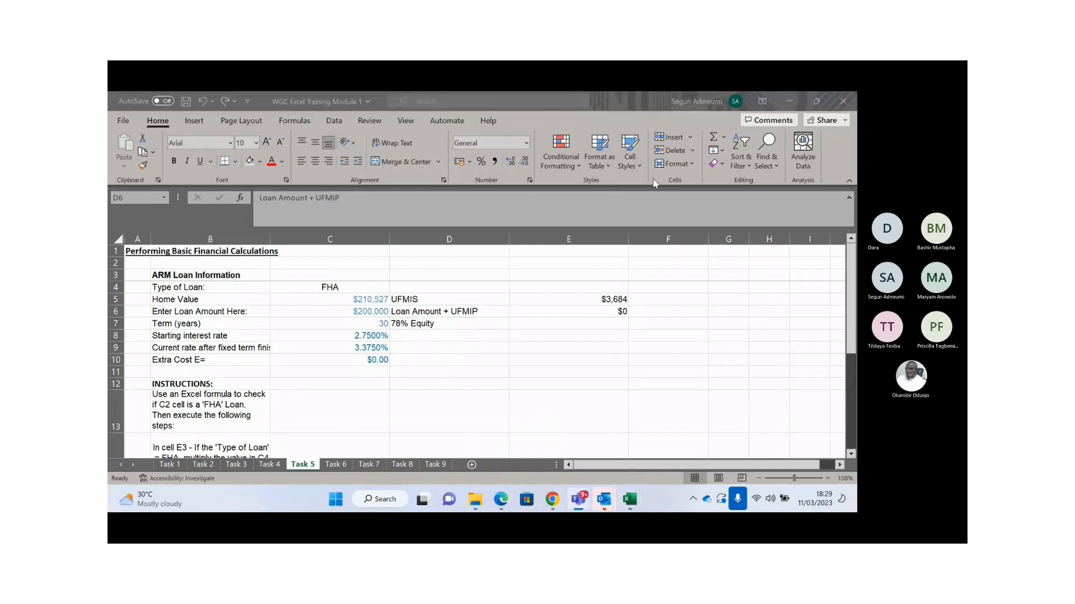
# - Clear the old formula from E6 and discard a half-written IF entry
pyautogui.doubleClick(567, 310)
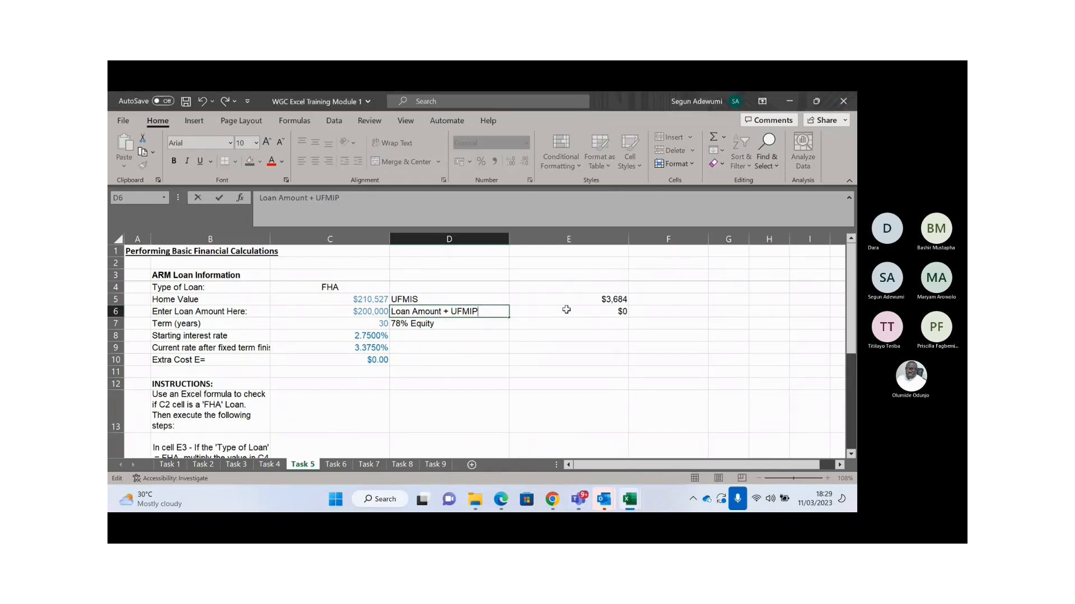
pyautogui.press('Escape')
pyautogui.click(573, 311)
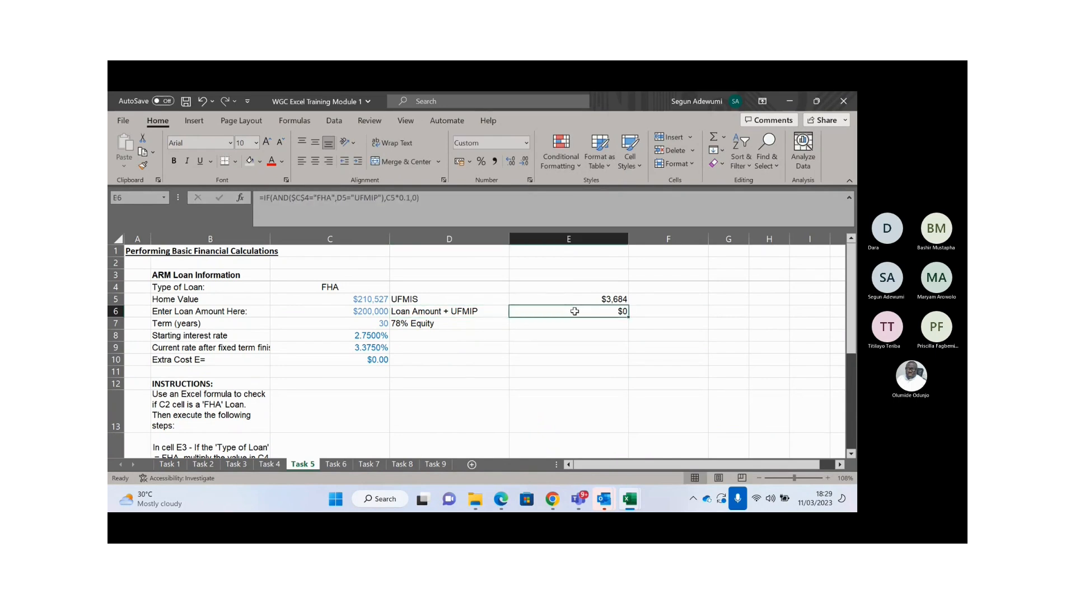
pyautogui.press('Delete')
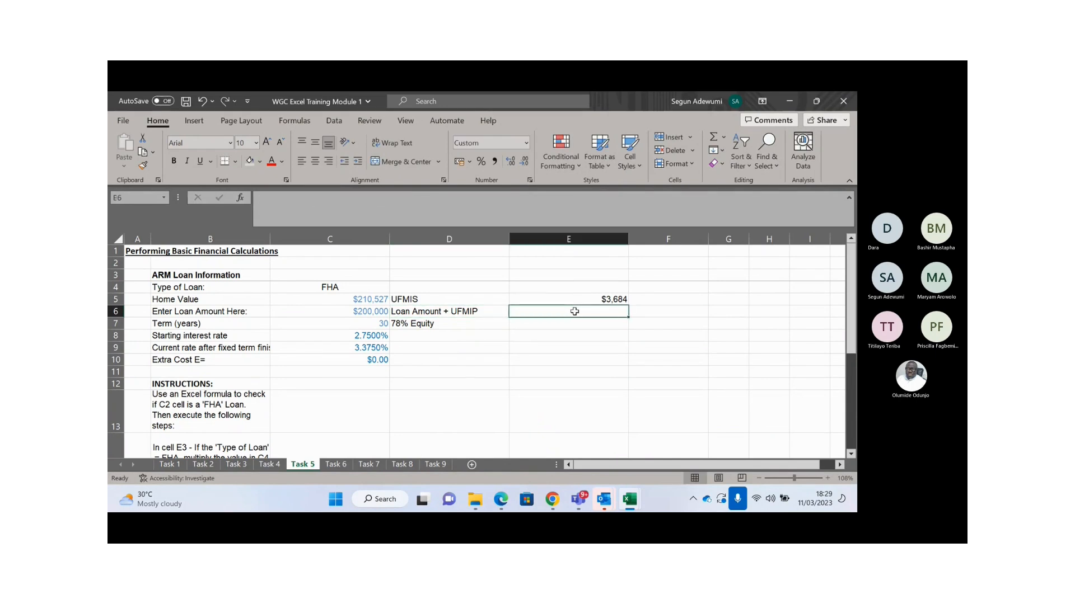
pyautogui.press('Up')
pyautogui.click(574, 311)
pyautogui.write('=')
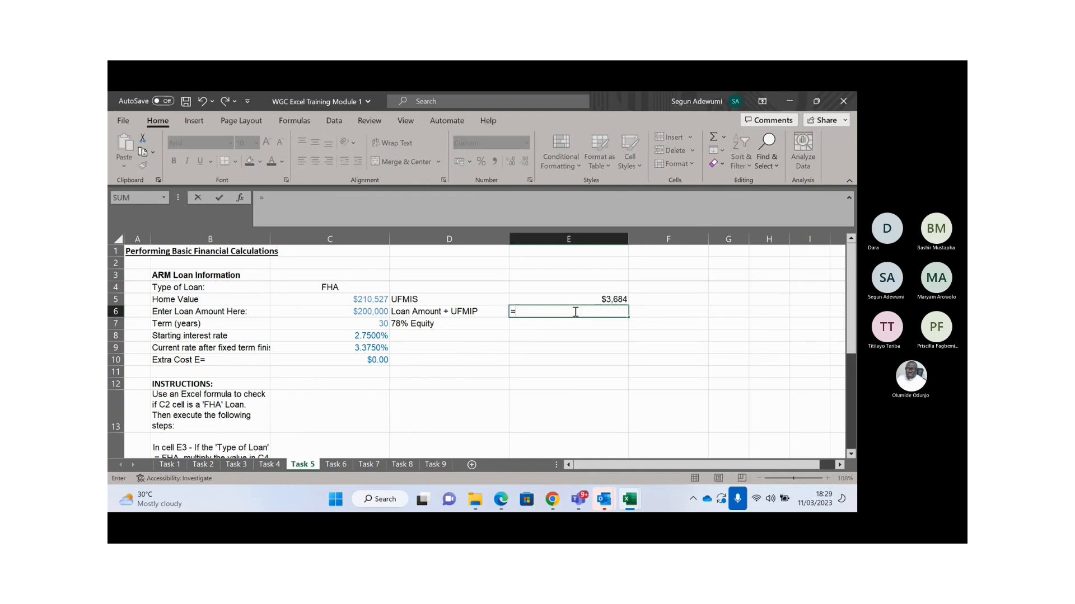
pyautogui.write('IF(')
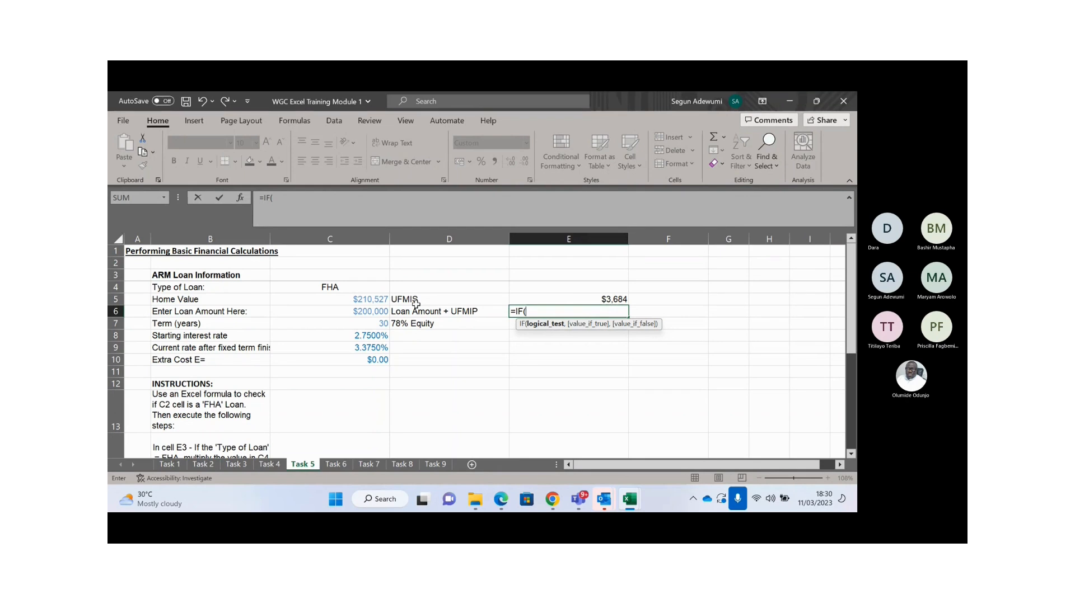
pyautogui.press('Escape')
# - Start =IF(AND(C4="FHA", in E6
pyautogui.write('=if')
pyautogui.press('Tab')
pyautogui.write('and')
pyautogui.press('Tab')
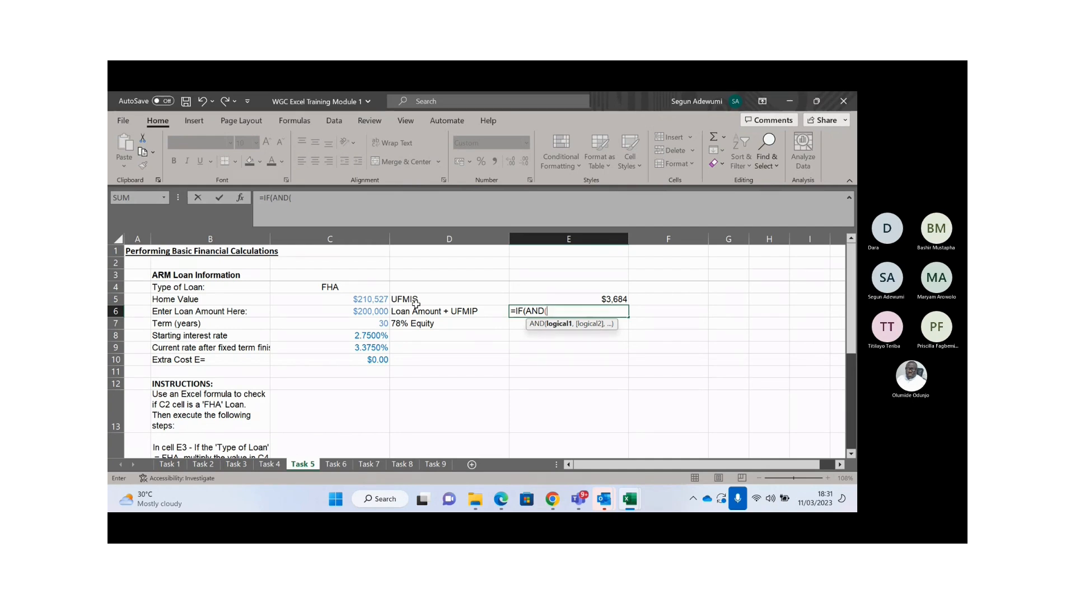
pyautogui.click(338, 286)
pyautogui.write('=')
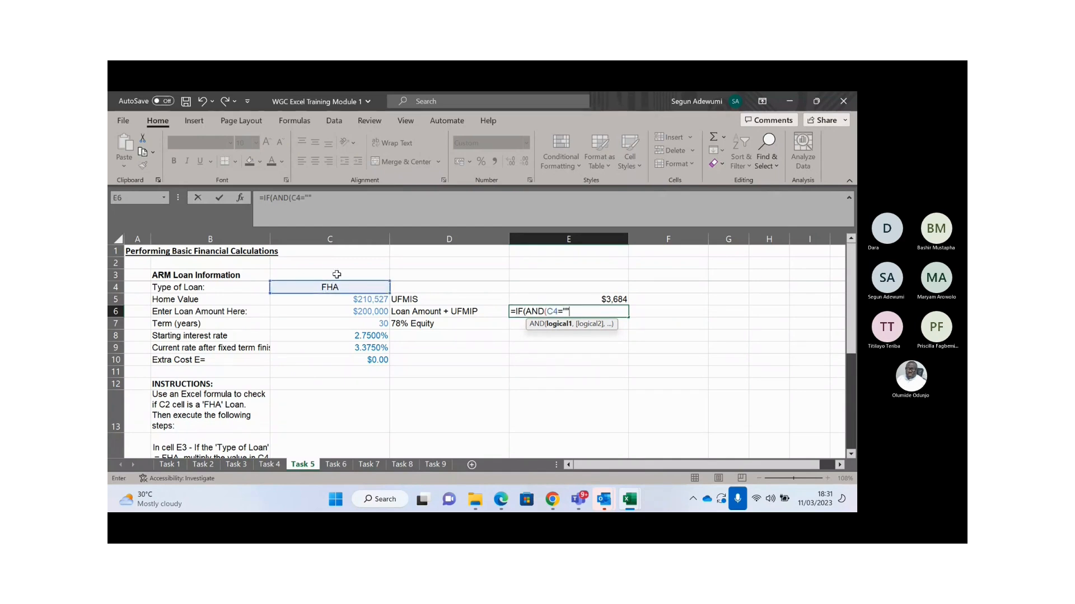
pyautogui.click(310, 197)
pyautogui.write('FHA"')
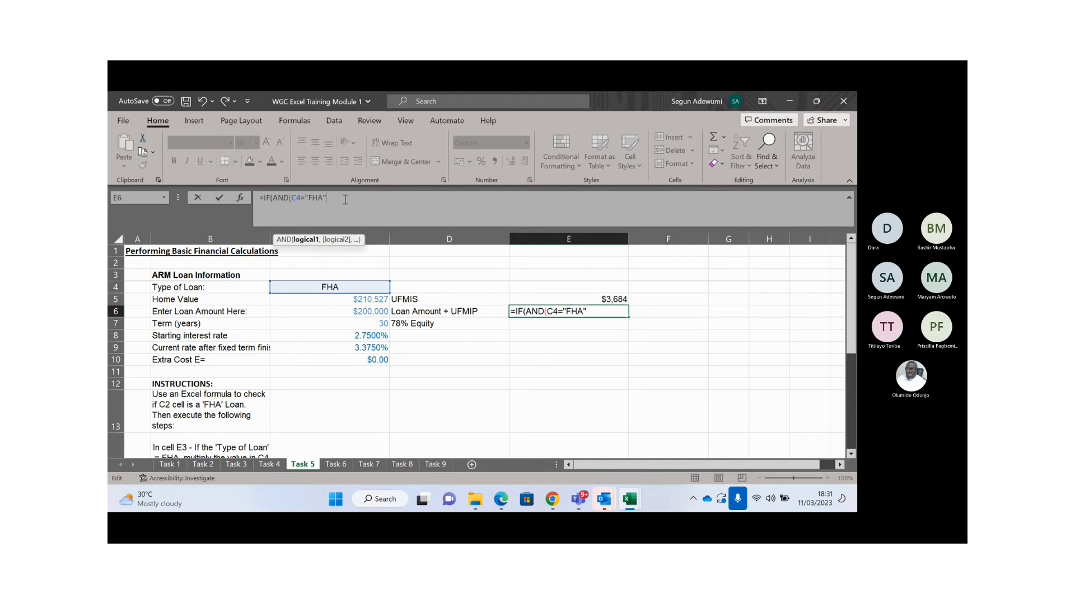
pyautogui.write(',')
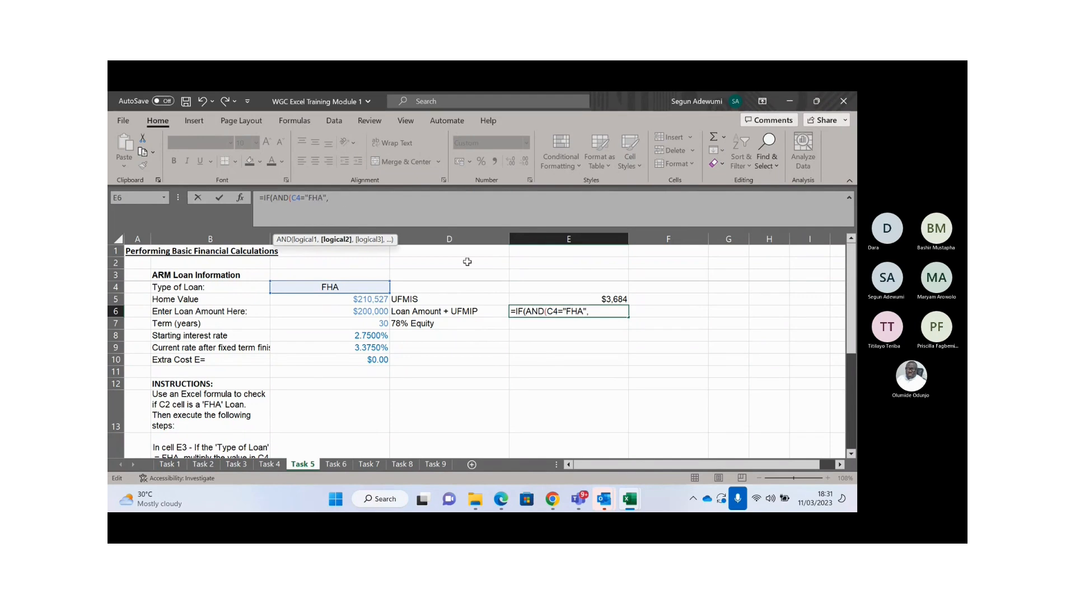
# - Add D5="UFMIS" as the second AND condition
pyautogui.click(424, 298)
pyautogui.write('=')
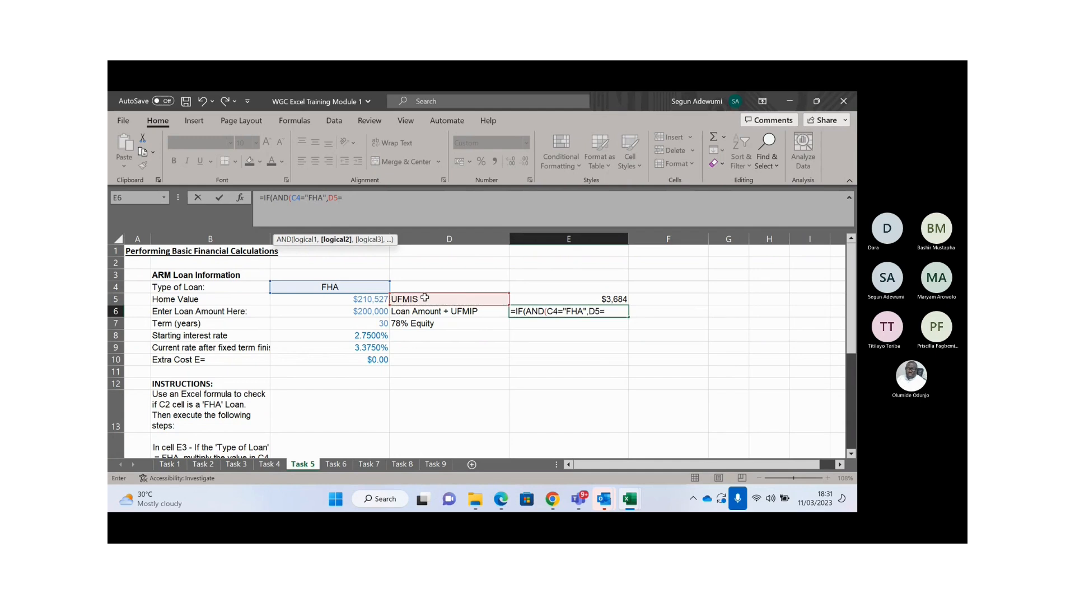
pyautogui.write('""')
pyautogui.click(348, 211)
pyautogui.write('UFM')
pyautogui.write('IS")')
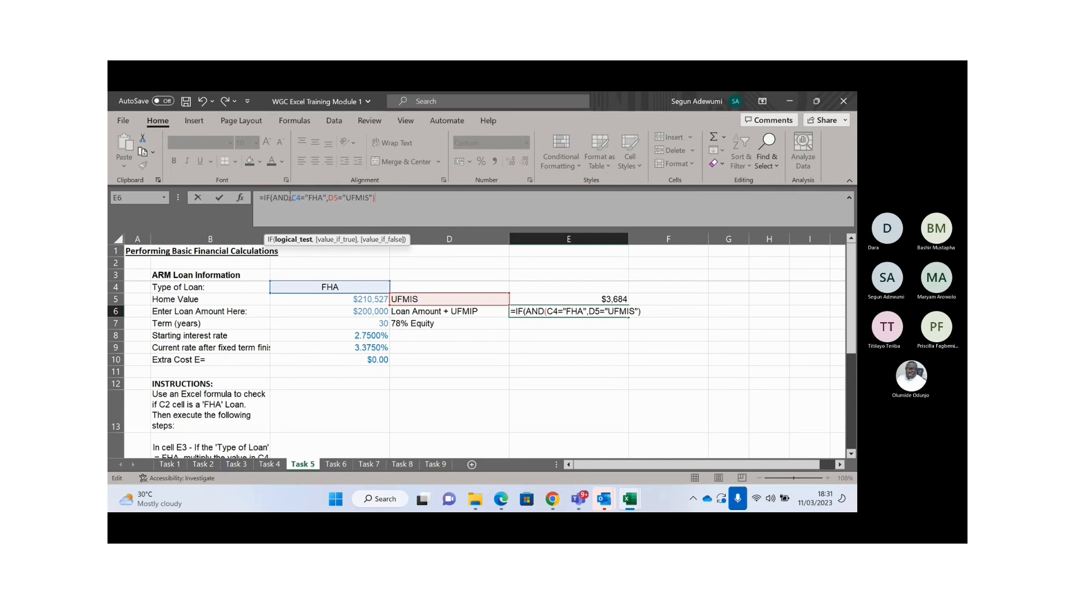
pyautogui.write(',')
# - Finish with C5*2 if true and C6 otherwise, giving $421,054
pyautogui.click(345, 300)
pyautogui.write('*12')
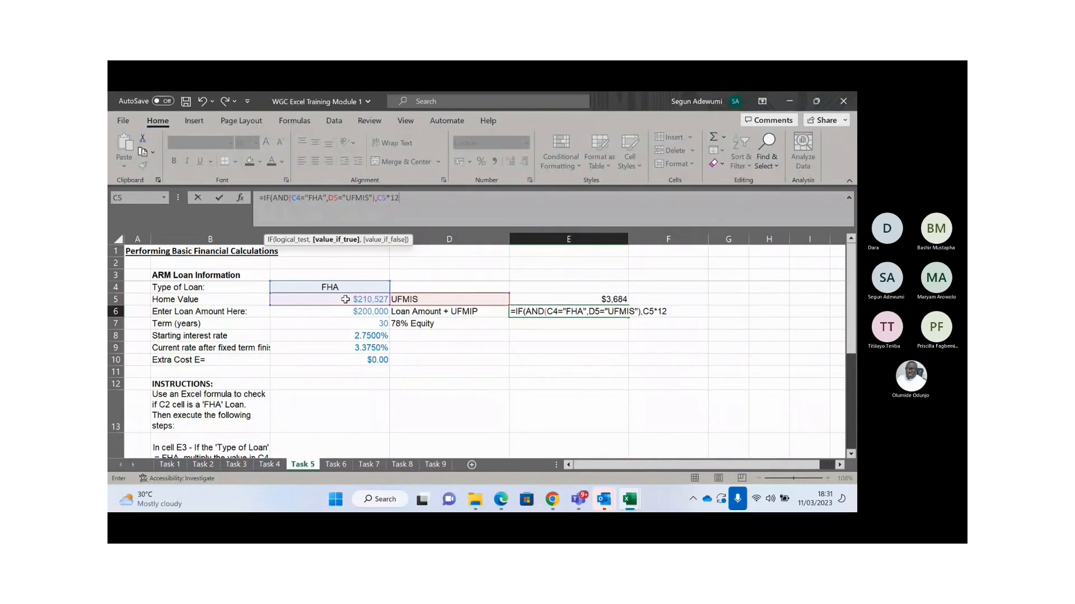
pyautogui.write(',')
pyautogui.click(365, 314)
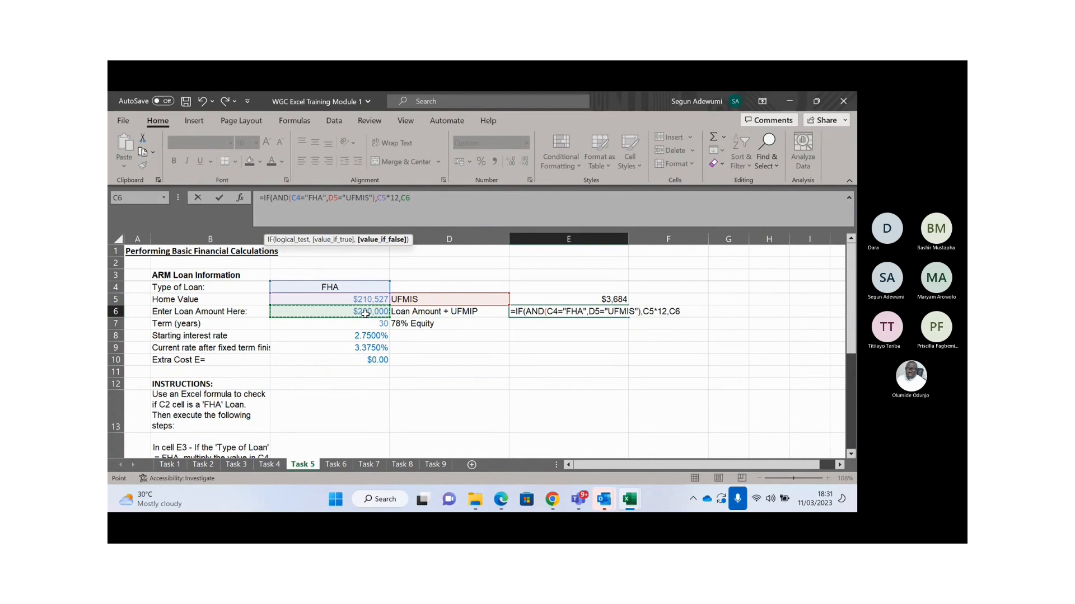
pyautogui.write(')')
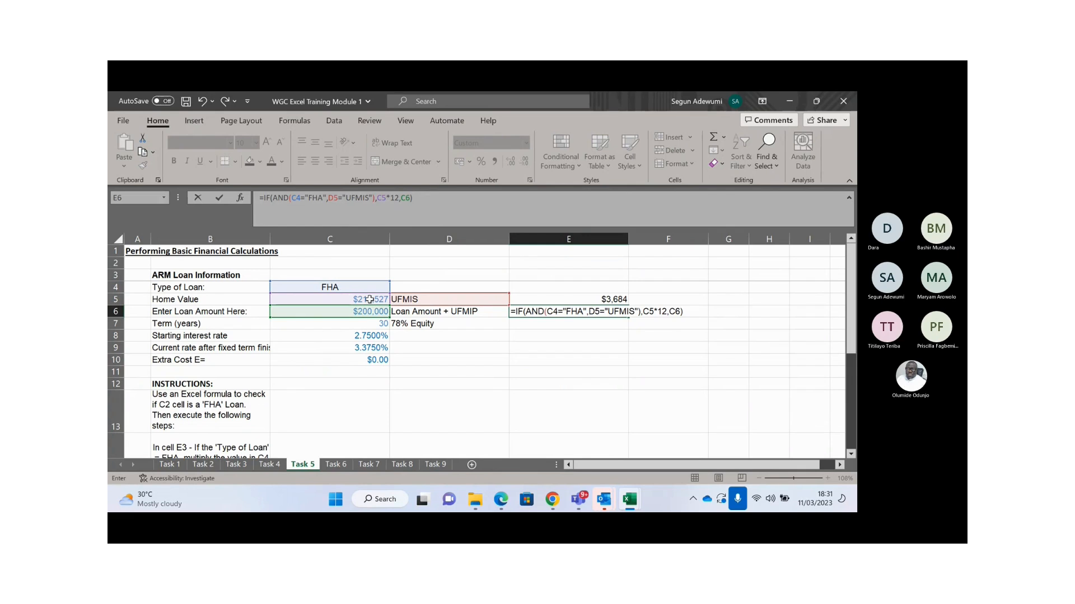
pyautogui.click(396, 198)
pyautogui.press('BackSpace')
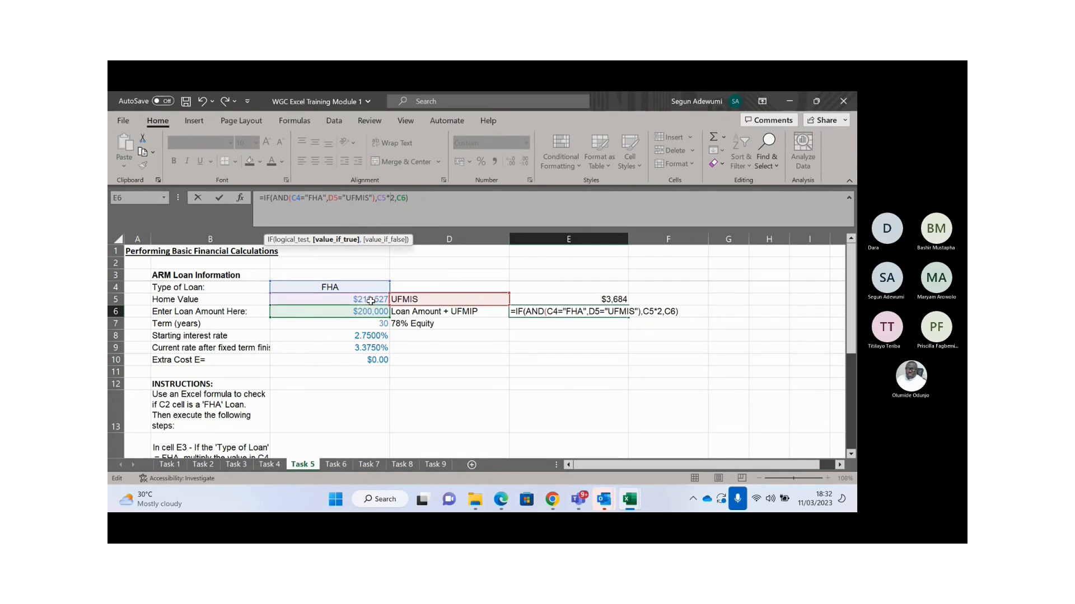
pyautogui.press('Return')
pyautogui.press('Up')
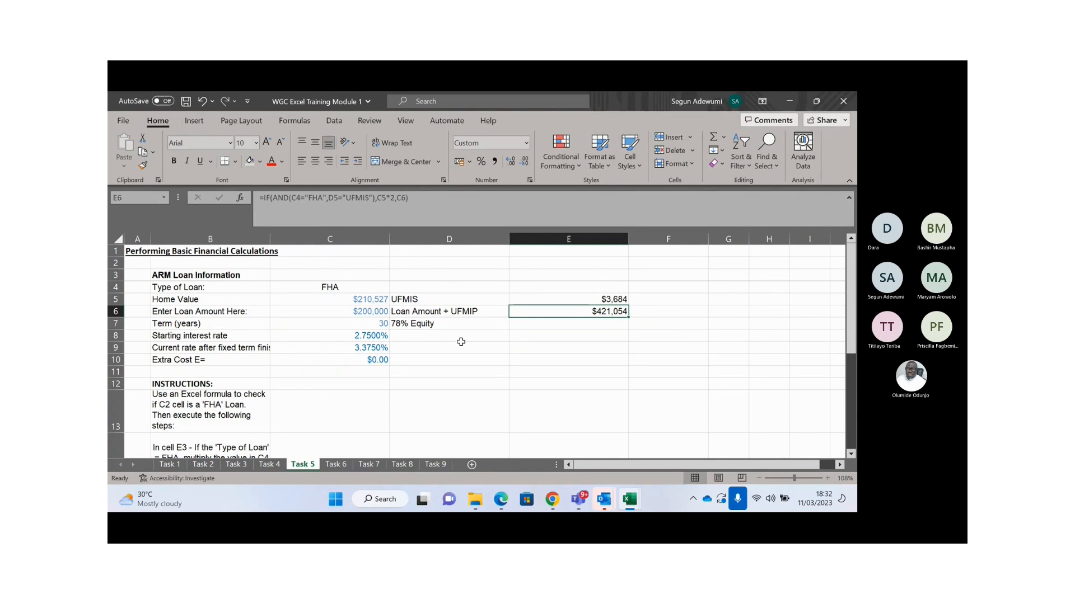
# - Change C4 to FHB and verify E5 becomes $0 and E6 becomes $200,000
pyautogui.click(342, 289)
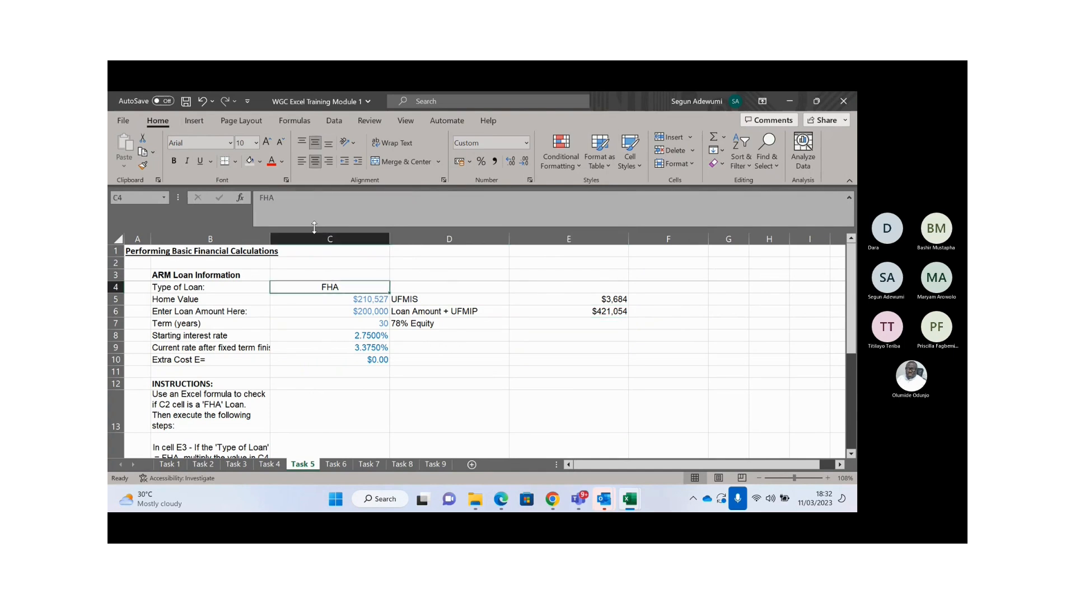
pyautogui.click(300, 200)
pyautogui.press('BackSpace')
pyautogui.write('B')
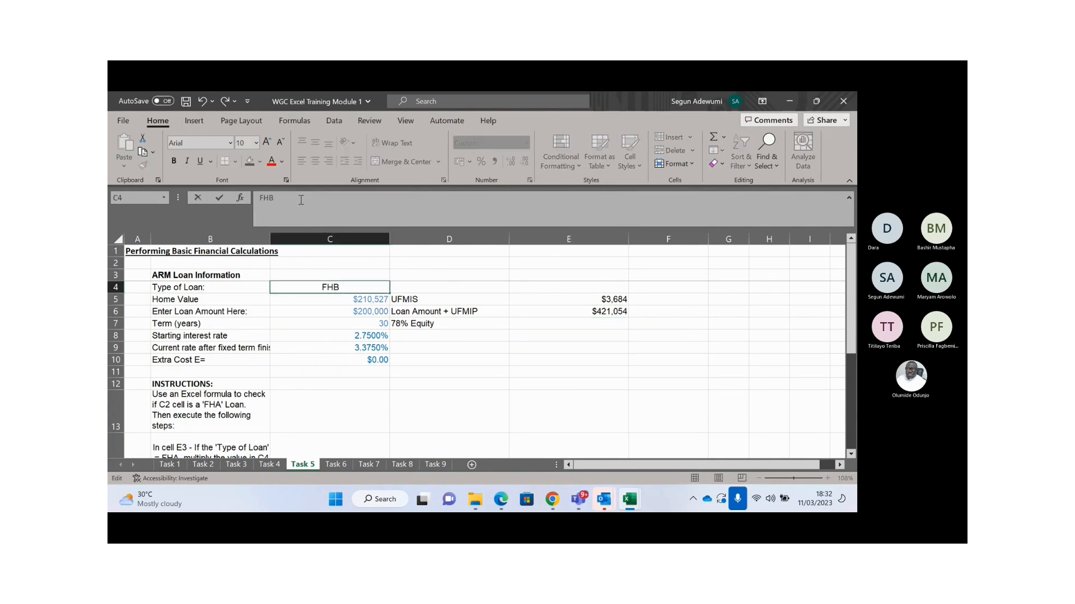
pyautogui.press('Return')
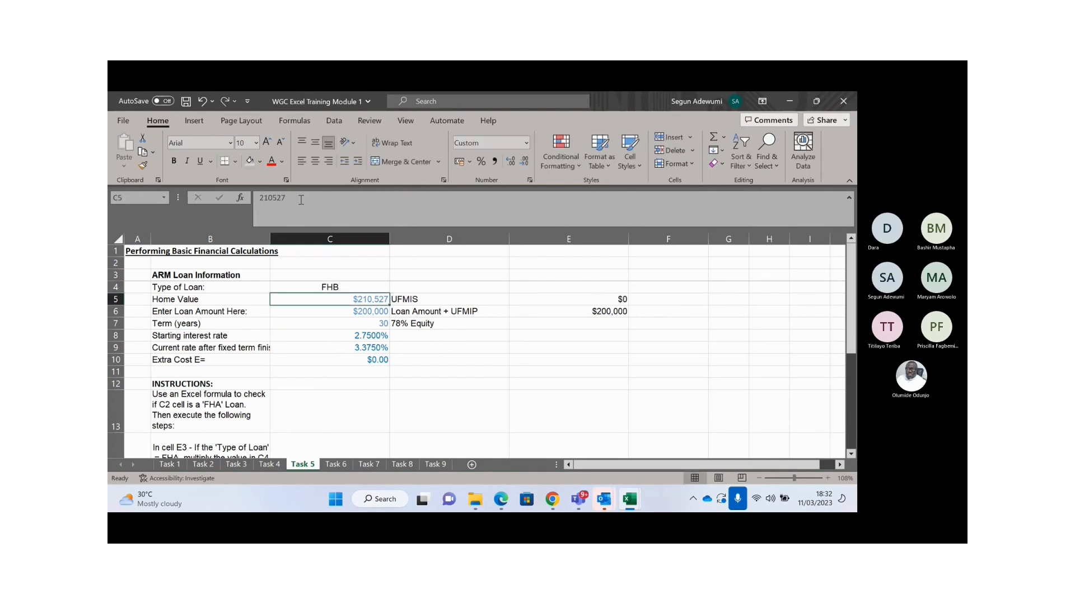
pyautogui.click(350, 311)
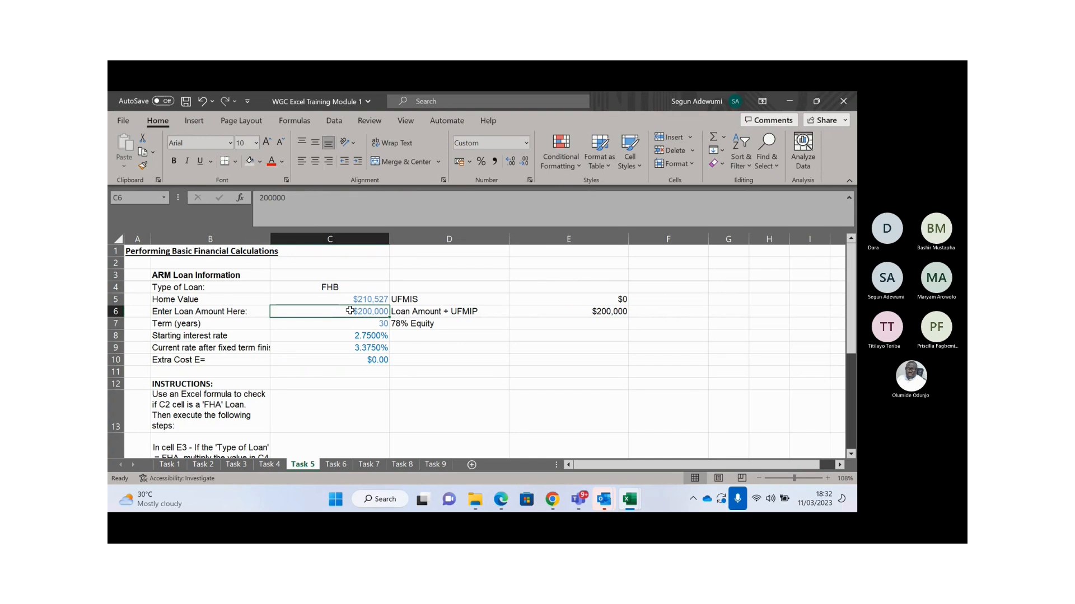
pyautogui.click(601, 309)
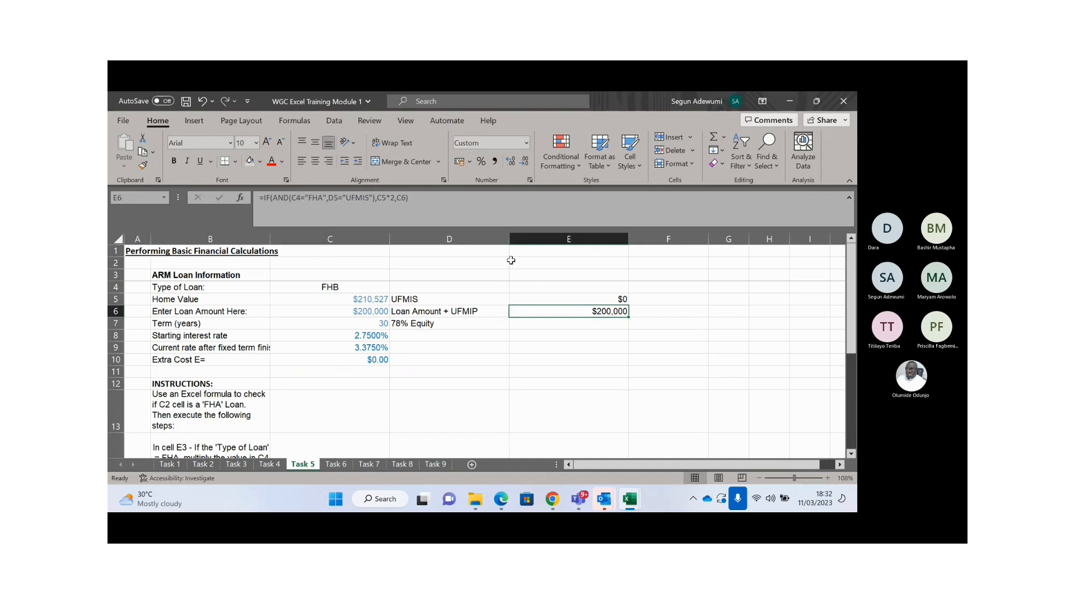
# - In E7, begin an IF formula whose OR condition tests C4="FHA"
pyautogui.click(575, 324)
pyautogui.write('=if')
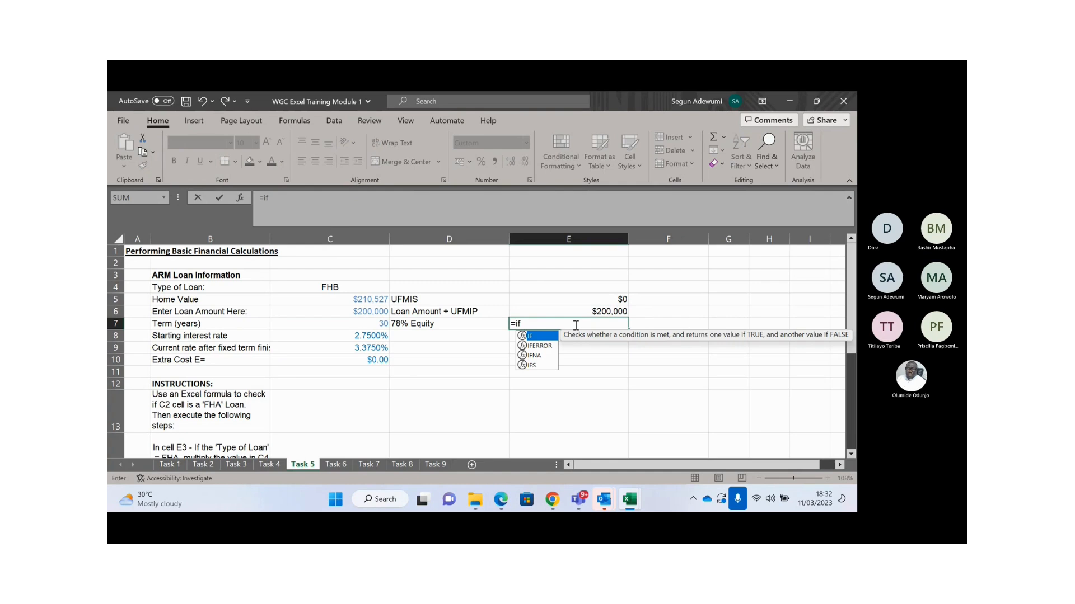
pyautogui.press('Tab')
pyautogui.write('or')
pyautogui.press('Tab')
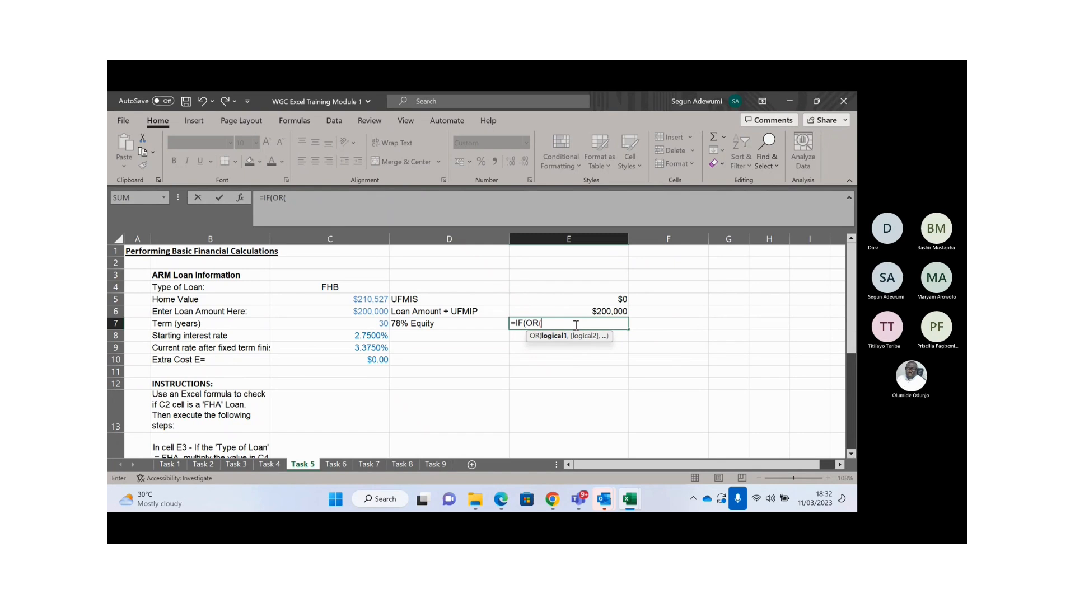
pyautogui.click(307, 288)
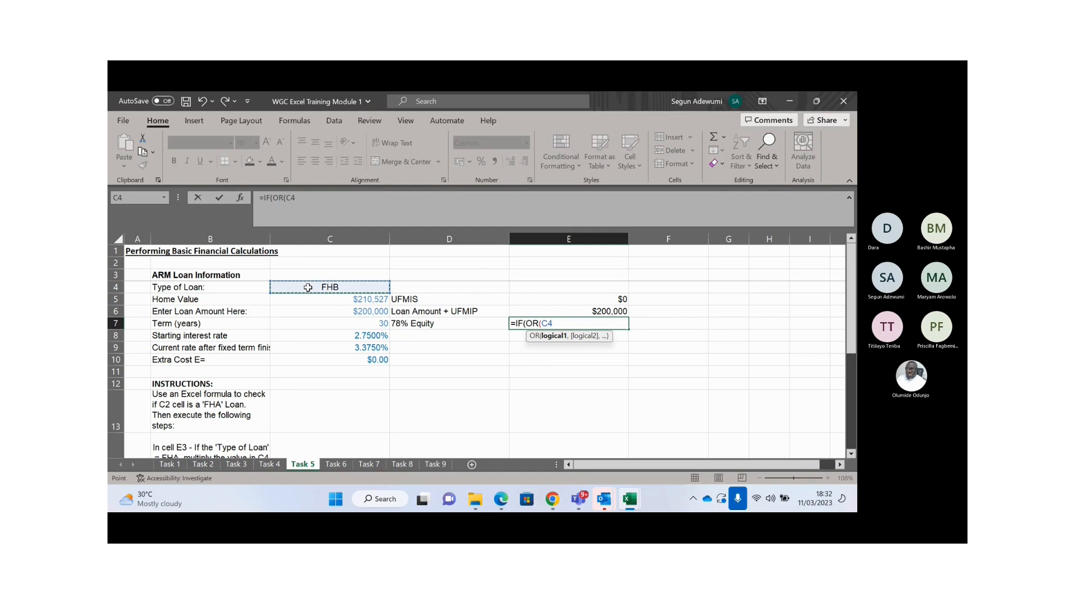
pyautogui.write('=""')
pyautogui.click(304, 199)
pyautogui.write('FHA"')
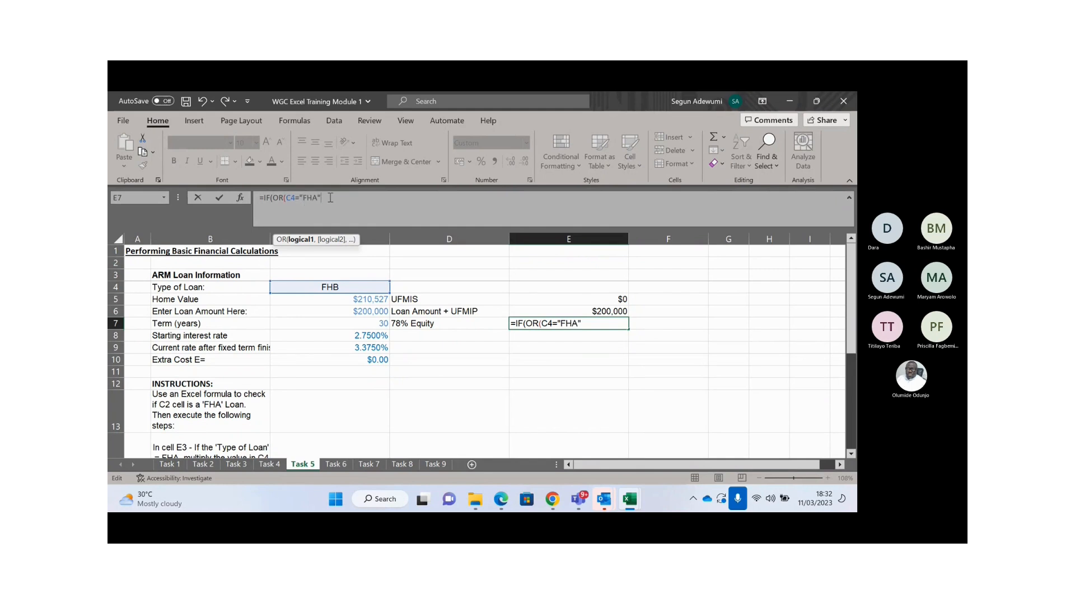
pyautogui.write(',')
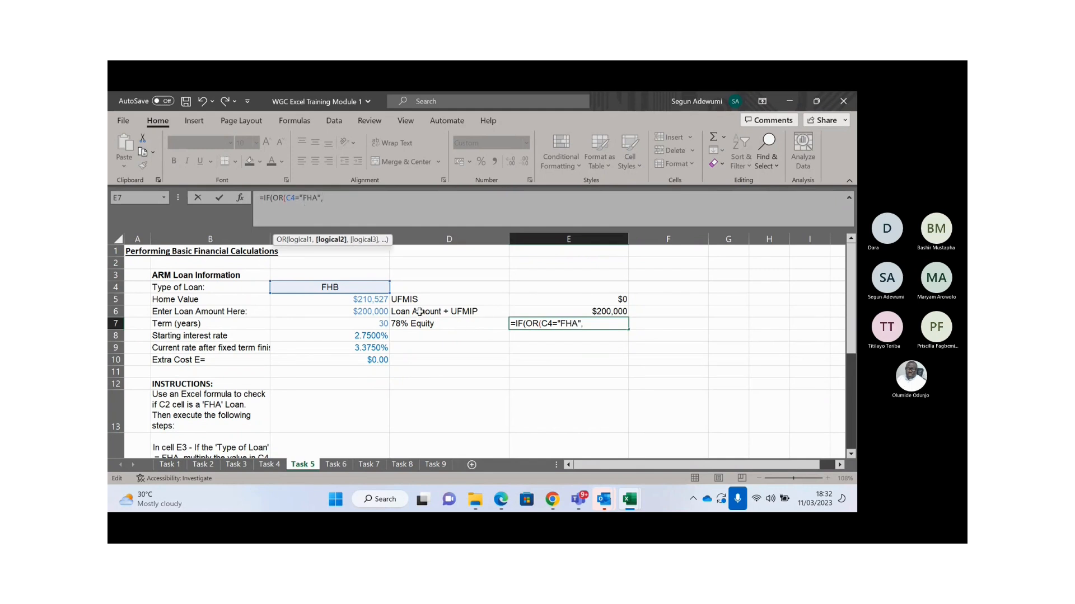
# - Add D5="UFMID" to the OR, returning C5*2 if true, else C6, giving $200,000
pyautogui.click(409, 300)
pyautogui.write('=')
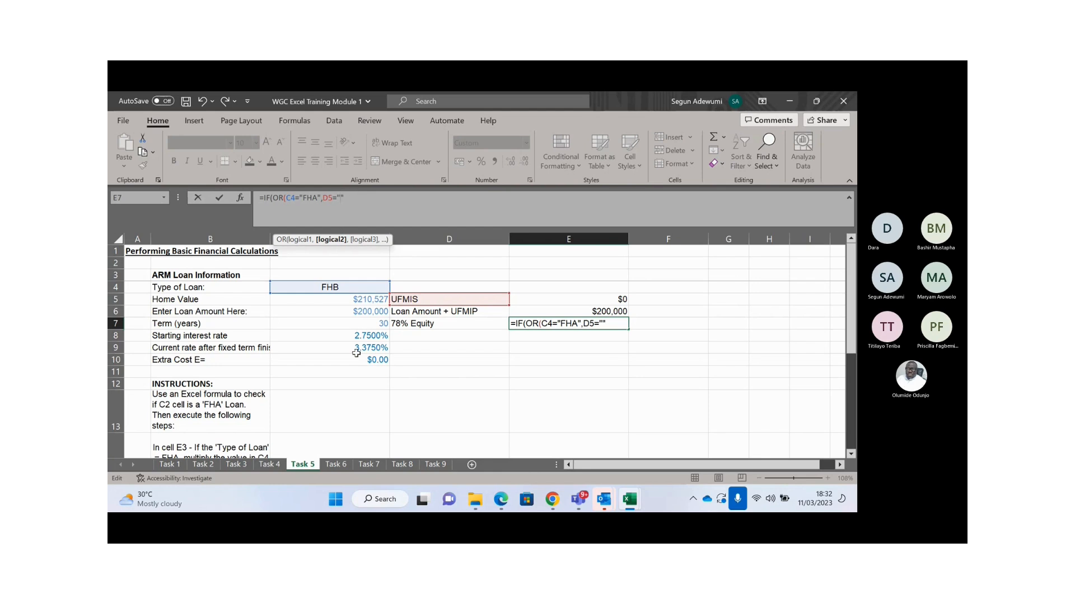
pyautogui.write('UFMID')
pyautogui.write(')')
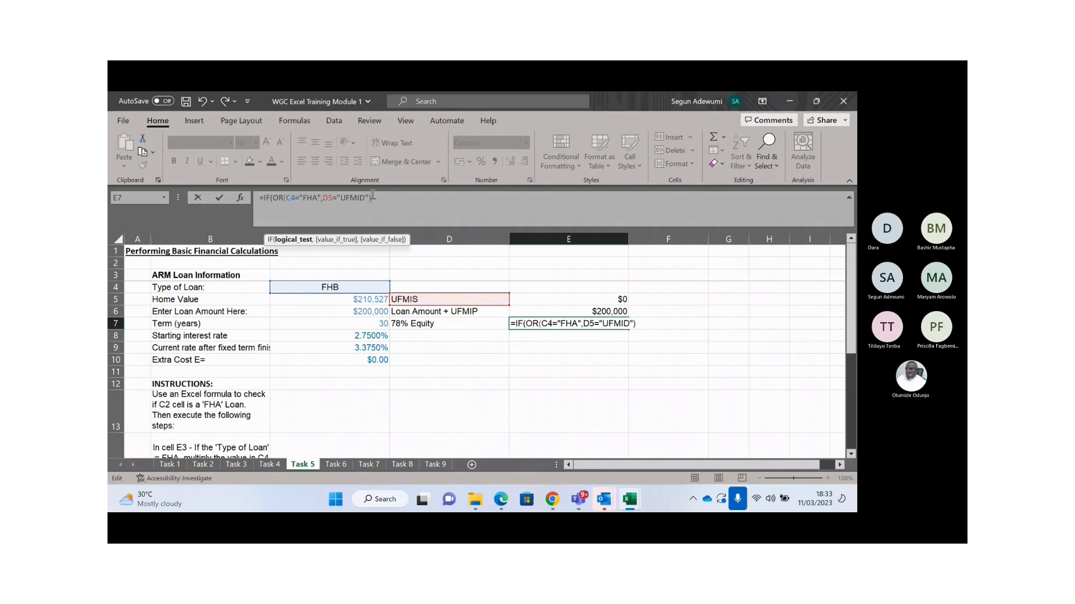
pyautogui.write(',')
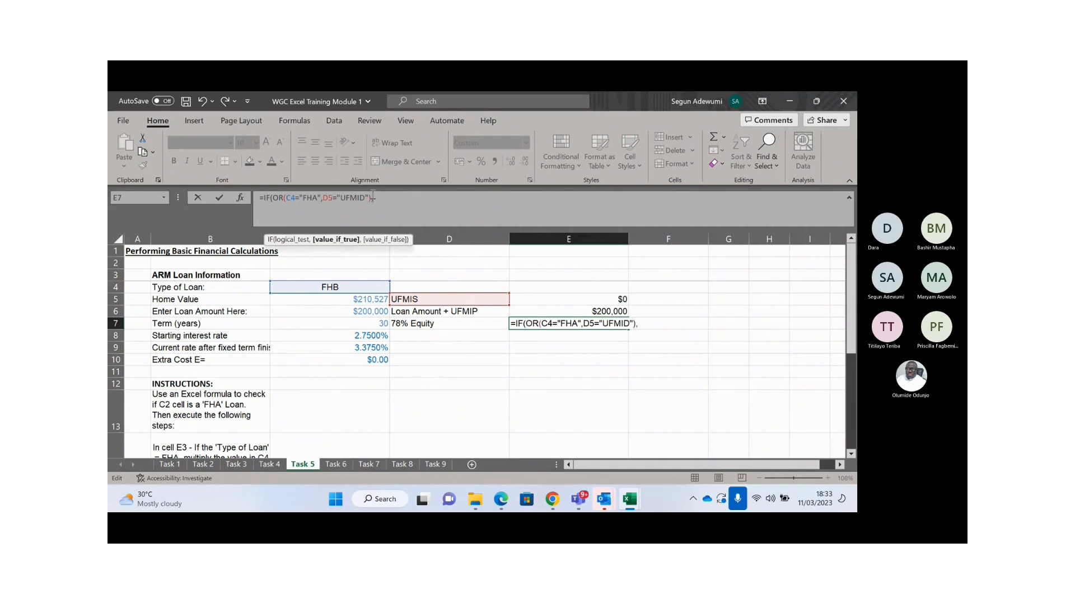
pyautogui.click(365, 301)
pyautogui.write('*2,')
pyautogui.click(344, 311)
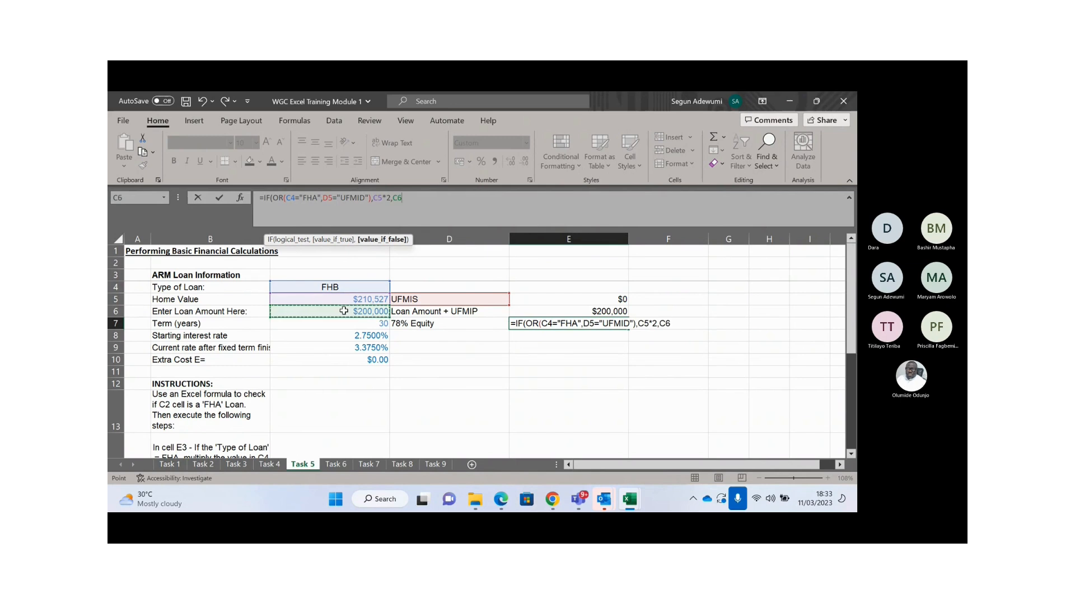
pyautogui.write(')')
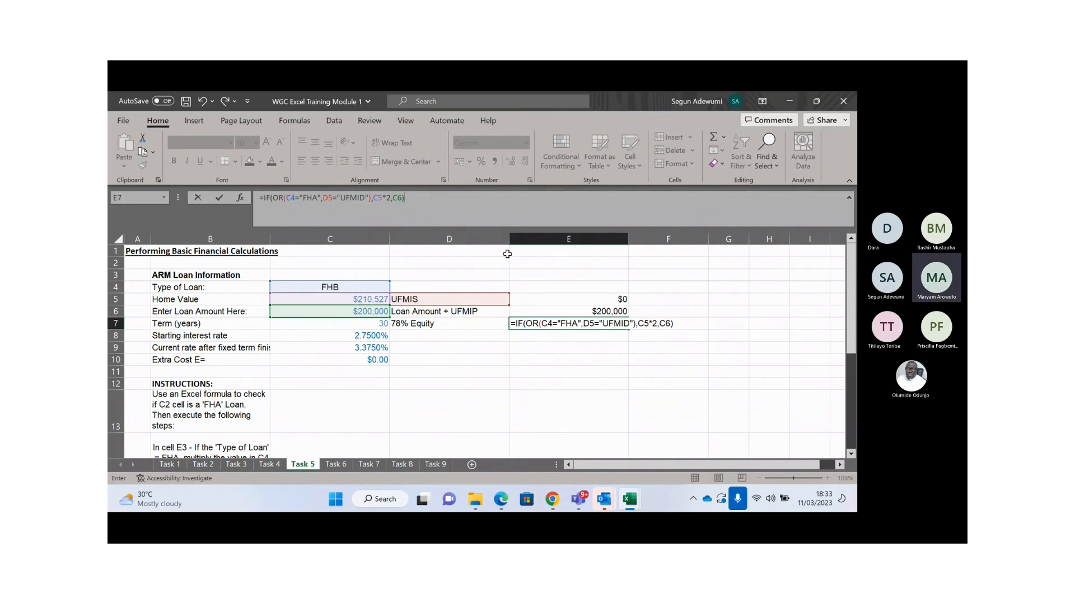
pyautogui.press('Return')
pyautogui.press('Up')
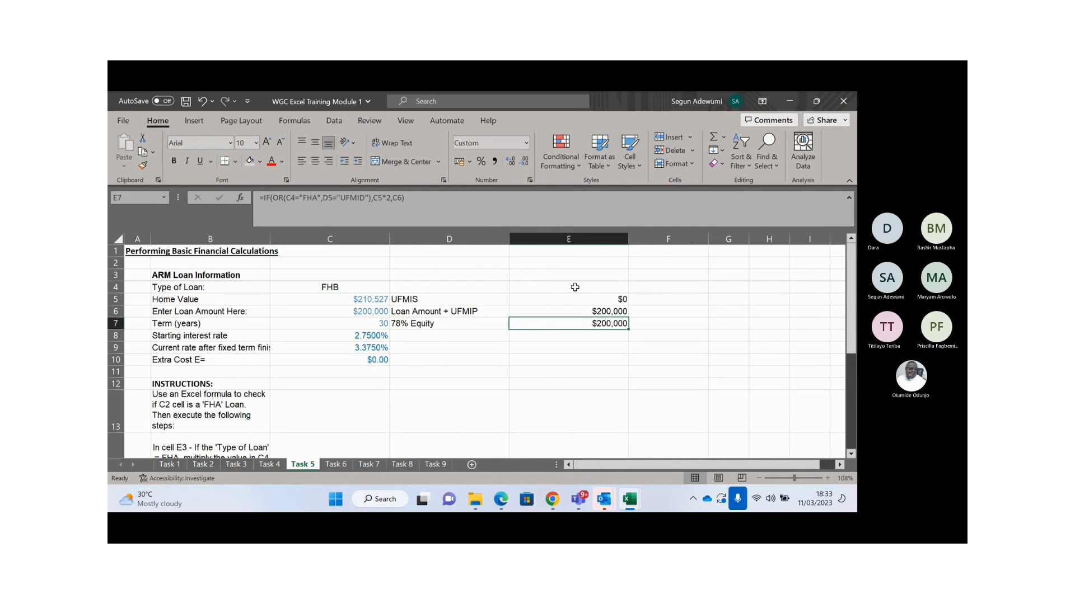
pyautogui.click(560, 274)
# - Start an =OR(C4="FHA" test in E3, then abandon it with Esc
pyautogui.write('=OR(')
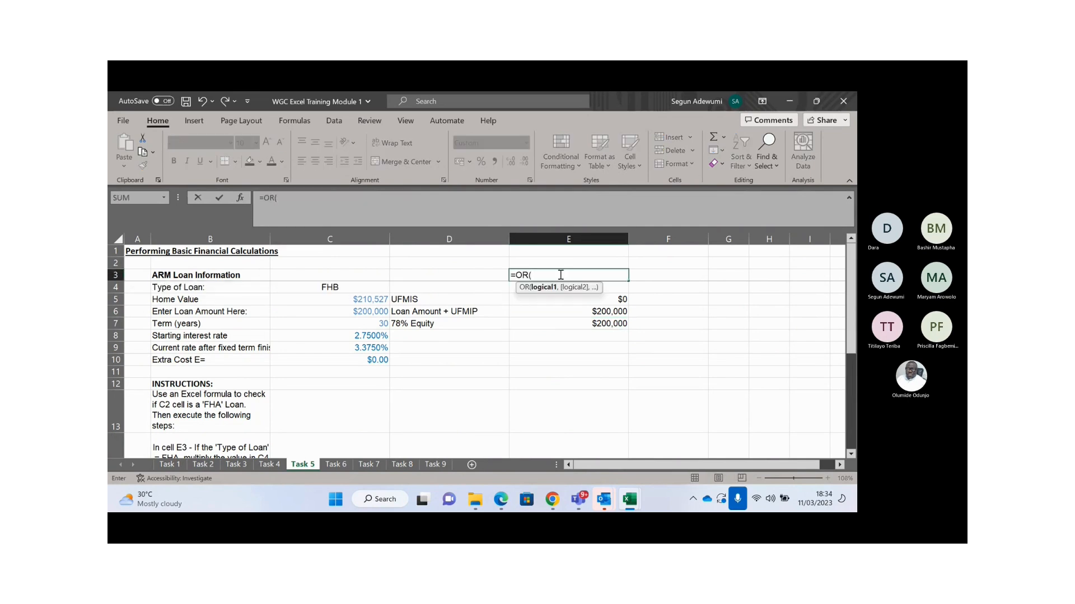
pyautogui.click(329, 289)
pyautogui.write('=')
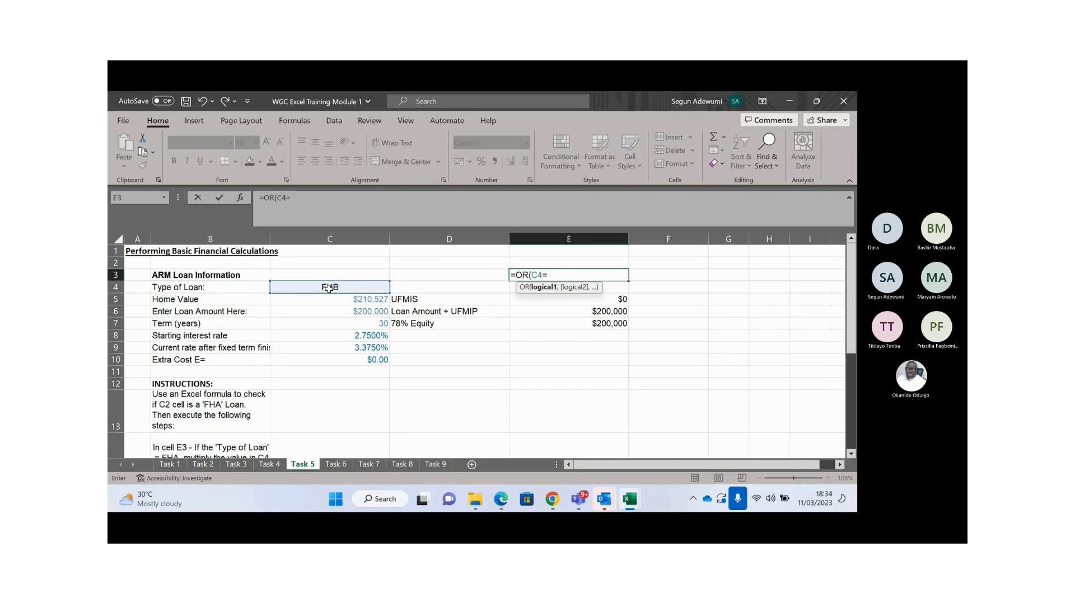
pyautogui.write('""')
pyautogui.click(292, 197)
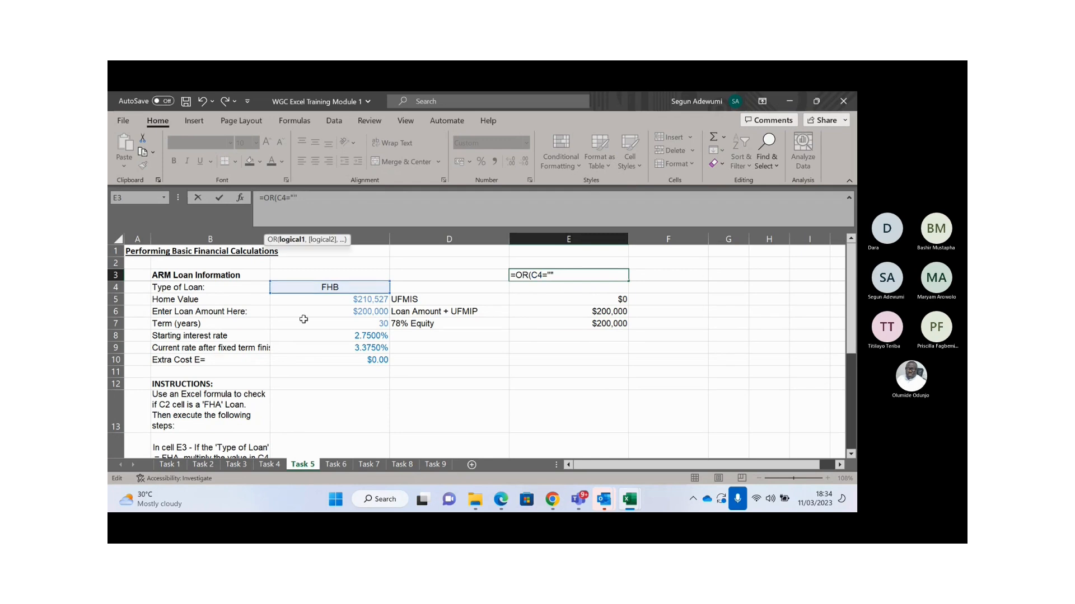
pyautogui.write('FHA')
pyautogui.press('Escape')
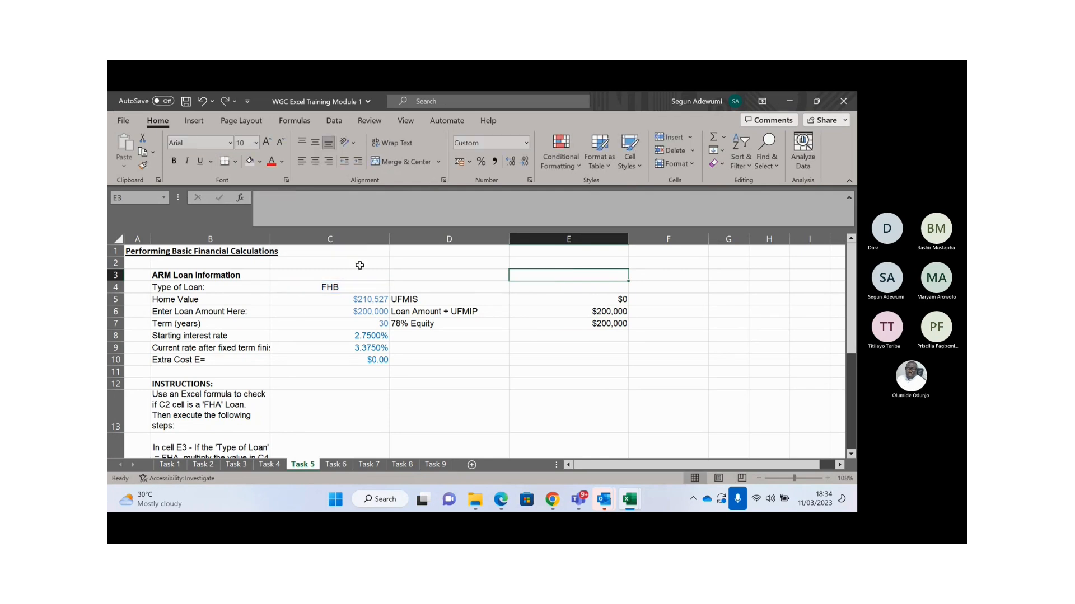
pyautogui.click(340, 284)
pyautogui.click(594, 324)
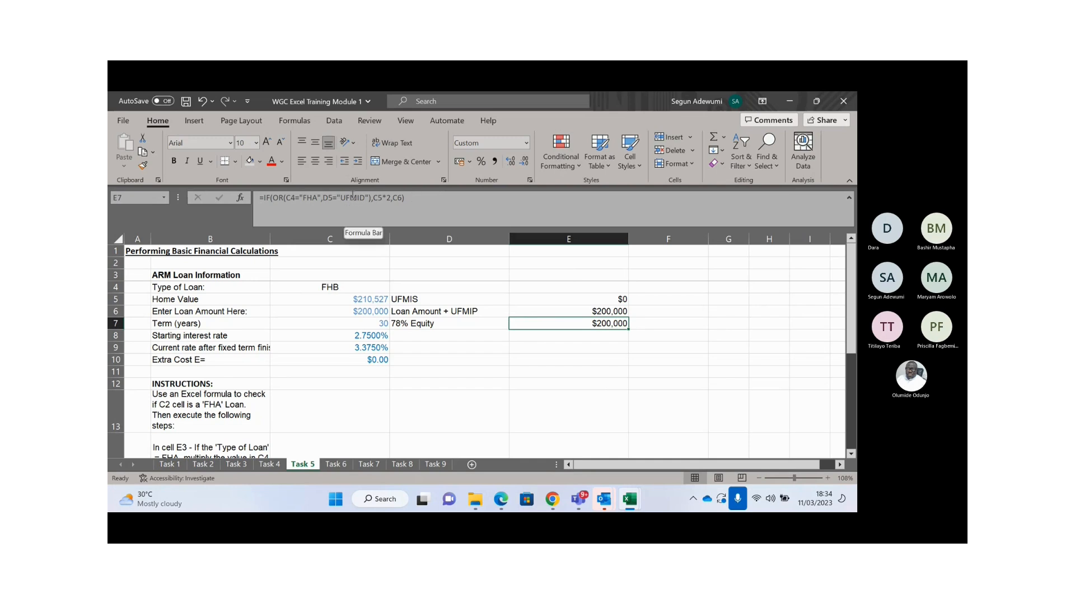
# - Change the loan type in C4 from FHB to FHA and recheck the E7 formula
pyautogui.click(360, 289)
pyautogui.click(305, 202)
pyautogui.press('BackSpace')
pyautogui.write('A')
pyautogui.press('Return')
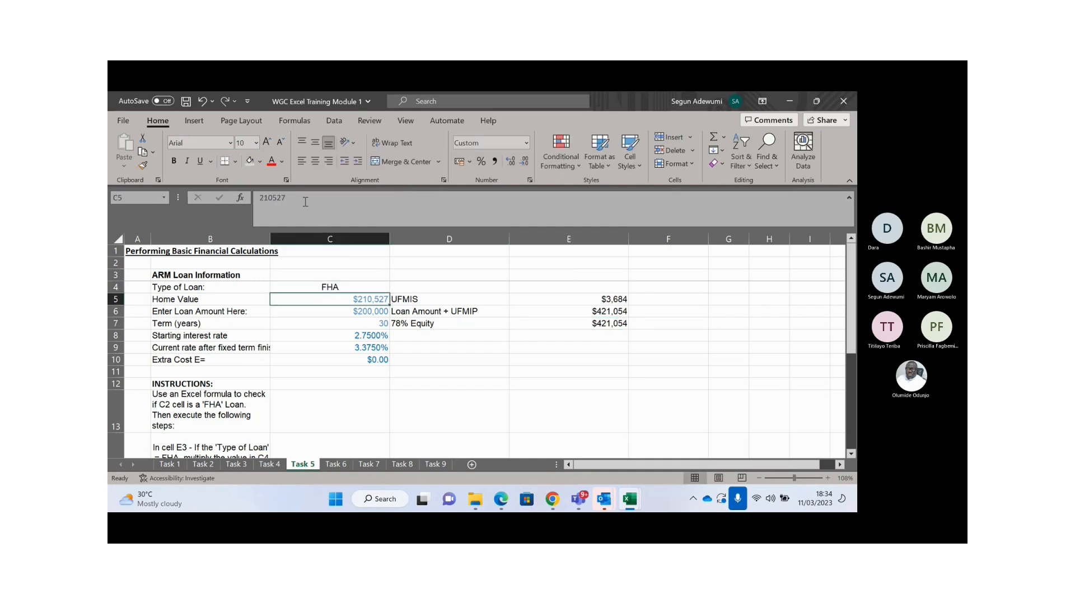
pyautogui.click(597, 322)
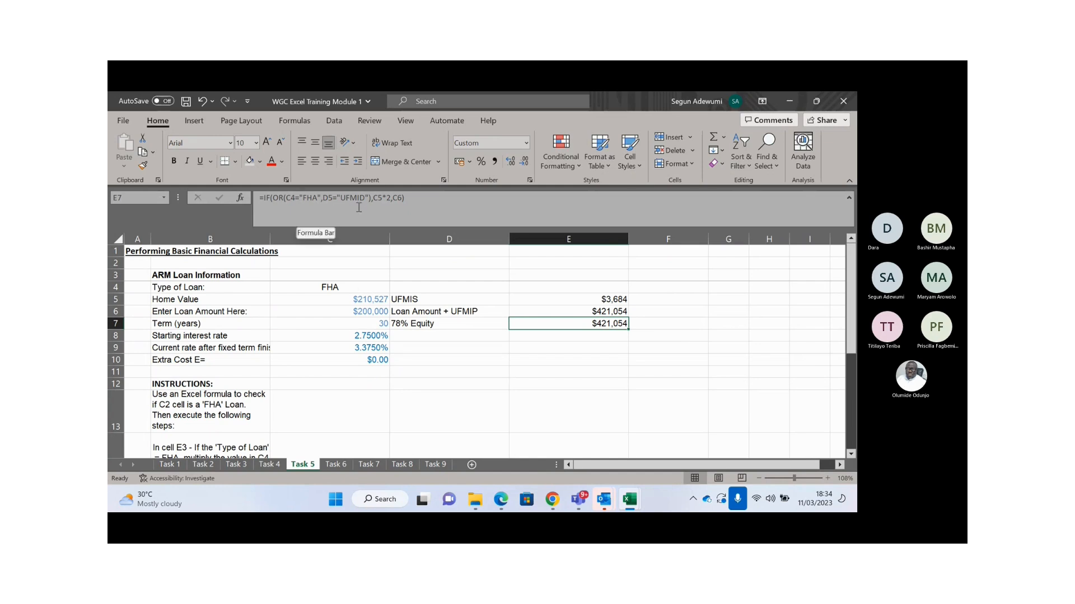
pyautogui.click(296, 199)
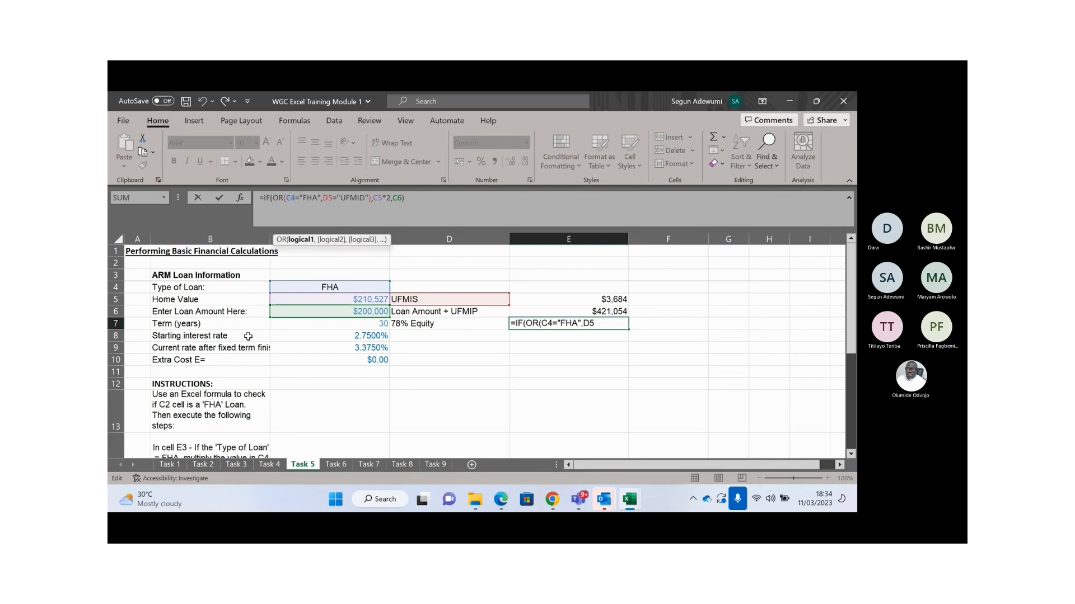
pyautogui.hotkey('ctrl', 'Return')
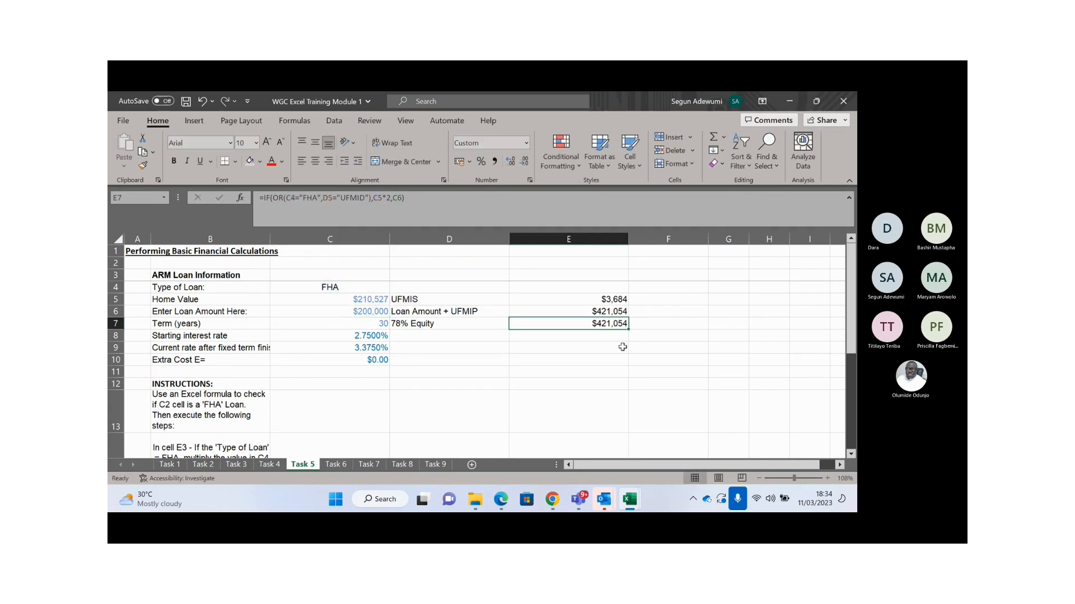
pyautogui.click(595, 312)
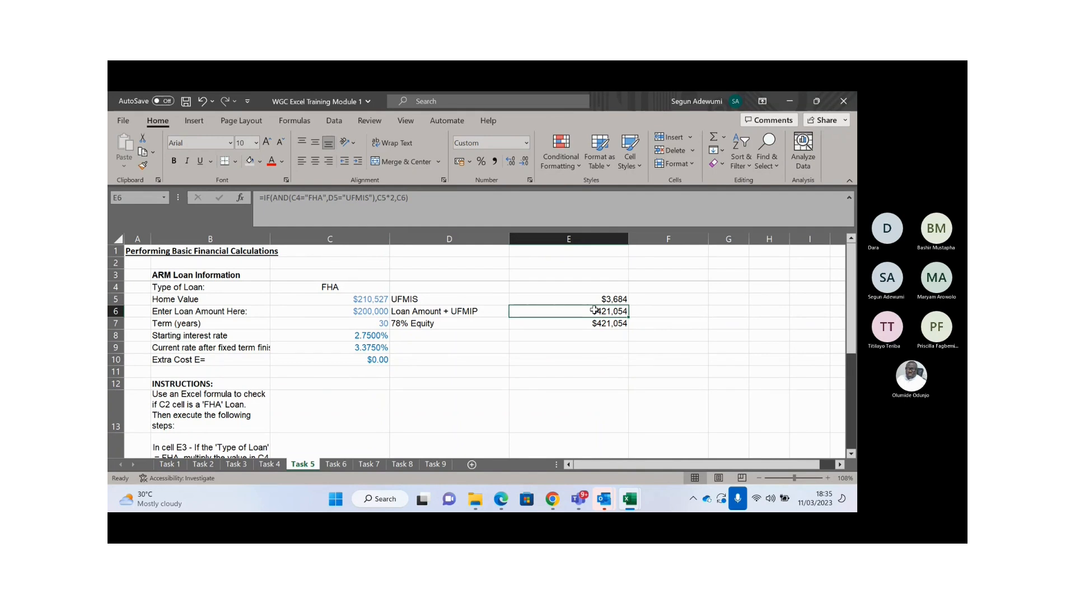
# - Switch to the Task 6 sheet and review the character strings and instructions
pyautogui.click(333, 465)
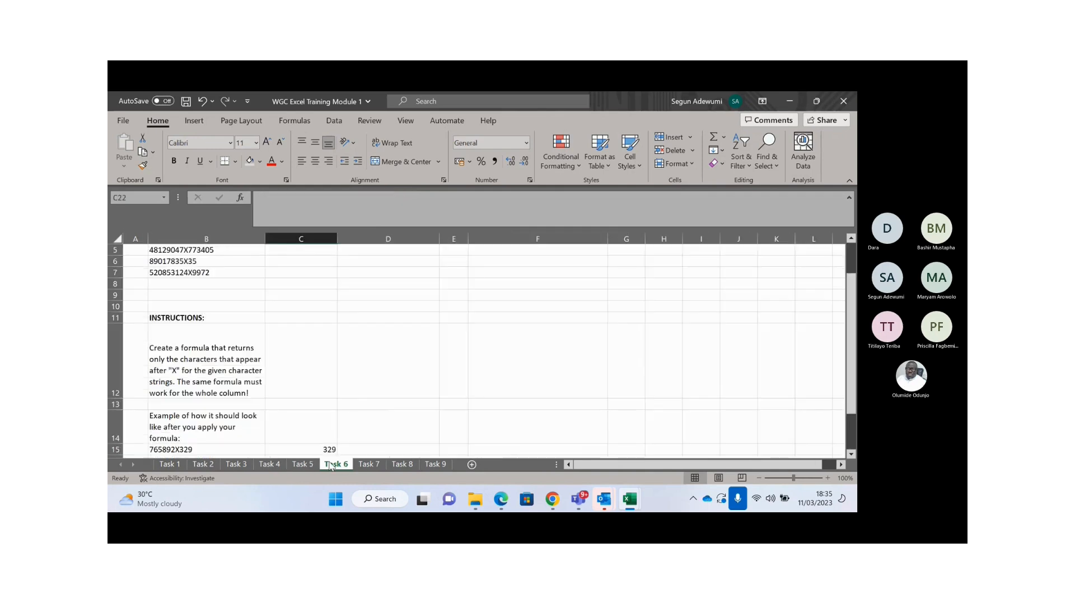
pyautogui.press('Down')
pyautogui.press('Down')
pyautogui.press('Down')
pyautogui.press('Down')
pyautogui.press('Down')
pyautogui.press('Down')
pyautogui.press('Down')
pyautogui.press('Down')
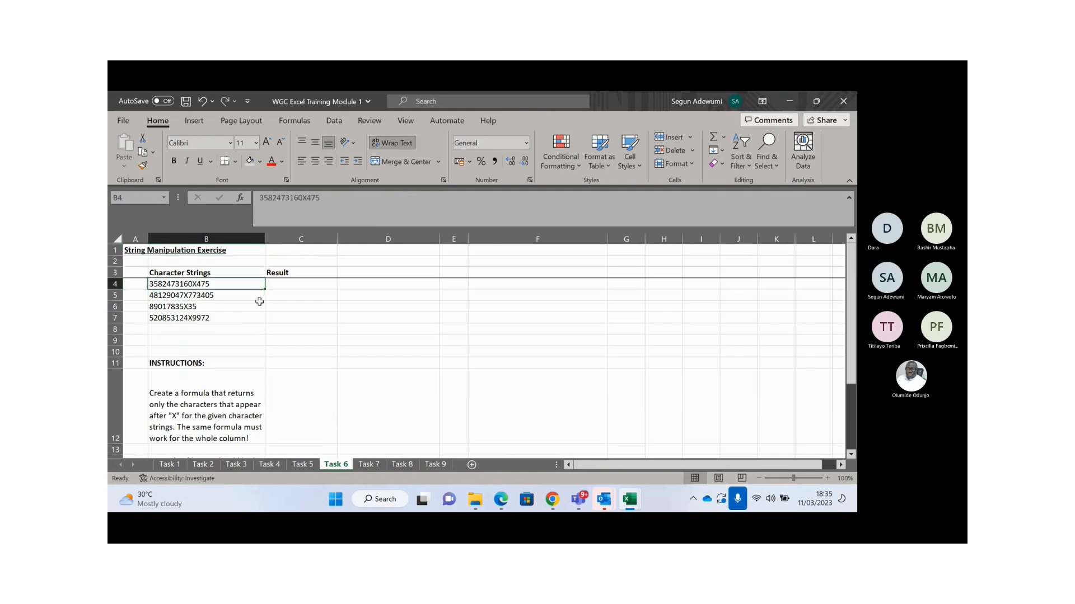
pyautogui.press('Down')
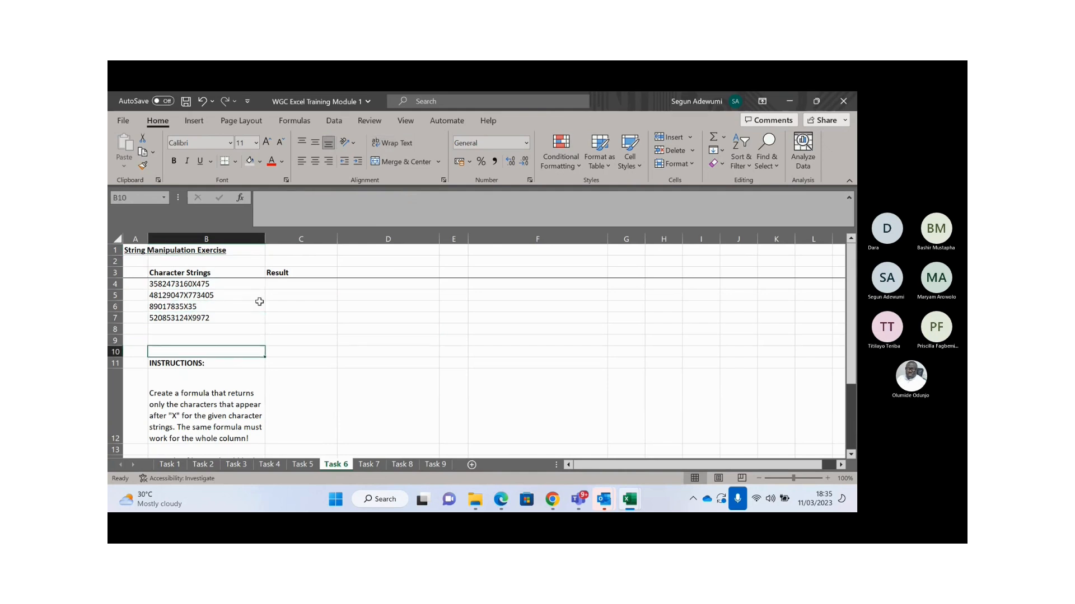
pyautogui.press('Down')
pyautogui.press('Down')
pyautogui.press('Down')
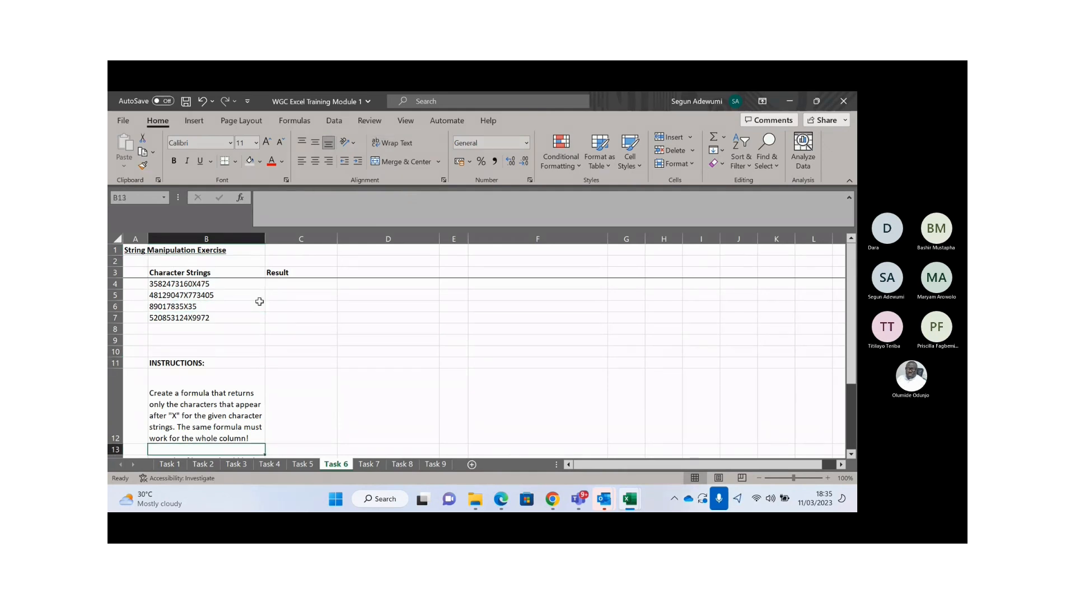
pyautogui.press('Up')
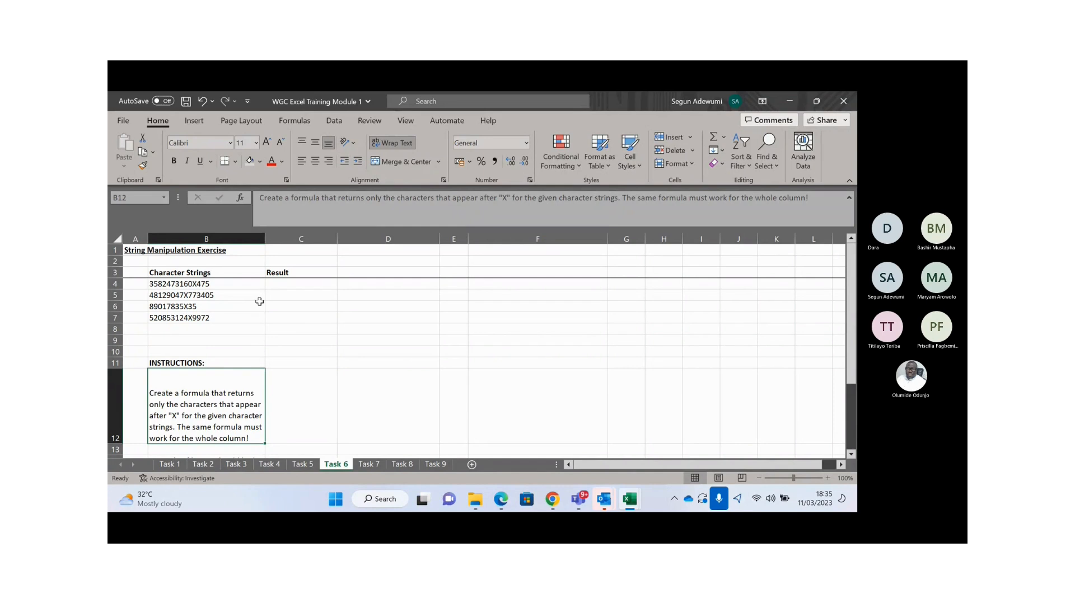
pyautogui.click(200, 286)
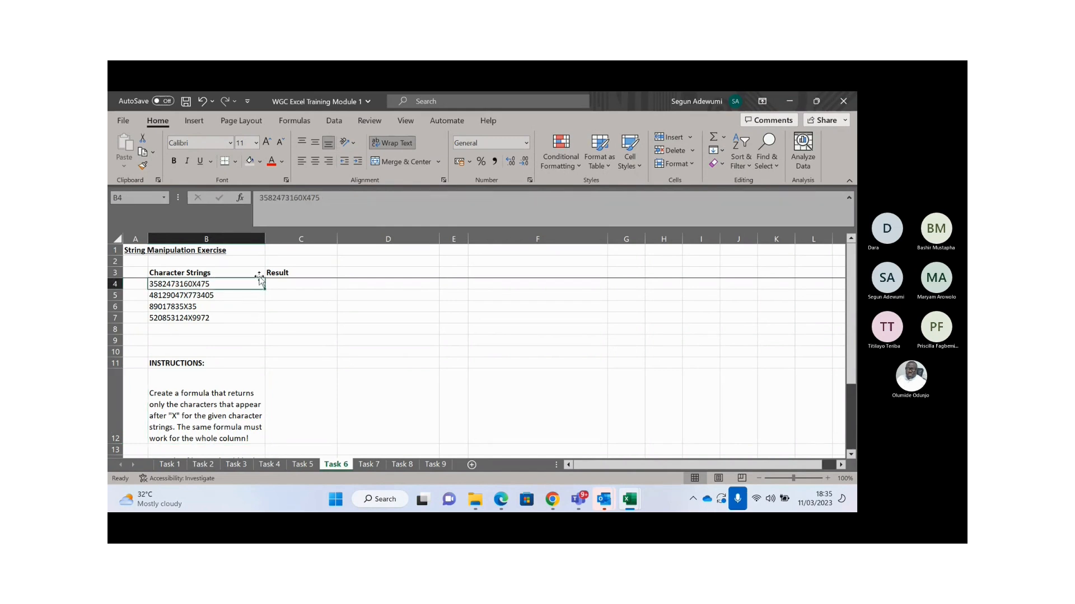
pyautogui.click(192, 296)
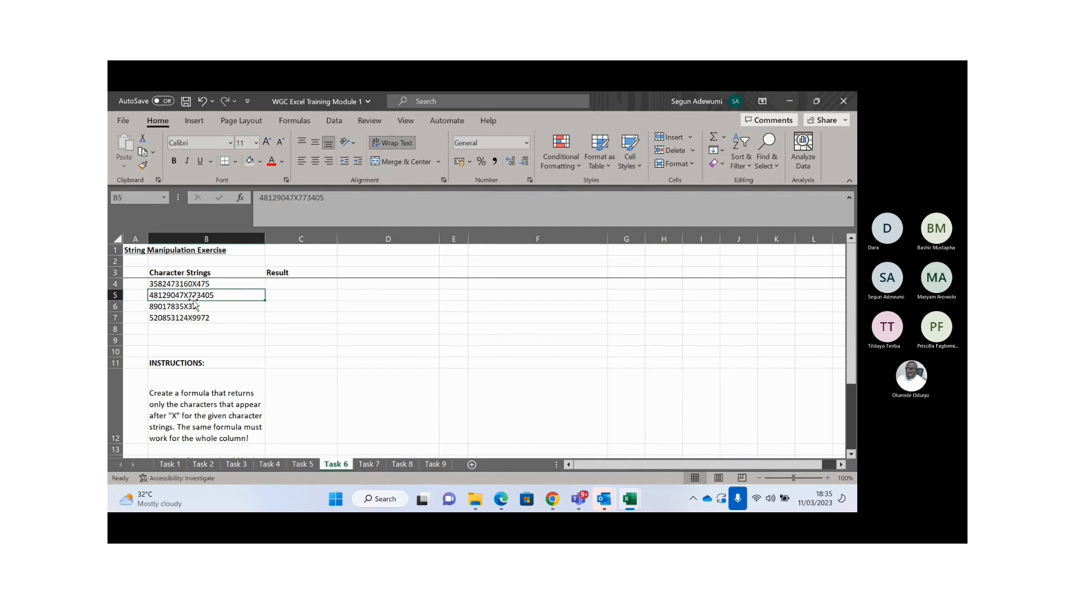
# - Enter 474 in C4 and 773405 in C5, then fill C4's 474 down to C7
pyautogui.click(309, 285)
pyautogui.write('47')
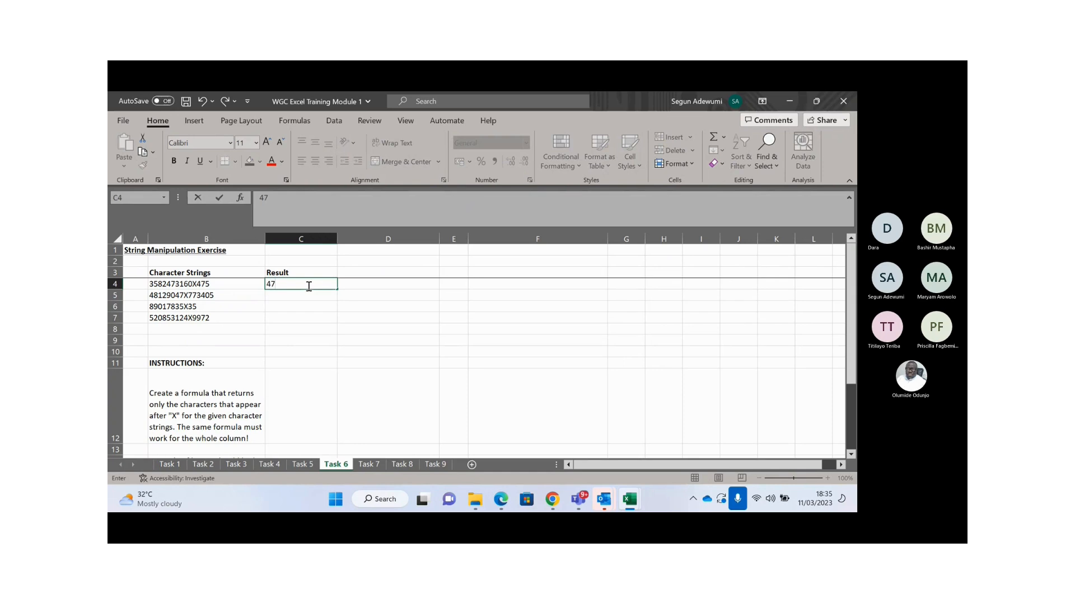
pyautogui.write('4')
pyautogui.press('Return')
pyautogui.write('773405')
pyautogui.press('Return')
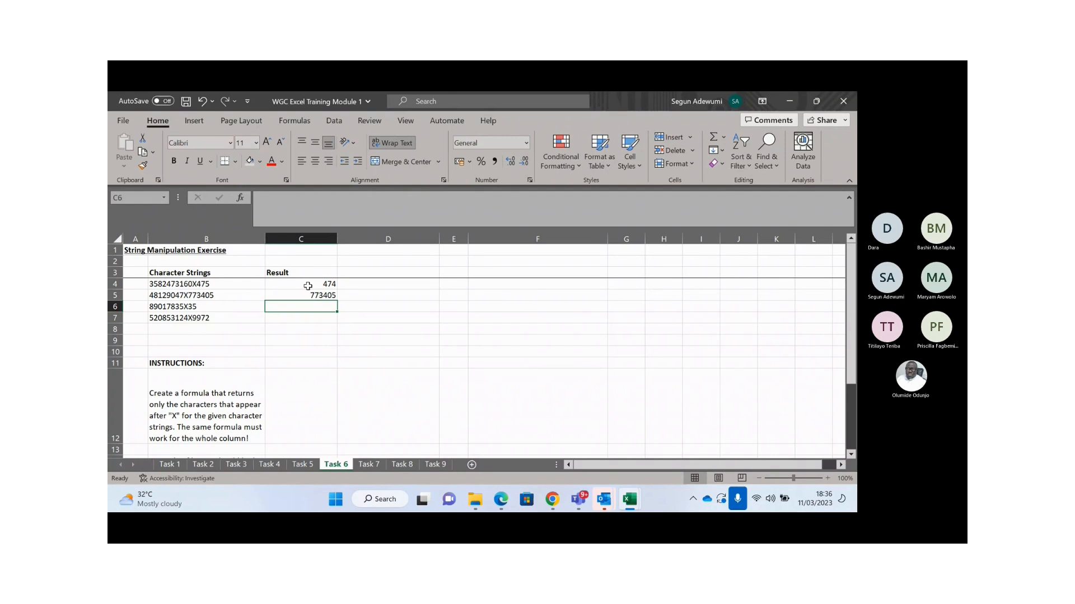
pyautogui.click(308, 285)
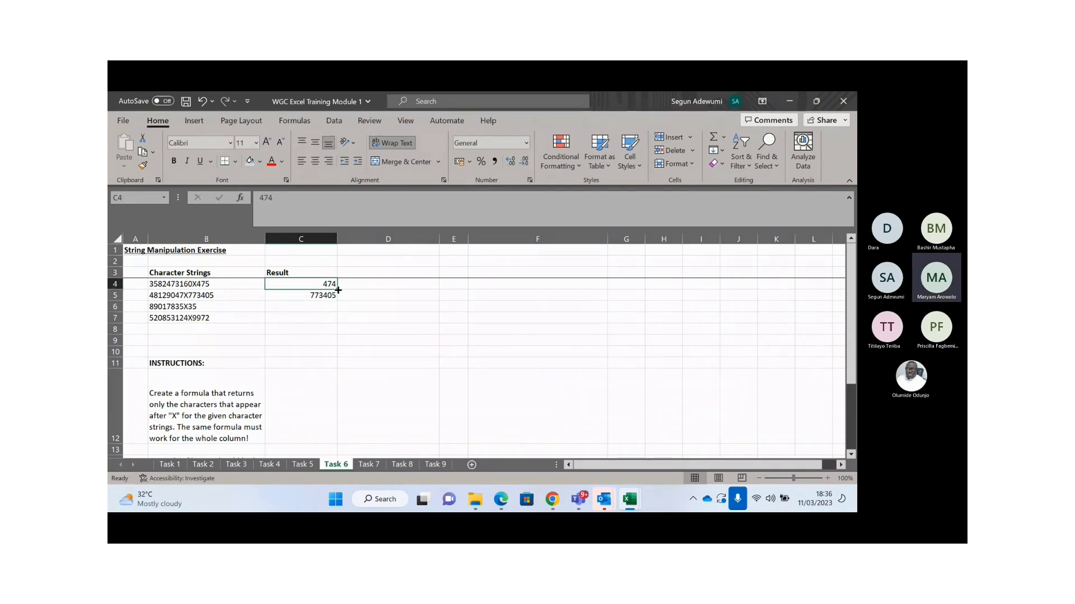
pyautogui.moveTo(337, 288); pyautogui.dragTo(337, 323)
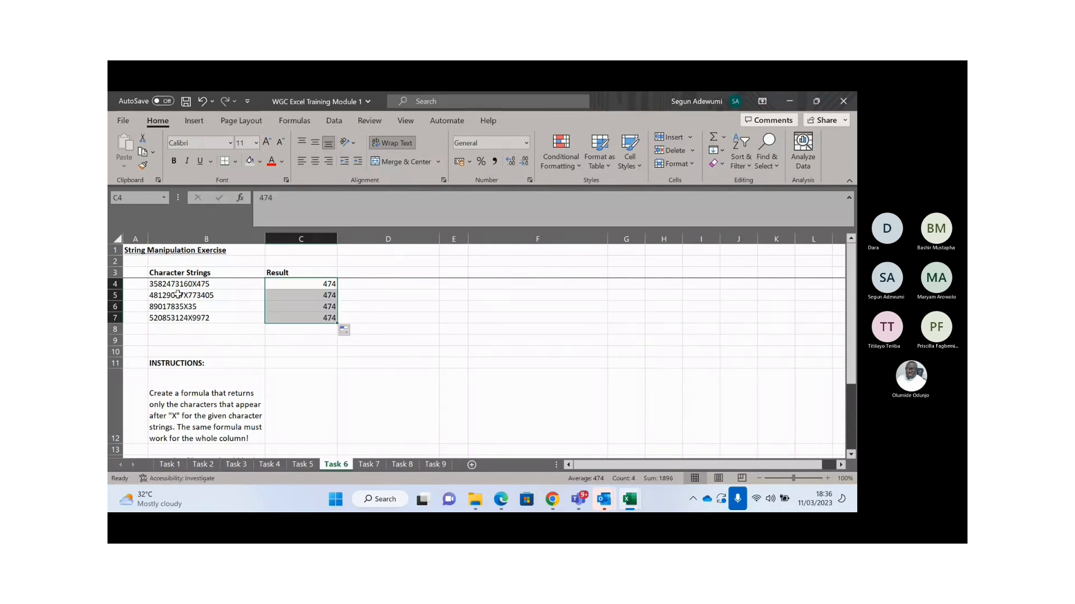
pyautogui.press('Delete')
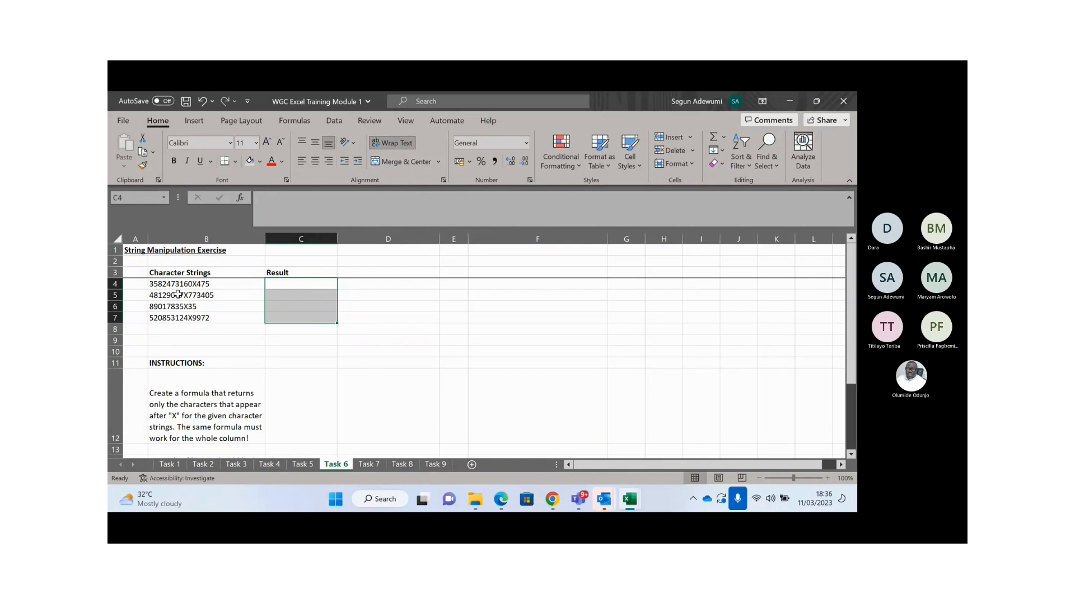
pyautogui.click(169, 399)
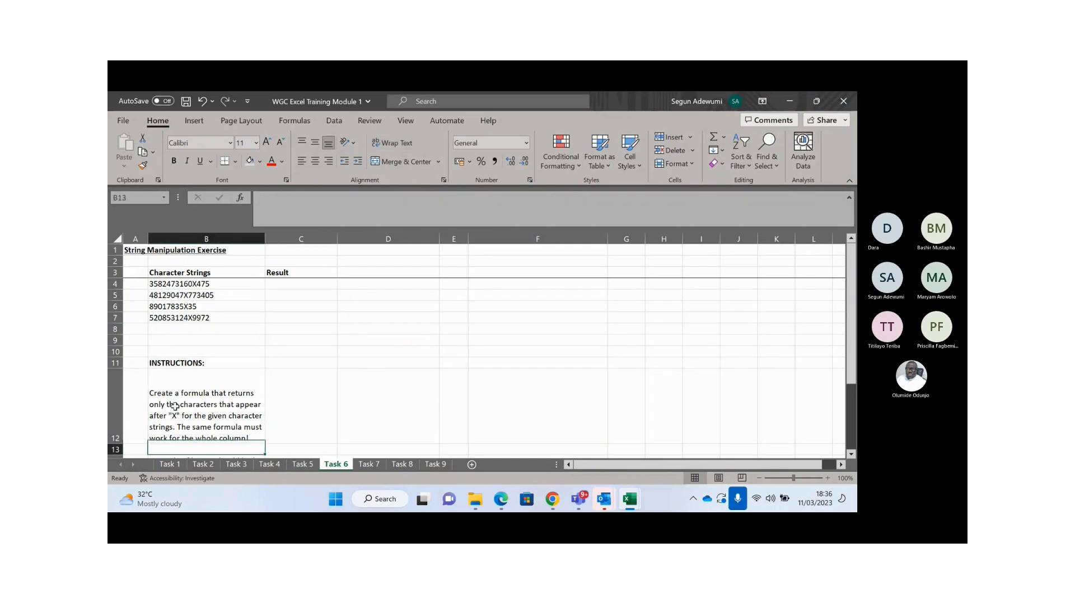
pyautogui.press('Down')
pyautogui.press('Down')
pyautogui.press('Down')
pyautogui.press('Down')
pyautogui.press('Down')
pyautogui.press('Down')
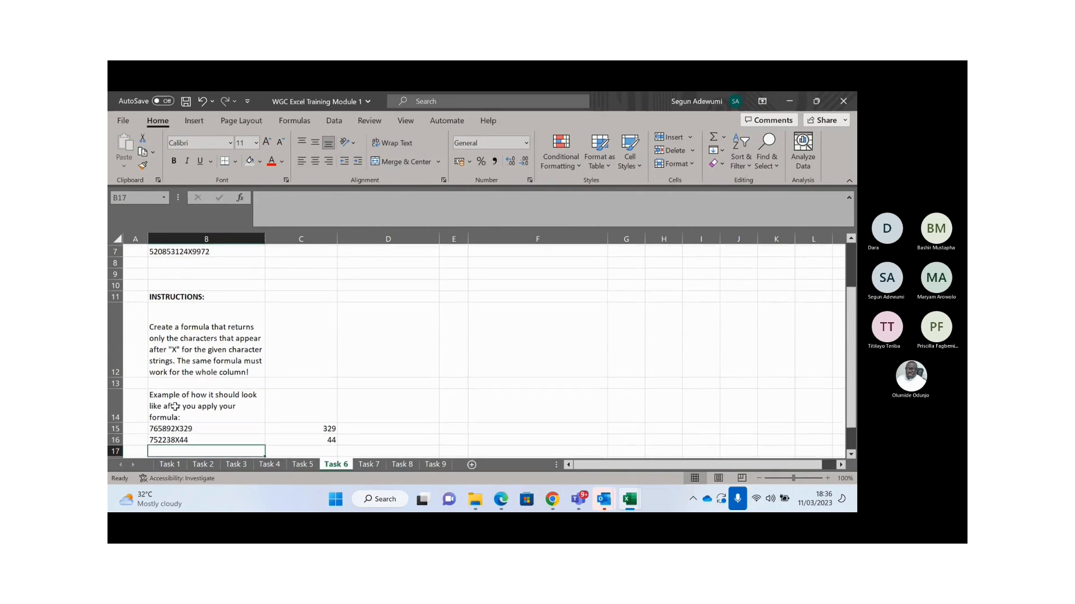
pyautogui.press('Up')
pyautogui.press('Up')
pyautogui.press('Up')
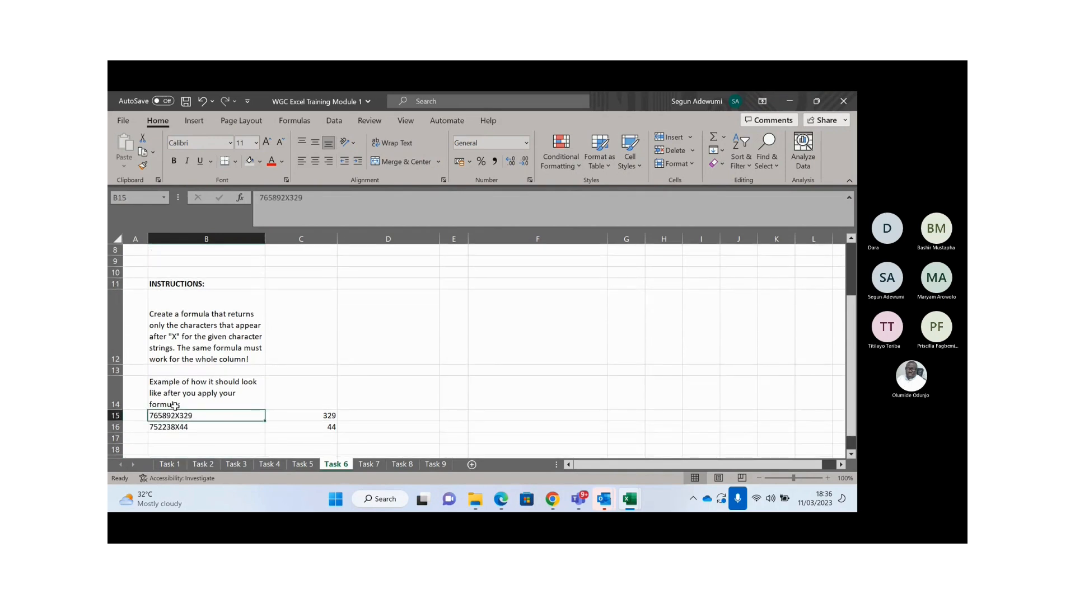
pyautogui.press('Up')
pyautogui.press('Up')
pyautogui.press('Up')
pyautogui.press('Up')
pyautogui.press('Up')
pyautogui.press('Up')
pyautogui.press('Up')
pyautogui.press('Up')
pyautogui.press('Up')
pyautogui.press('Up')
pyautogui.press('Up')
pyautogui.press('Up')
pyautogui.press('Up')
pyautogui.press('Up')
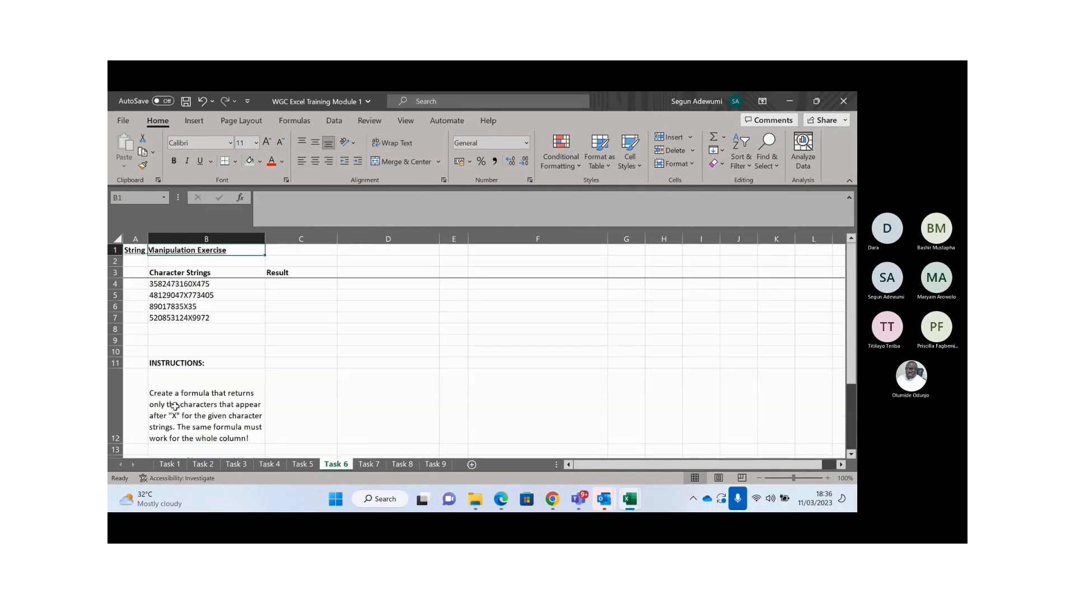
pyautogui.press('Down')
pyautogui.press('Down')
pyautogui.press('Down')
pyautogui.press('Right')
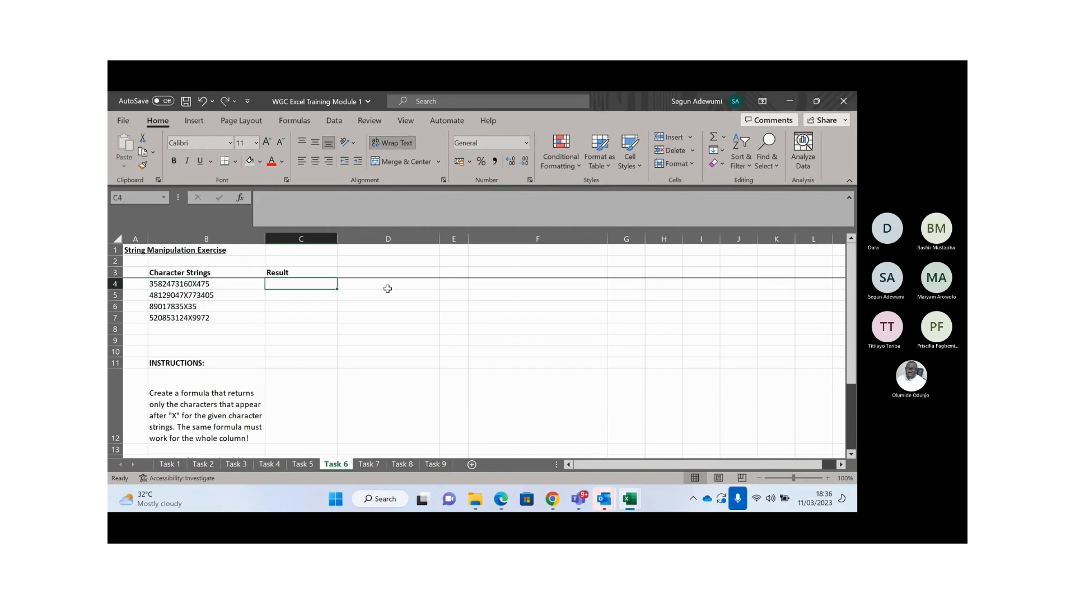
# - Type the labels RIGHT, LENGTH (LEN) and FIND into D7, D8 and D9
pyautogui.click(388, 316)
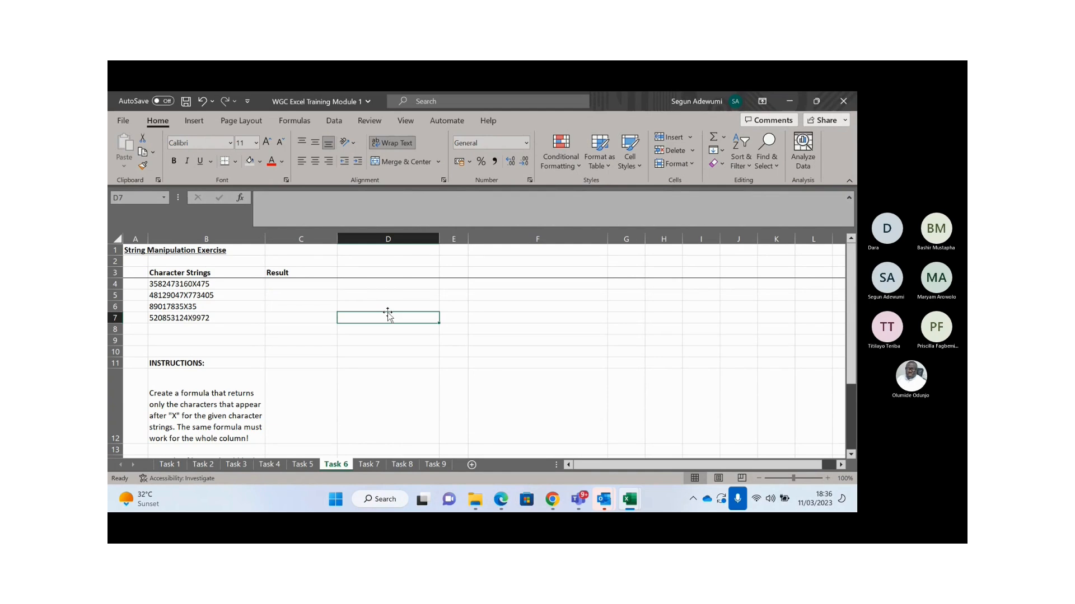
pyautogui.write('RIGHT')
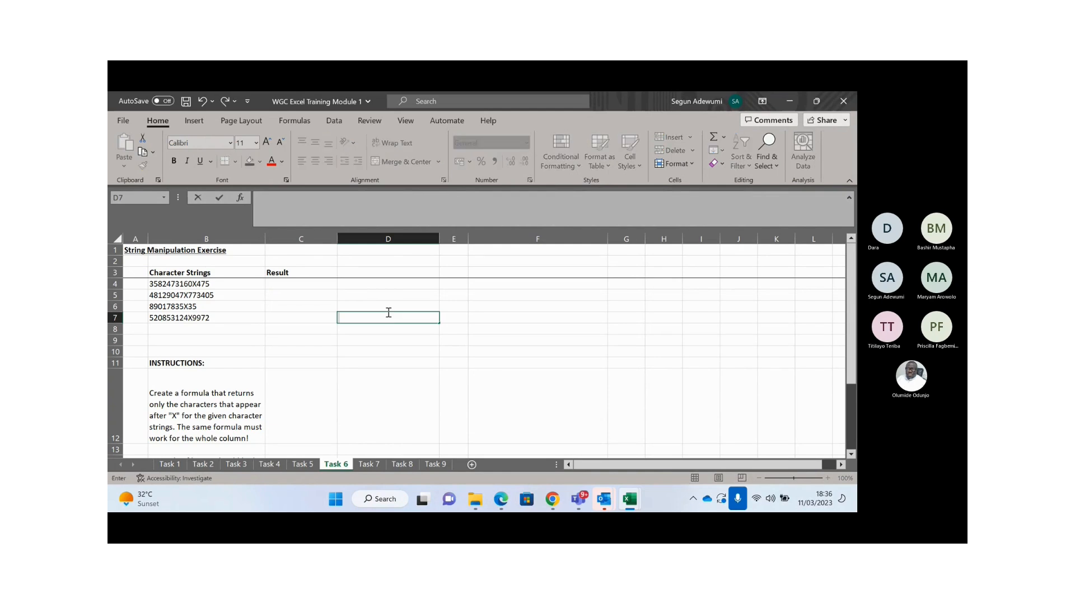
pyautogui.press('Return')
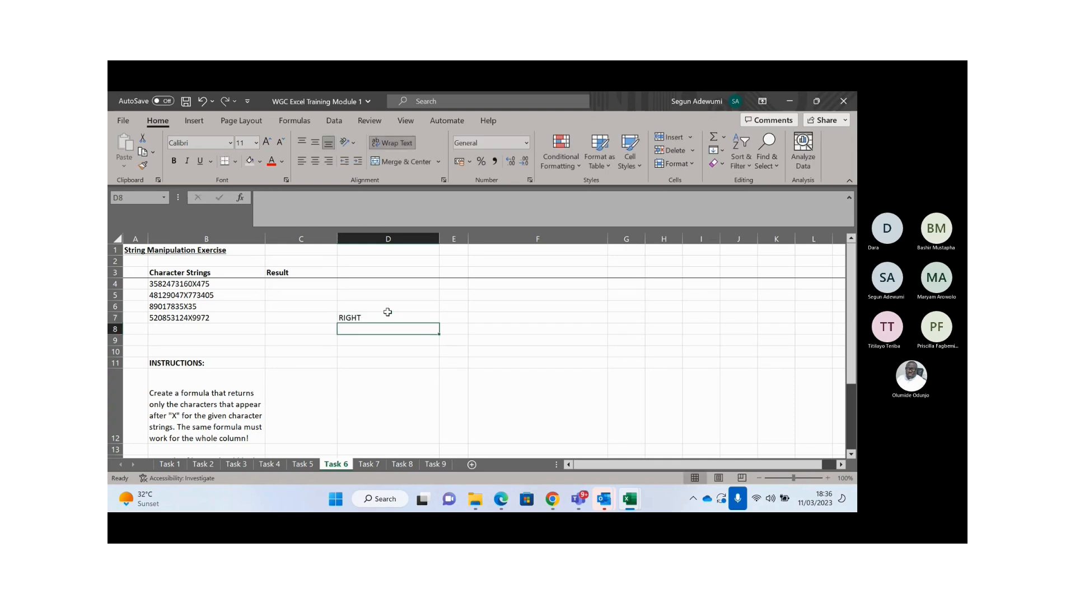
pyautogui.write('LENGTH (LEN)')
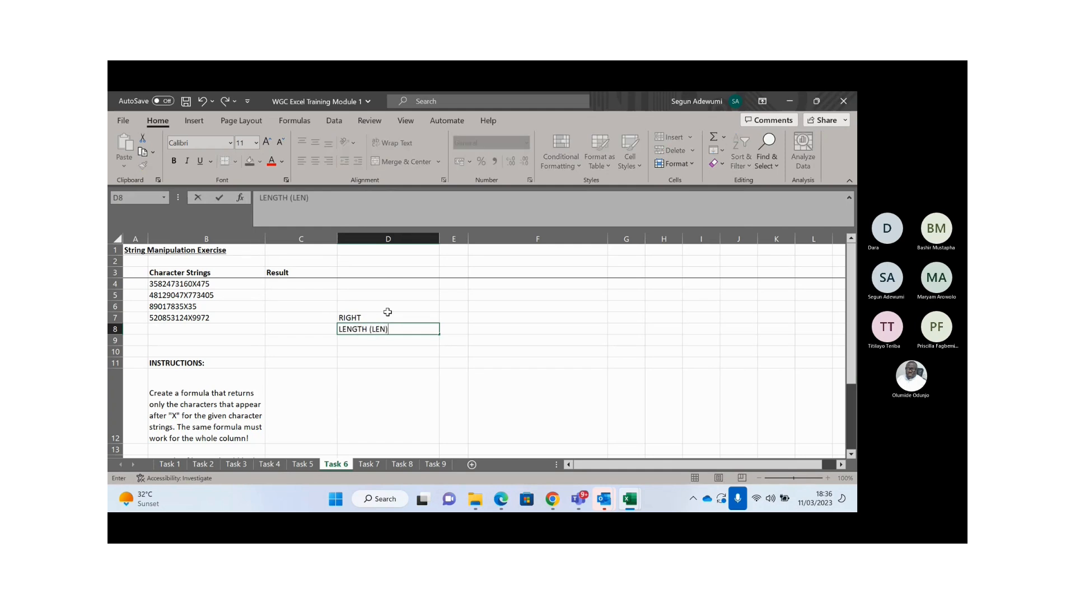
pyautogui.press('Return')
pyautogui.write('FIND')
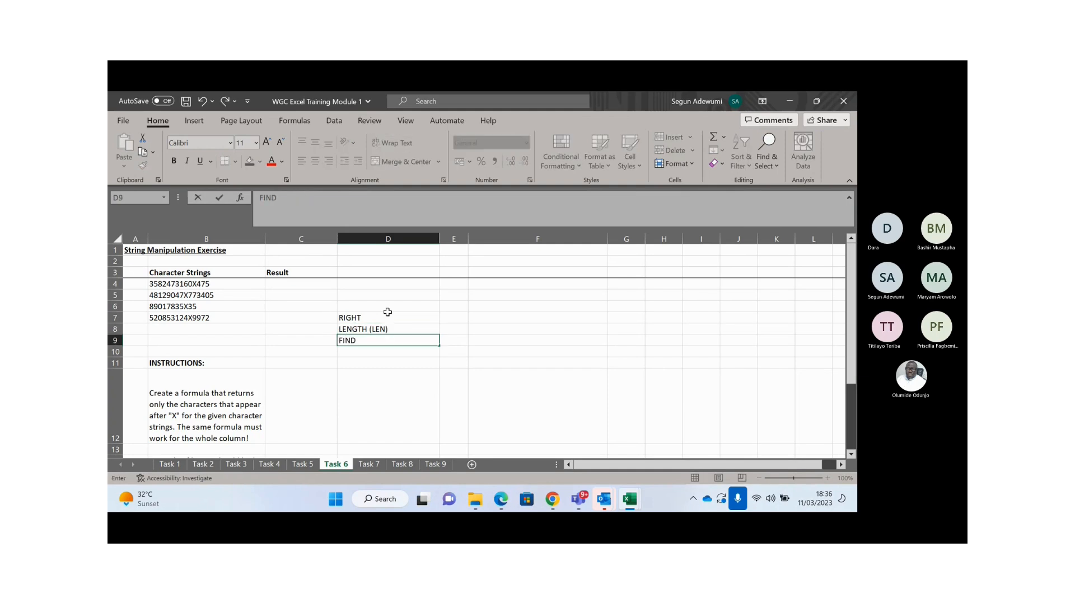
pyautogui.press('Return')
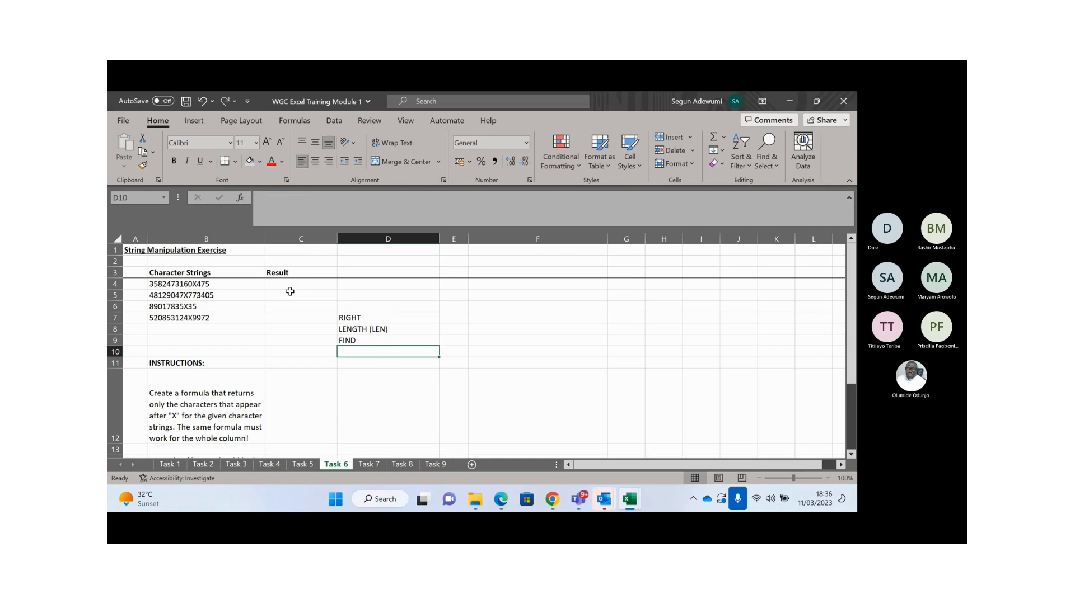
pyautogui.click(284, 276)
pyautogui.click(283, 284)
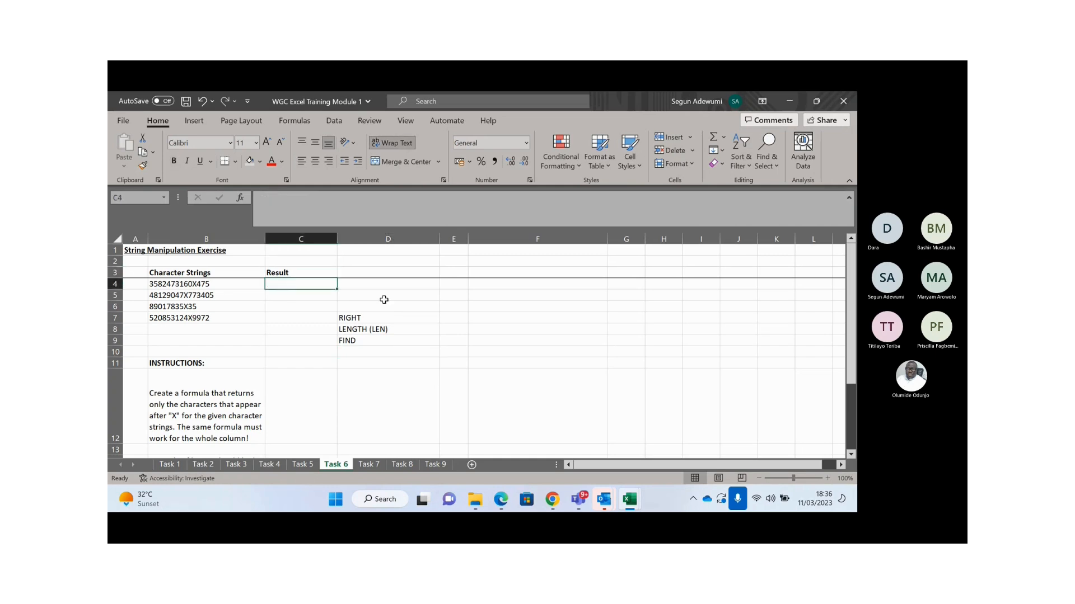
pyautogui.click(395, 317)
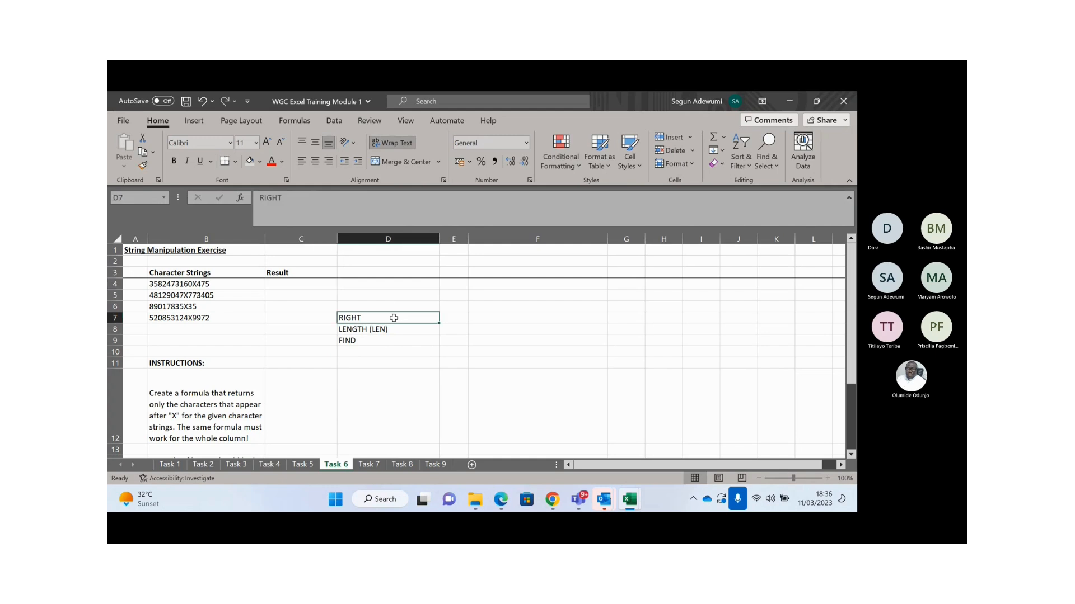
pyautogui.click(504, 317)
# - Enter =RIGHT(B4,3) in F7, returning 475
pyautogui.write('=RIGHT(')
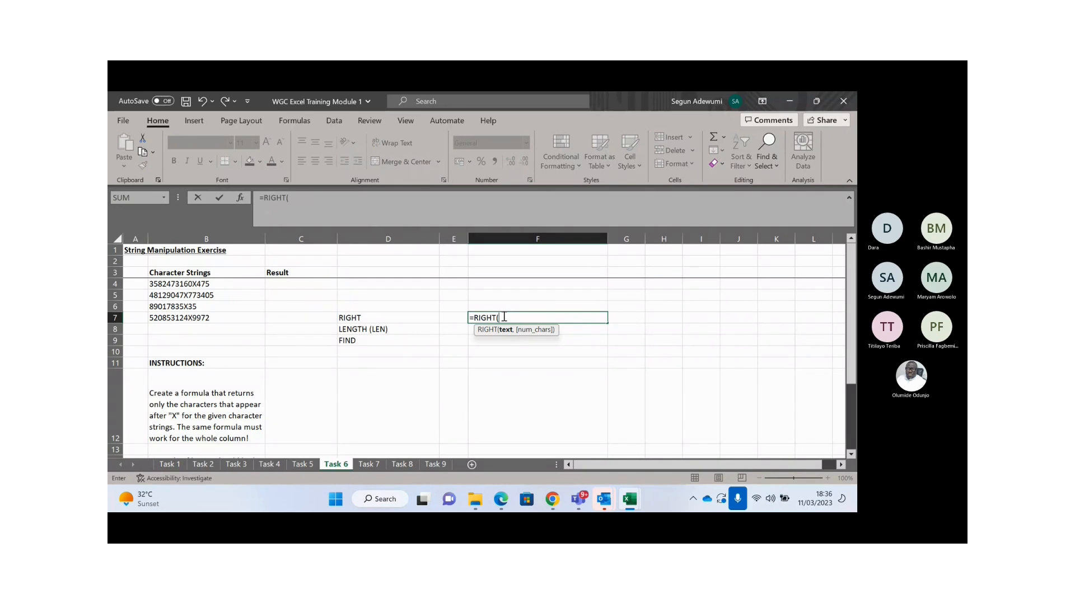
pyautogui.click(177, 284)
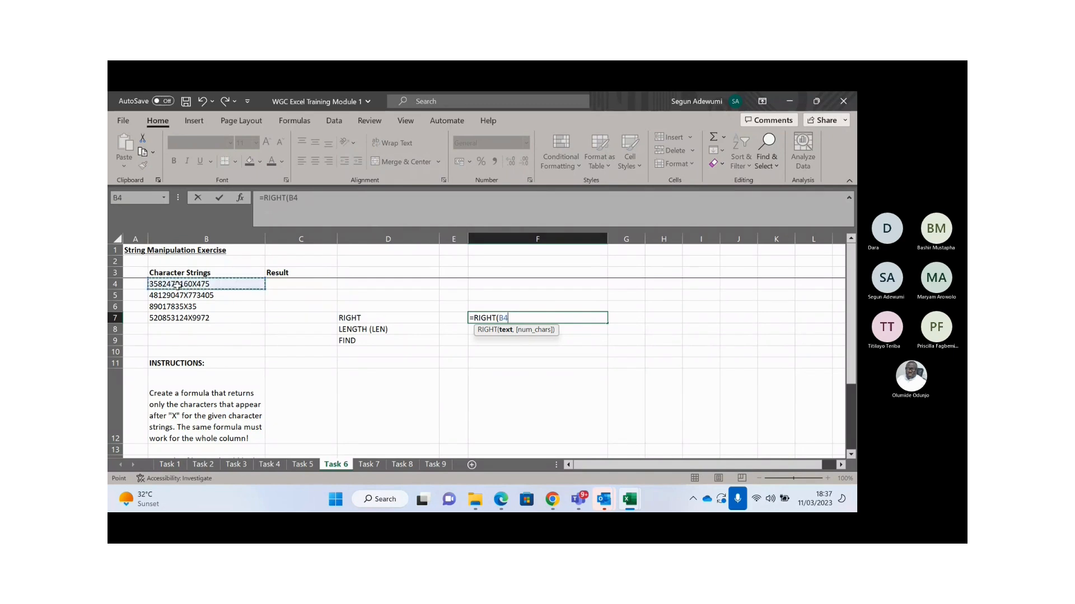
pyautogui.write(',3)')
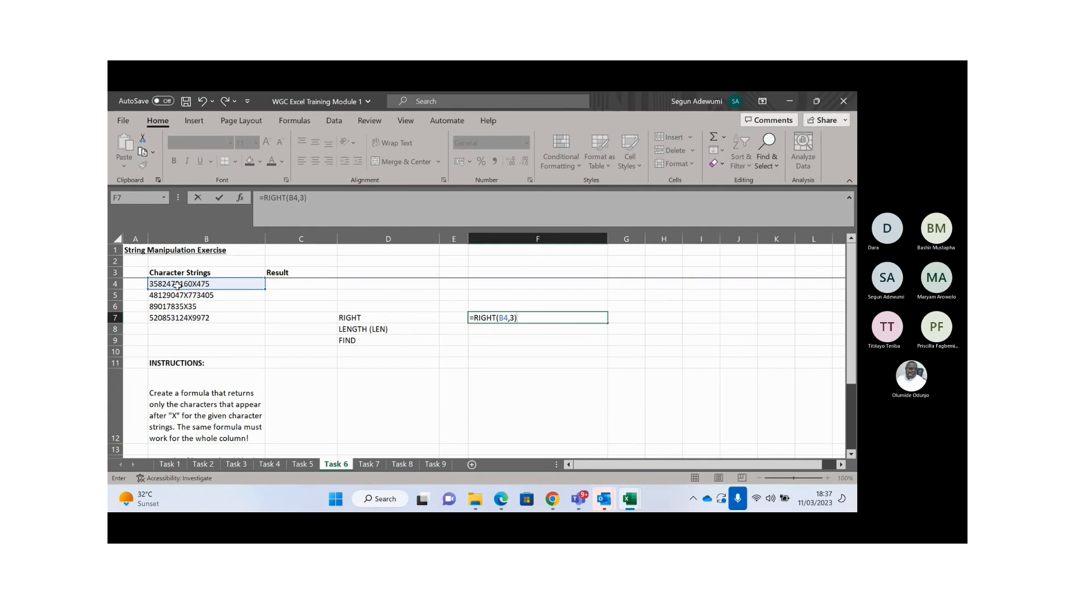
pyautogui.press('Return')
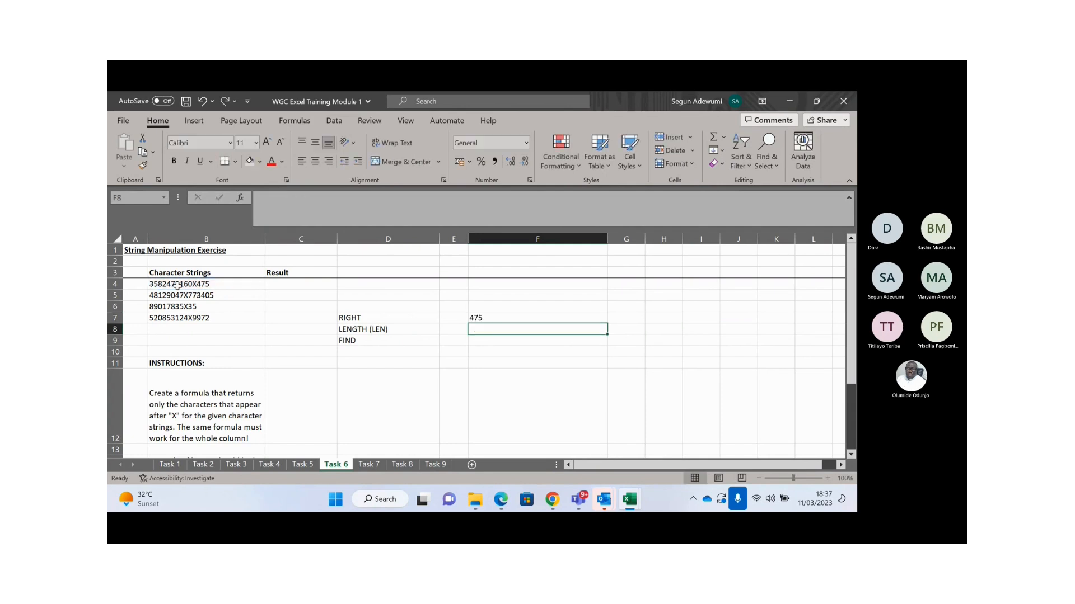
pyautogui.press('Up')
pyautogui.press('Down')
# - Enter =LEN(B4) in F8, returning 14
pyautogui.write('=LEN(')
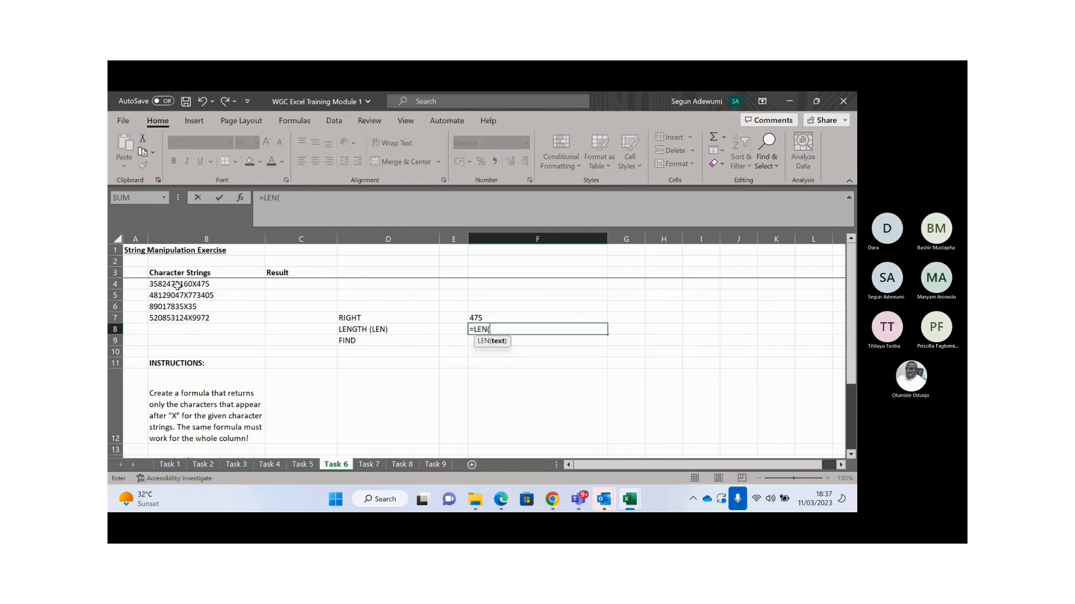
pyautogui.press('BackSpace')
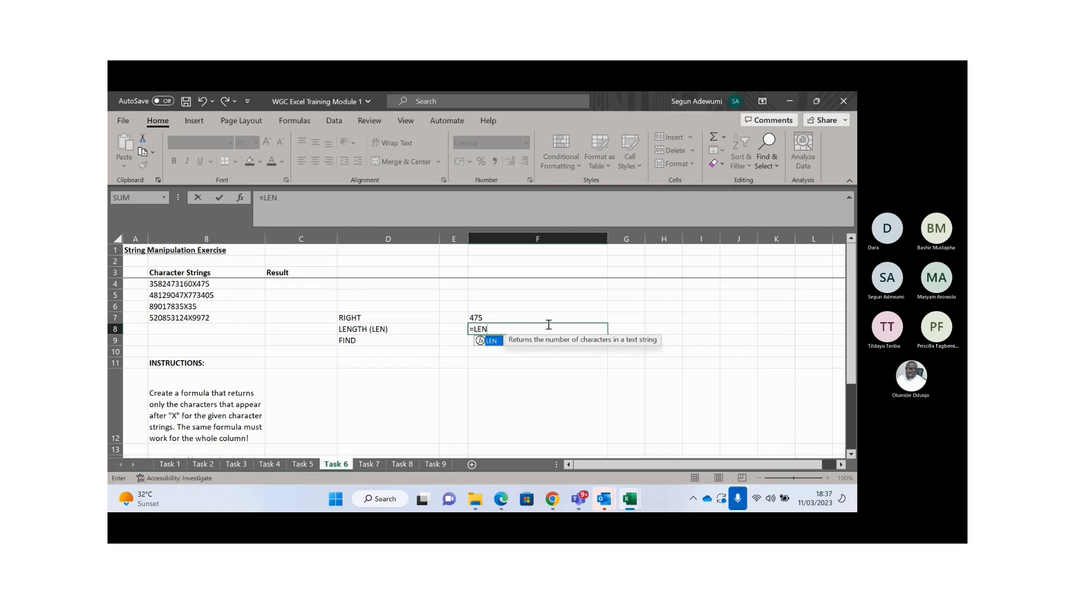
pyautogui.write('(')
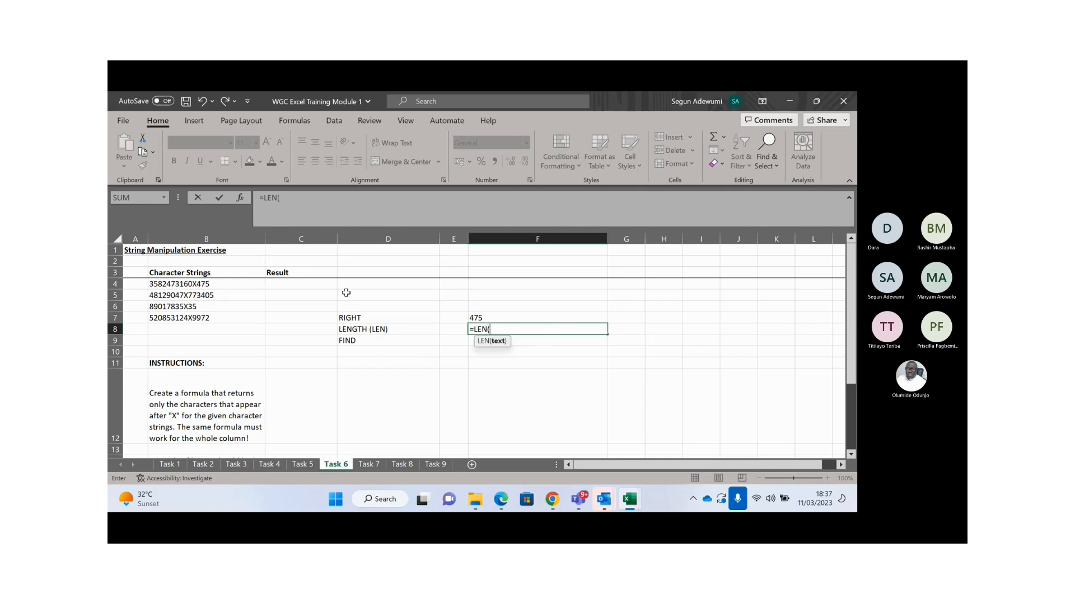
pyautogui.click(205, 285)
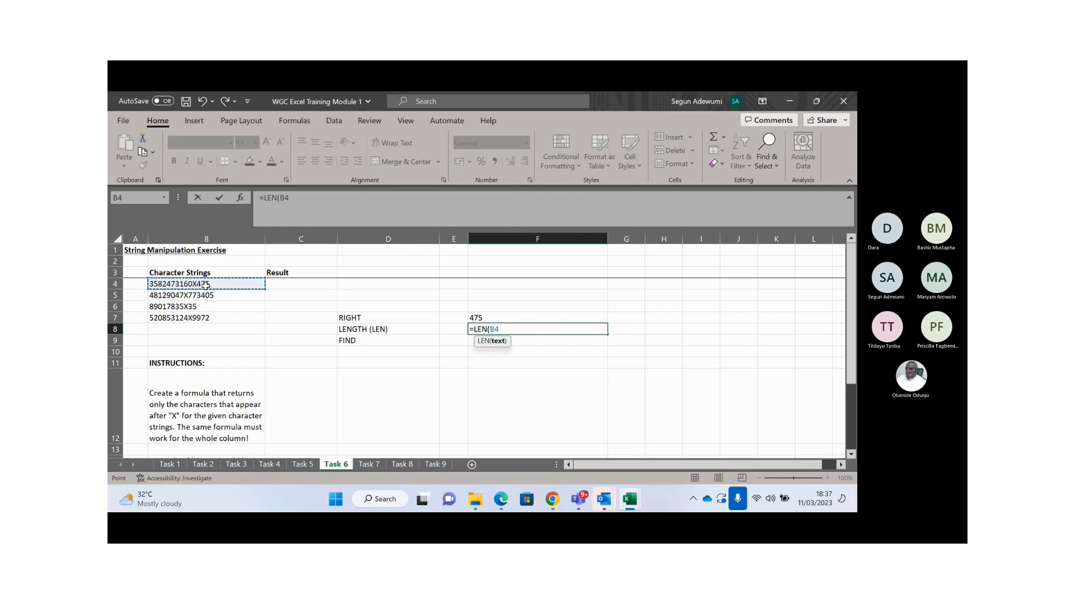
pyautogui.write(')')
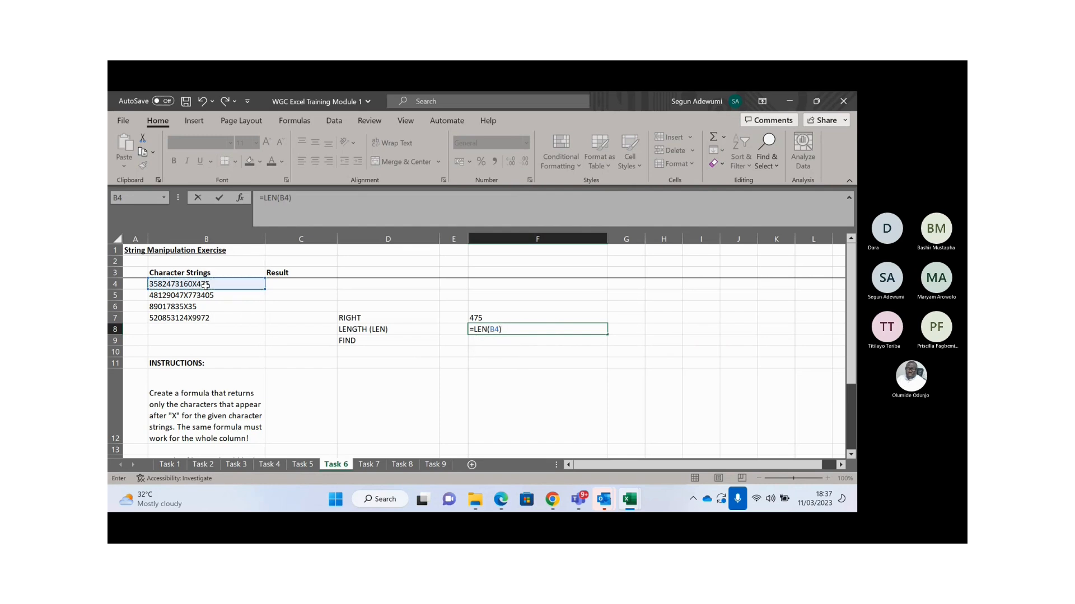
pyautogui.press('Return')
pyautogui.press('Up')
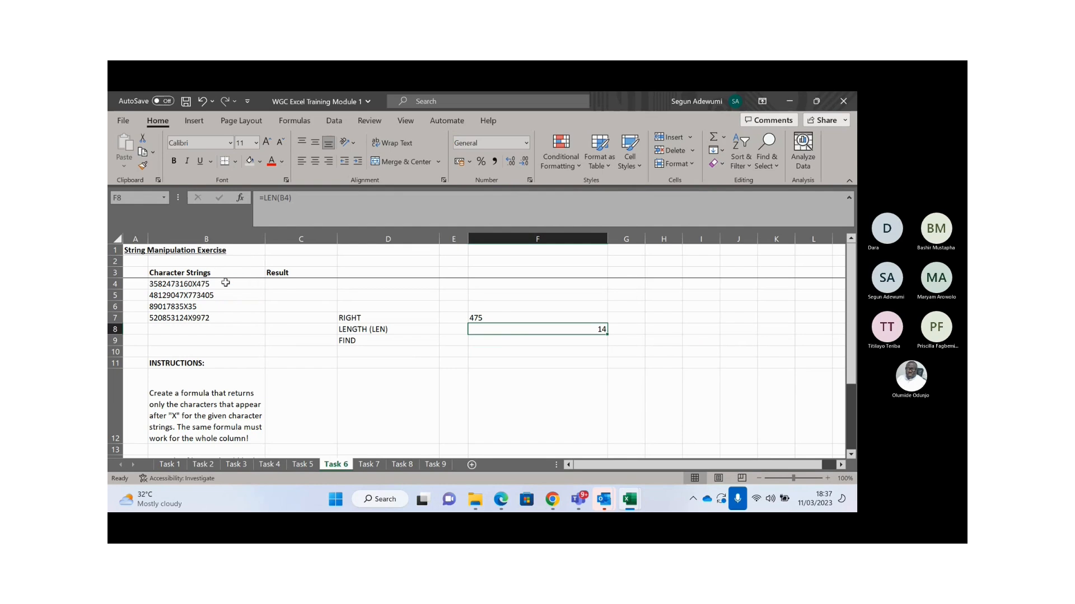
# - Enter =FIND("x",B4) in F9, which returns #VALUE!
pyautogui.click(510, 341)
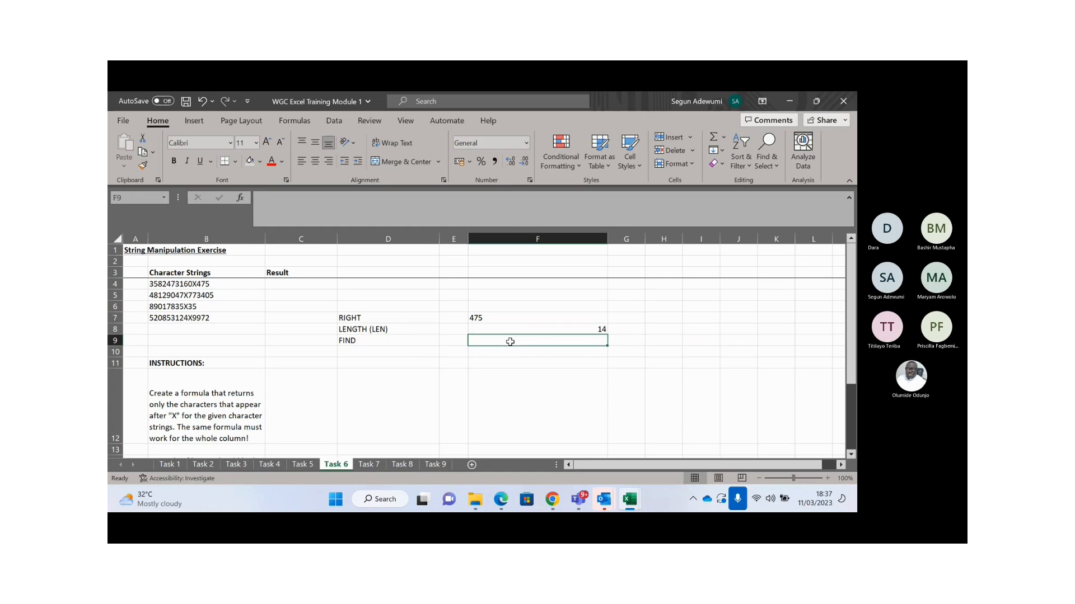
pyautogui.write('=FIN')
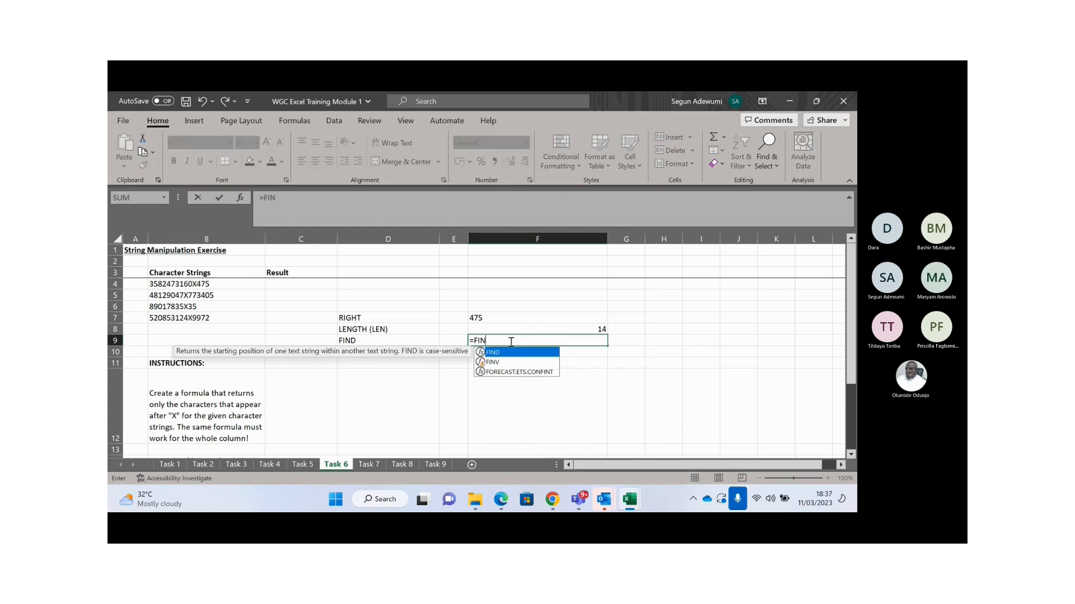
pyautogui.write('D(')
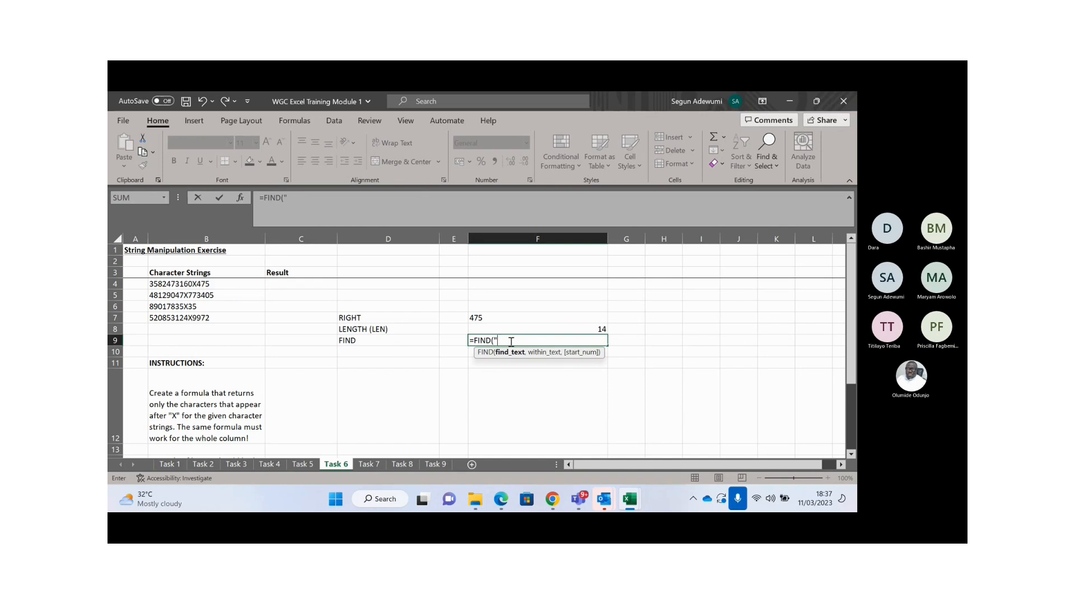
pyautogui.click(286, 197)
pyautogui.write('"x"')
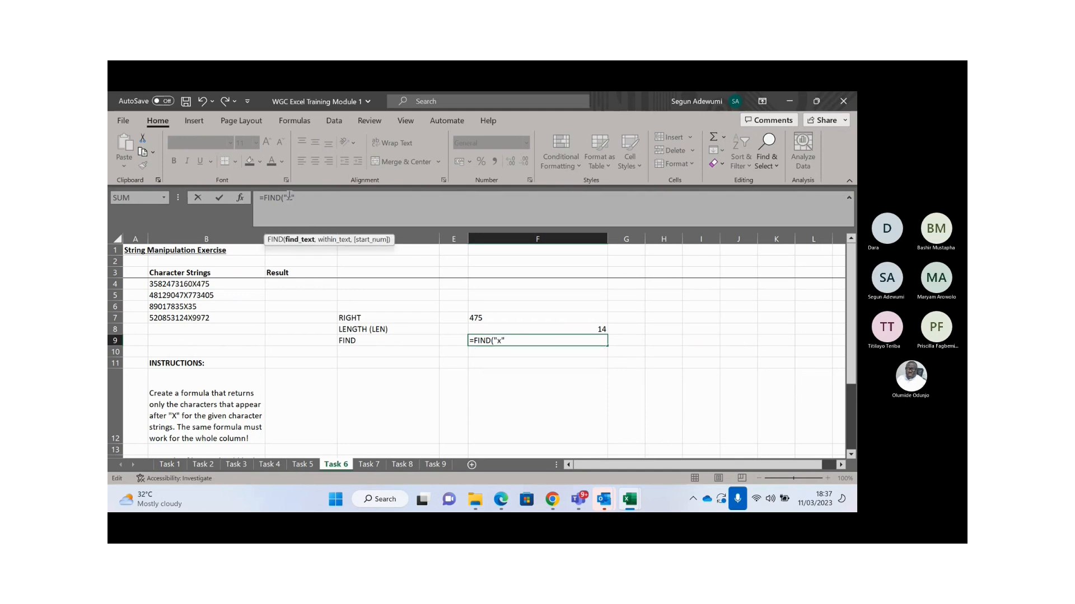
pyautogui.write(',')
pyautogui.click(177, 283)
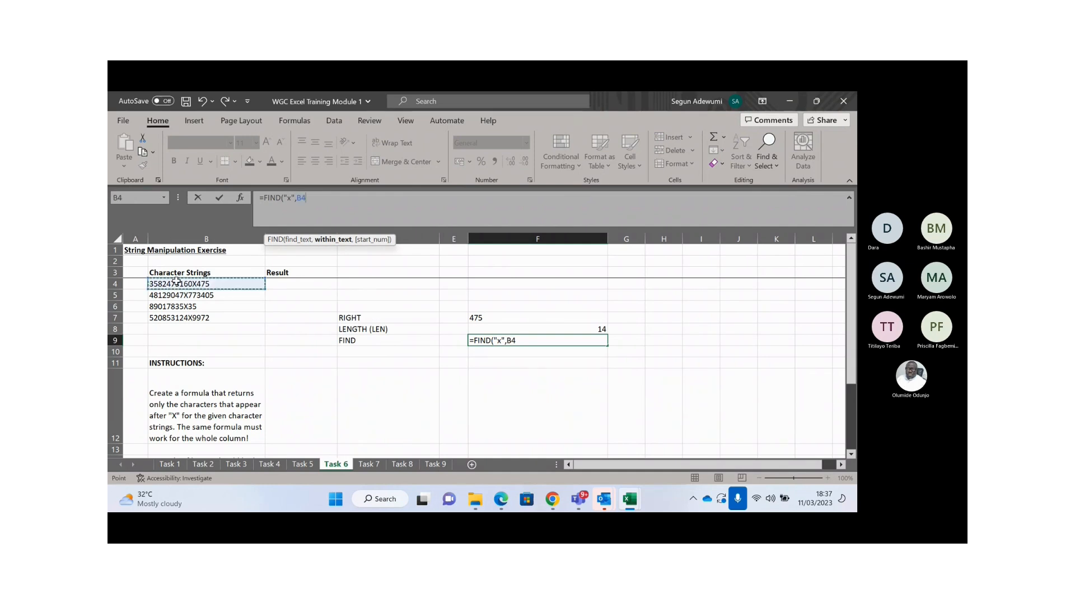
pyautogui.write(')')
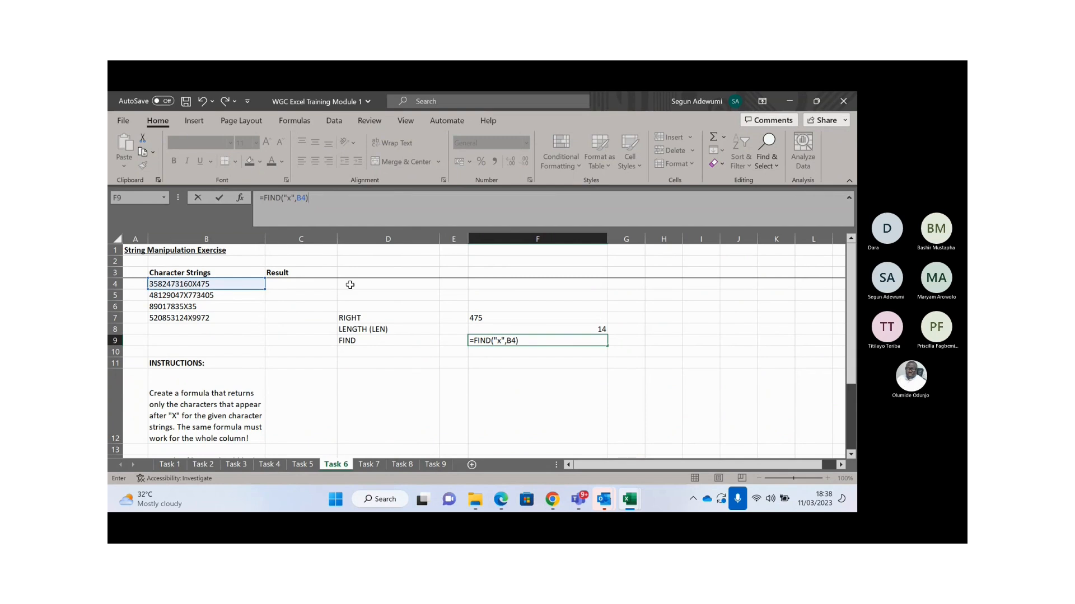
pyautogui.press('Return')
pyautogui.press('Up')
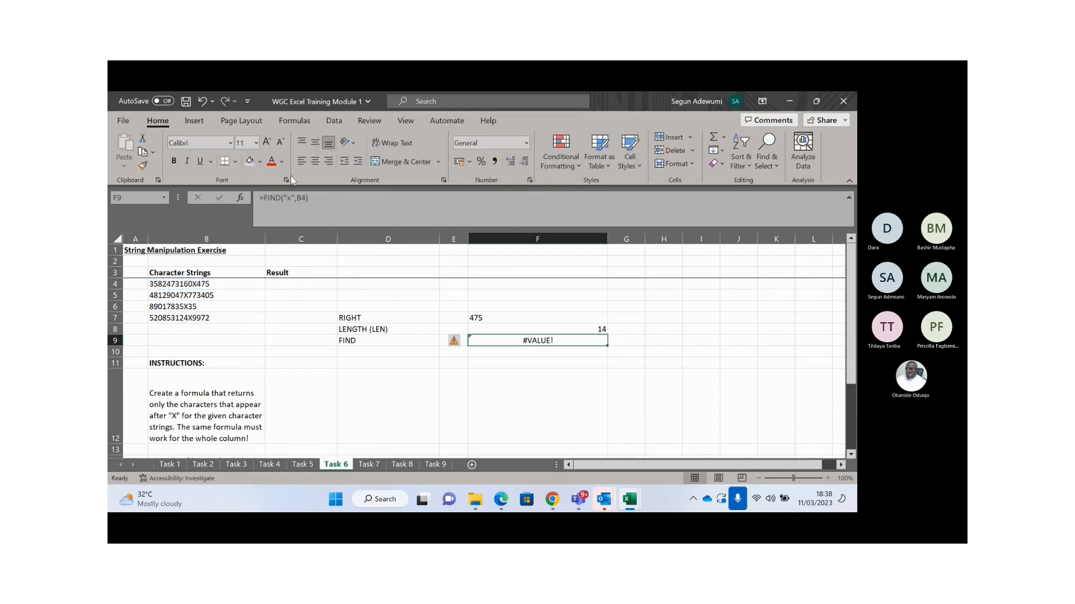
# - Correct the formula to =FIND("X",B4) with a capital X, returning 11
pyautogui.click(291, 198)
pyautogui.press('BackSpace')
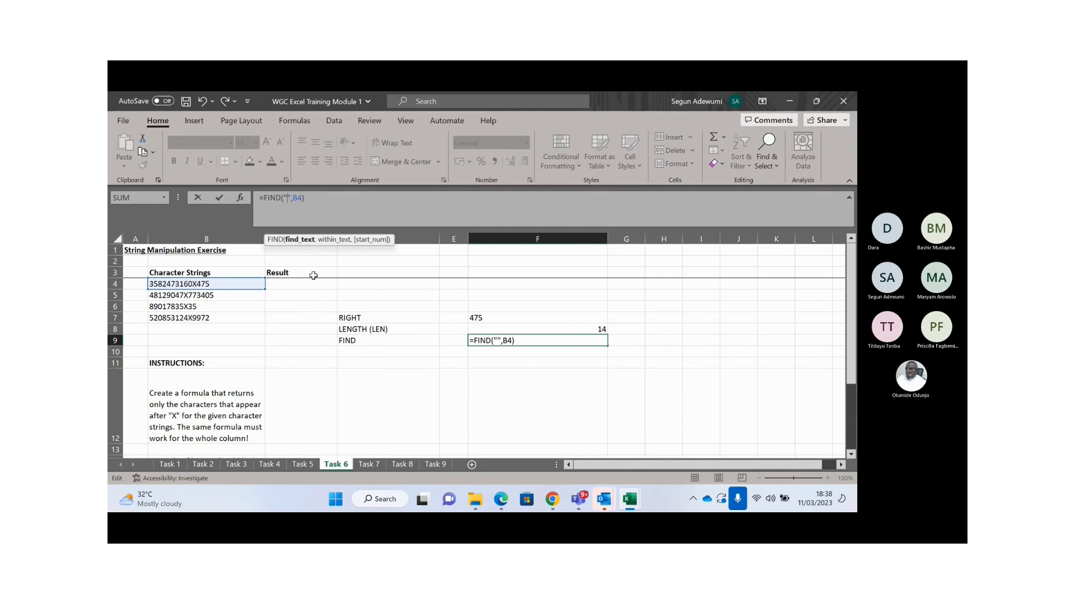
pyautogui.write('X')
pyautogui.press('Return')
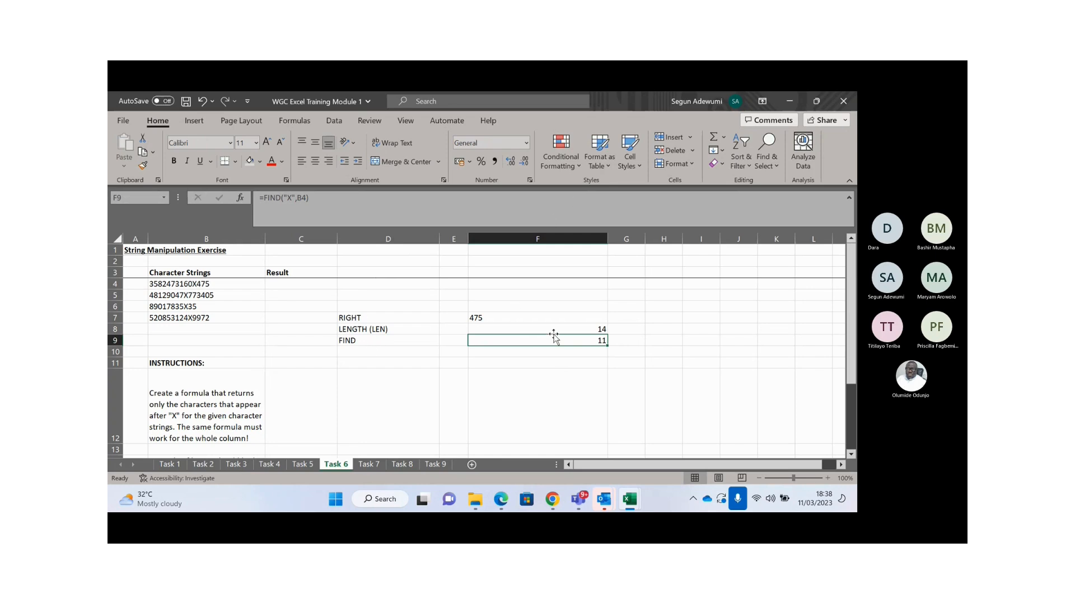
pyautogui.press('Down')
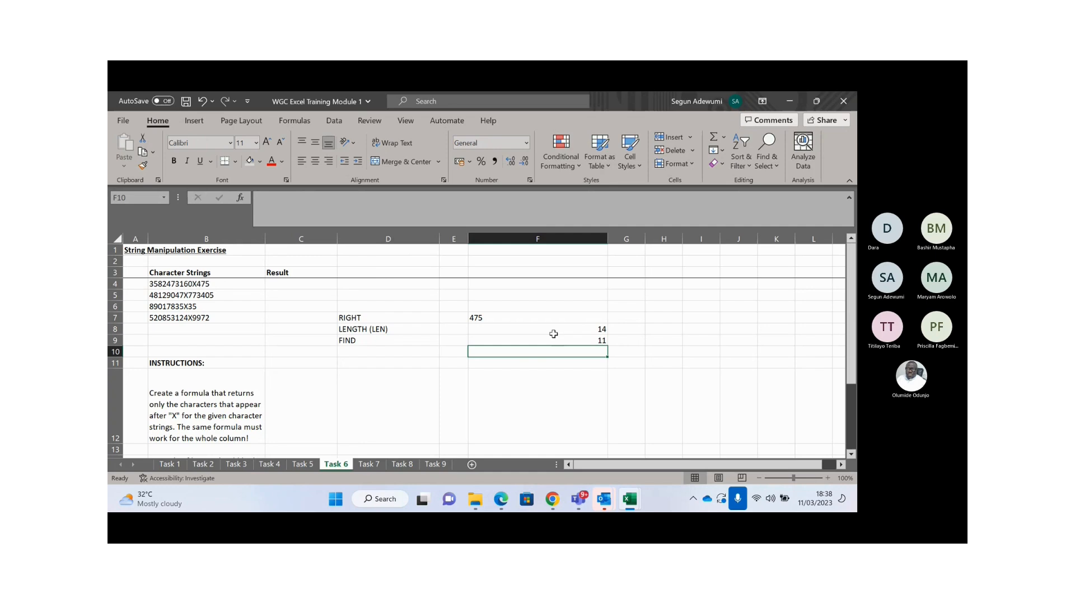
# - Enter =F8-F9 in F11, giving 3
pyautogui.click(309, 284)
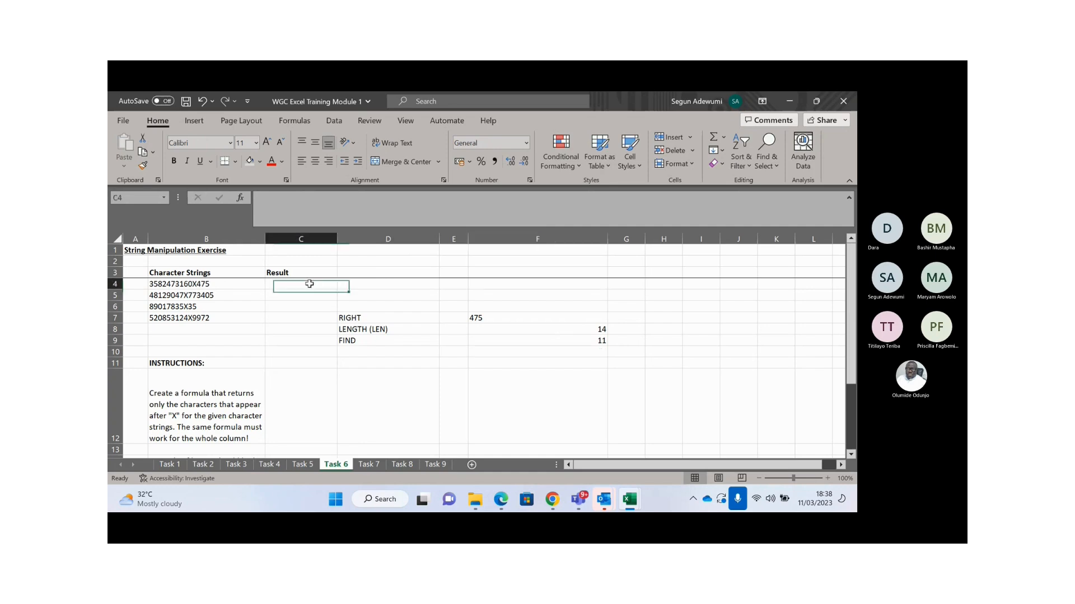
pyautogui.write('=')
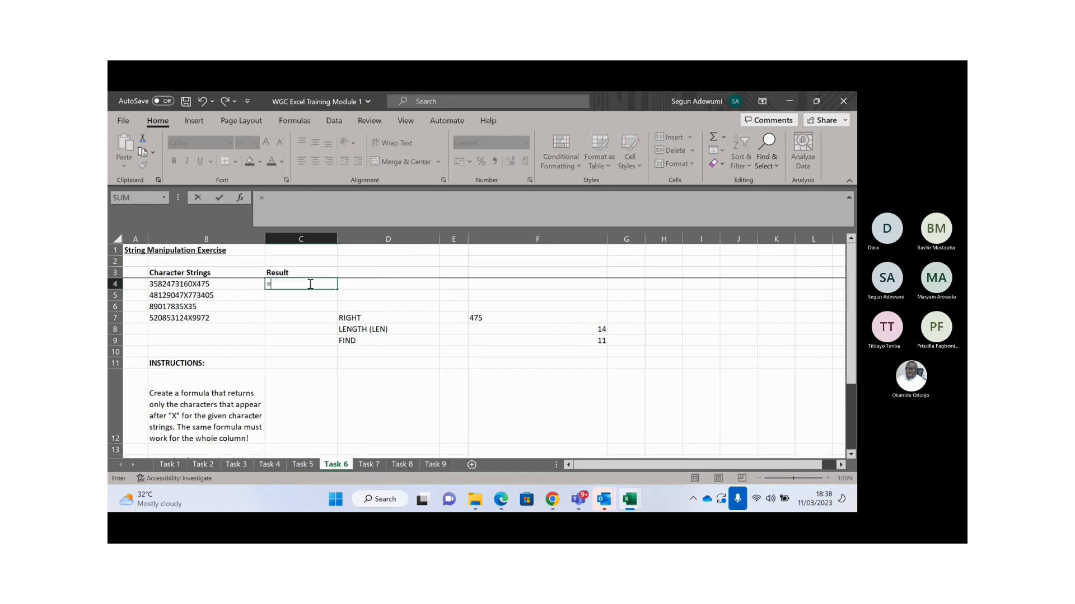
pyautogui.press('Escape')
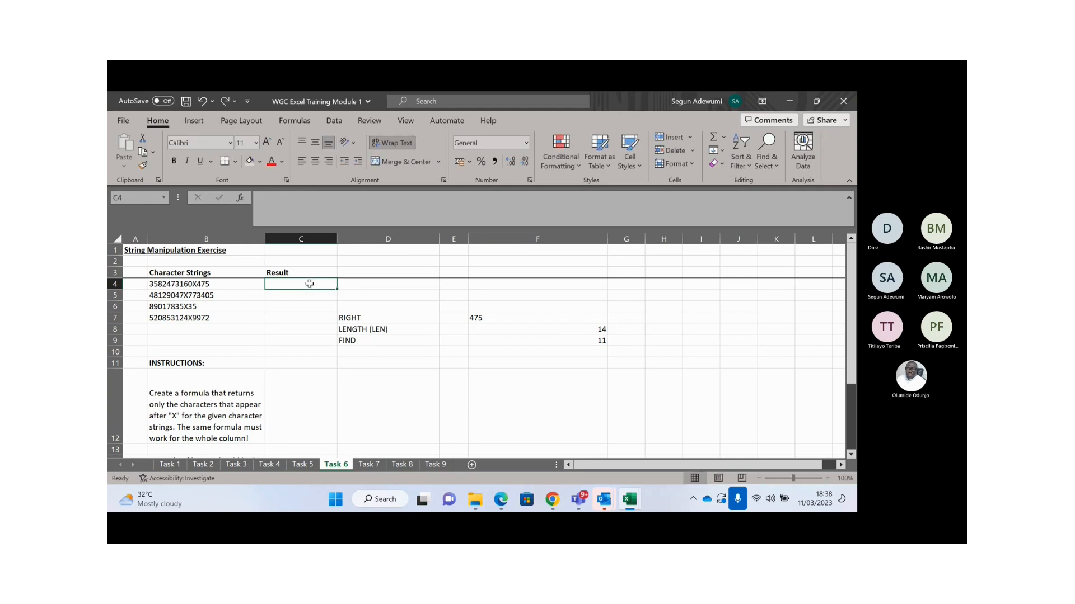
pyautogui.click(545, 361)
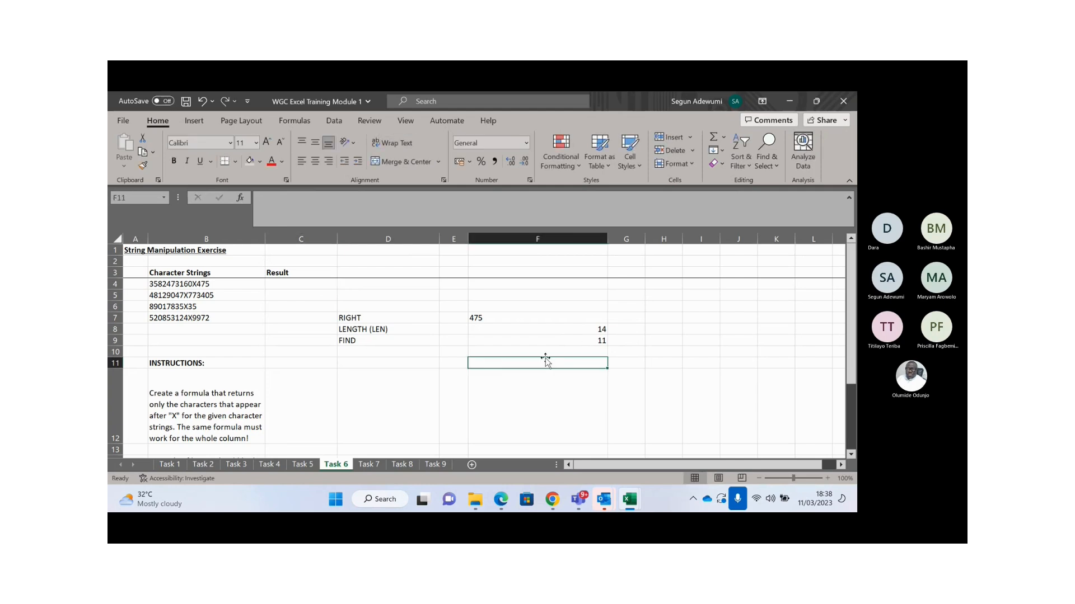
pyautogui.write('=')
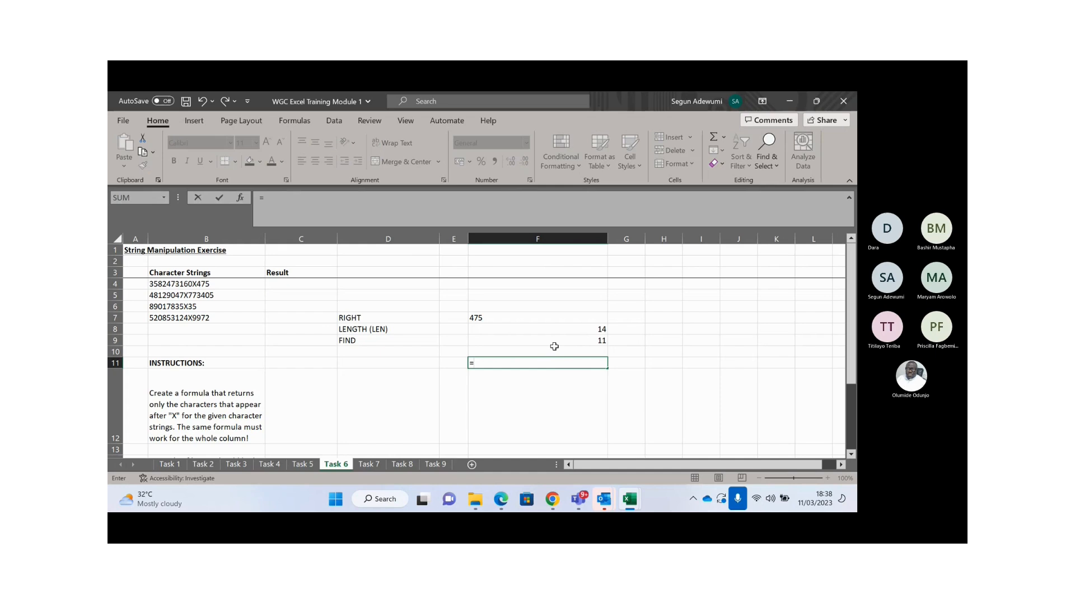
pyautogui.click(571, 329)
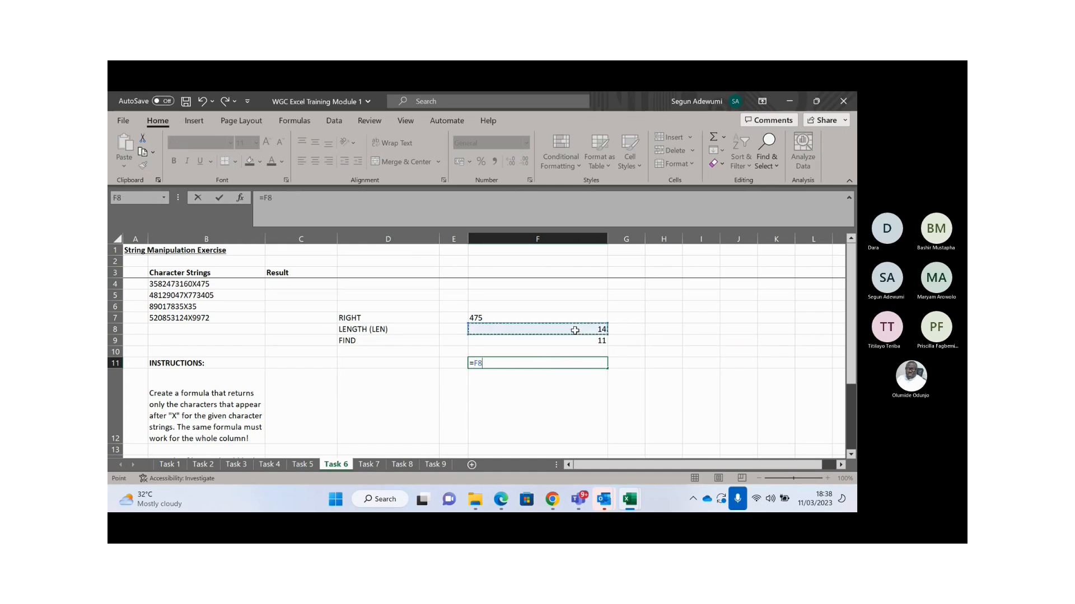
pyautogui.write('-')
pyautogui.click(580, 341)
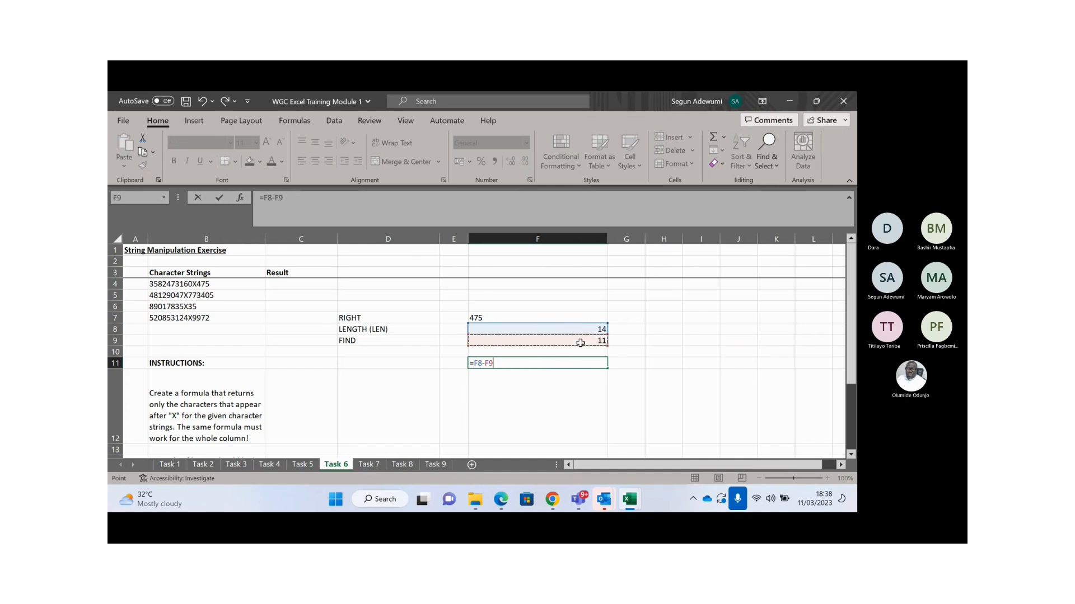
pyautogui.press('Return')
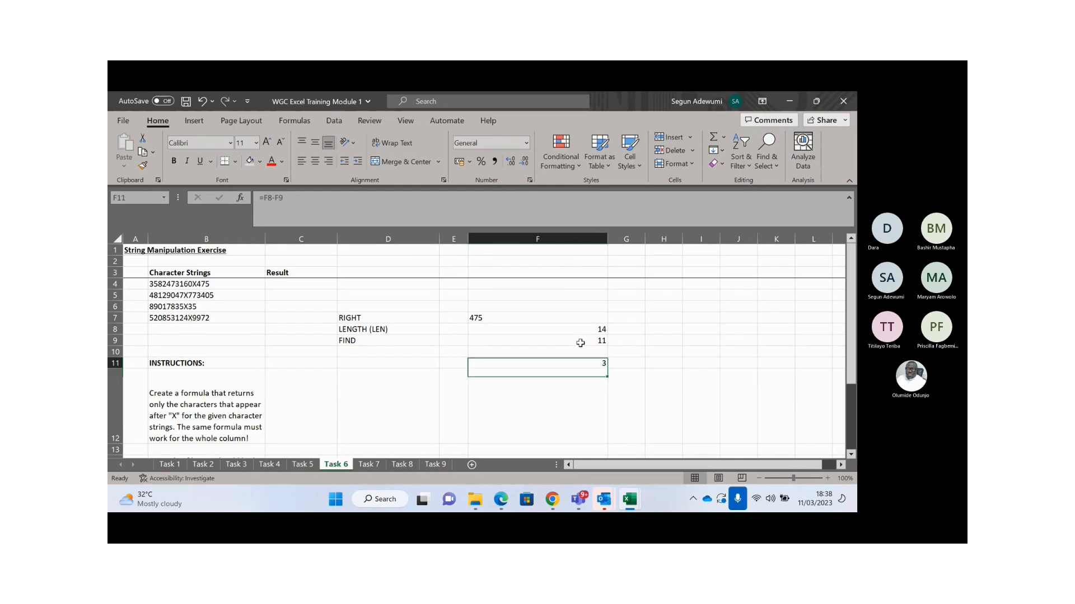
# - In C4, discard a LEN start and begin =RIGHT(B4, instead
pyautogui.click(296, 285)
pyautogui.write('=')
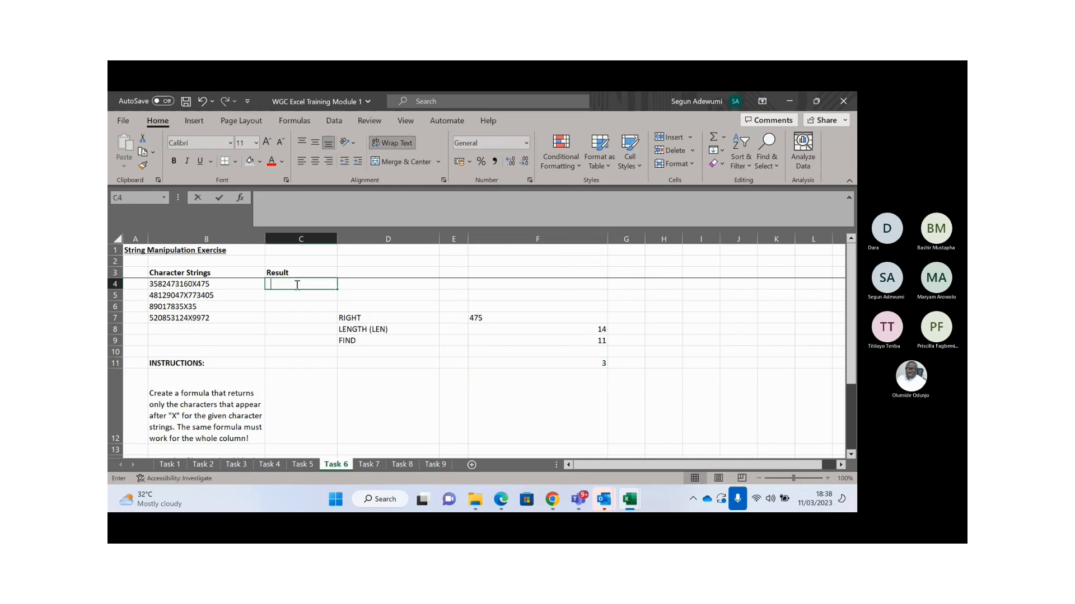
pyautogui.write('LEN(')
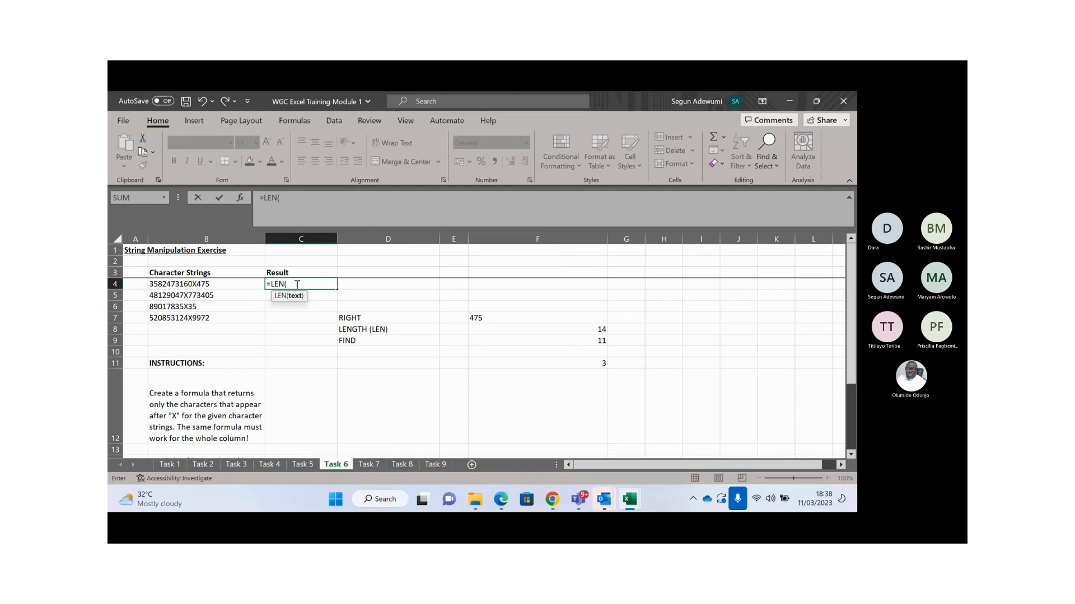
pyautogui.click(192, 285)
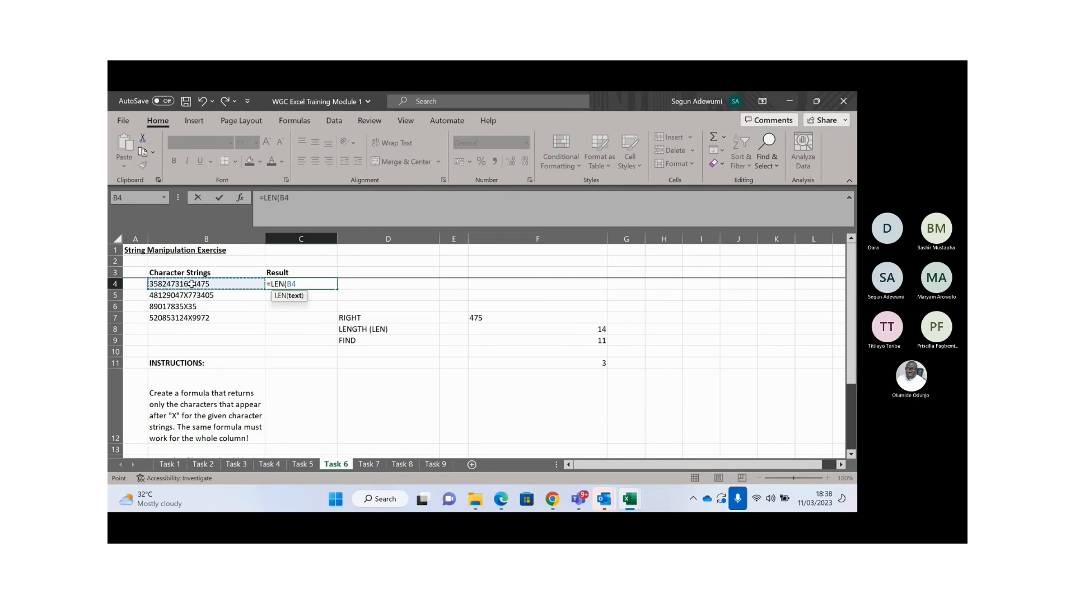
pyautogui.press('BackSpace')
pyautogui.press('BackSpace')
pyautogui.press('BackSpace')
pyautogui.press('BackSpace')
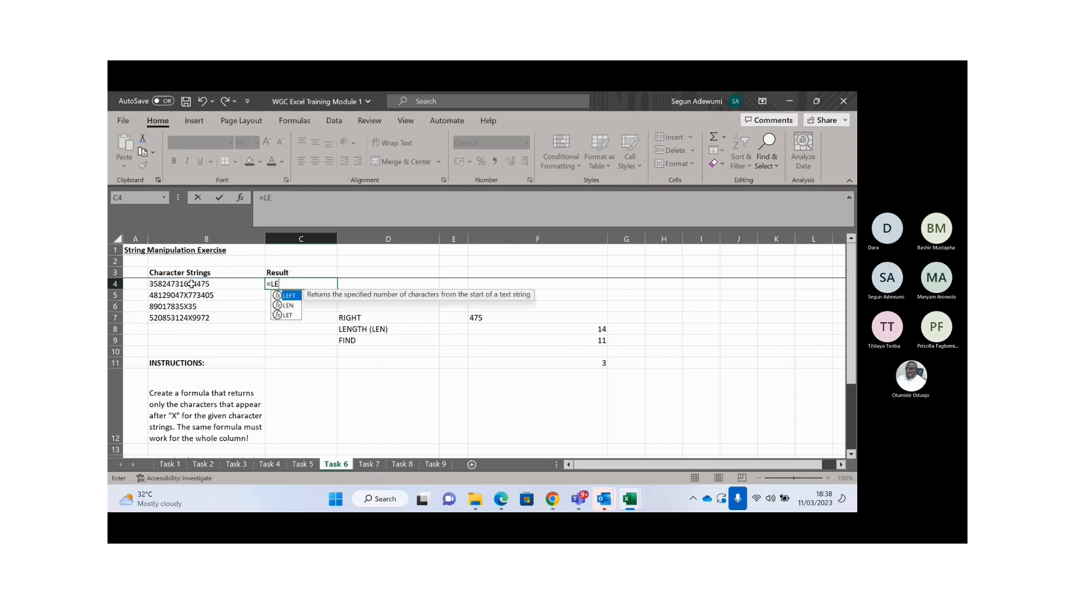
pyautogui.press('BackSpace')
pyautogui.press('BackSpace')
pyautogui.write('RIGHT(')
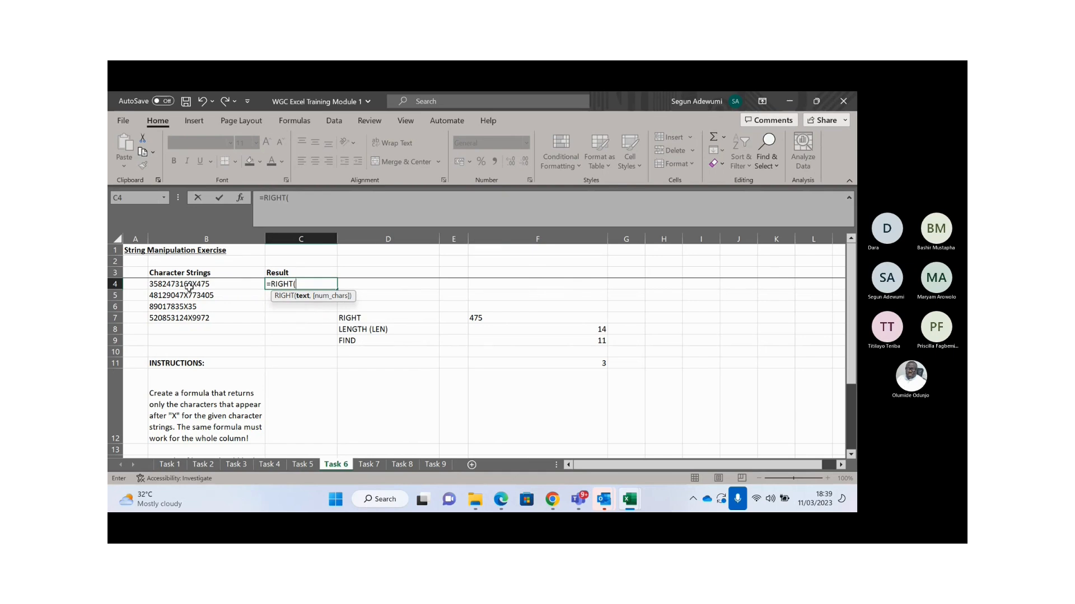
pyautogui.click(190, 286)
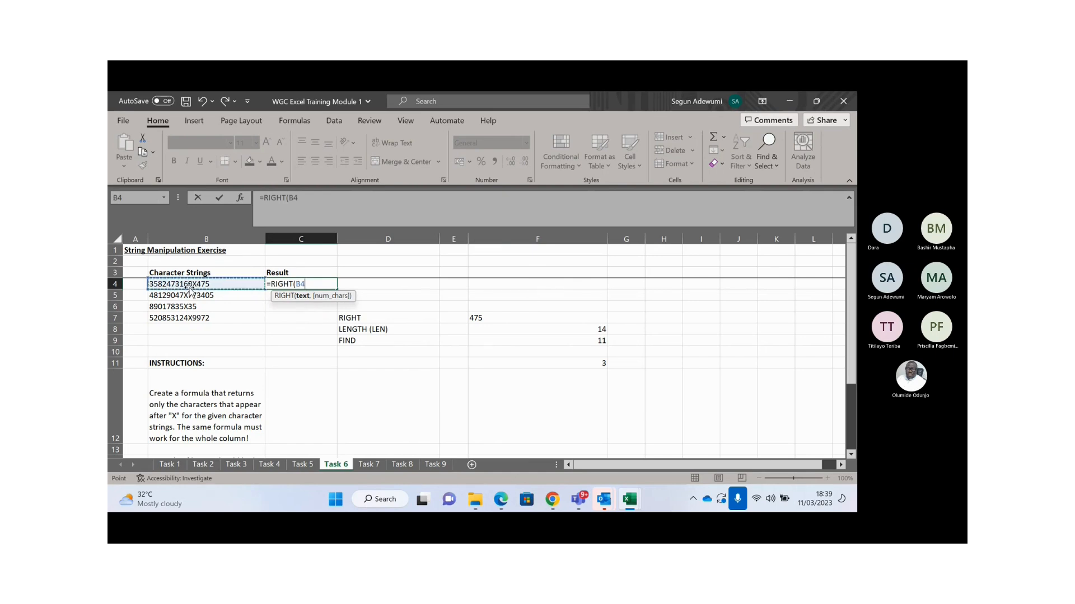
pyautogui.write(',')
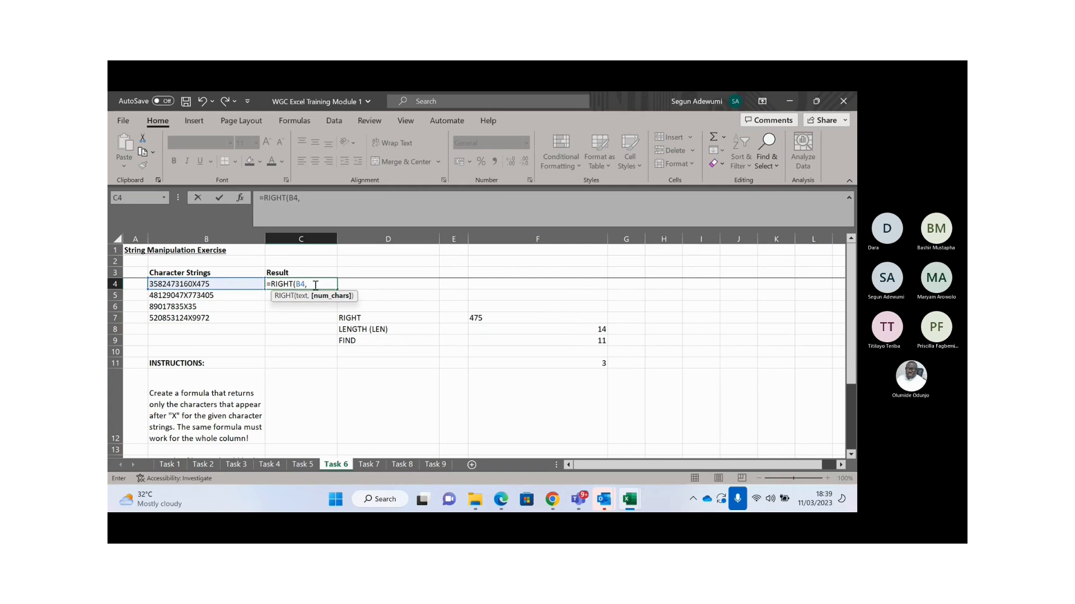
# - Complete C4 as =RIGHT(B4,LEN(B4)-FIND("X",B4)), returning 475
pyautogui.write('LEN(')
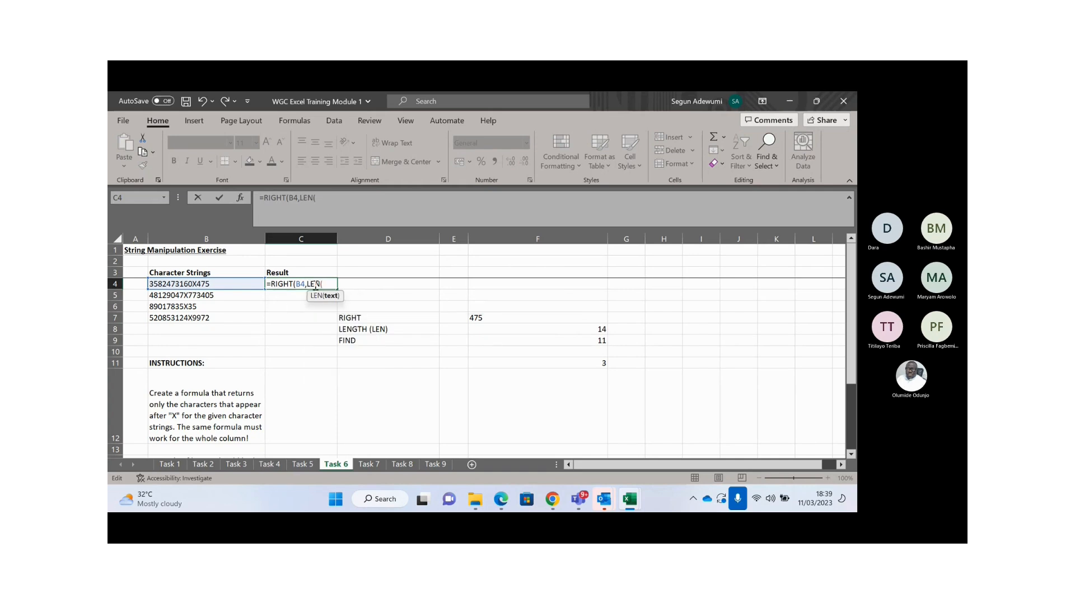
pyautogui.click(189, 284)
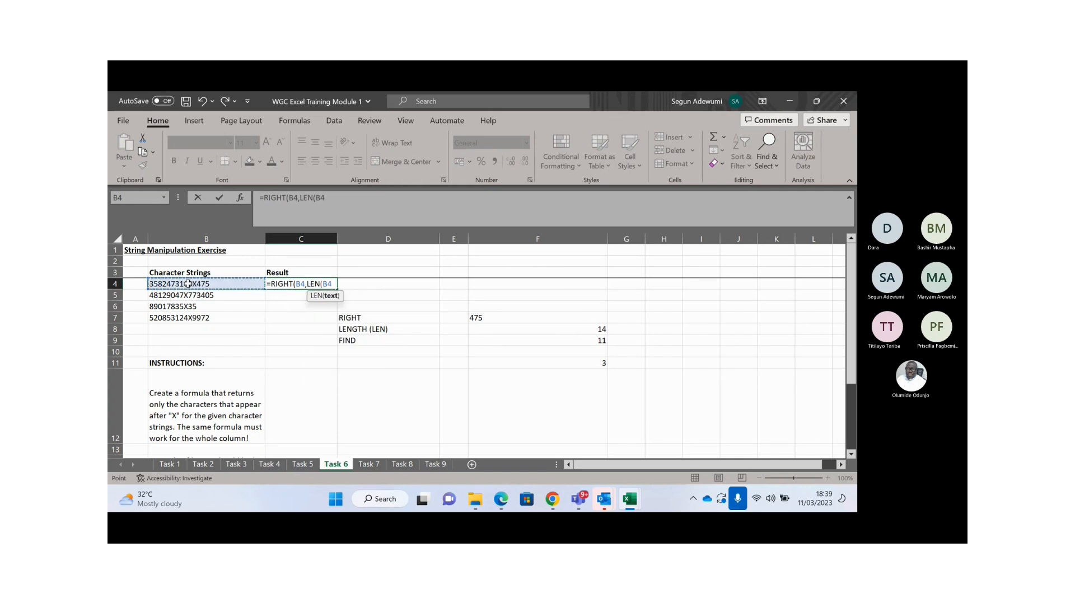
pyautogui.write(')')
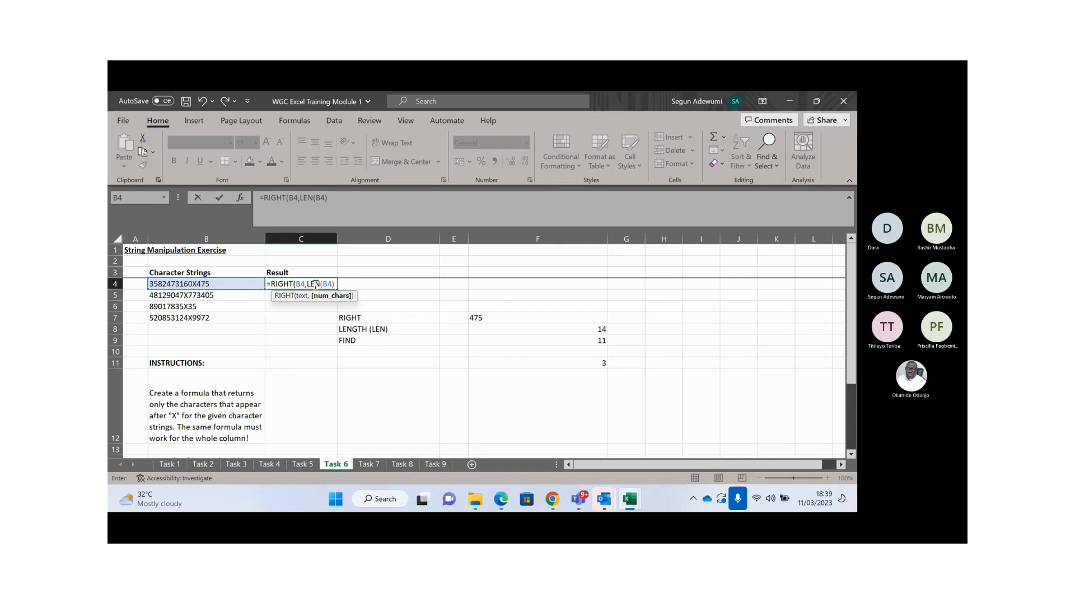
pyautogui.write('-FIND(')
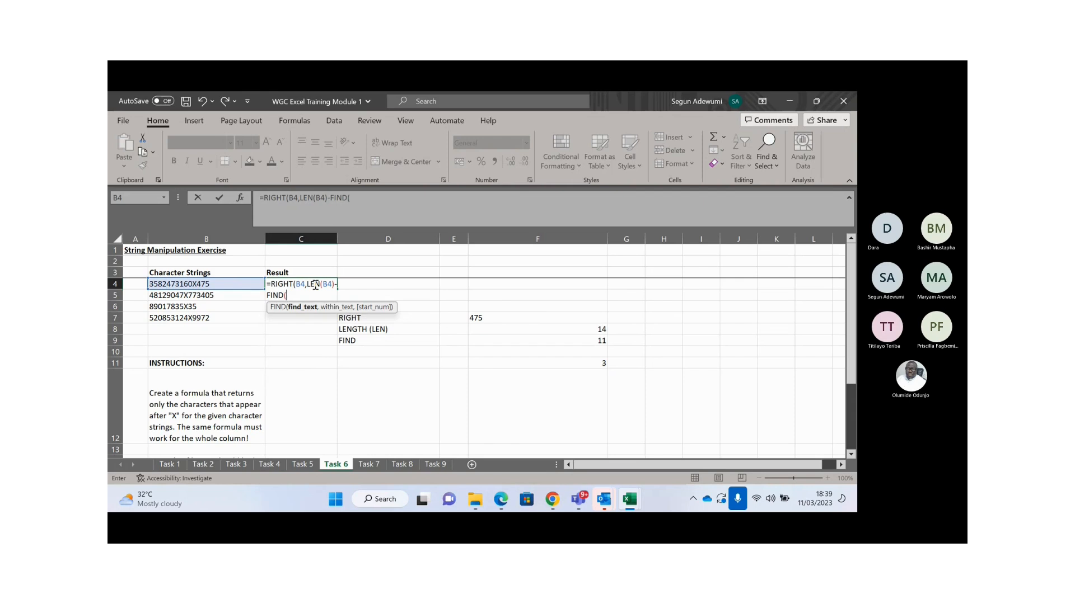
pyautogui.write('""')
pyautogui.click(354, 198)
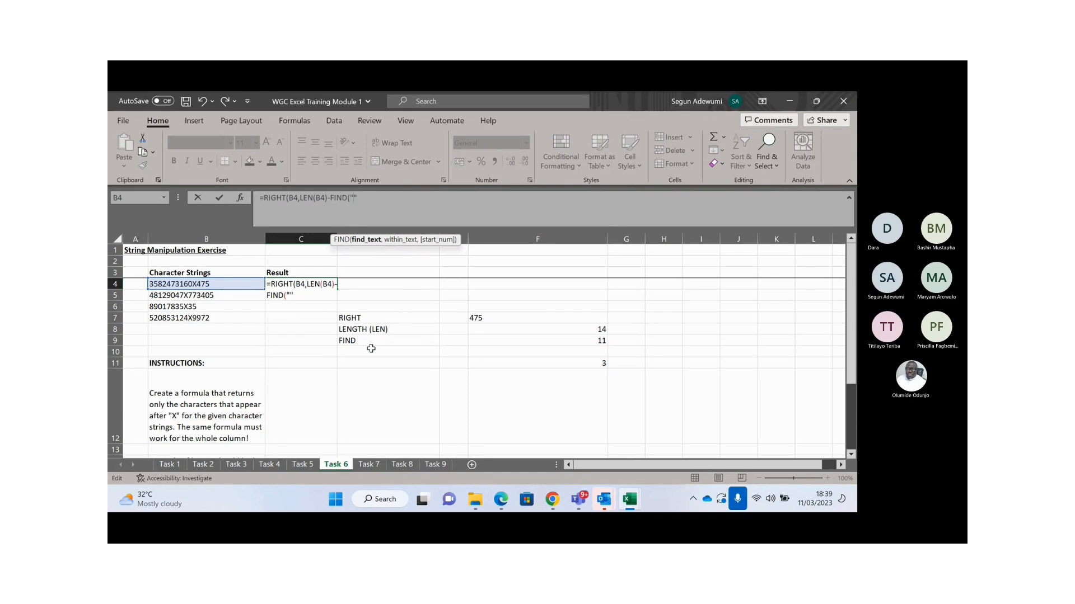
pyautogui.write('X",')
pyautogui.click(199, 284)
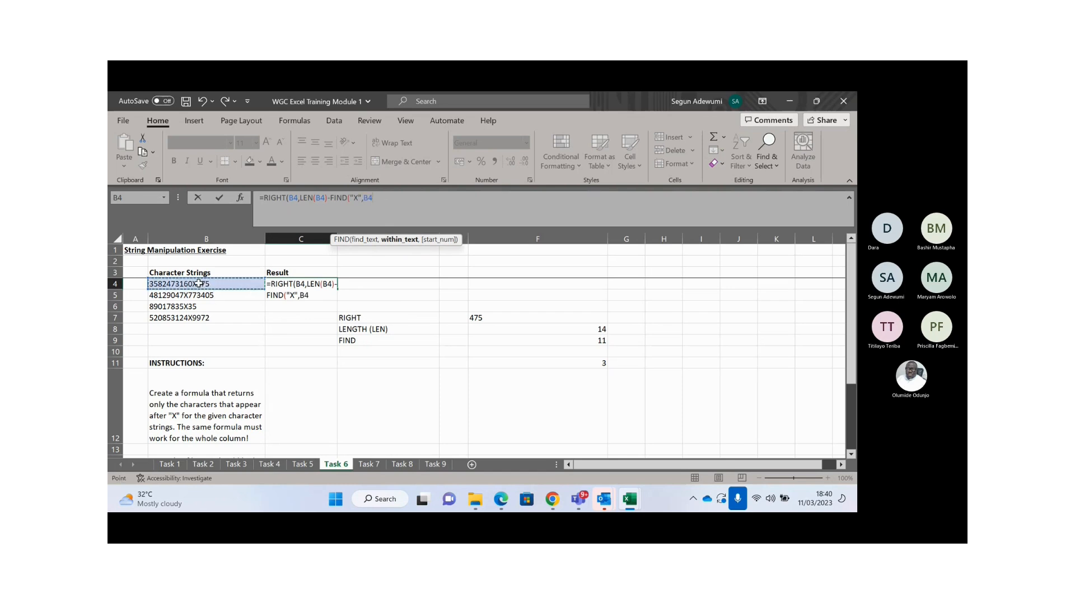
pyautogui.write(')')
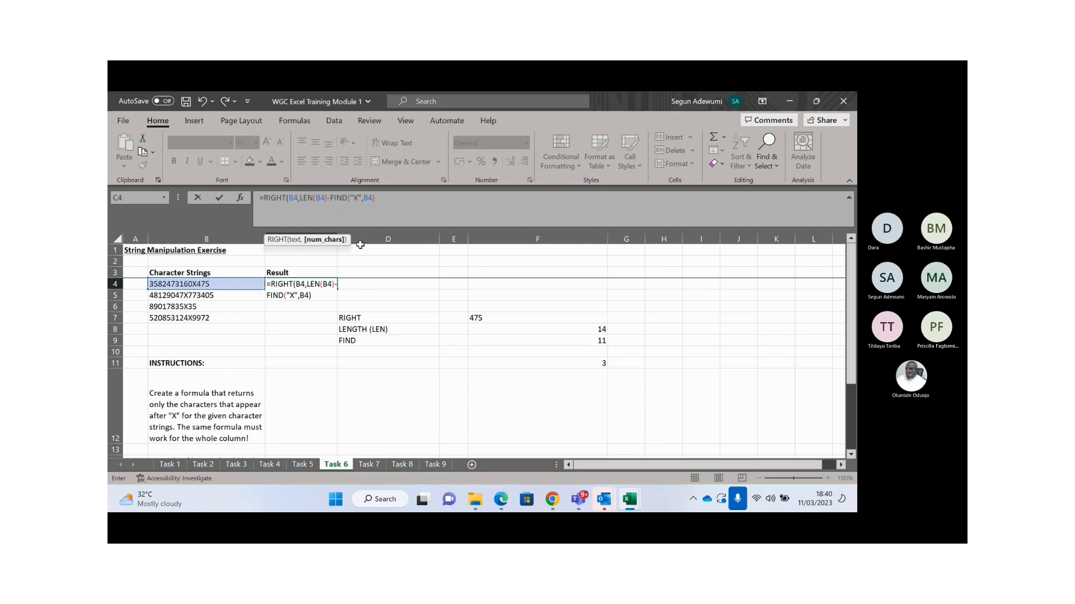
pyautogui.write(')')
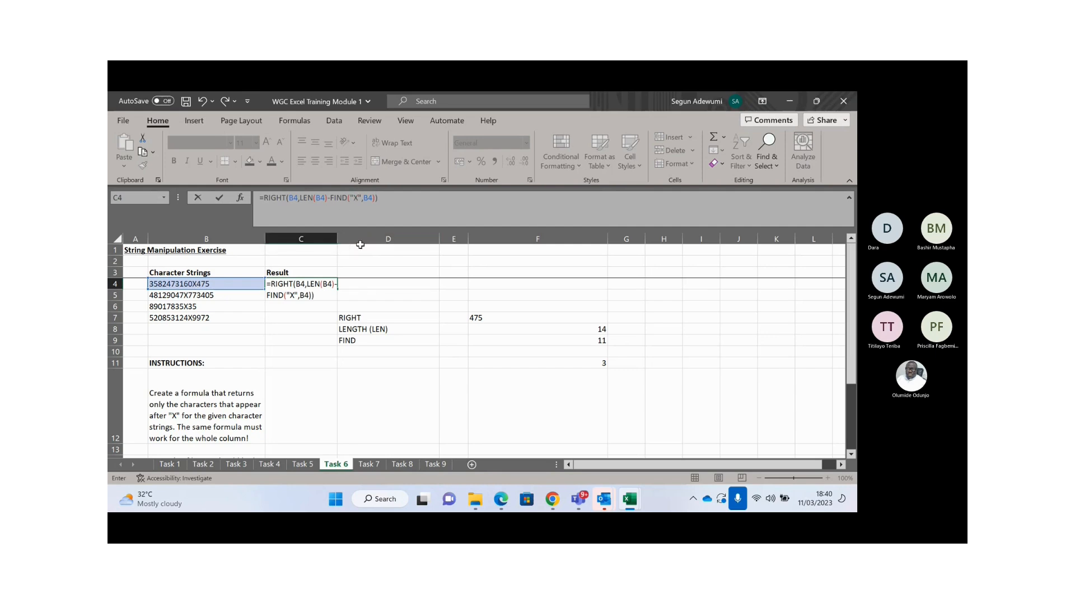
pyautogui.press('Return')
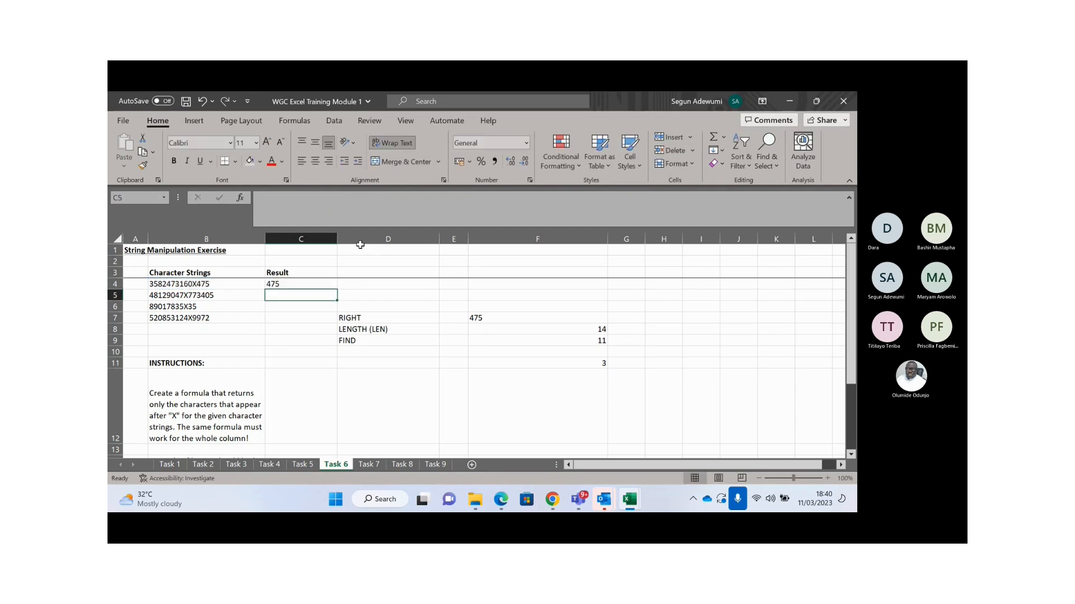
pyautogui.press('Up')
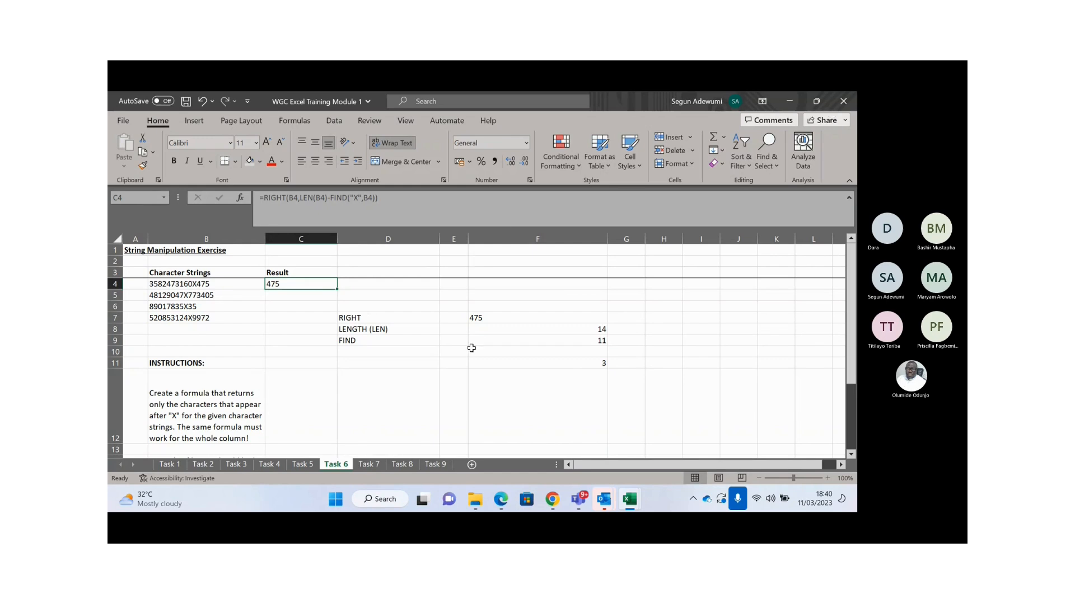
pyautogui.click(578, 499)
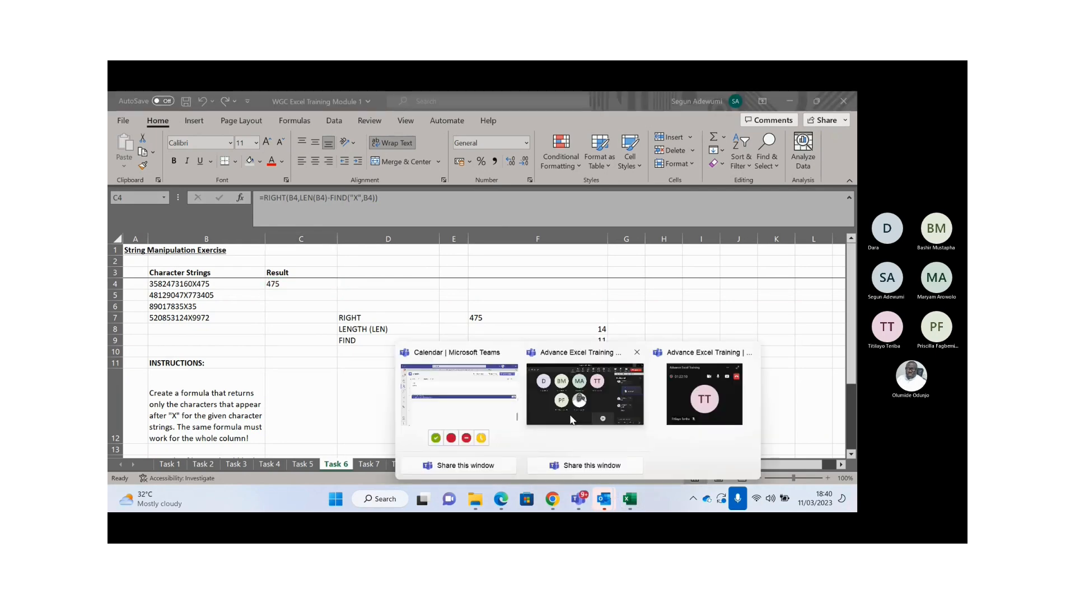
pyautogui.click(570, 399)
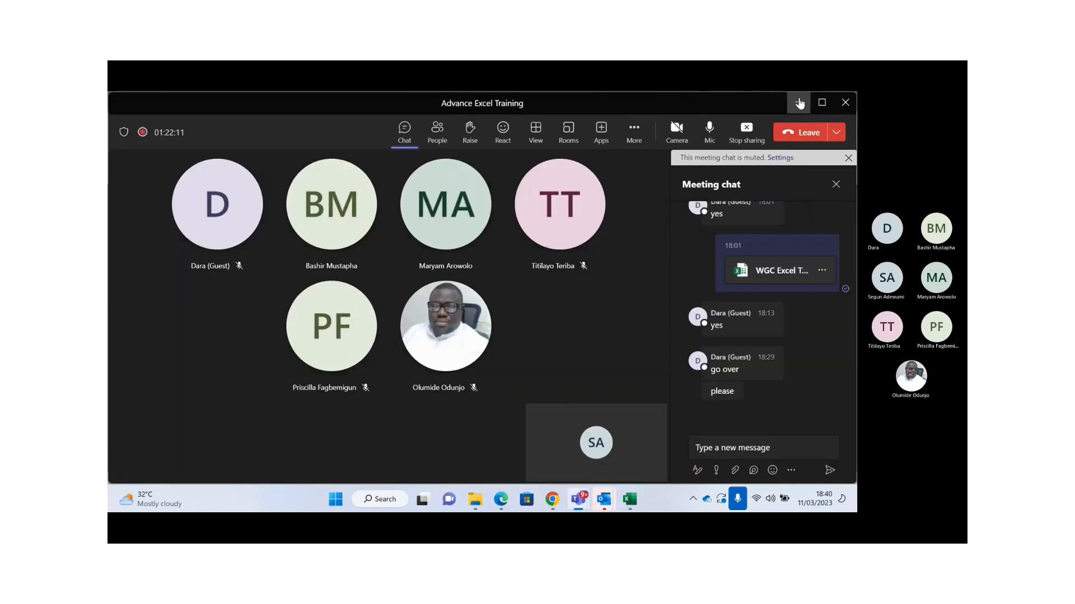
pyautogui.click(799, 102)
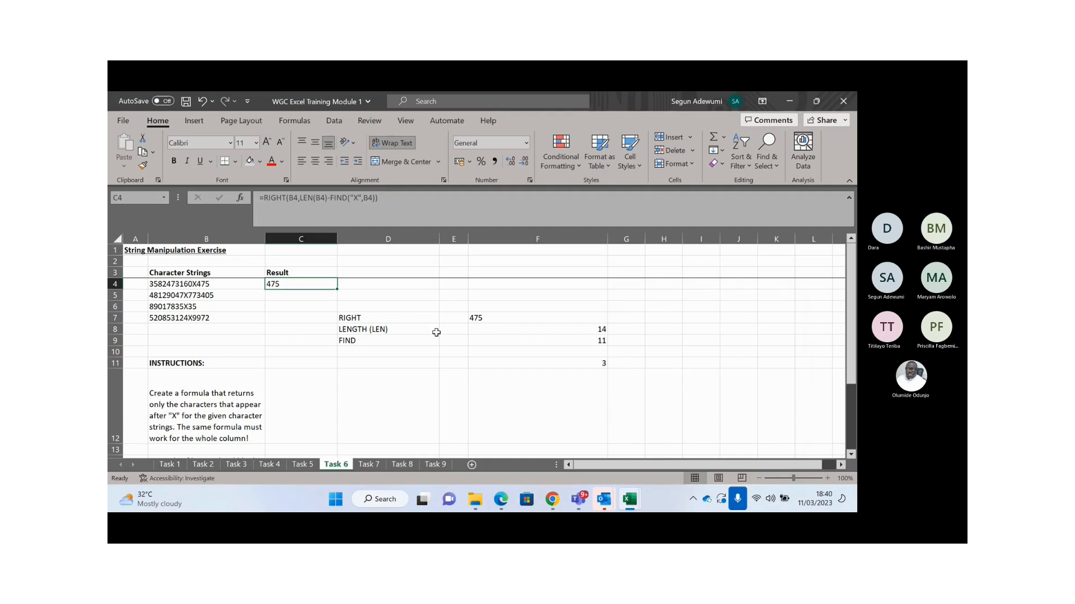
pyautogui.click(503, 319)
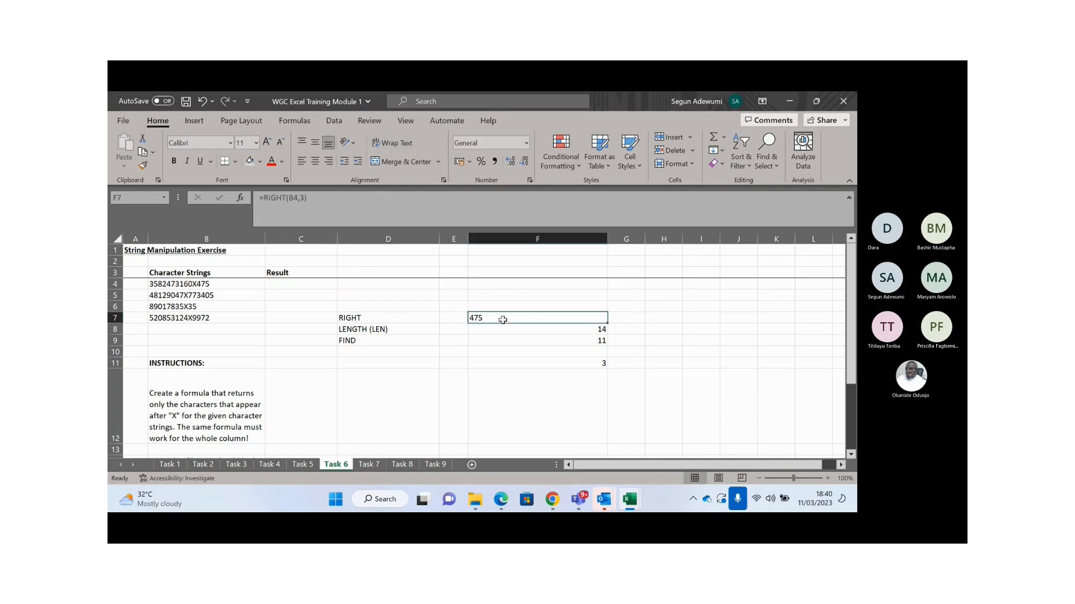
pyautogui.click(379, 319)
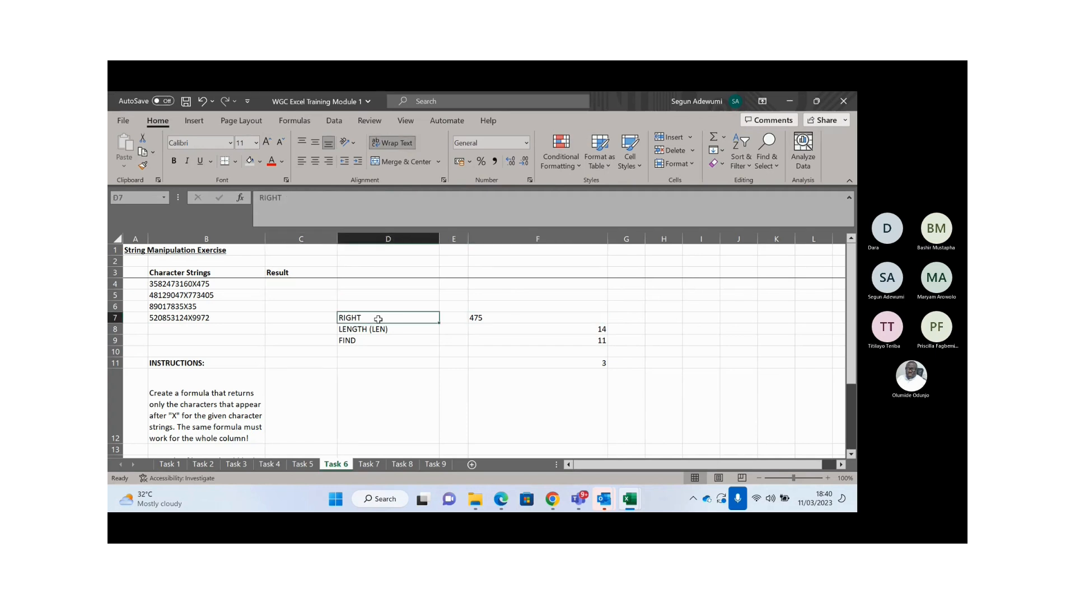
pyautogui.click(523, 315)
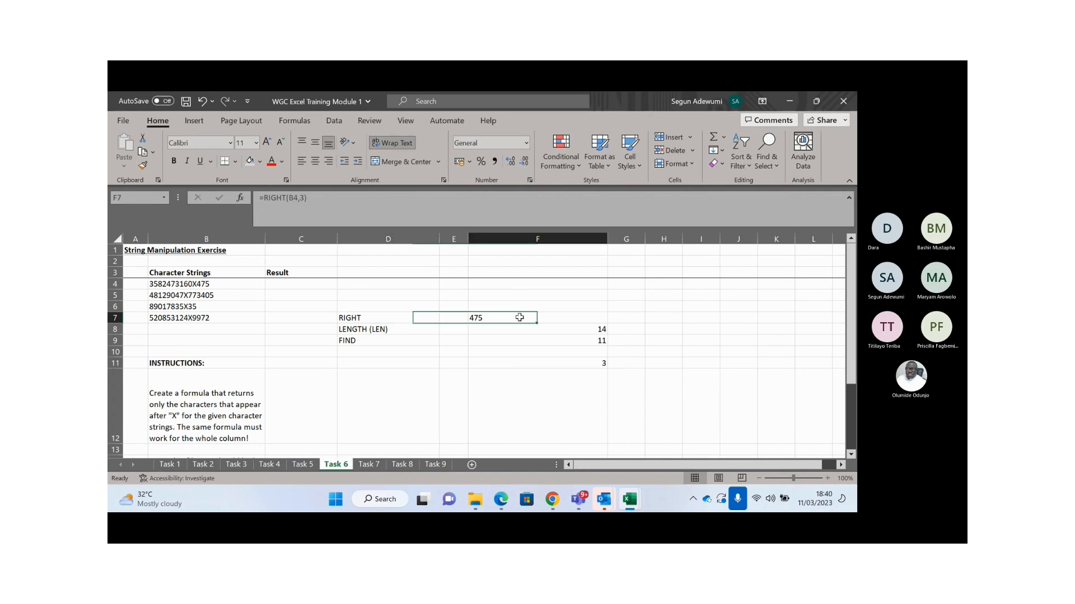
pyautogui.click(373, 330)
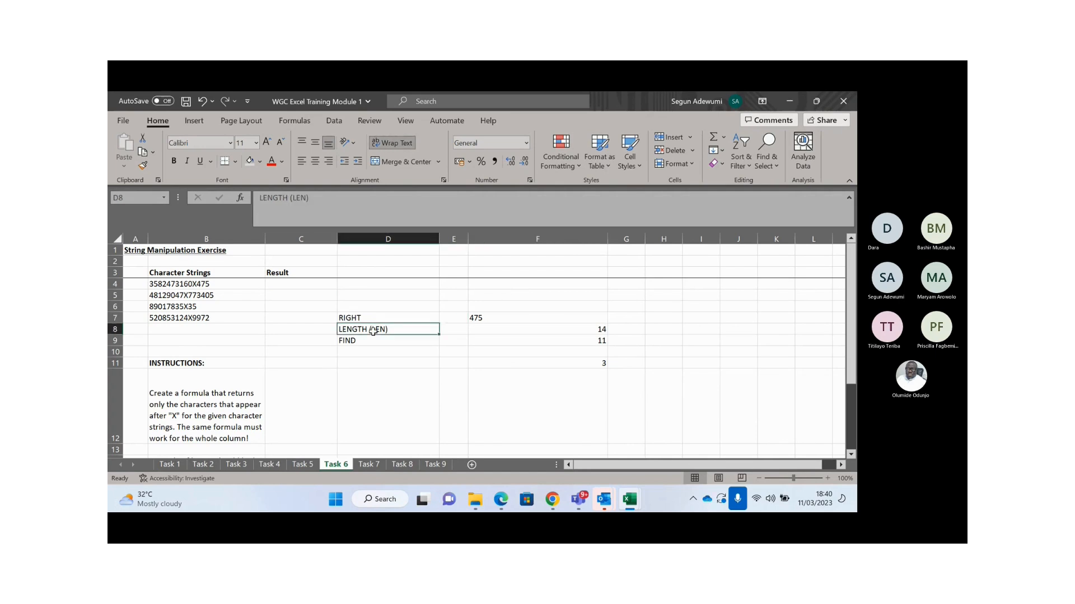
pyautogui.click(488, 318)
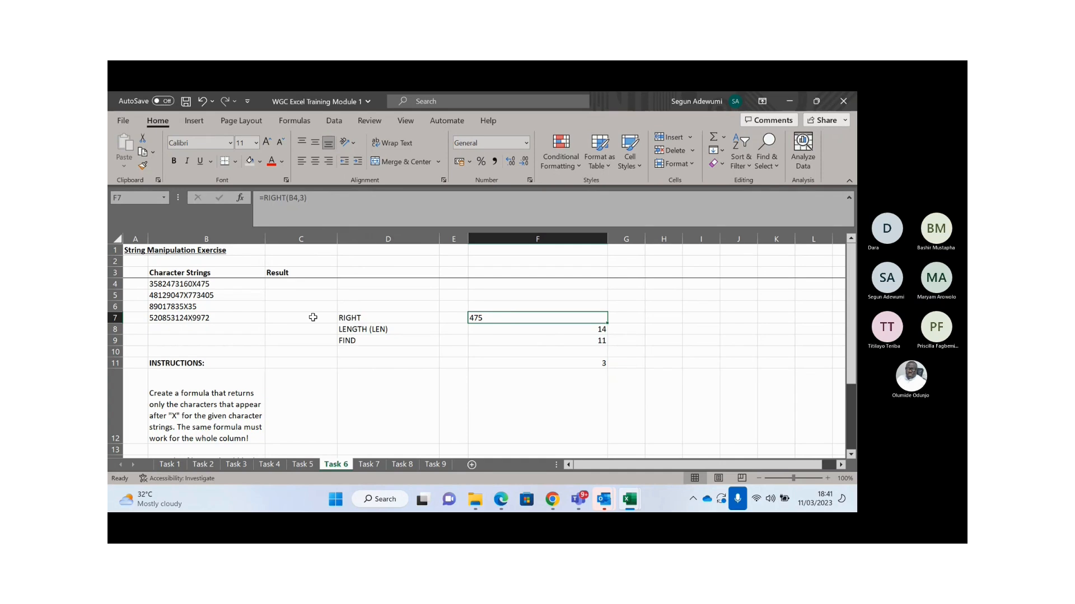
pyautogui.click(303, 197)
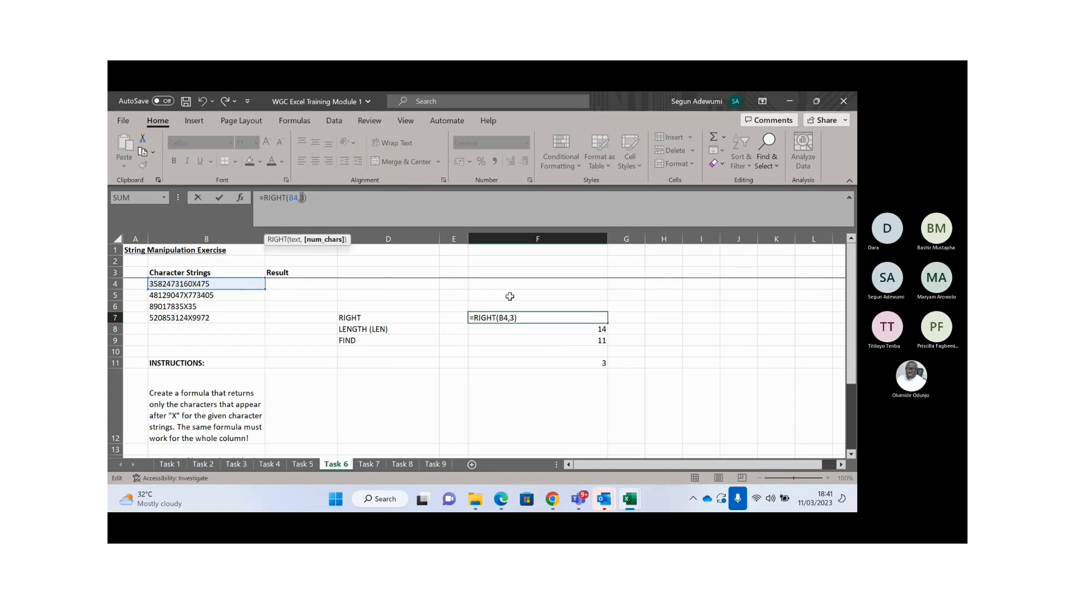
pyautogui.press('Escape')
pyautogui.click(568, 332)
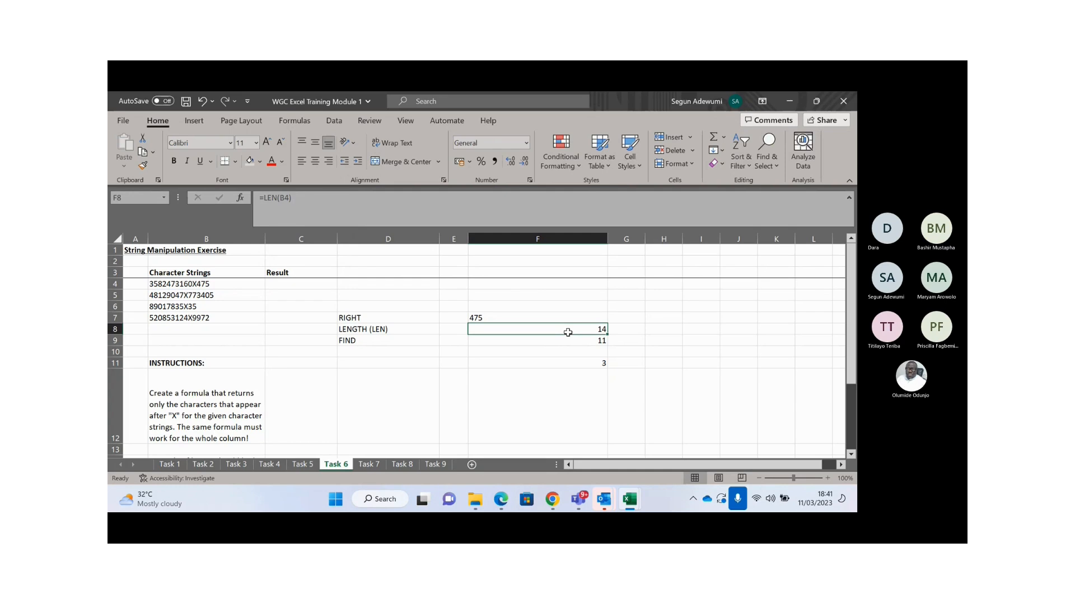
pyautogui.click(539, 341)
pyautogui.click(530, 333)
pyautogui.click(534, 342)
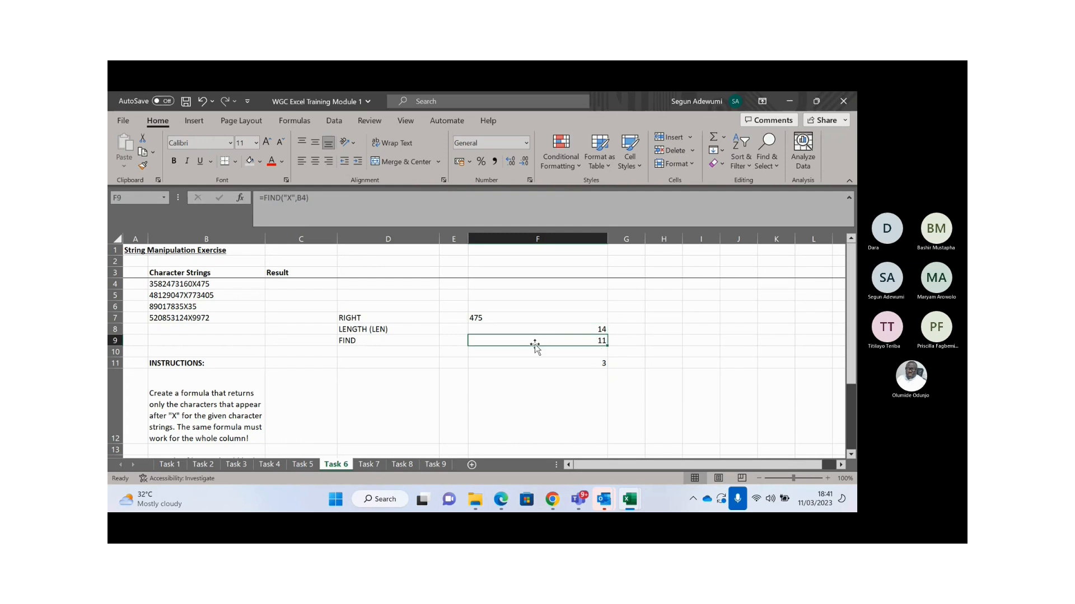
pyautogui.click(562, 361)
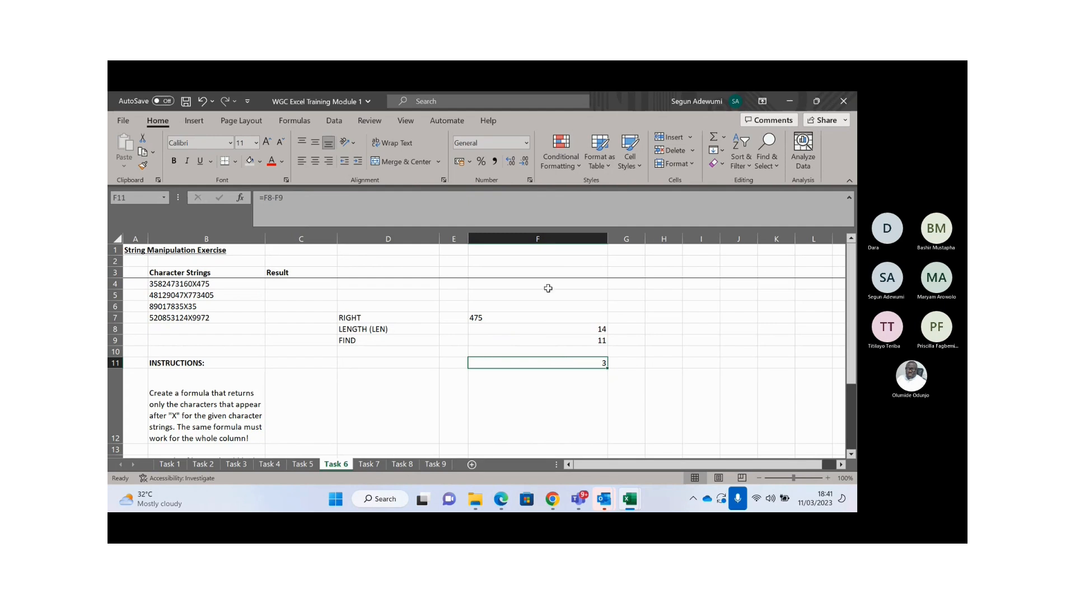
pyautogui.click(542, 332)
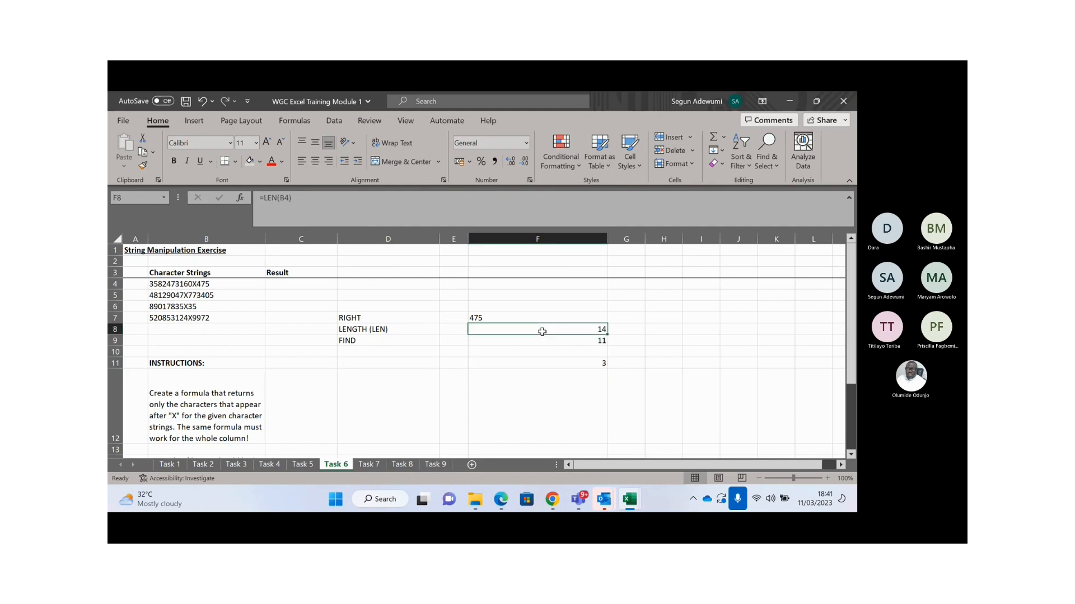
# - Enter =LEN(B5) in F8, giving 15
pyautogui.write('=len(')
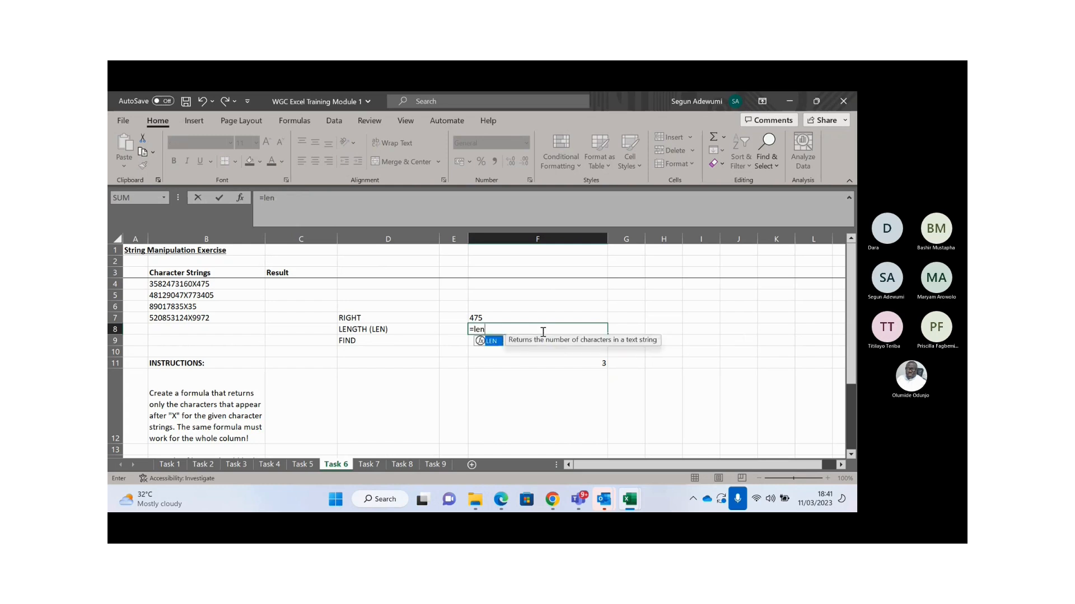
pyautogui.click(227, 294)
pyautogui.write(')')
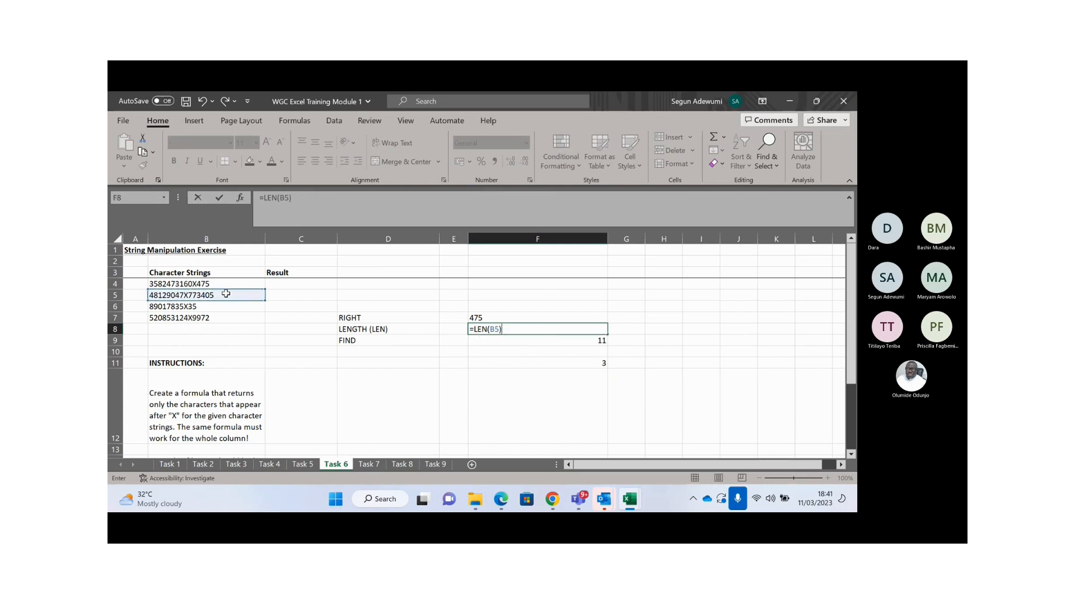
pyautogui.press('Return')
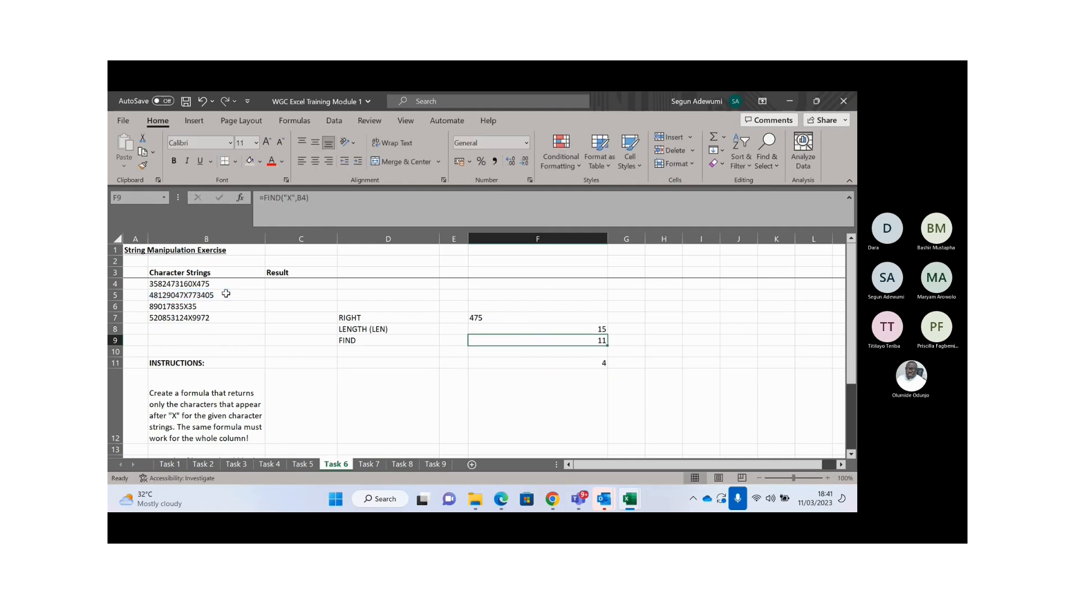
# - Enter =FIND("X",B5) in F9, giving 9, and confirm F11 now shows 6
pyautogui.write('=find(')
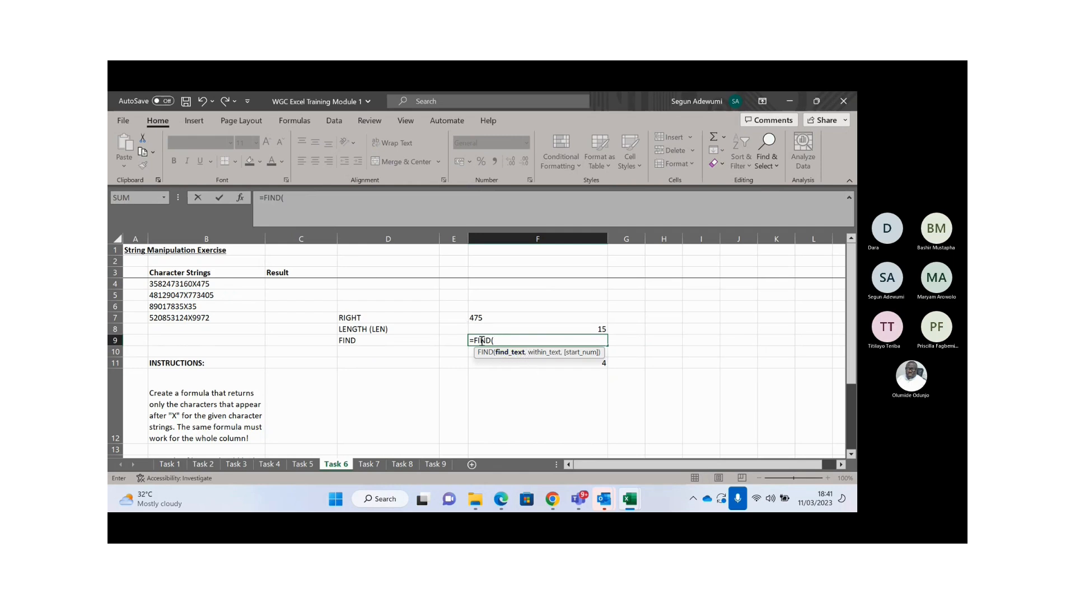
pyautogui.write('""')
pyautogui.click(287, 199)
pyautogui.write('X"')
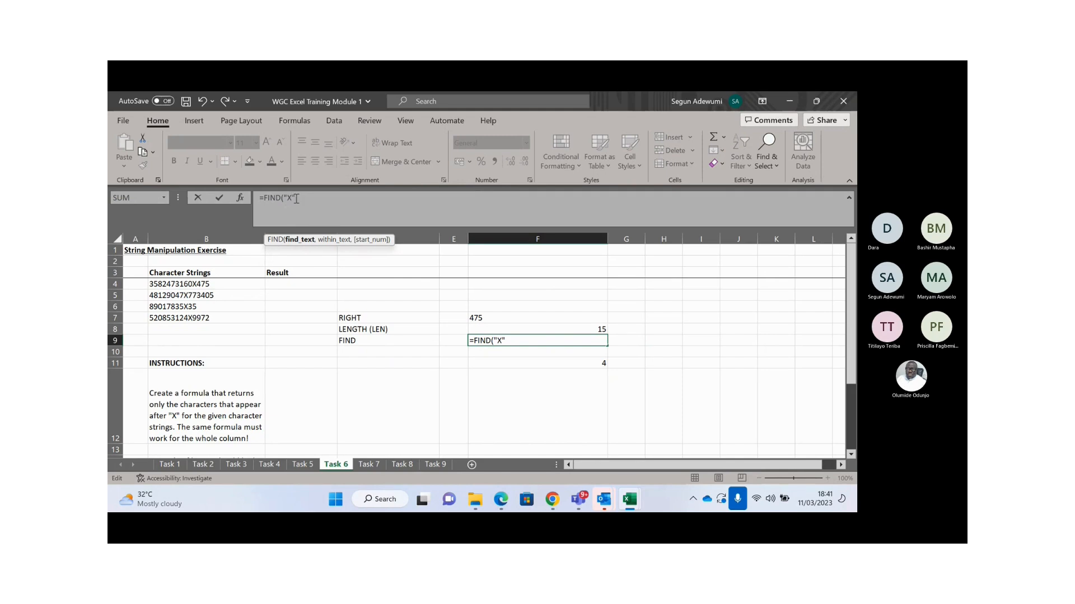
pyautogui.write(',')
pyautogui.click(206, 295)
pyautogui.write(')')
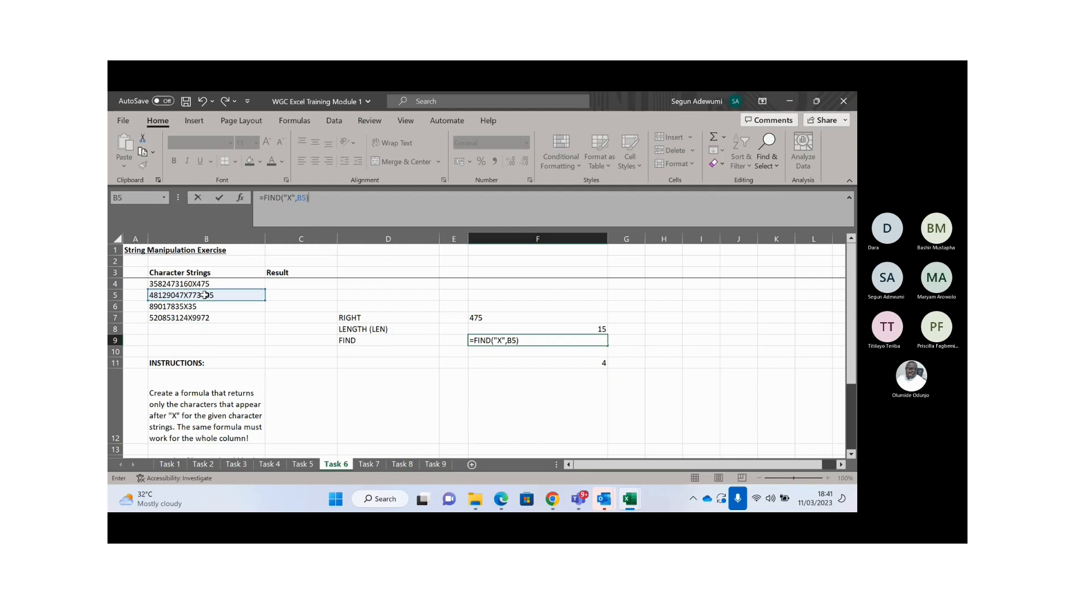
pyautogui.press('Return')
pyautogui.press('Up')
pyautogui.press('Down')
pyautogui.press('Down')
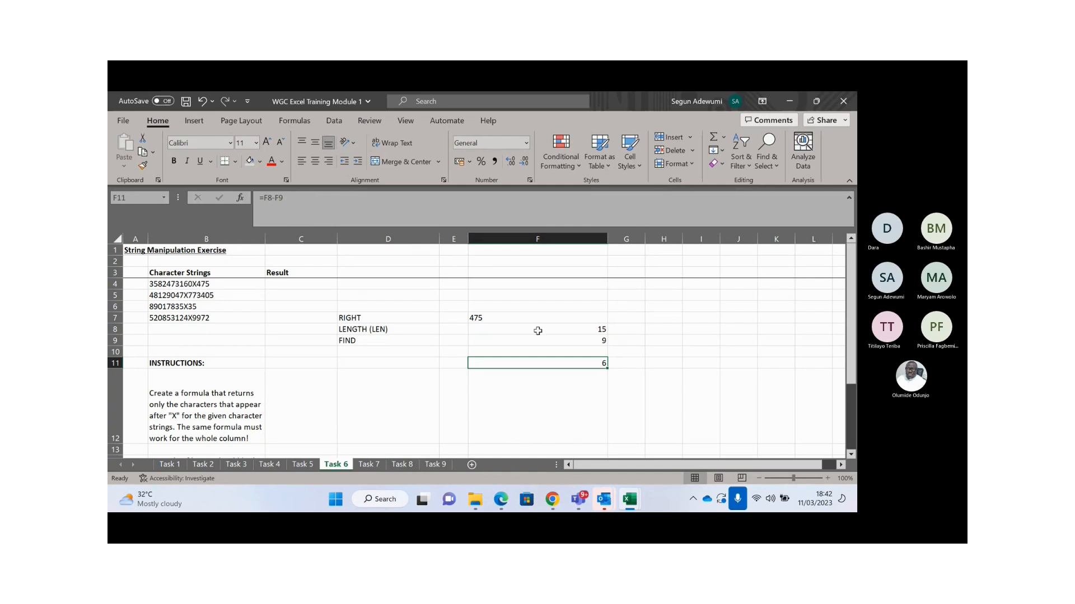
# - Enter =RIGHT(B5,6) in C5 to return the last six characters of B5
pyautogui.click(279, 295)
pyautogui.write('=ri')
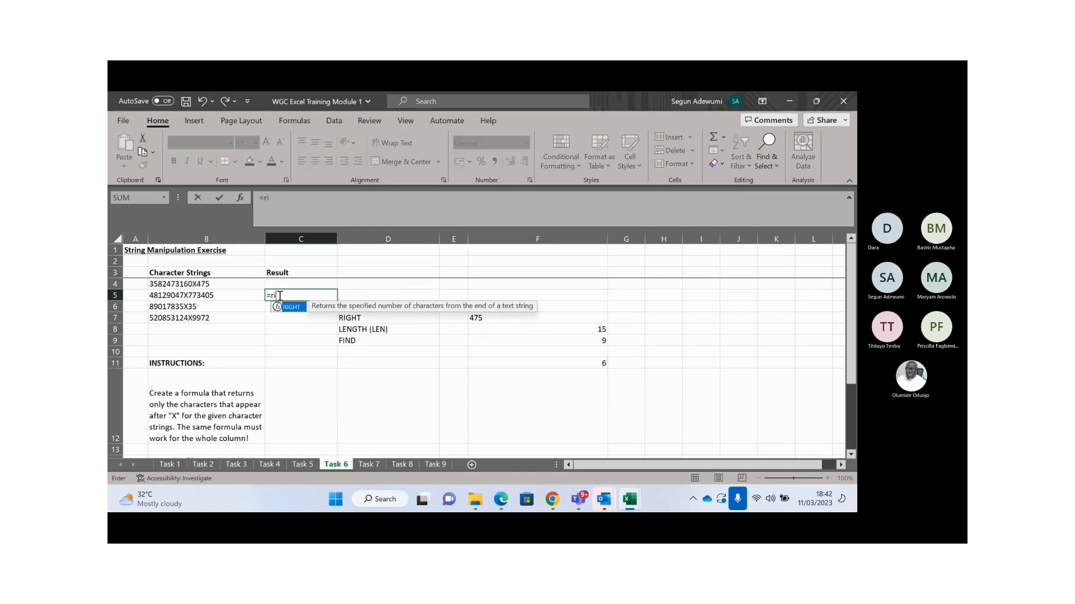
pyautogui.press('Tab')
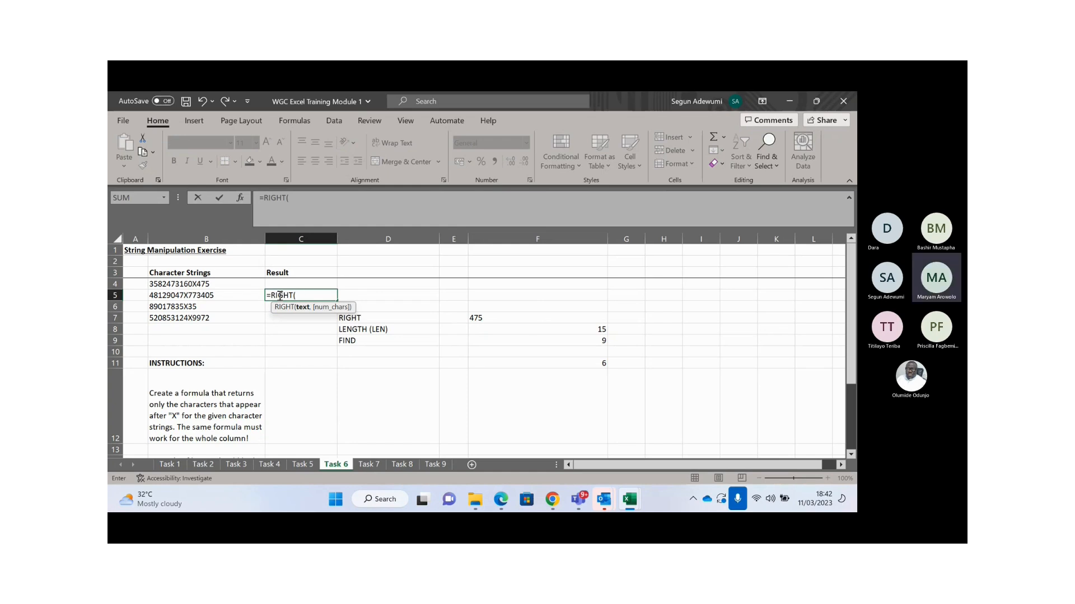
pyautogui.click(187, 295)
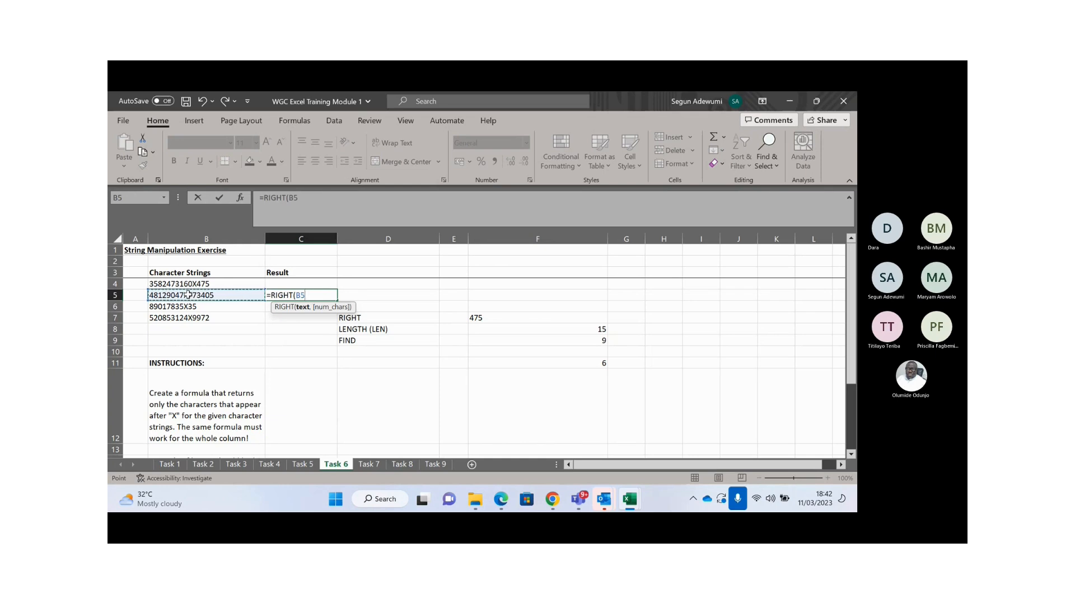
pyautogui.write(',^')
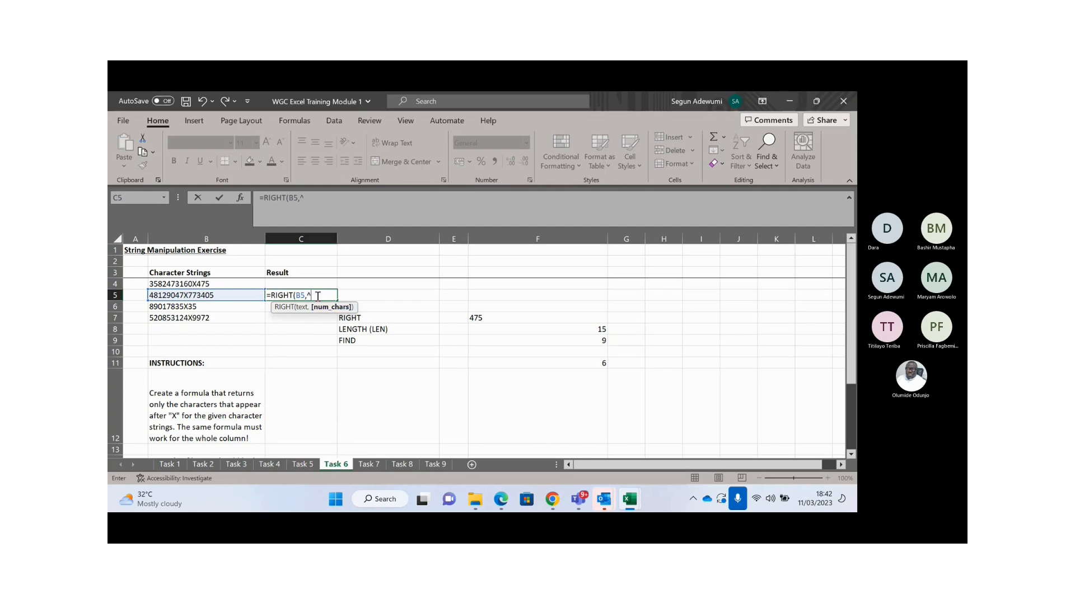
pyautogui.press('BackSpace')
pyautogui.write('6)')
pyautogui.press('Return')
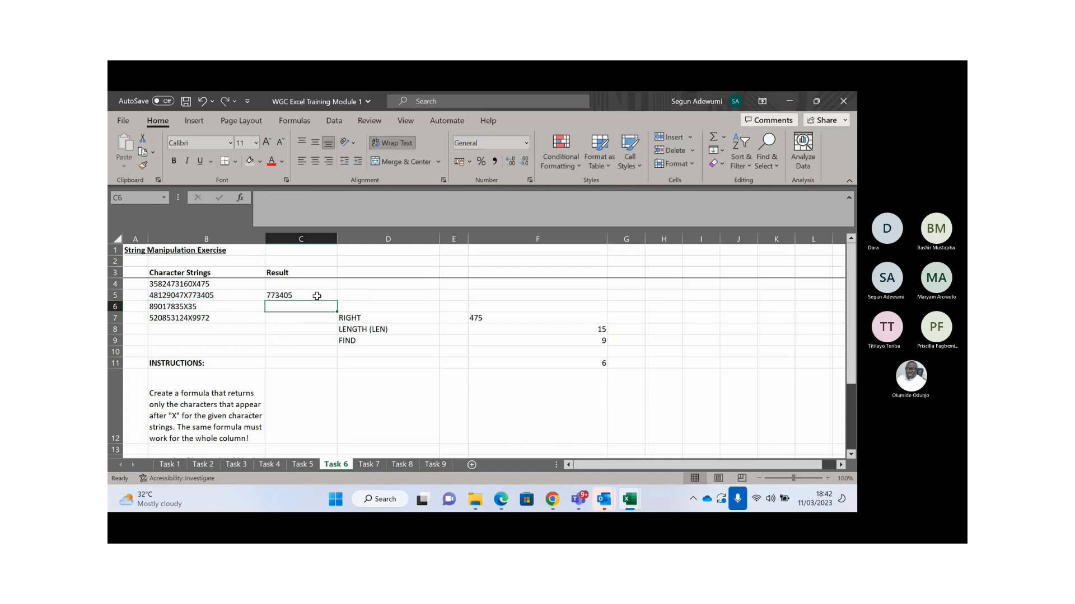
# - Test-fill the formula down to C6:C7 with Ctrl+D, then clear C6:C7
pyautogui.click(316, 295)
pyautogui.hotkey('shift', 'Down')
pyautogui.hotkey('shift', 'Down')
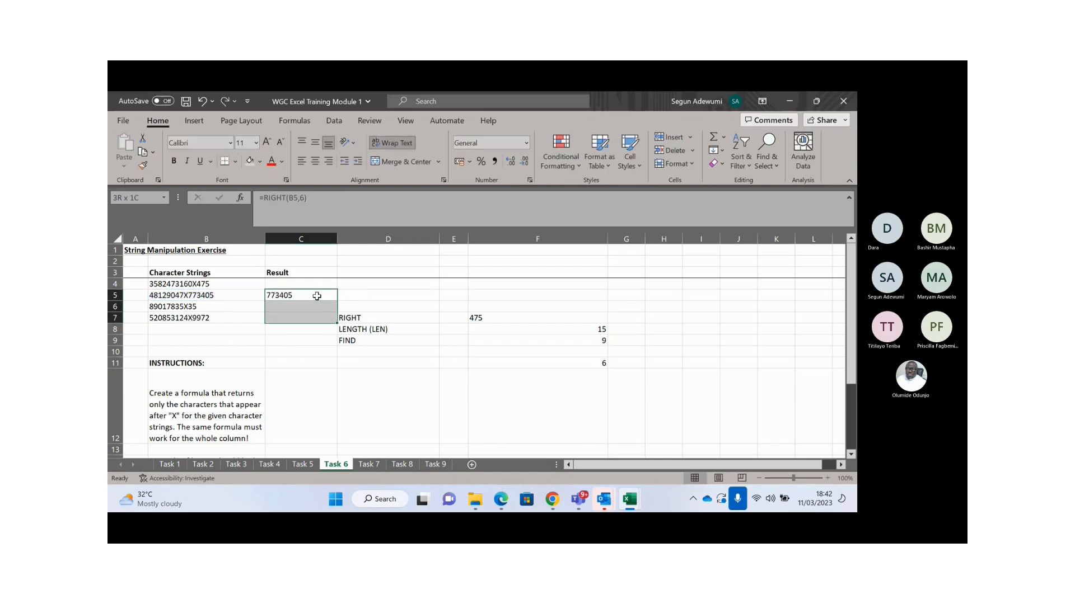
pyautogui.hotkey('ctrl', 'd')
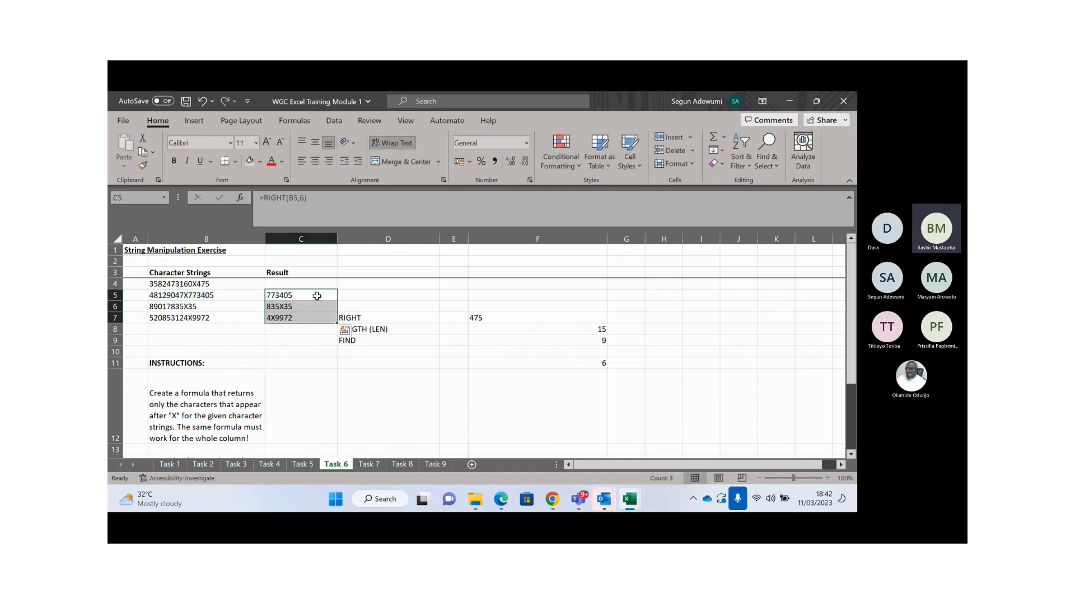
pyautogui.moveTo(294, 309); pyautogui.dragTo(294, 317)
pyautogui.press('Delete')
pyautogui.click(302, 295)
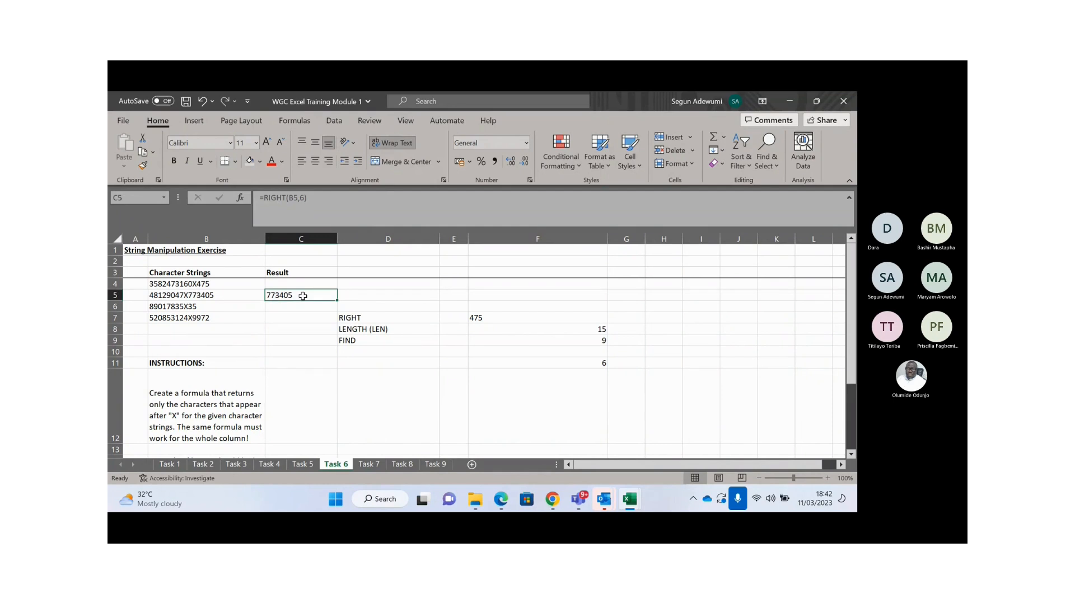
# - Replace the count 6 in C5 with LEN(B5)-FIND("X",B5)
pyautogui.click(329, 198)
pyautogui.press('BackSpace')
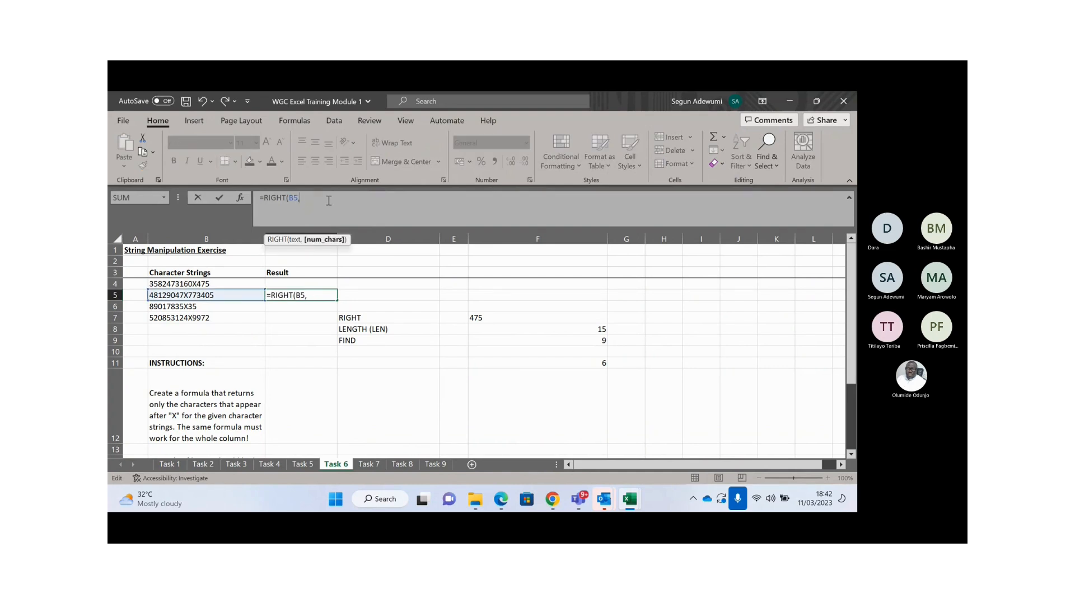
pyautogui.write('LEN(')
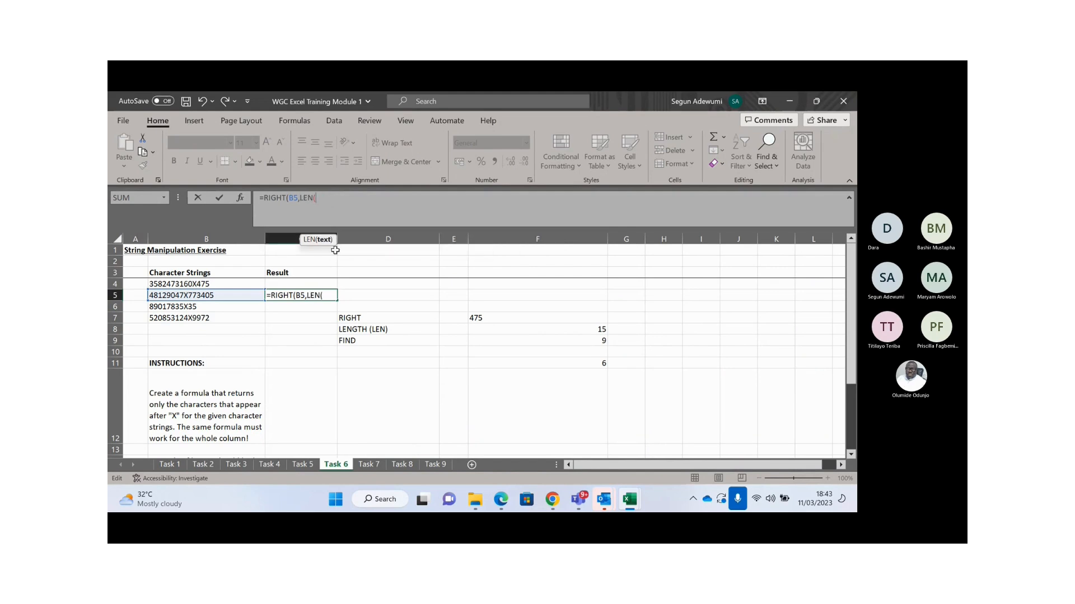
pyautogui.click(204, 297)
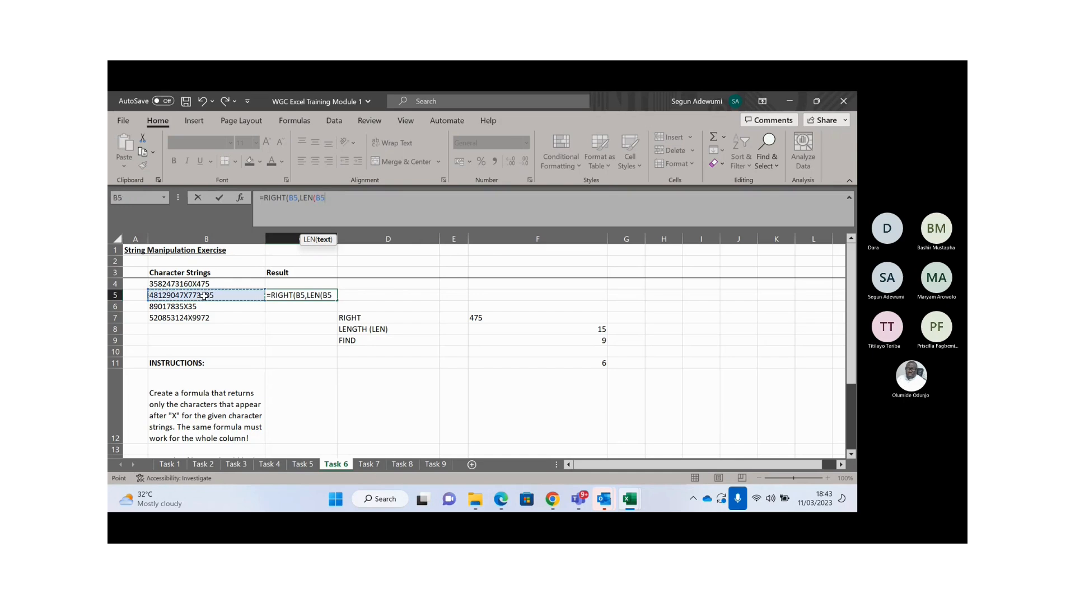
pyautogui.write(')')
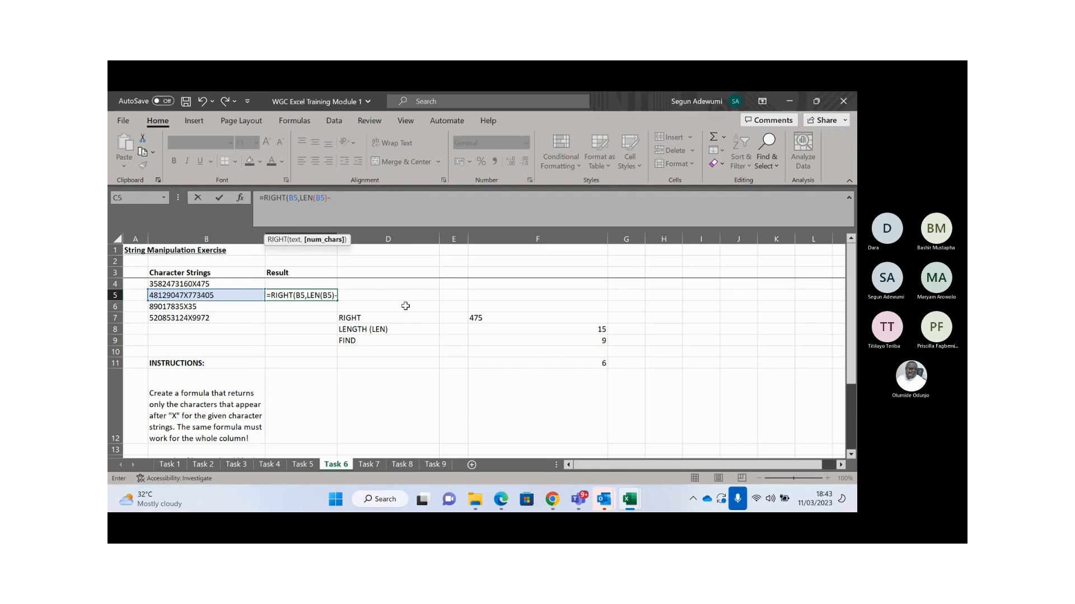
pyautogui.write('-FIND(')
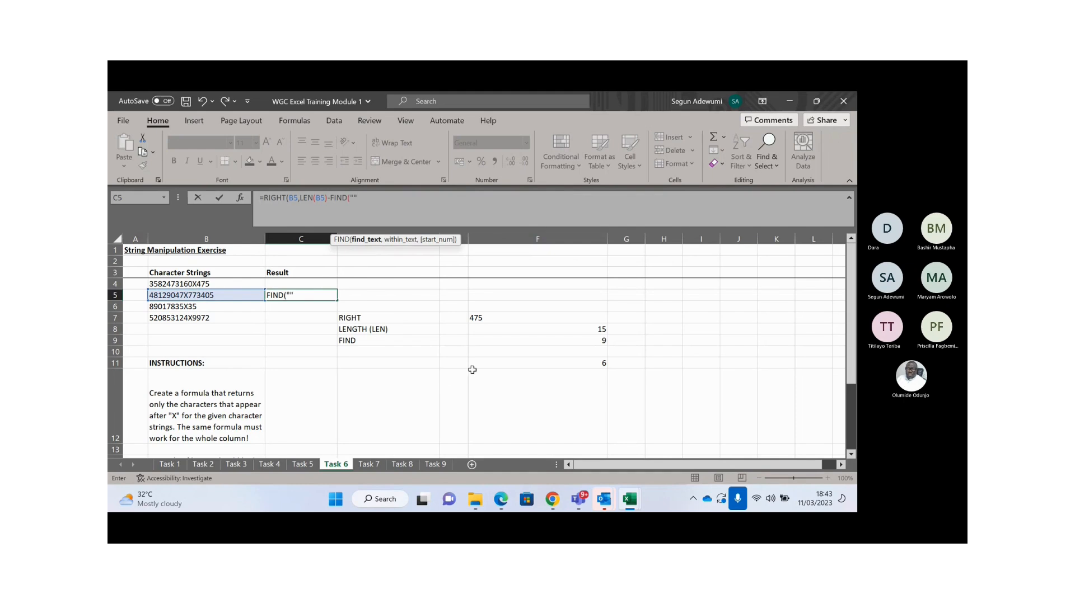
pyautogui.write('""')
pyautogui.click(355, 198)
pyautogui.write('X",')
pyautogui.click(200, 292)
pyautogui.write(')')
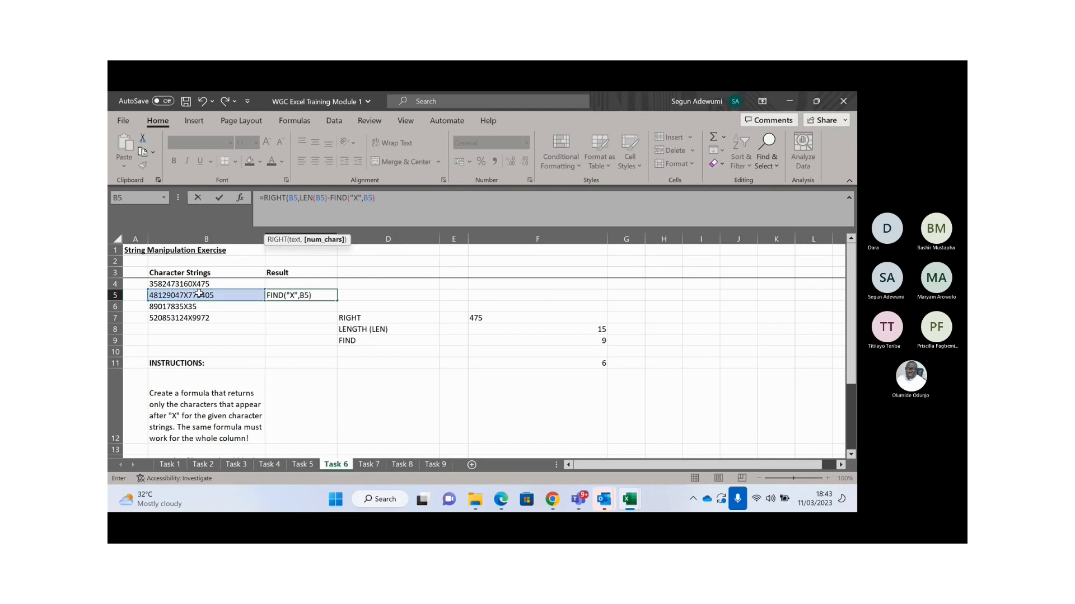
pyautogui.write(')')
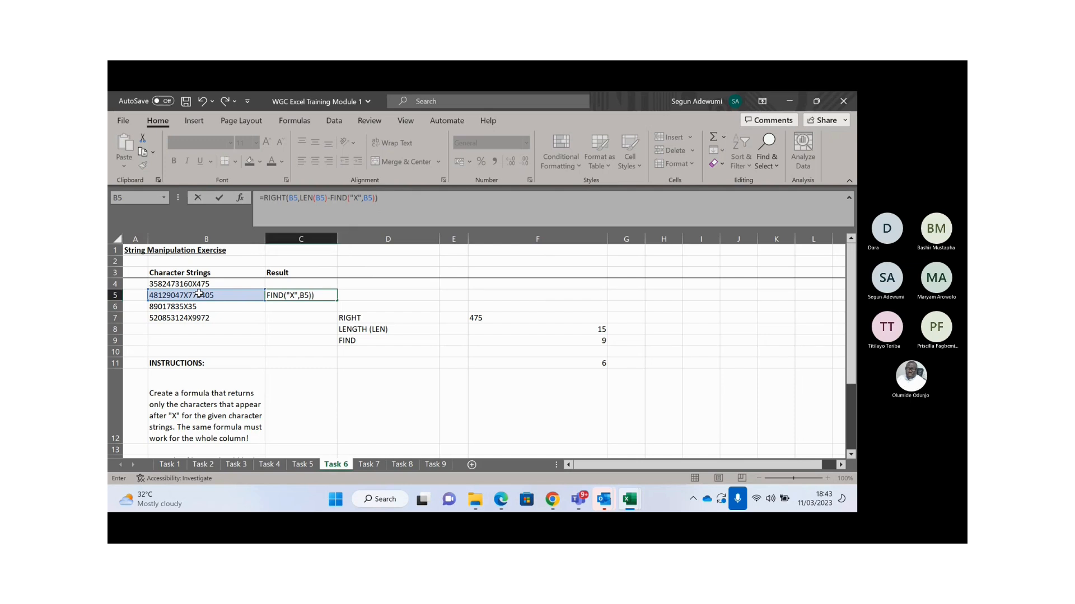
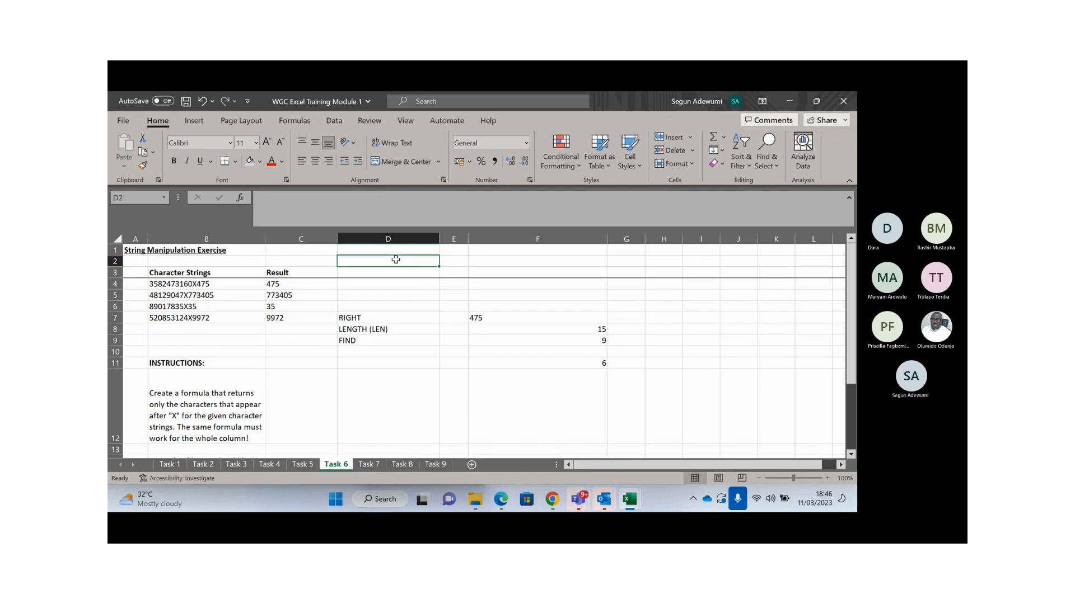
# - Enter =CELL("filename",A1) in D2 to return the workbook's full path and sheet name
pyautogui.write('=')
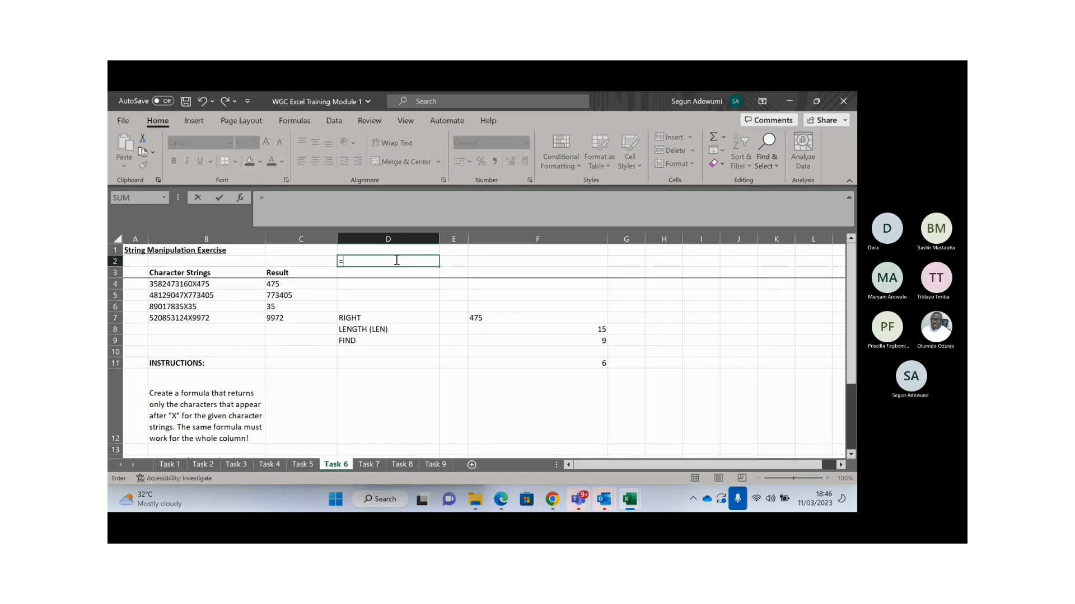
pyautogui.write('@ce')
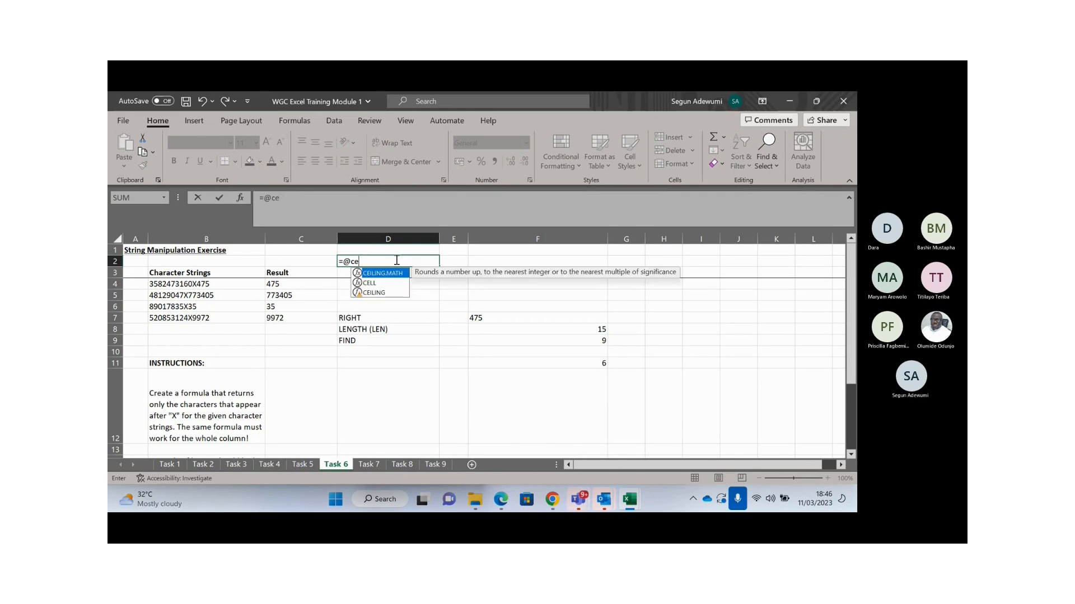
pyautogui.press('Down')
pyautogui.press('Tab')
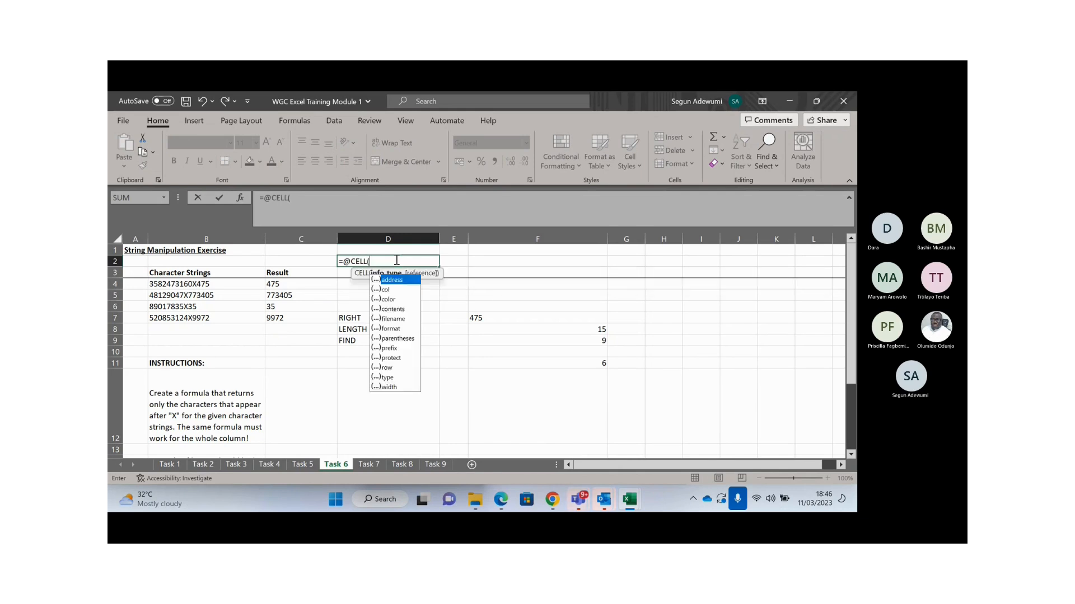
pyautogui.click(396, 319)
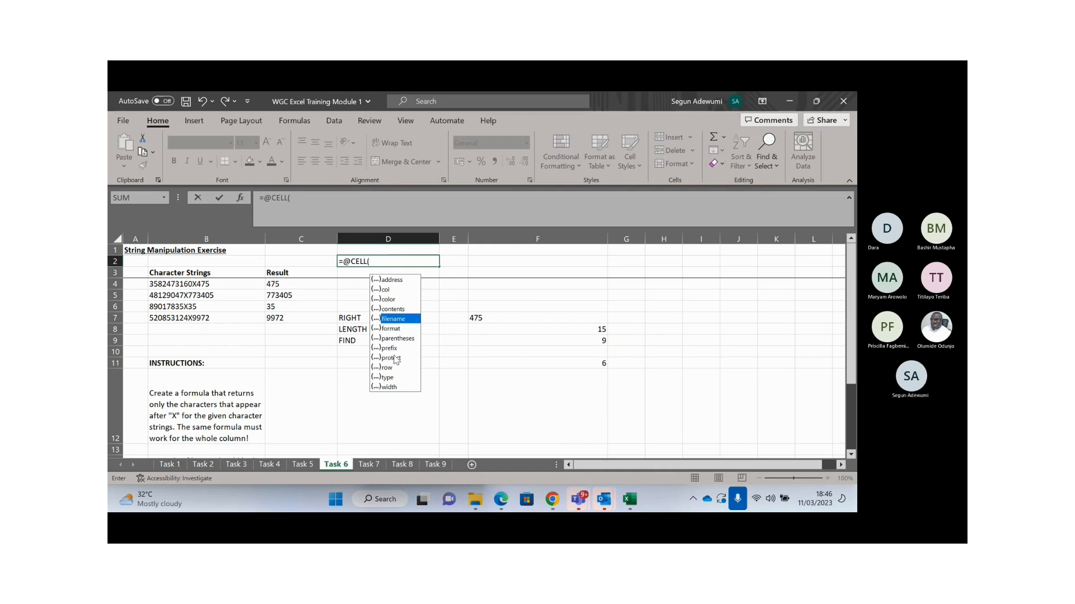
pyautogui.press('Tab')
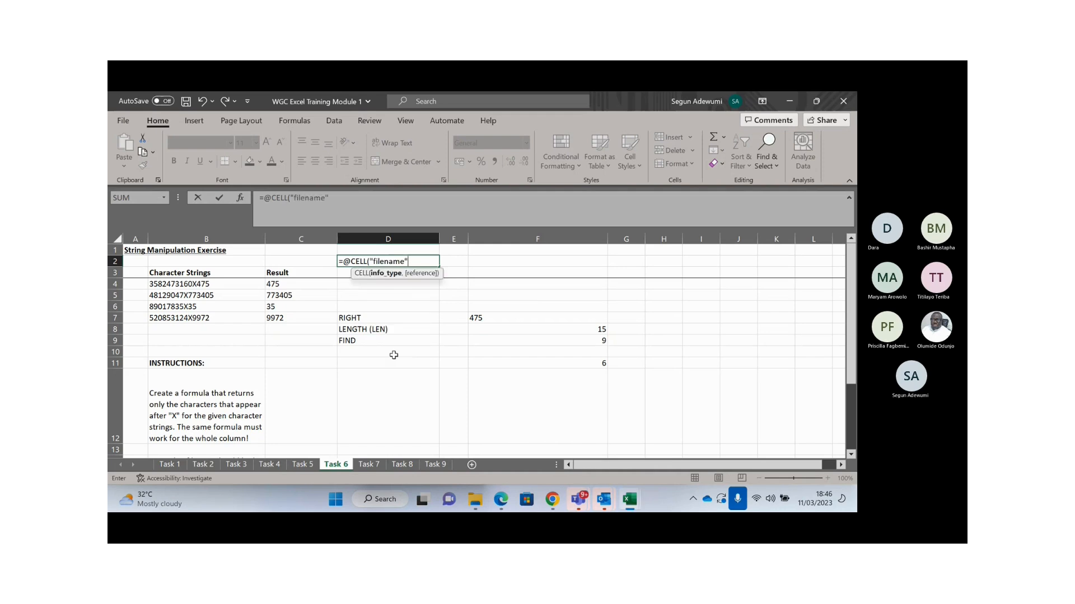
pyautogui.write(',')
pyautogui.click(139, 251)
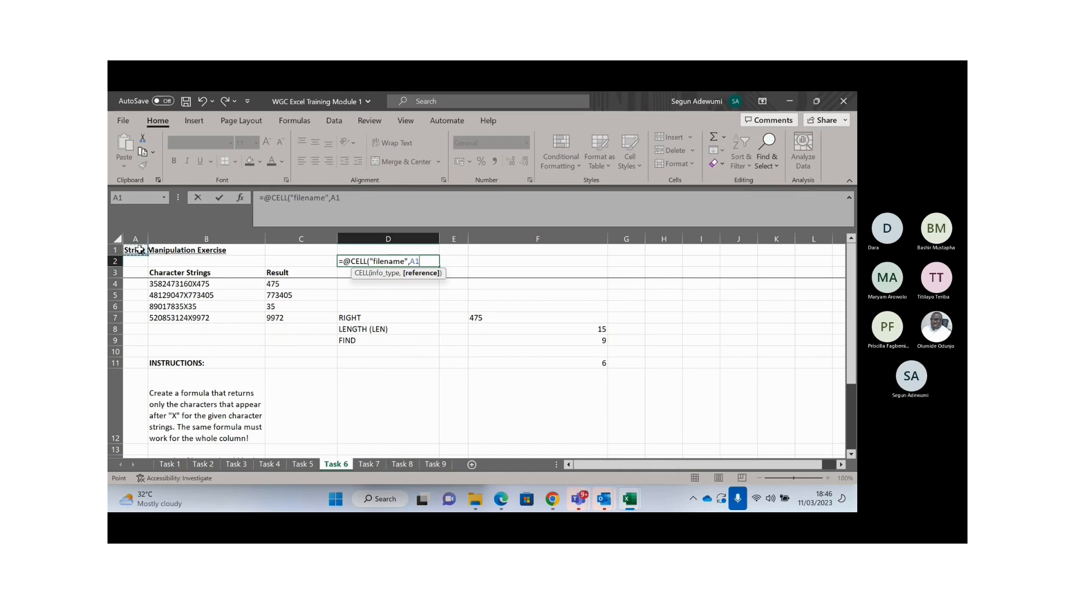
pyautogui.write(')')
pyautogui.press('Return')
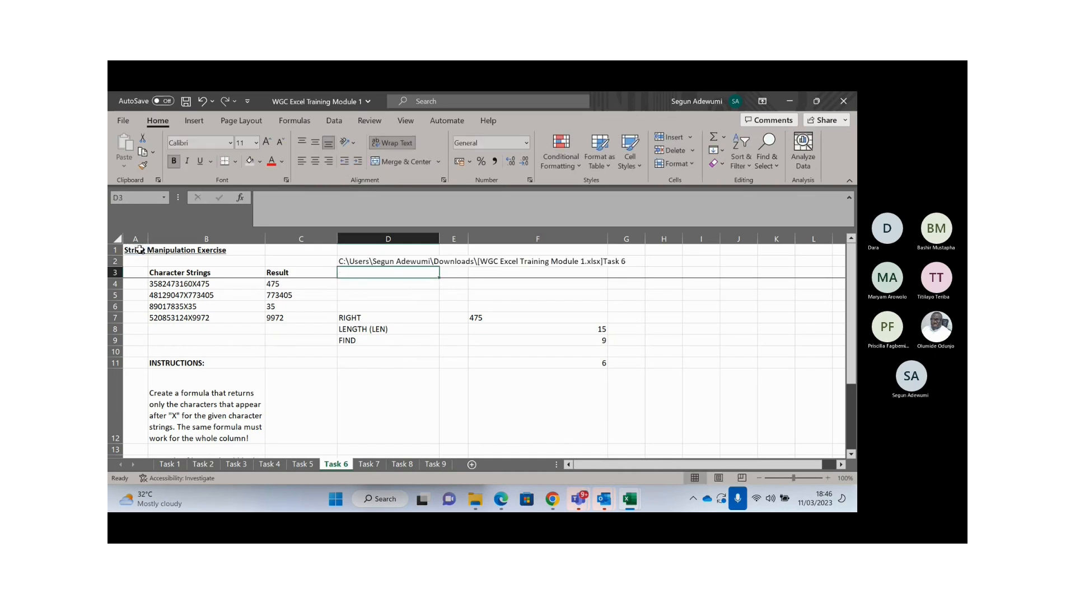
# - Check D2's formula and the cells its long path result spans
pyautogui.press('Up')
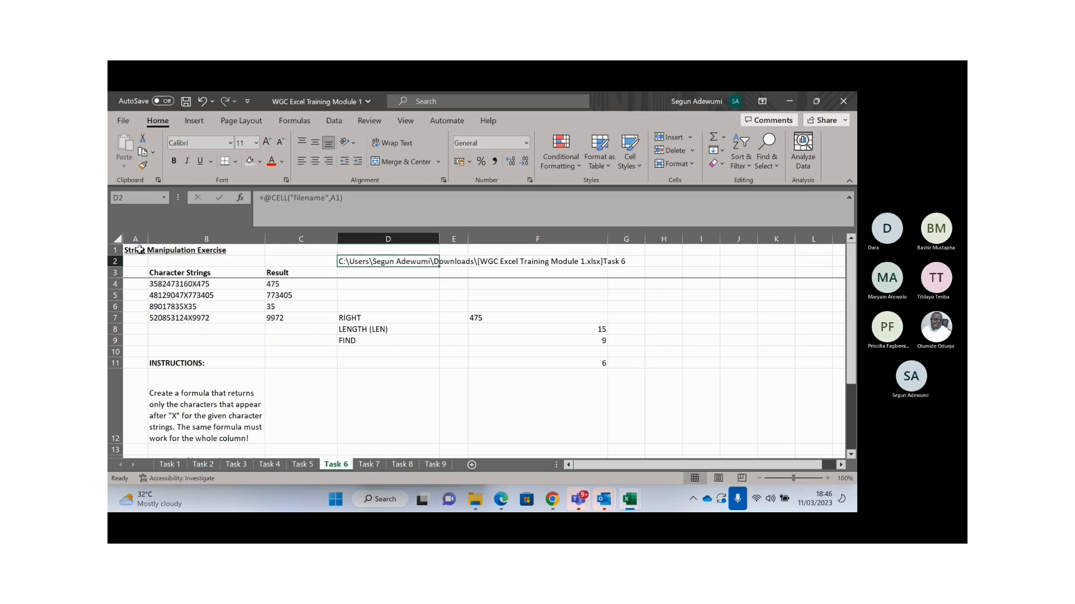
pyautogui.press('Right')
pyautogui.press('Right')
pyautogui.press('Left')
pyautogui.press('Left')
pyautogui.press('Left')
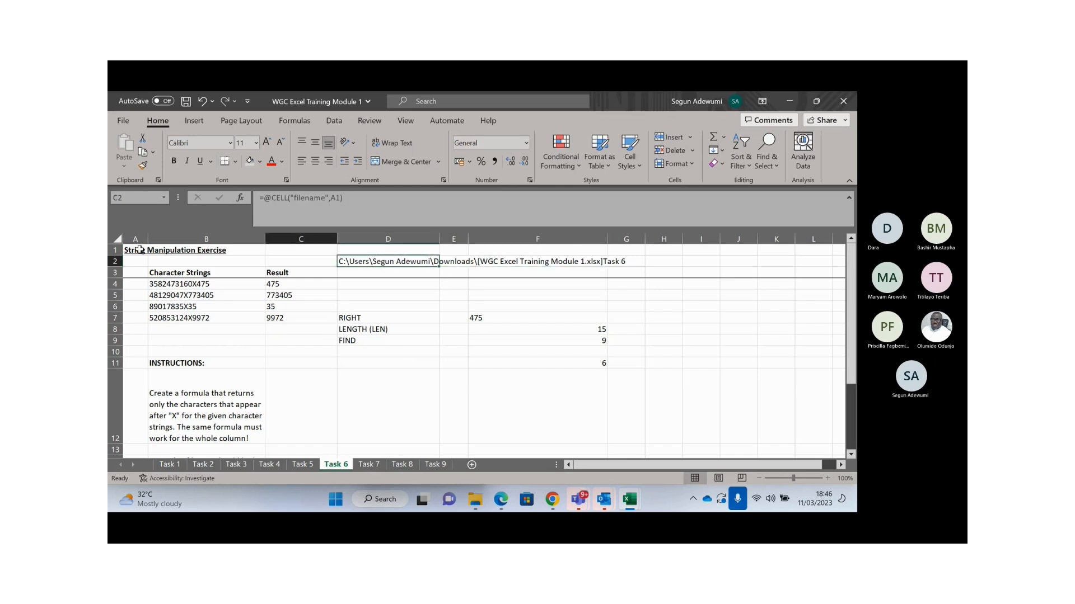
pyautogui.press('Right')
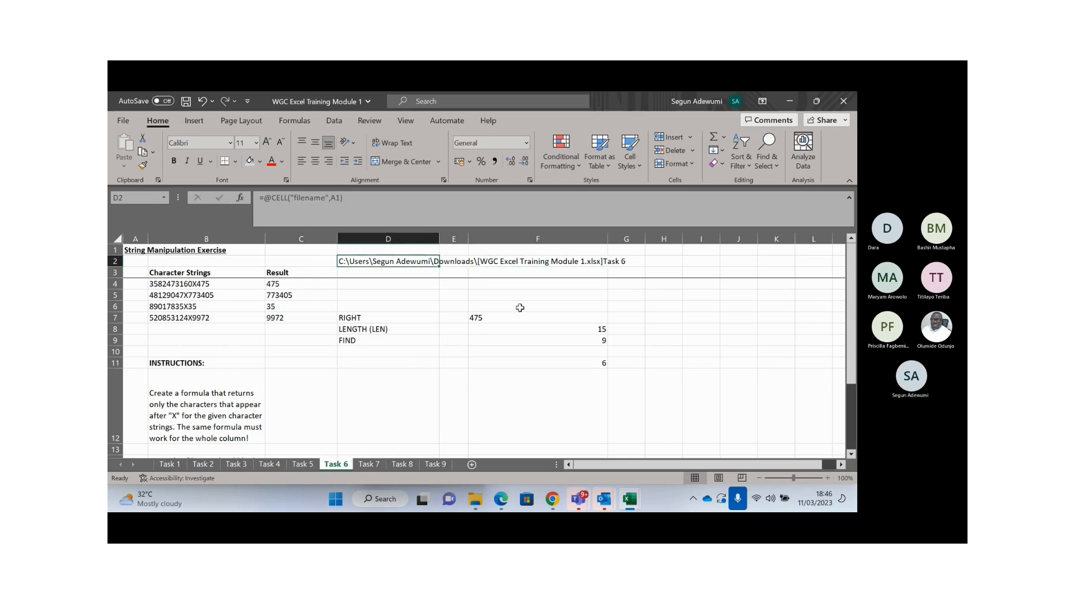
# - Enter =RIGHT(D2,LEN(D2)-FIND("[",D2)) in F4 to take the text after the bracket
pyautogui.click(564, 284)
pyautogui.write('=')
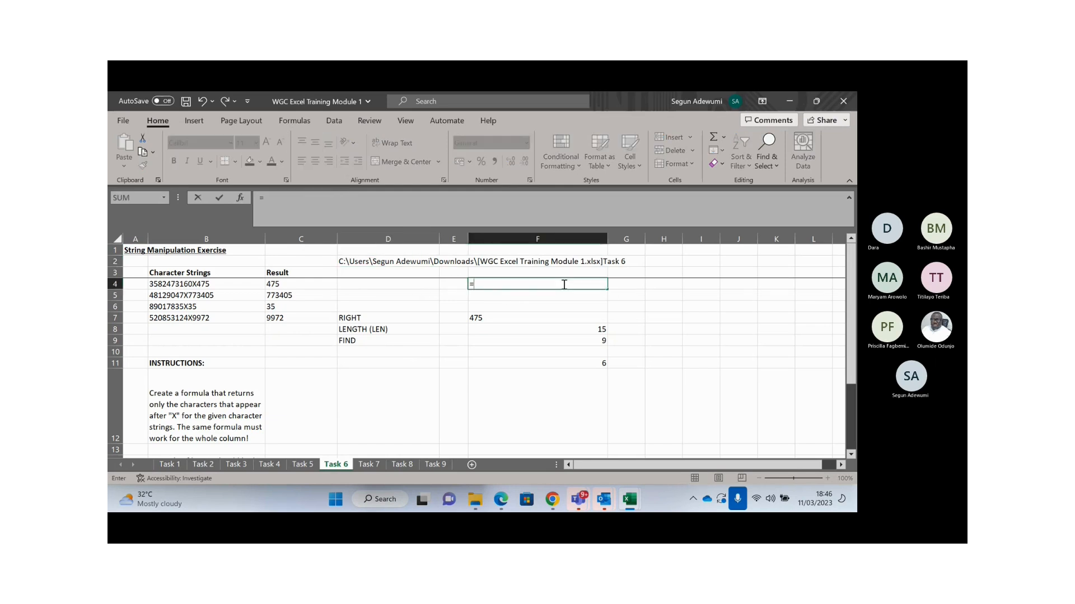
pyautogui.write('righ')
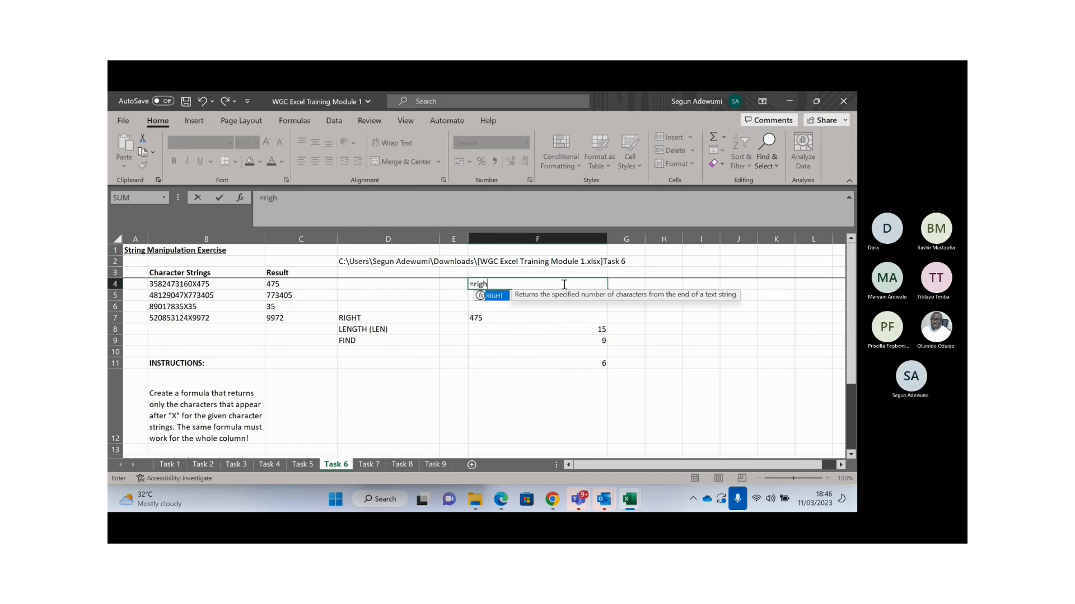
pyautogui.press('Tab')
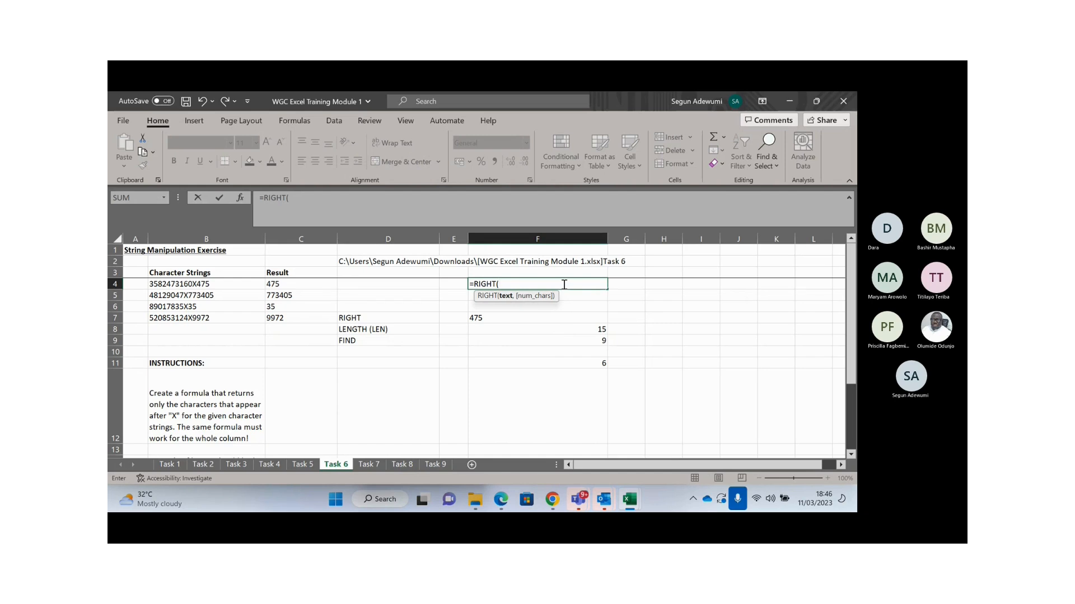
pyautogui.click(362, 260)
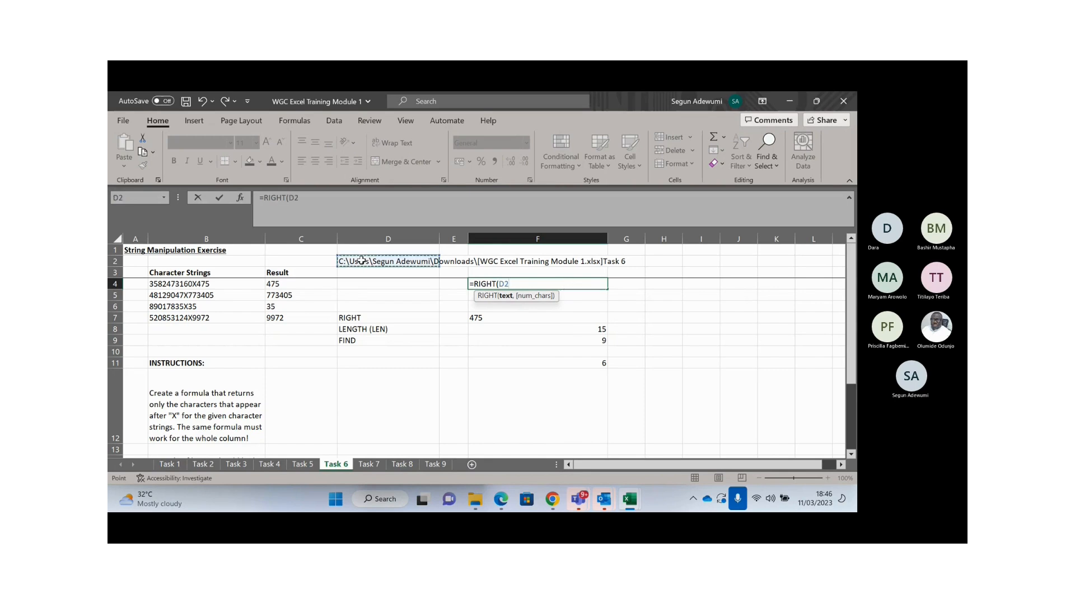
pyautogui.write(',')
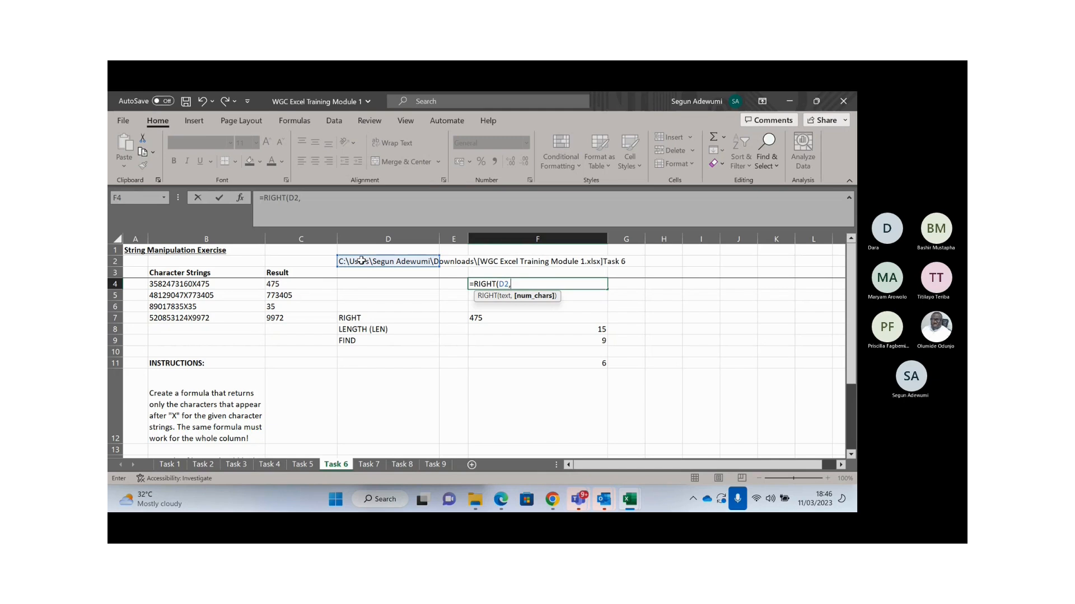
pyautogui.write('LEN(')
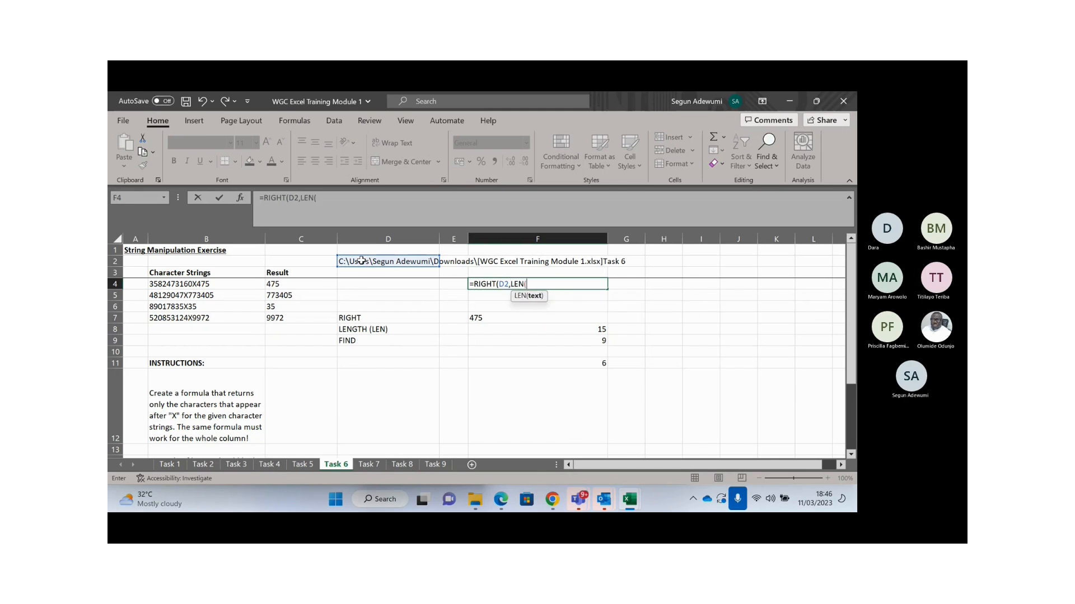
pyautogui.click(381, 261)
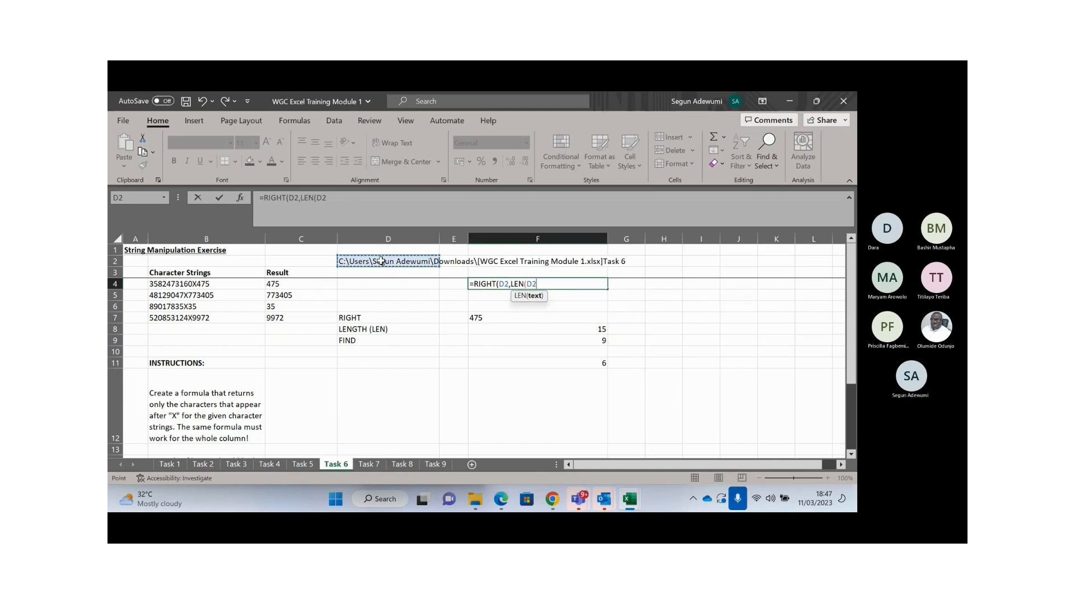
pyautogui.write(')-')
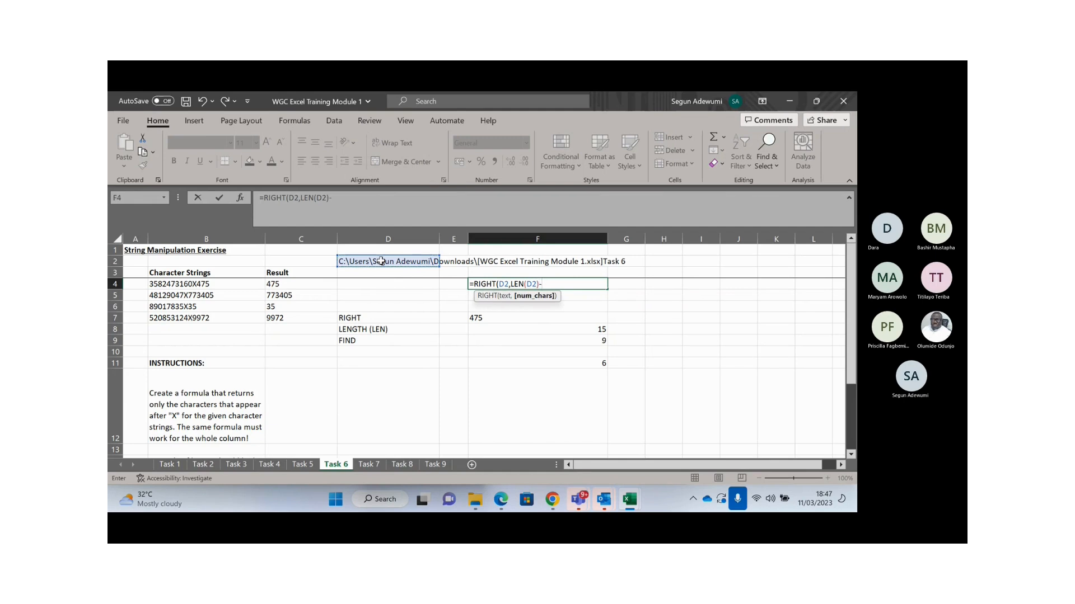
pyautogui.write('FIND(')
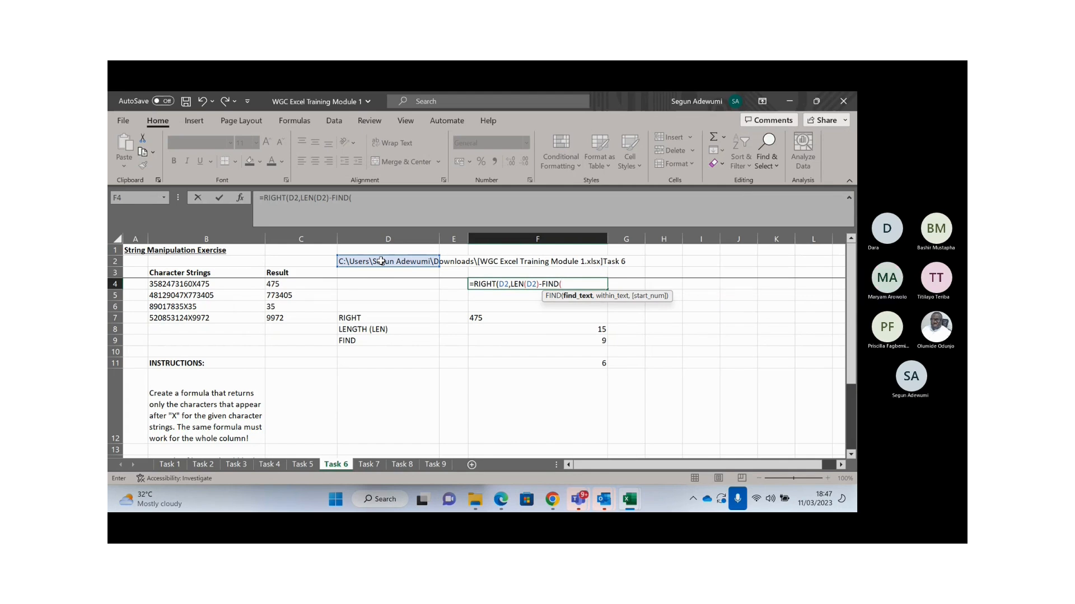
pyautogui.click(357, 198)
pyautogui.write('["')
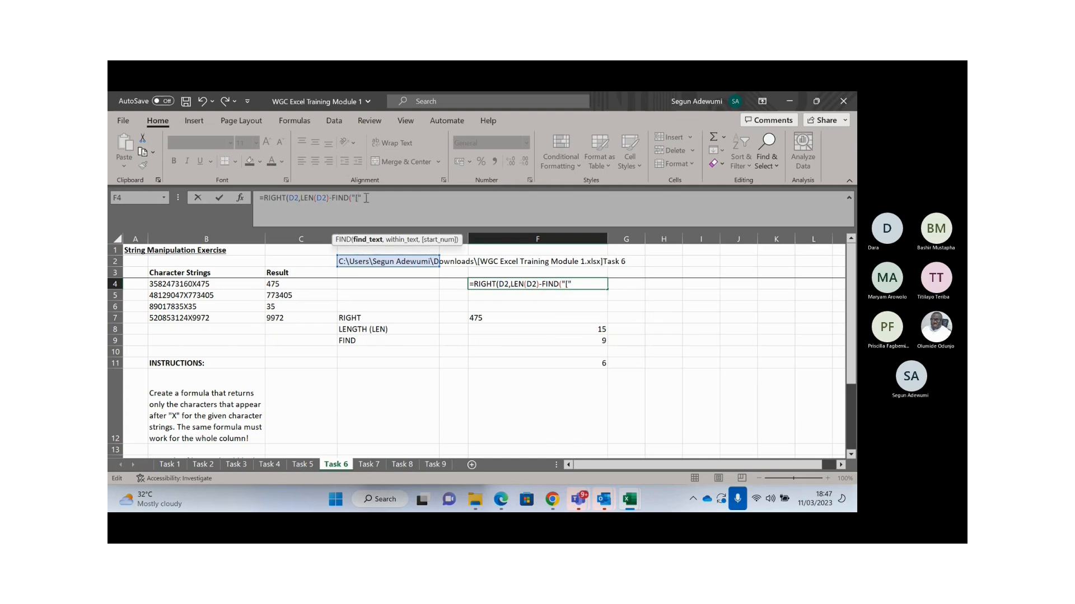
pyautogui.write(',')
pyautogui.click(380, 262)
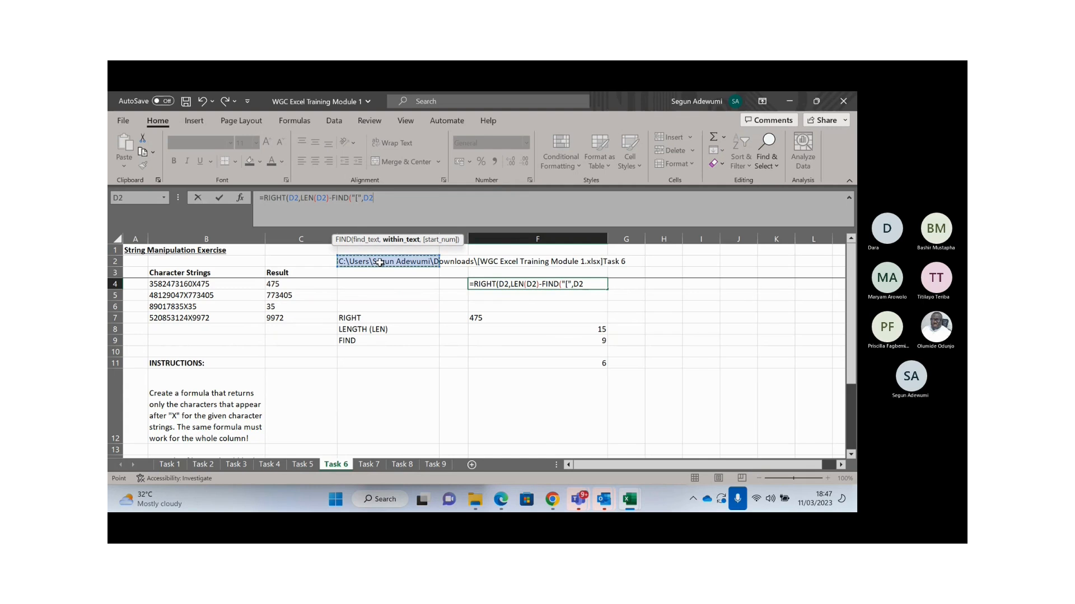
pyautogui.write(')')
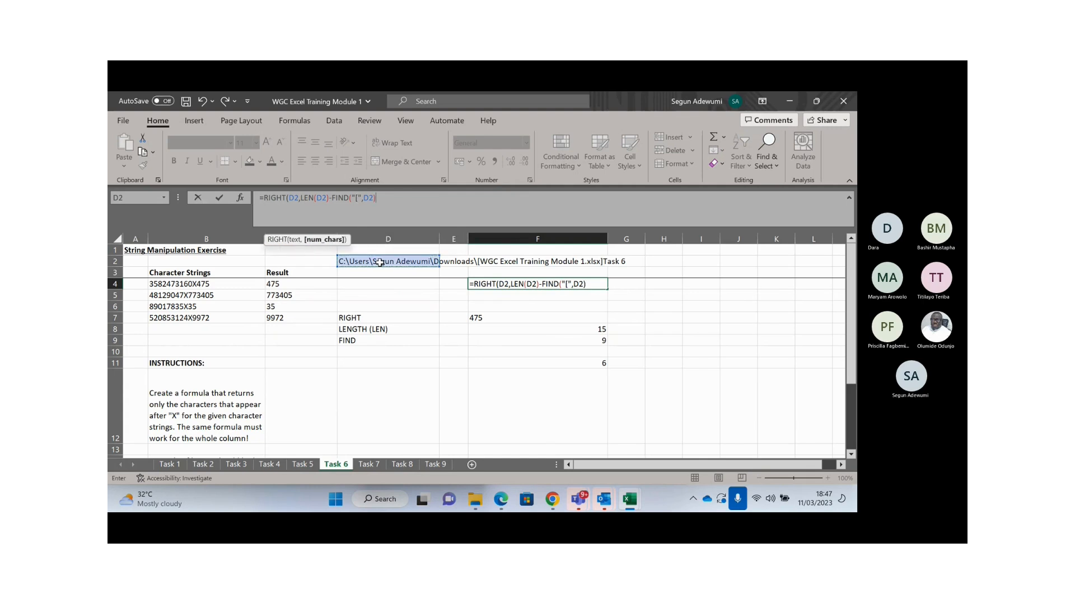
pyautogui.write(')')
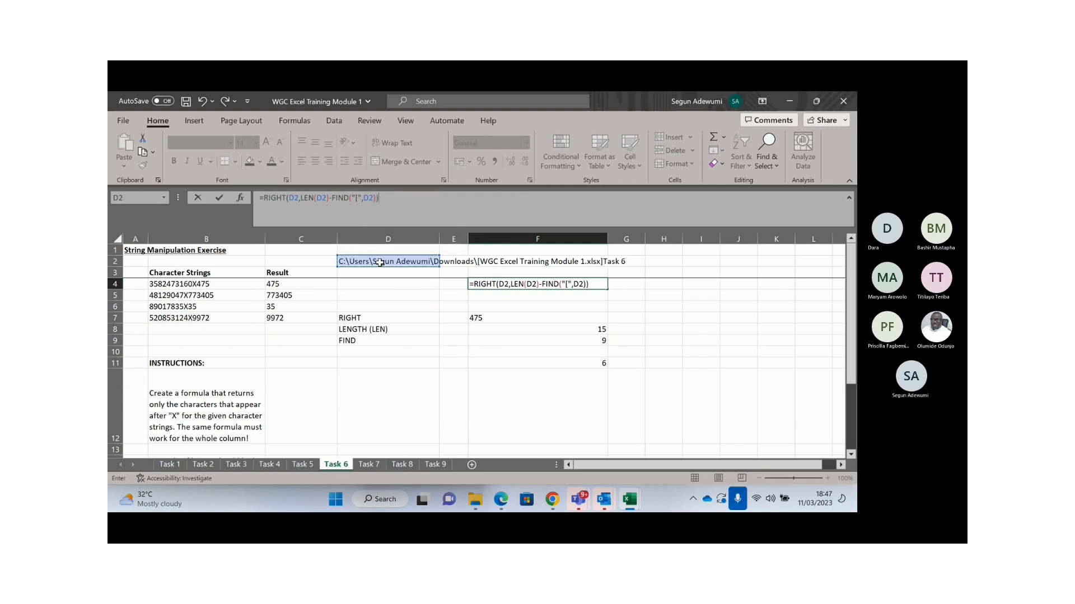
pyautogui.press('Return')
# - Change the FIND search character from [ to ] so F4 shows Task 6
pyautogui.press('Up')
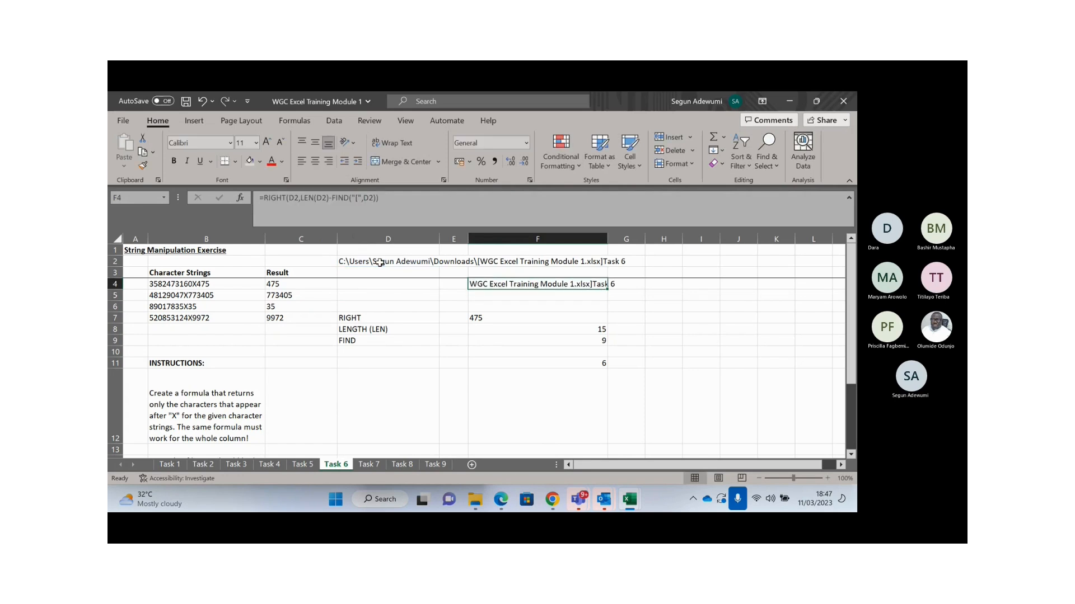
pyautogui.click(357, 198)
pyautogui.press('BackSpace')
pyautogui.write(']')
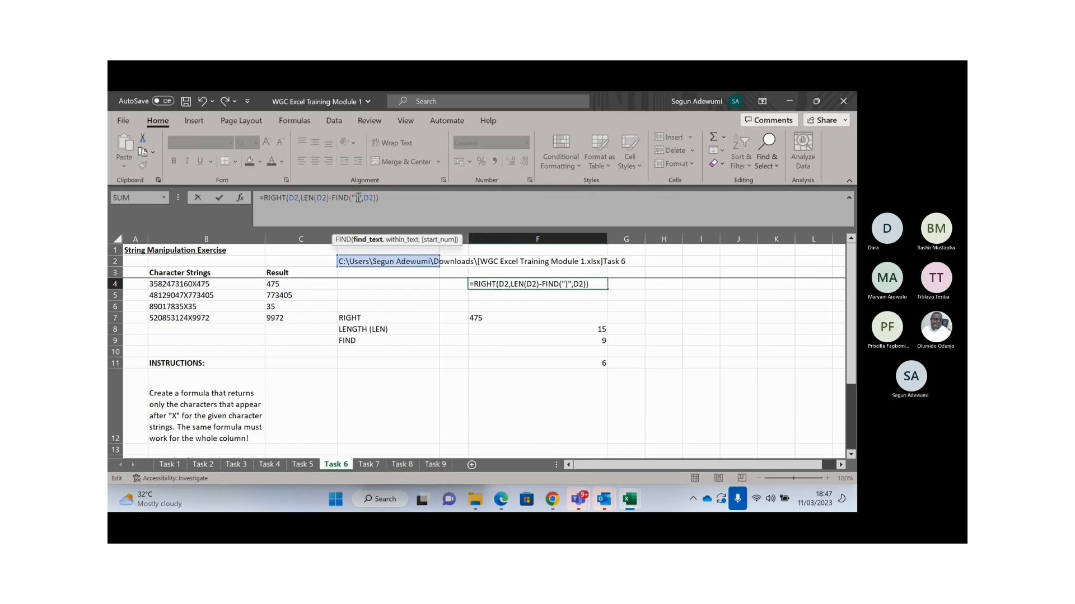
pyautogui.hotkey('ctrl', 'Return')
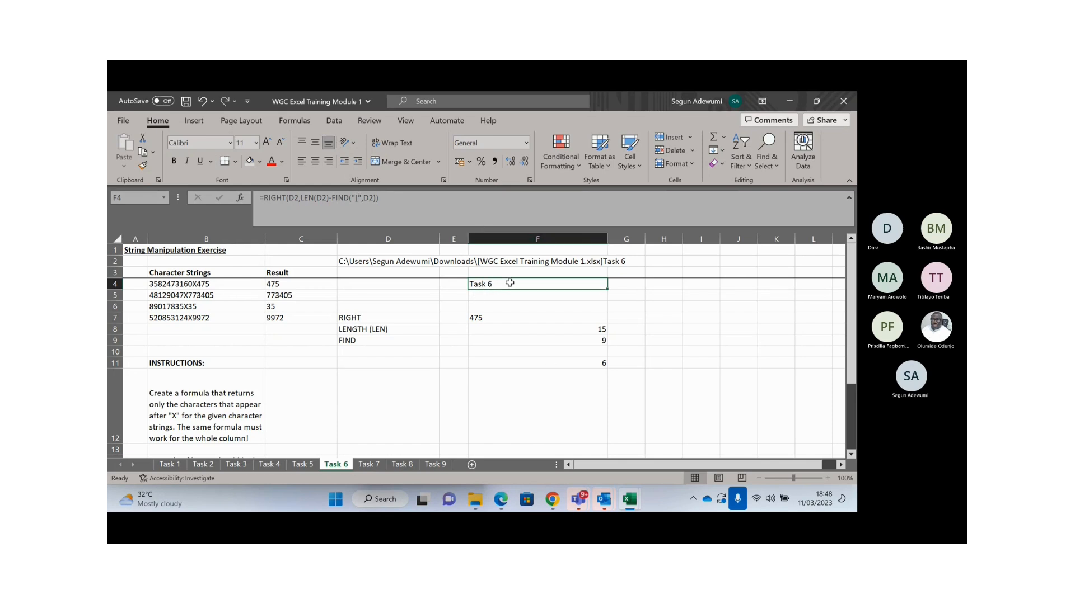
# - Rename the Task 6 sheet to Task 10 and check that F4 updates
pyautogui.click(620, 283)
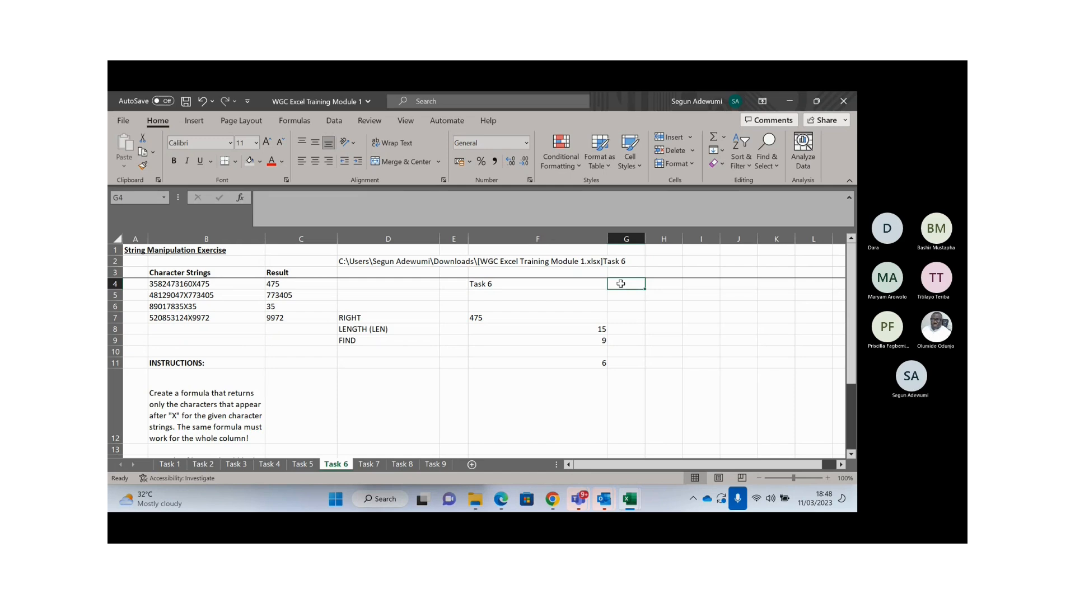
pyautogui.doubleClick(340, 466)
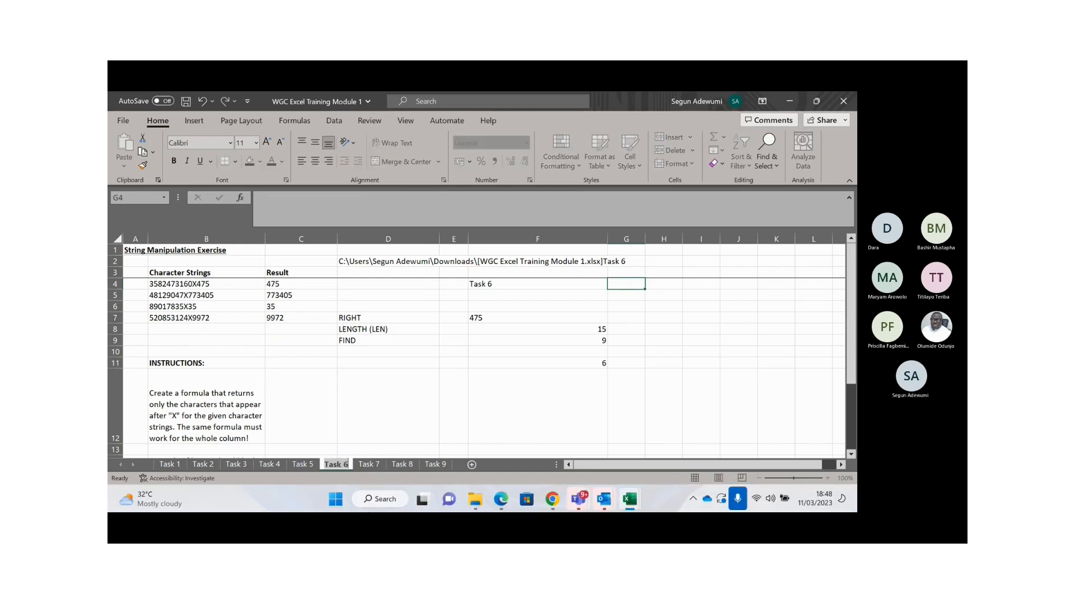
pyautogui.write('Task 10')
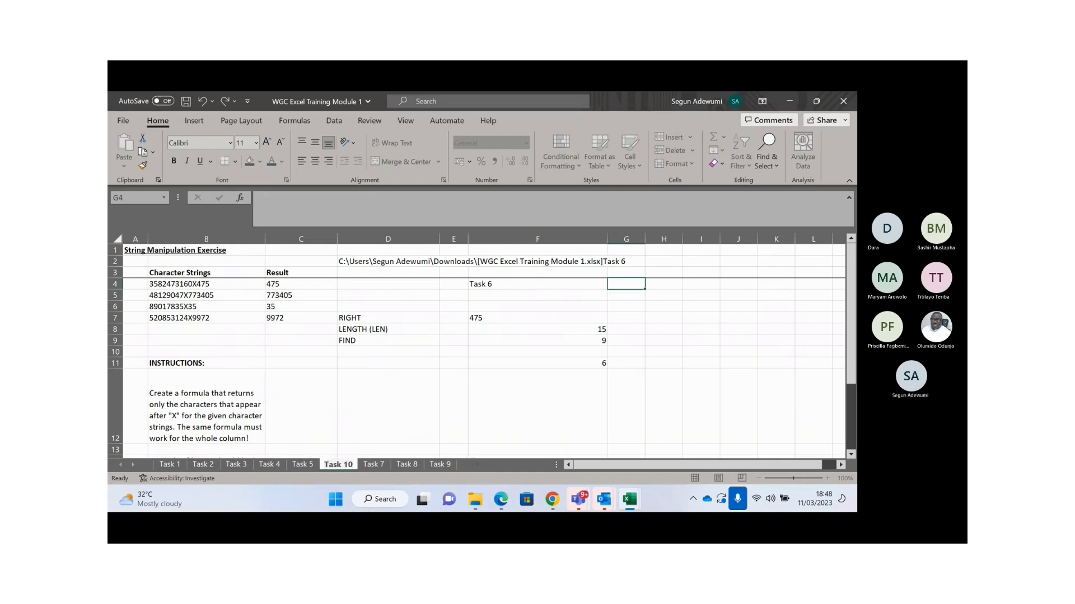
pyautogui.press('Return')
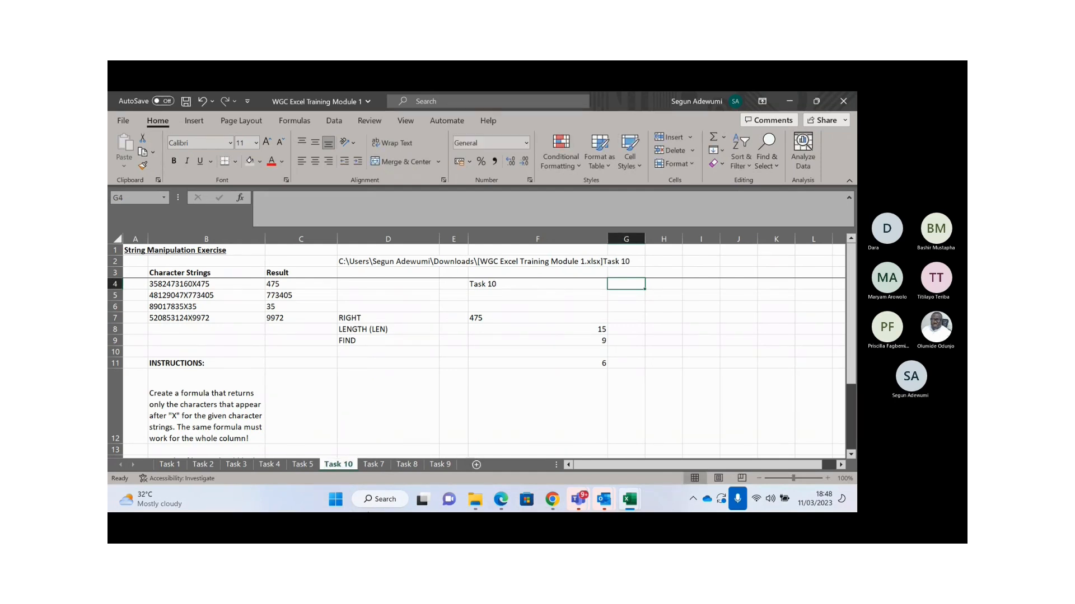
pyautogui.click(506, 282)
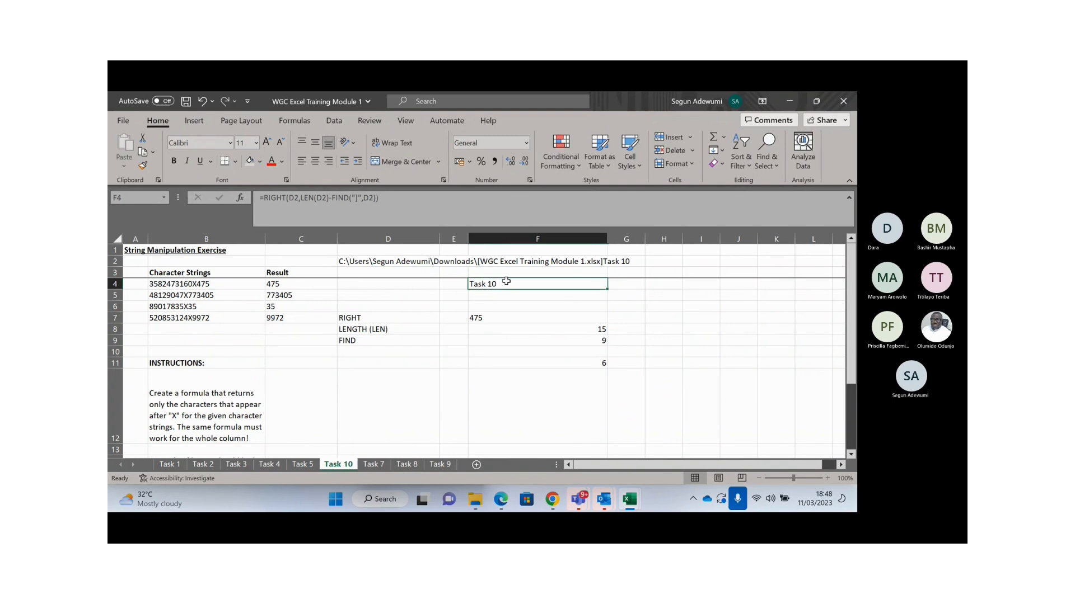
# - Rename the Task 10 sheet back to Task 6
pyautogui.doubleClick(338, 464)
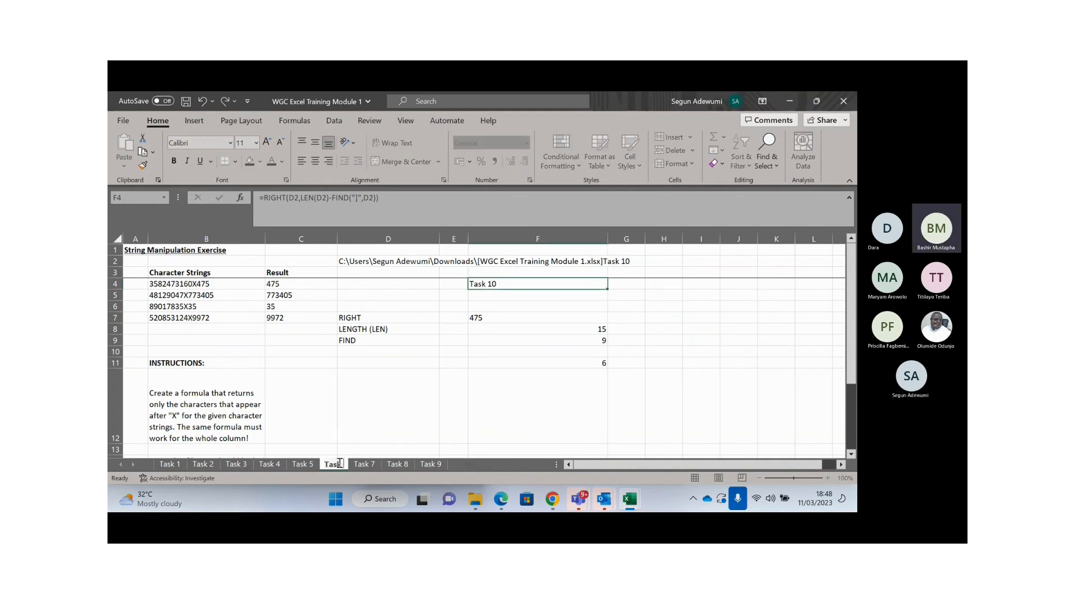
pyautogui.write('Task 6')
pyautogui.press('Return')
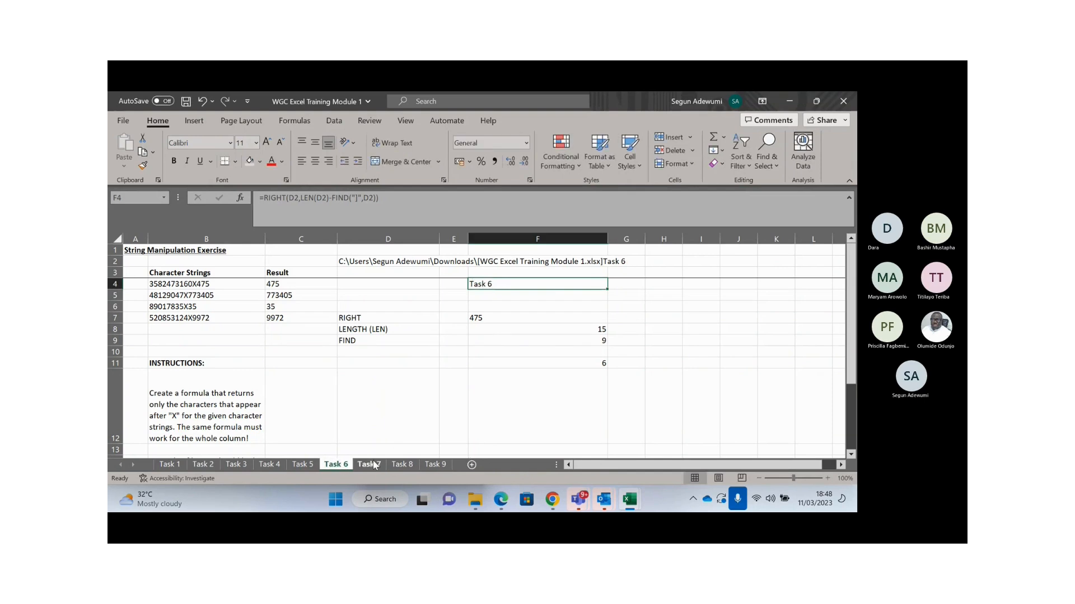
pyautogui.click(370, 465)
pyautogui.press('Up')
pyautogui.press('Up')
pyautogui.press('Up')
pyautogui.press('Up')
pyautogui.press('Up')
pyautogui.press('Up')
pyautogui.press('Up')
pyautogui.press('Up')
pyautogui.press('Up')
pyautogui.press('Up')
pyautogui.press('Up')
pyautogui.press('Up')
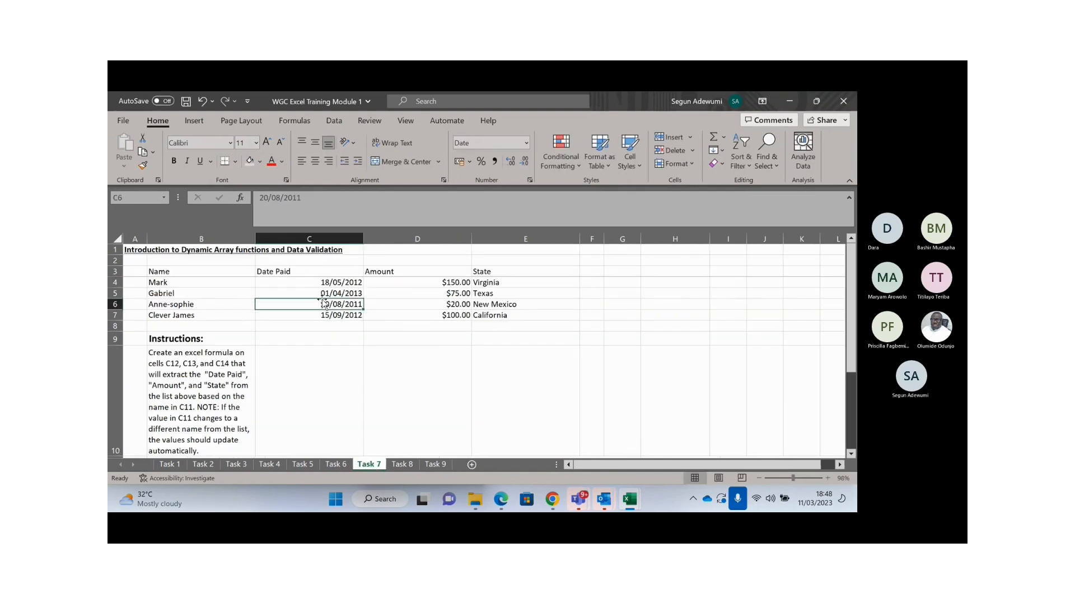
pyautogui.press('Left')
pyautogui.press('Left')
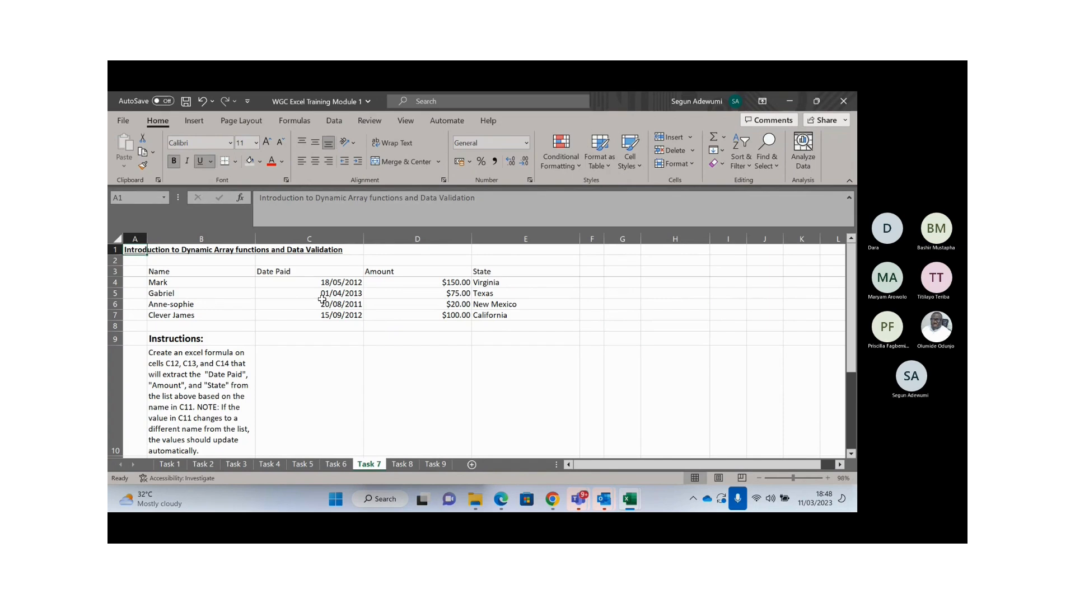
pyautogui.press('Down')
pyautogui.press('Down')
pyautogui.press('Down')
pyautogui.press('Down')
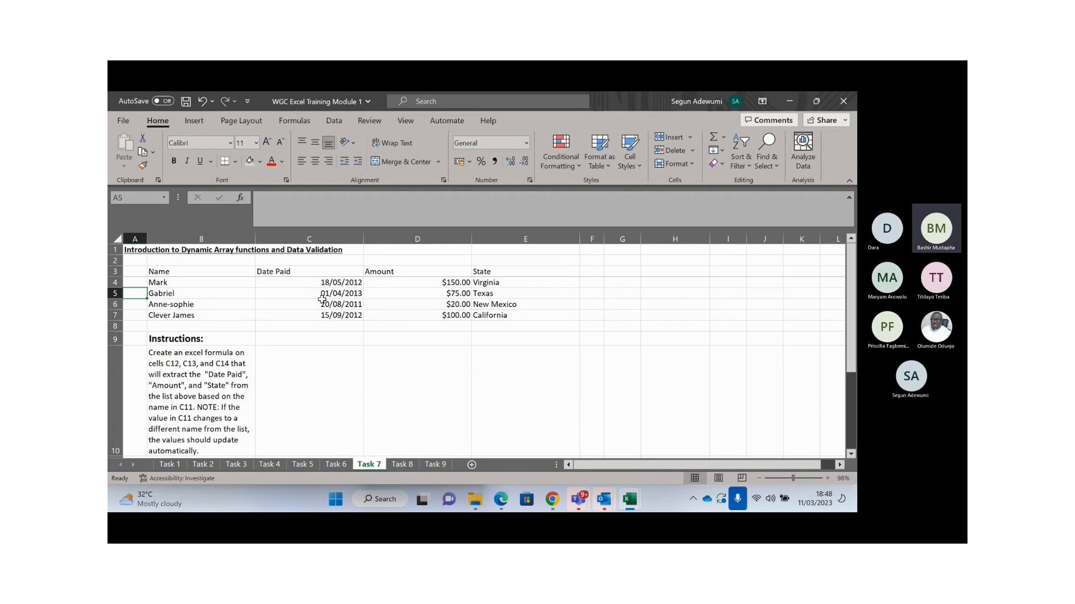
pyautogui.press('Down')
pyautogui.press('Down')
pyautogui.press('Down')
pyautogui.press('Down')
pyautogui.press('Down')
pyautogui.press('Down')
pyautogui.press('Down')
pyautogui.press('Down')
pyautogui.press('Down')
pyautogui.press('Down')
pyautogui.press('Down')
pyautogui.press('Down')
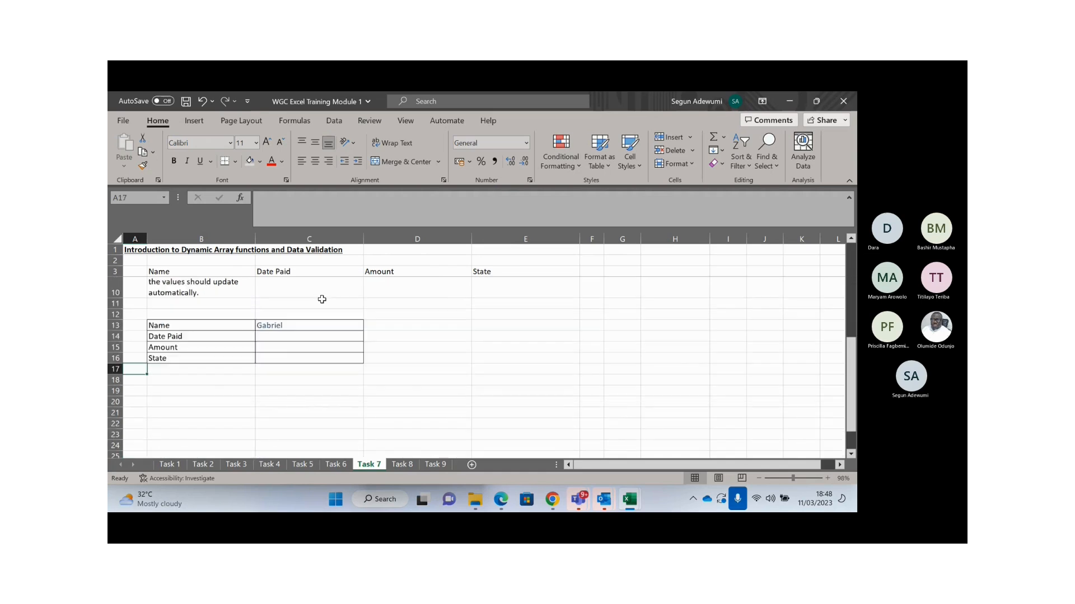
pyautogui.press('Up')
pyautogui.press('Up')
pyautogui.press('Up')
pyautogui.press('Up')
pyautogui.press('Up')
pyautogui.press('Up')
pyautogui.press('Up')
pyautogui.press('Up')
pyautogui.press('Up')
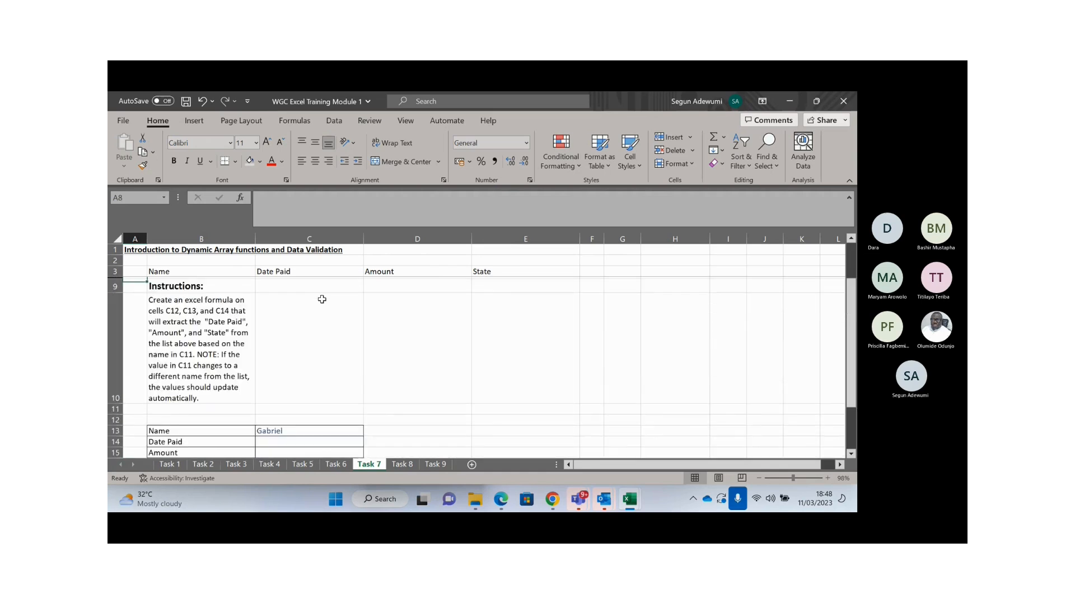
pyautogui.press('Up')
pyautogui.press('Up')
pyautogui.press('Up')
pyautogui.press('Up')
pyautogui.press('Up')
pyautogui.press('Up')
pyautogui.press('Down')
pyautogui.press('Down')
pyautogui.press('Down')
pyautogui.press('Down')
pyautogui.press('Down')
pyautogui.press('Down')
pyautogui.press('Down')
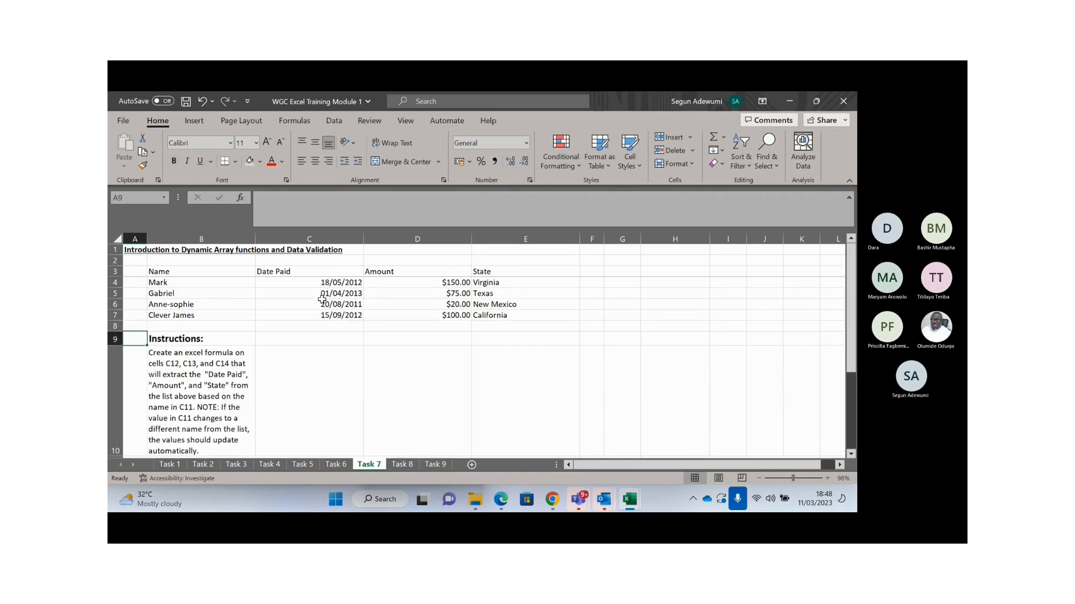
pyautogui.scroll(-2, 322, 300)
pyautogui.press('Right')
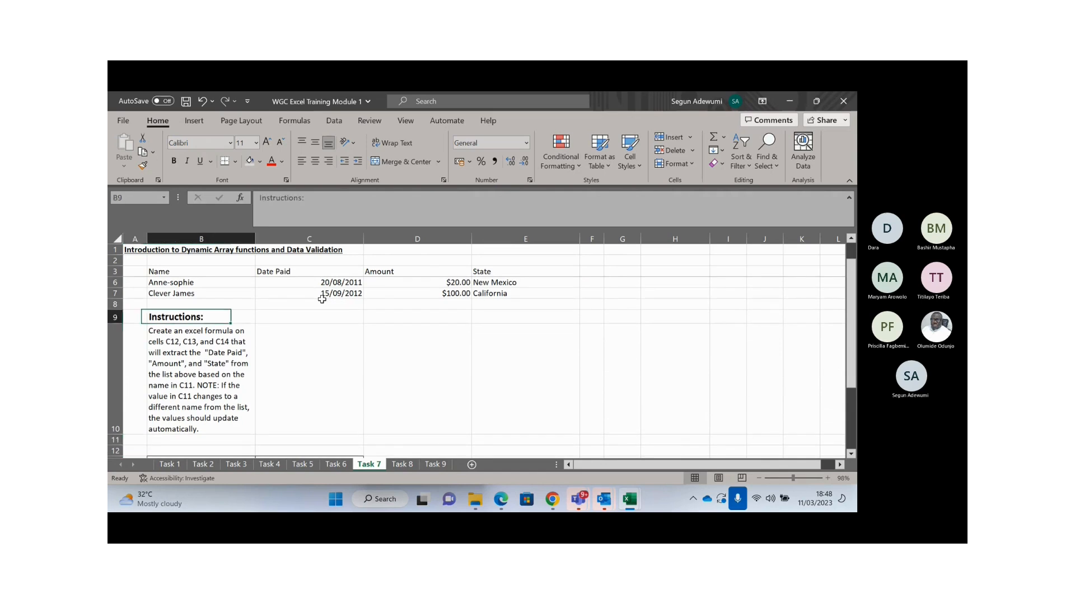
pyautogui.press('Down')
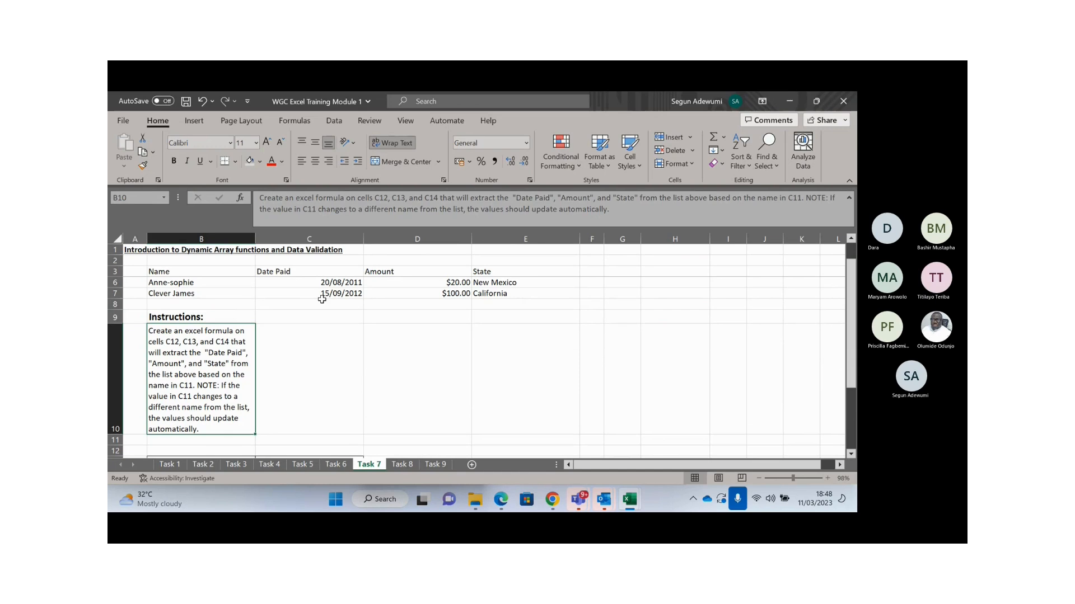
pyautogui.press('Down')
pyautogui.press('Down')
pyautogui.press('Down')
pyautogui.press('Down')
pyautogui.press('Down')
pyautogui.press('Down')
pyautogui.press('Down')
pyautogui.press('Down')
pyautogui.press('Down')
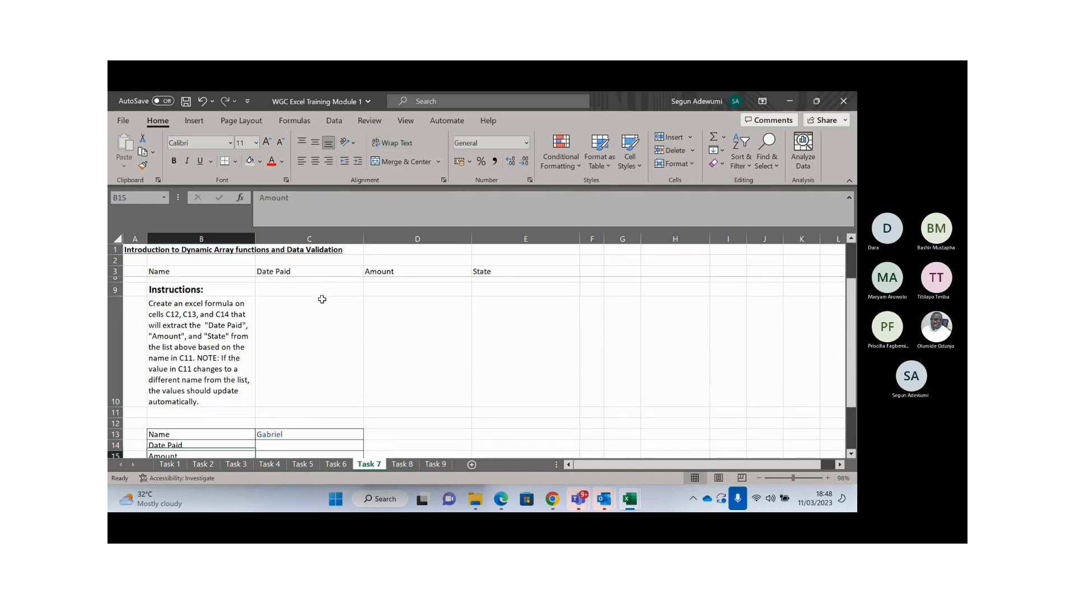
pyautogui.press('Up')
pyautogui.press('Up')
pyautogui.press('Up')
pyautogui.press('Up')
pyautogui.press('Up')
pyautogui.press('Right')
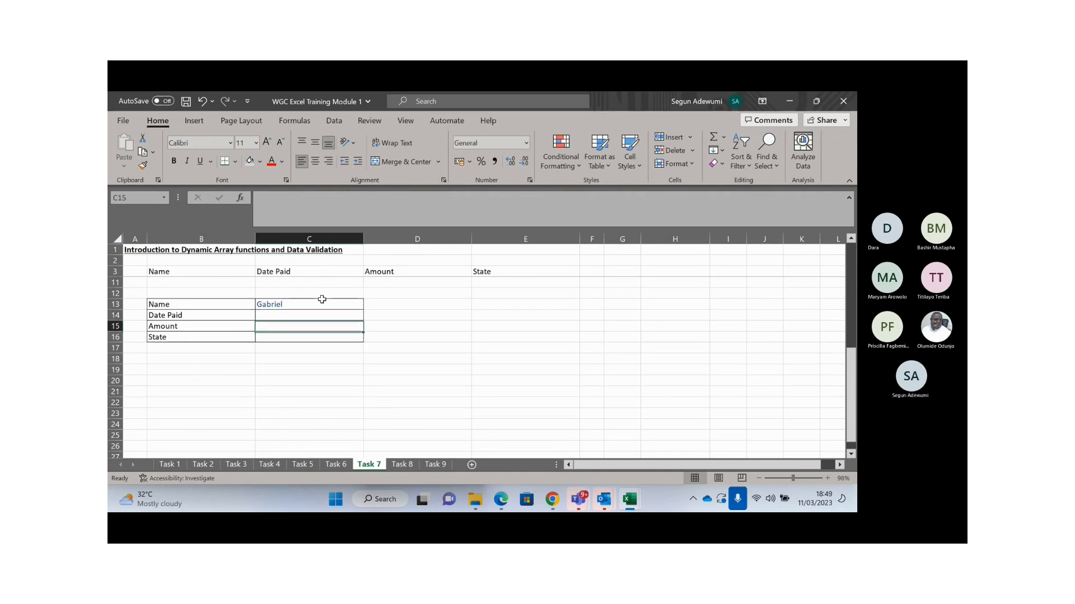
pyautogui.press('Up')
pyautogui.press('Up')
pyautogui.press('Up')
pyautogui.press('Up')
pyautogui.press('Left')
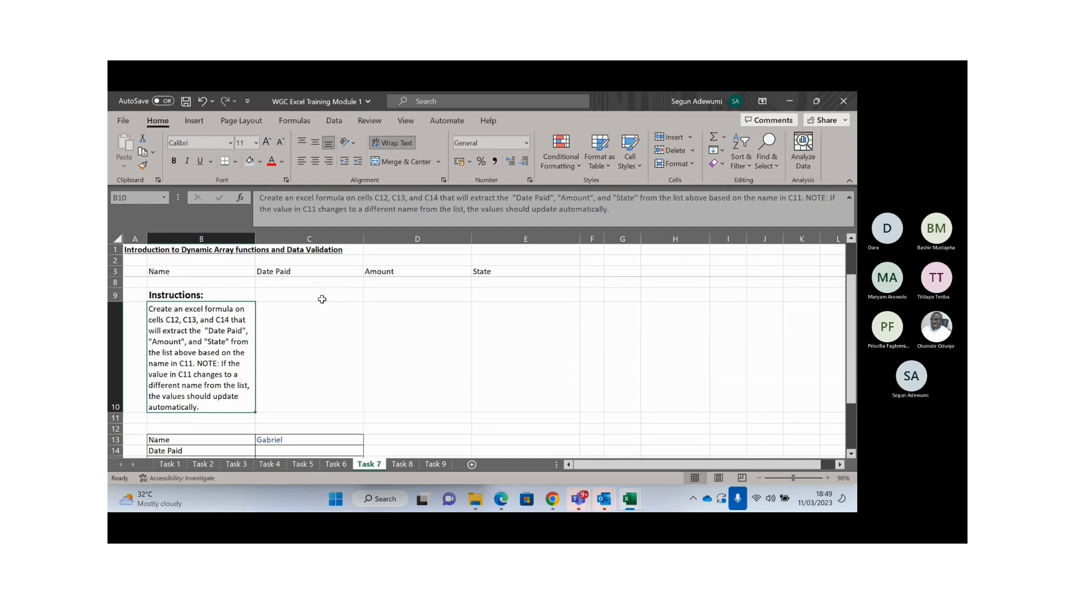
pyautogui.press('Up')
pyautogui.press('Up')
pyautogui.press('Up')
pyautogui.press('Up')
pyautogui.press('Up')
pyautogui.press('Up')
pyautogui.press('Up')
pyautogui.press('Up')
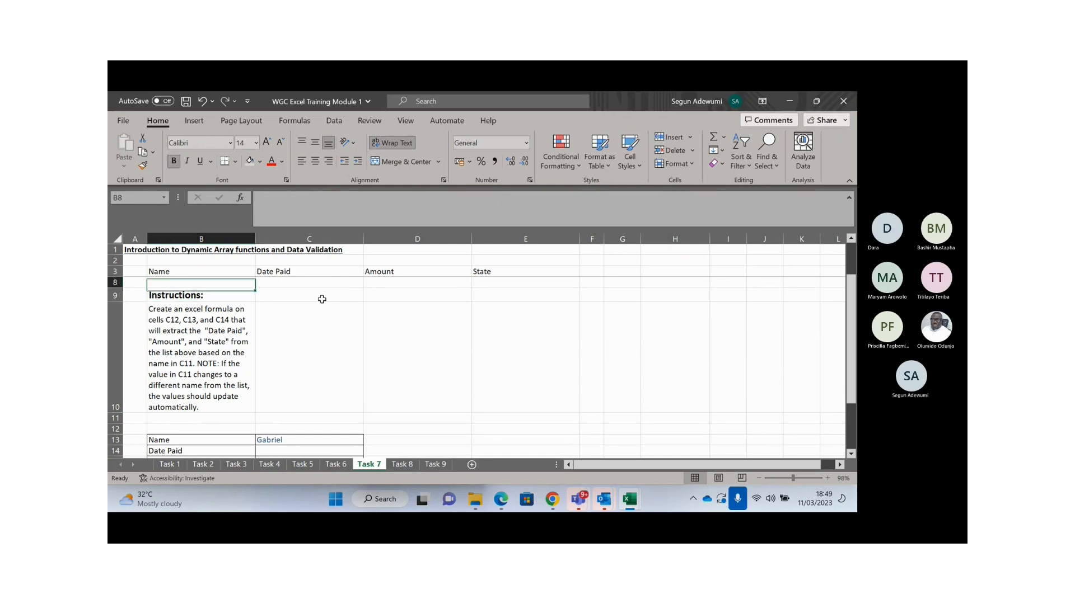
pyautogui.press('Down')
pyautogui.press('Right')
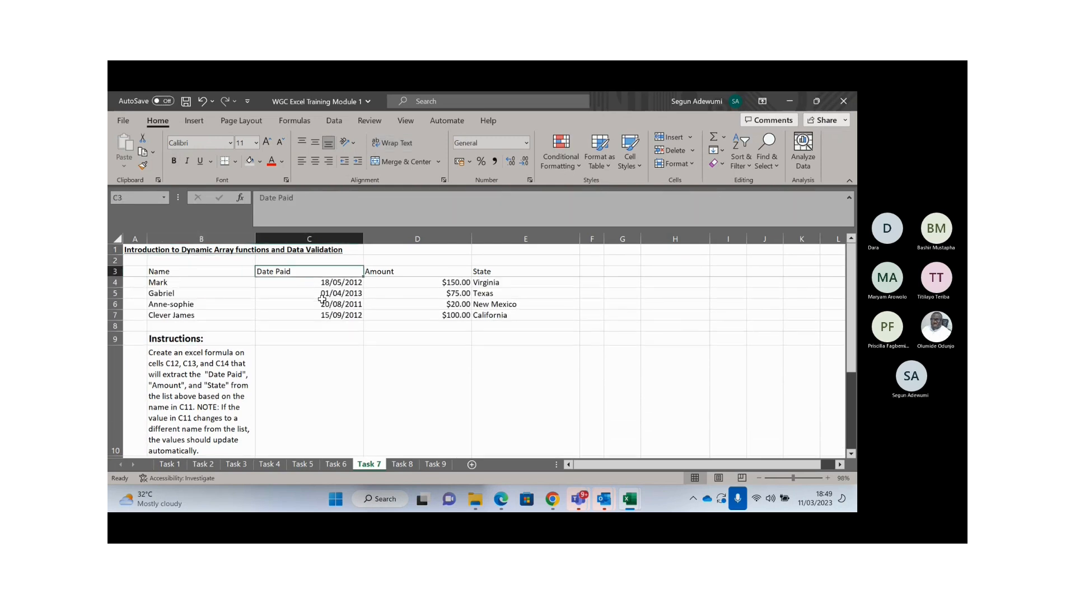
pyautogui.press('Right')
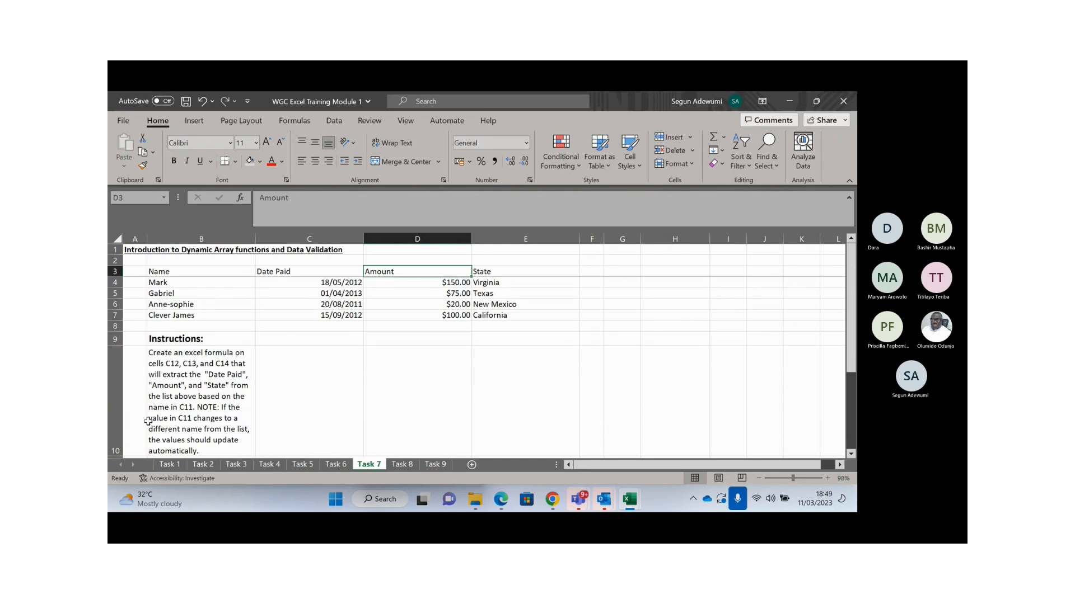
pyautogui.click(320, 419)
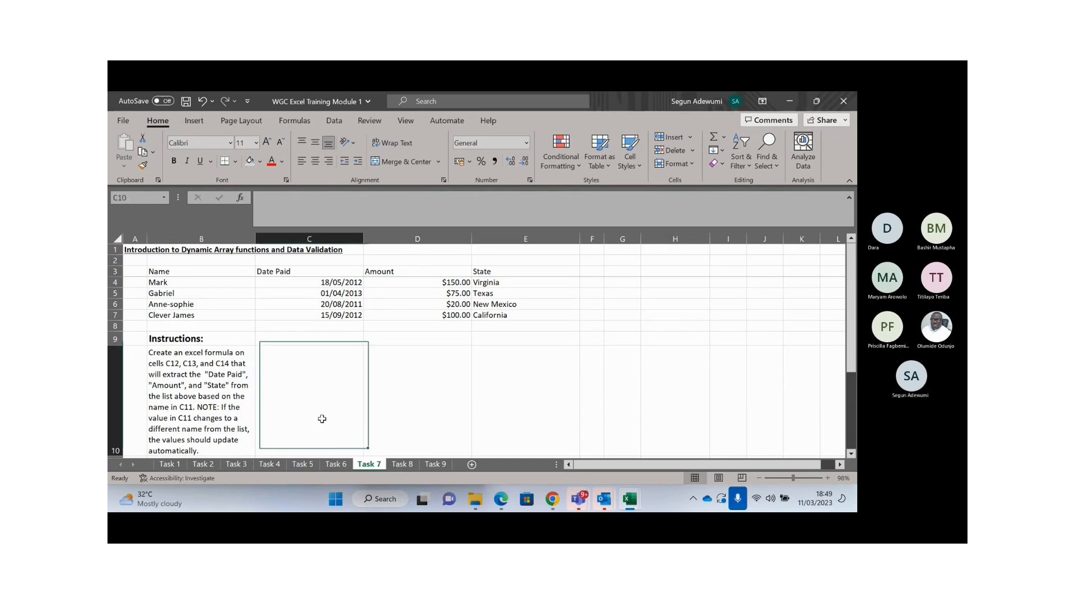
pyautogui.press('Down')
pyautogui.press('Down')
pyautogui.press('Down')
pyautogui.scroll(-2, 321, 419)
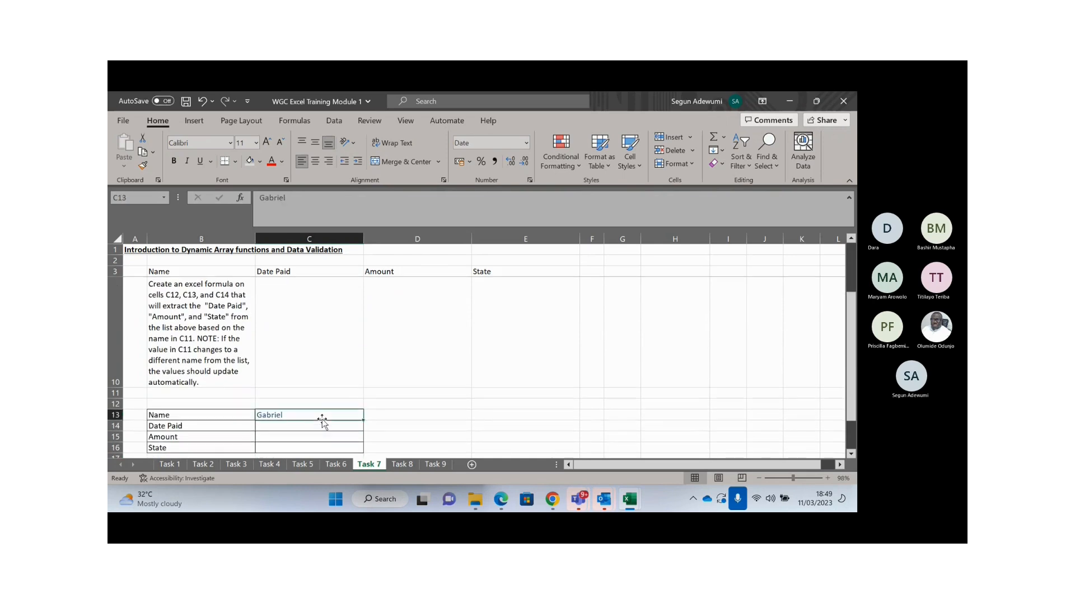
pyautogui.press('Up')
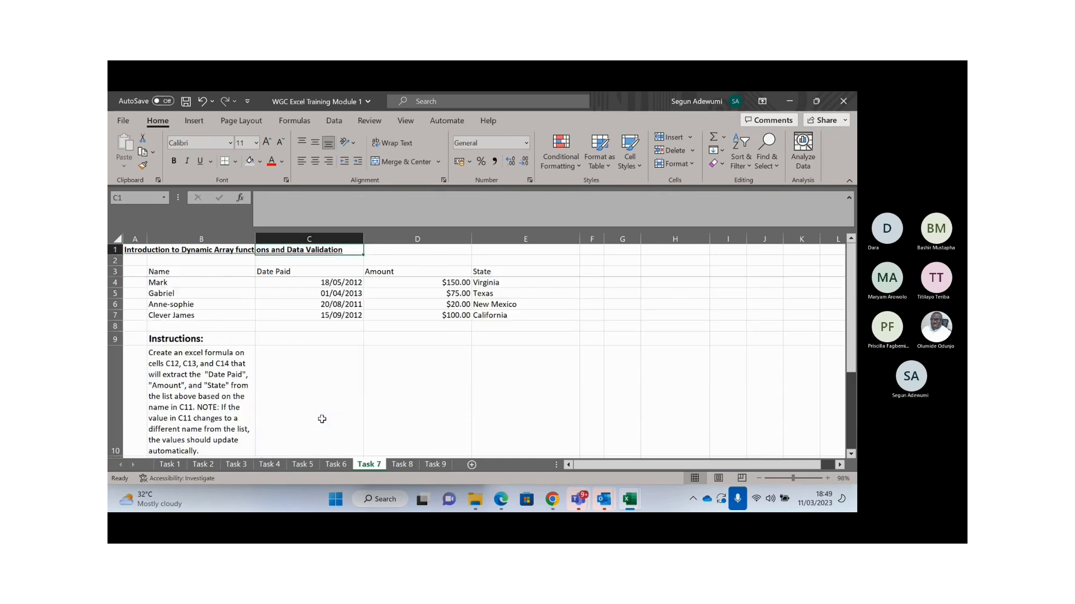
pyautogui.click(201, 297)
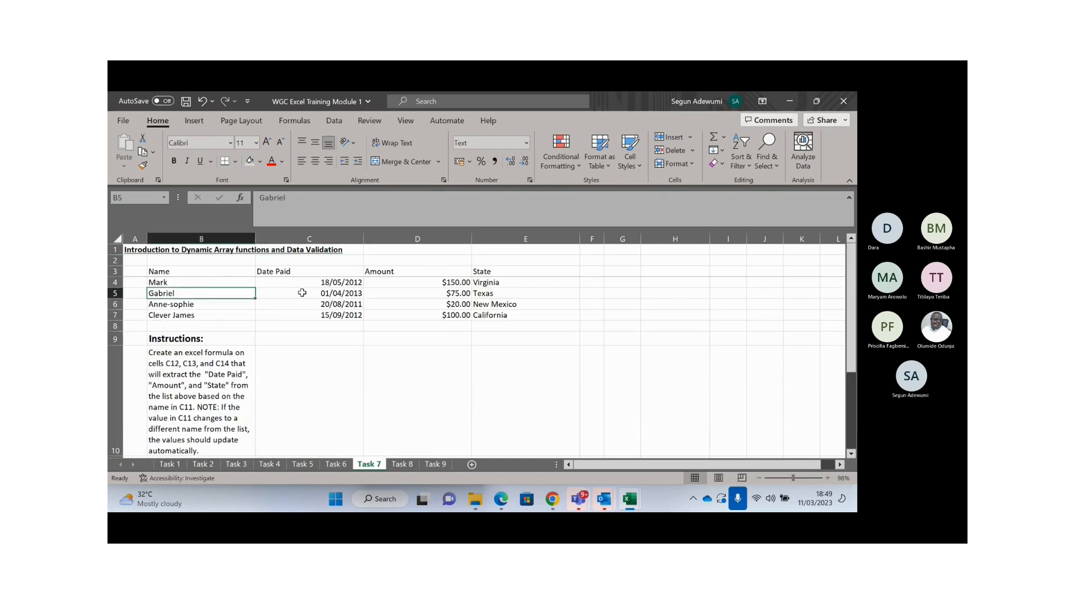
pyautogui.moveTo(300, 292); pyautogui.dragTo(501, 294)
pyautogui.click(319, 405)
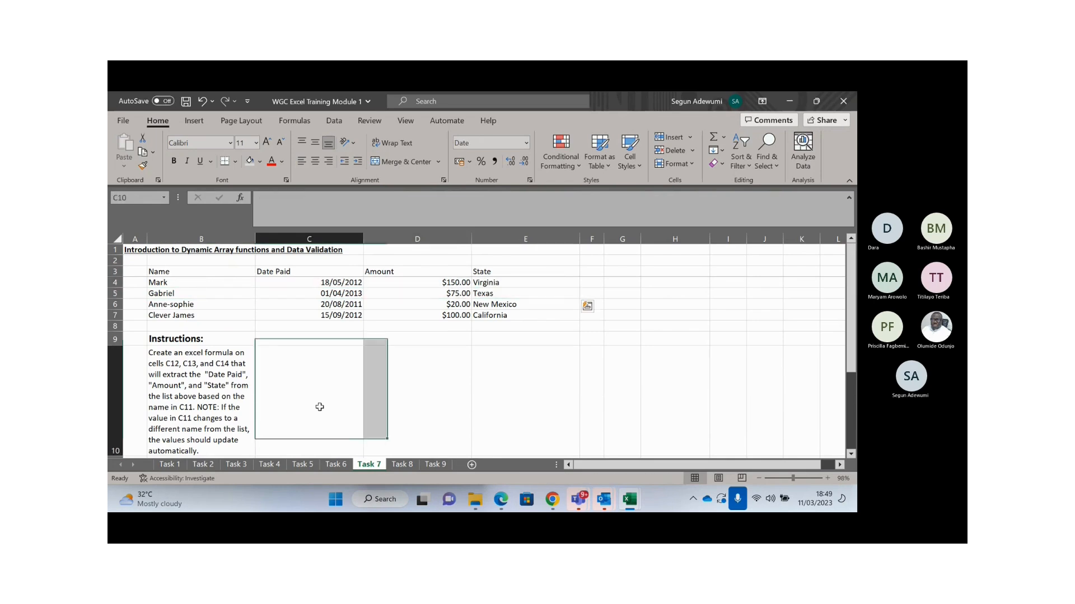
pyautogui.press('Down')
pyautogui.press('Down')
pyautogui.press('Down')
pyautogui.press('Down')
pyautogui.press('Down')
pyautogui.scroll(-1, 319, 406)
pyautogui.click(319, 407)
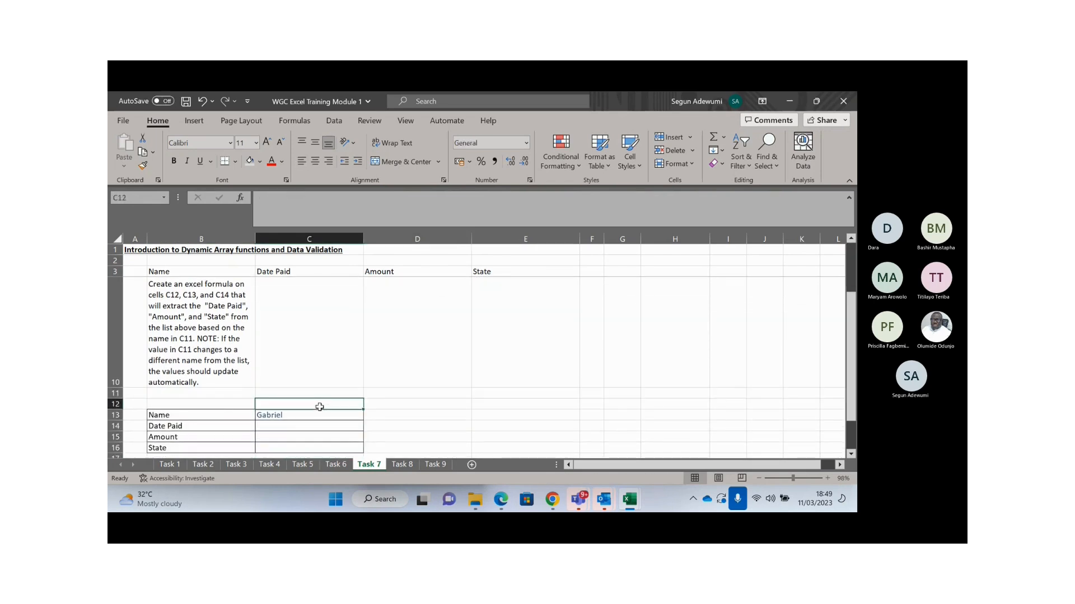
pyautogui.scroll(2, 319, 407)
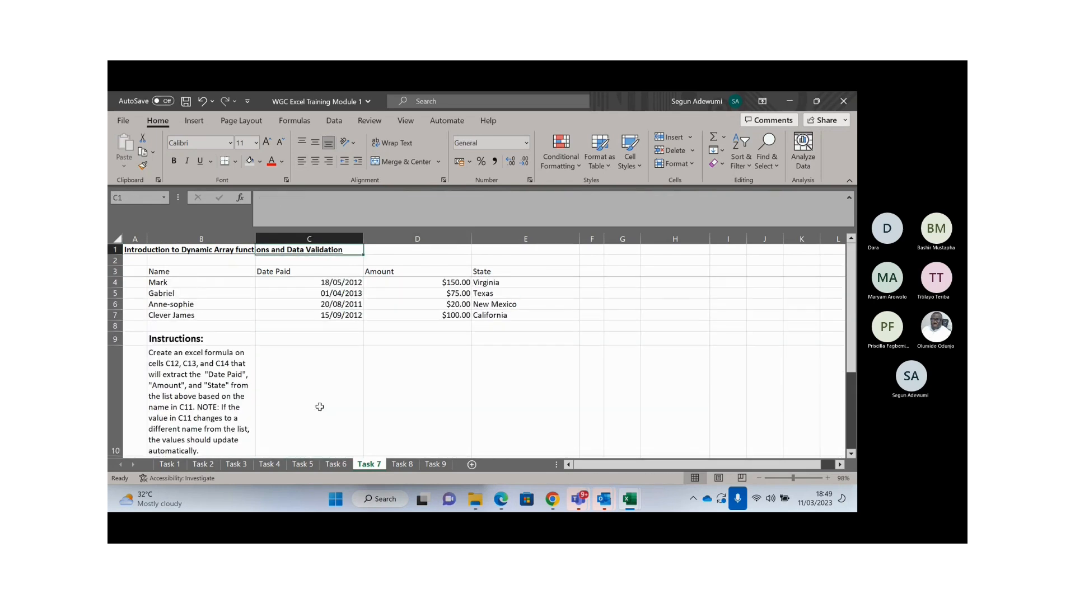
pyautogui.click(180, 311)
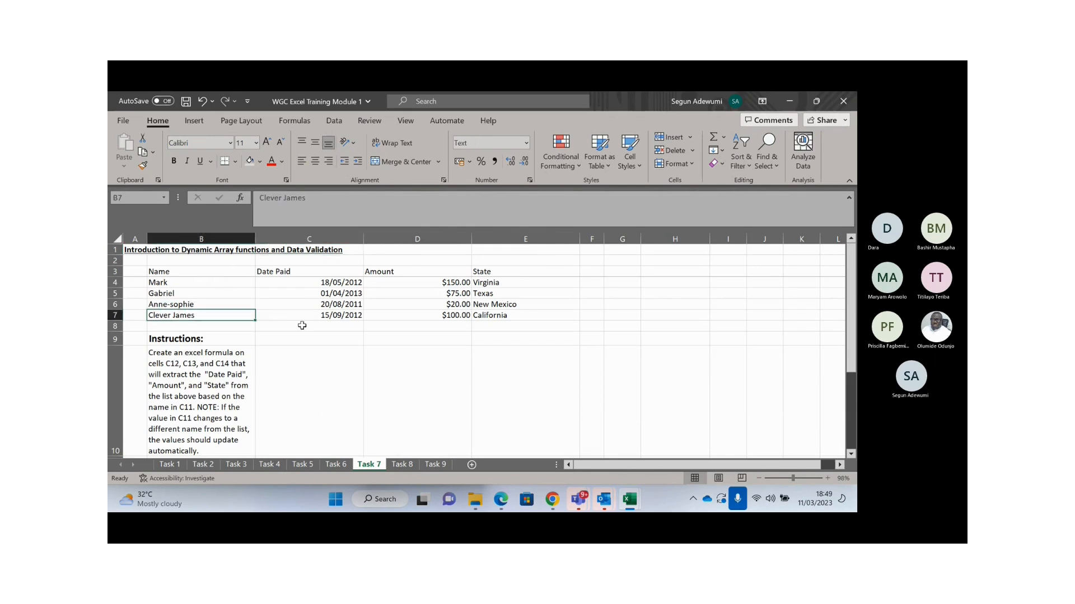
pyautogui.moveTo(349, 316); pyautogui.dragTo(523, 316)
pyautogui.click(237, 379)
pyautogui.scroll(-1, 237, 379)
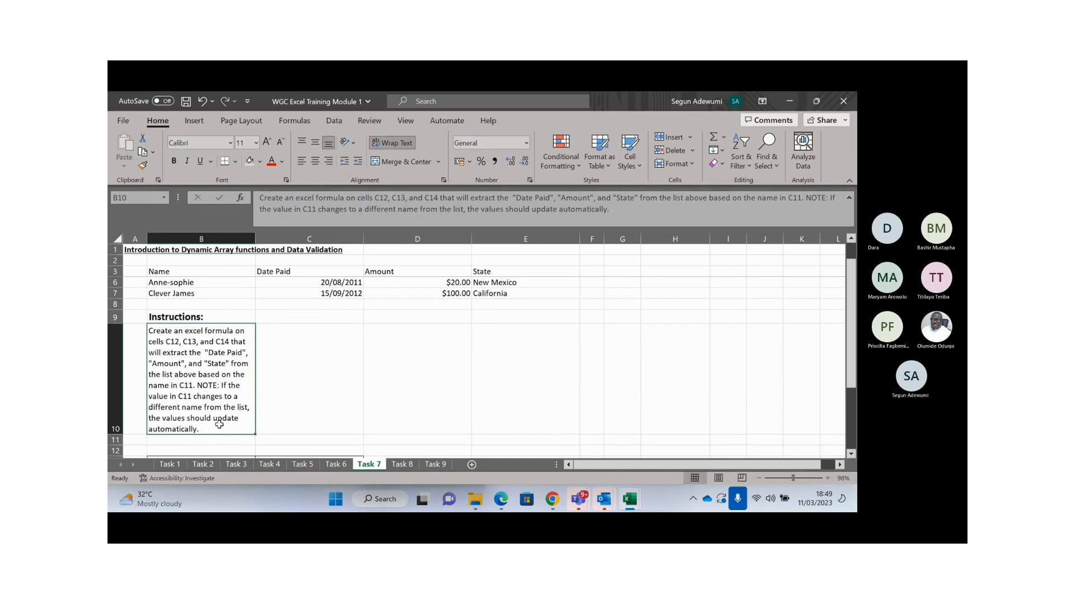
pyautogui.click(307, 397)
pyautogui.press('Down')
pyautogui.press('Down')
pyautogui.press('Down')
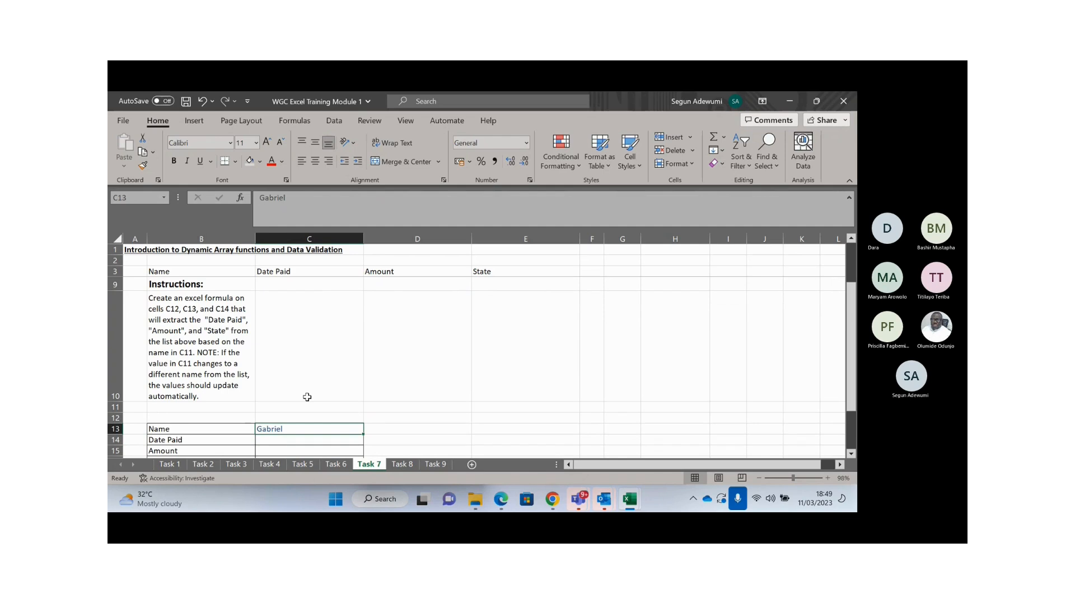
pyautogui.press('Down')
pyautogui.press('Down')
pyautogui.press('Down')
pyautogui.press('Down')
pyautogui.press('Down')
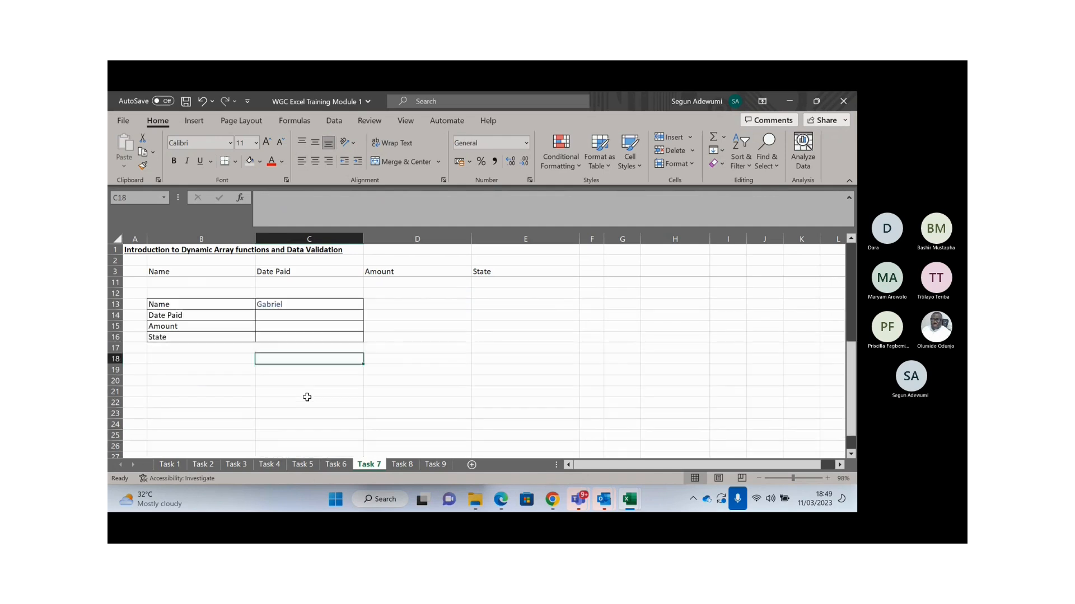
pyautogui.press('Up')
pyautogui.press('Up')
pyautogui.press('Up')
pyautogui.press('Up')
pyautogui.press('Up')
pyautogui.press('Up')
pyautogui.press('Down')
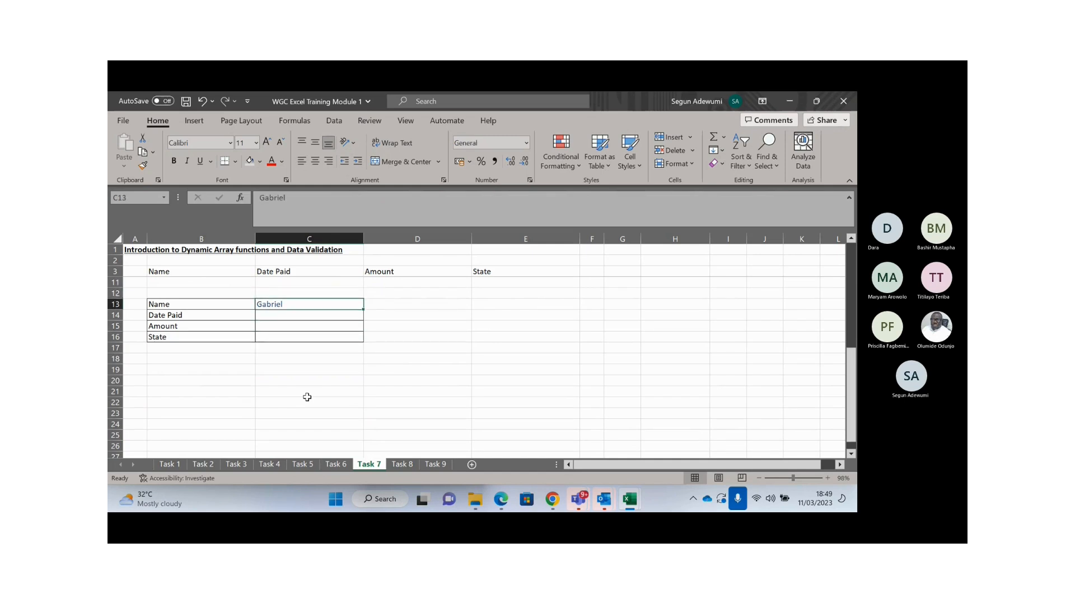
pyautogui.press('Up')
pyautogui.press('Up')
pyautogui.press('Down')
pyautogui.press('Down')
pyautogui.click(172, 315)
pyautogui.click(178, 327)
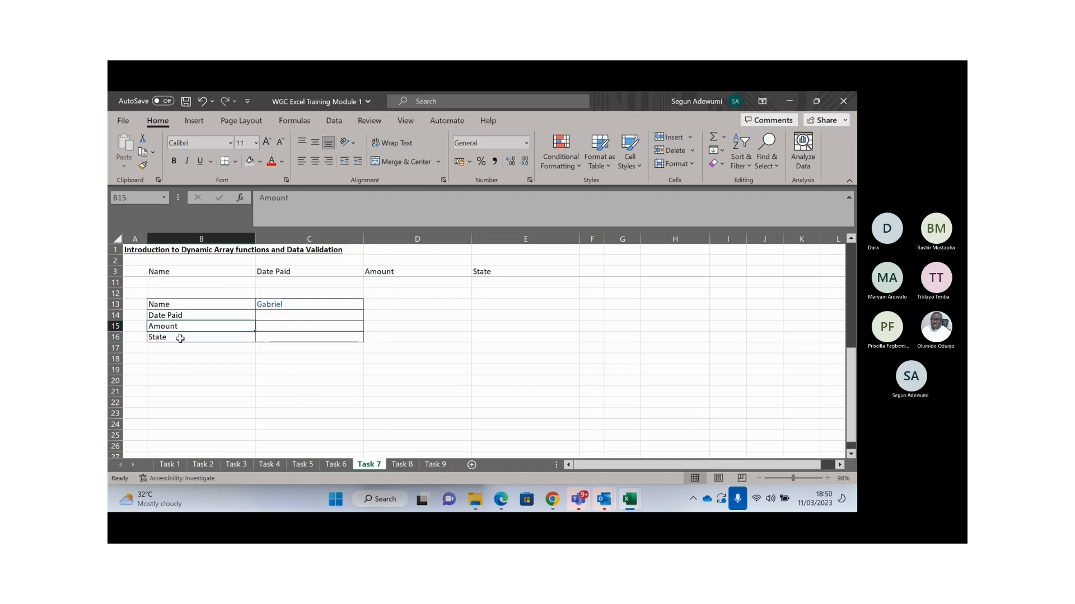
pyautogui.click(180, 338)
pyautogui.click(277, 315)
pyautogui.press('Up')
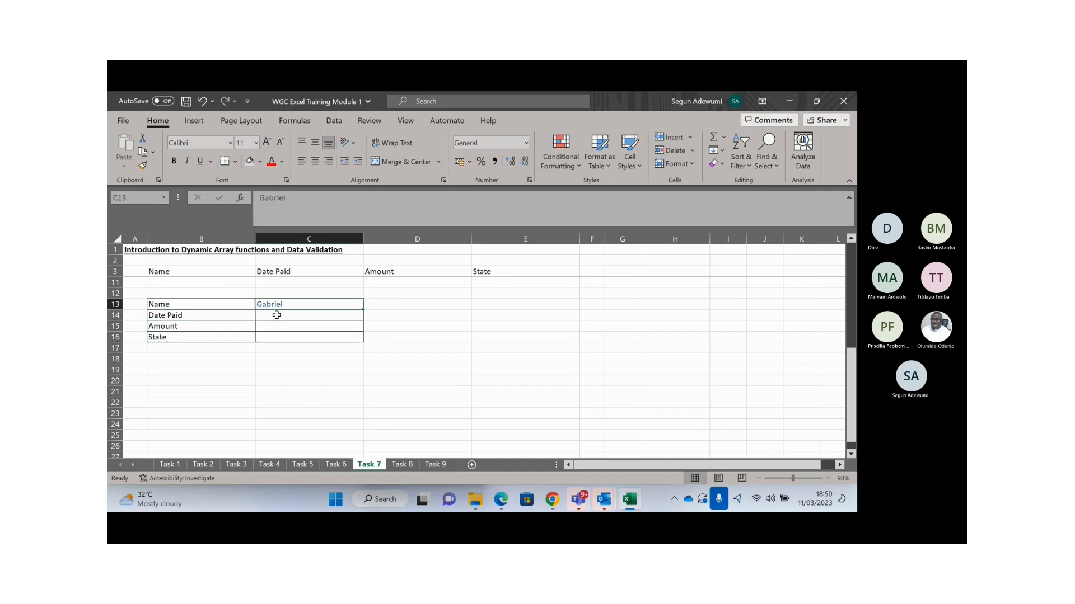
pyautogui.press('Up')
pyautogui.press('Up')
pyautogui.press('Up')
pyautogui.press('Up')
pyautogui.press('Up')
pyautogui.press('Up')
pyautogui.press('Up')
pyautogui.press('Up')
pyautogui.press('Up')
pyautogui.press('Up')
pyautogui.press('Up')
pyautogui.press('Down')
pyautogui.press('Down')
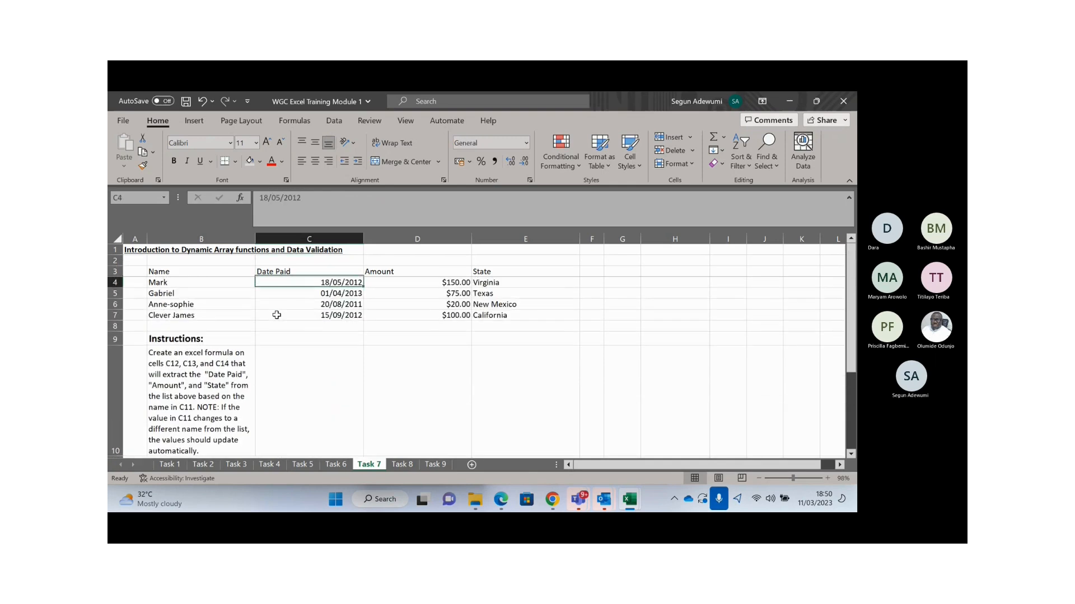
pyautogui.press('Down')
pyautogui.press('Down')
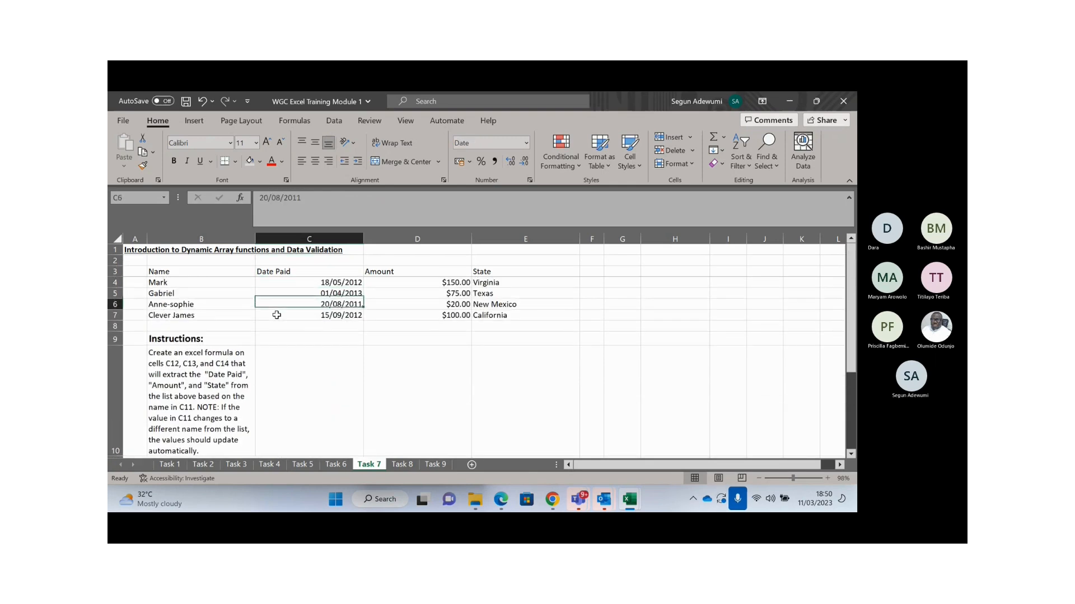
pyautogui.press('Down')
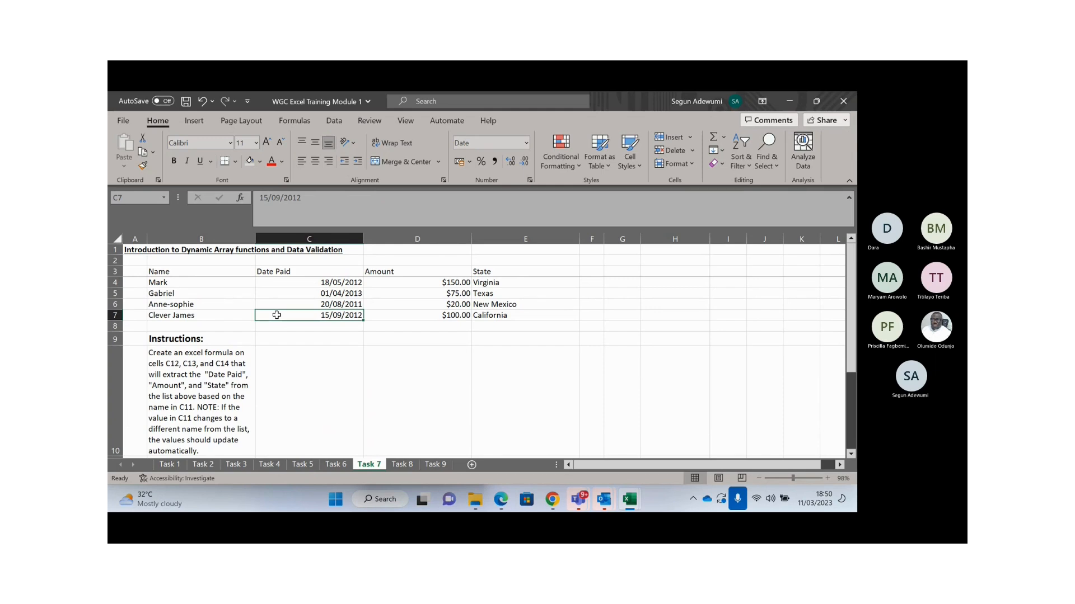
pyautogui.press('Down')
pyautogui.press('Down')
pyautogui.press('Down')
pyautogui.press('Down')
pyautogui.press('Down')
pyautogui.press('Down')
pyautogui.press('Down')
pyautogui.press('Down')
pyautogui.press('Down')
pyautogui.press('Down')
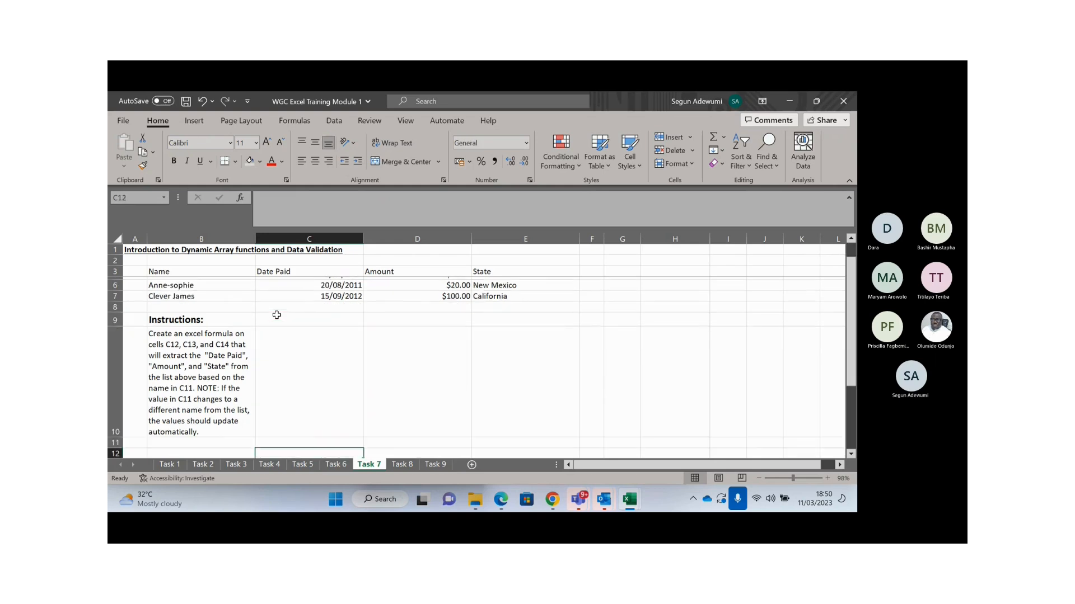
pyautogui.press('Up')
pyautogui.press('Up')
pyautogui.press('Up')
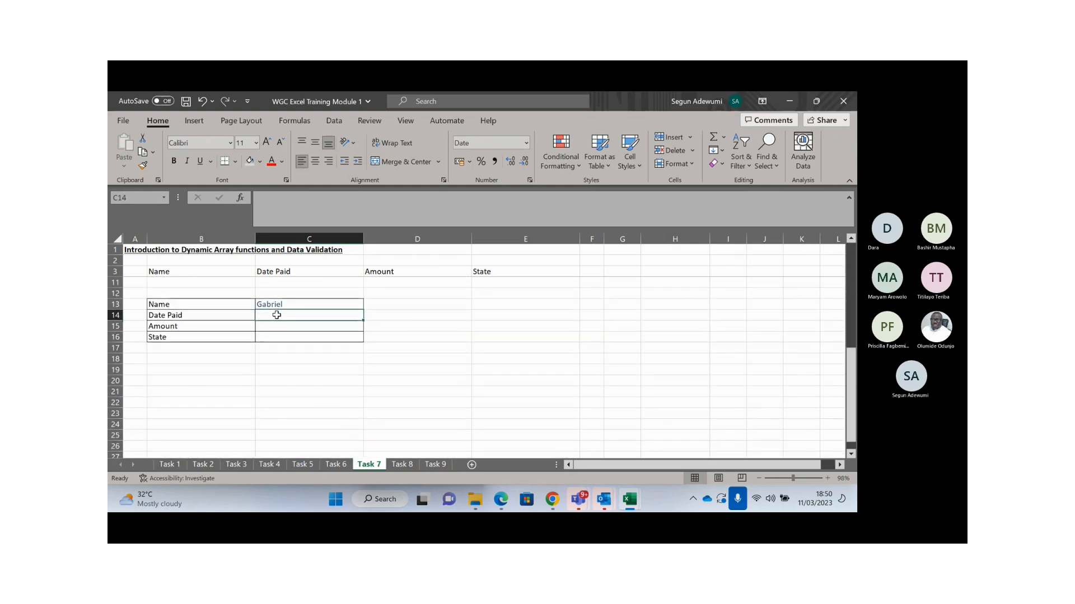
# - Enter =VLOOKUP(C13,B4:E7,2) in C14 so it returns Gabriel's date 01/04/2013
pyautogui.write('=')
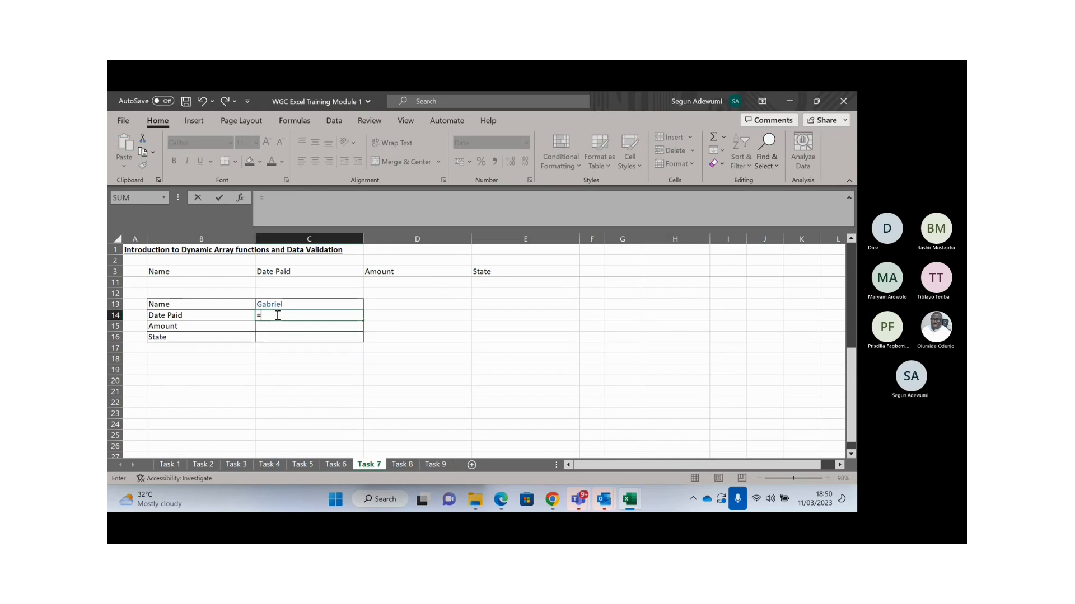
pyautogui.write('VLOOKUP(')
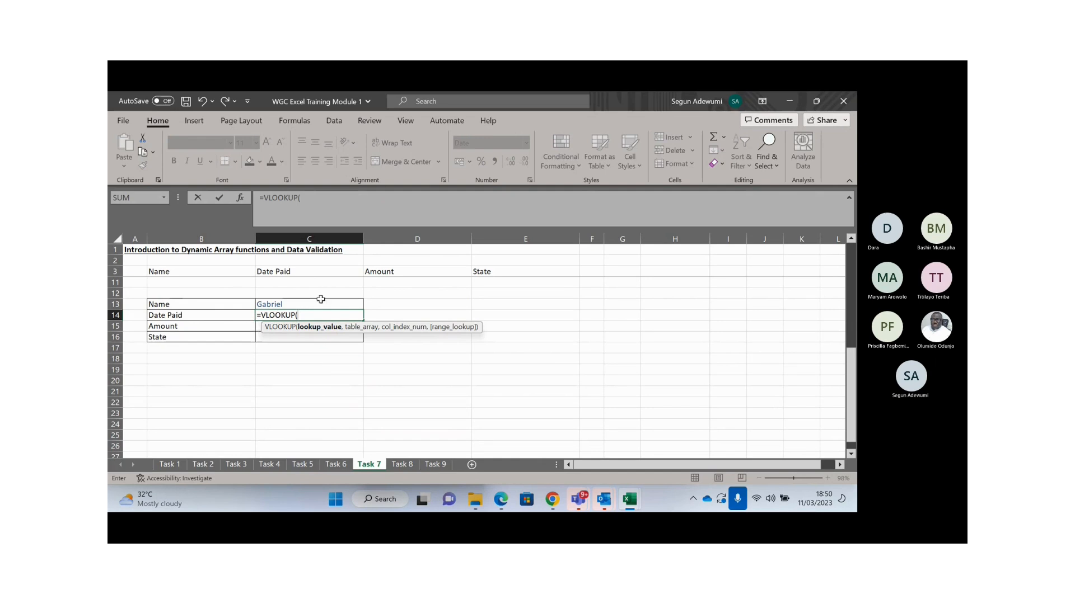
pyautogui.click(300, 304)
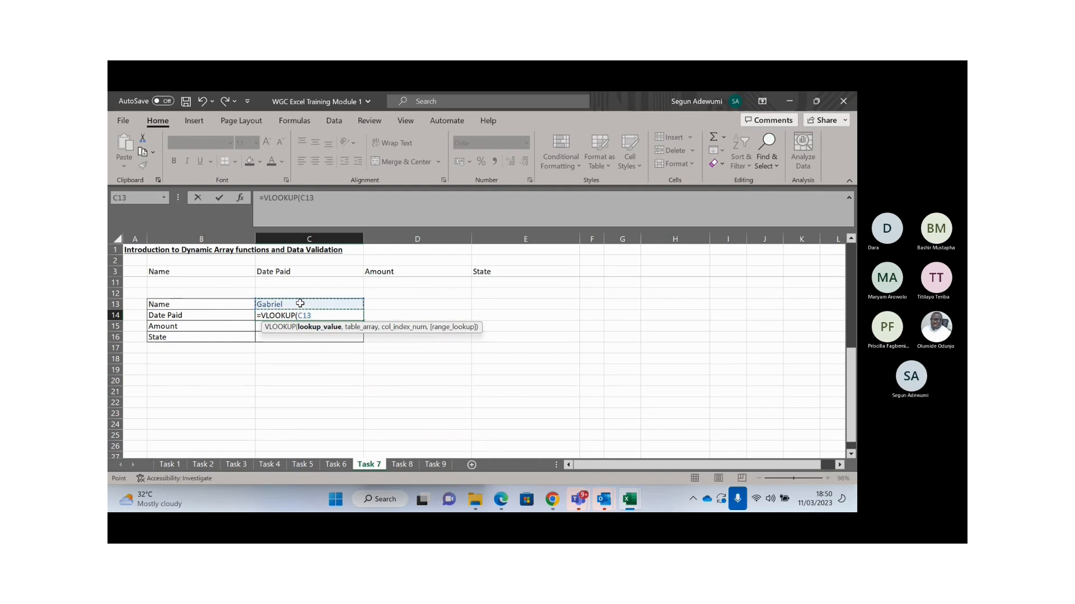
pyautogui.write(',')
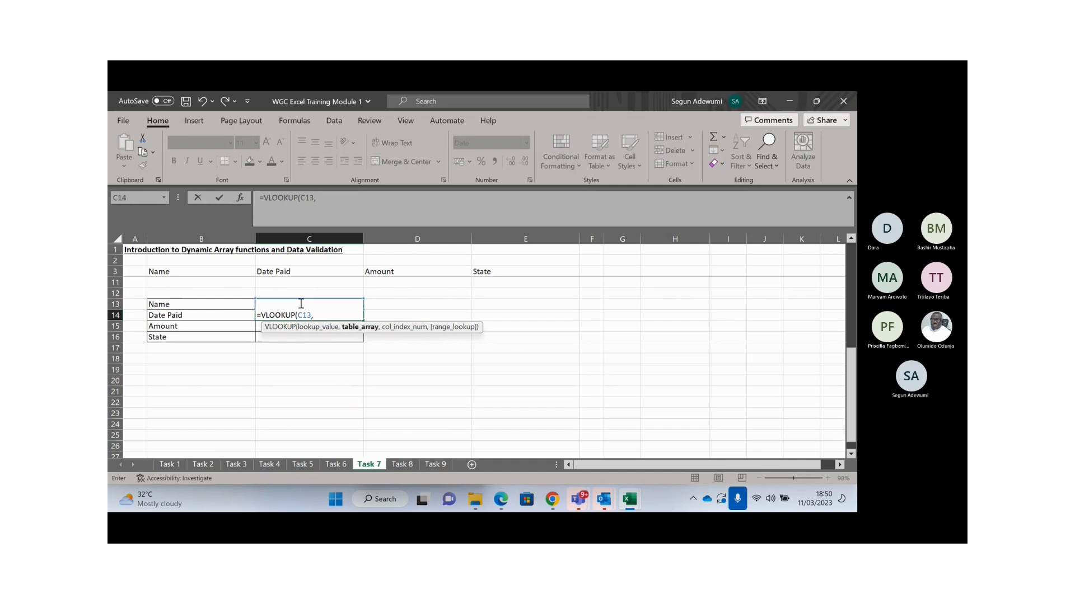
pyautogui.moveTo(312, 282); pyautogui.dragTo(263, 286)
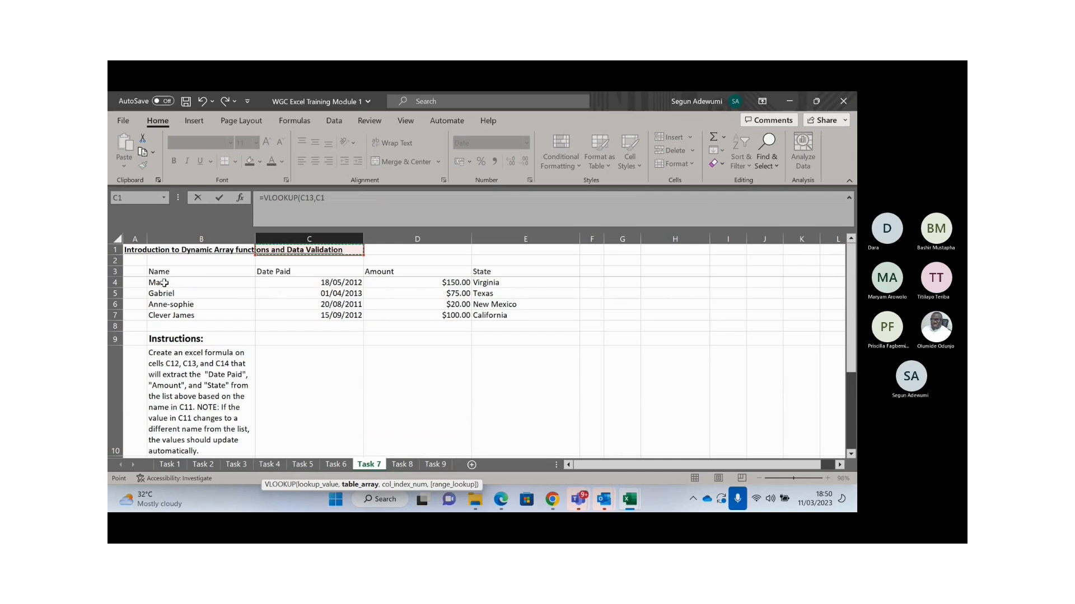
pyautogui.moveTo(163, 283); pyautogui.dragTo(538, 307)
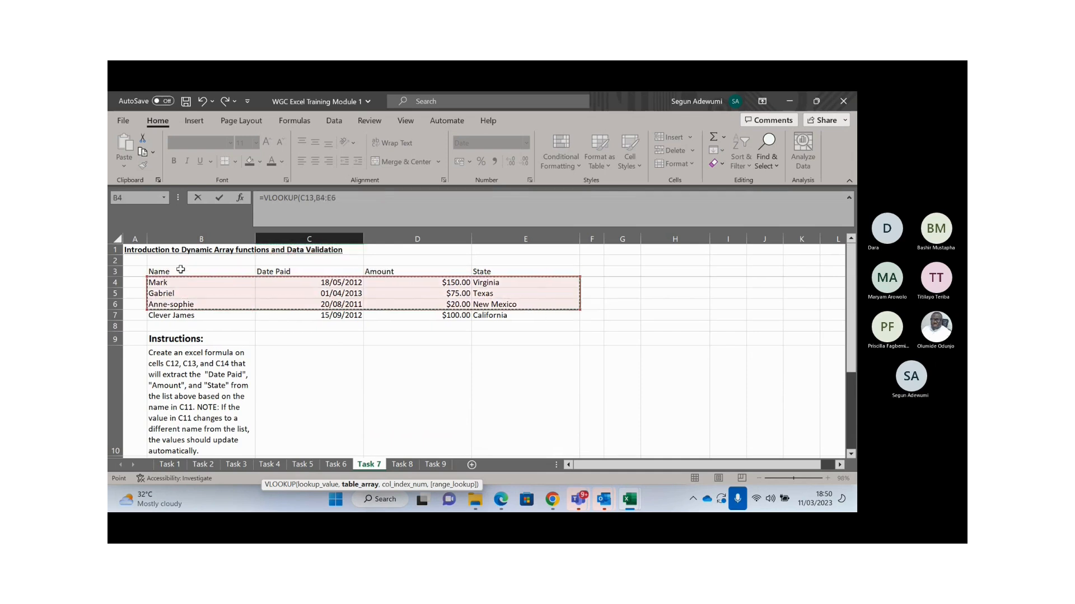
pyautogui.moveTo(186, 280); pyautogui.dragTo(503, 315)
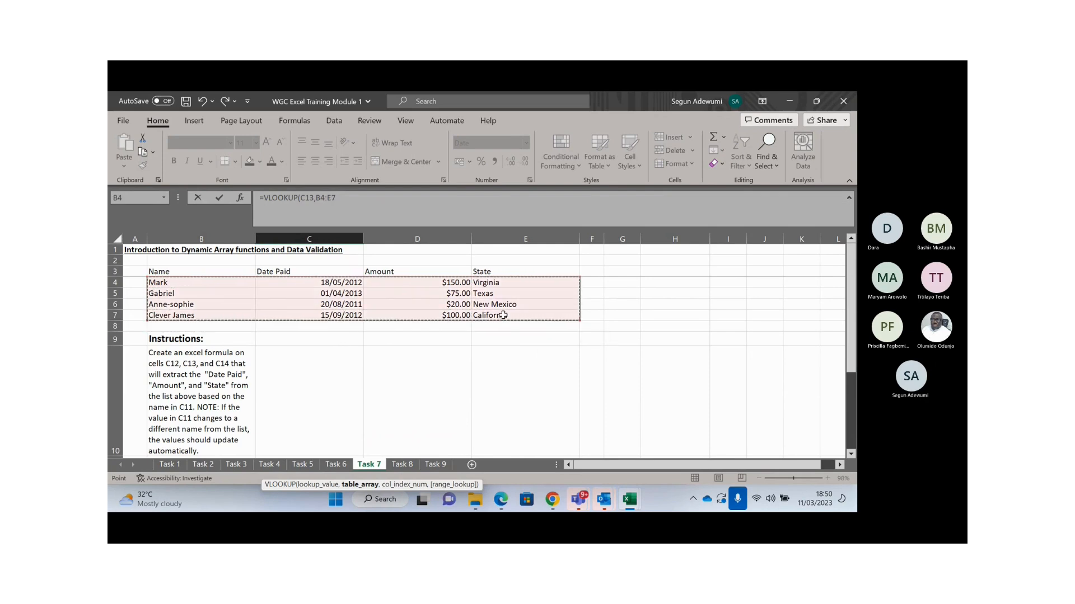
pyautogui.write(',')
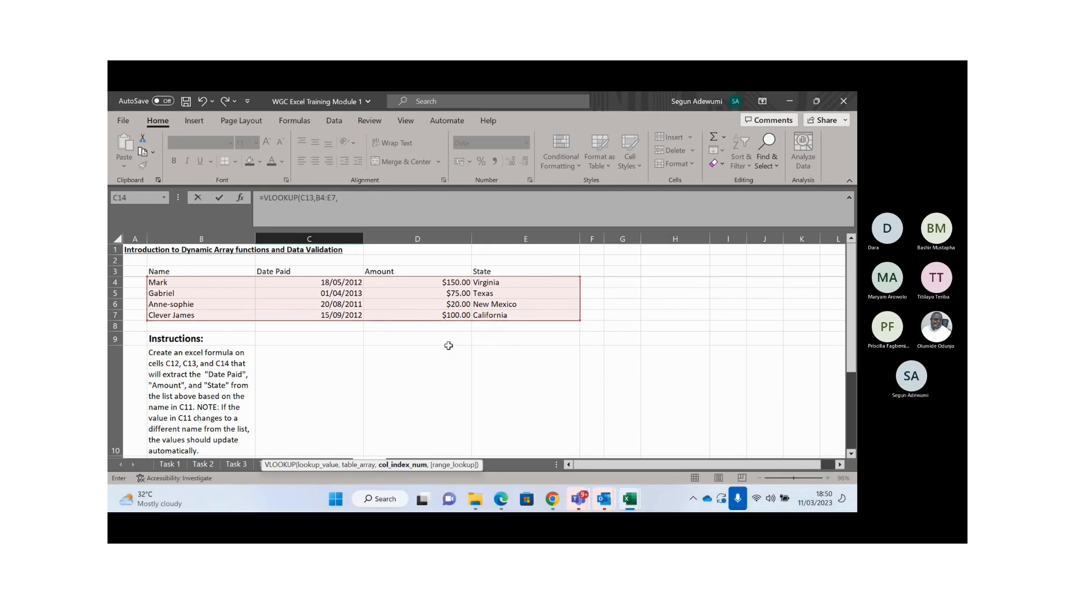
pyautogui.click(359, 203)
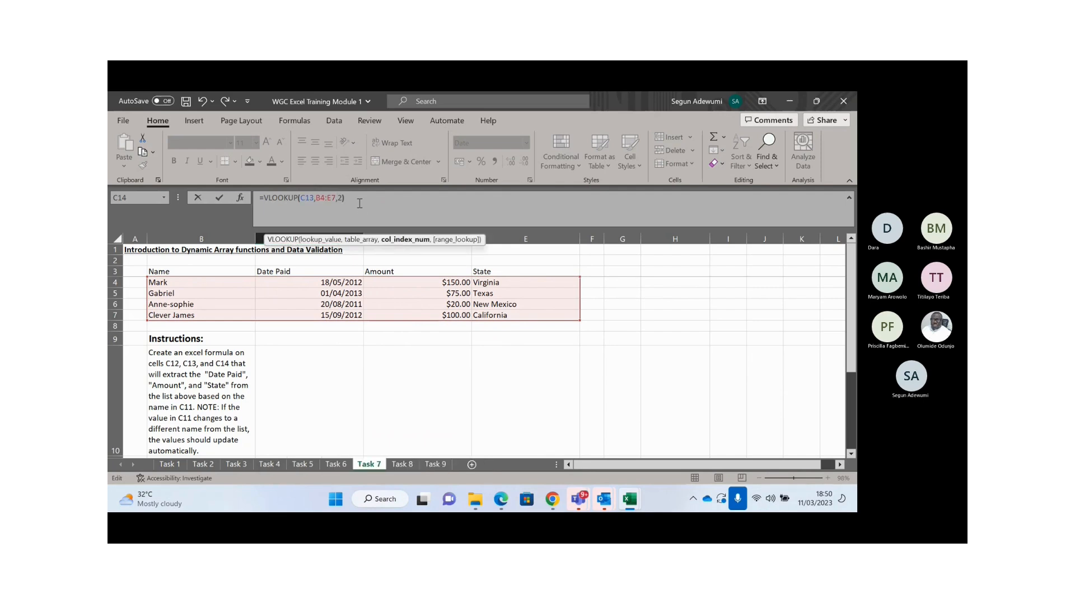
pyautogui.press('Return')
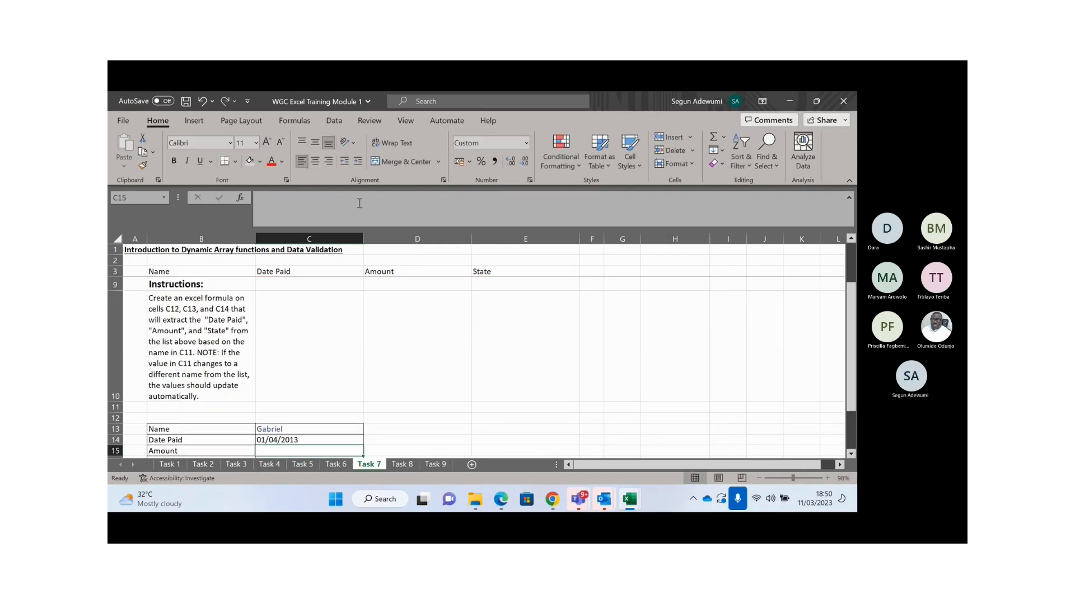
# - Compare C14 with Gabriel's date in the table, then delete C14's VLOOKUP formula
pyautogui.press('Up')
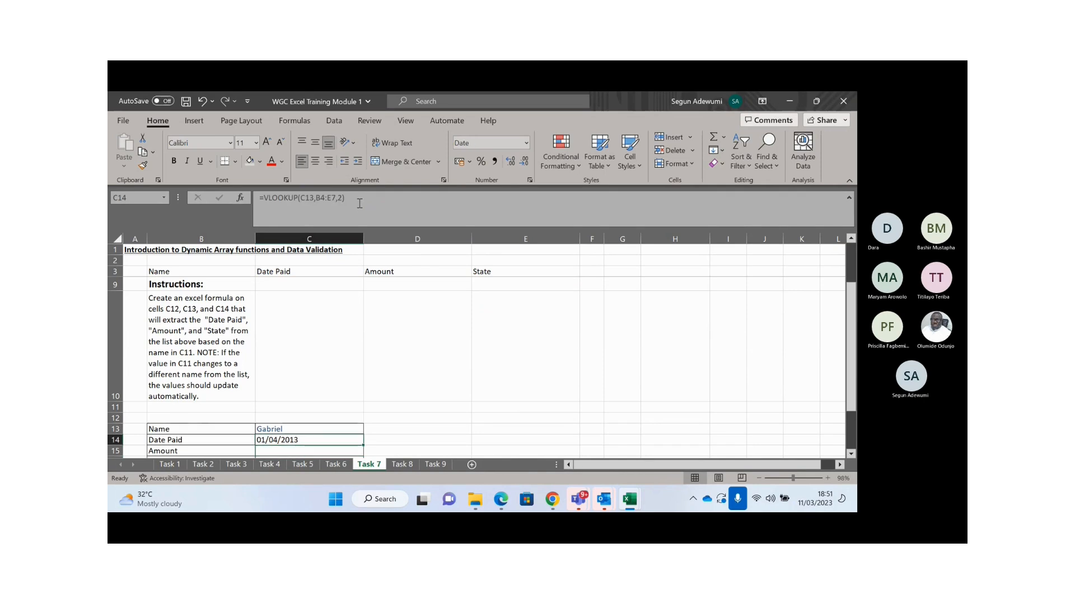
pyautogui.press('Up')
pyautogui.press('Up')
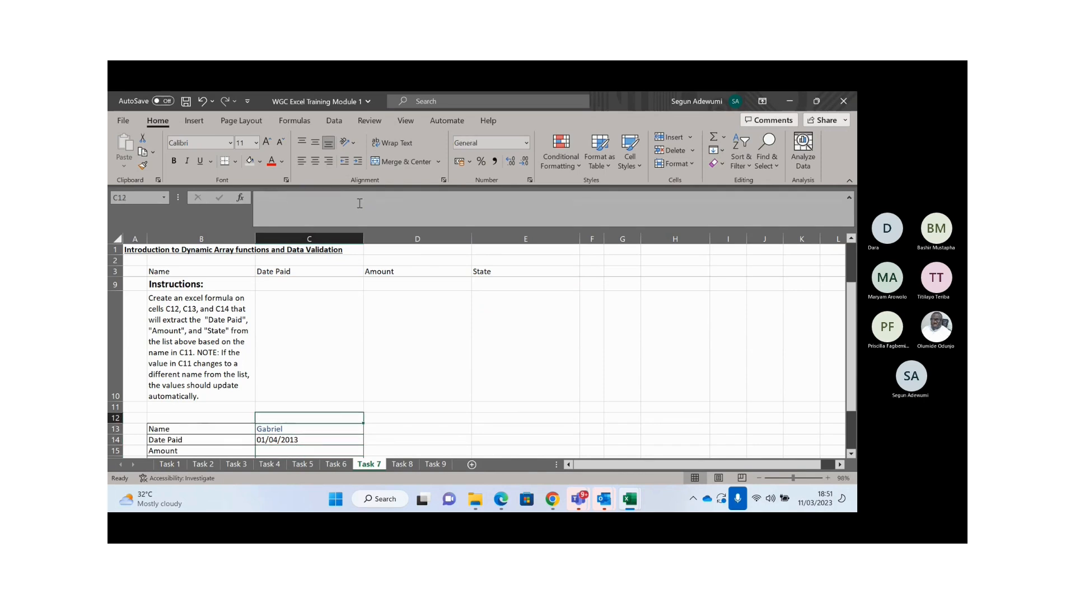
pyautogui.press('Up')
pyautogui.press('Up')
pyautogui.press('Up')
pyautogui.press('Up')
pyautogui.press('Up')
pyautogui.press('Up')
pyautogui.press('Up')
pyautogui.press('Up')
pyautogui.press('Up')
pyautogui.press('Down')
pyautogui.press('Down')
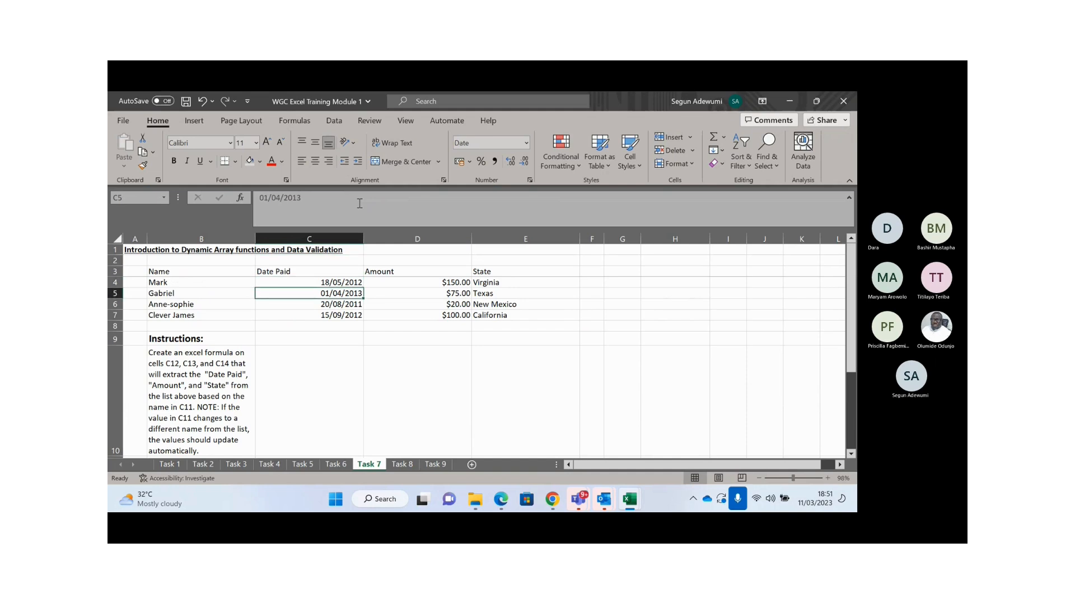
pyautogui.press('Down')
pyautogui.press('Down')
pyautogui.press('Down')
pyautogui.press('Down')
pyautogui.press('Down')
pyautogui.press('Down')
pyautogui.press('Down')
pyautogui.press('Down')
pyautogui.press('Down')
pyautogui.press('Down')
pyautogui.press('Down')
pyautogui.press('Down')
pyautogui.press('Down')
pyautogui.press('Down')
pyautogui.press('Down')
pyautogui.press('Down')
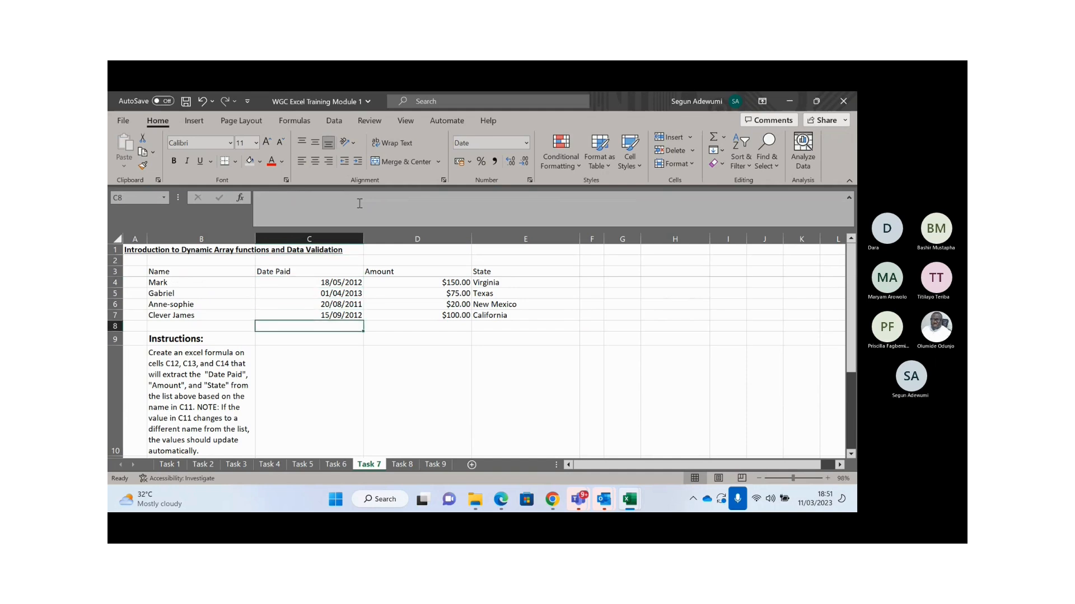
pyautogui.press('Up')
pyautogui.press('Up')
pyautogui.press('Up')
pyautogui.press('Up')
pyautogui.press('Up')
pyautogui.press('Up')
pyautogui.press('Up')
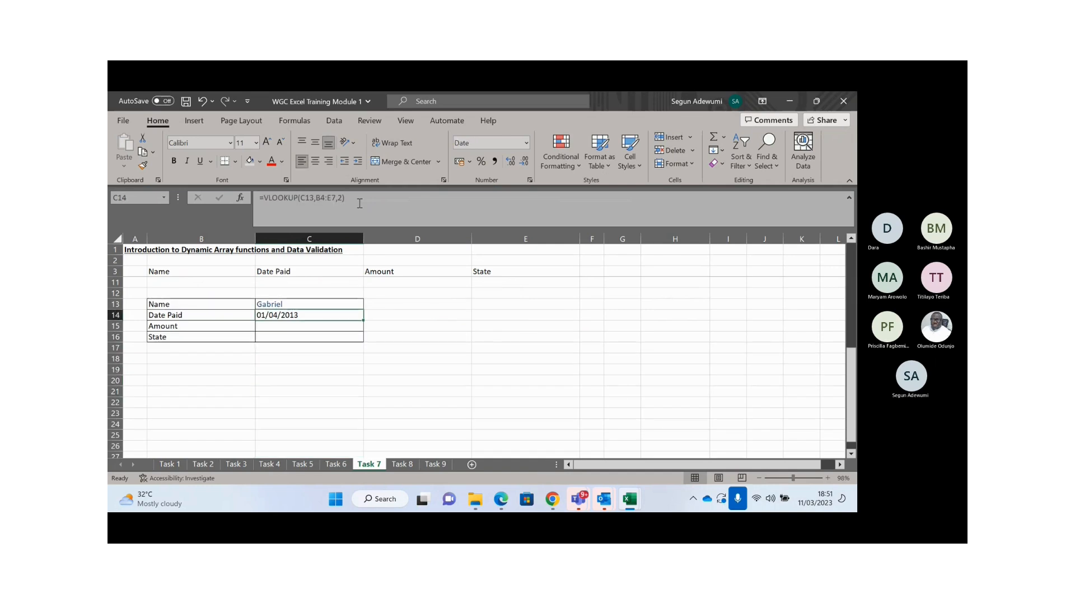
pyautogui.hotkey('shift', 'Down')
pyautogui.hotkey('shift', 'Down')
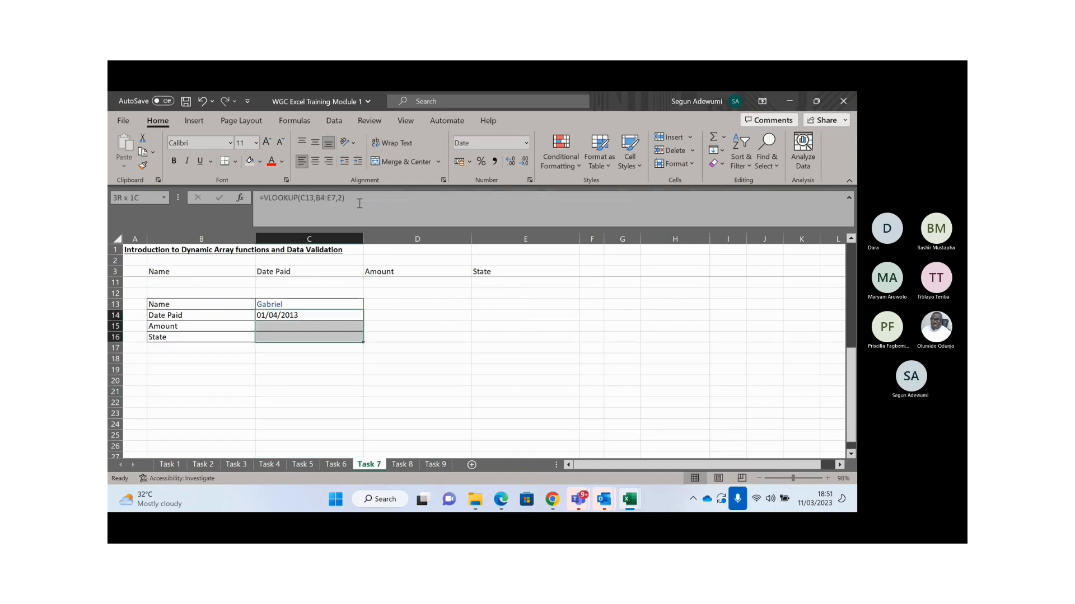
pyautogui.hotkey('shift', 'Up')
pyautogui.hotkey('shift', 'Up')
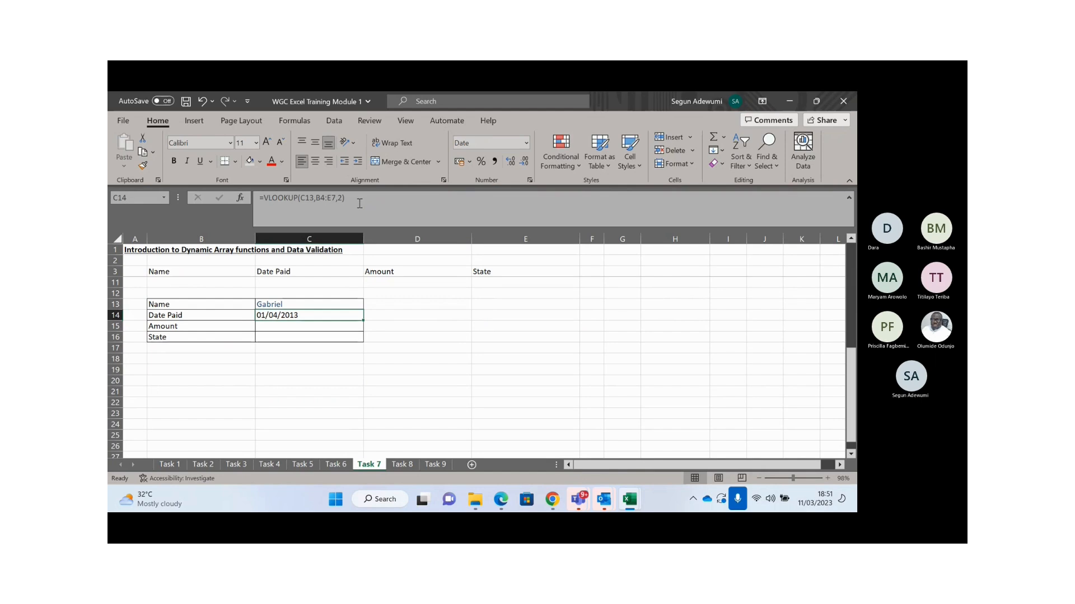
pyautogui.press('Delete')
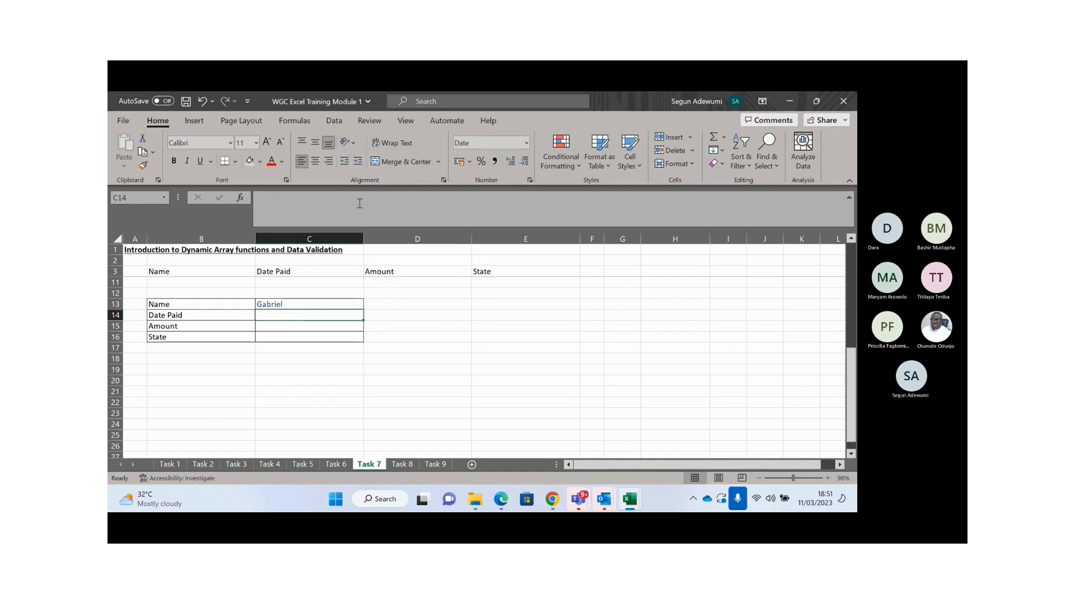
# - Type =INDEX($C$4:$C$7,MATCH(1,( in C14, with the date range made absolute
pyautogui.write('=INDEX(')
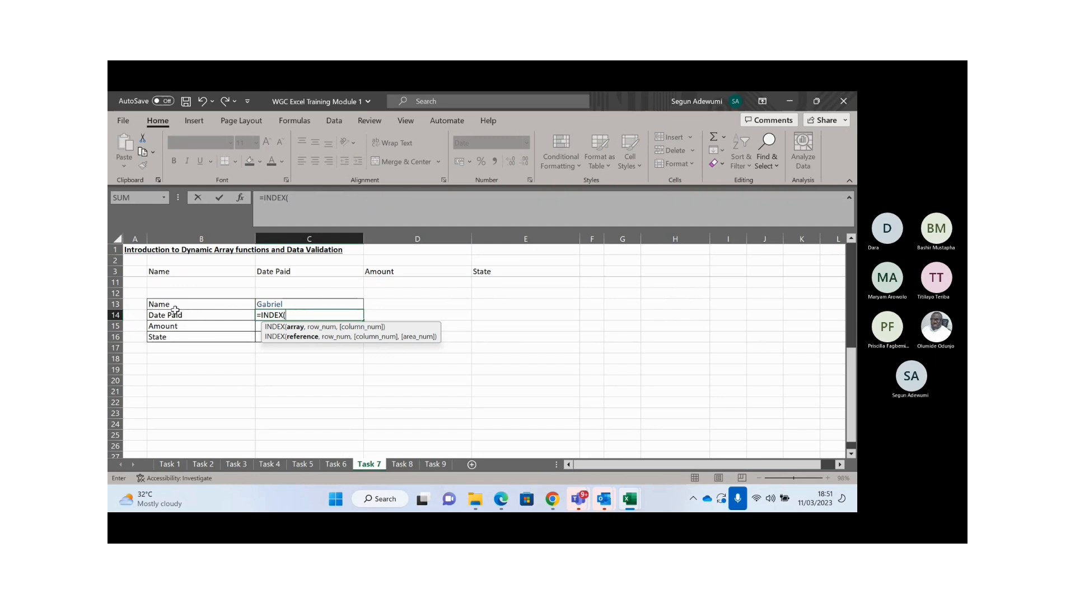
pyautogui.click(332, 281)
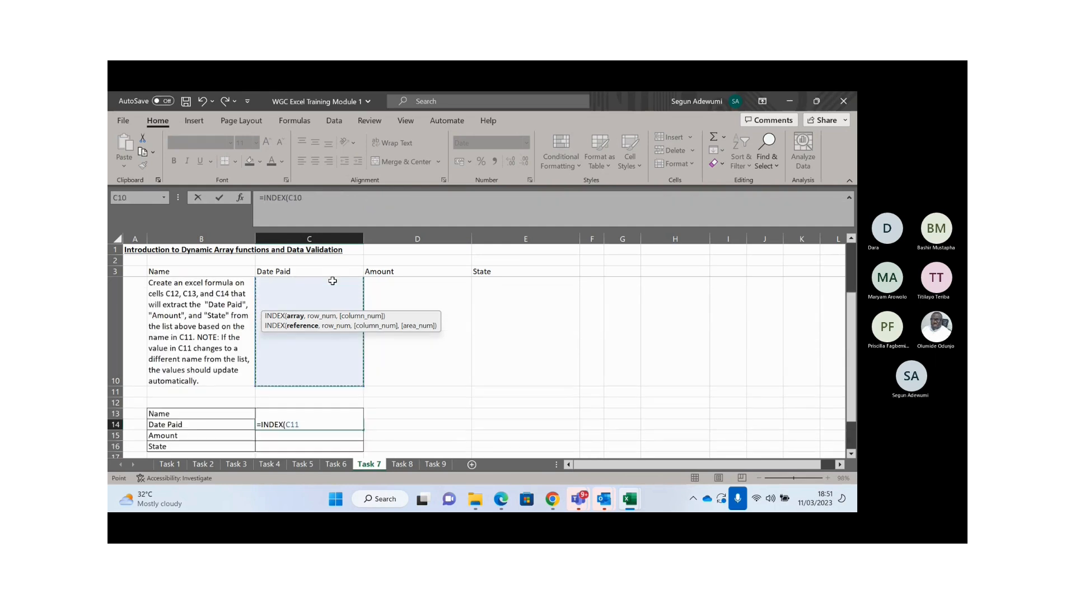
pyautogui.press('Up')
pyautogui.press('Up')
pyautogui.press('Up')
pyautogui.press('Up')
pyautogui.press('Up')
pyautogui.press('Up')
pyautogui.press('Up')
pyautogui.press('Up')
pyautogui.press('Down')
pyautogui.press('Down')
pyautogui.hotkey('shift', 'Down')
pyautogui.hotkey('shift', 'Down')
pyautogui.hotkey('shift', 'Down')
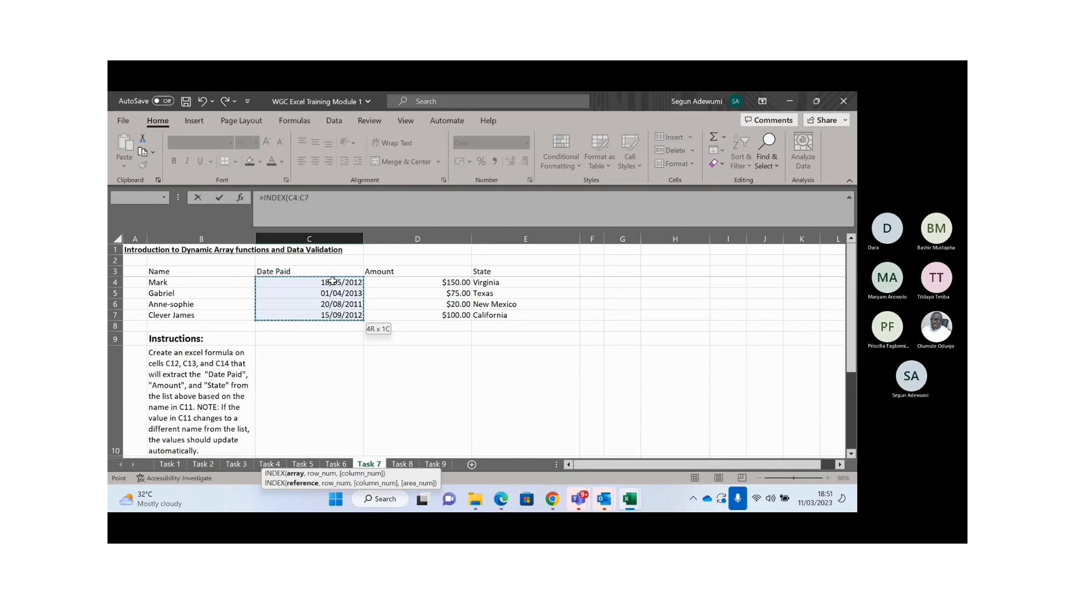
pyautogui.press('F4')
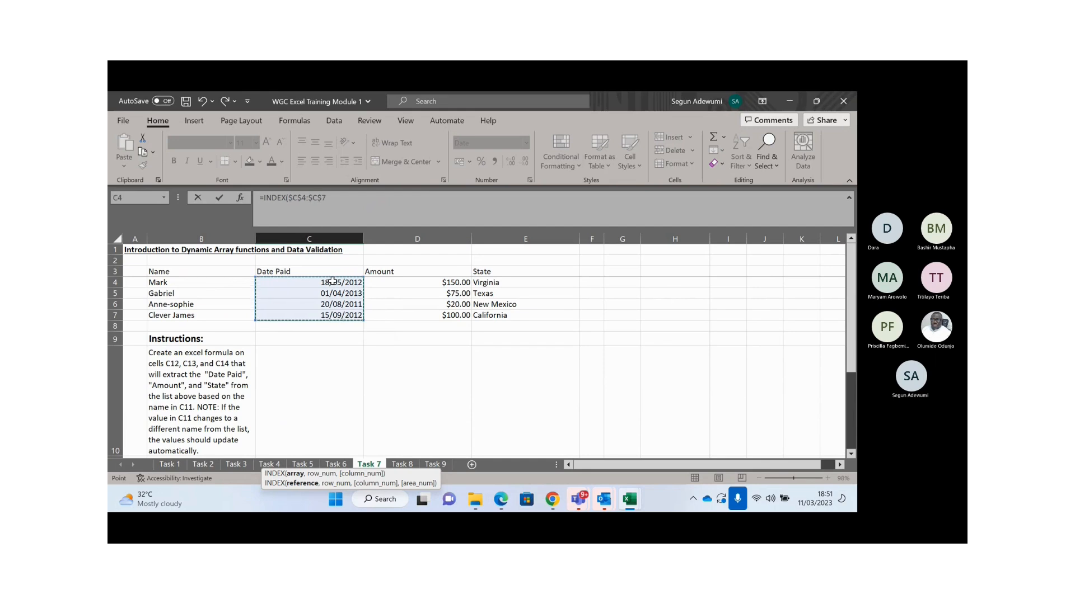
pyautogui.write(',')
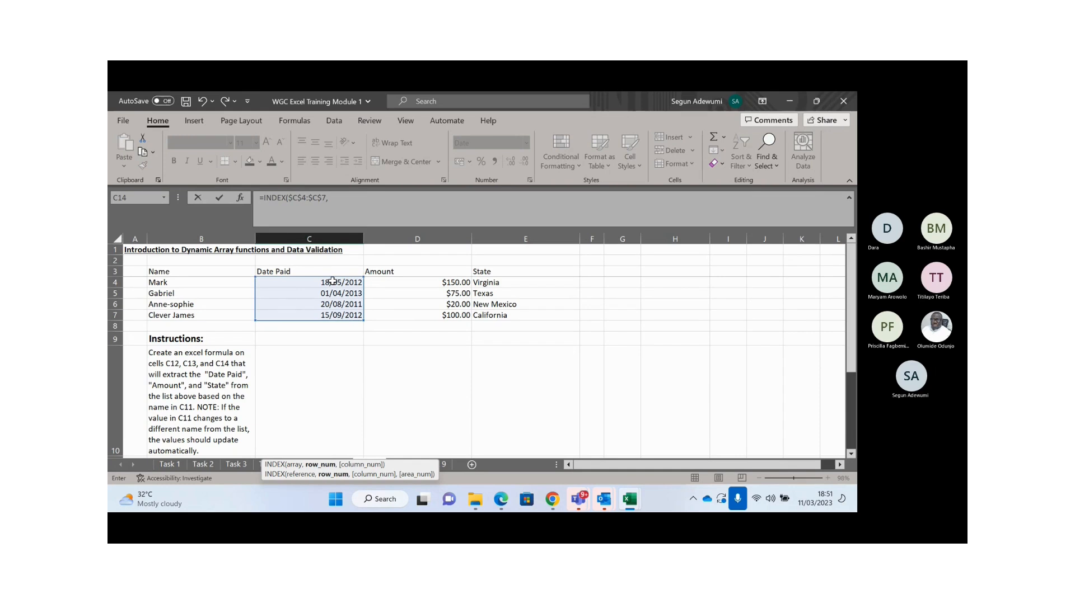
pyautogui.write('MATCH(1')
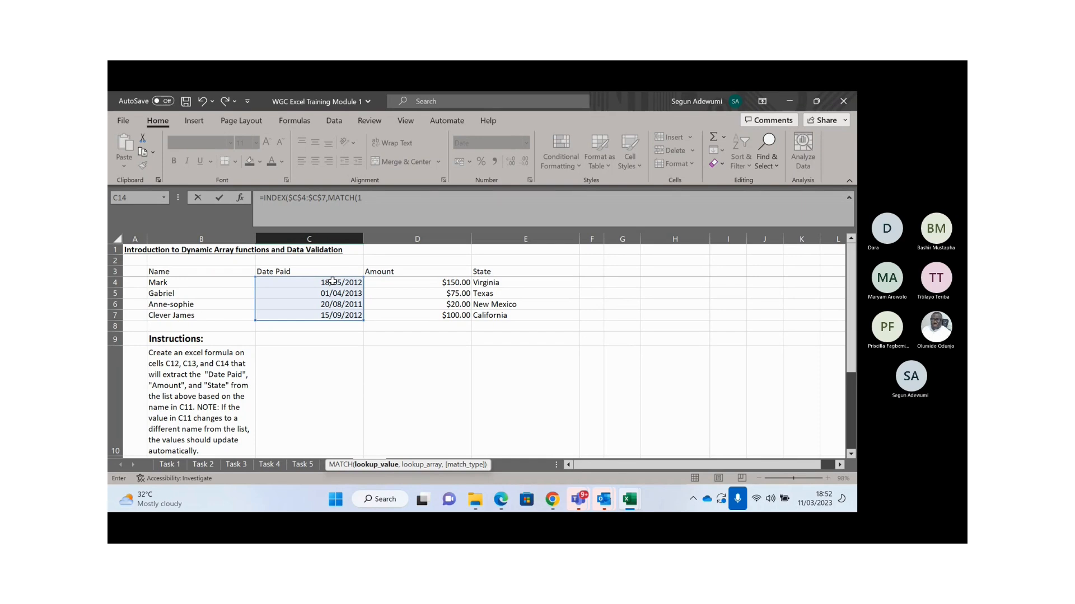
pyautogui.write(',')
pyautogui.click(332, 422)
# - Add the condition ($C$13=$B$4:$B$7) to the MATCH in C14's formula
pyautogui.press('Down')
pyautogui.press('Down')
pyautogui.press('Down')
pyautogui.press('Down')
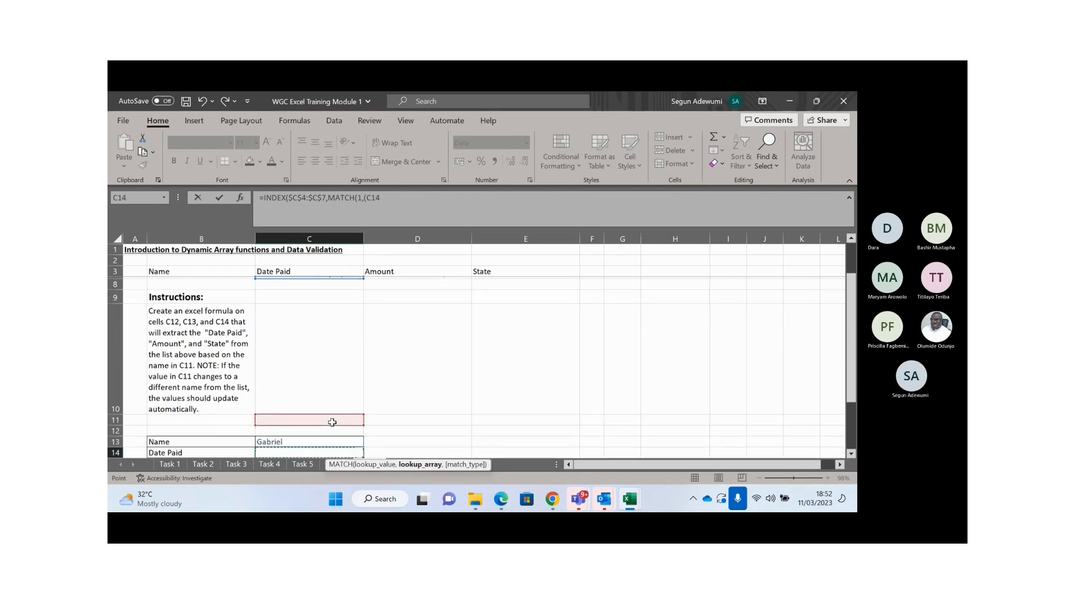
pyautogui.press('Down')
pyautogui.press('Down')
pyautogui.press('Down')
pyautogui.press('Down')
pyautogui.press('Down')
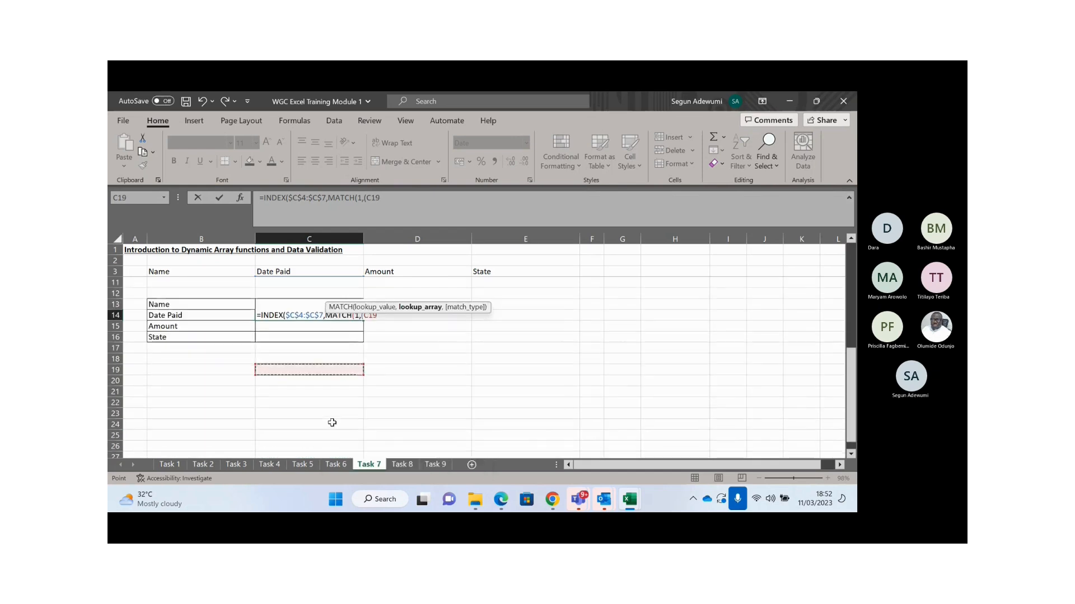
pyautogui.click(223, 307)
pyautogui.press('Right')
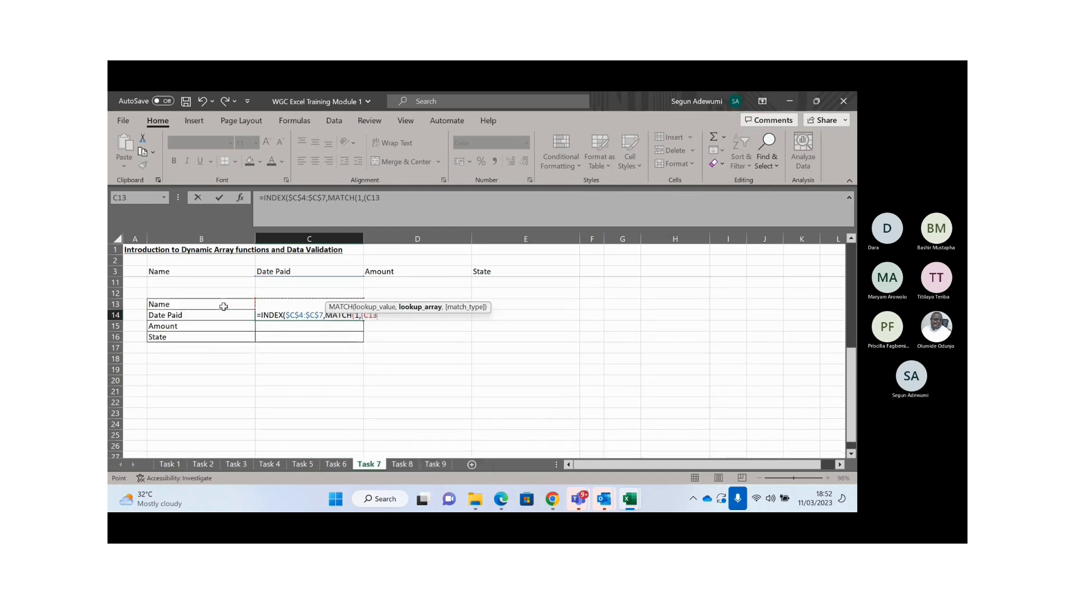
pyautogui.press('F4')
pyautogui.write('=')
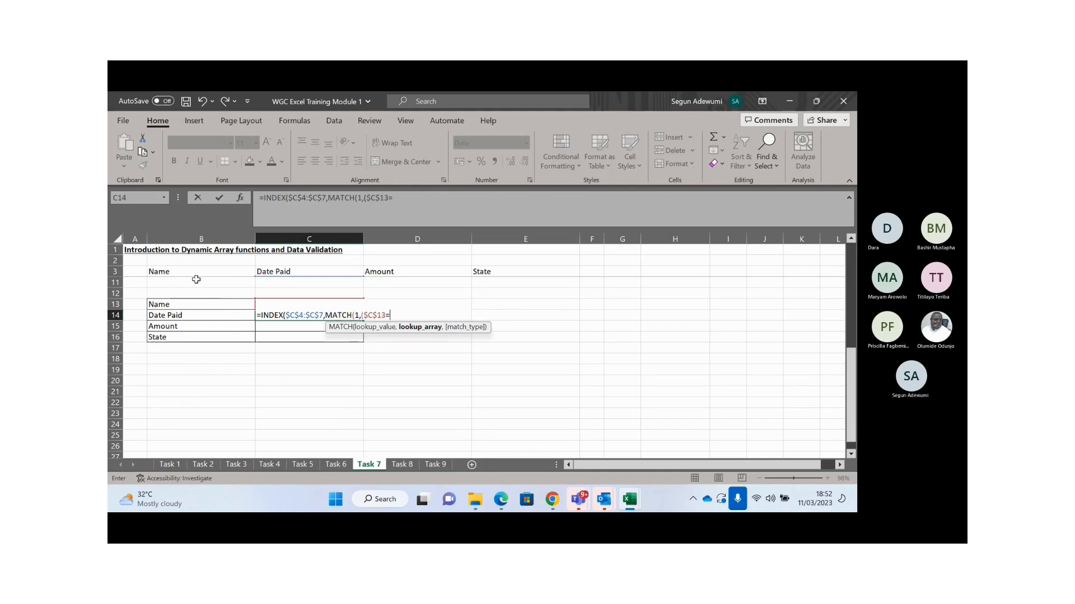
pyautogui.click(180, 291)
pyautogui.press('Up')
pyautogui.press('Up')
pyautogui.press('Up')
pyautogui.press('Up')
pyautogui.press('Up')
pyautogui.press('Up')
pyautogui.press('Up')
pyautogui.press('Up')
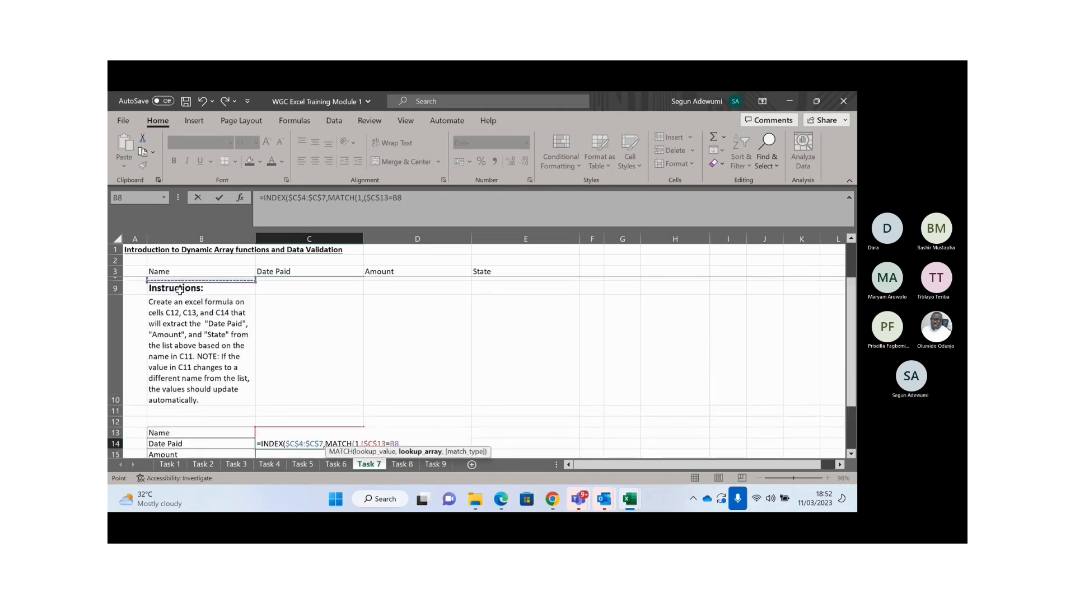
pyautogui.hotkey('ctrl', 'shift', 'Down')
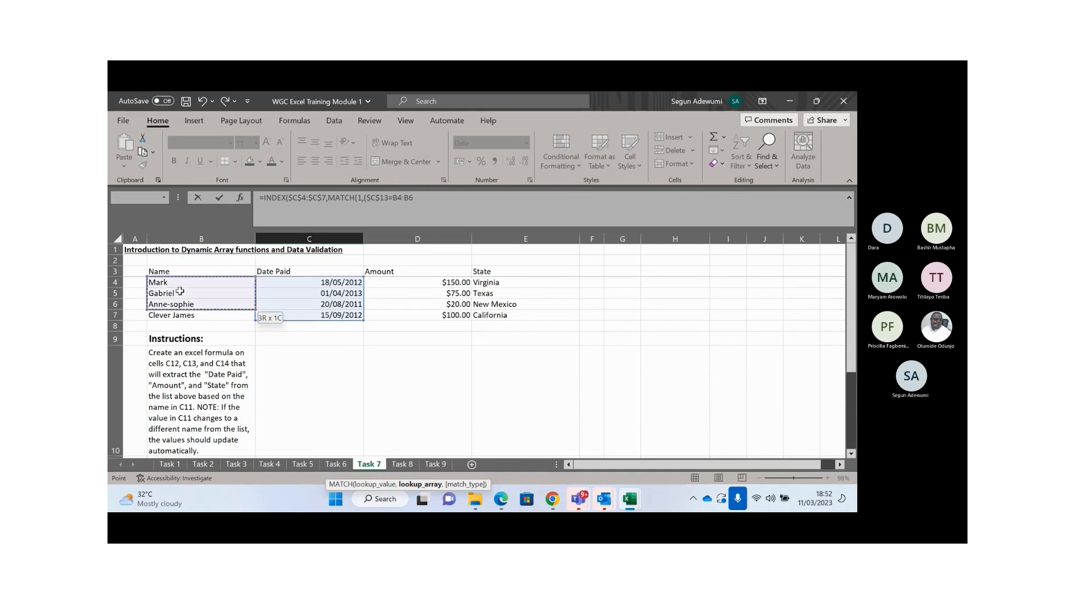
pyautogui.press('F4')
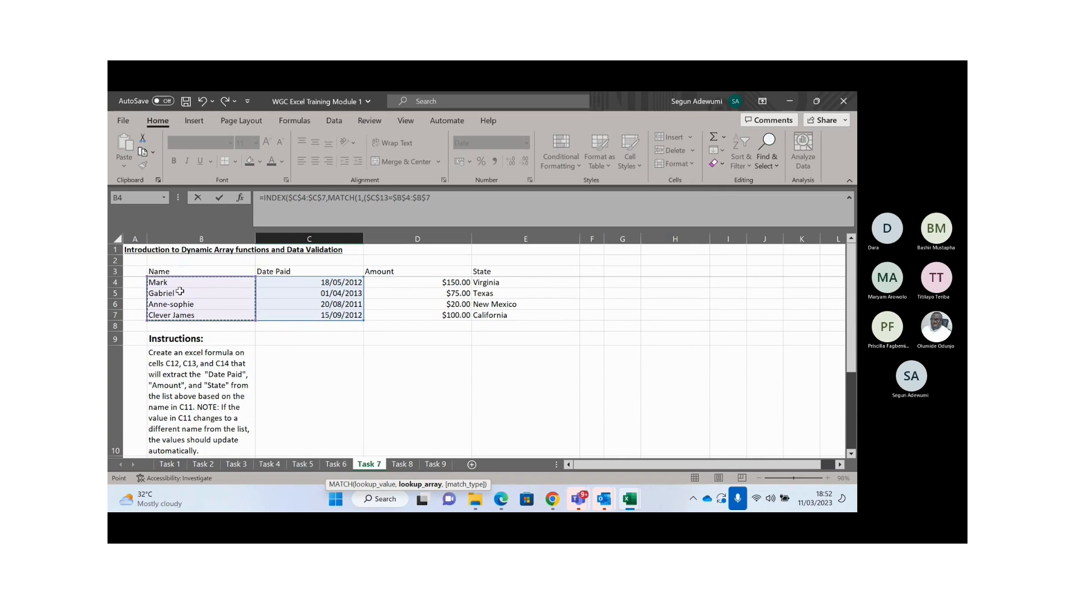
pyautogui.write(')*(')
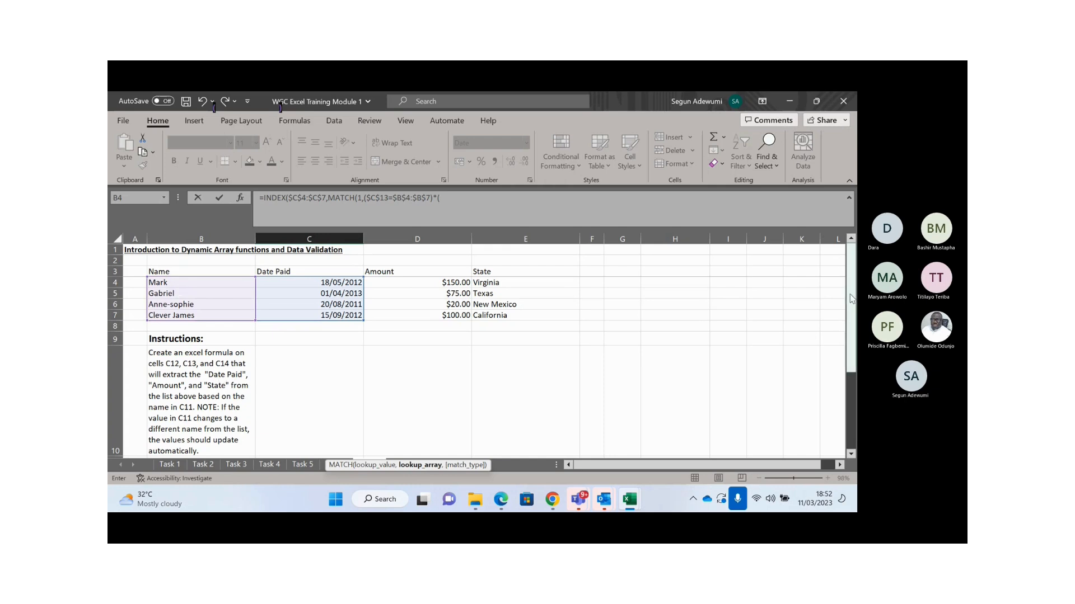
# - Trim the MATCH arguments back, then discard the unfinished formula with Esc
pyautogui.moveTo(850, 299); pyautogui.dragTo(855, 366)
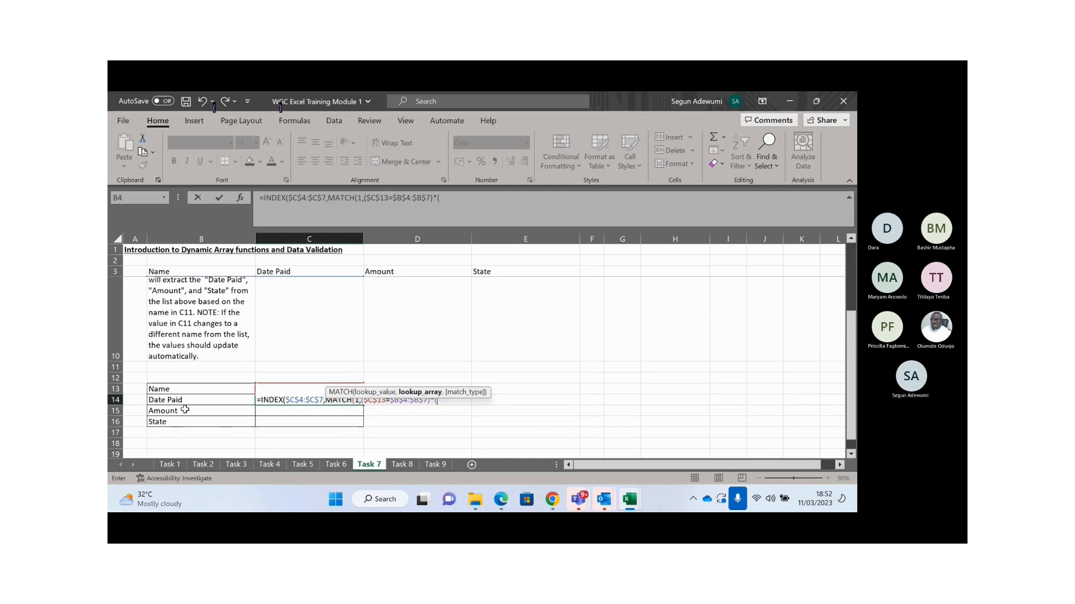
pyautogui.click(180, 401)
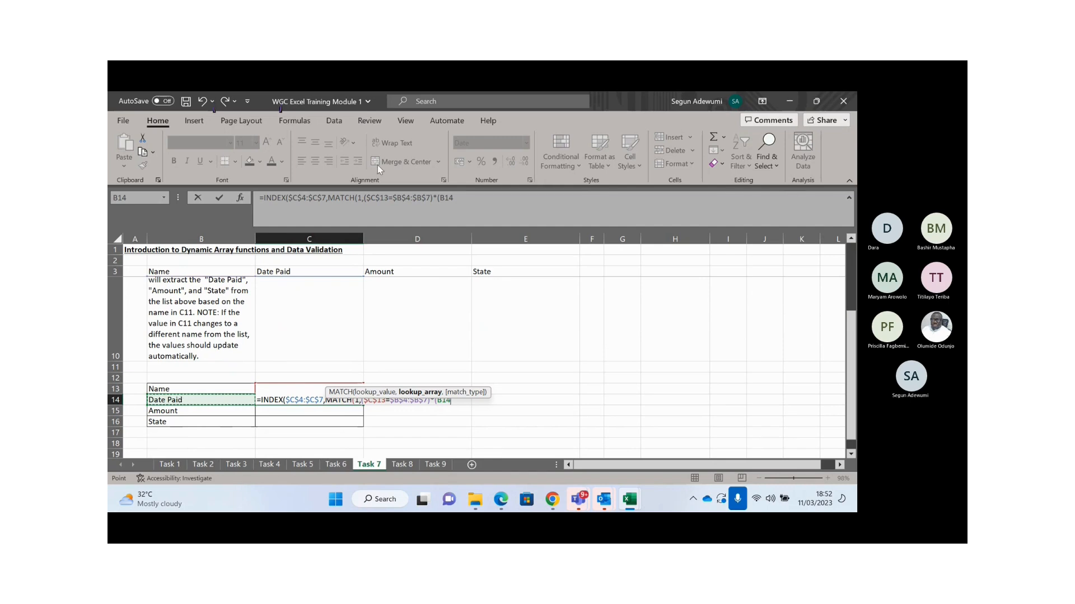
pyautogui.click(466, 199)
pyautogui.press('BackSpace')
pyautogui.press('BackSpace')
pyautogui.press('BackSpace')
pyautogui.press('BackSpace')
pyautogui.press('BackSpace')
pyautogui.press('BackSpace')
pyautogui.press('BackSpace')
pyautogui.press('BackSpace')
pyautogui.press('BackSpace')
pyautogui.press('BackSpace')
pyautogui.press('BackSpace')
pyautogui.press('BackSpace')
pyautogui.press('BackSpace')
pyautogui.press('BackSpace')
pyautogui.press('BackSpace')
pyautogui.press('BackSpace')
pyautogui.press('BackSpace')
pyautogui.press('BackSpace')
pyautogui.press('BackSpace')
pyautogui.press('BackSpace')
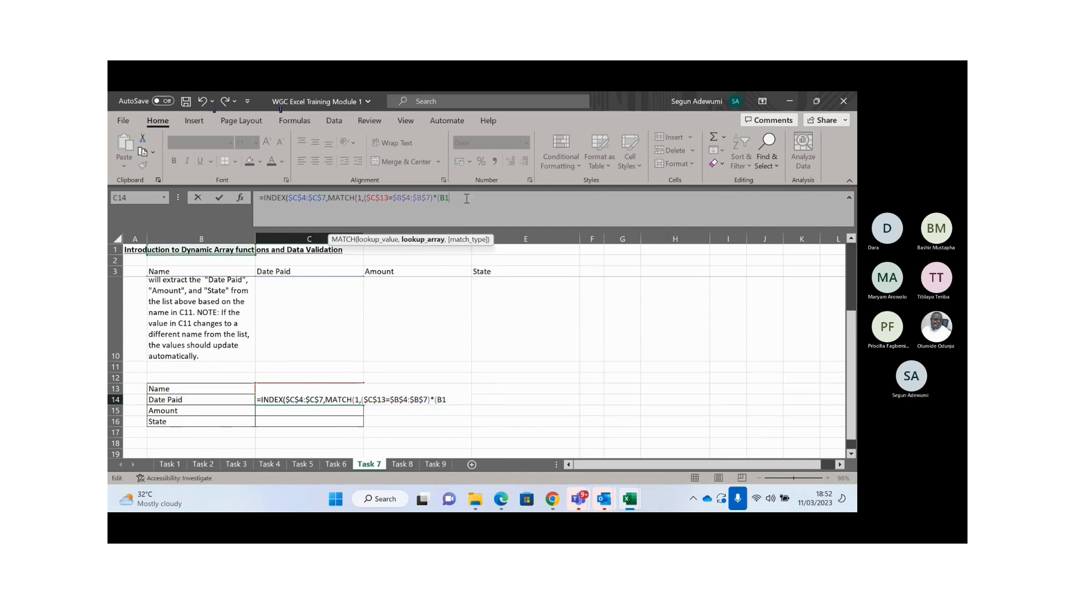
pyautogui.press('BackSpace')
pyautogui.press('BackSpace')
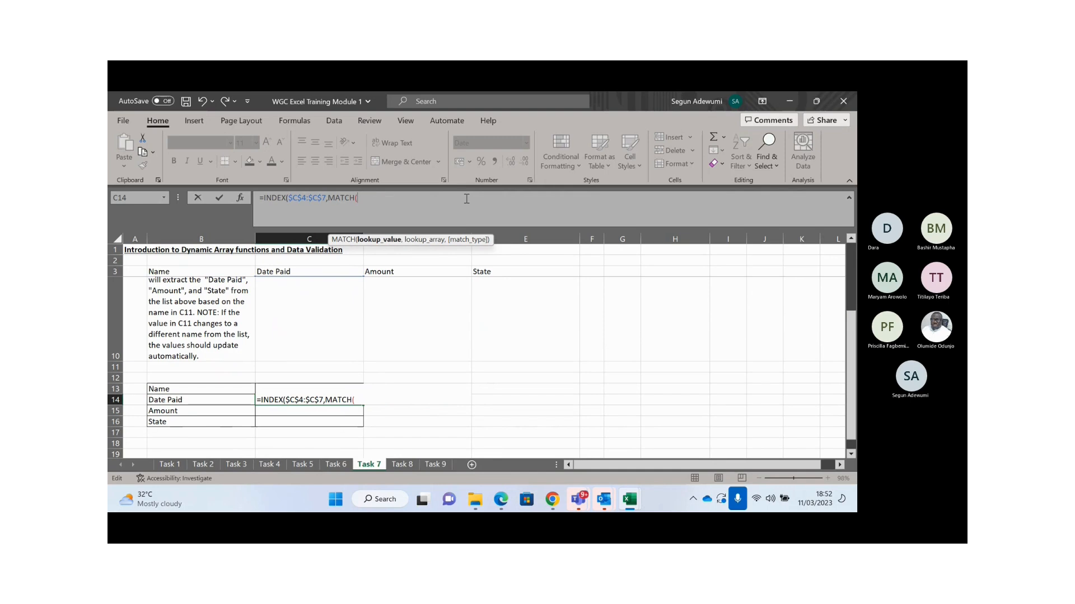
pyautogui.click(213, 383)
pyautogui.press('Right')
pyautogui.press('Escape')
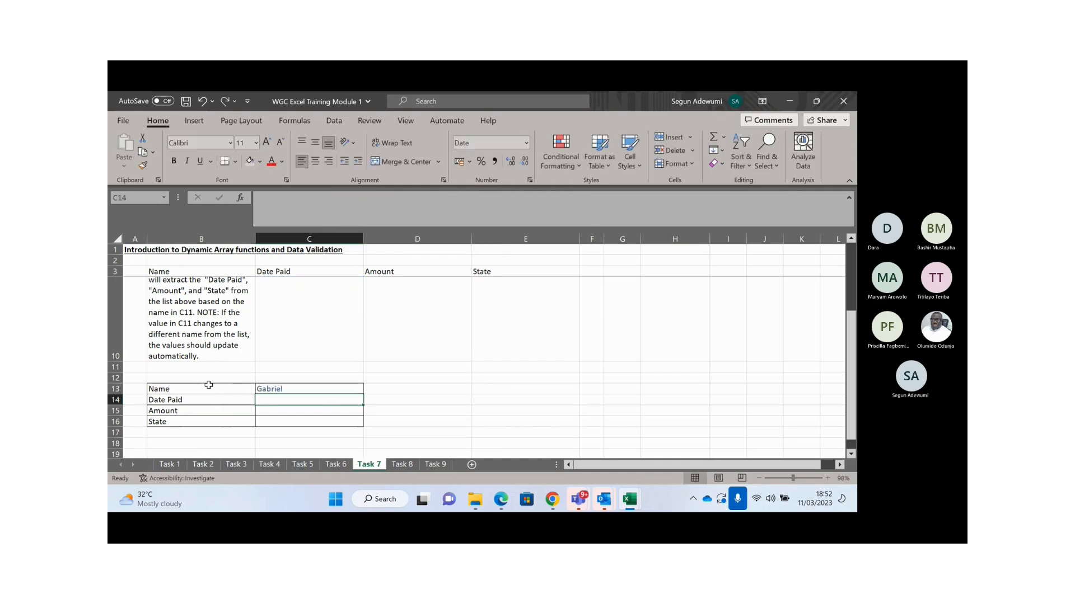
# - Start C14's formula as =INDEX($C$4:$C$7,MATCH( with the Date Paid range absolute
pyautogui.write('=INDEX(')
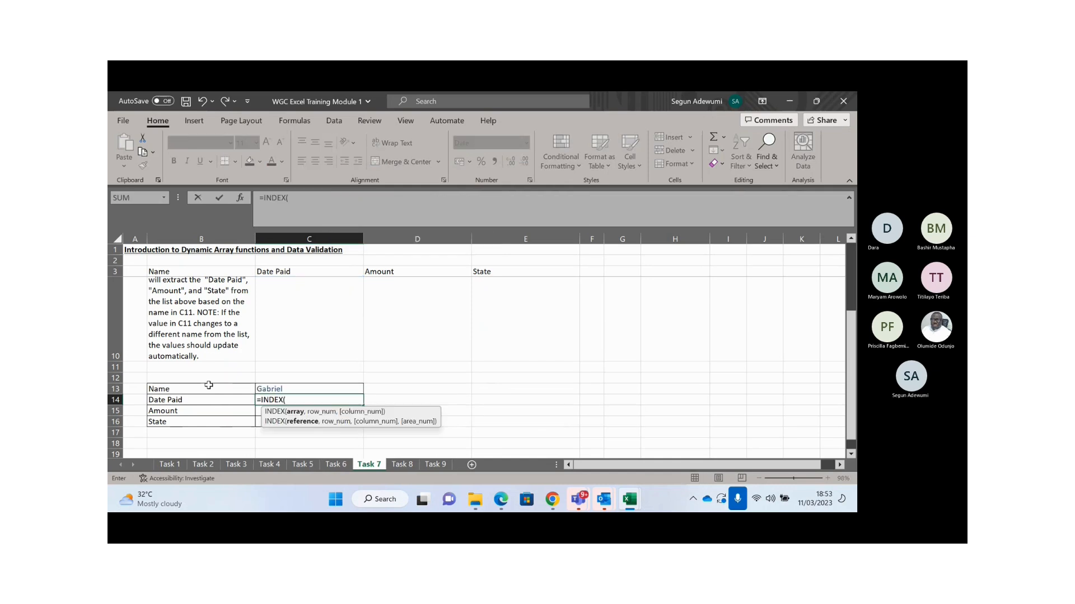
pyautogui.click(325, 306)
pyautogui.press('Up')
pyautogui.press('Up')
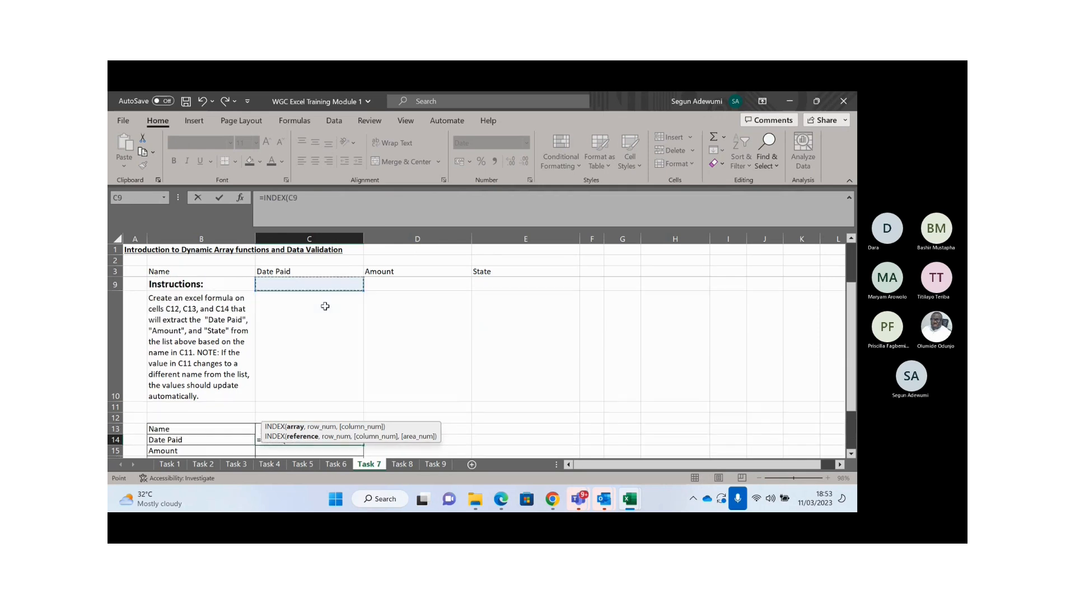
pyautogui.press('Up')
pyautogui.press('Up')
pyautogui.press('Up')
pyautogui.press('Up')
pyautogui.press('Up')
pyautogui.press('Down')
pyautogui.hotkey('shift', 'Down')
pyautogui.hotkey('shift', 'Down')
pyautogui.hotkey('shift', 'Down')
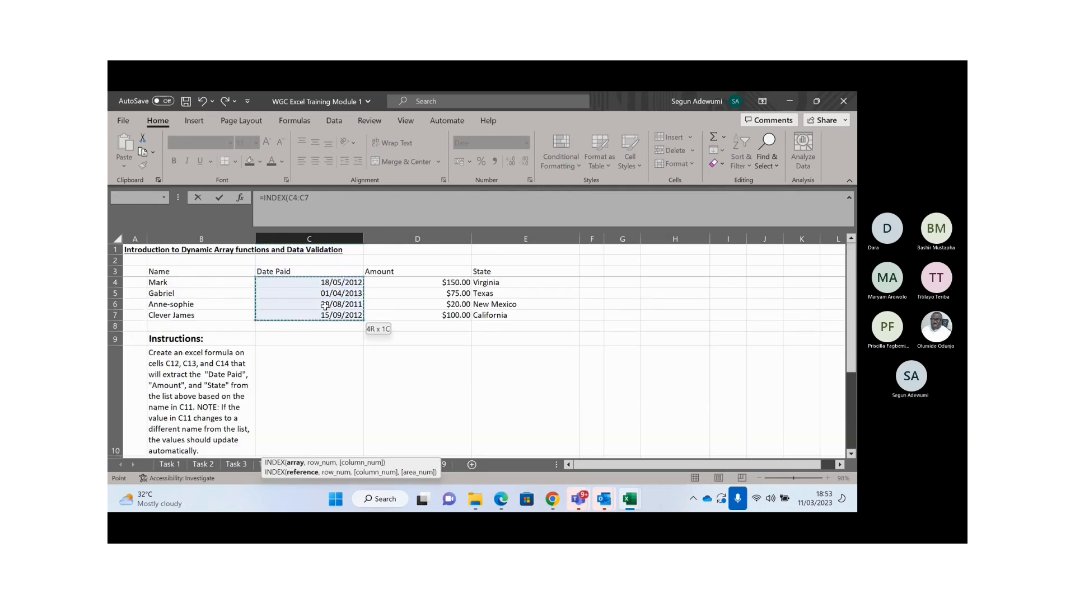
pyautogui.press('F4')
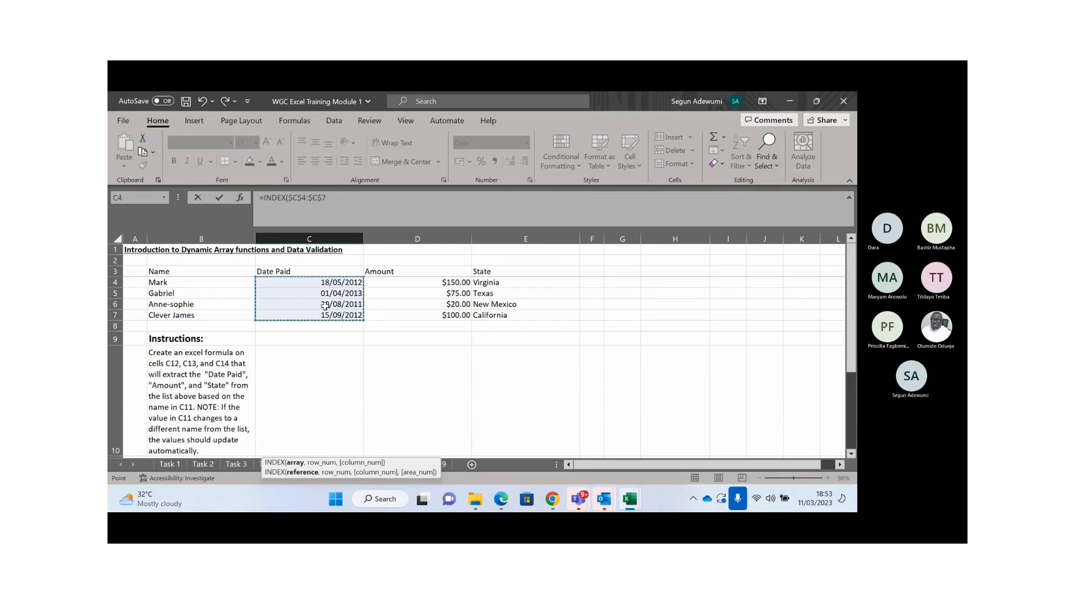
pyautogui.write(',MA')
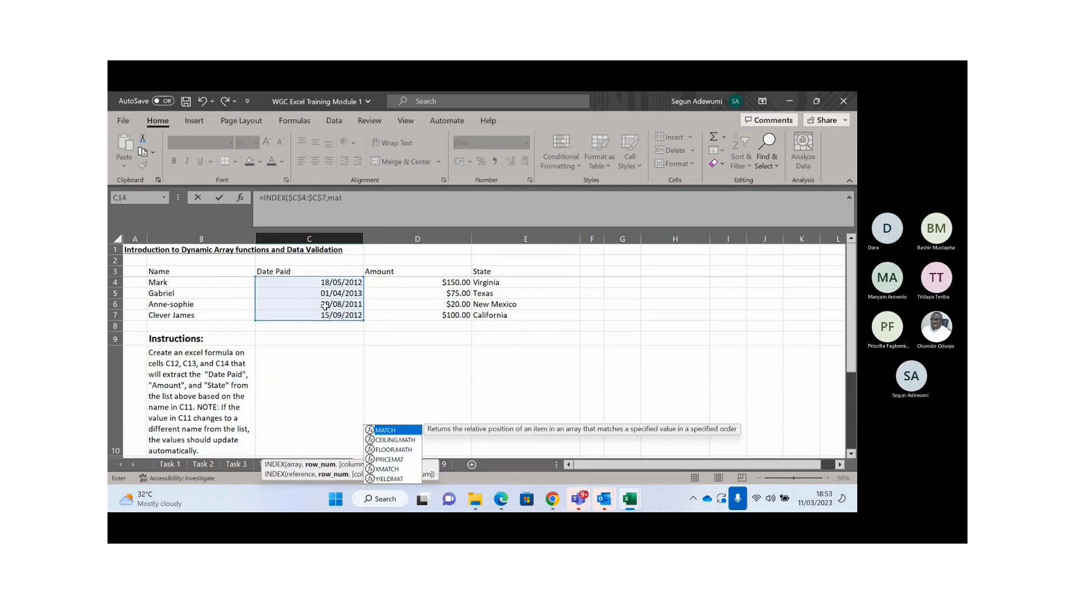
pyautogui.press('Tab')
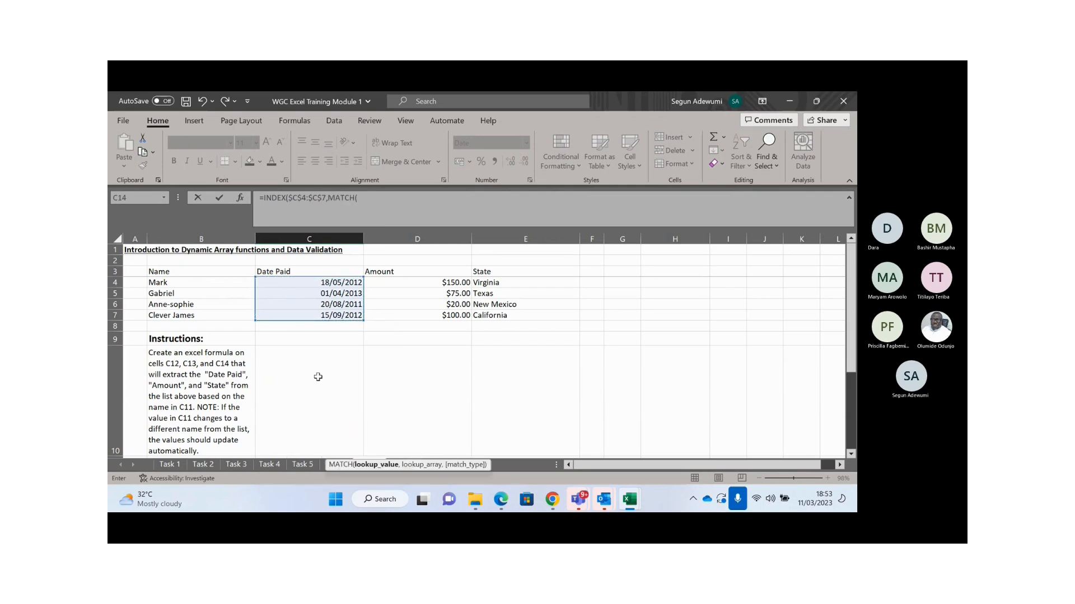
# - Give MATCH lookup value $C$13 and the names range, then attempt to commit
pyautogui.click(316, 388)
pyautogui.press('Down')
pyautogui.press('Down')
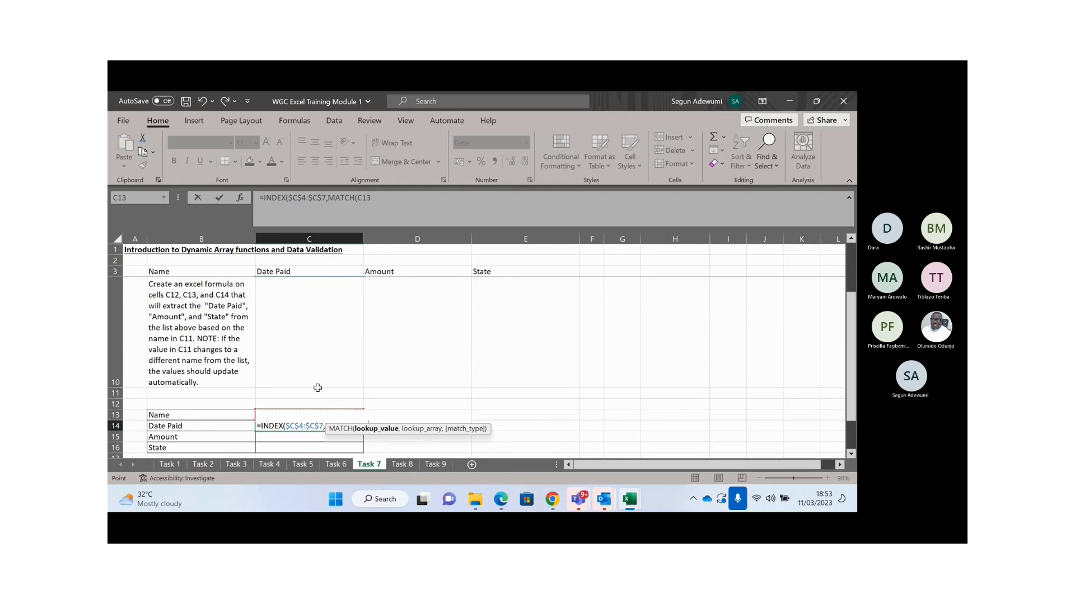
pyautogui.press('F4')
pyautogui.write(',')
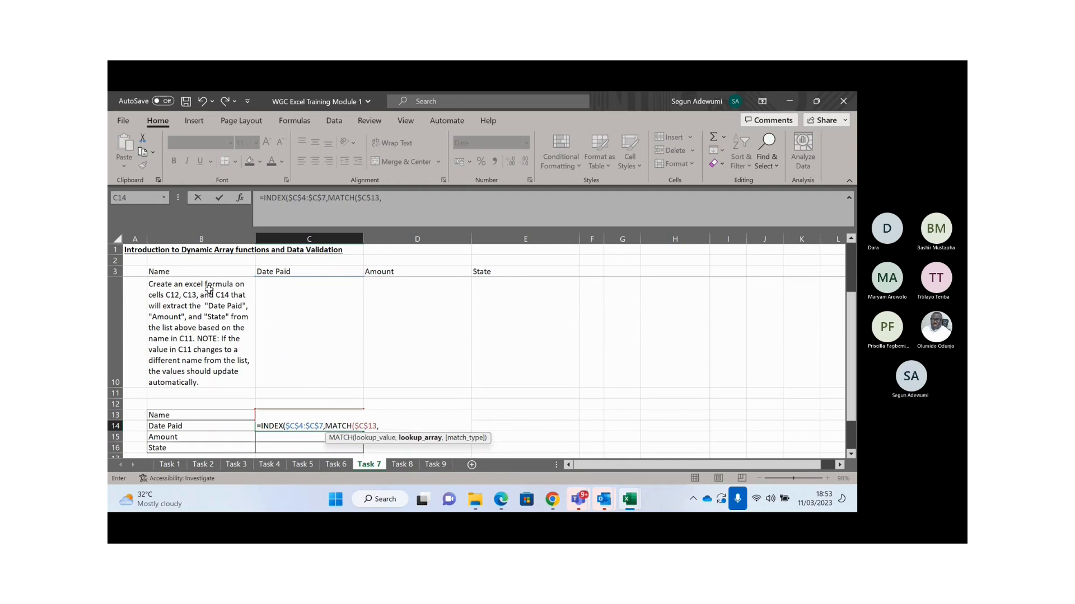
pyautogui.click(206, 288)
pyautogui.press('Up')
pyautogui.press('Up')
pyautogui.press('Up')
pyautogui.press('Up')
pyautogui.press('Up')
pyautogui.press('Up')
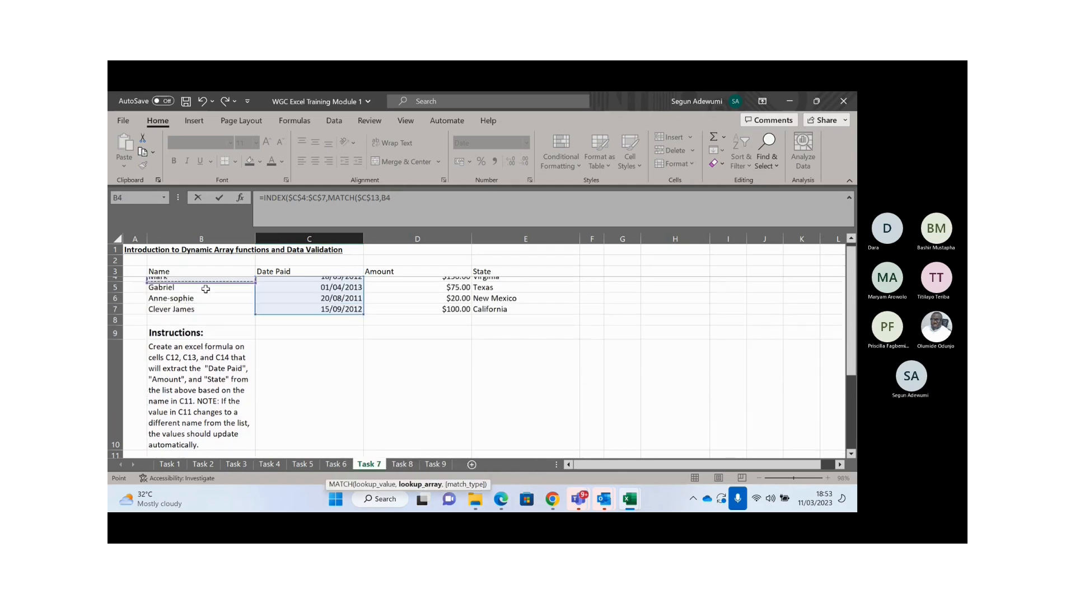
pyautogui.hotkey('shift', 'Down')
pyautogui.hotkey('shift', 'Down')
pyautogui.hotkey('shift', 'Down')
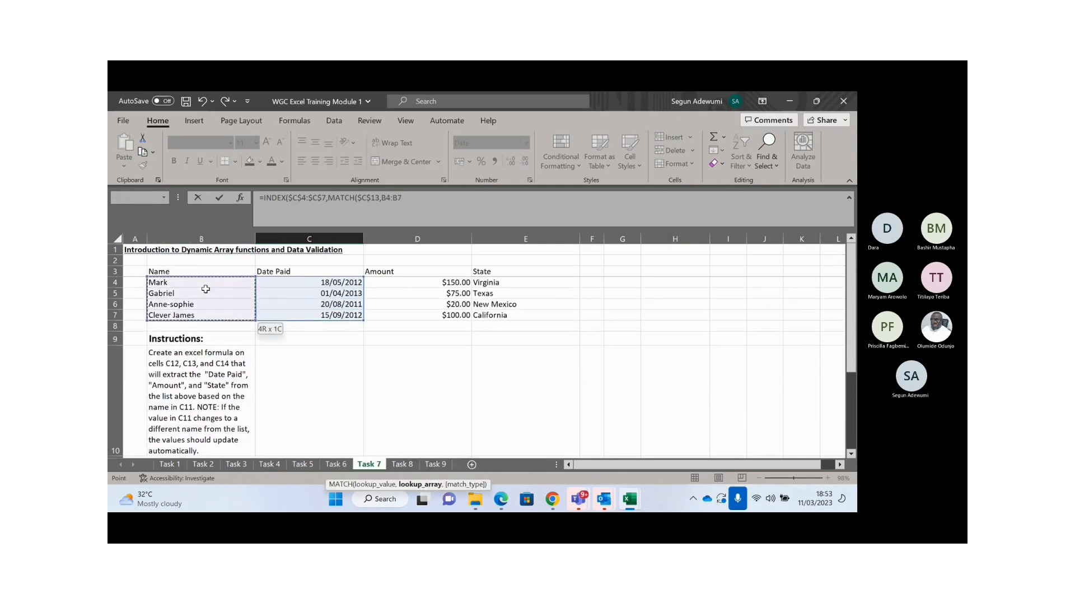
pyautogui.press('F4')
pyautogui.write('4')
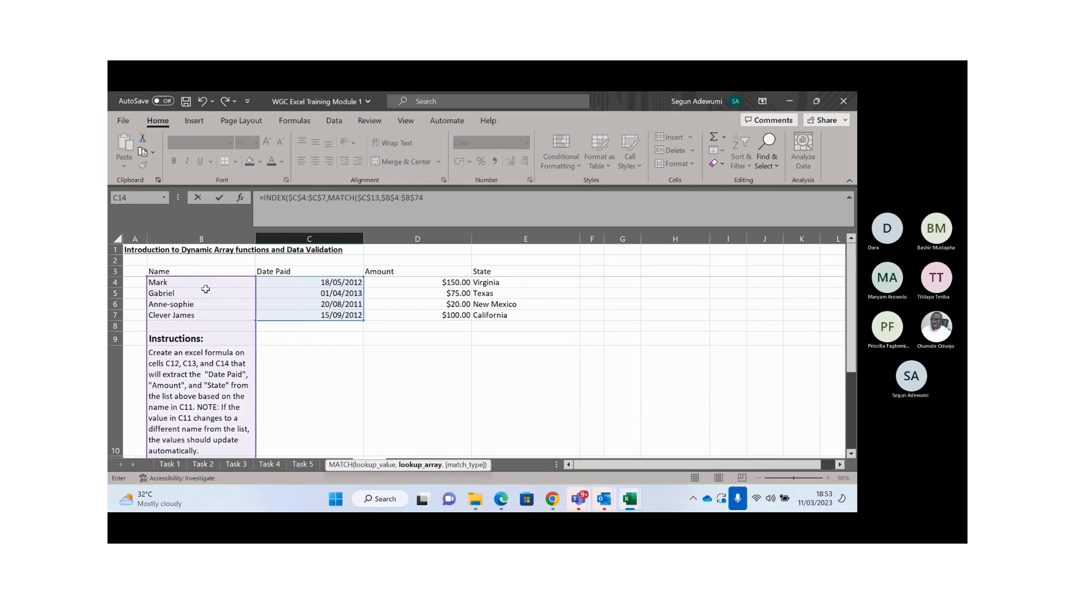
pyautogui.press('Return')
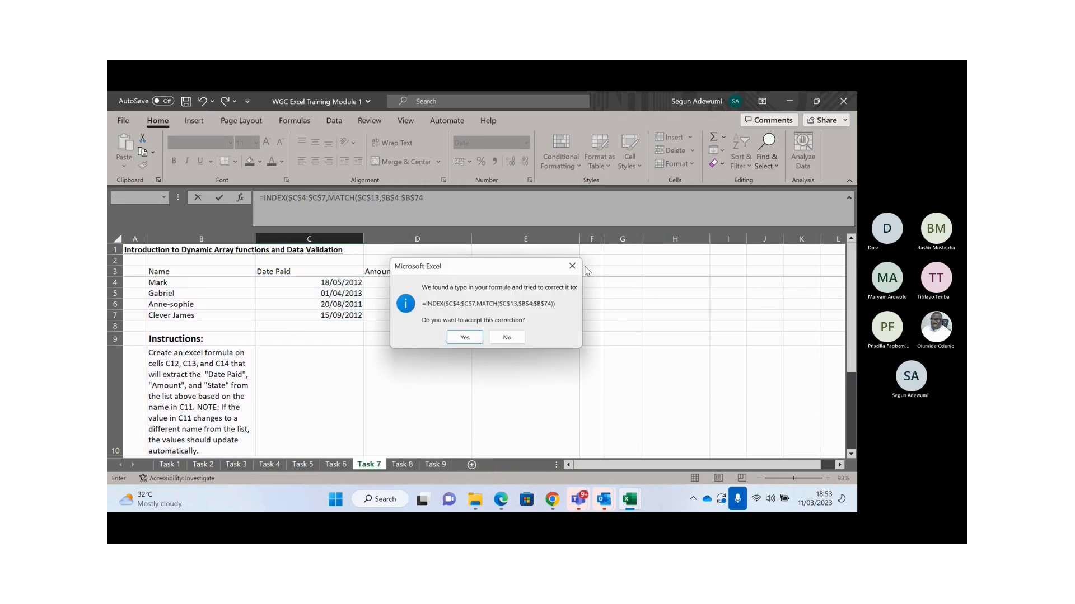
# - Dismiss the errors, fix the names range to $B$4:$B$7, add ,0)) and commit
pyautogui.click(572, 266)
pyautogui.click(577, 278)
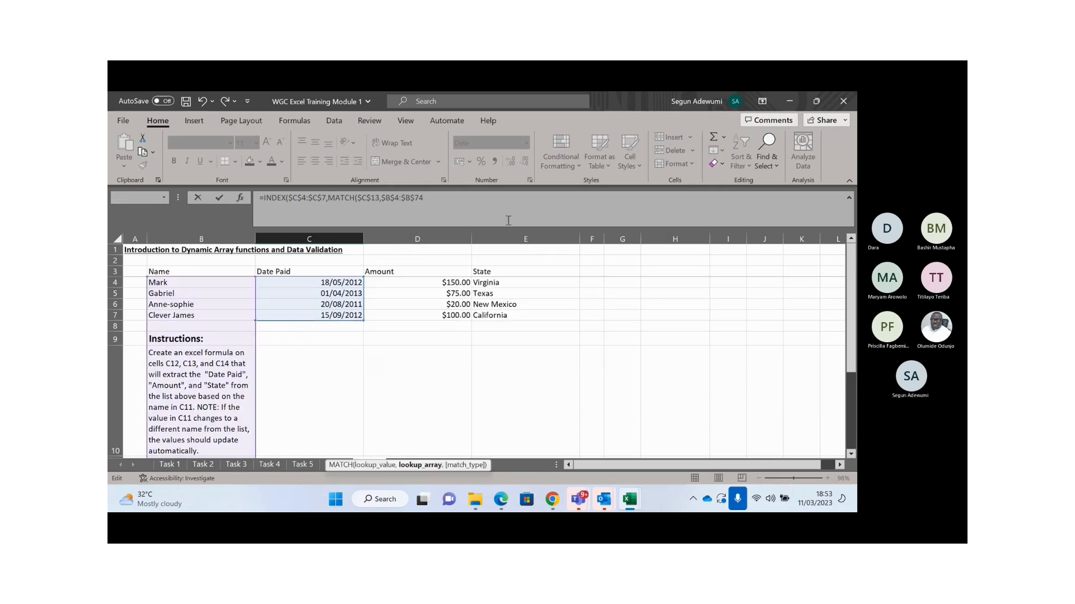
pyautogui.hotkey('shift', 'Left')
pyautogui.hotkey('shift', 'Left')
pyautogui.hotkey('shift', 'Left')
pyautogui.hotkey('shift', 'Left')
pyautogui.hotkey('shift', 'Left')
pyautogui.hotkey('shift', 'Left')
pyautogui.hotkey('shift', 'Left')
pyautogui.hotkey('shift', 'Left')
pyautogui.hotkey('shift', 'Left')
pyautogui.hotkey('shift', 'Left')
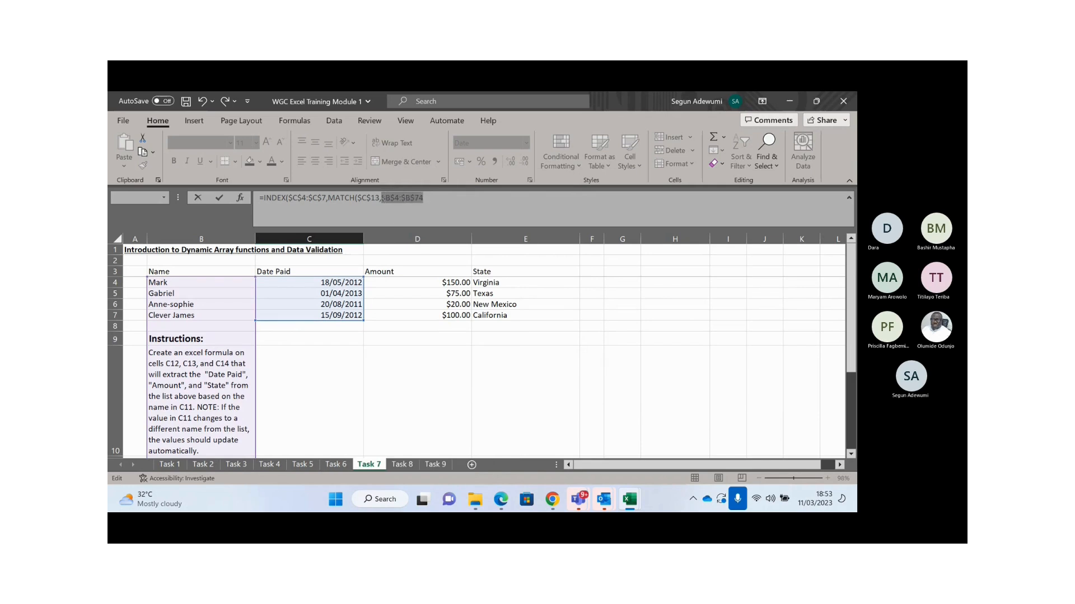
pyautogui.moveTo(189, 279); pyautogui.dragTo(189, 315)
pyautogui.press('F4')
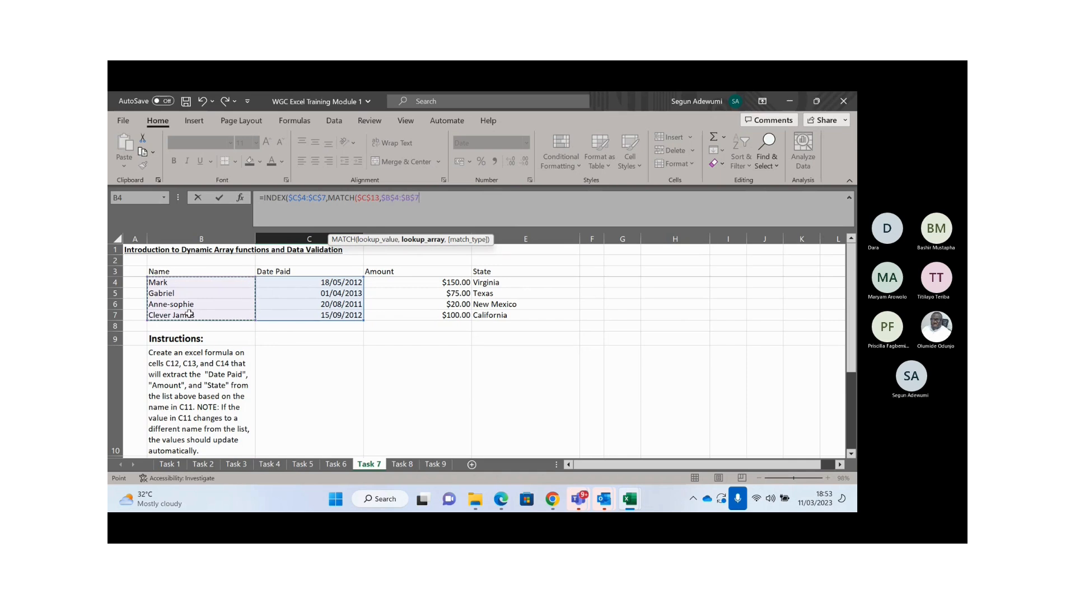
pyautogui.write(',')
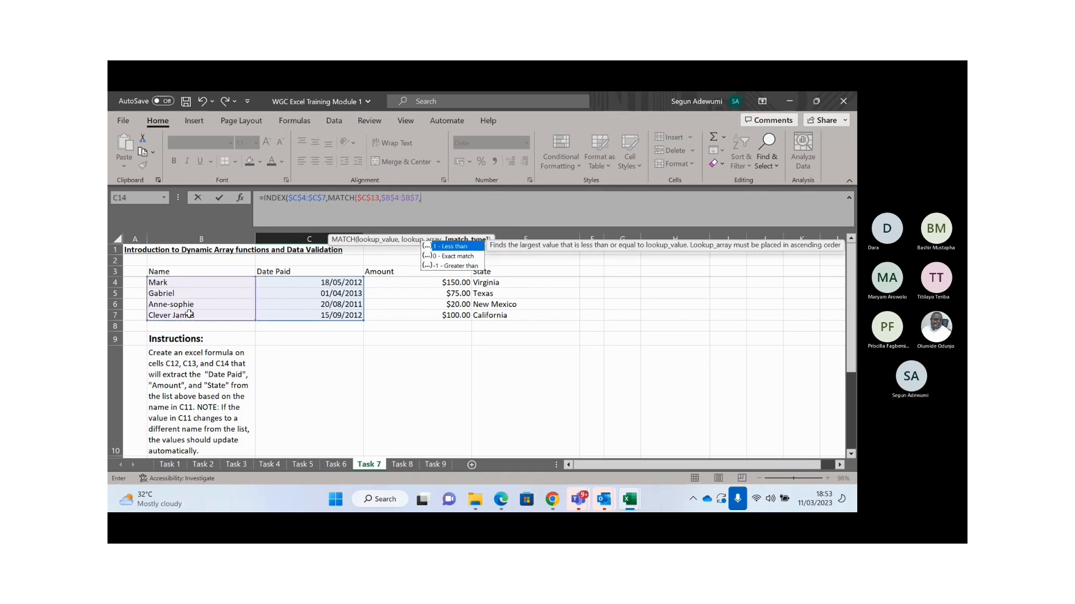
pyautogui.write('0)')
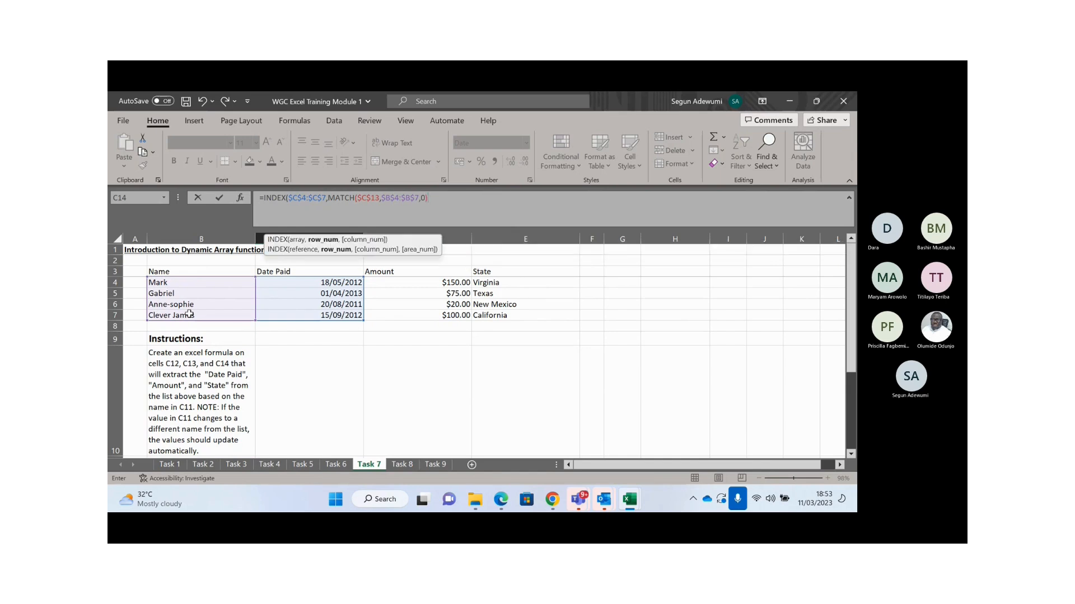
pyautogui.write(')')
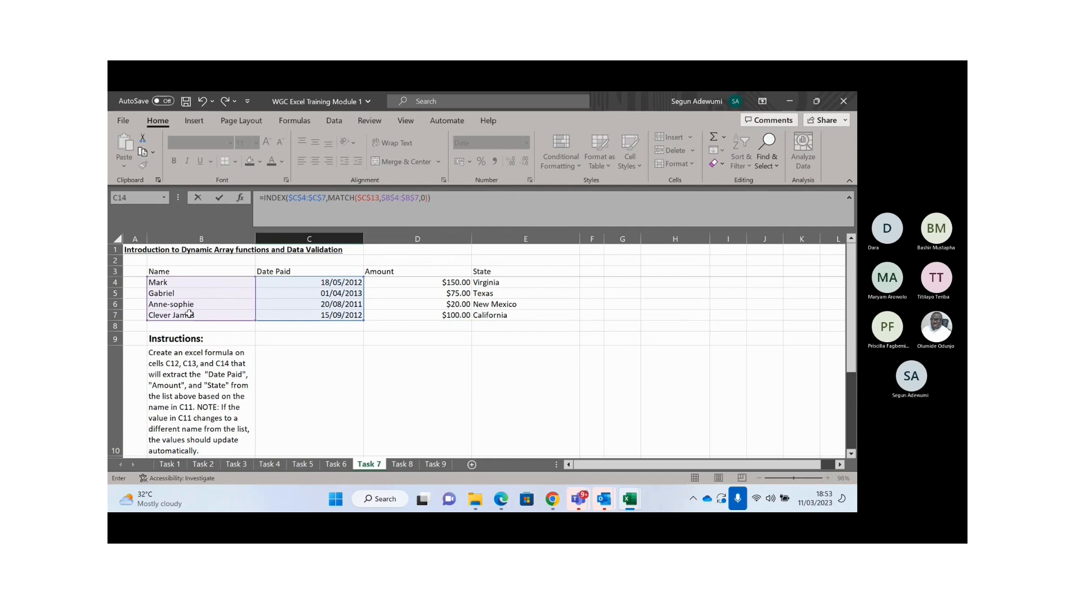
pyautogui.press('Return')
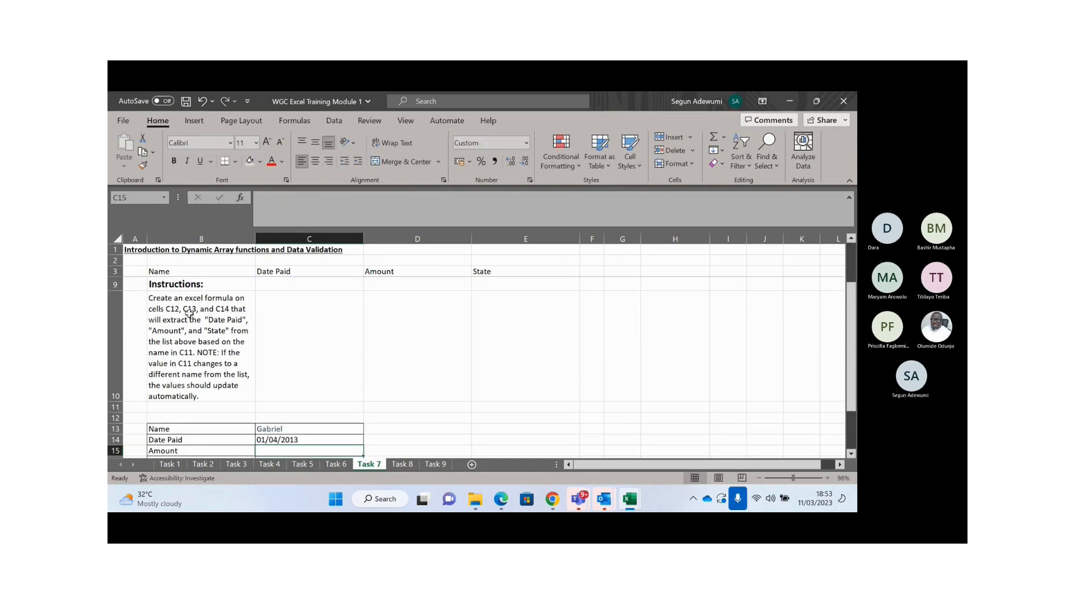
# - Copy the INDEX/MATCH formula from C14 into C15
pyautogui.press('Down')
pyautogui.press('Down')
pyautogui.press('Down')
pyautogui.press('Up')
pyautogui.press('Up')
pyautogui.press('Up')
pyautogui.press('Up')
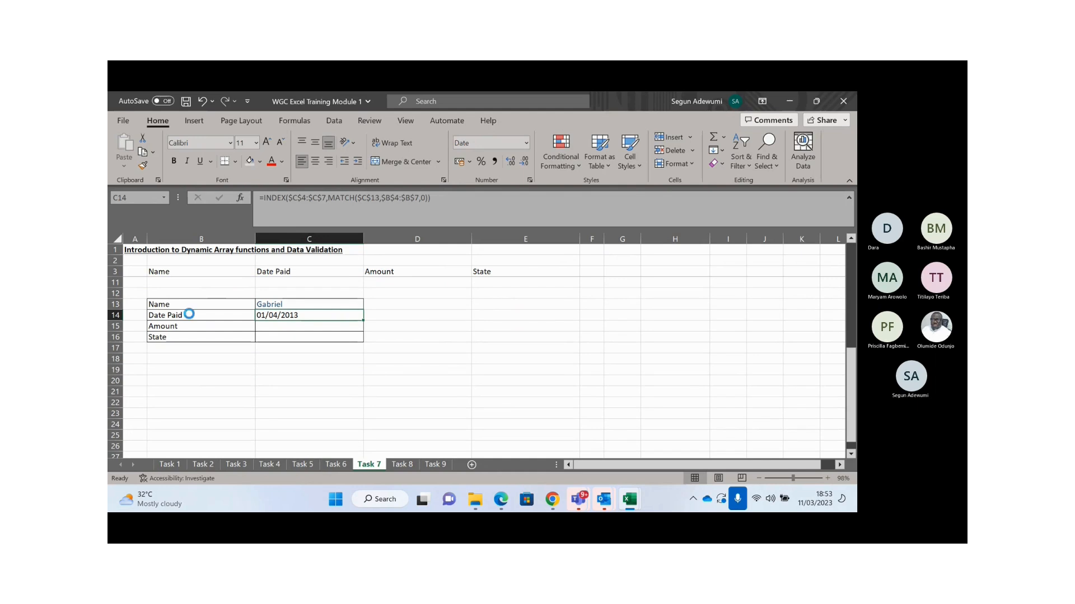
pyautogui.hotkey('ctrl', 'c')
pyautogui.press('Down')
pyautogui.hotkey('ctrl', 'v')
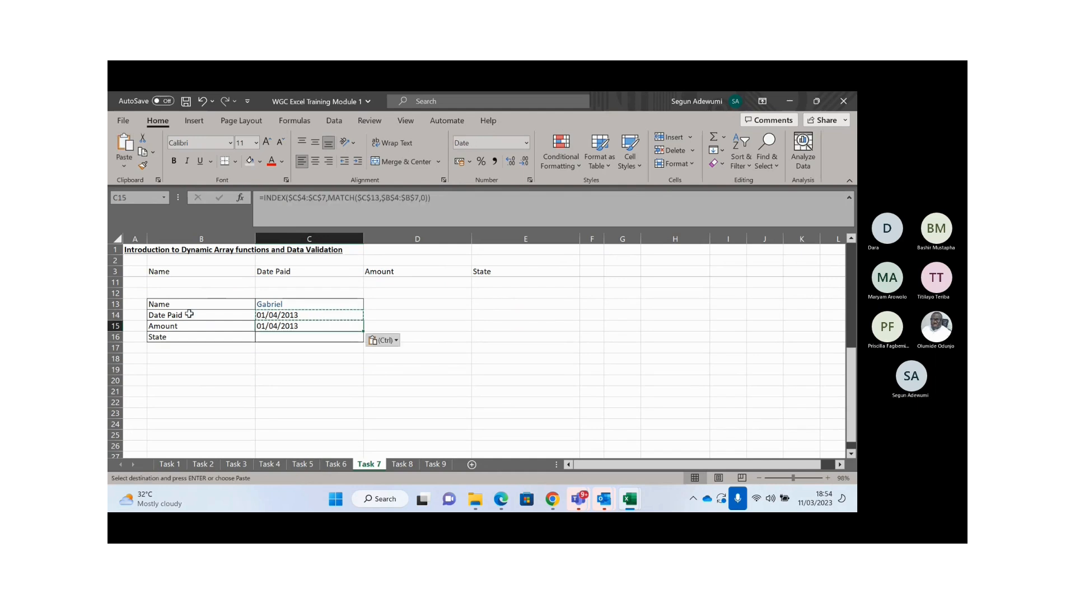
pyautogui.press('Escape')
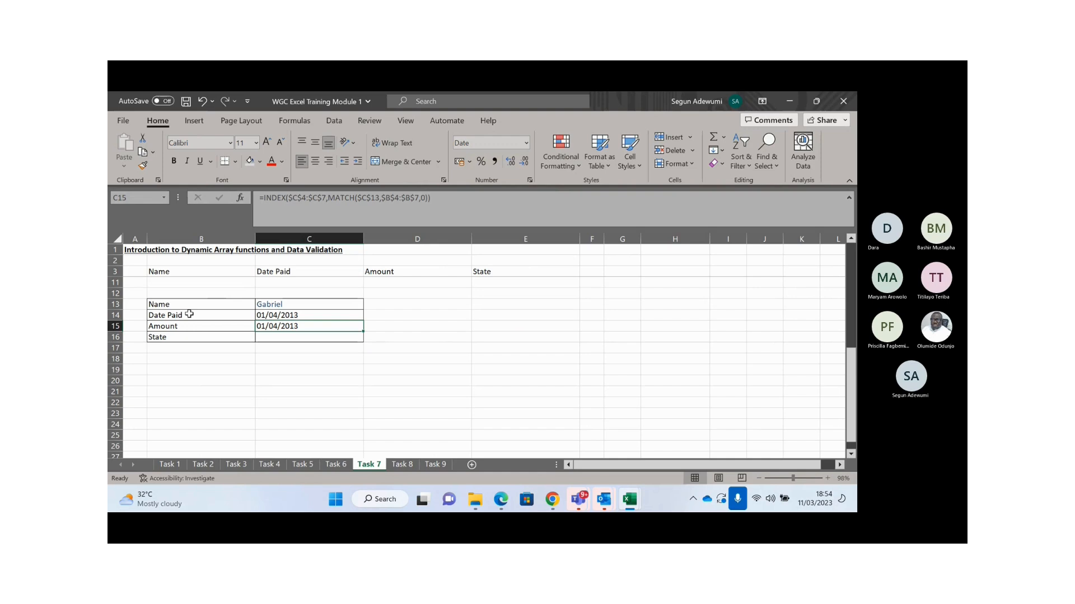
# - Point C15's INDEX range at Amount column $D$4:$D$7 and bring up Format Cells
pyautogui.press('F2')
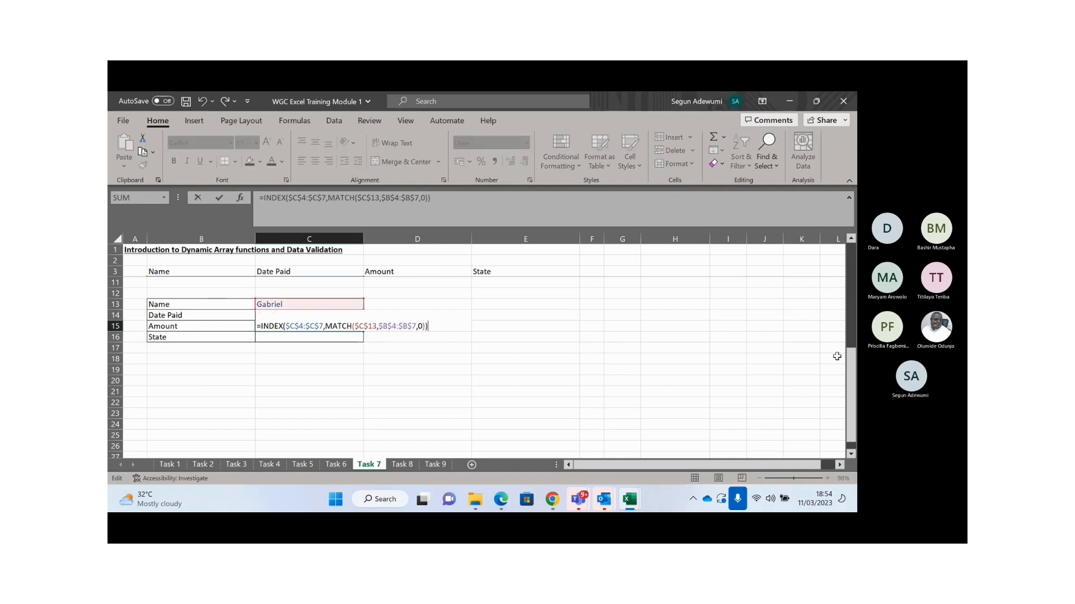
pyautogui.moveTo(850, 371); pyautogui.dragTo(848, 274)
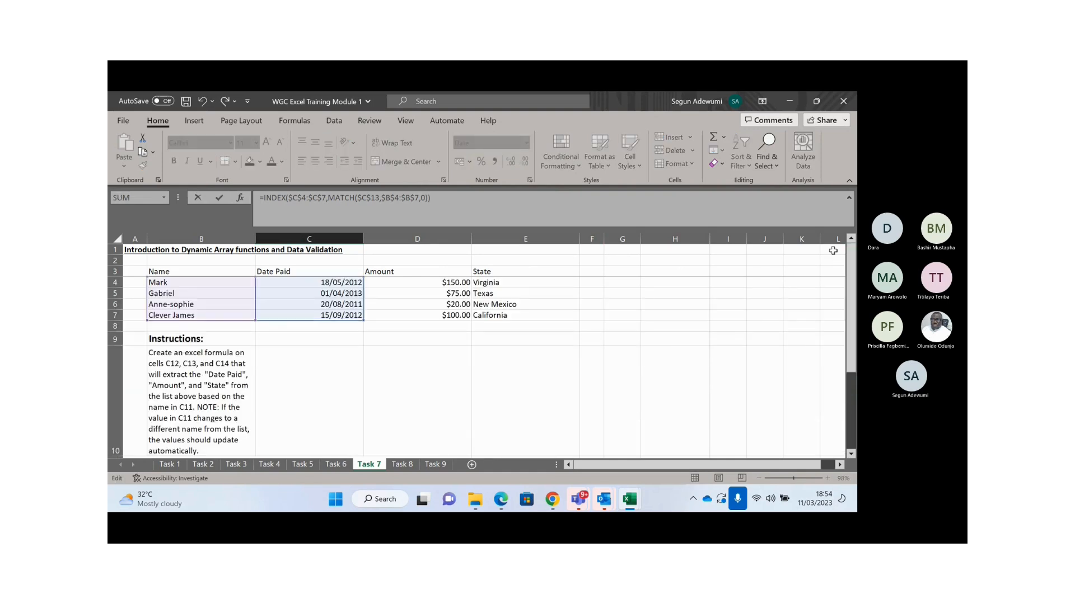
pyautogui.moveTo(315, 320); pyautogui.dragTo(385, 313)
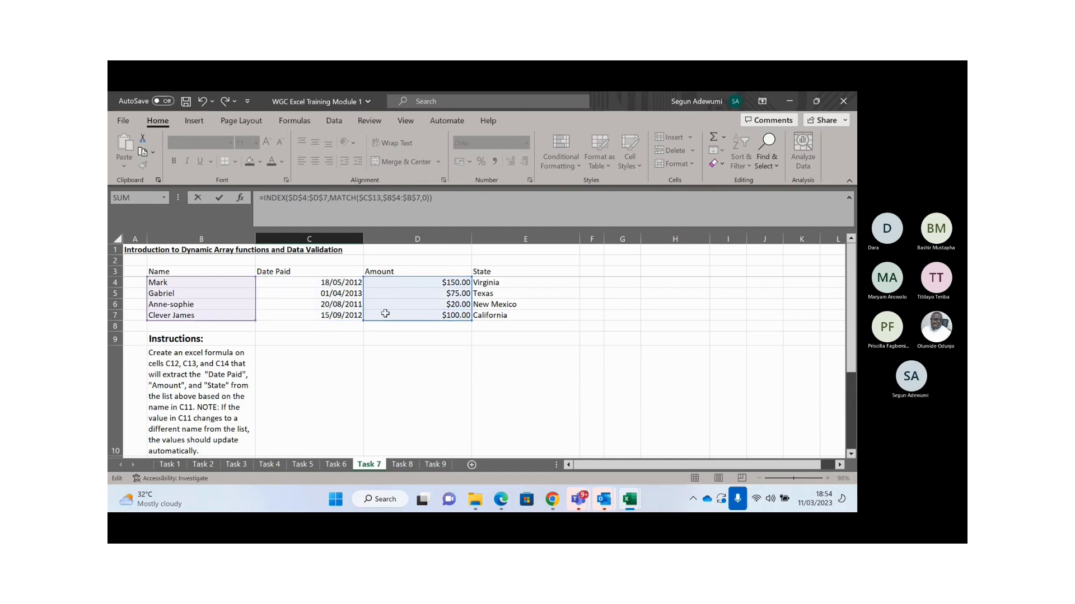
pyautogui.press('Return')
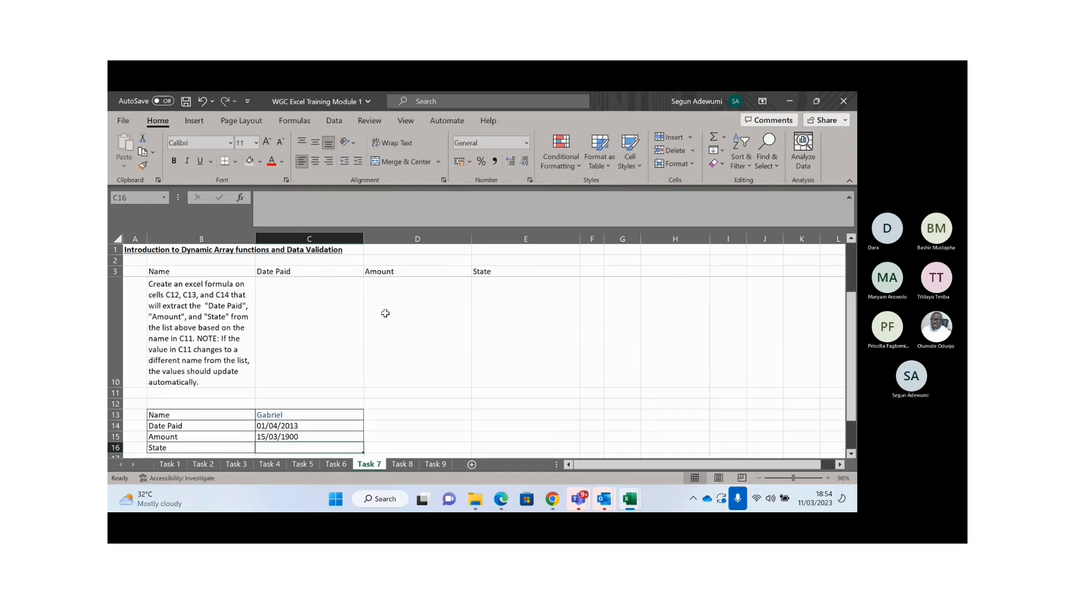
pyautogui.scroll(-2, 385, 314)
pyautogui.press('Up')
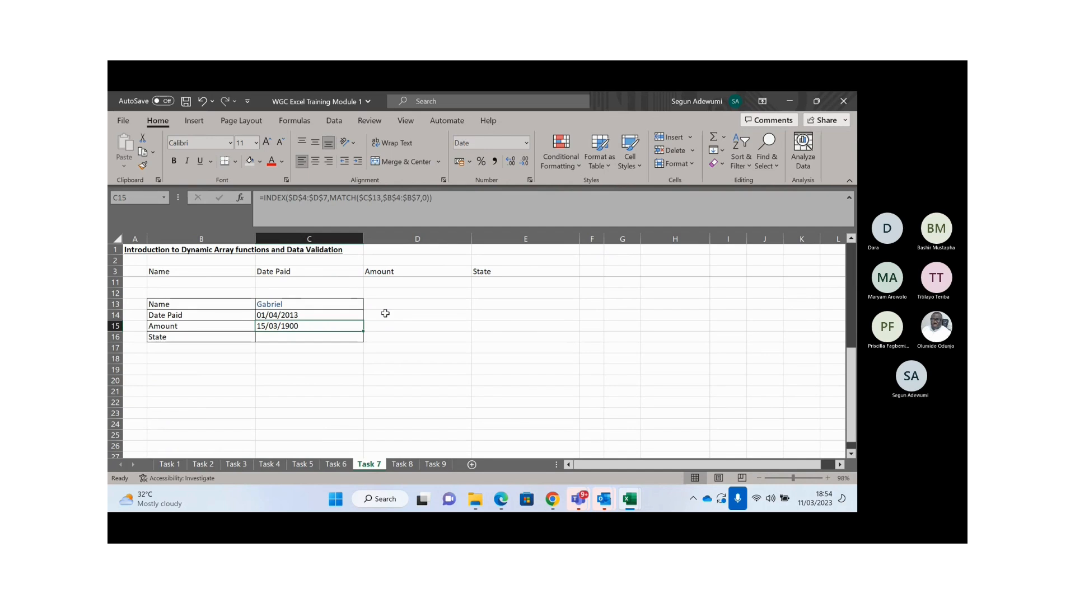
pyautogui.hotkey('ctrl', '1')
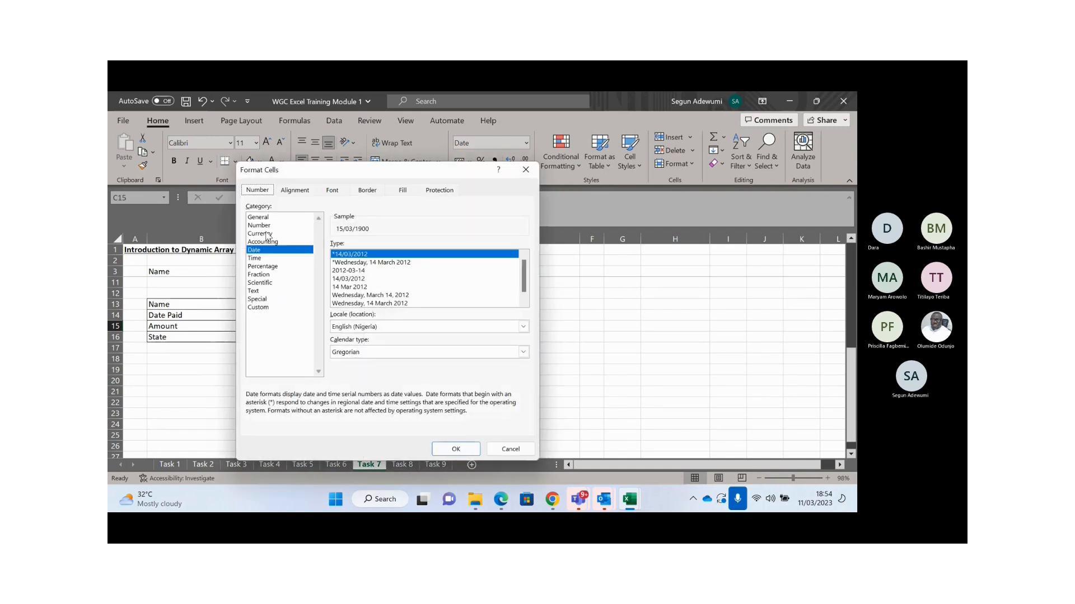
# - Format C15 as Currency with the $ English (Belize) symbol, showing $75.00
pyautogui.click(268, 233)
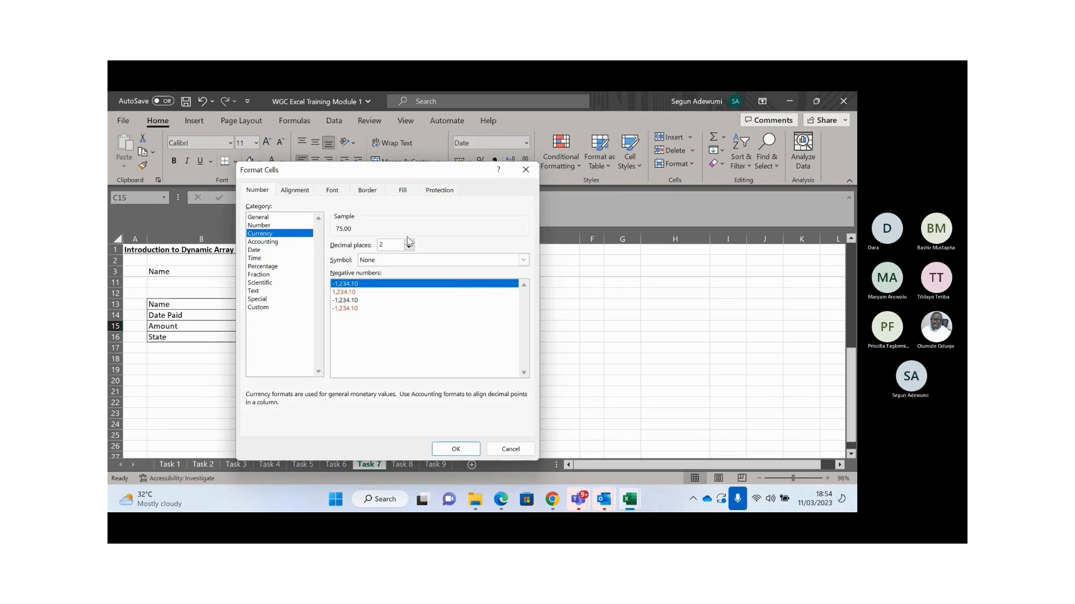
pyautogui.click(523, 261)
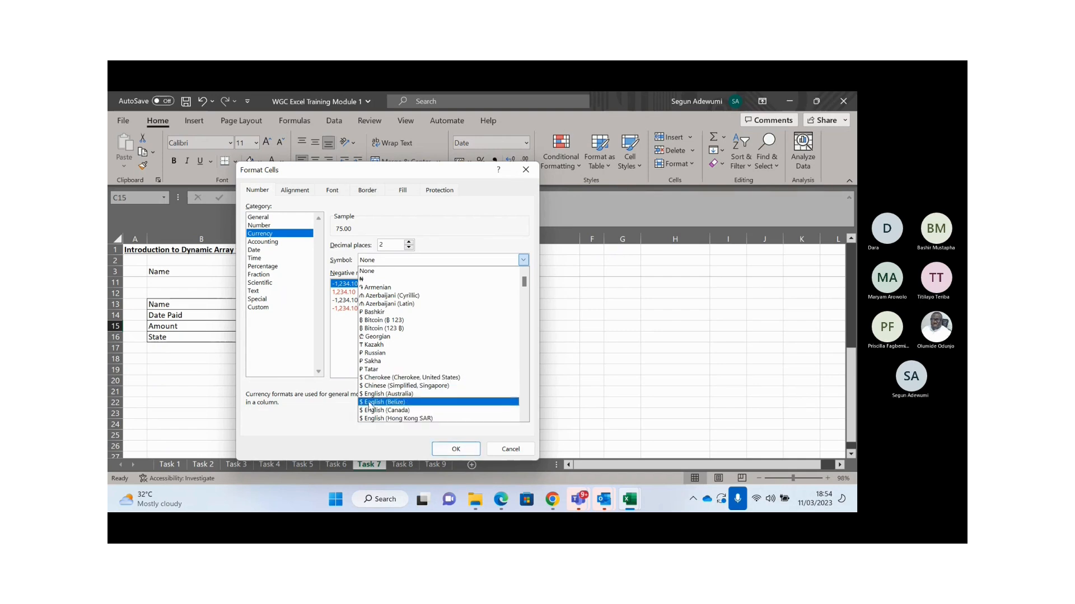
pyautogui.click(370, 402)
pyautogui.click(453, 452)
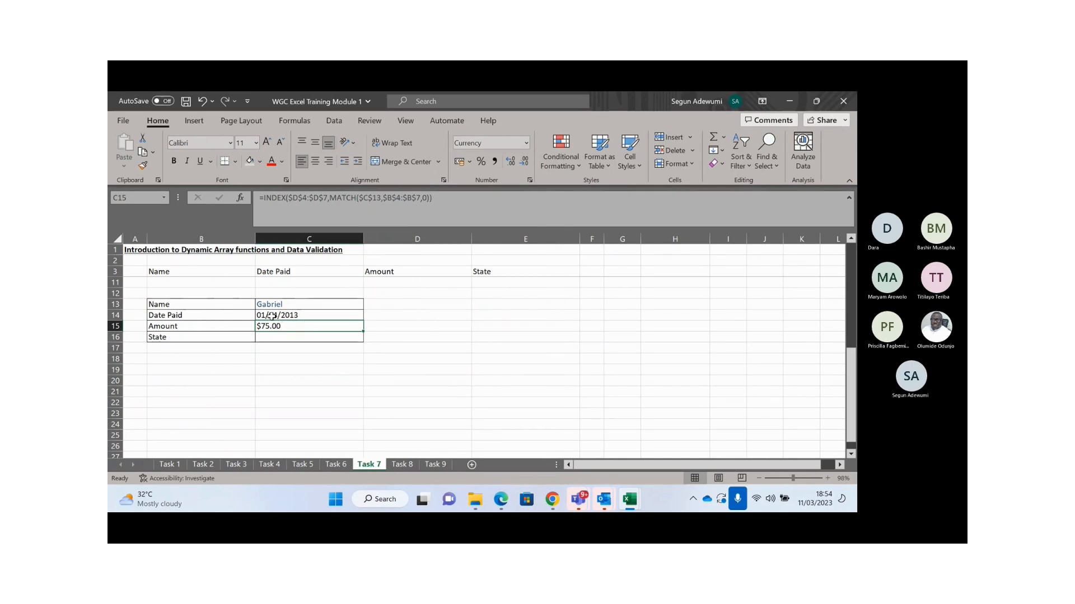
# - Copy the Amount lookup formula from C15 into the State cell C16
pyautogui.press('Up')
pyautogui.press('Up')
pyautogui.press('Up')
pyautogui.press('Up')
pyautogui.press('Up')
pyautogui.press('Up')
pyautogui.press('Up')
pyautogui.press('Up')
pyautogui.press('Up')
pyautogui.press('Up')
pyautogui.press('Up')
pyautogui.press('Up')
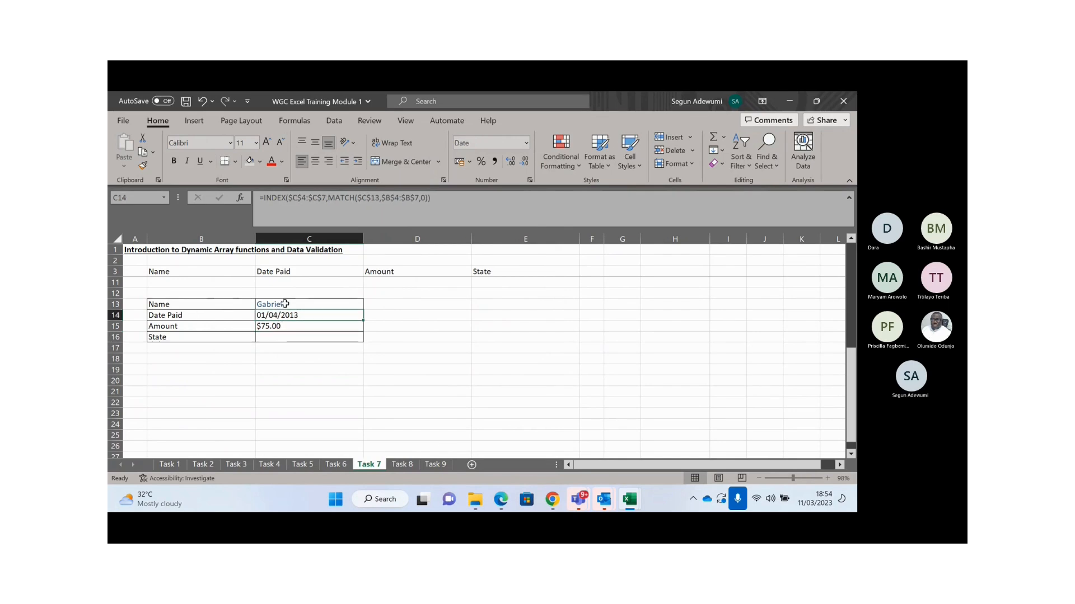
pyautogui.press('Down')
pyautogui.press('Down')
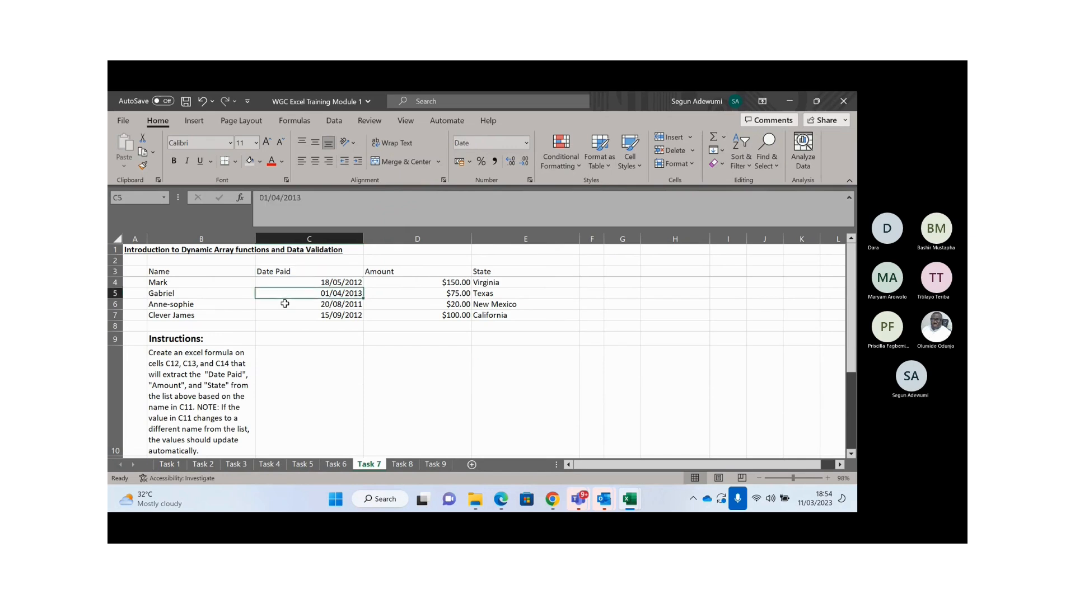
pyautogui.press('Right')
pyautogui.press('Down')
pyautogui.press('Down')
pyautogui.press('Down')
pyautogui.press('Down')
pyautogui.press('Down')
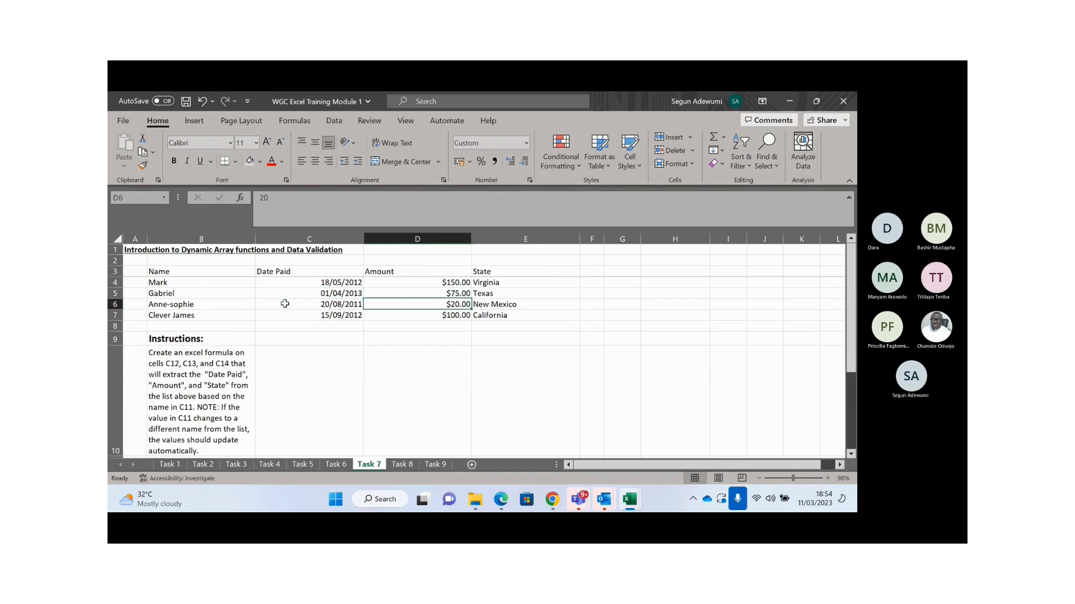
pyautogui.press('Left')
pyautogui.press('Down')
pyautogui.press('Down')
pyautogui.press('Down')
pyautogui.press('Down')
pyautogui.press('Down')
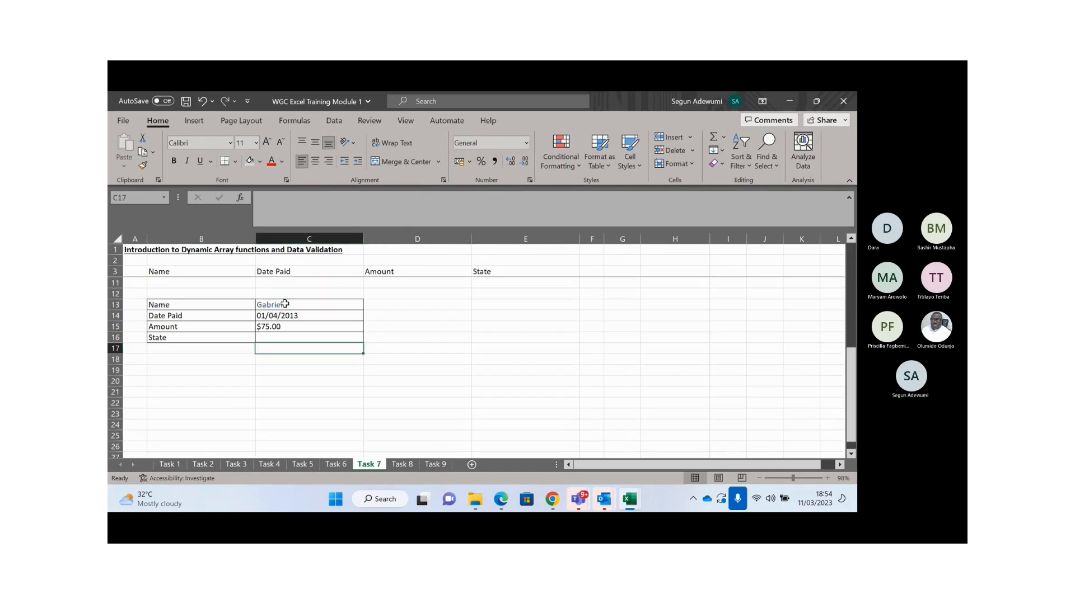
pyautogui.hotkey('ctrl', 'c')
pyautogui.press('Down')
pyautogui.hotkey('ctrl', 'v')
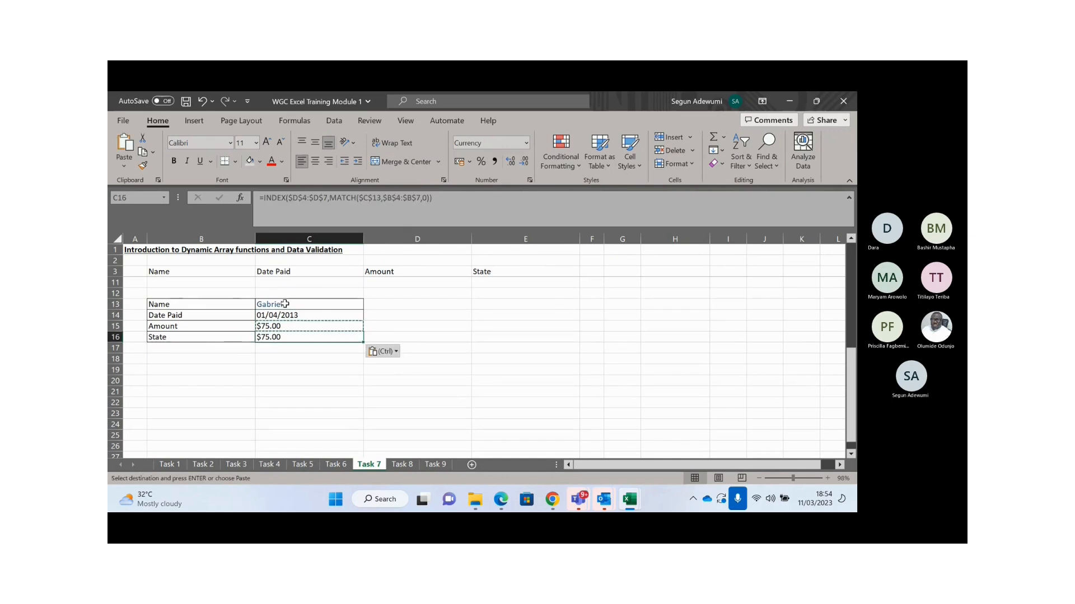
pyautogui.press('Escape')
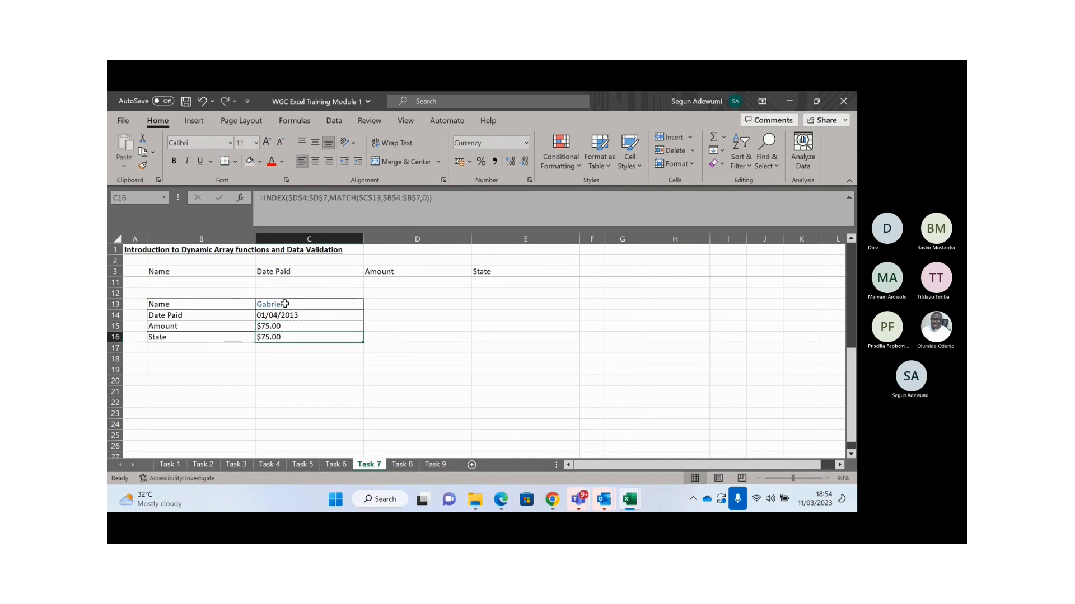
# - Change C16's INDEX range to $E$4:$E$7 so it returns the state, Texas
pyautogui.press('F2')
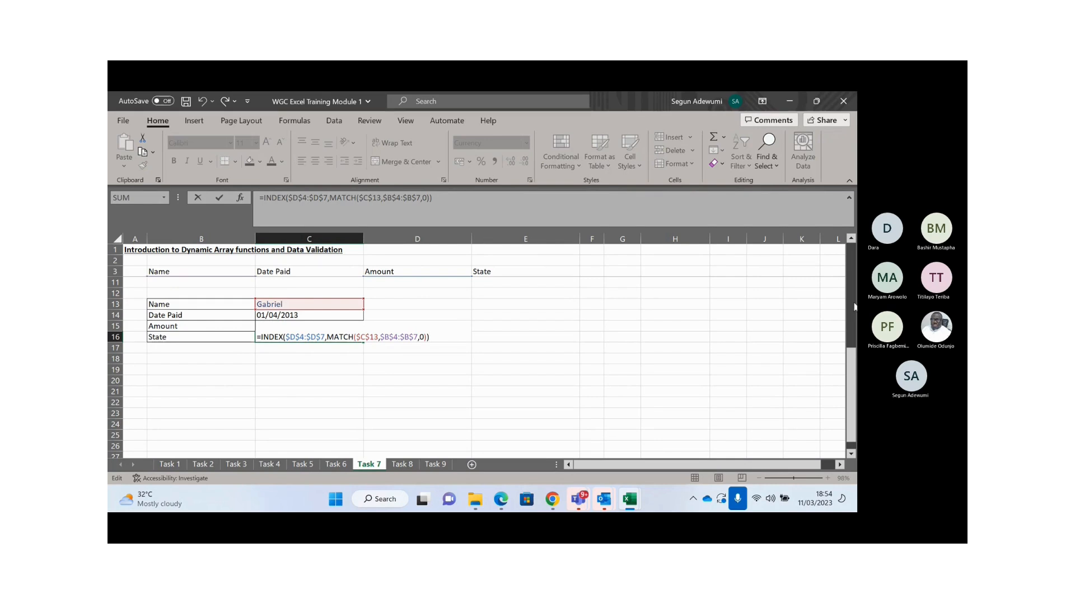
pyautogui.moveTo(853, 384); pyautogui.dragTo(852, 291)
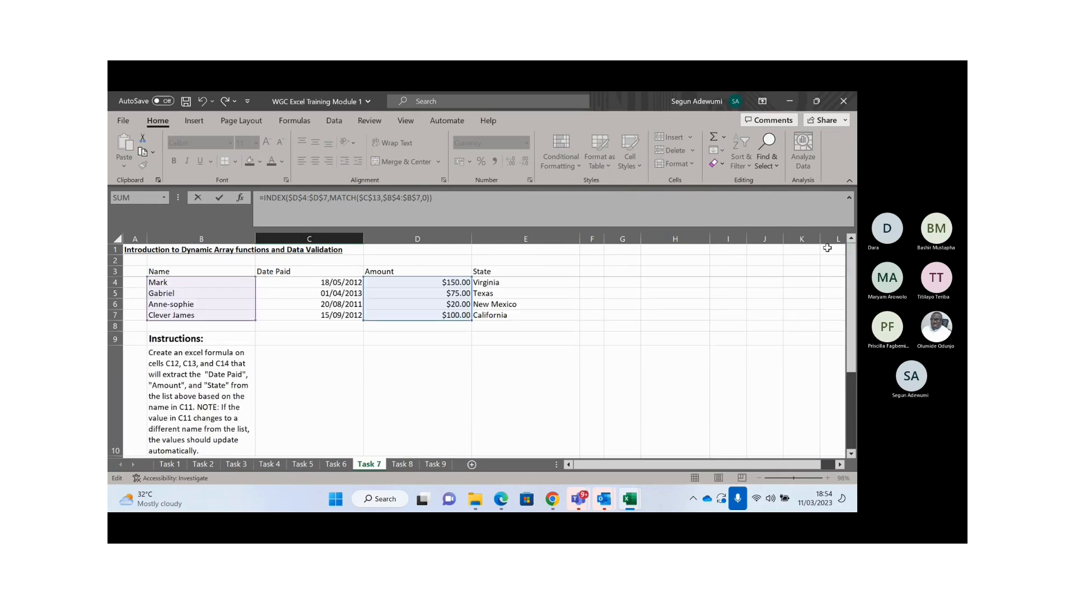
pyautogui.moveTo(427, 319); pyautogui.dragTo(485, 317)
pyautogui.press('Return')
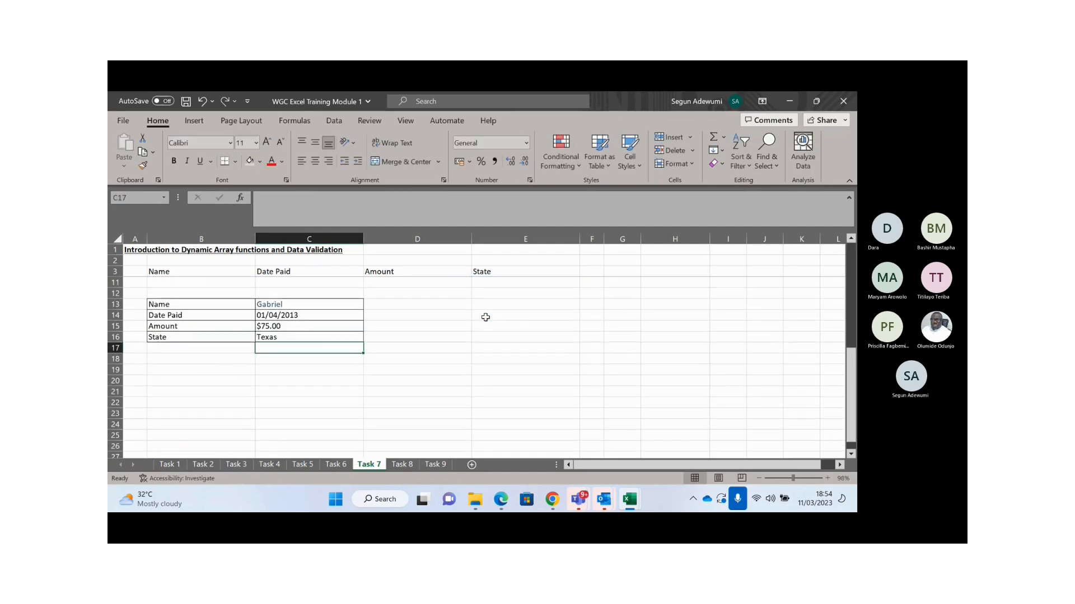
# - Check the lookup results against the source table, then switch to the Teams meeting window
pyautogui.press('Up')
pyautogui.press('Up')
pyautogui.press('Up')
pyautogui.press('Up')
pyautogui.press('Up')
pyautogui.press('Up')
pyautogui.press('Up')
pyautogui.press('Up')
pyautogui.press('Up')
pyautogui.press('Up')
pyautogui.press('Up')
pyautogui.press('Up')
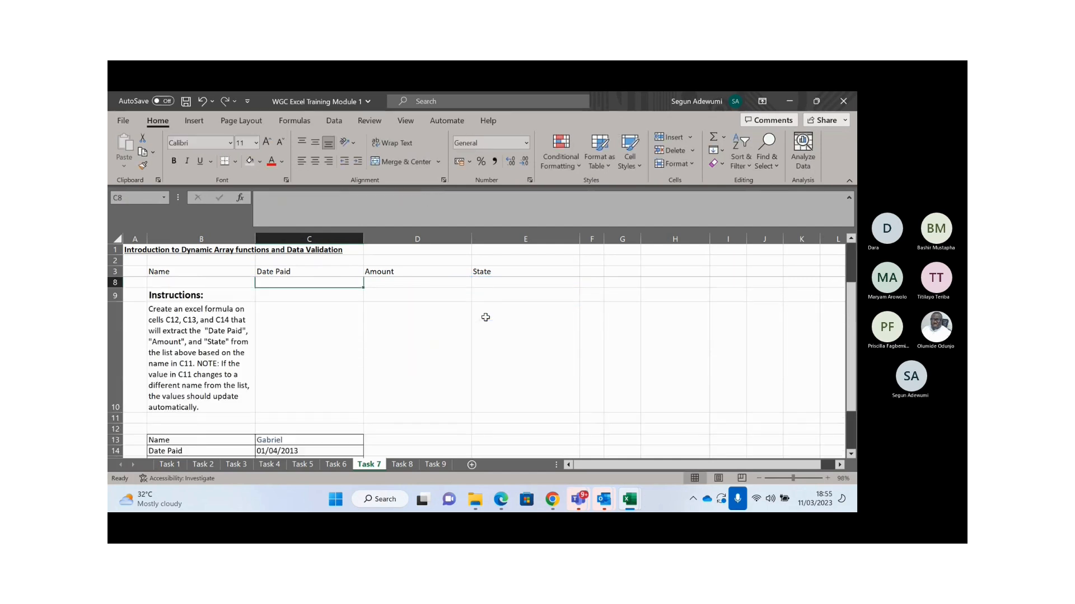
pyautogui.press('Right')
pyautogui.press('Right')
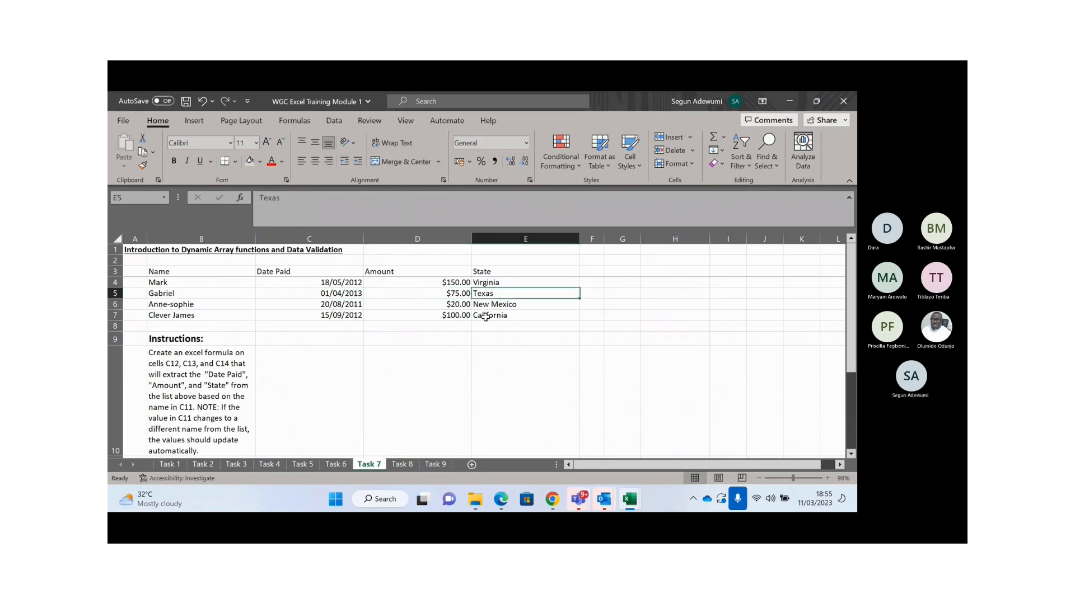
pyautogui.press('Left')
pyautogui.press('Left')
pyautogui.press('Left')
pyautogui.press('Left')
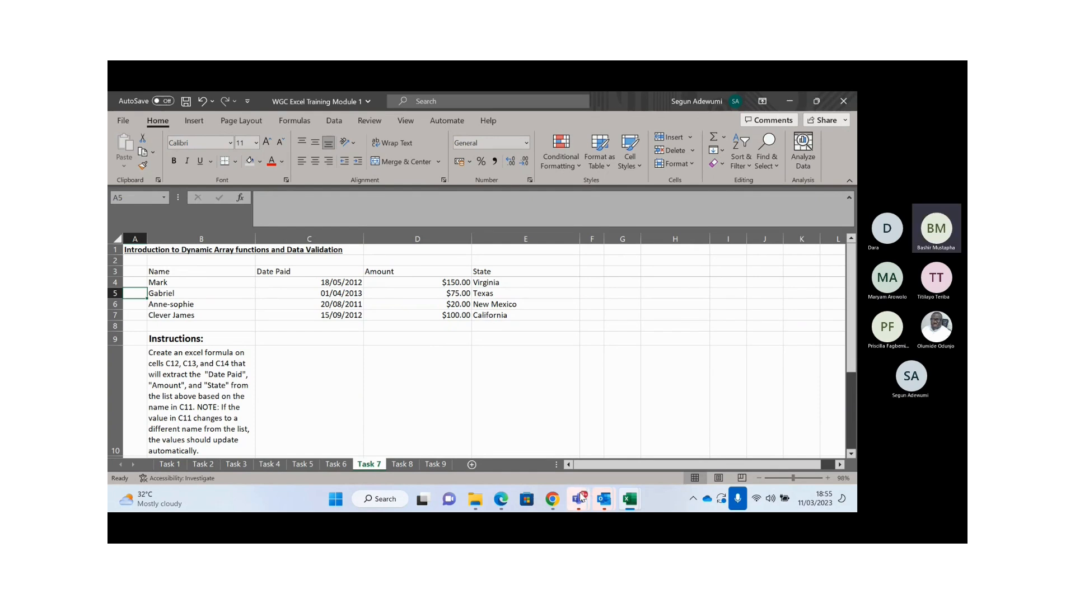
pyautogui.moveTo(581, 498)
pyautogui.click(513, 353)
# - Dismiss the sharing flyout and minimise the Teams meeting to get back to the worksheet
pyautogui.click(500, 399)
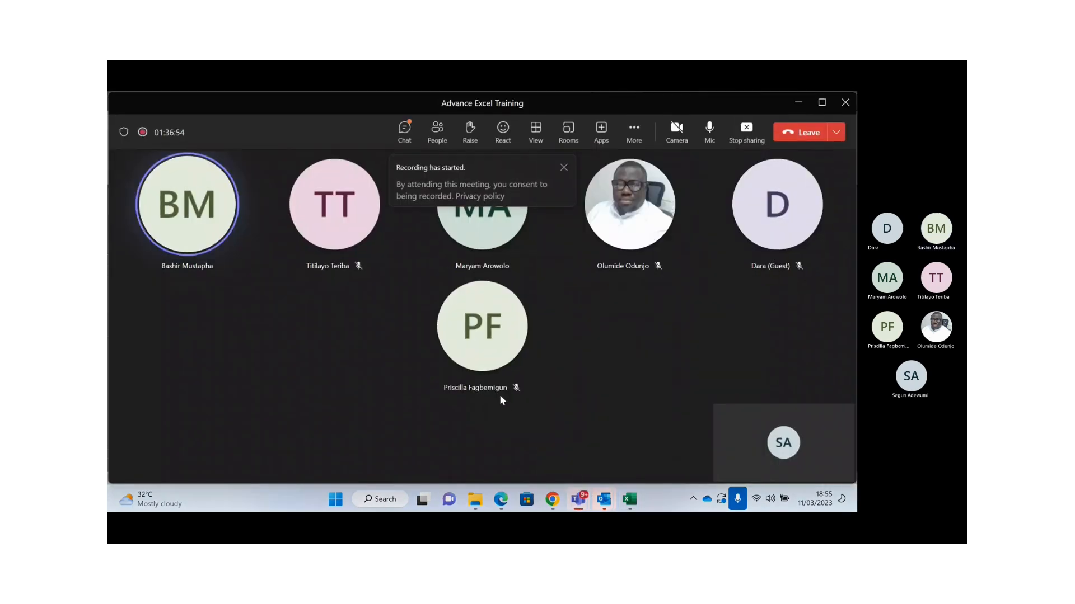
pyautogui.click(797, 104)
pyautogui.click(315, 367)
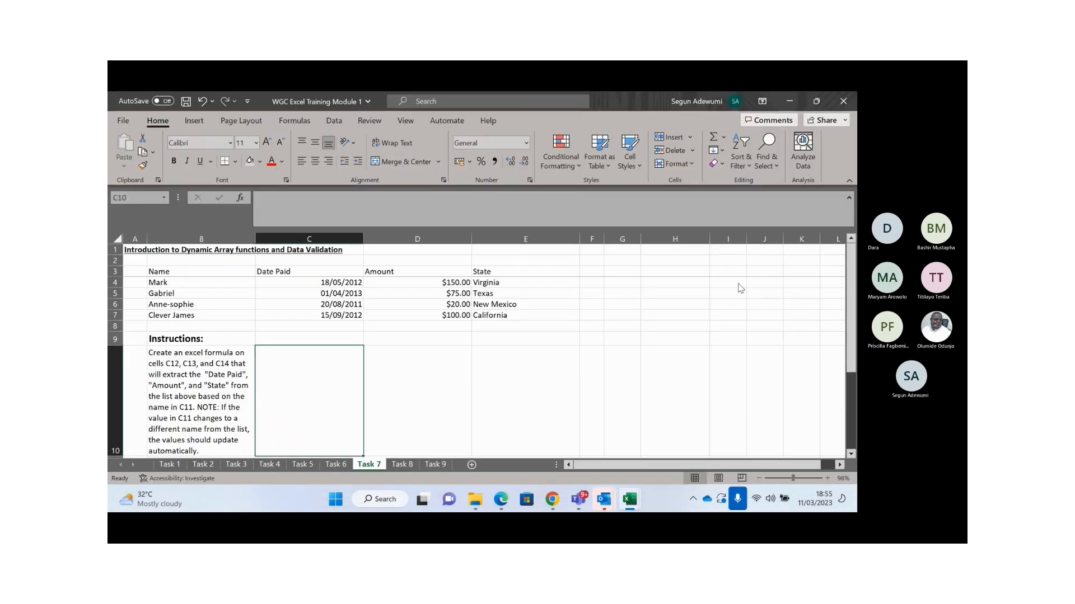
# - Return to the Excel workbook and move to the empty cell E13 beside the lookup block
pyautogui.click(804, 125)
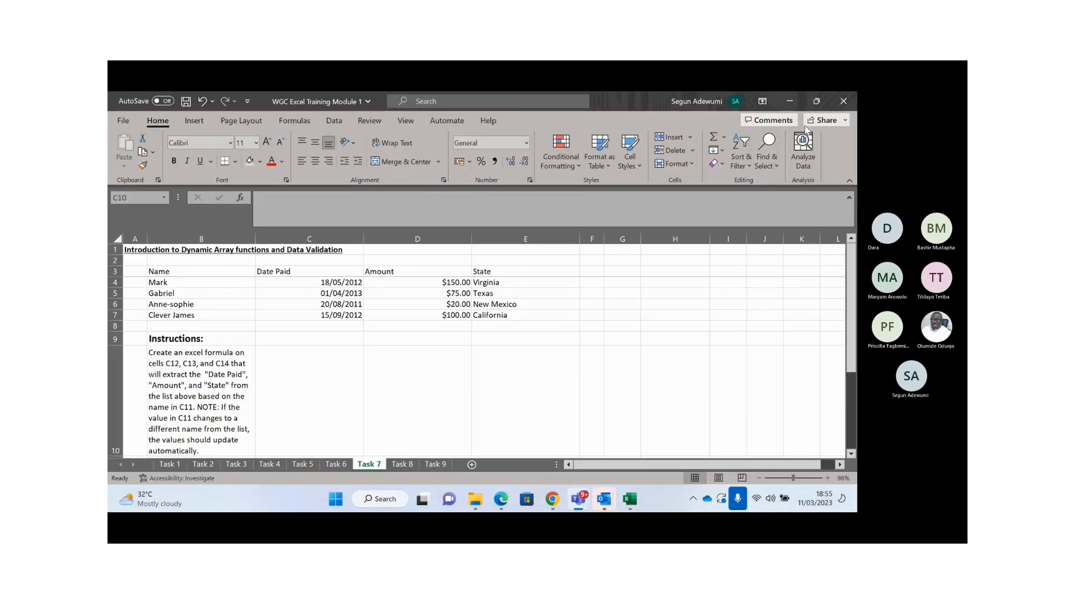
pyautogui.click(306, 396)
pyautogui.press('Down')
pyautogui.press('Down')
pyautogui.press('Down')
pyautogui.press('Down')
pyautogui.press('Down')
pyautogui.press('Down')
pyautogui.press('Right')
pyautogui.press('Up')
pyautogui.press('Up')
pyautogui.press('Up')
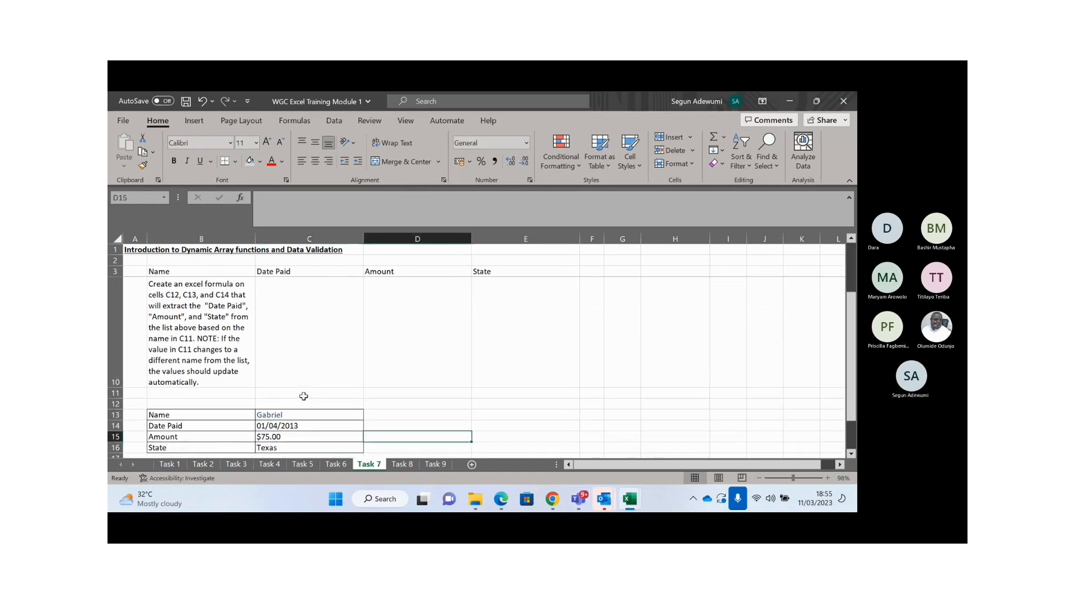
pyautogui.press('Right')
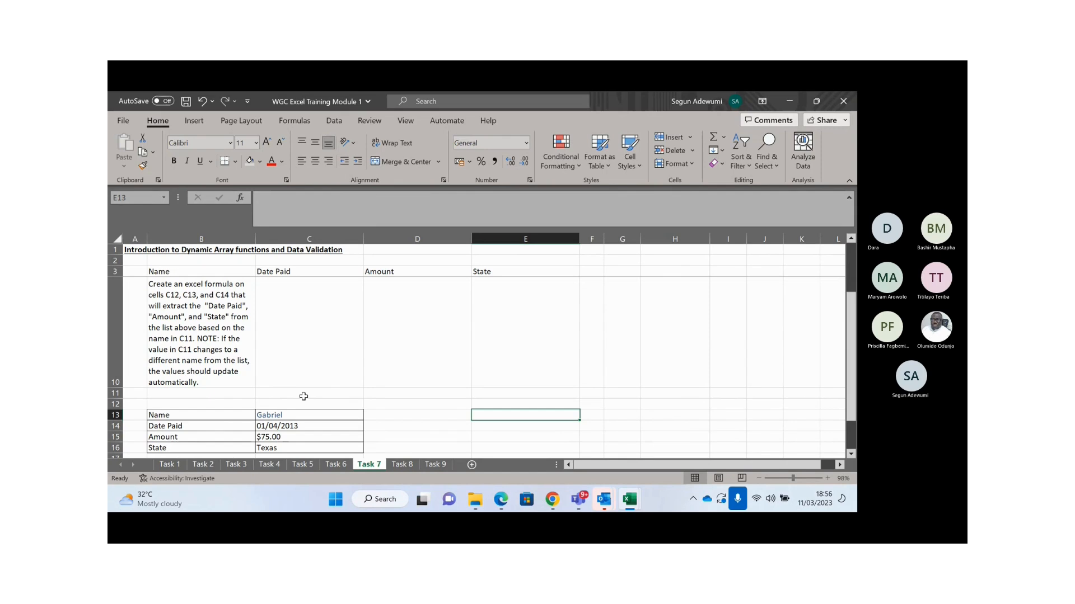
# - Finish the headings Lookup in E13 and Vlookup in E14, fixing a typo
pyautogui.write('o')
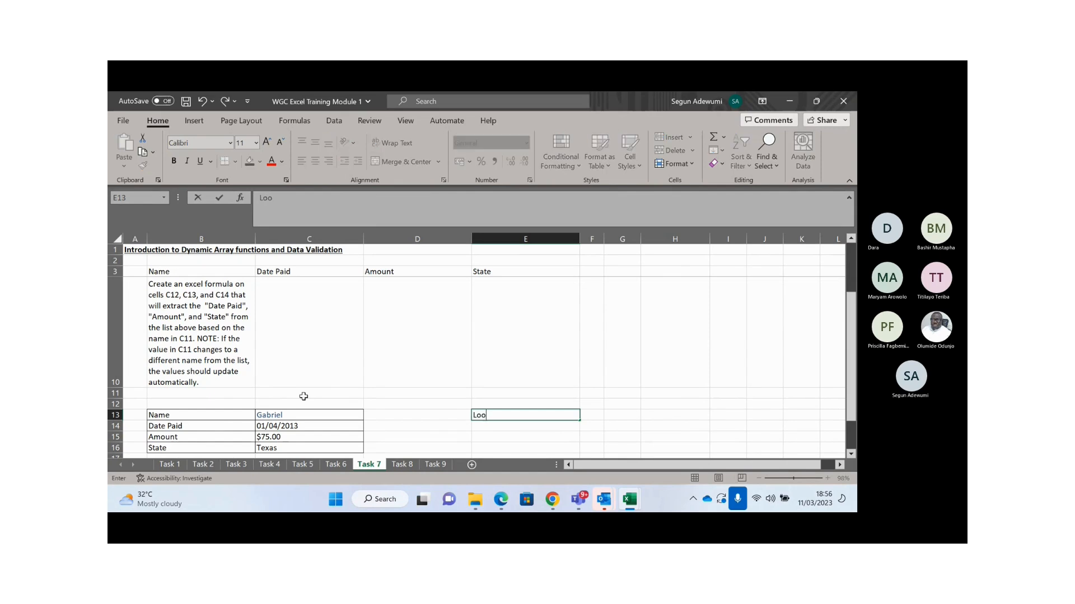
pyautogui.write('kup')
pyautogui.press('Return')
pyautogui.write('V')
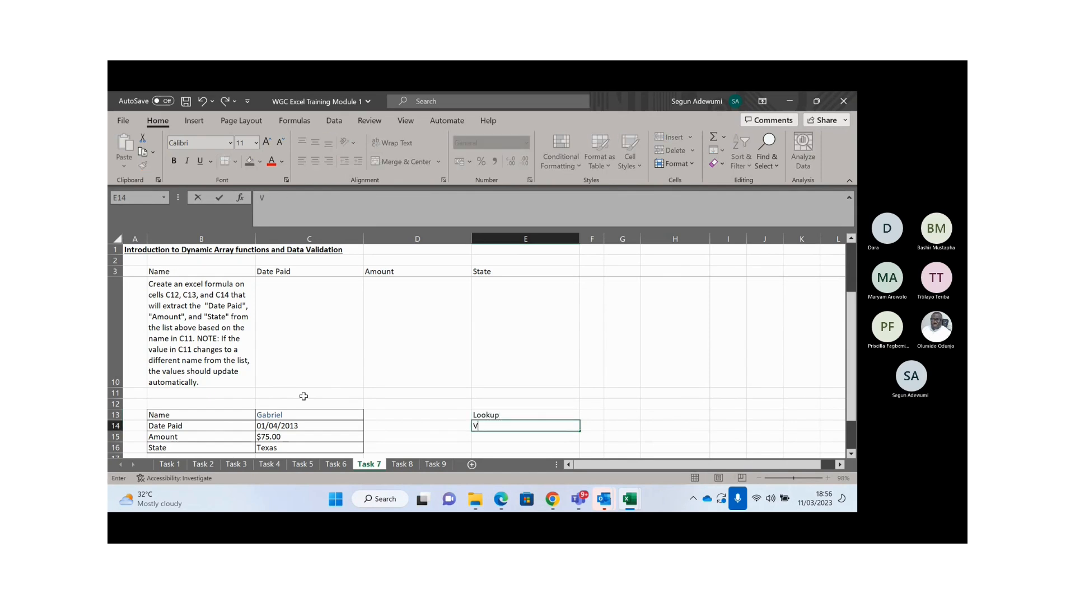
pyautogui.write('looikup')
pyautogui.press('BackSpace')
pyautogui.press('BackSpace')
pyautogui.press('BackSpace')
pyautogui.press('BackSpace')
pyautogui.write('kup')
pyautogui.press('Return')
# - Enter Hlookup, Index/Match, SumIf and SumIFS in E15:E18, then reselect the lookup block
pyautogui.write('H')
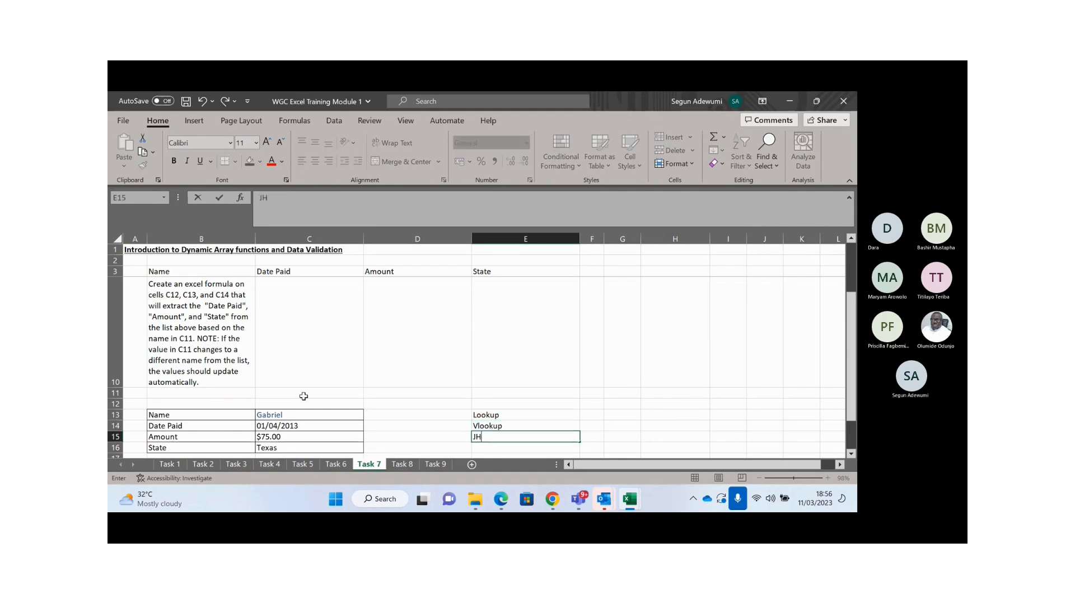
pyautogui.press('BackSpace')
pyautogui.write('Hlookup')
pyautogui.press('Return')
pyautogui.write('Index')
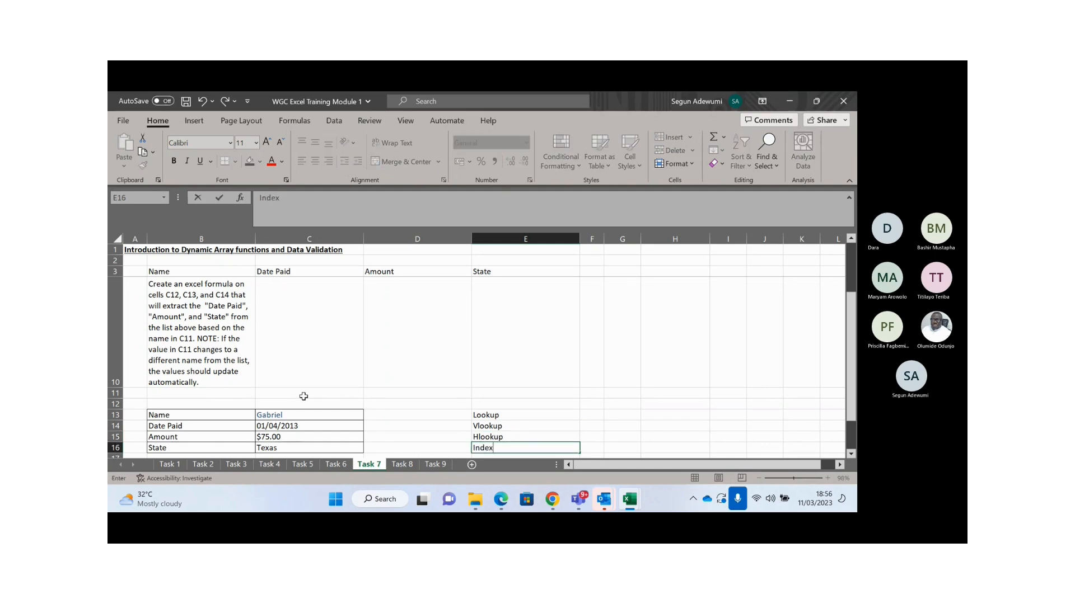
pyautogui.write('/Match')
pyautogui.press('Return')
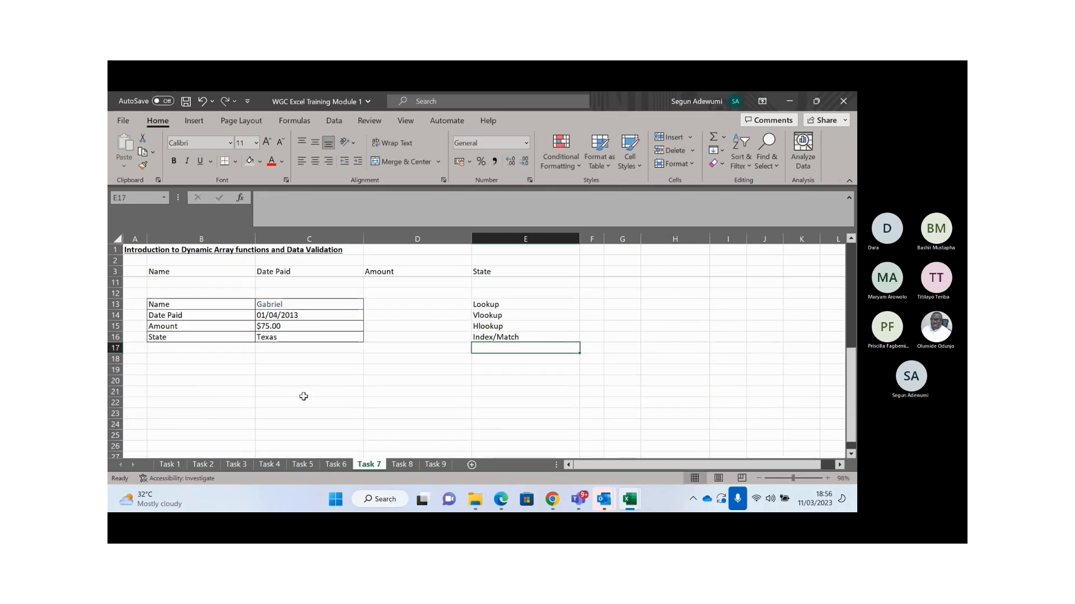
pyautogui.write('SumIf')
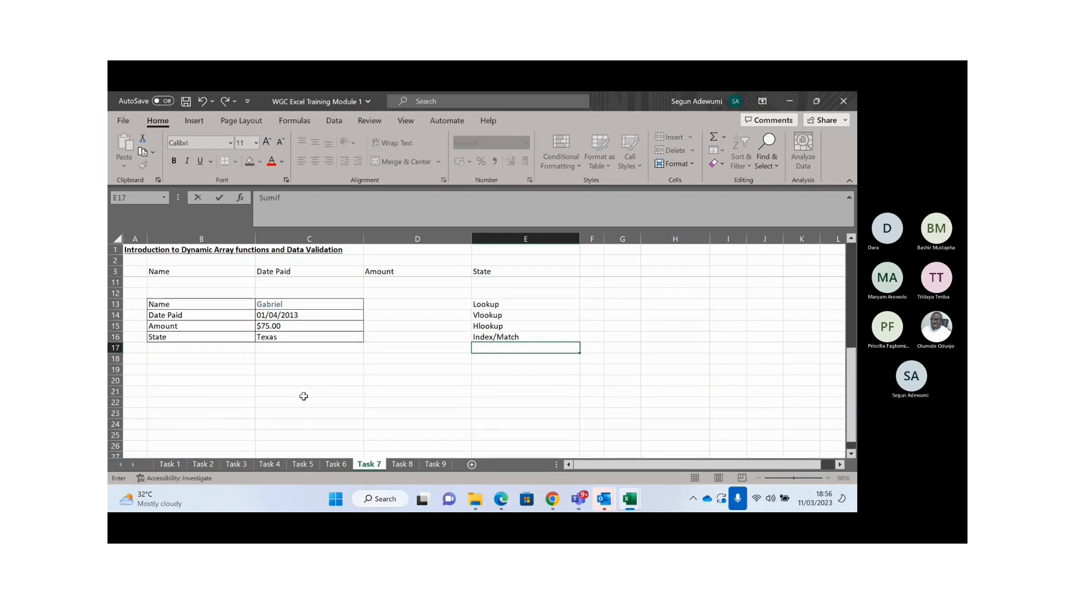
pyautogui.press('Return')
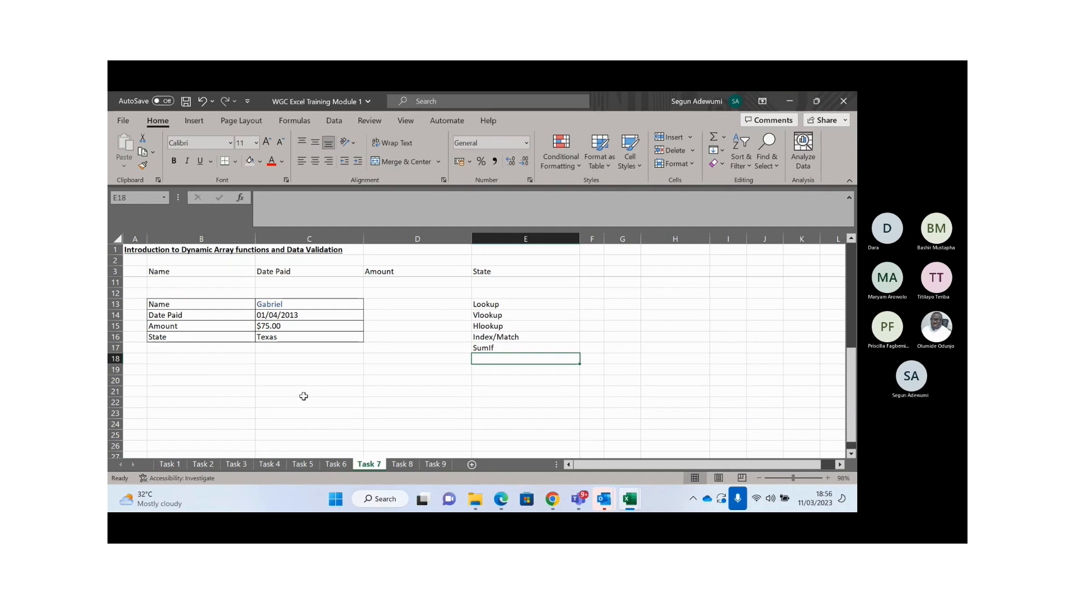
pyautogui.write('SumIFS')
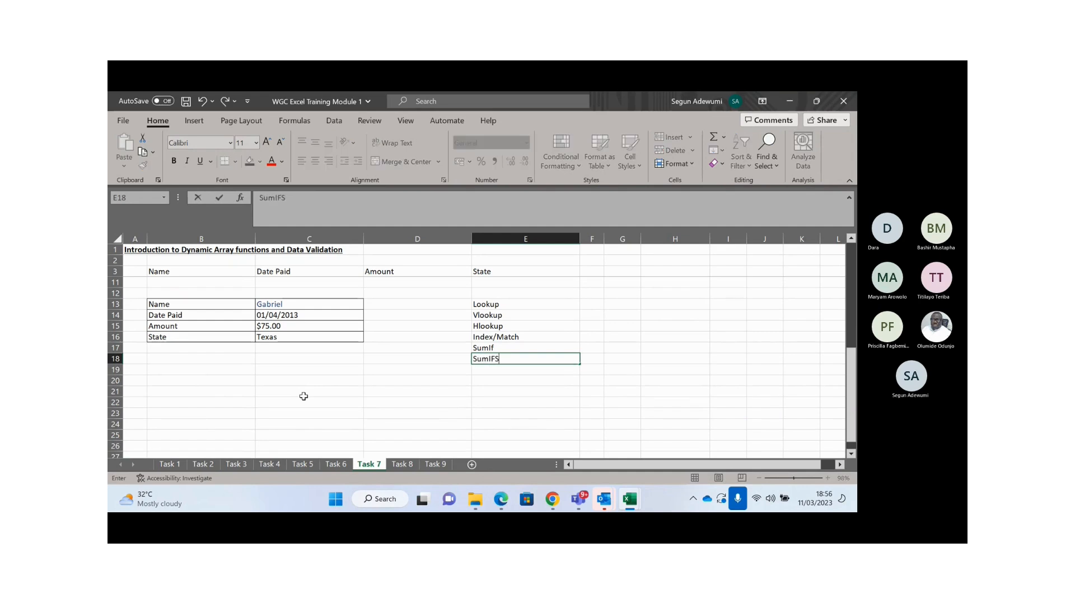
pyautogui.press('Return')
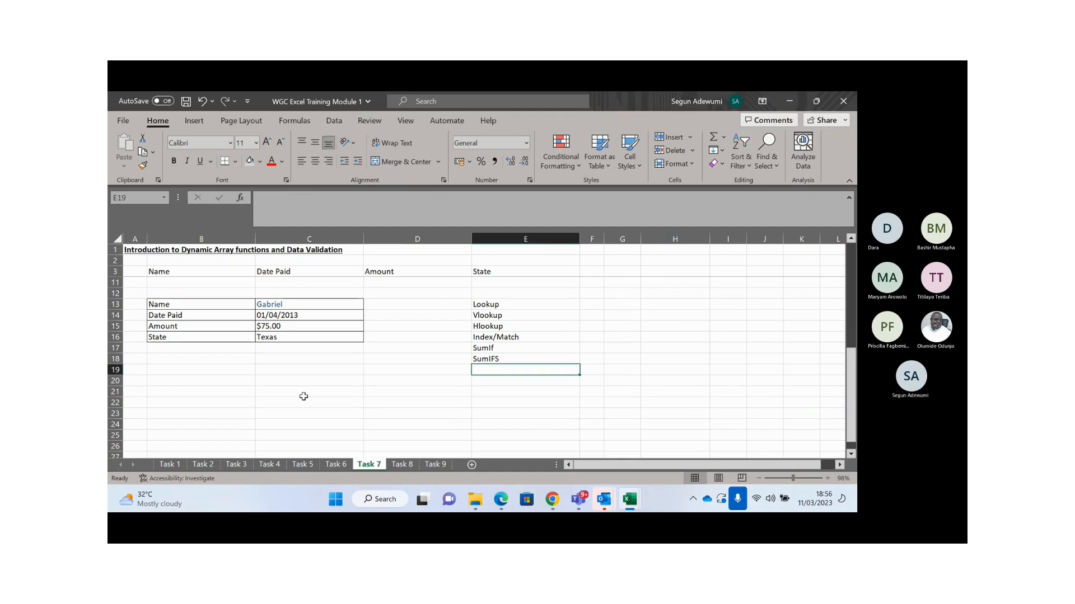
pyautogui.click(278, 308)
pyautogui.press('Up')
pyautogui.press('Up')
# - Select the Name cell C13 and open its Data Validation settings
pyautogui.press('Up')
pyautogui.press('Up')
pyautogui.press('Up')
pyautogui.press('Up')
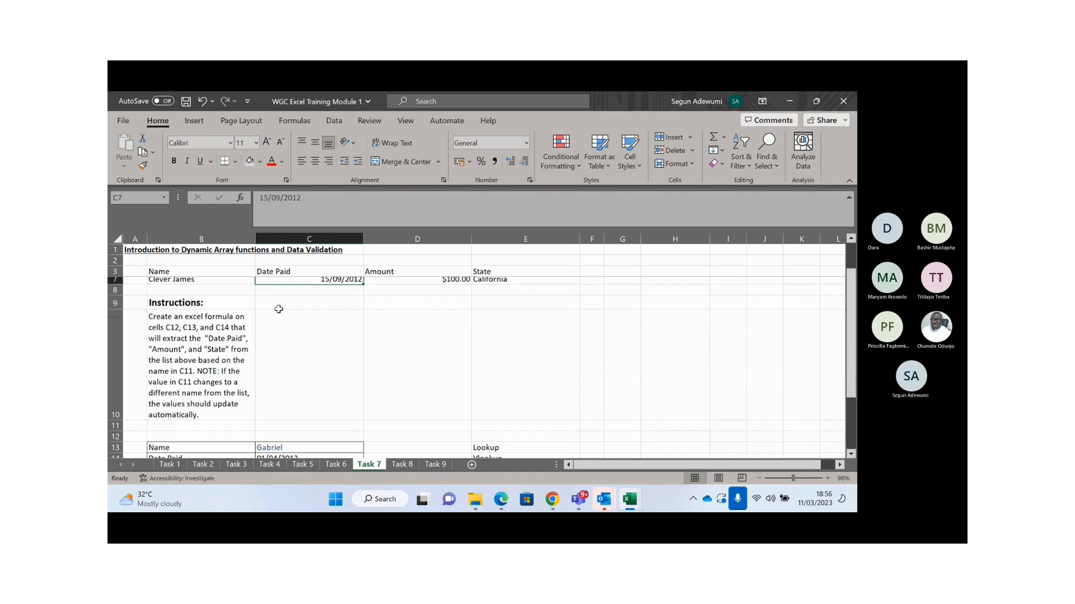
pyautogui.press('Down')
pyautogui.press('Down')
pyautogui.press('Down')
pyautogui.press('Down')
pyautogui.press('Down')
pyautogui.press('Down')
pyautogui.press('Down')
pyautogui.press('Down')
pyautogui.press('Down')
pyautogui.press('Up')
pyautogui.press('Up')
pyautogui.press('Up')
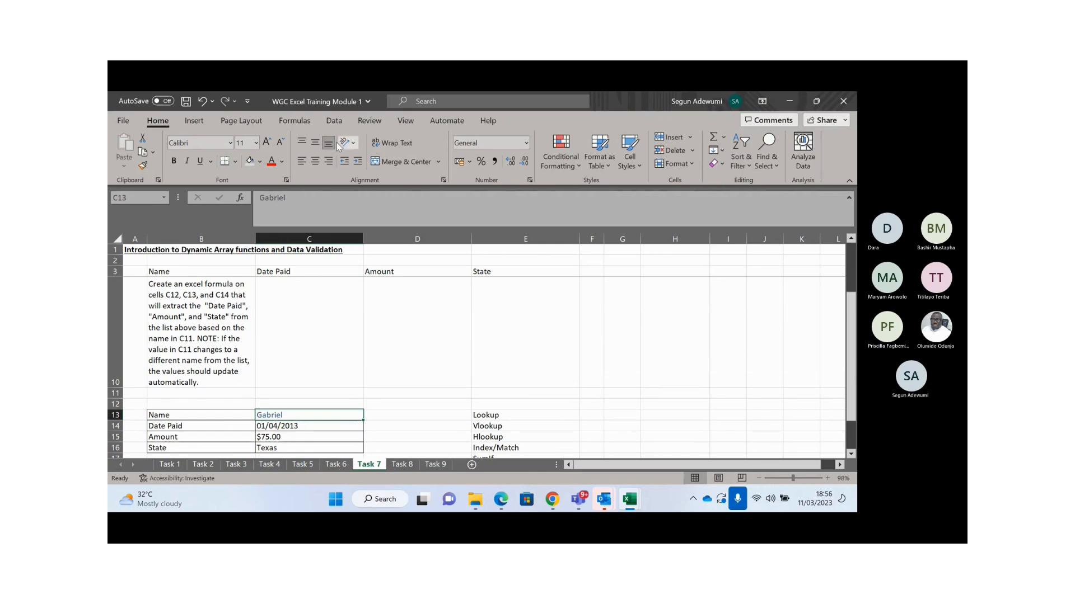
pyautogui.click(333, 124)
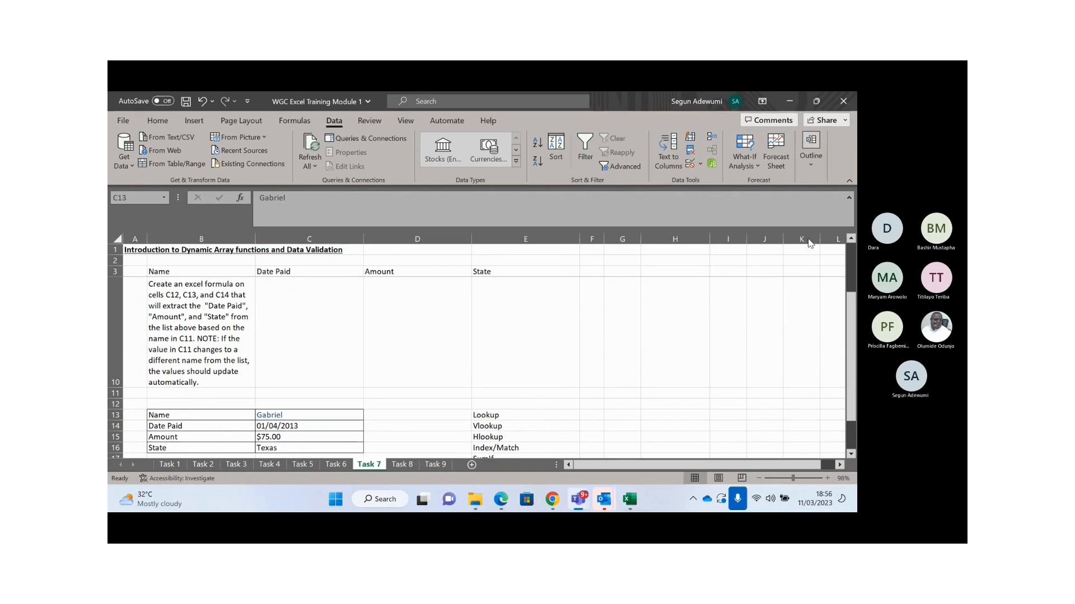
pyautogui.click(700, 166)
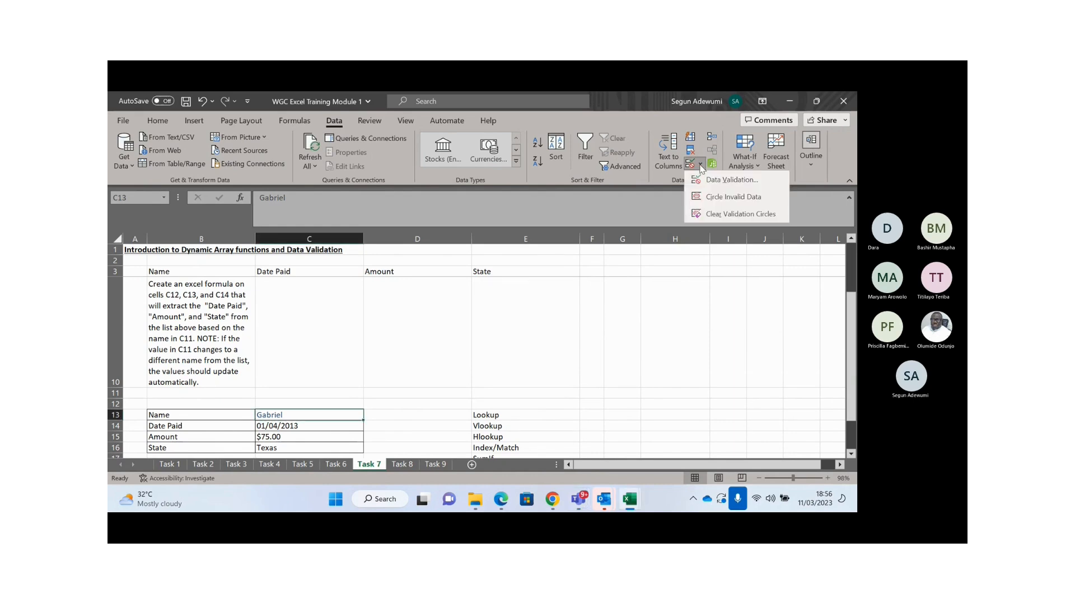
pyautogui.click(727, 180)
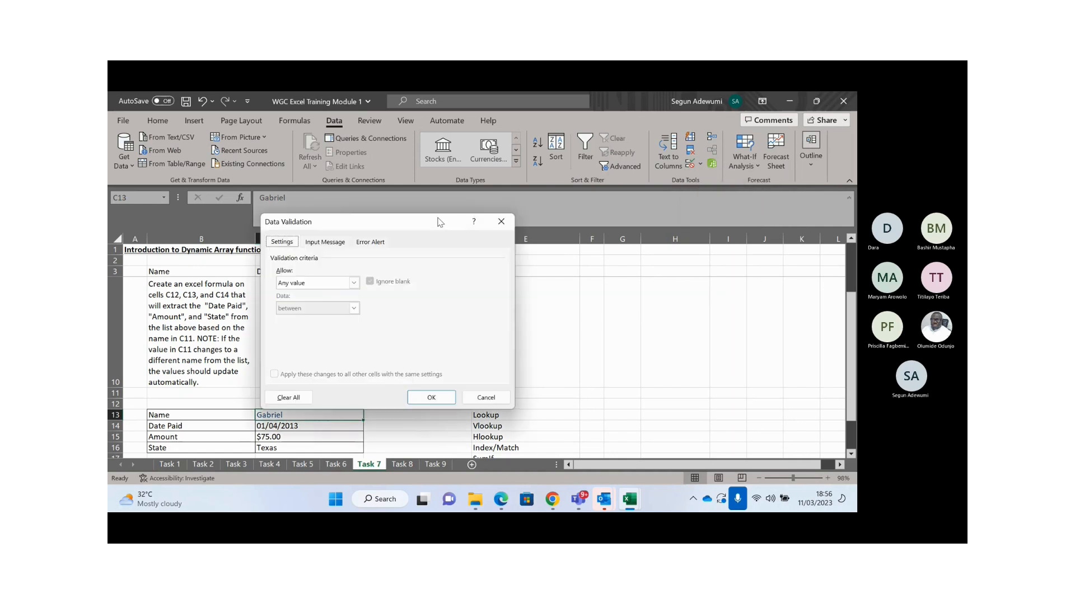
pyautogui.press('Escape')
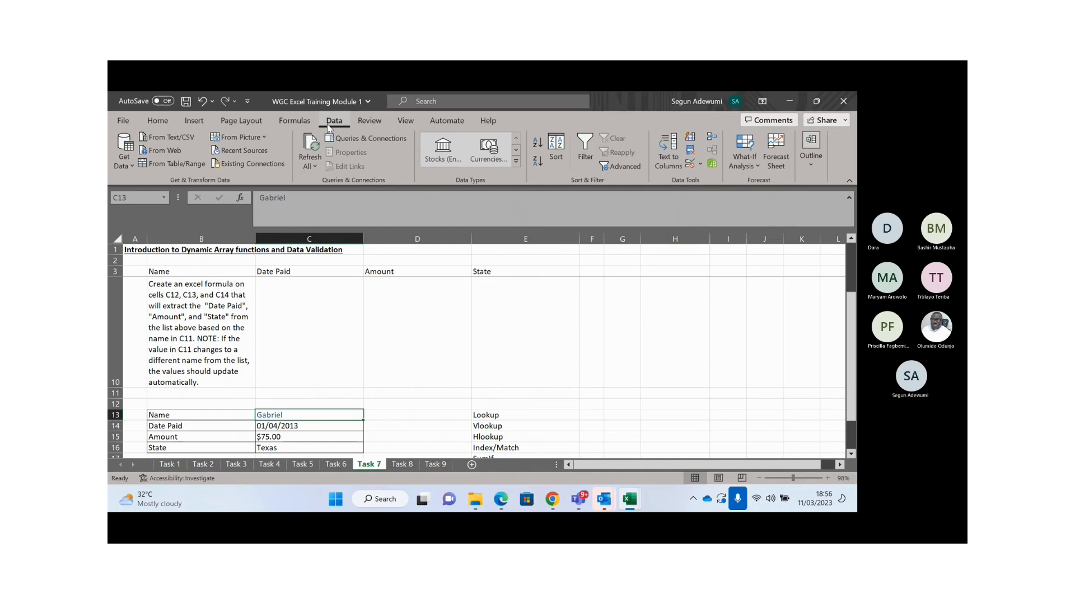
pyautogui.click(700, 166)
pyautogui.click(714, 180)
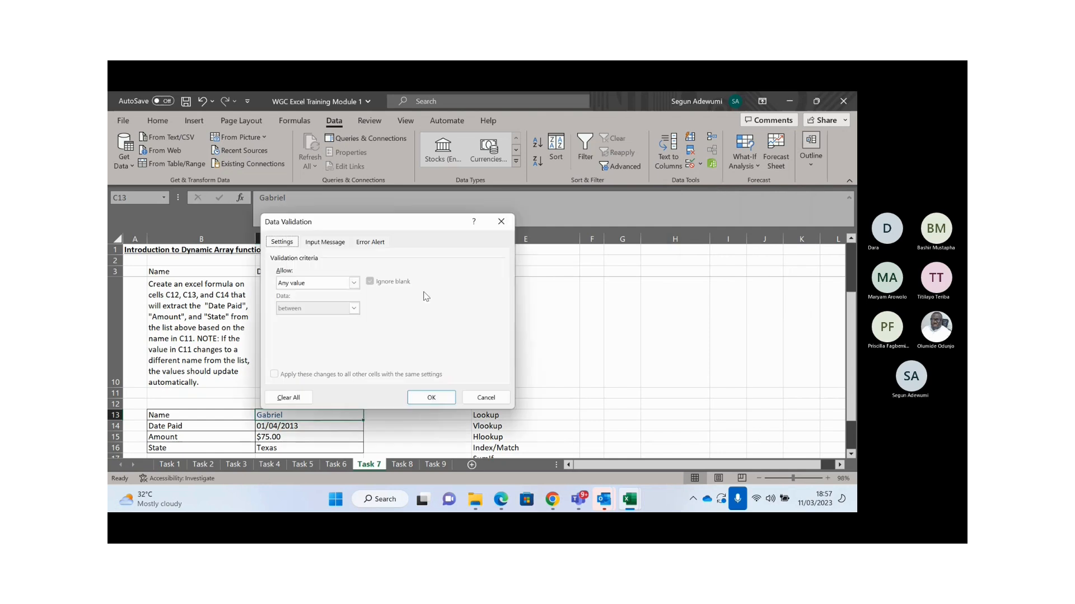
# - Set C13's validation to a List with source $B$4:$B$7 and confirm it
pyautogui.moveTo(411, 224); pyautogui.dragTo(607, 162)
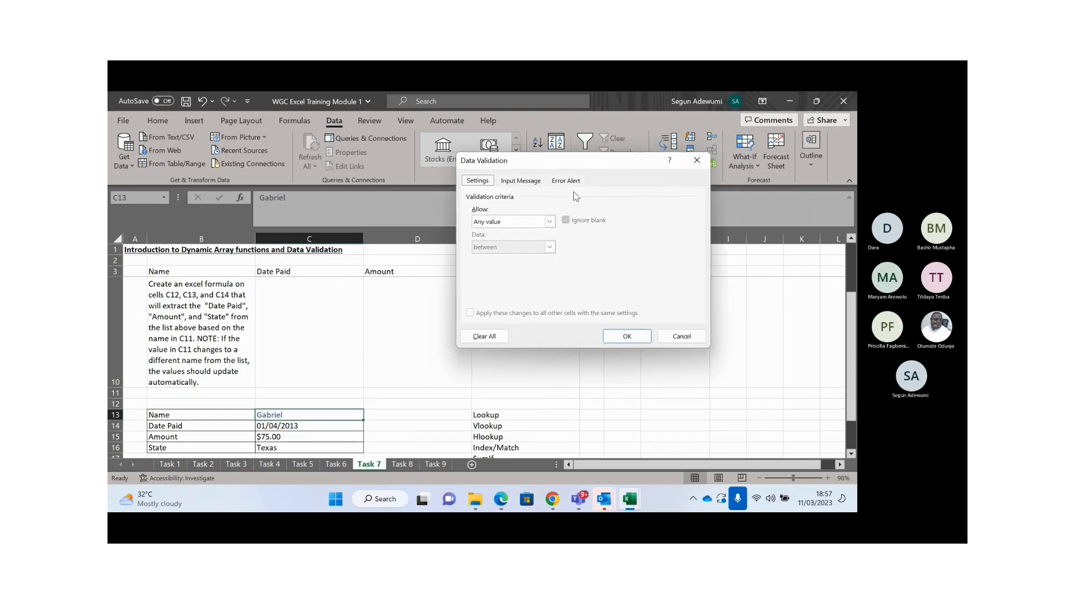
pyautogui.click(549, 223)
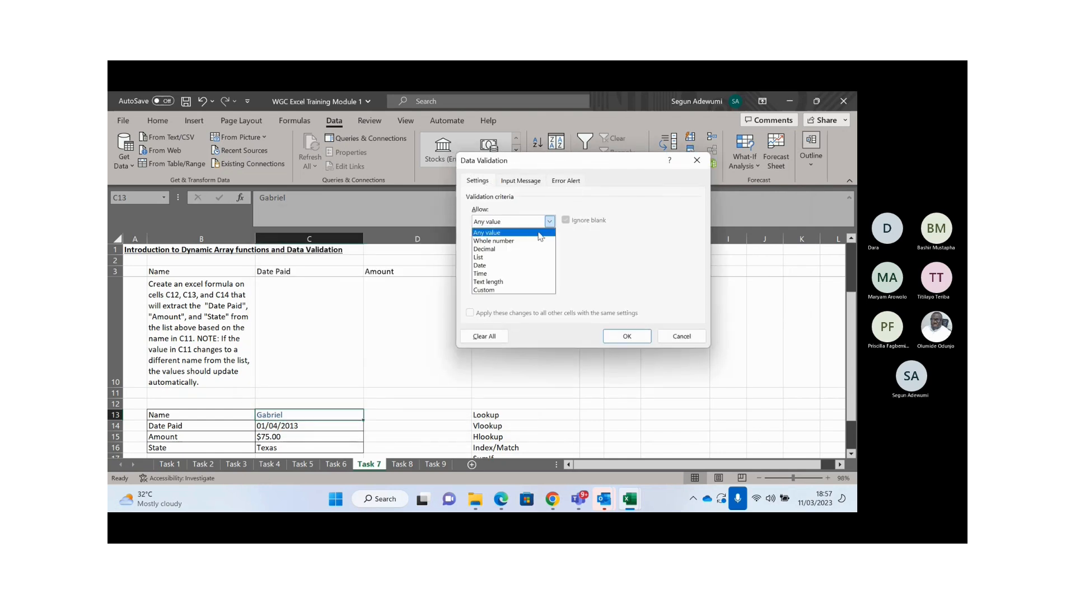
pyautogui.click(492, 258)
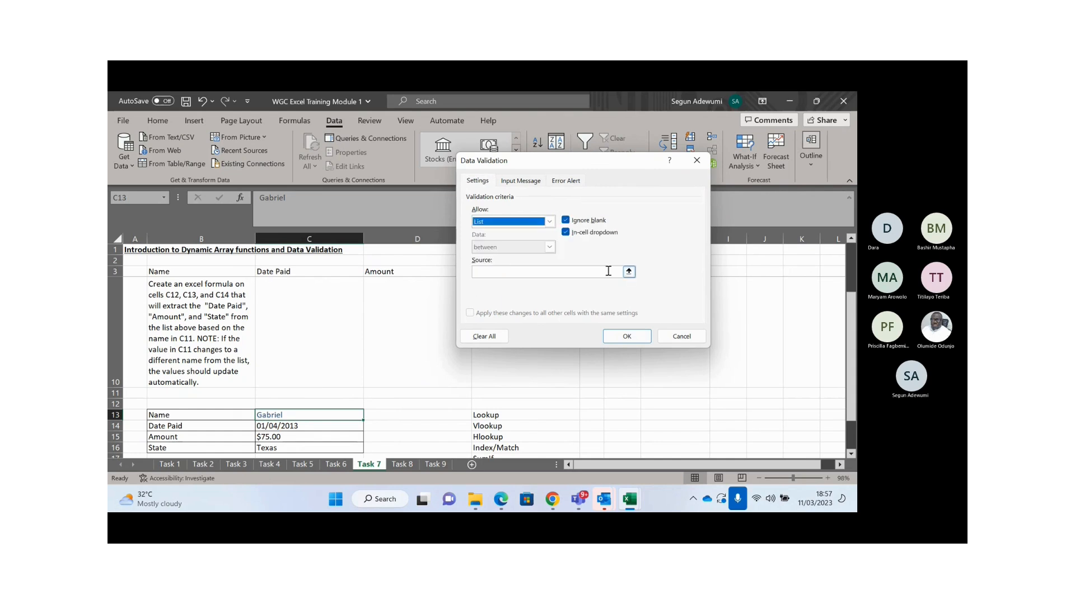
pyautogui.click(629, 272)
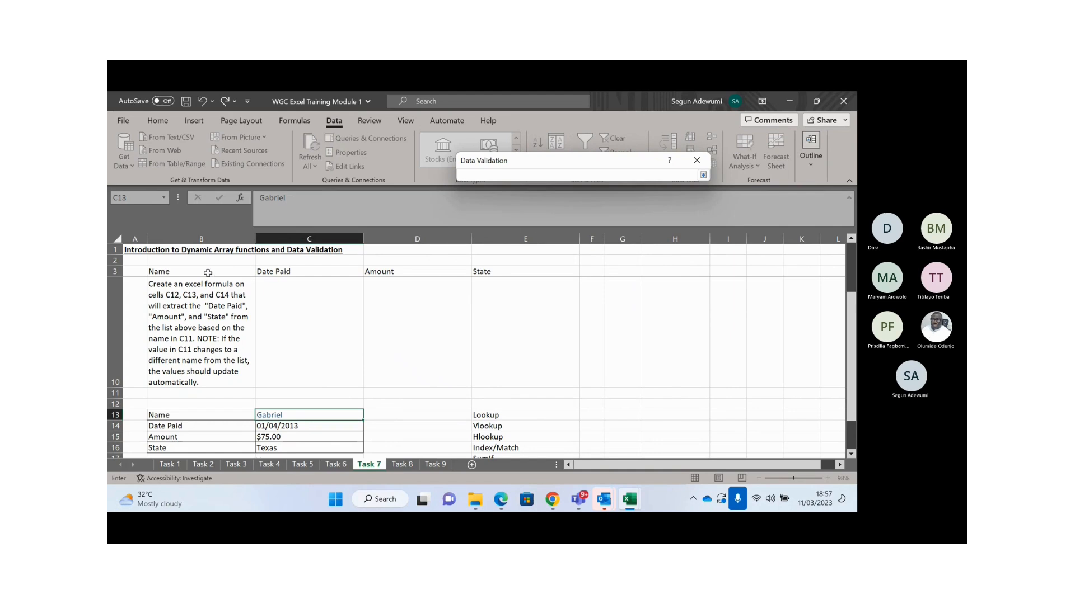
pyautogui.click(208, 272)
pyautogui.press('Up')
pyautogui.press('Up')
pyautogui.press('Down')
pyautogui.press('Down')
pyautogui.press('Down')
pyautogui.hotkey('shift', 'Down')
pyautogui.hotkey('shift', 'Down')
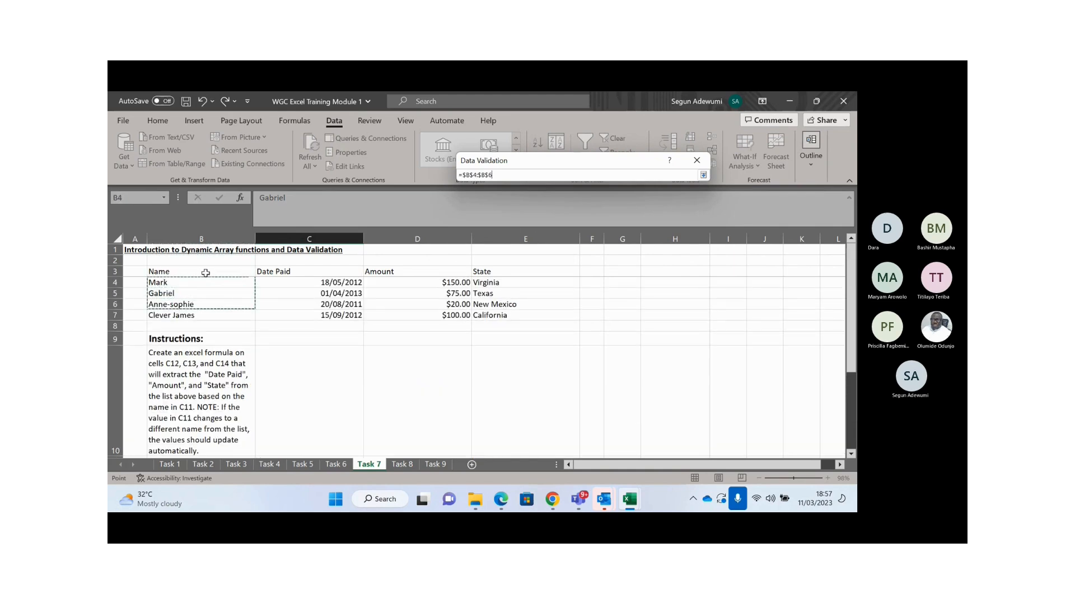
pyautogui.hotkey('shift', 'Down')
pyautogui.press('Return')
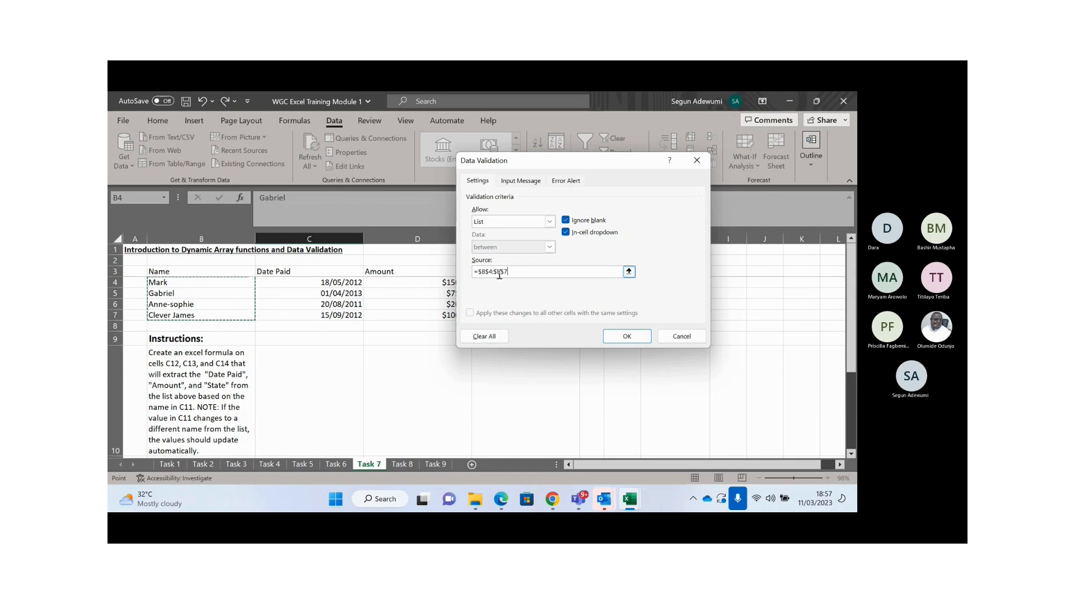
pyautogui.click(627, 338)
# - Pick Mark from C13's name dropdown and compare the results with the source table
pyautogui.click(314, 389)
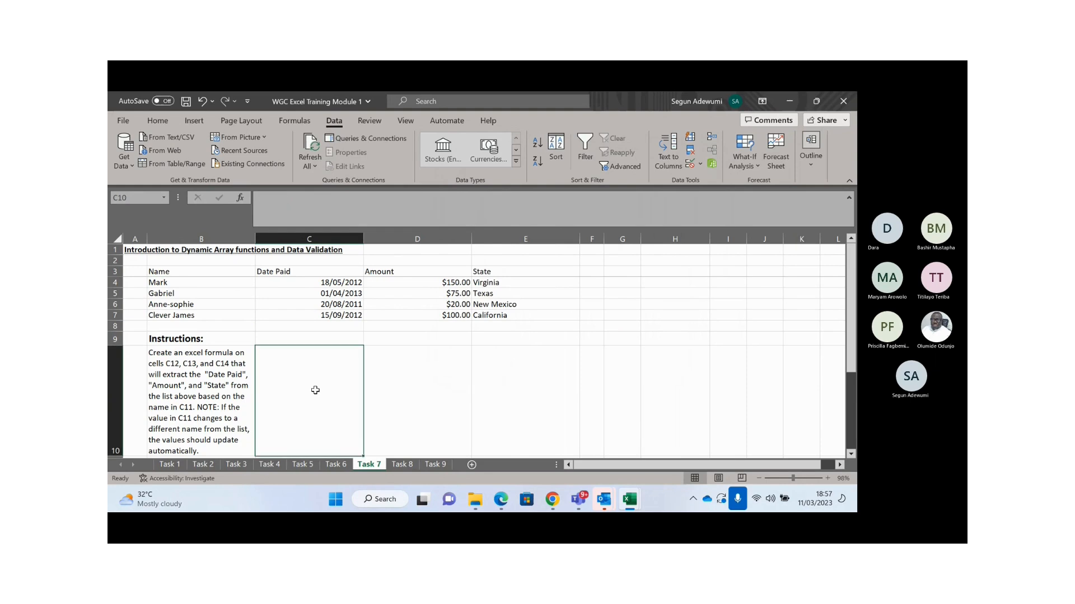
pyautogui.press('Down')
pyautogui.press('Down')
pyautogui.scroll(-2, 315, 390)
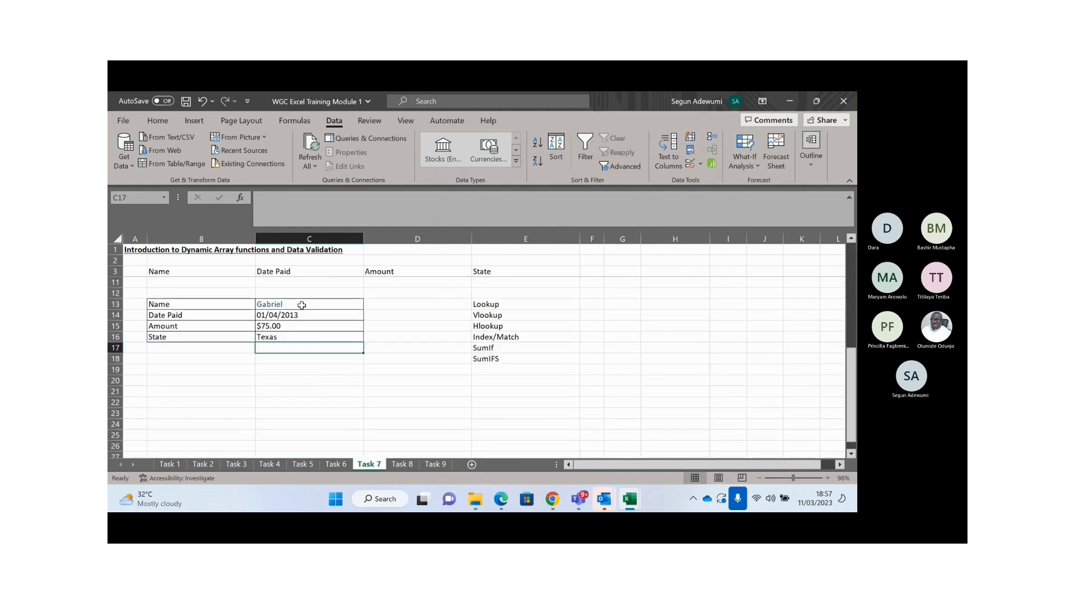
pyautogui.click(350, 302)
pyautogui.click(369, 304)
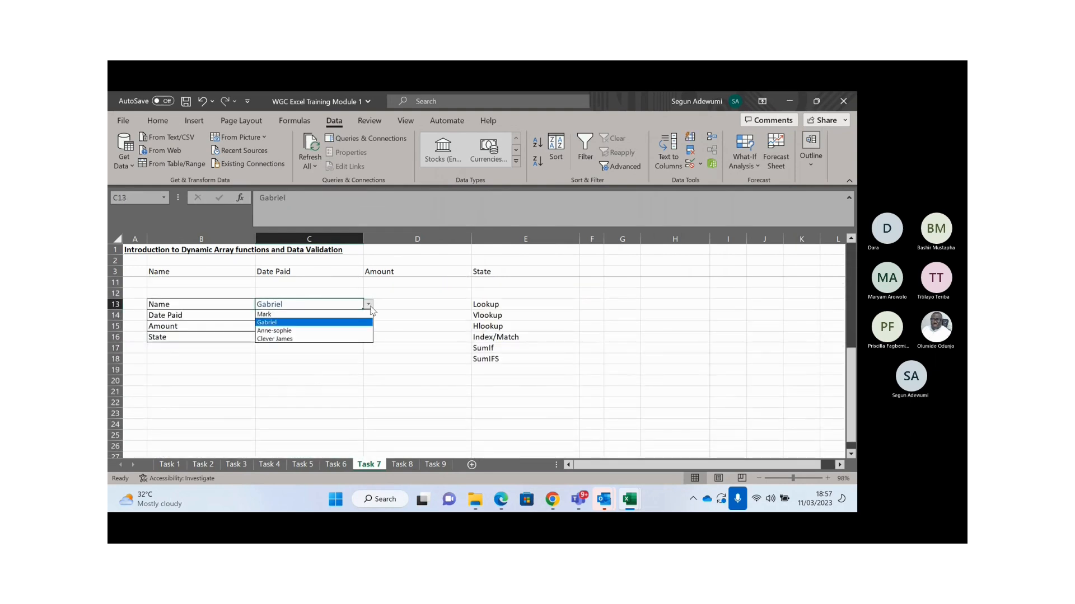
pyautogui.click(281, 314)
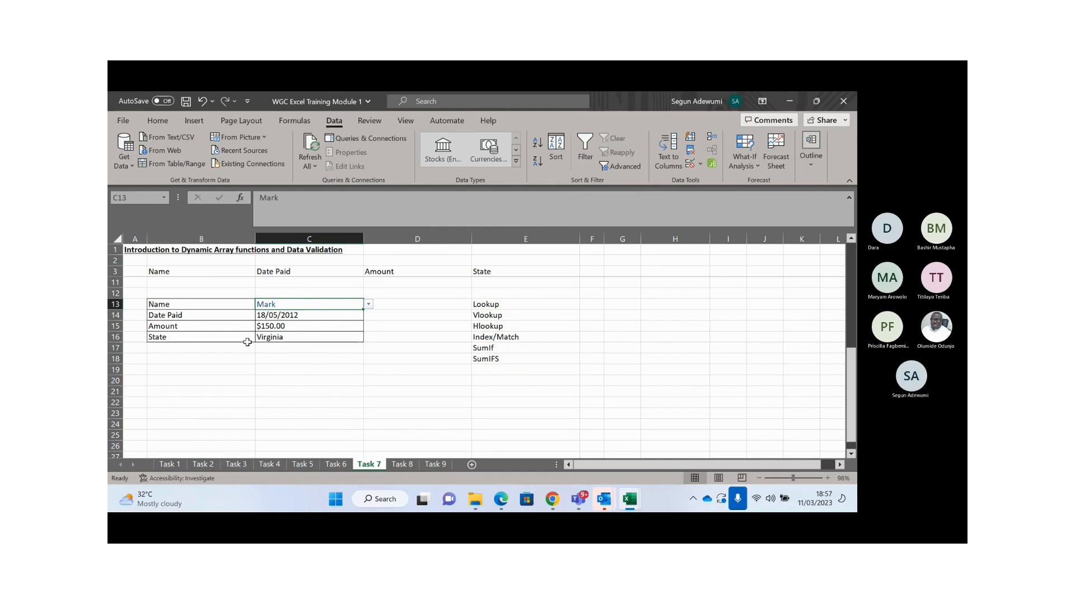
pyautogui.click(282, 337)
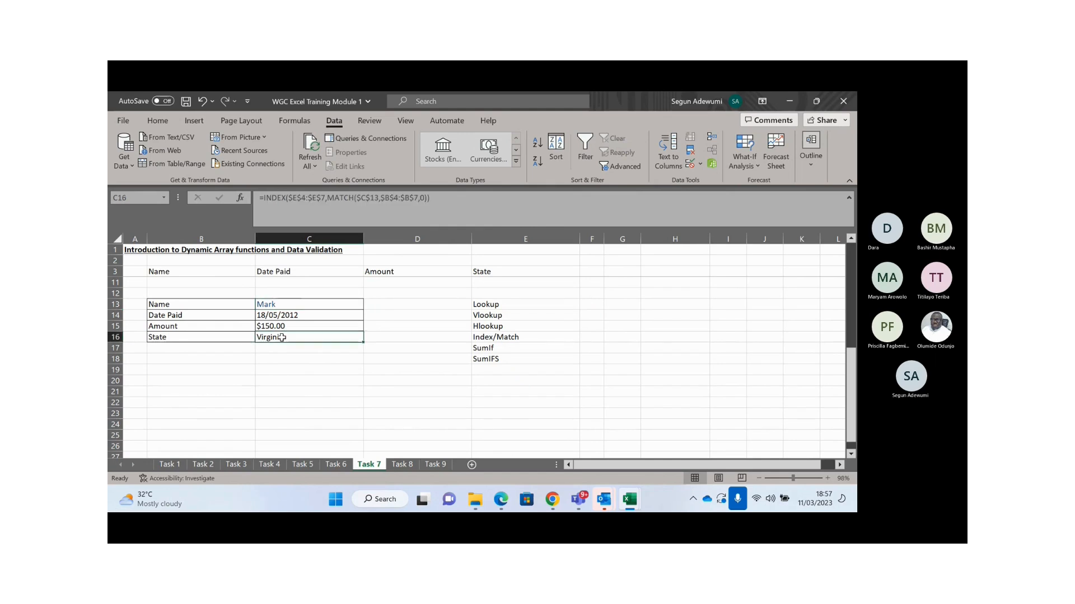
pyautogui.press('Up')
pyautogui.press('Up')
pyautogui.press('Up')
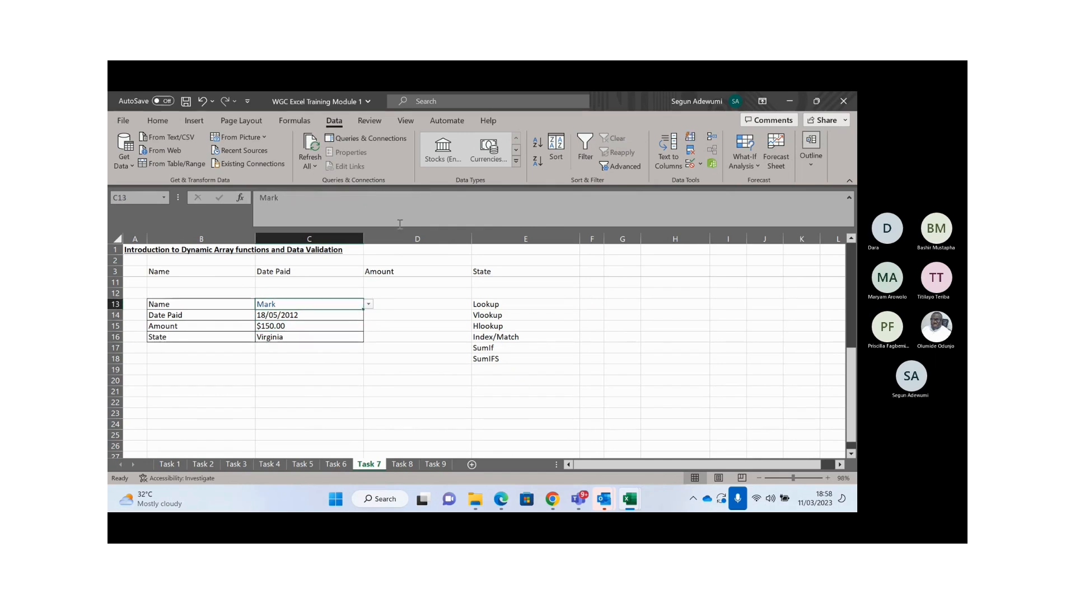
pyautogui.press('Up')
pyautogui.press('Up')
pyautogui.press('Up')
pyautogui.press('Up')
pyautogui.press('Up')
pyautogui.press('Up')
pyautogui.press('Up')
pyautogui.press('Up')
pyautogui.press('Up')
pyautogui.press('Up')
pyautogui.press('Up')
pyautogui.press('Up')
pyautogui.press('Down')
pyautogui.press('Down')
pyautogui.press('Down')
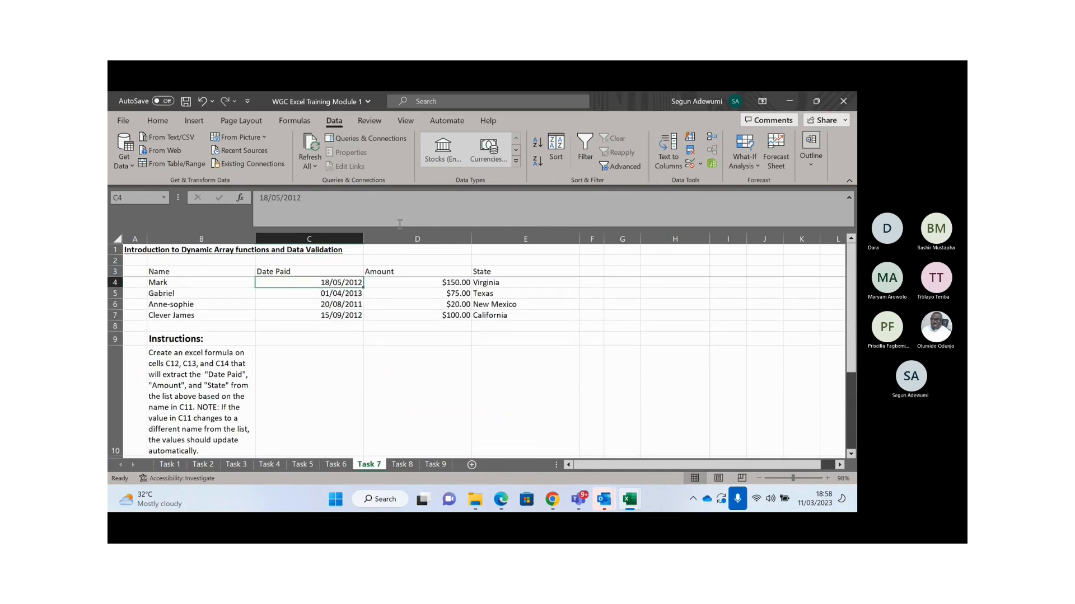
pyautogui.press('Right')
pyautogui.press('Right')
pyautogui.press('Down')
pyautogui.press('Down')
pyautogui.press('Down')
pyautogui.press('Down')
pyautogui.press('Down')
pyautogui.press('Down')
pyautogui.press('Down')
pyautogui.press('Down')
pyautogui.press('Down')
pyautogui.press('Down')
pyautogui.press('Down')
pyautogui.press('Down')
pyautogui.press('Down')
pyautogui.press('Down')
pyautogui.press('Down')
pyautogui.press('Down')
pyautogui.press('Down')
pyautogui.press('Down')
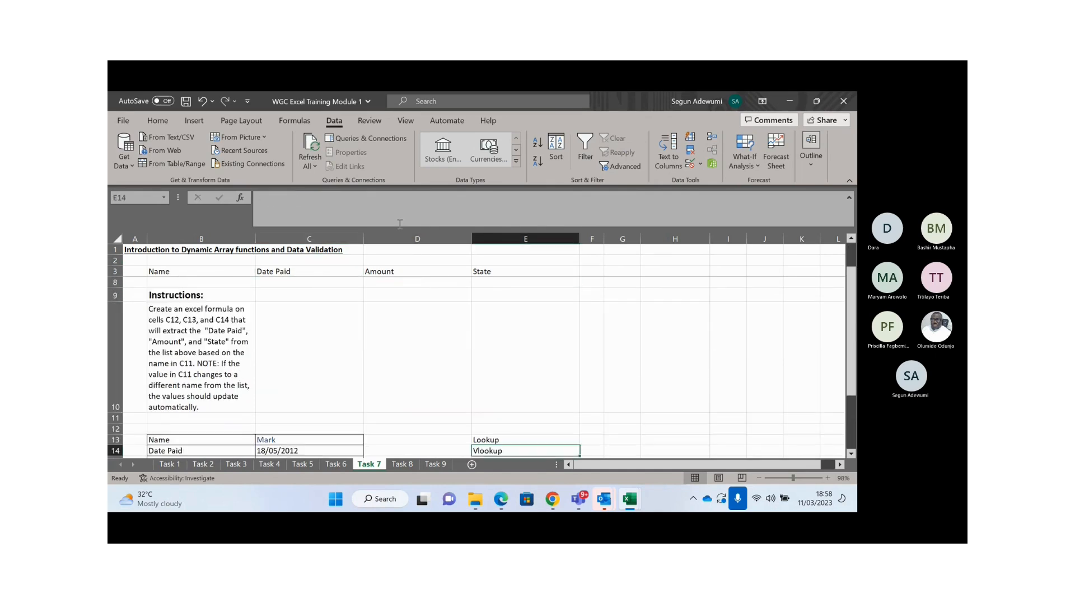
pyautogui.click(311, 301)
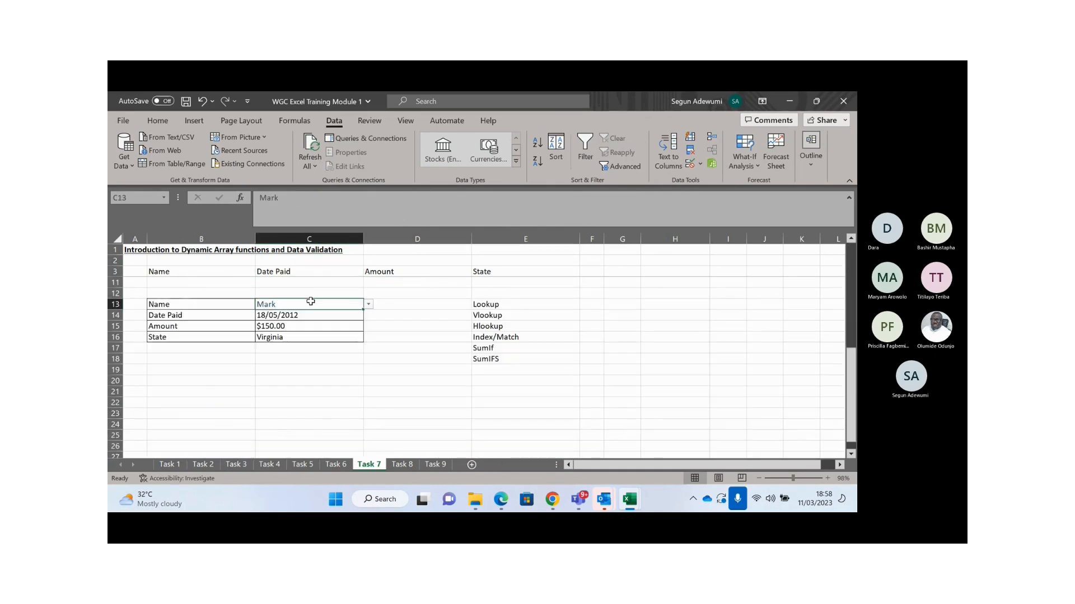
pyautogui.click(368, 304)
pyautogui.click(307, 339)
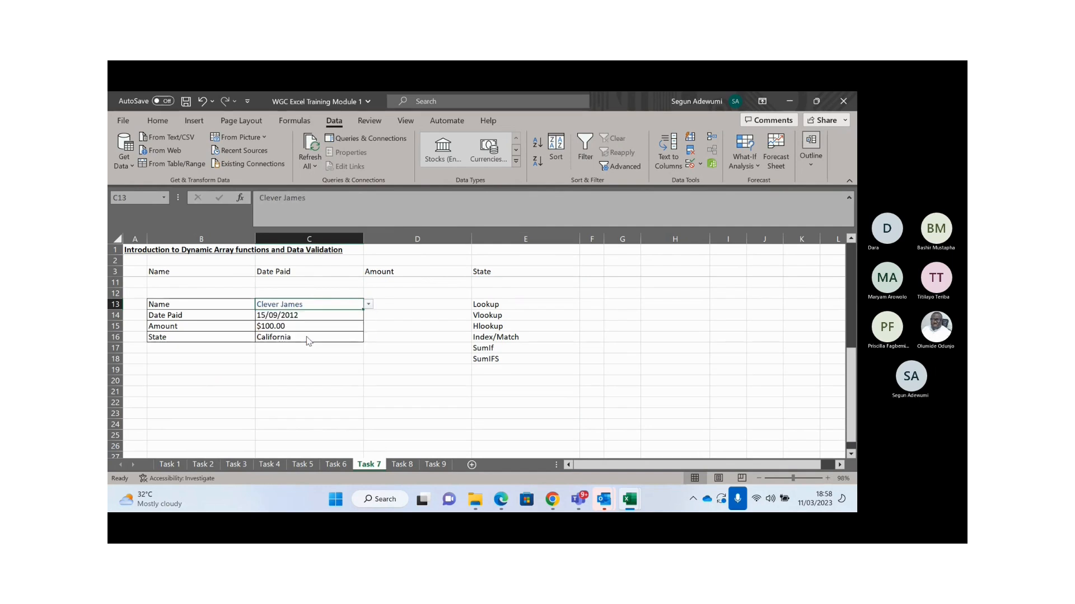
pyautogui.click(272, 315)
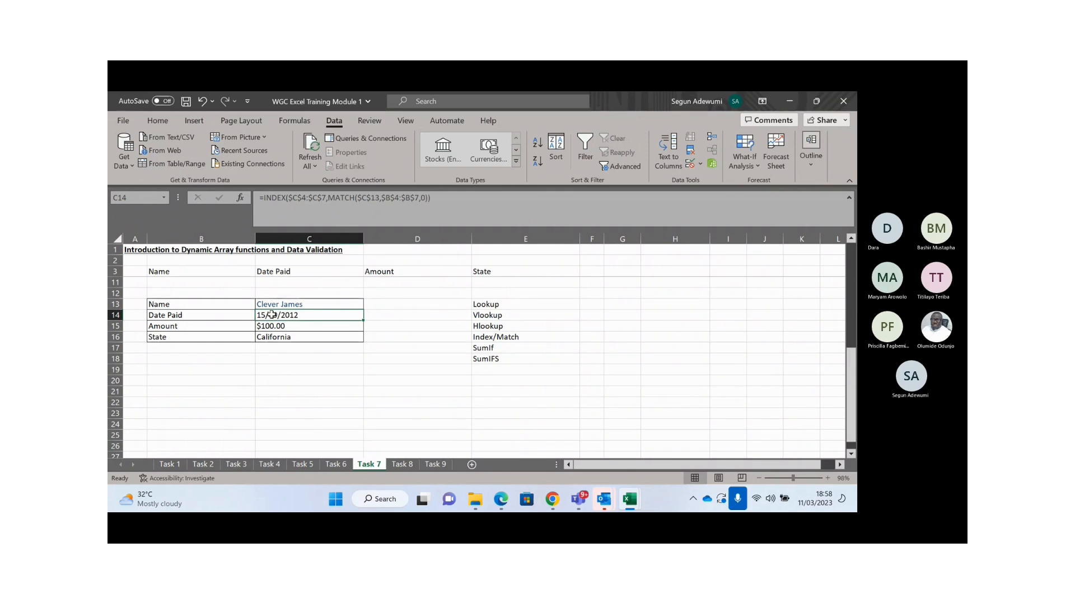
# - Clear C14's old formula and start a new XLOOKUP with lookup value $C$13
pyautogui.hotkey('shift', 'Down')
pyautogui.hotkey('shift', 'Down')
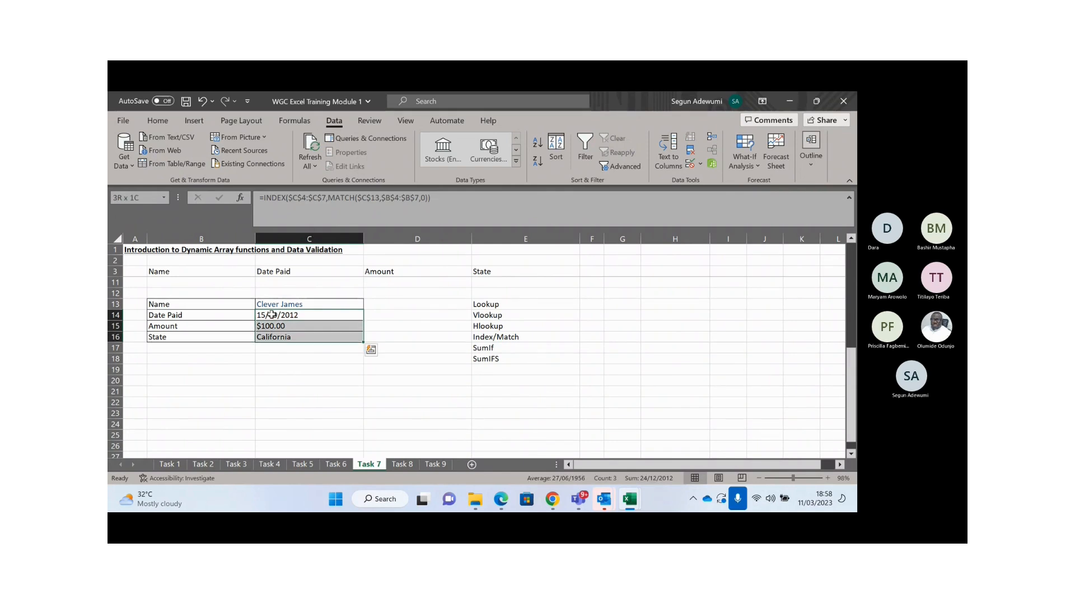
pyautogui.click(272, 315)
pyautogui.press('Delete')
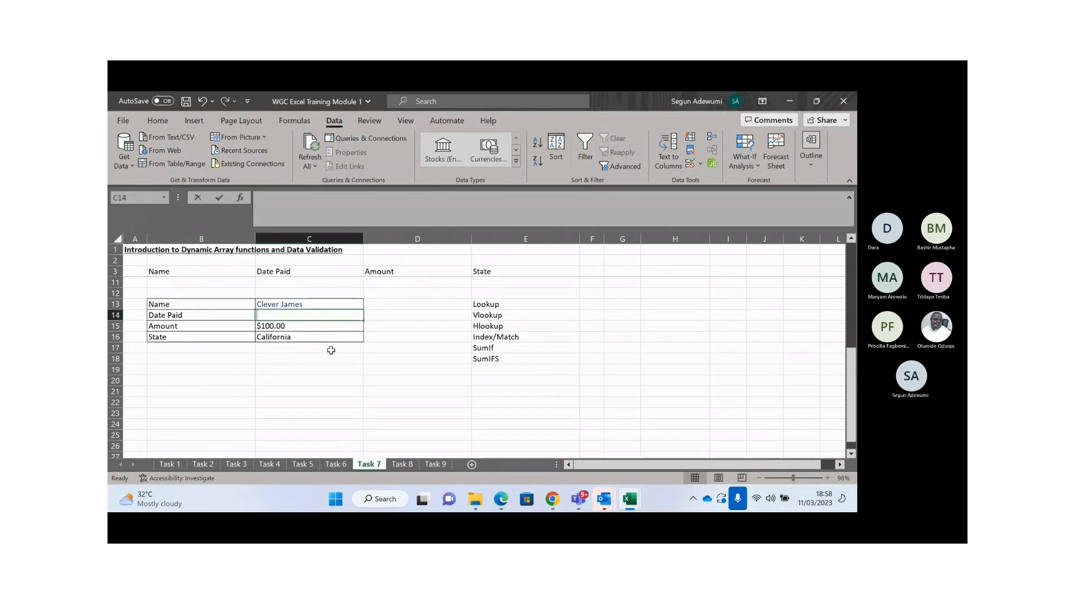
pyautogui.write('=xl')
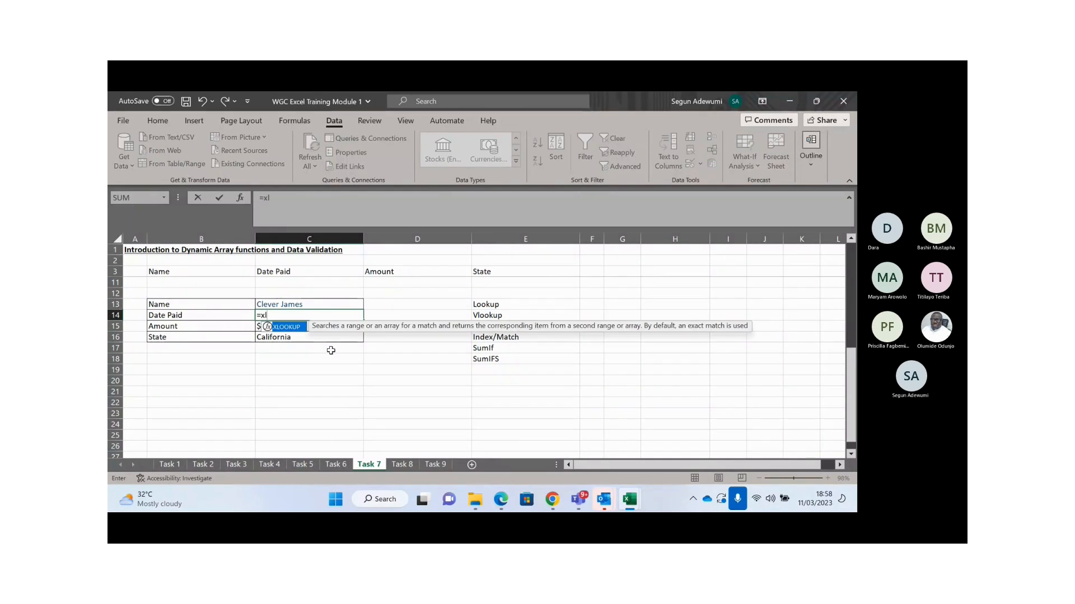
pyautogui.press('Tab')
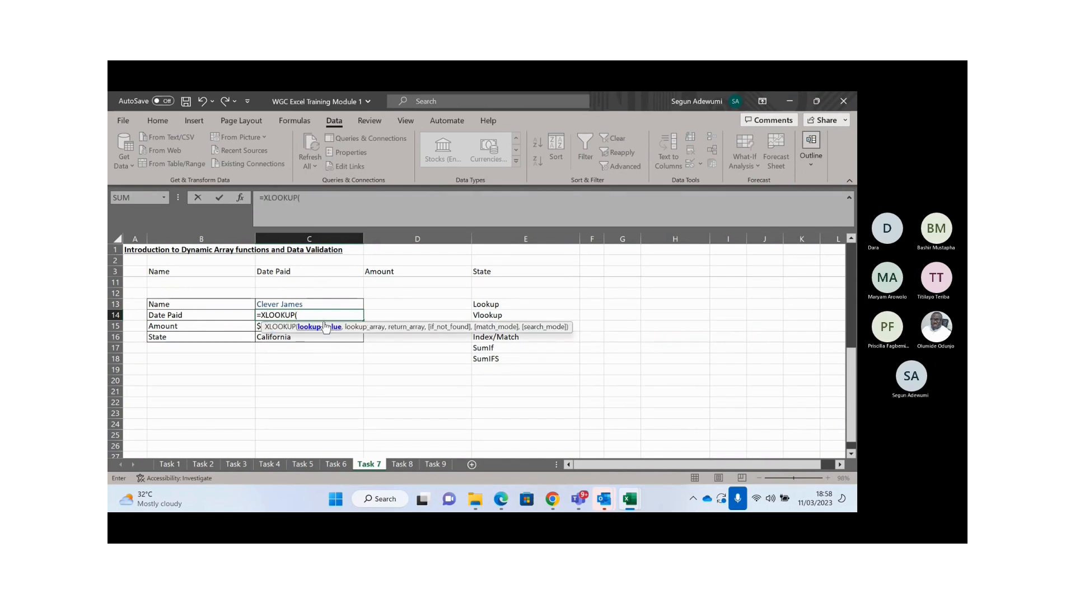
pyautogui.click(289, 303)
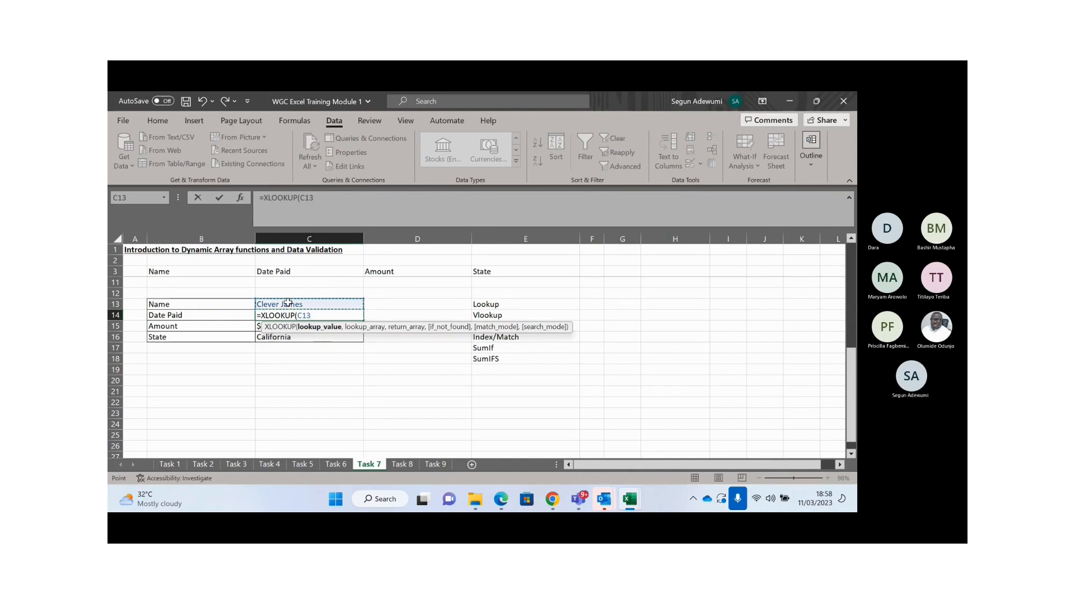
pyautogui.press('F4')
pyautogui.write(',')
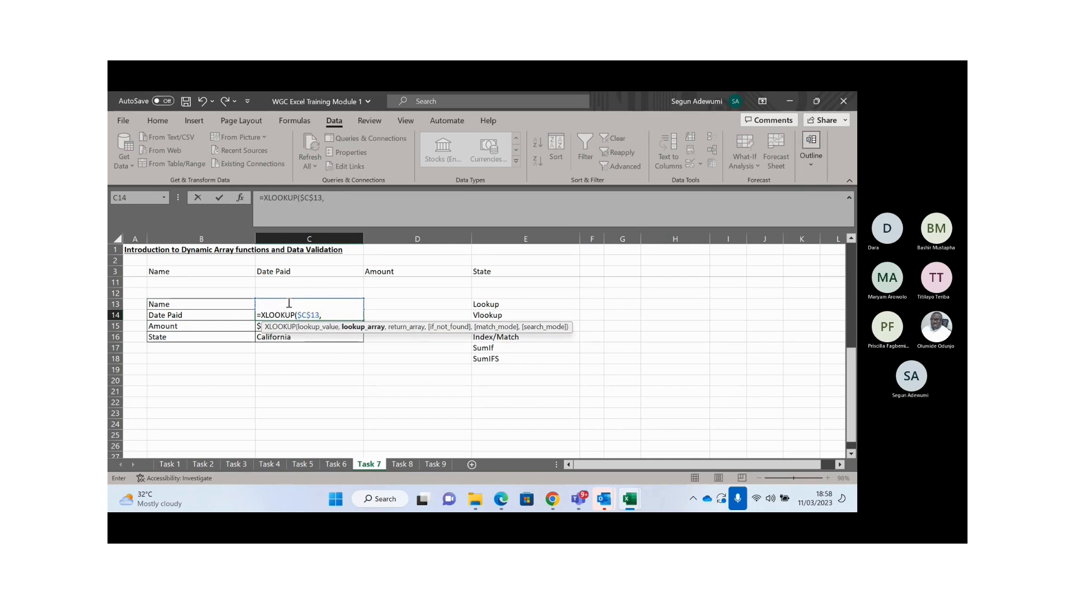
# - Add the absolute names range $B$4:$B$7 as the lookup array, replacing a mistaken dates range
pyautogui.click(311, 283)
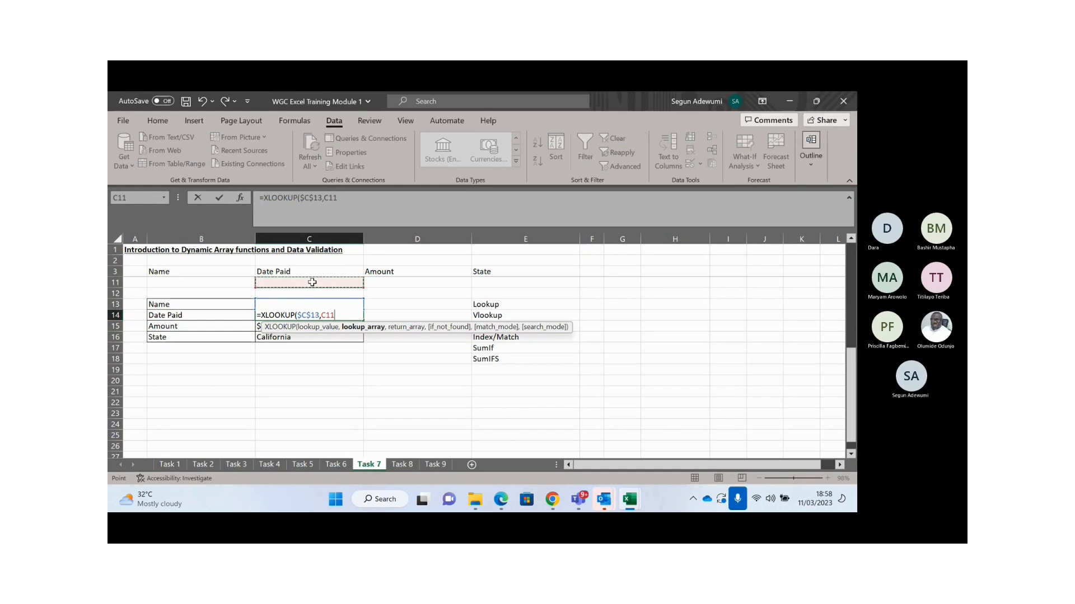
pyautogui.press('Up')
pyautogui.press('Up')
pyautogui.press('Up')
pyautogui.press('Up')
pyautogui.press('Up')
pyautogui.press('Up')
pyautogui.press('Up')
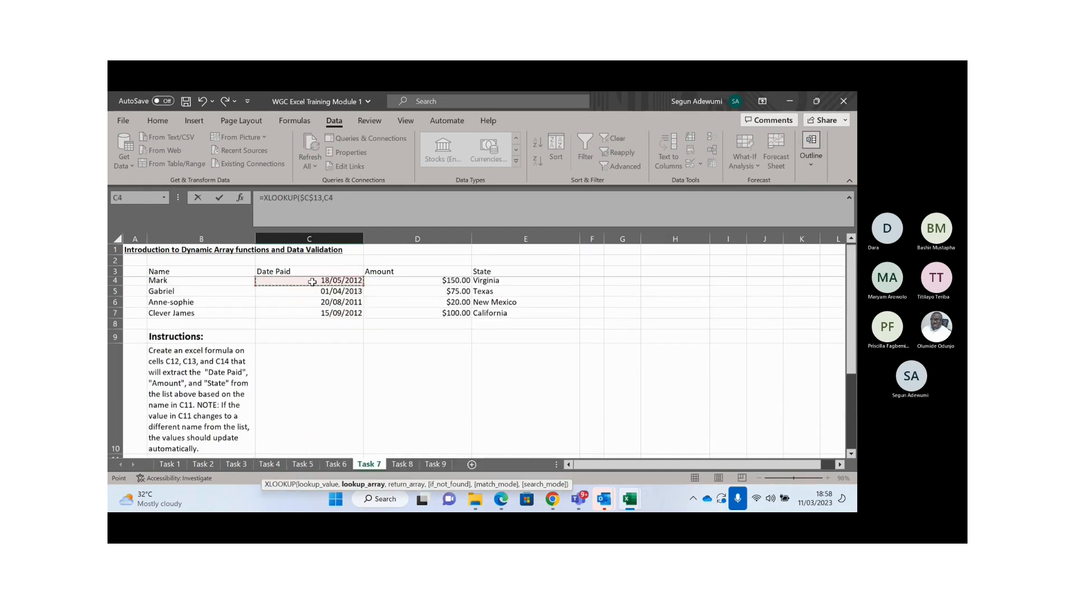
pyautogui.hotkey('shift', 'Down')
pyautogui.hotkey('shift', 'Down')
pyautogui.hotkey('shift', 'Down')
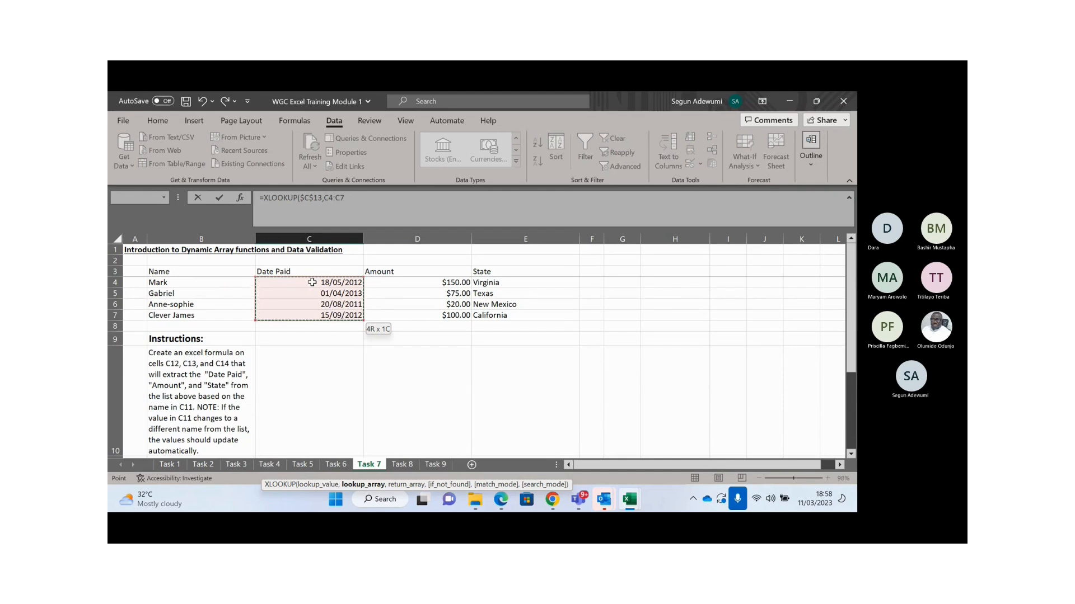
pyautogui.press('F4')
pyautogui.write(',')
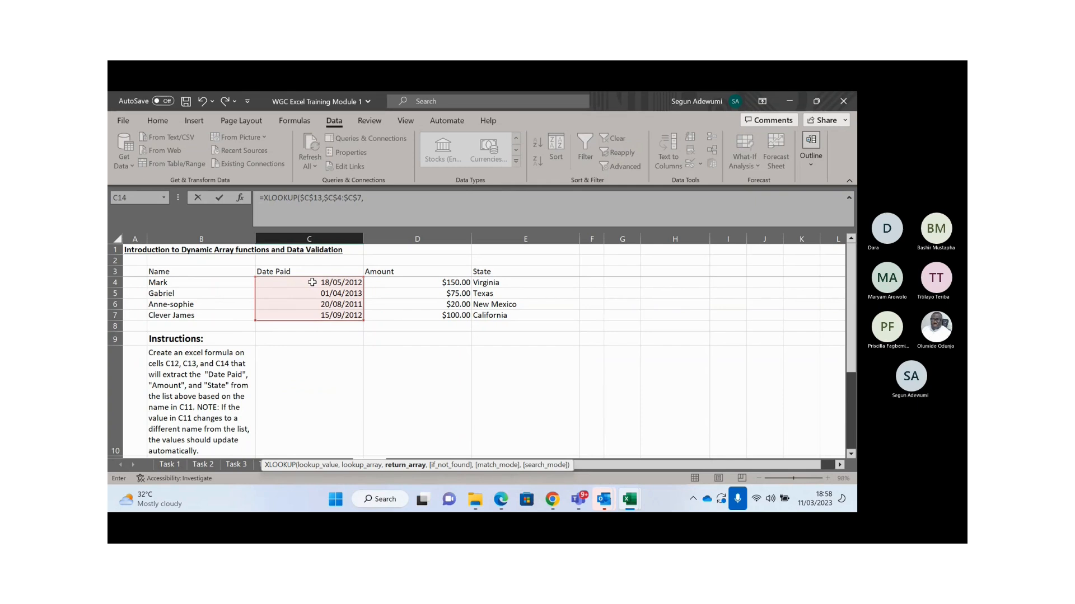
pyautogui.press('BackSpace')
pyautogui.press('BackSpace')
pyautogui.press('BackSpace')
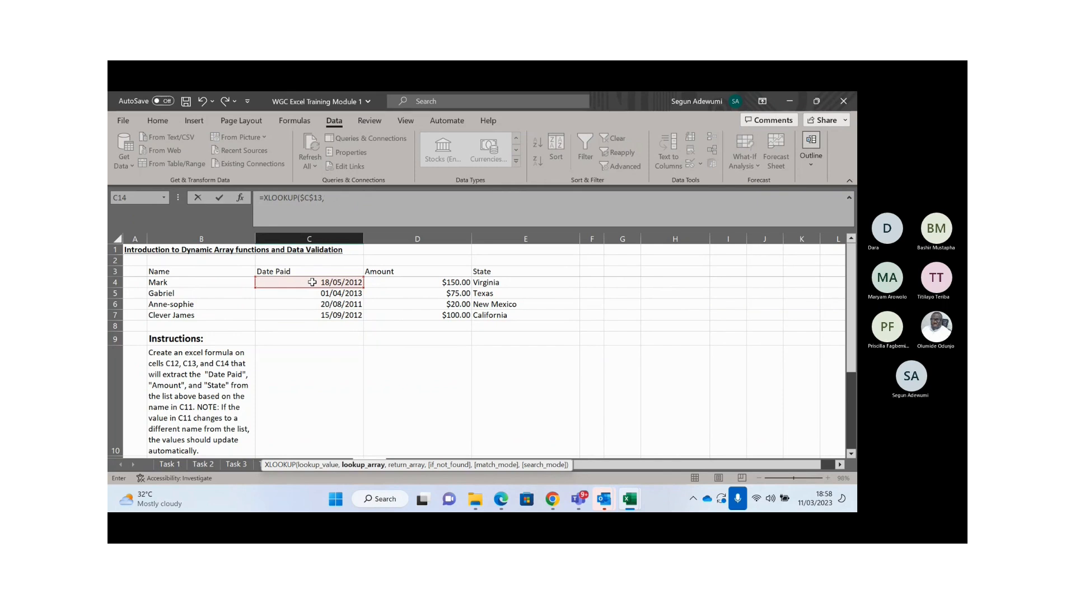
pyautogui.moveTo(185, 282)
pyautogui.mouseDown()
pyautogui.moveTo(182, 315)
pyautogui.moveTo(183, 281)
pyautogui.mouseUp()
pyautogui.press('F4')
# - Cancel the unfinished formula and restart C14 as =XLOOKUP($C$13,
pyautogui.write(',')
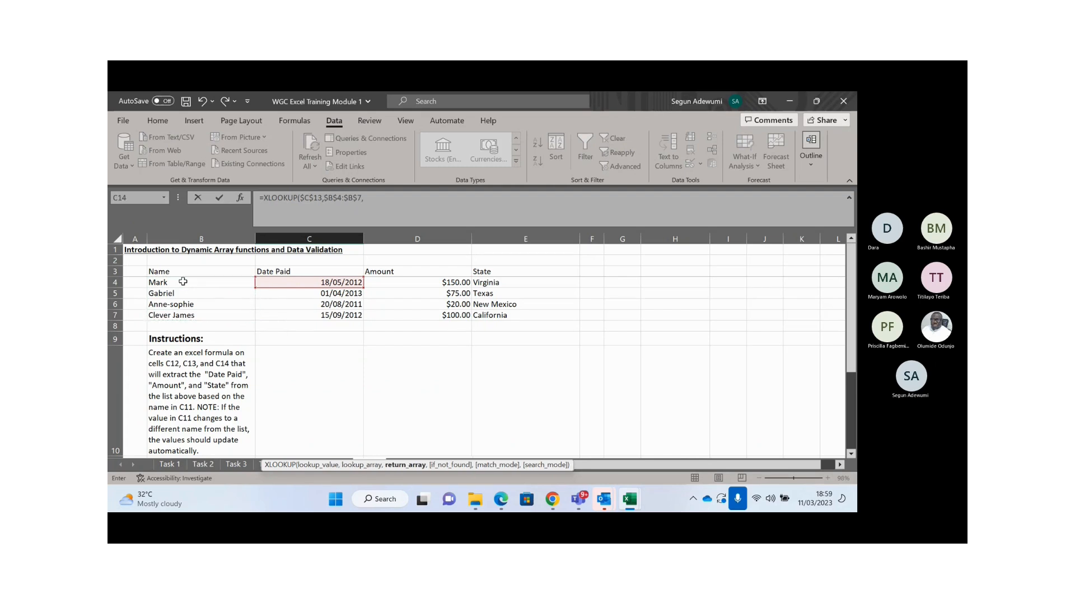
pyautogui.press('Escape')
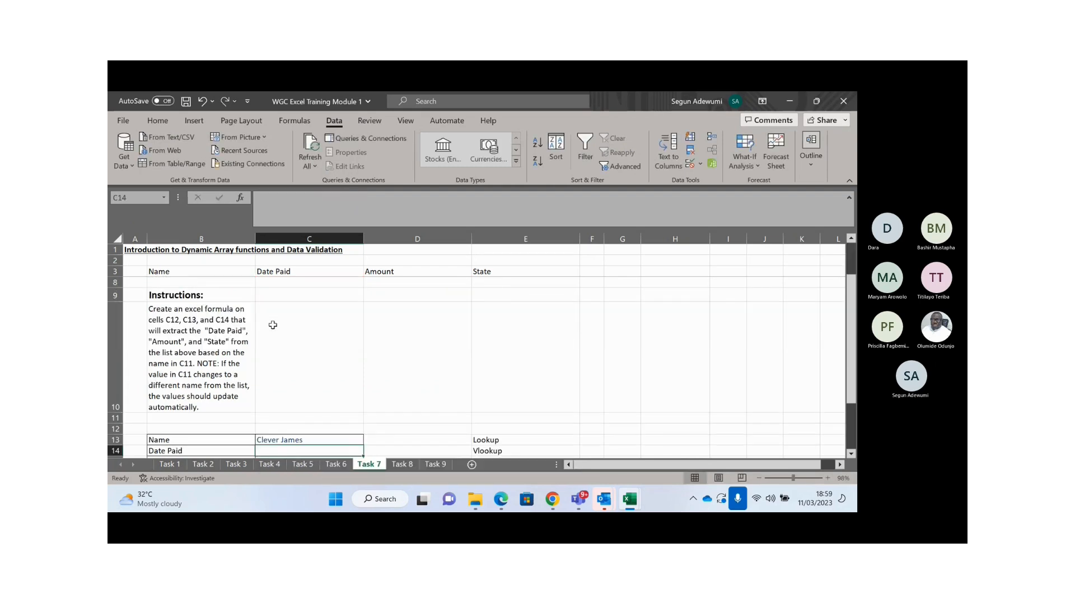
pyautogui.write('=xl')
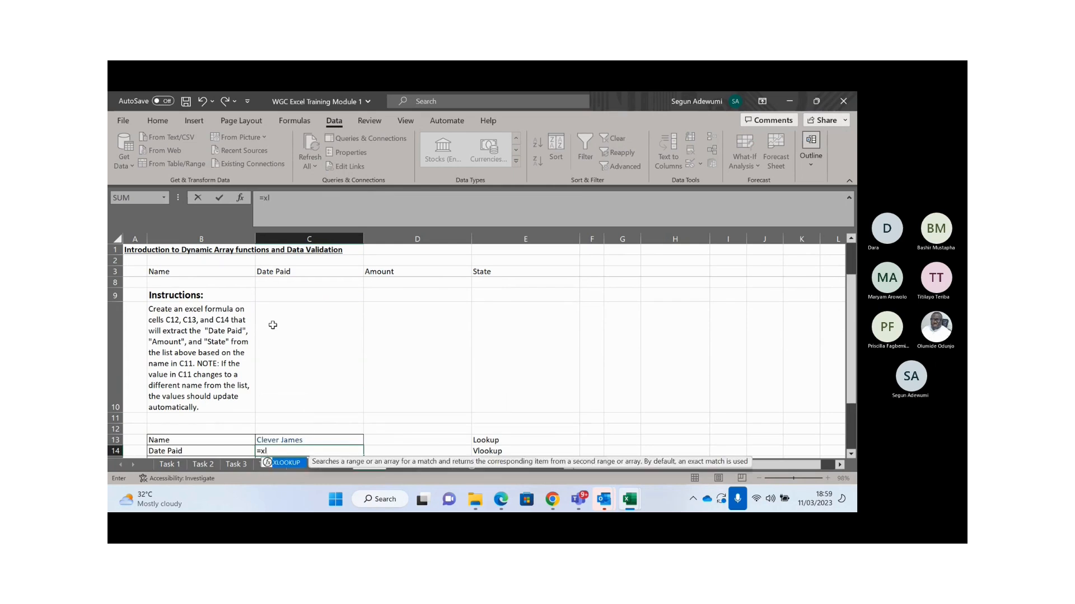
pyautogui.press('Tab')
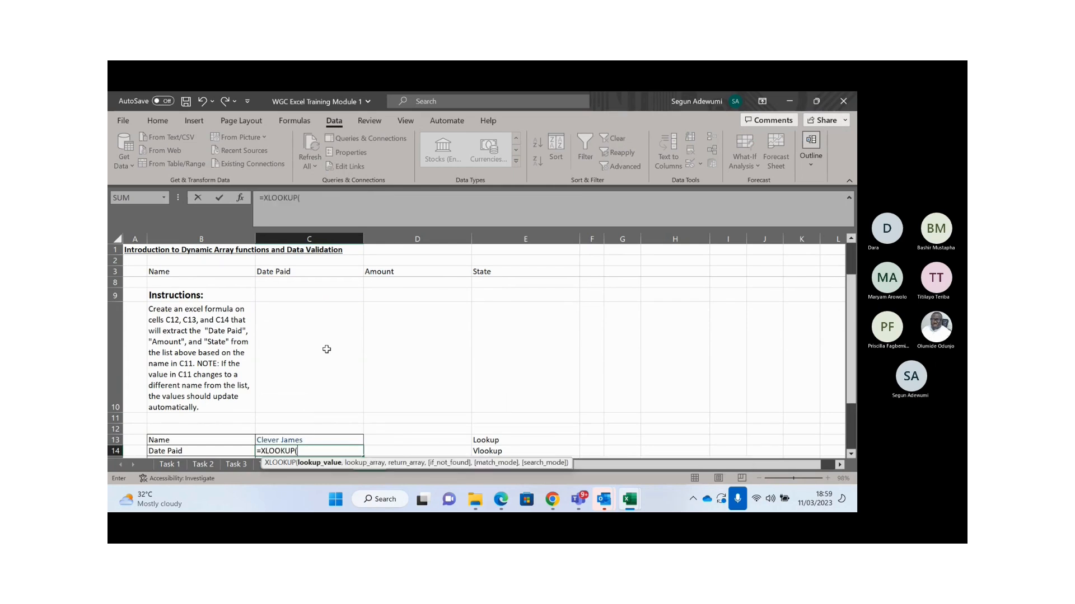
pyautogui.click(291, 440)
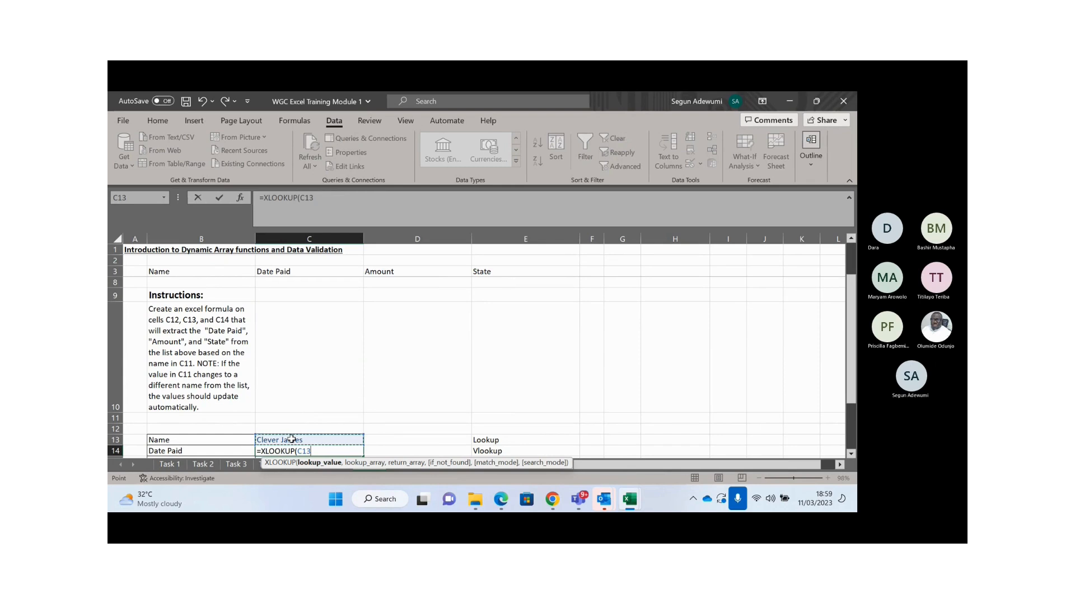
pyautogui.press('F4')
pyautogui.write(',')
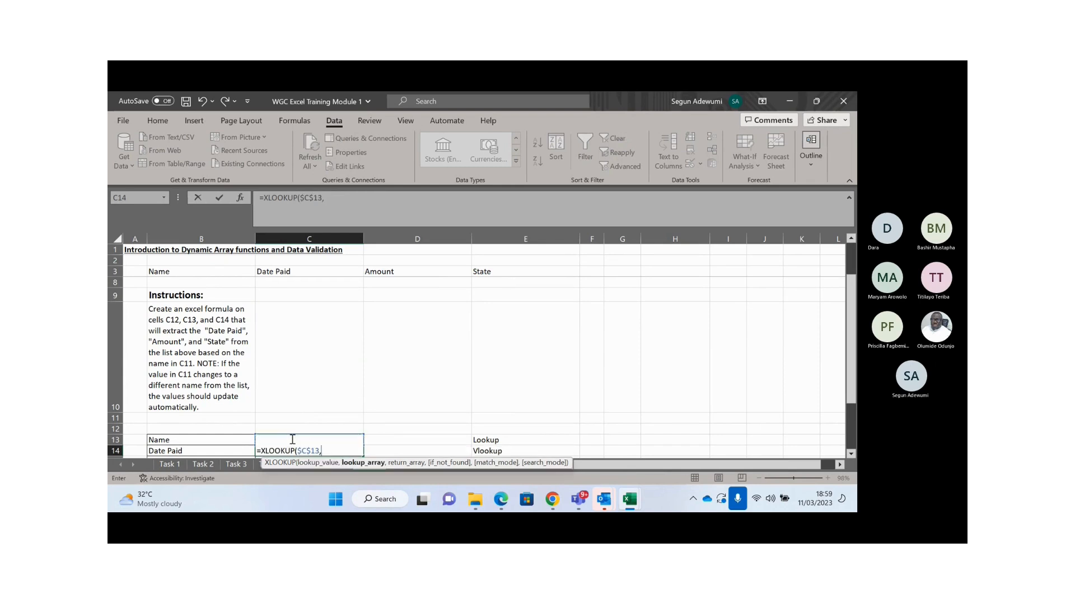
# - Complete the formula with lookup array $B$4:$B$7 and return array $C$4:$C$7
pyautogui.click(194, 284)
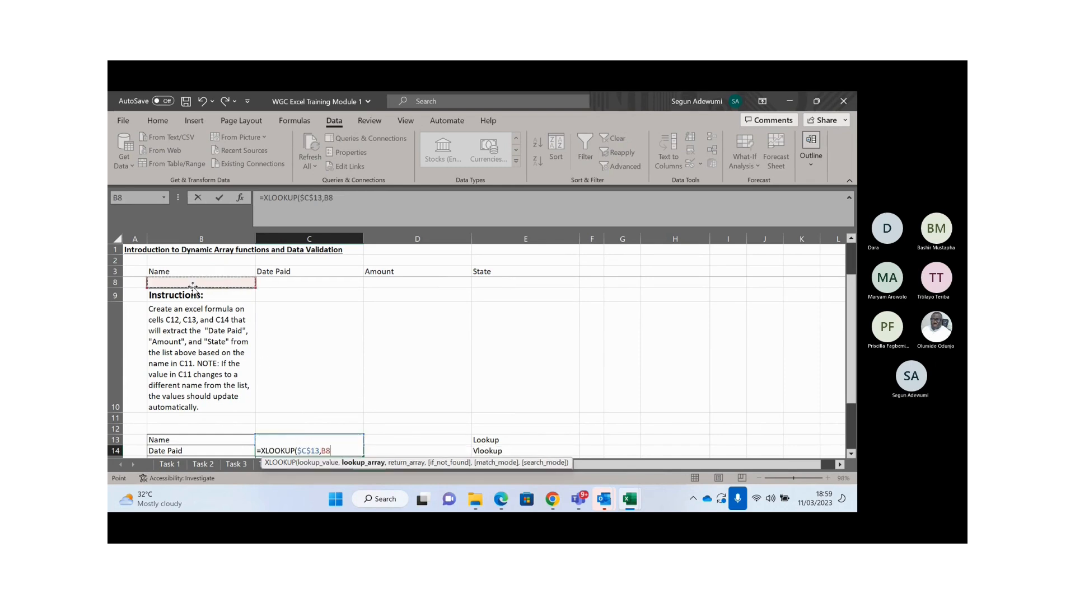
pyautogui.press('Up')
pyautogui.press('Up')
pyautogui.press('Up')
pyautogui.press('Up')
pyautogui.press('Up')
pyautogui.press('Up')
pyautogui.press('Down')
pyautogui.press('Down')
pyautogui.hotkey('shift', 'Down')
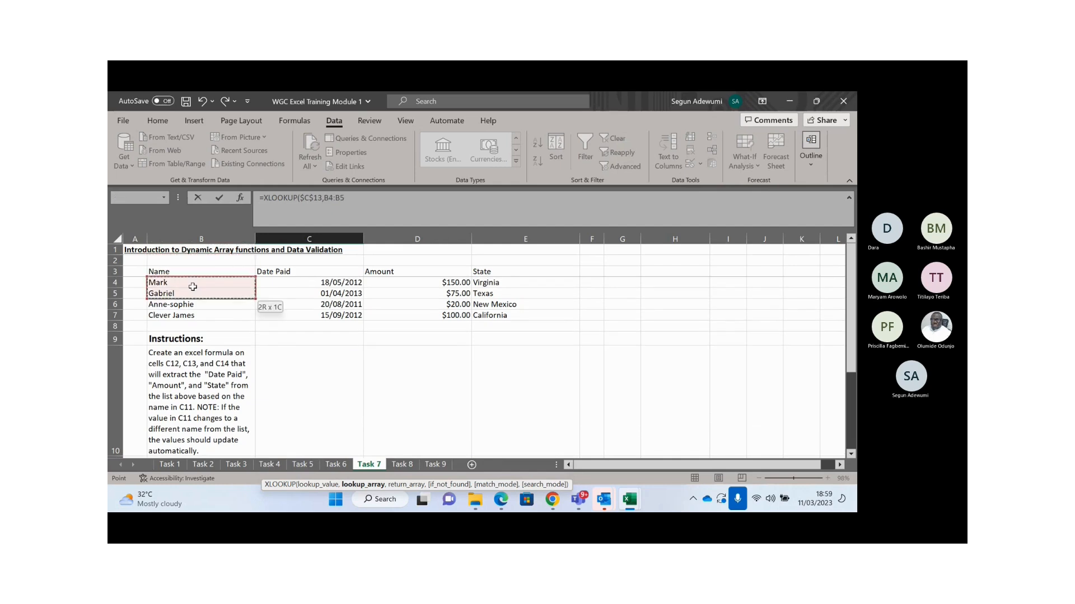
pyautogui.hotkey('shift', 'Down')
pyautogui.hotkey('shift', 'Down')
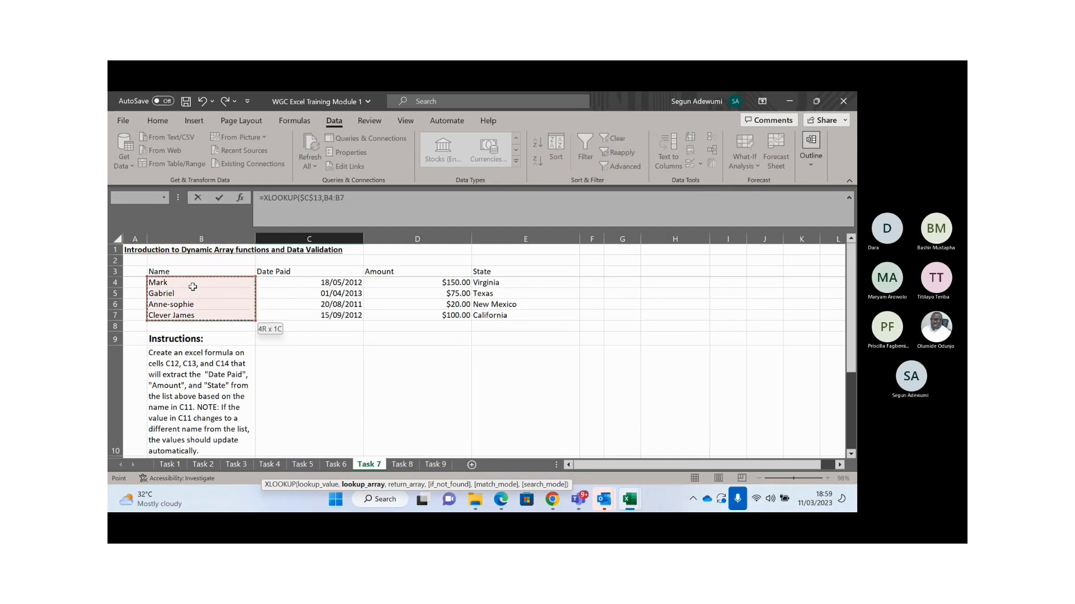
pyautogui.press('F4')
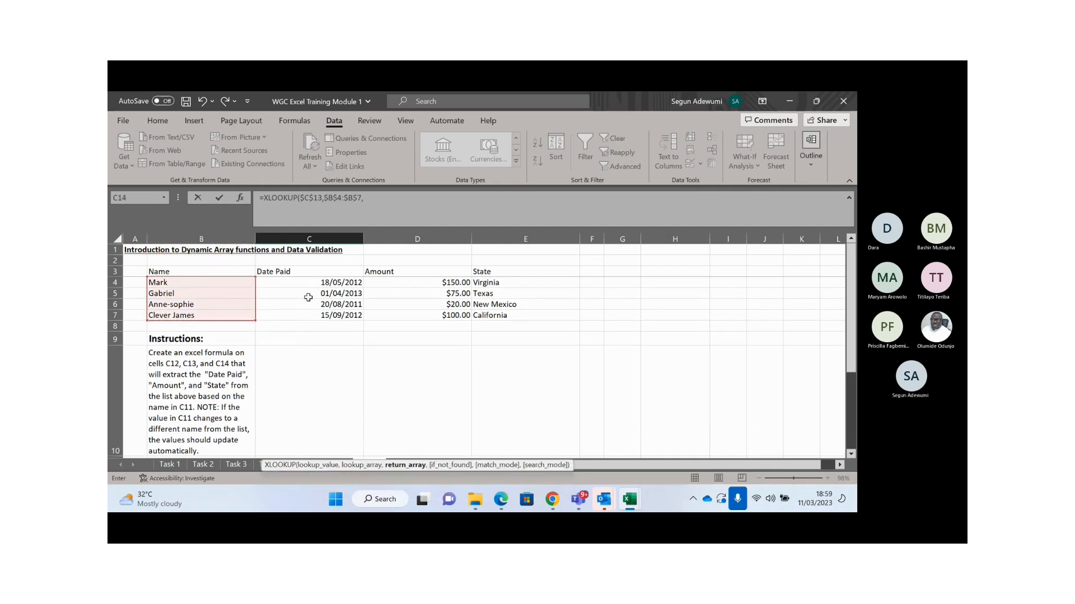
pyautogui.moveTo(316, 285); pyautogui.dragTo(321, 317)
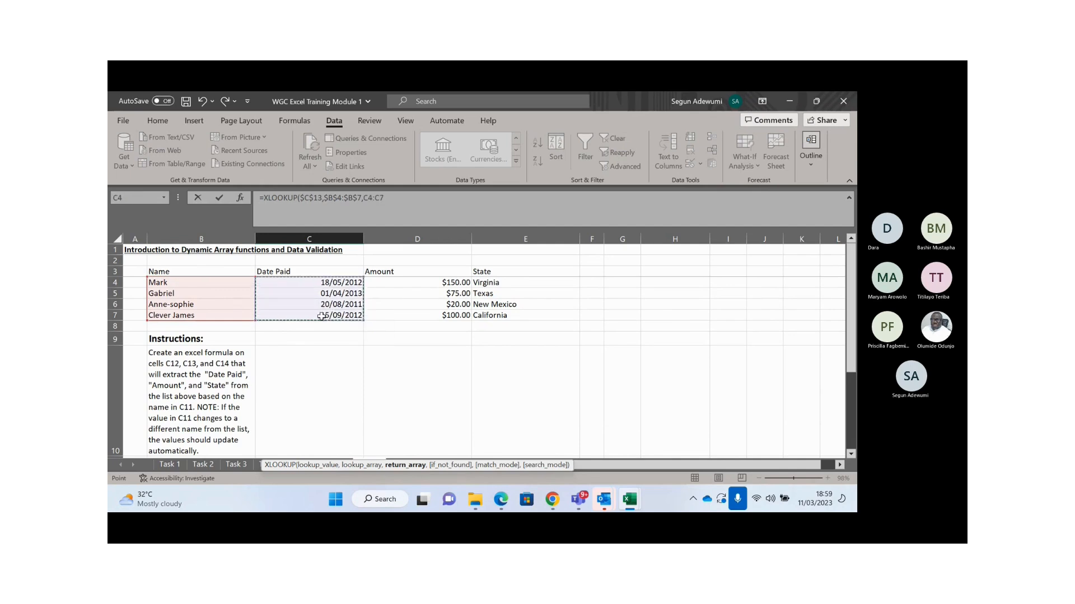
pyautogui.press('F4')
pyautogui.write(')')
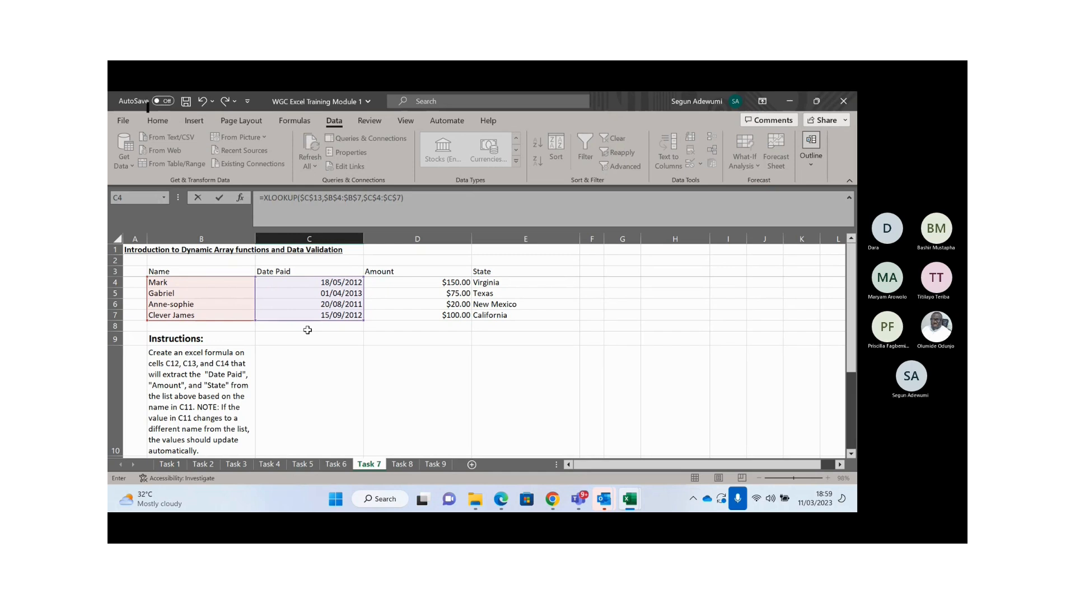
pyautogui.press('Return')
pyautogui.press('Up')
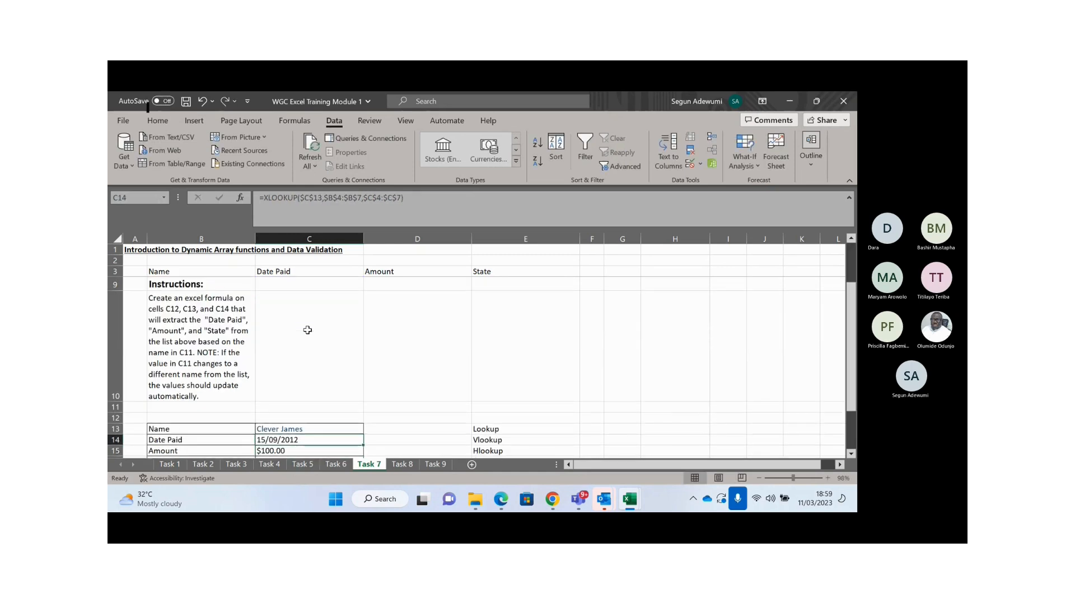
# - Edit C14's formula to drop the closing bracket and append ,,0 for exact match
pyautogui.click(421, 200)
pyautogui.press('BackSpace')
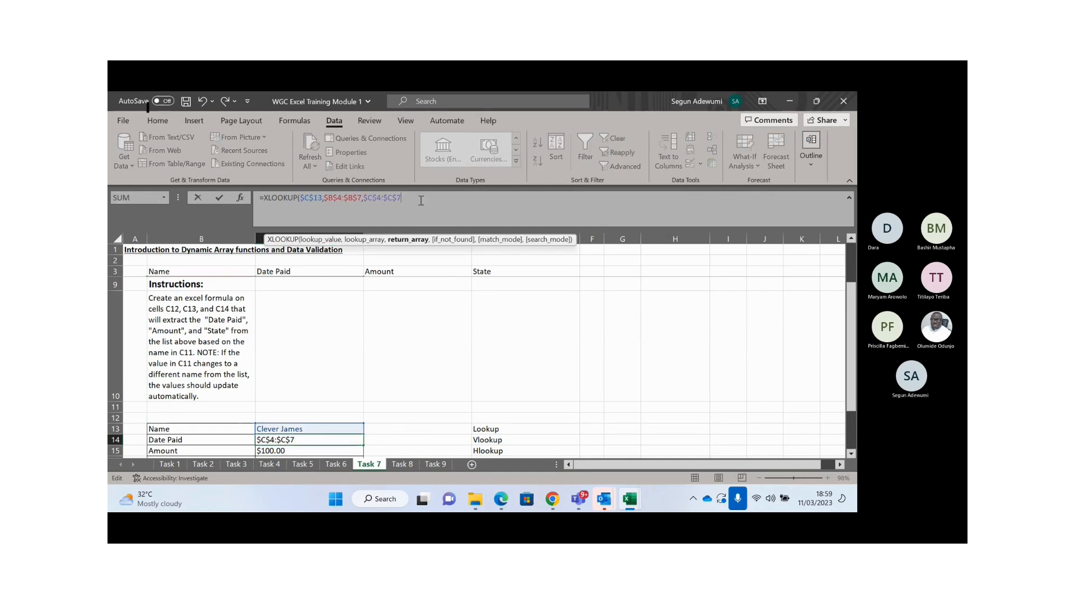
pyautogui.write(',,')
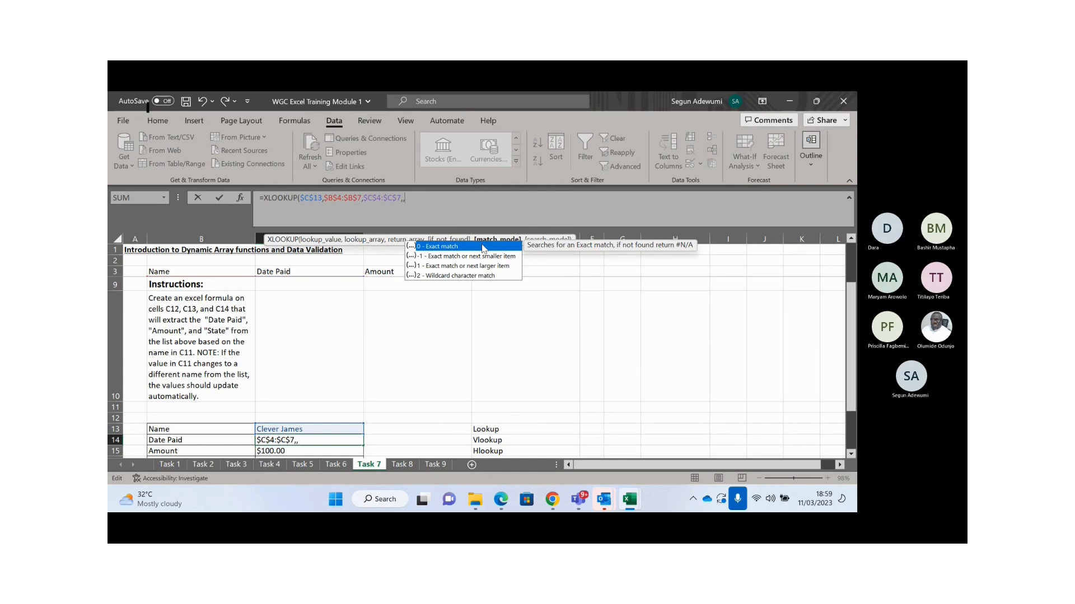
pyautogui.write('0')
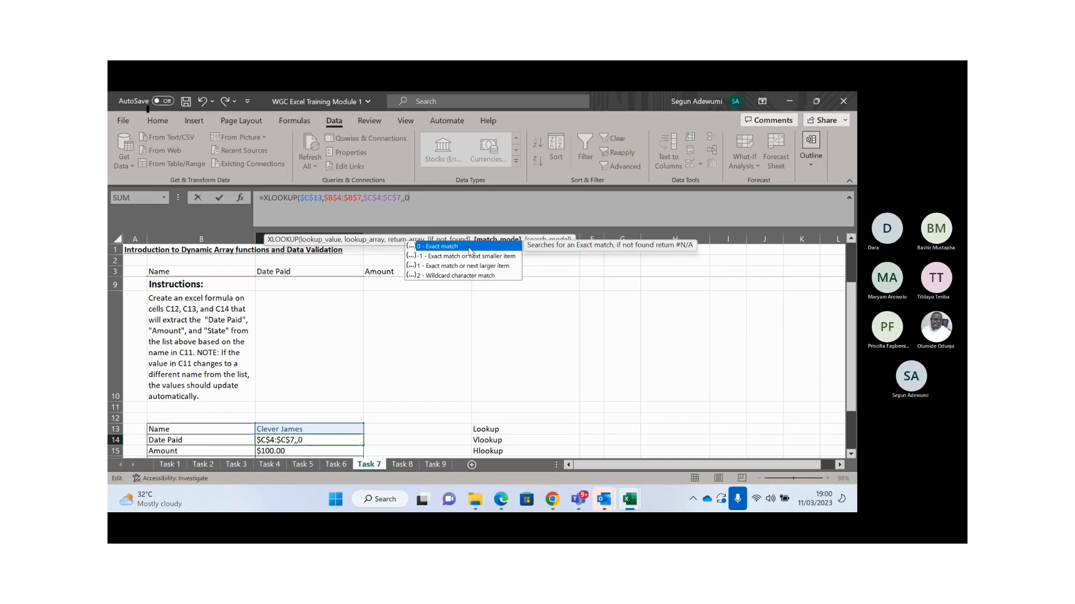
# - Close and commit the XLOOKUP in C14, then check the 15/09/2012 result against the source table
pyautogui.write(')')
pyautogui.press('Return')
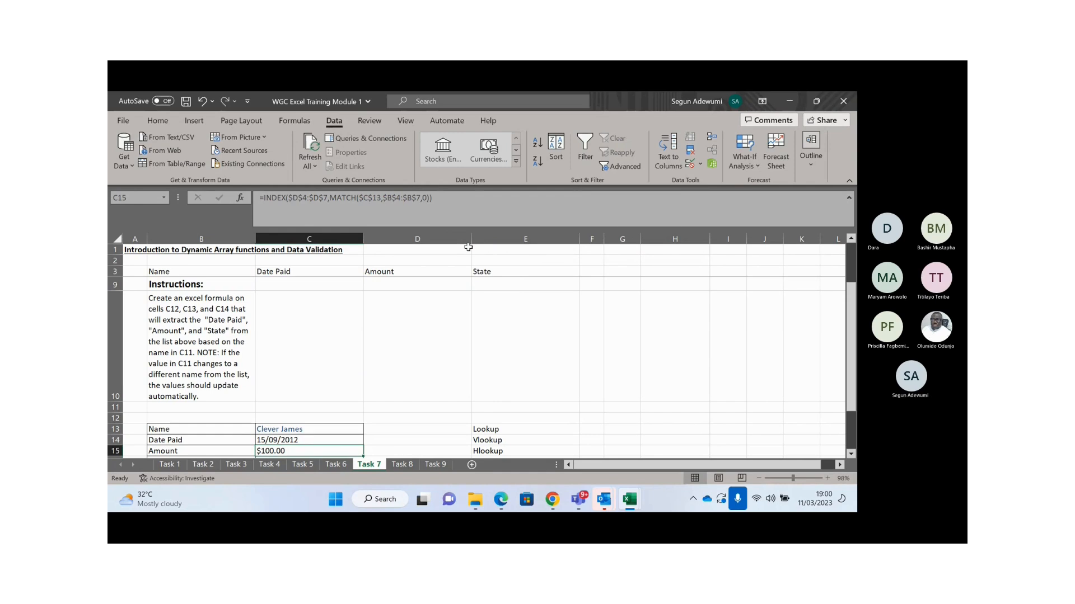
pyautogui.press('Up')
pyautogui.press('Down')
pyautogui.press('Down')
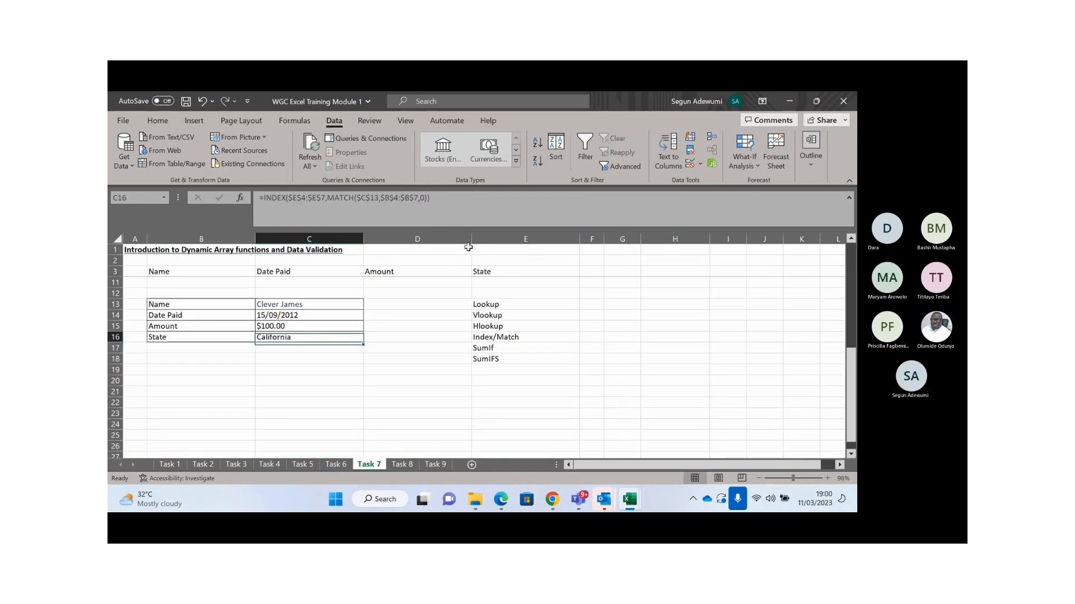
pyautogui.press('Up')
pyautogui.press('Up')
pyautogui.press('Up')
pyautogui.press('Down')
pyautogui.press('Down')
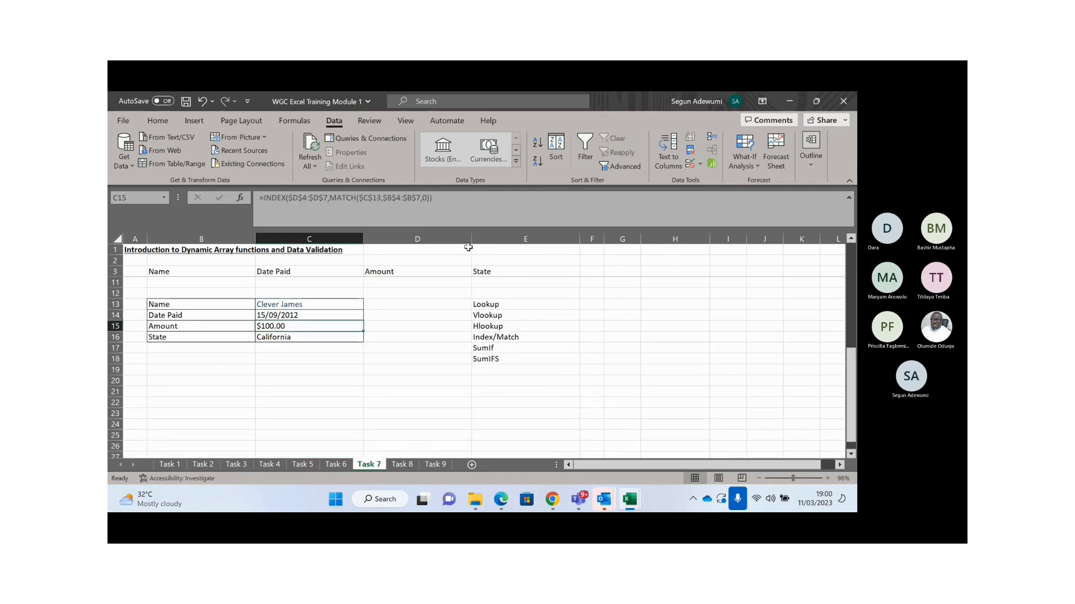
pyautogui.press('Up')
pyautogui.press('Up')
pyautogui.press('Up')
pyautogui.press('Up')
pyautogui.press('Up')
pyautogui.press('Up')
pyautogui.press('Up')
pyautogui.press('Up')
pyautogui.press('Up')
pyautogui.press('Up')
pyautogui.press('Up')
pyautogui.press('Up')
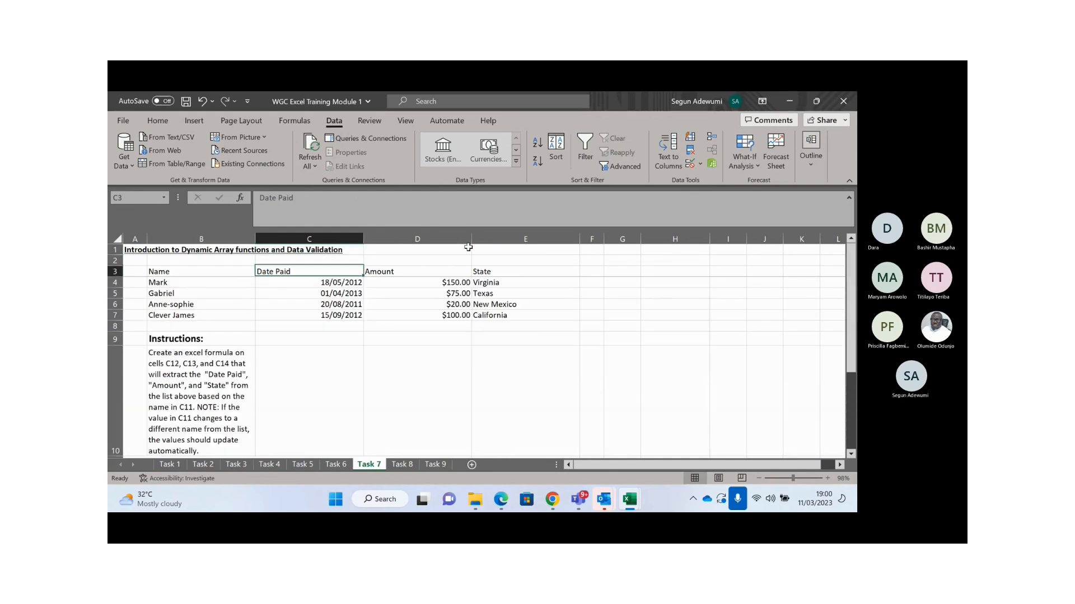
pyautogui.press('Down')
pyautogui.press('Down')
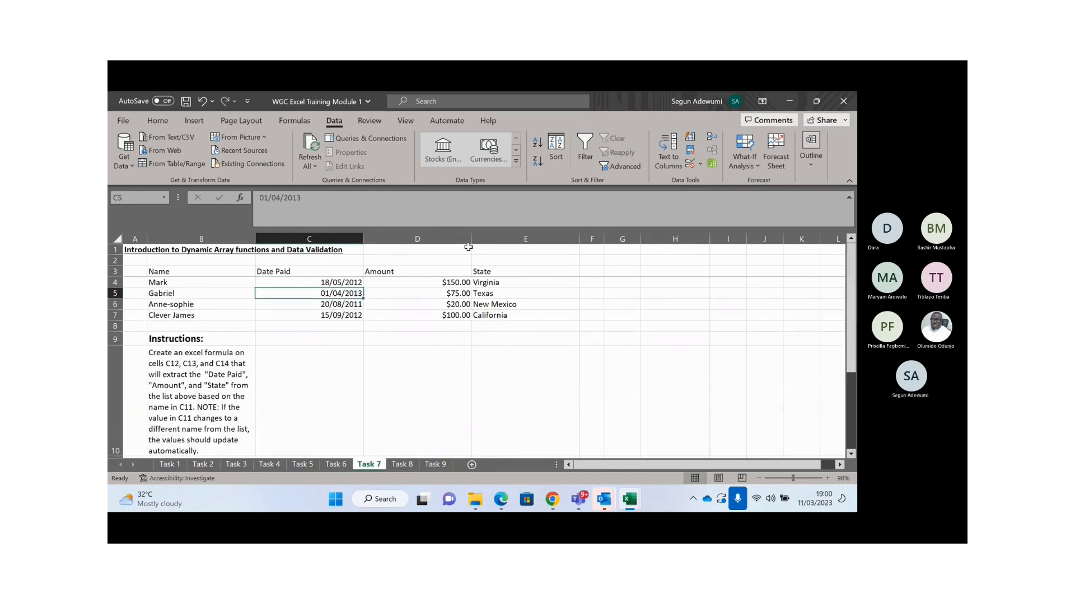
# - Go to the Task 8 sheet and move around the ingredients price list to row 4
pyautogui.click(403, 465)
pyautogui.click(364, 335)
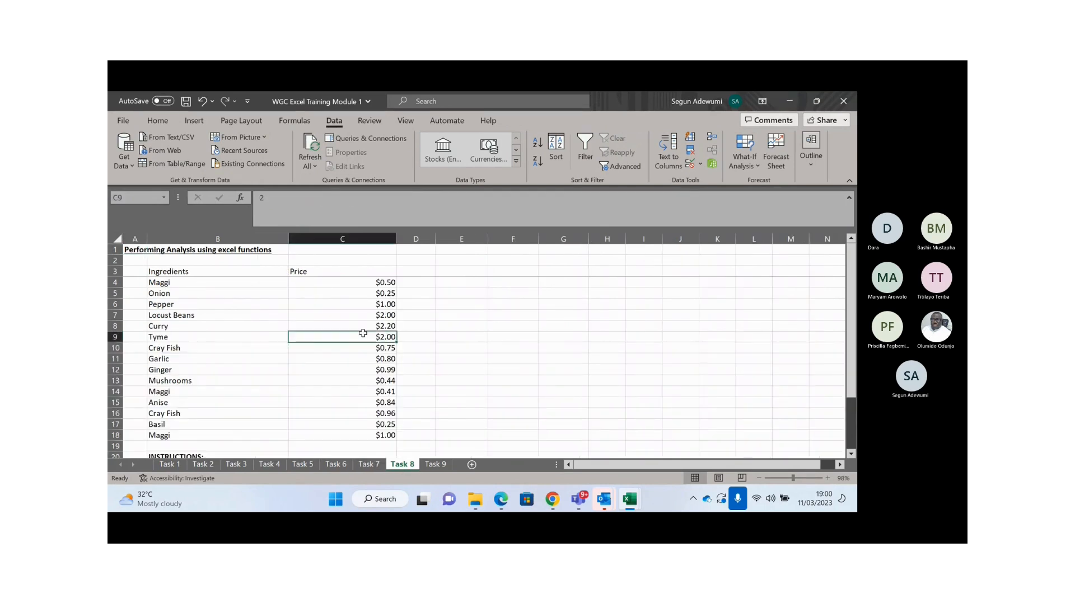
pyautogui.hotkey('ctrl', 'Up')
pyautogui.hotkey('ctrl', 'Up')
pyautogui.press('Down')
pyautogui.press('Down')
pyautogui.press('Down')
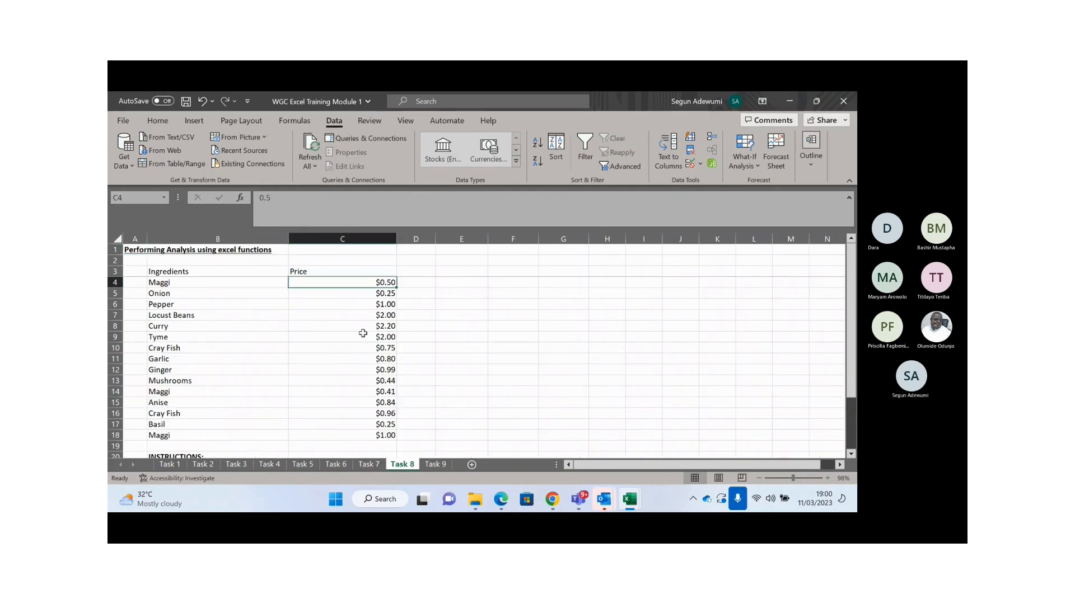
pyautogui.press('Left')
pyautogui.press('Left')
pyautogui.hotkey('ctrl', 'Up')
pyautogui.press('Down')
pyautogui.press('Down')
pyautogui.press('Down')
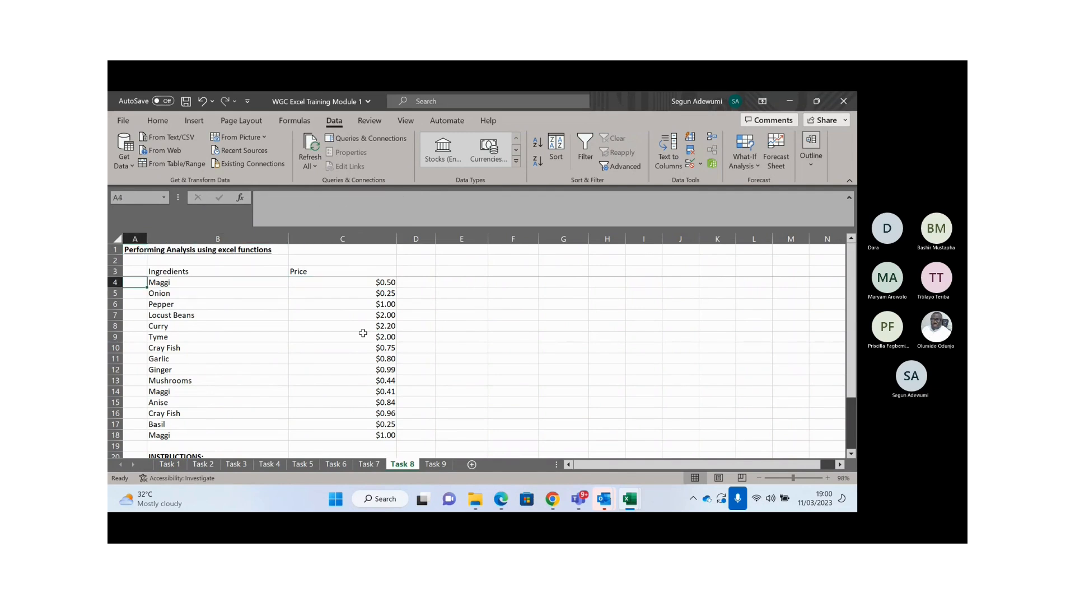
# - Select from the Ingredients header in B3 over the first ingredient rows
pyautogui.press('Up')
pyautogui.press('Right')
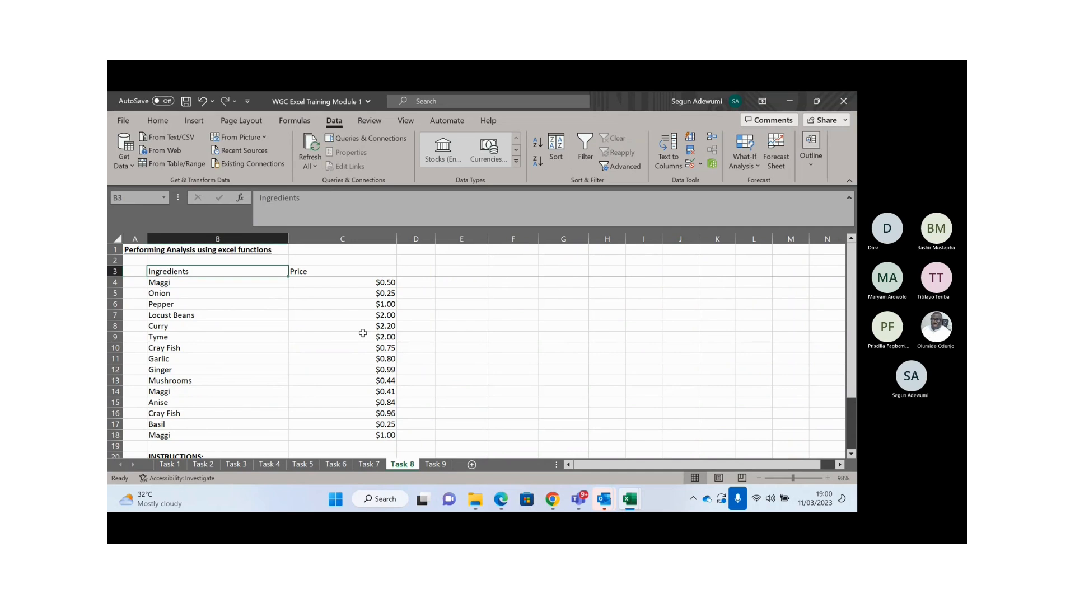
pyautogui.hotkey('shift', 'Right')
pyautogui.hotkey('shift', 'Down')
pyautogui.hotkey('shift', 'Down')
pyautogui.hotkey('shift', 'Down')
pyautogui.hotkey('shift', 'Down')
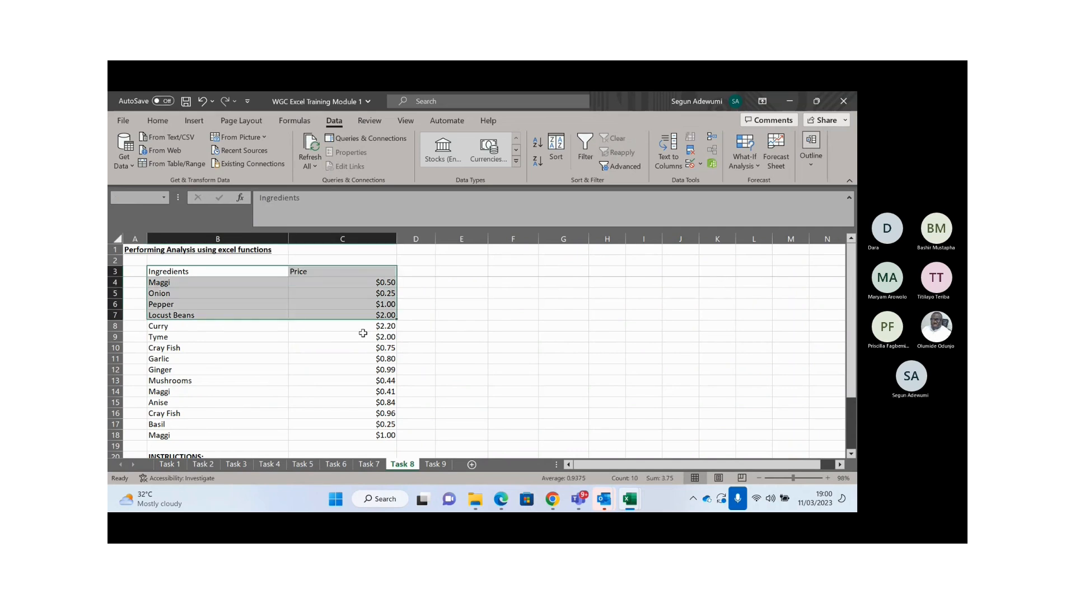
pyautogui.hotkey('shift', 'Down')
pyautogui.hotkey('shift', 'Down')
pyautogui.hotkey('shift', 'Down')
pyautogui.hotkey('shift', 'Down')
pyautogui.hotkey('shift', 'Down')
pyautogui.hotkey('shift', 'Down')
pyautogui.hotkey('shift', 'Down')
pyautogui.hotkey('shift', 'Down')
pyautogui.hotkey('shift', 'Down')
pyautogui.hotkey('shift', 'Down')
pyautogui.hotkey('shift', 'Down')
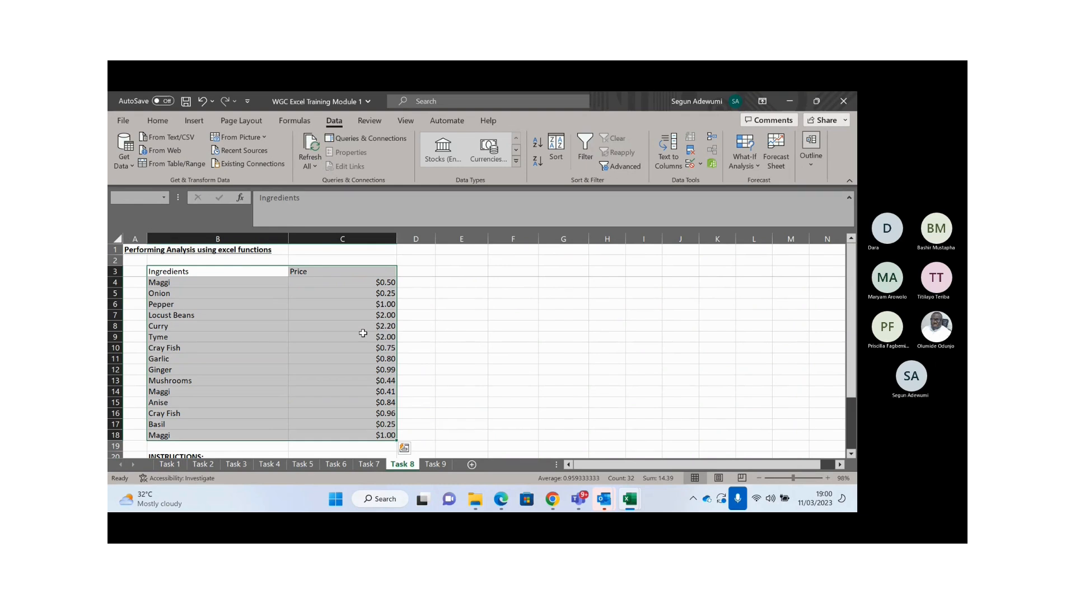
pyautogui.click(248, 325)
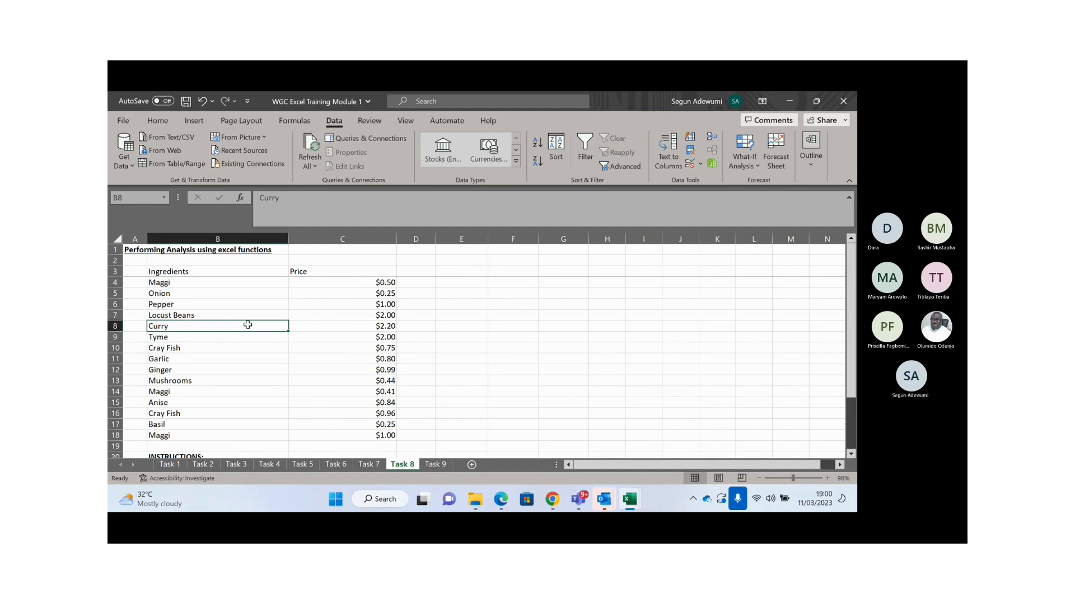
# - Convert the ingredients list into a table with headers
pyautogui.hotkey('ctrl', 't')
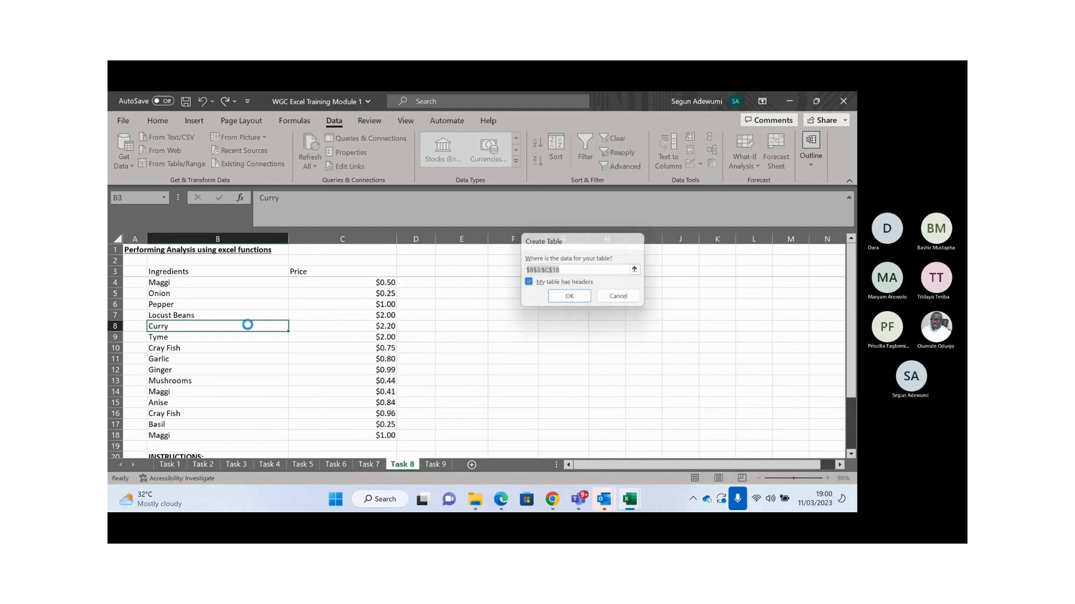
pyautogui.press('Return')
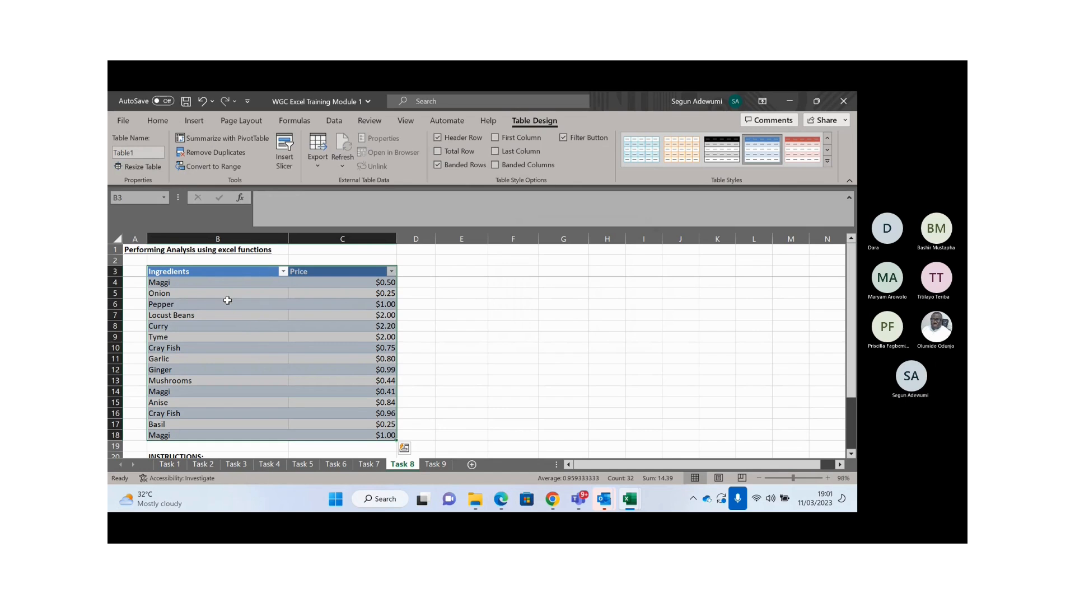
pyautogui.click(228, 300)
pyautogui.click(208, 290)
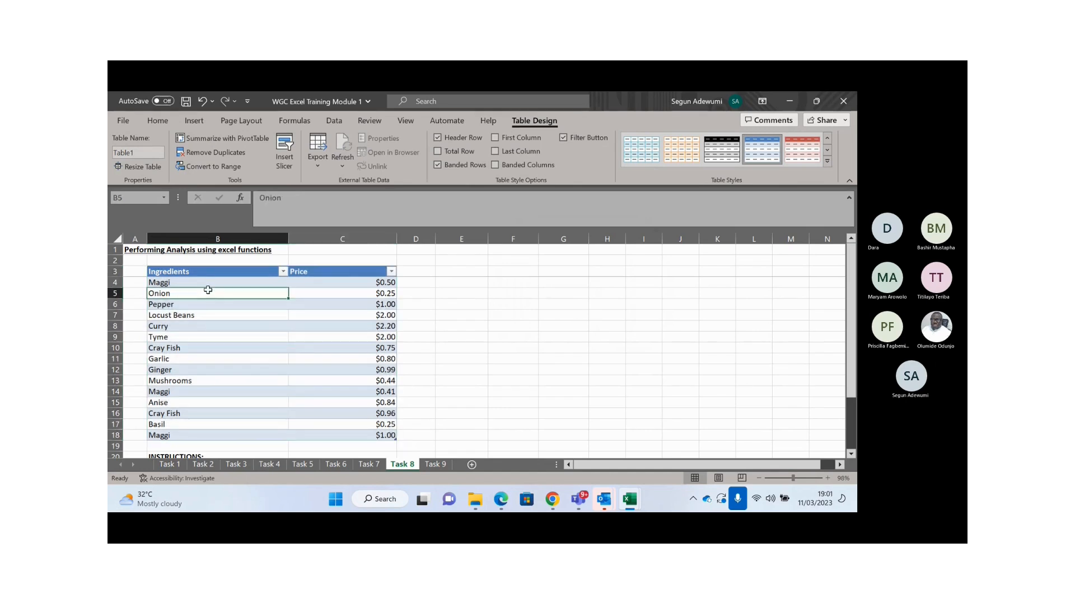
# - Start a PivotTable from Table1 on the existing worksheet, then cancel it
pyautogui.click(195, 122)
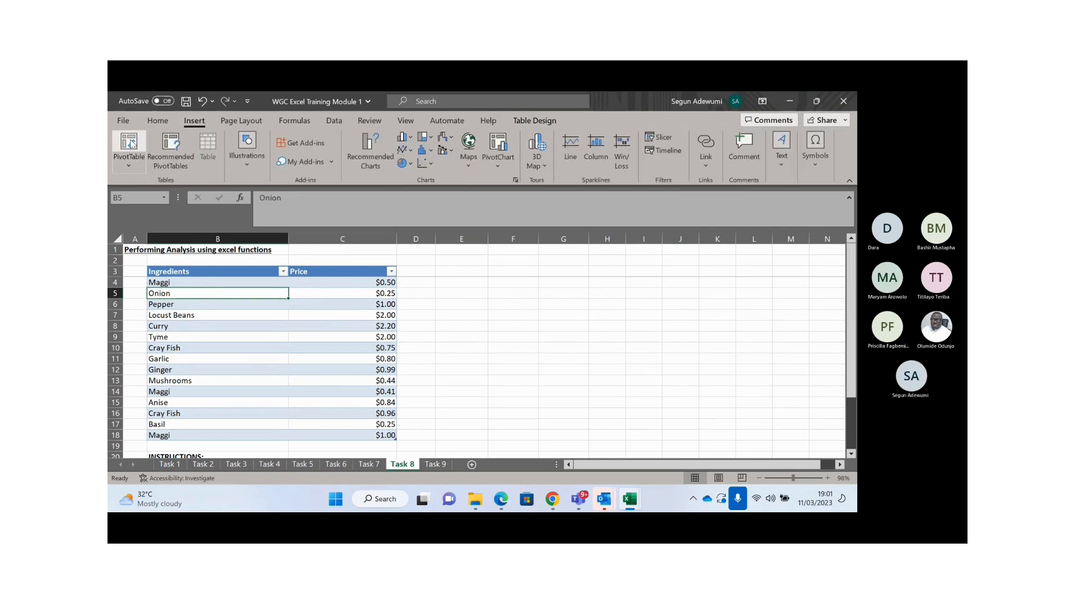
pyautogui.click(131, 145)
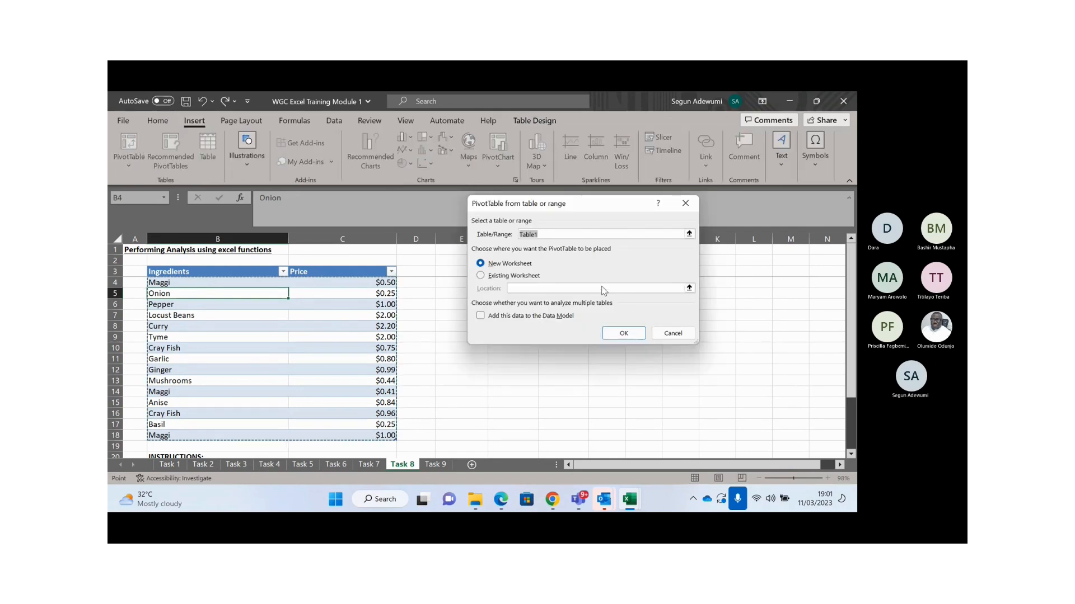
pyautogui.click(480, 276)
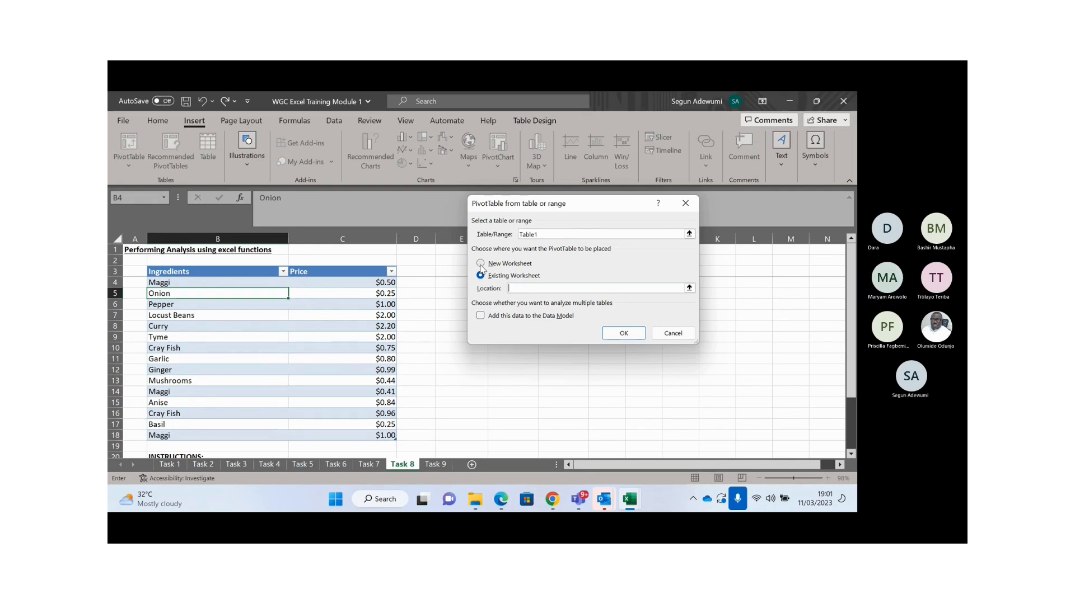
pyautogui.press('Escape')
# - Undo Table1 and convert the ingredients list into a new table with headers
pyautogui.hotkey('ctrl', 'z')
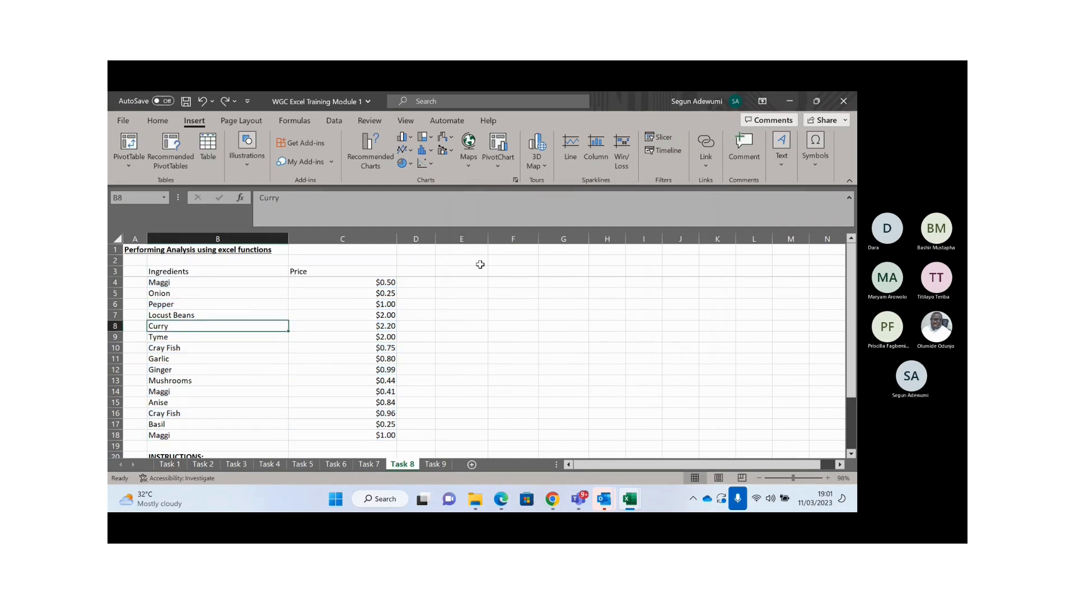
pyautogui.moveTo(177, 274); pyautogui.dragTo(380, 435)
pyautogui.hotkey('ctrl', 't')
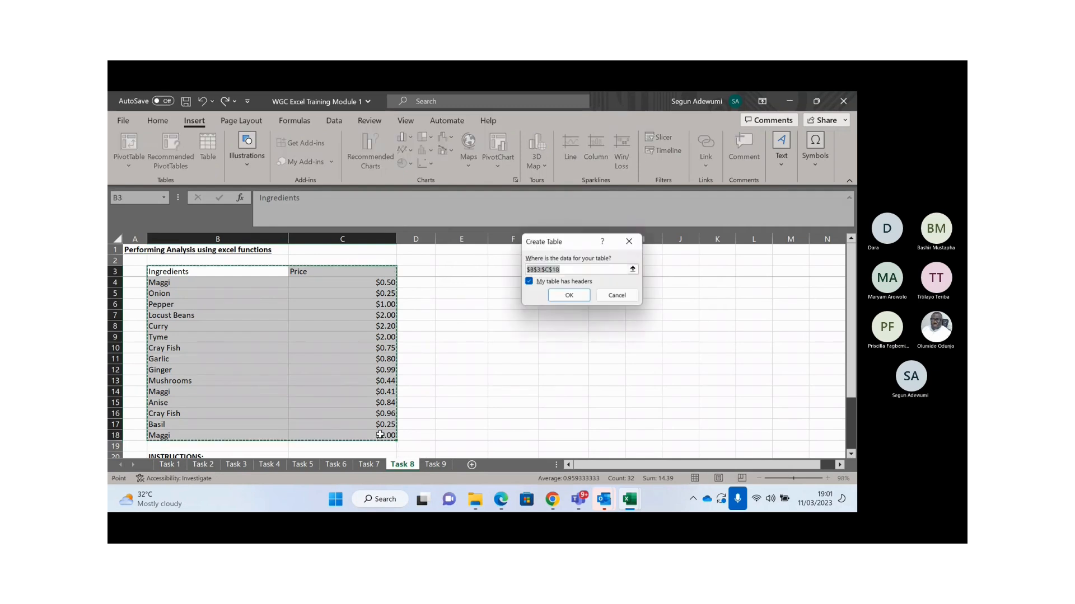
pyautogui.press('Return')
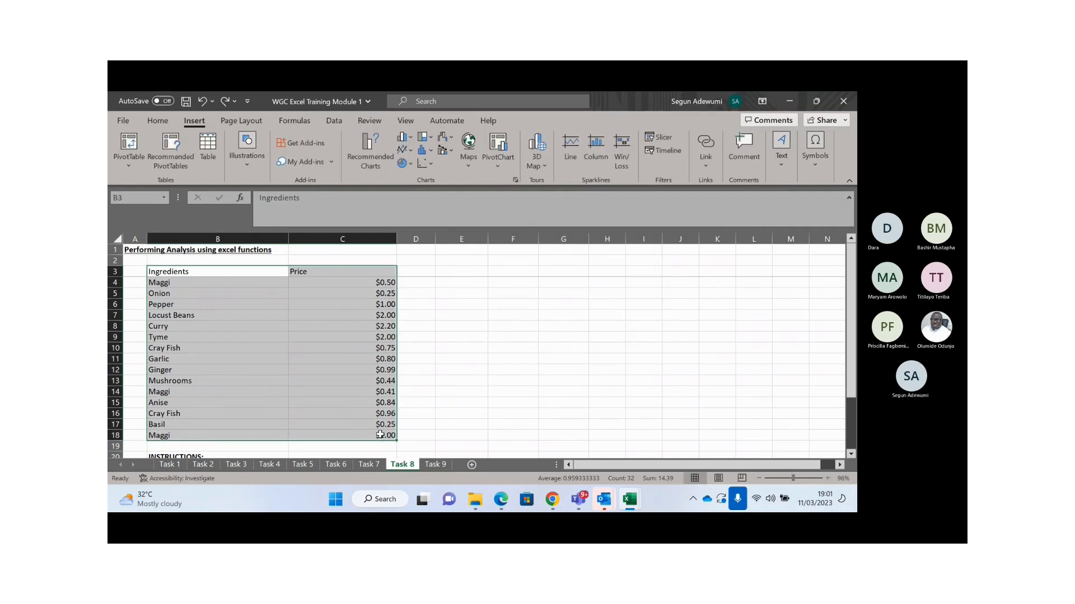
pyautogui.click(268, 351)
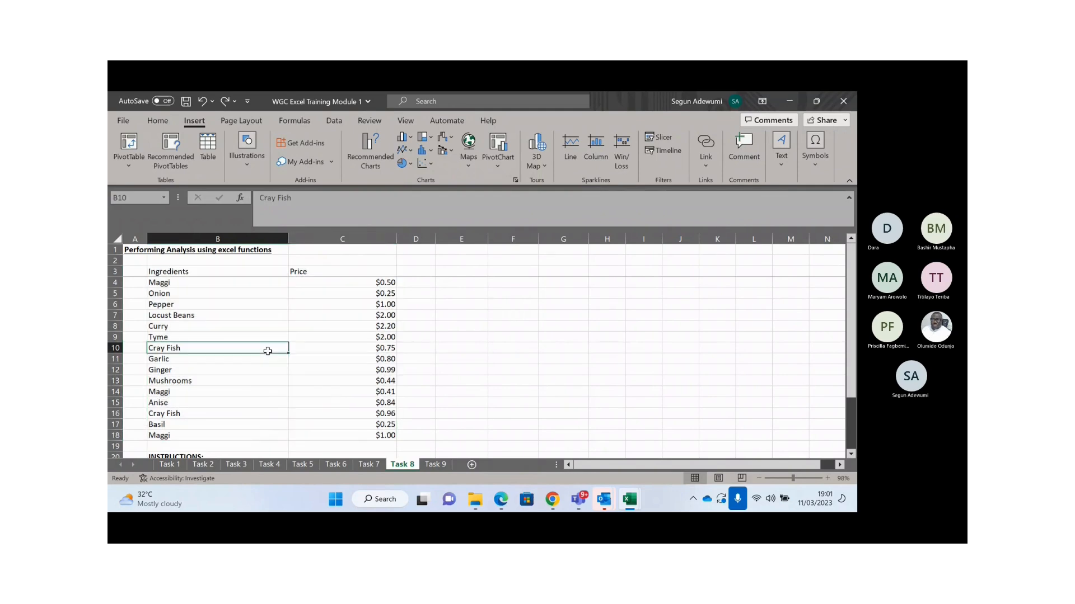
pyautogui.hotkey('ctrl', 't')
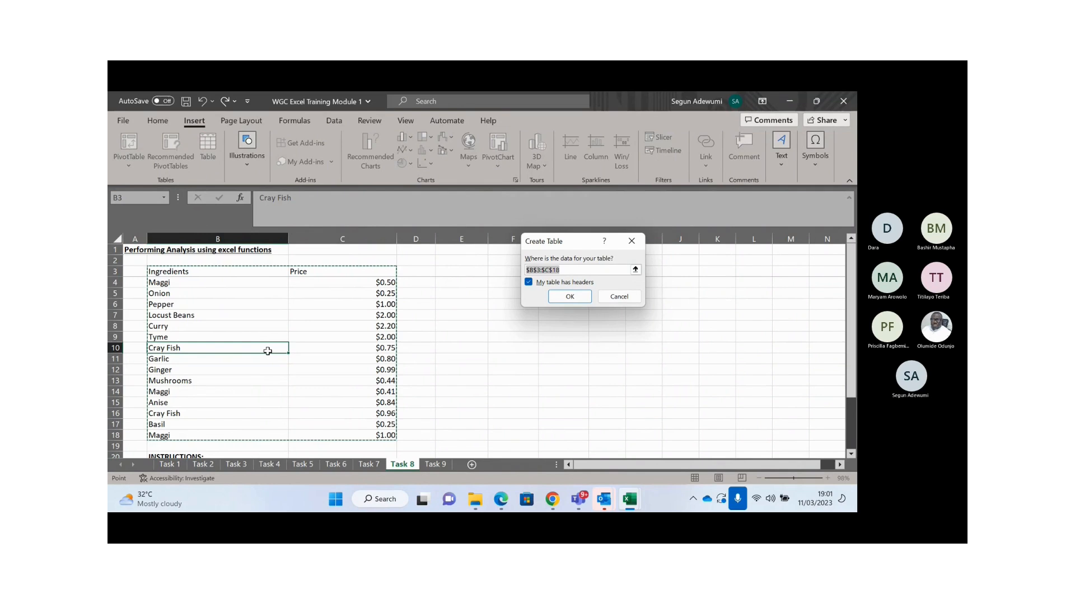
pyautogui.press('Return')
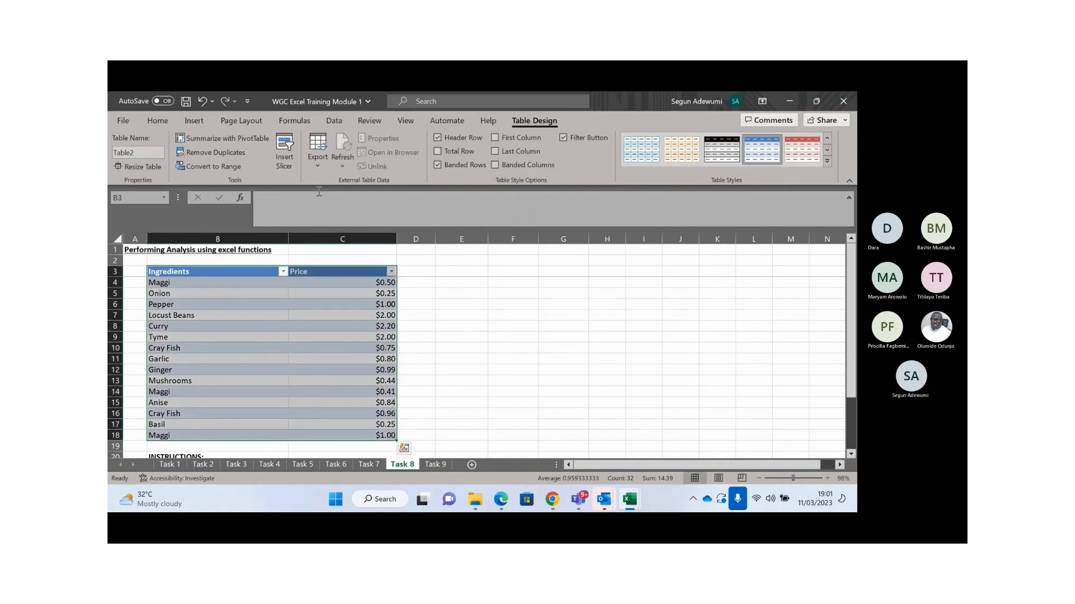
# - Insert a PivotTable from Table2 on the existing worksheet at cell E3
pyautogui.click(227, 297)
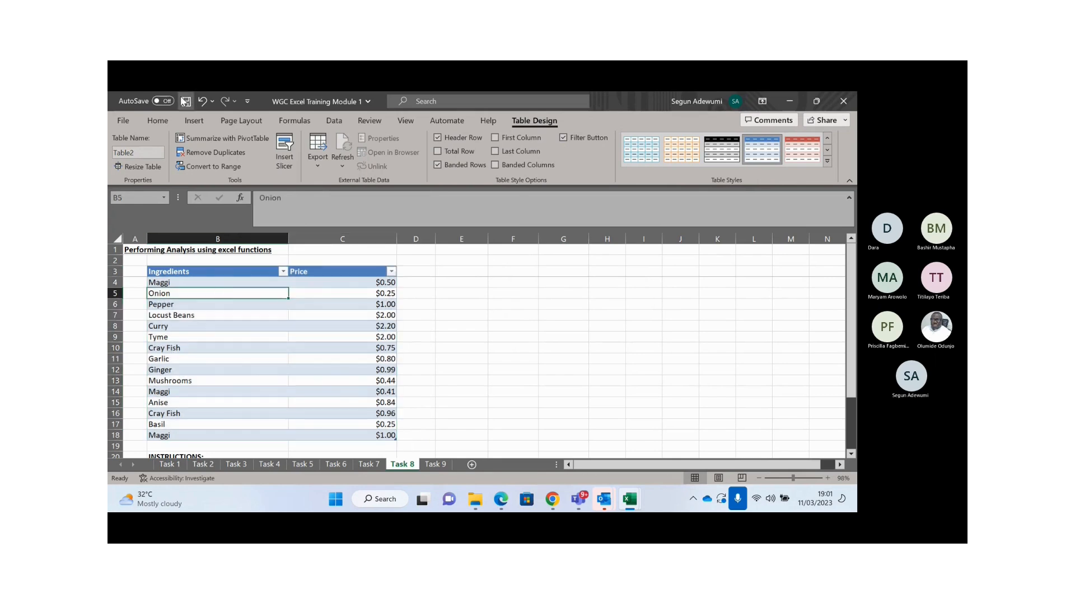
pyautogui.click(192, 121)
pyautogui.click(128, 144)
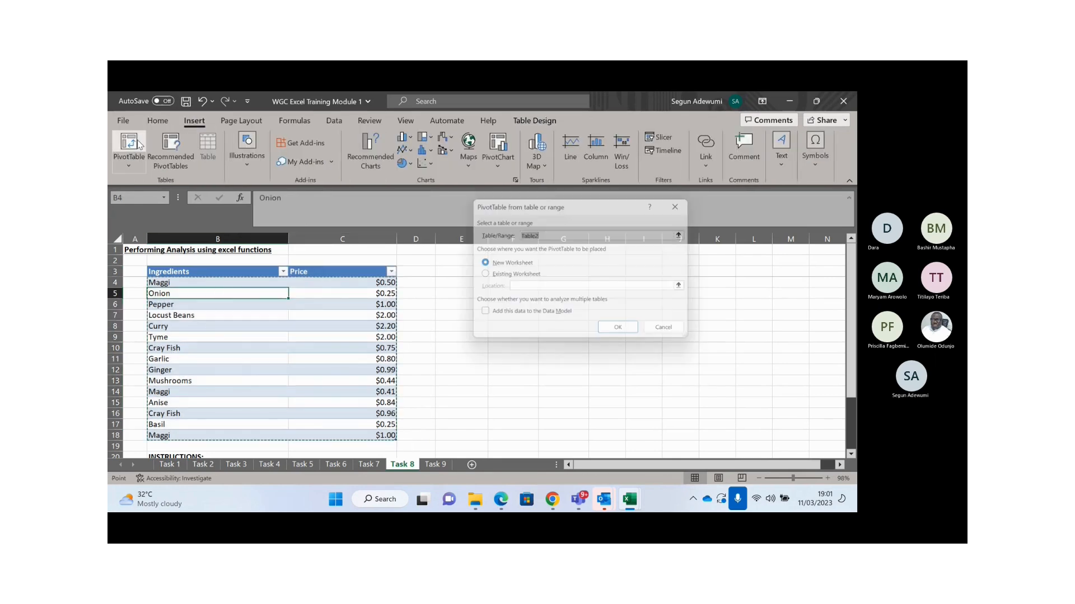
pyautogui.click(507, 276)
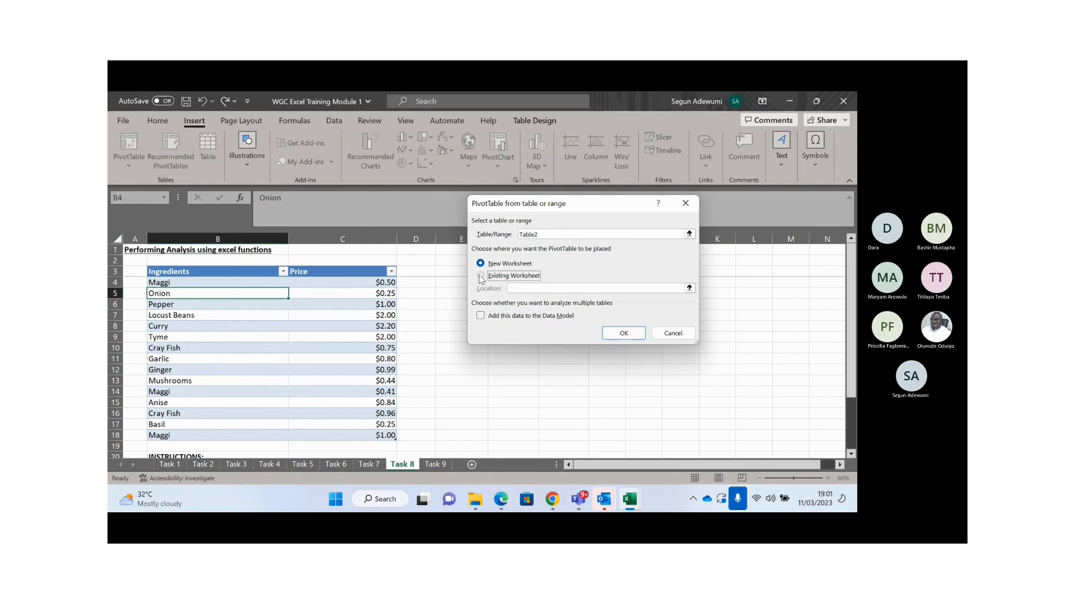
pyautogui.click(689, 288)
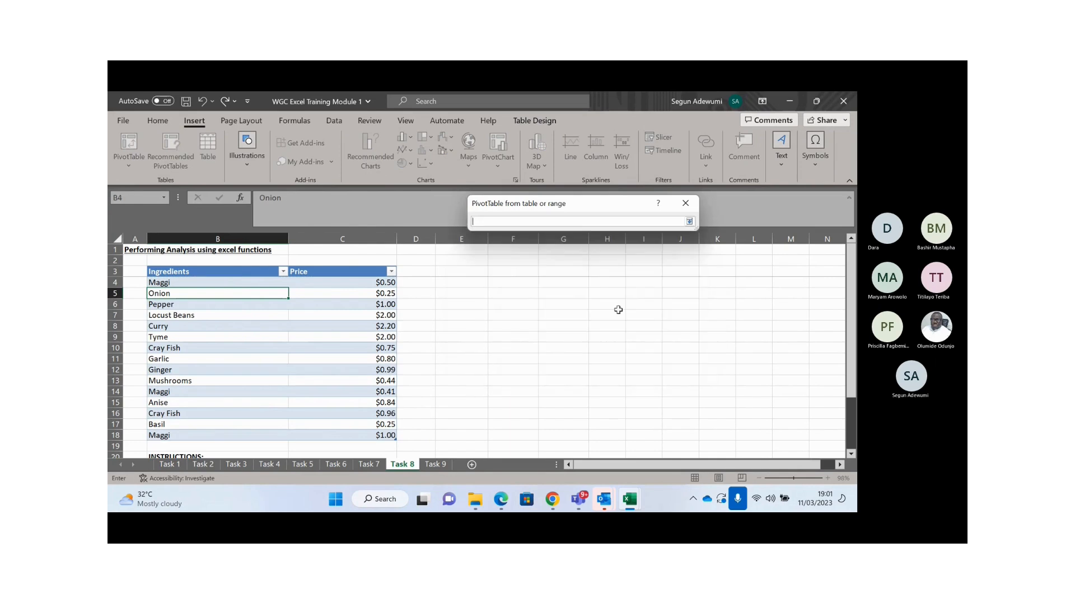
pyautogui.click(468, 274)
pyautogui.press('Return')
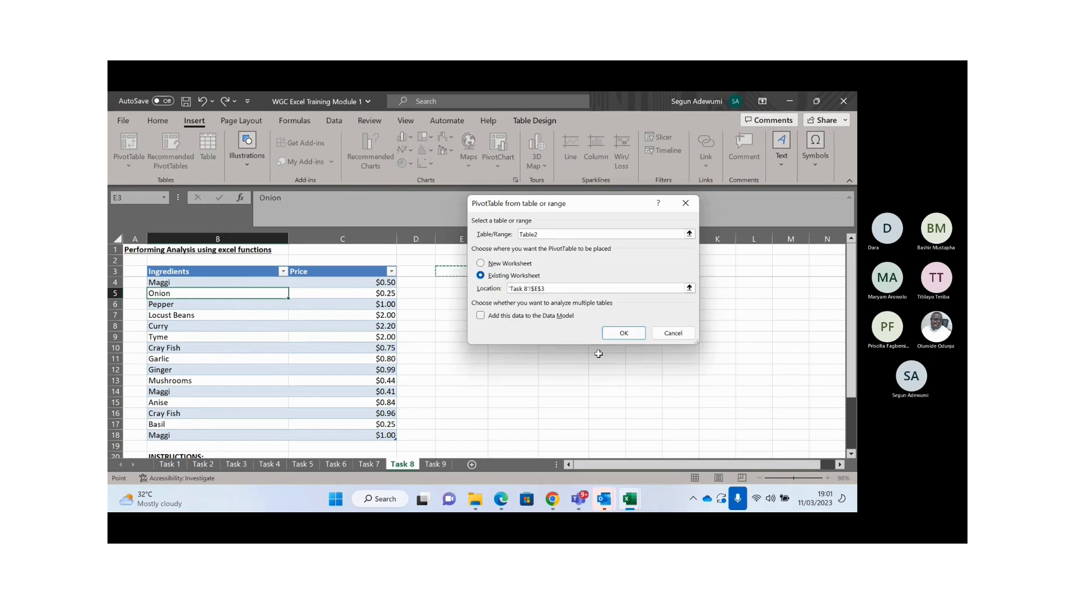
pyautogui.click(618, 332)
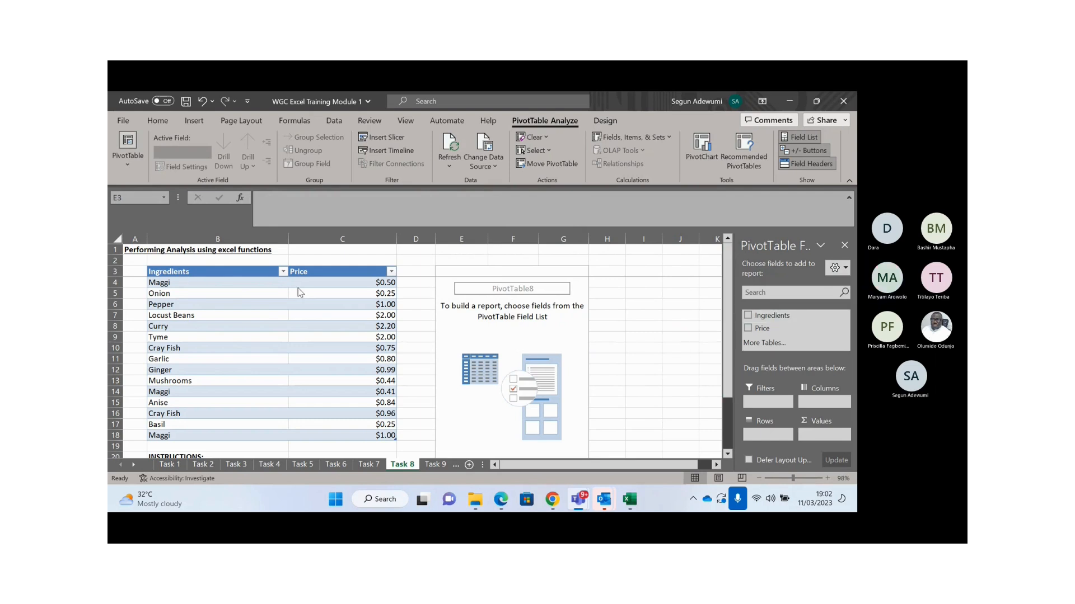
# - Add Ingredients to the PivotTable rows and Price to its values
pyautogui.click(790, 315)
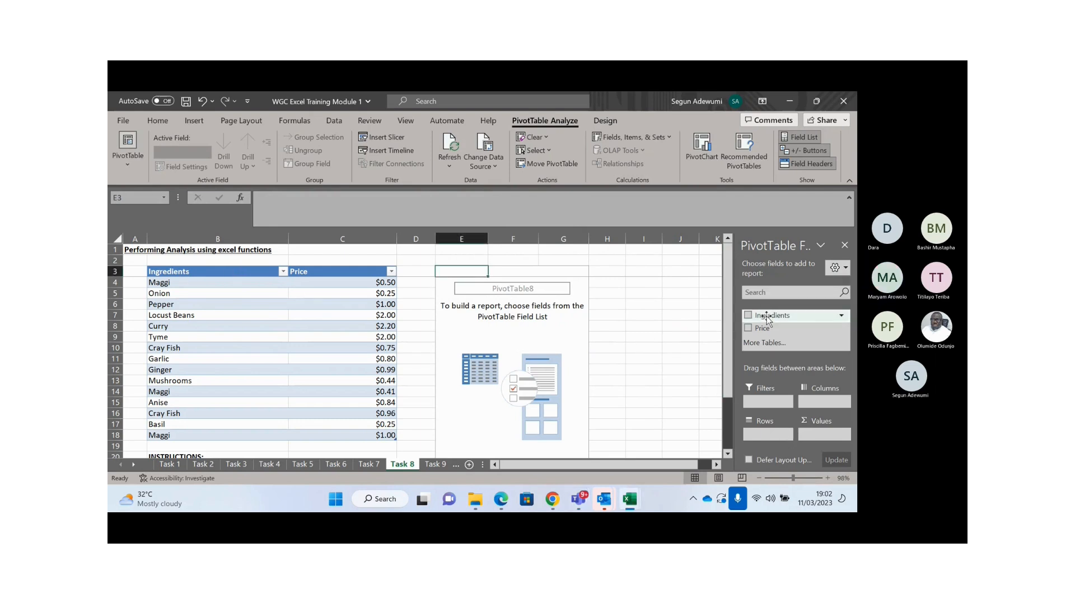
pyautogui.moveTo(763, 316); pyautogui.dragTo(763, 434)
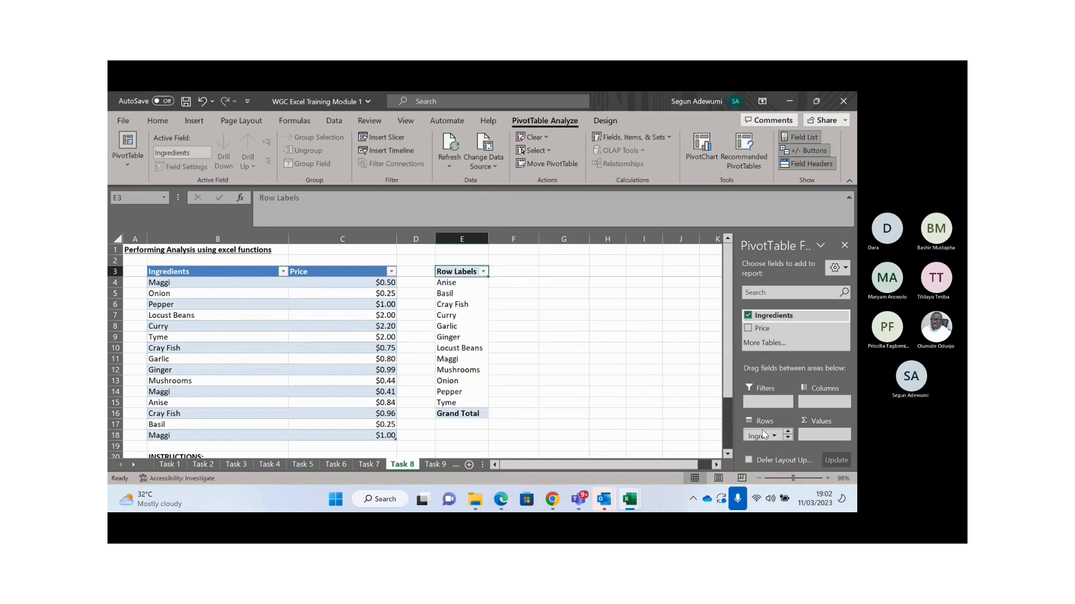
pyautogui.moveTo(773, 330); pyautogui.dragTo(822, 436)
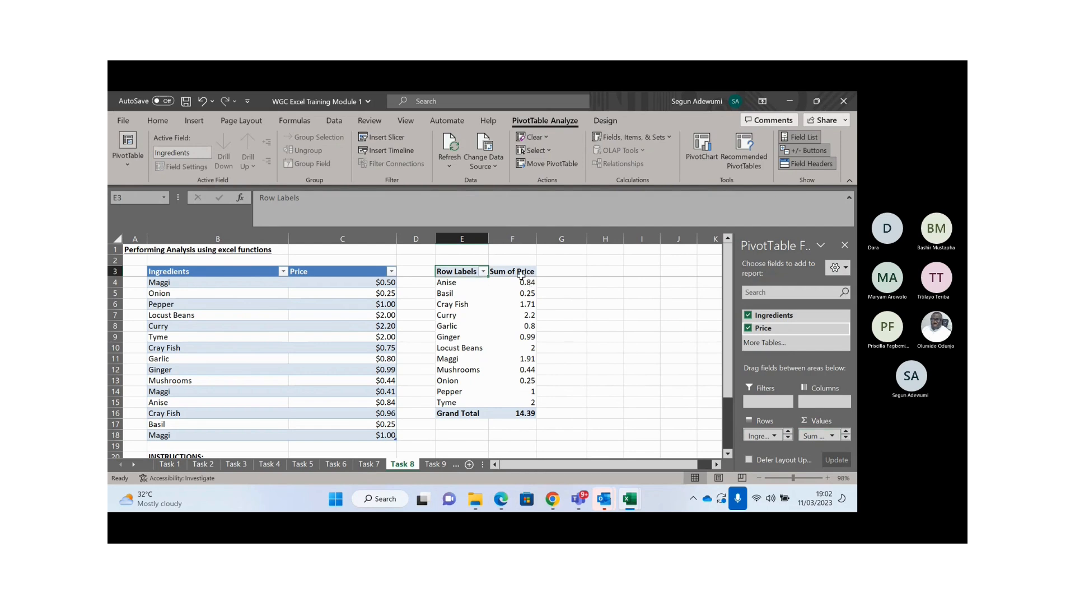
pyautogui.moveTo(522, 283); pyautogui.dragTo(520, 399)
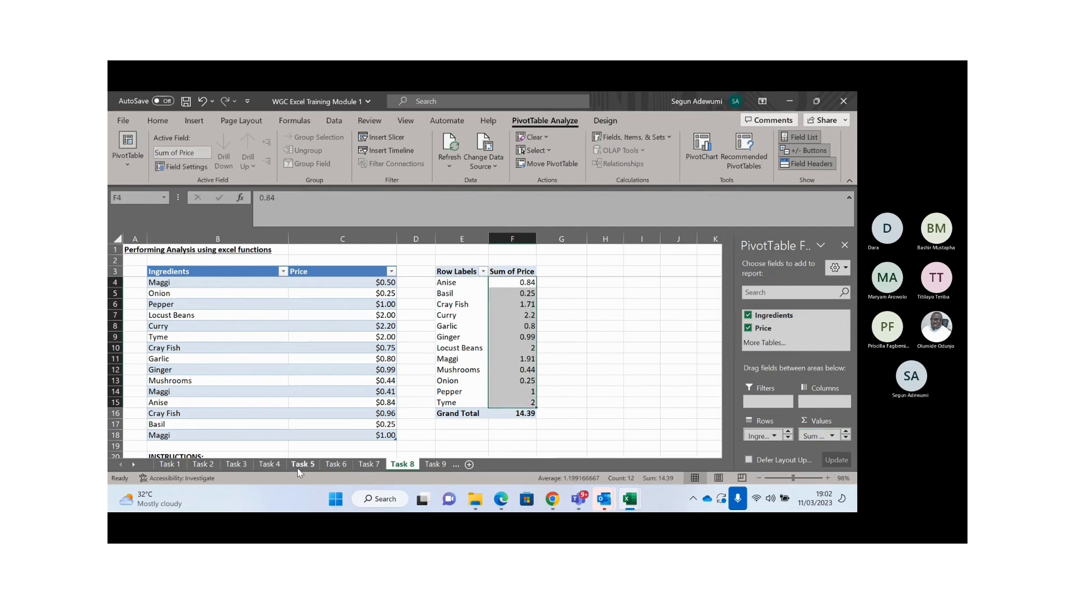
# - Compare against the SUMIF formula in G4 on Task 4, then return to Task 8
pyautogui.click(298, 466)
pyautogui.click(280, 466)
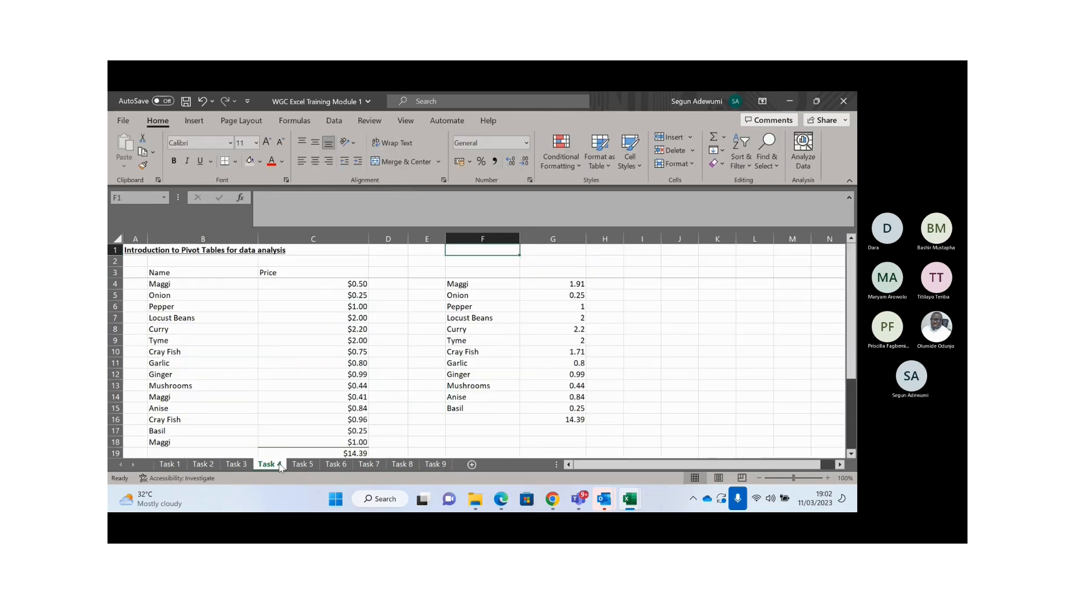
pyautogui.click(579, 294)
pyautogui.click(578, 285)
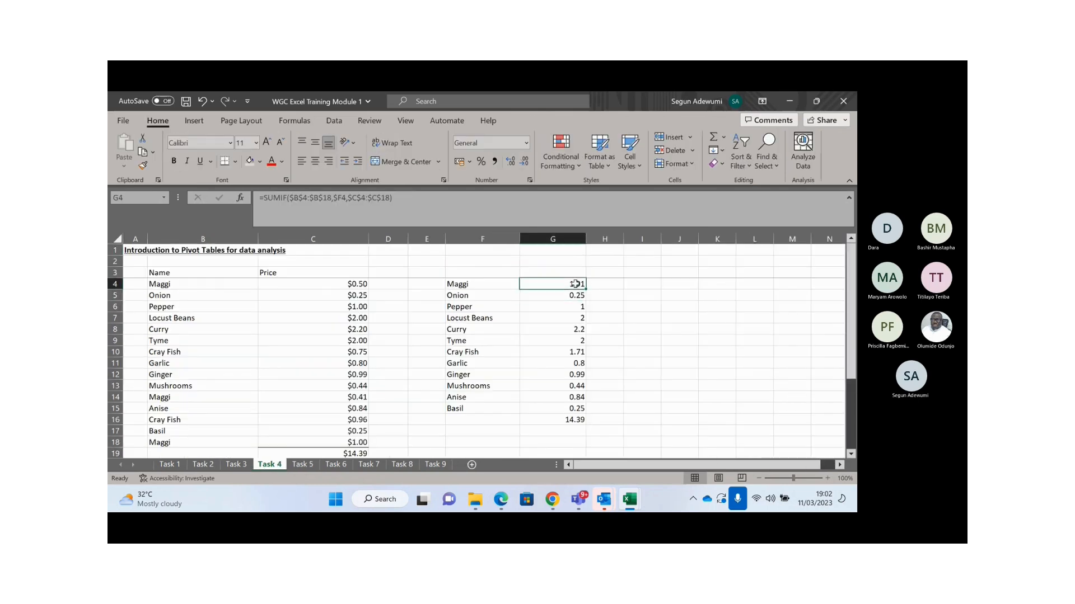
pyautogui.click(369, 467)
pyautogui.click(408, 465)
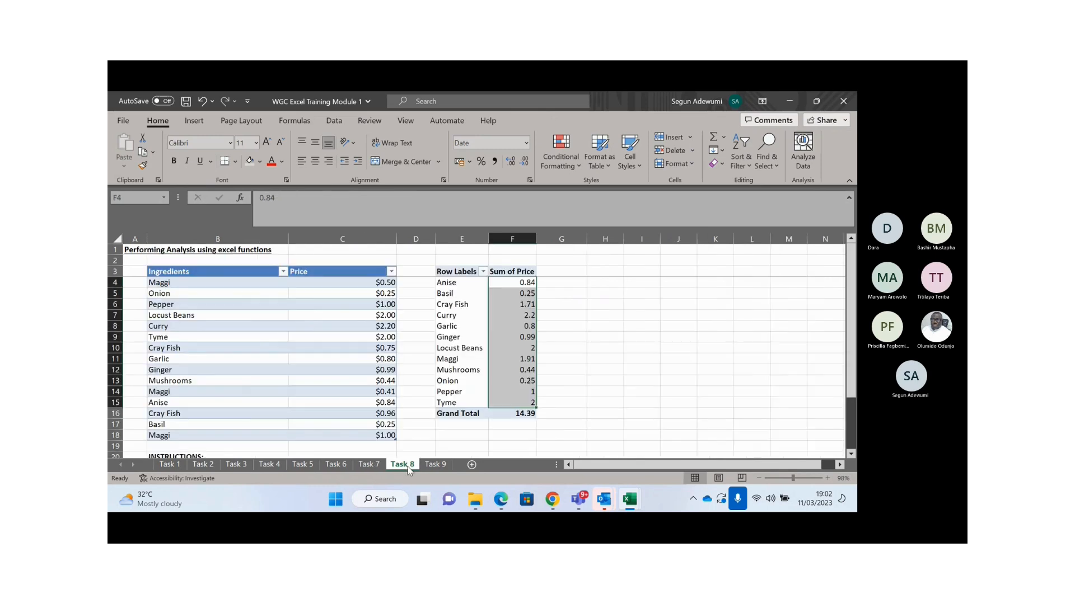
# - Inspect the PivotTable entries for Curry, Garlic, Cray Fish and Anise
pyautogui.click(497, 317)
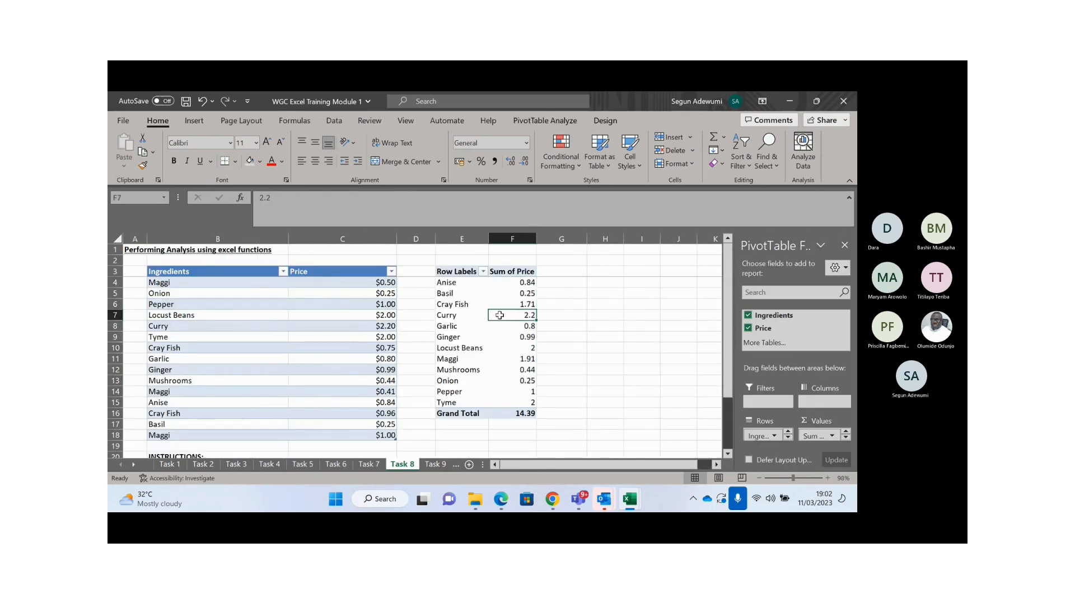
pyautogui.click(459, 274)
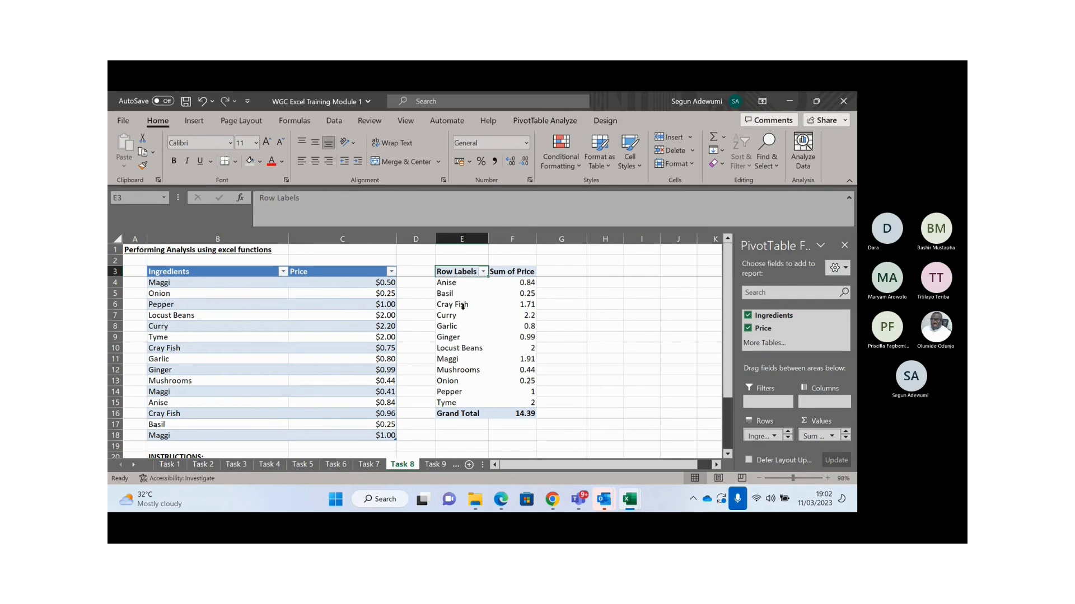
pyautogui.click(475, 326)
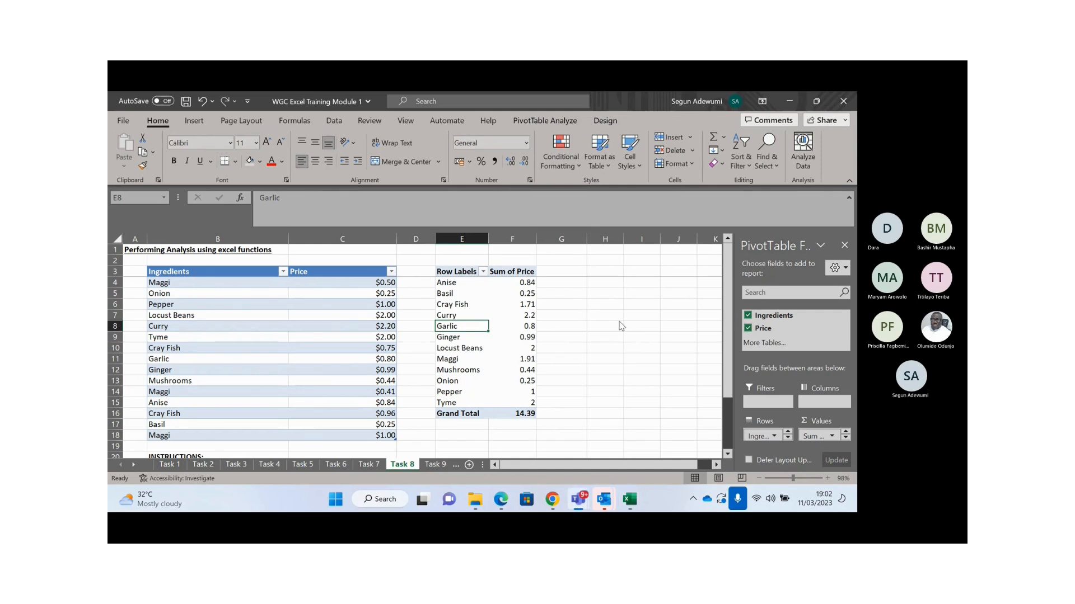
pyautogui.click(460, 304)
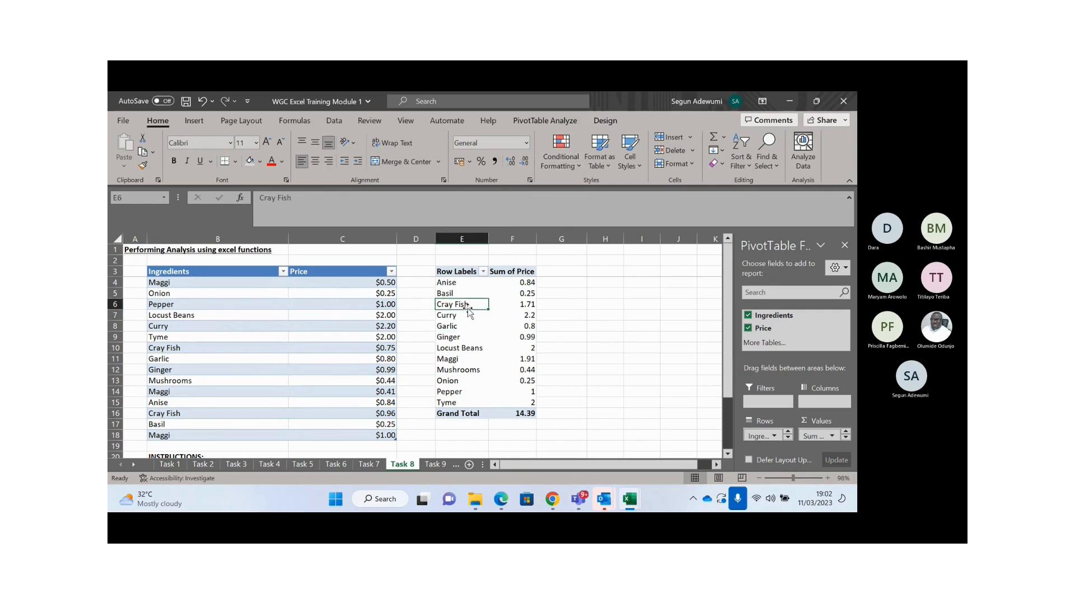
pyautogui.click(449, 286)
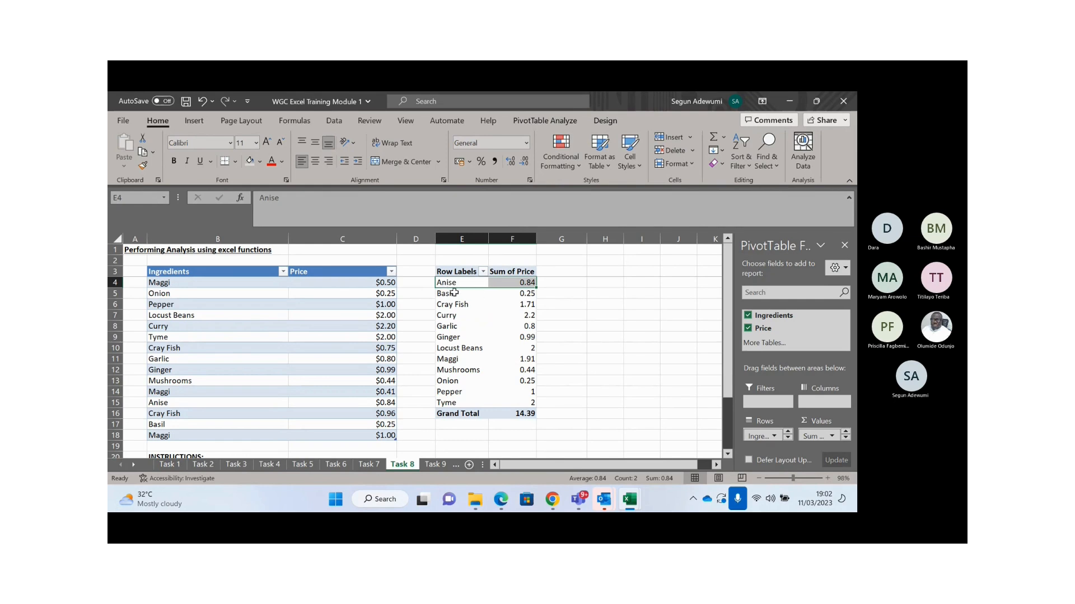
# - Move the Basil row label up so it sits above Anise
pyautogui.click(450, 294)
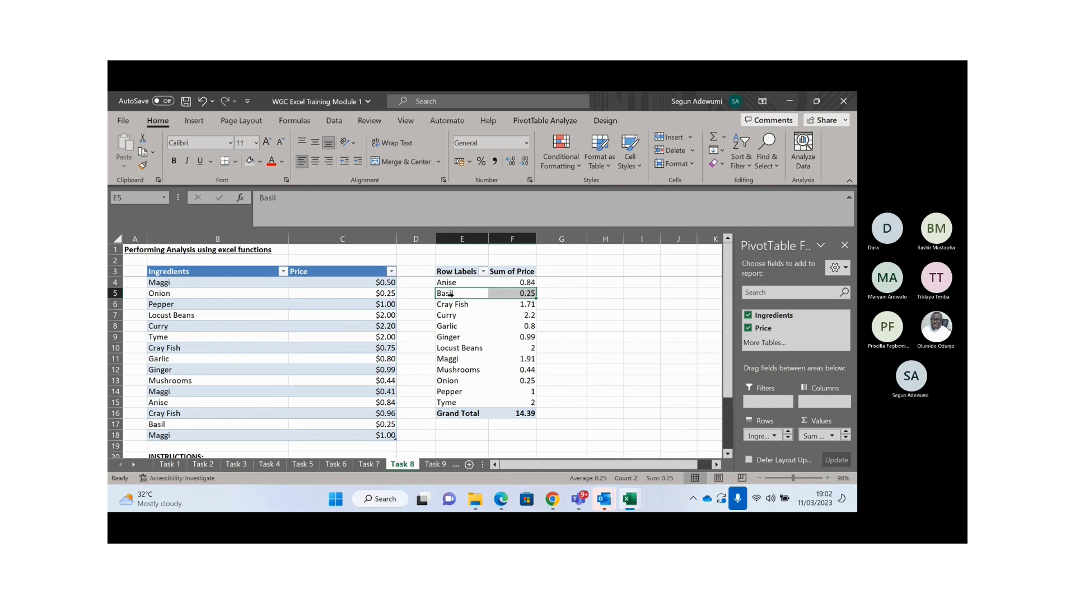
pyautogui.click(457, 294)
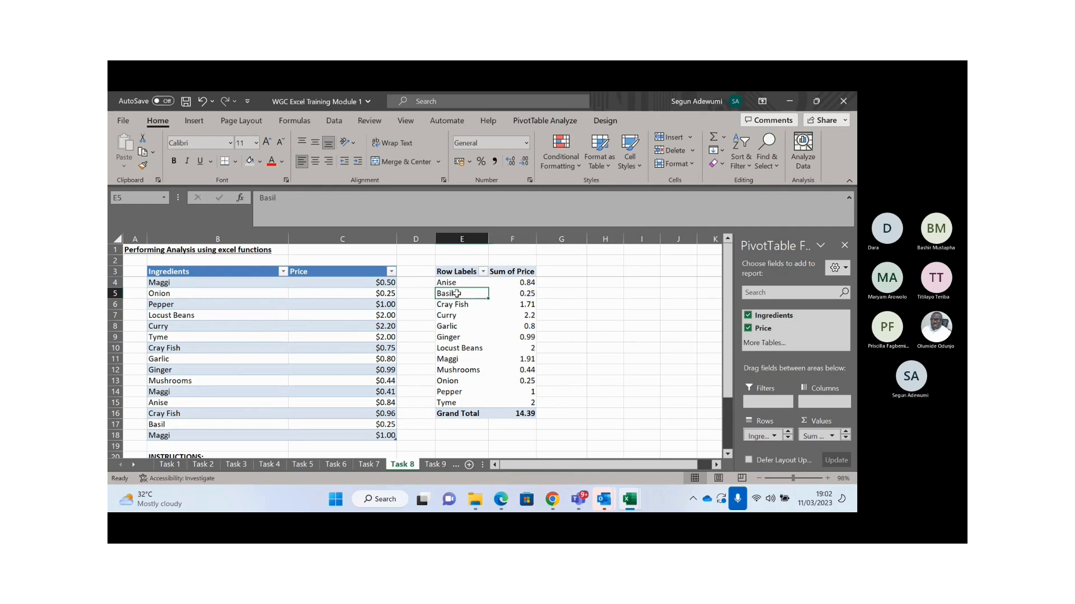
pyautogui.rightClick(457, 294)
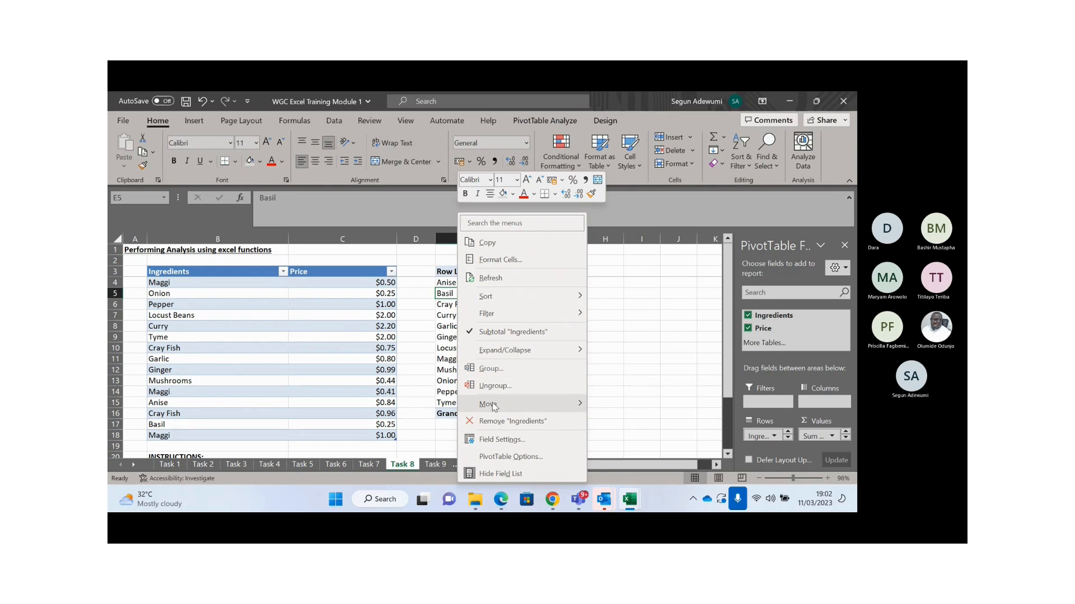
pyautogui.moveTo(494, 406)
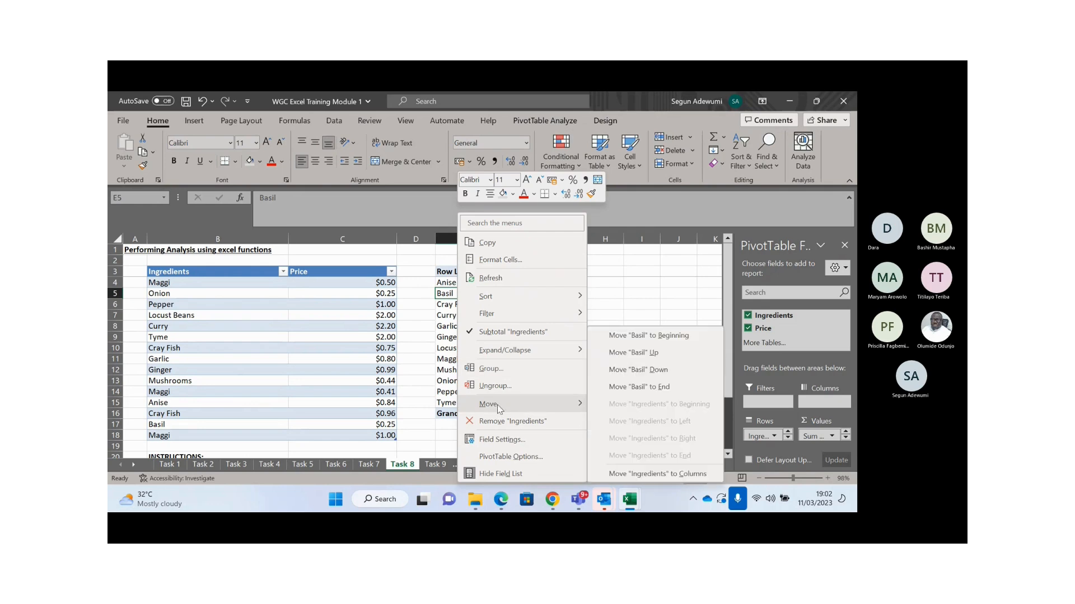
pyautogui.click(633, 357)
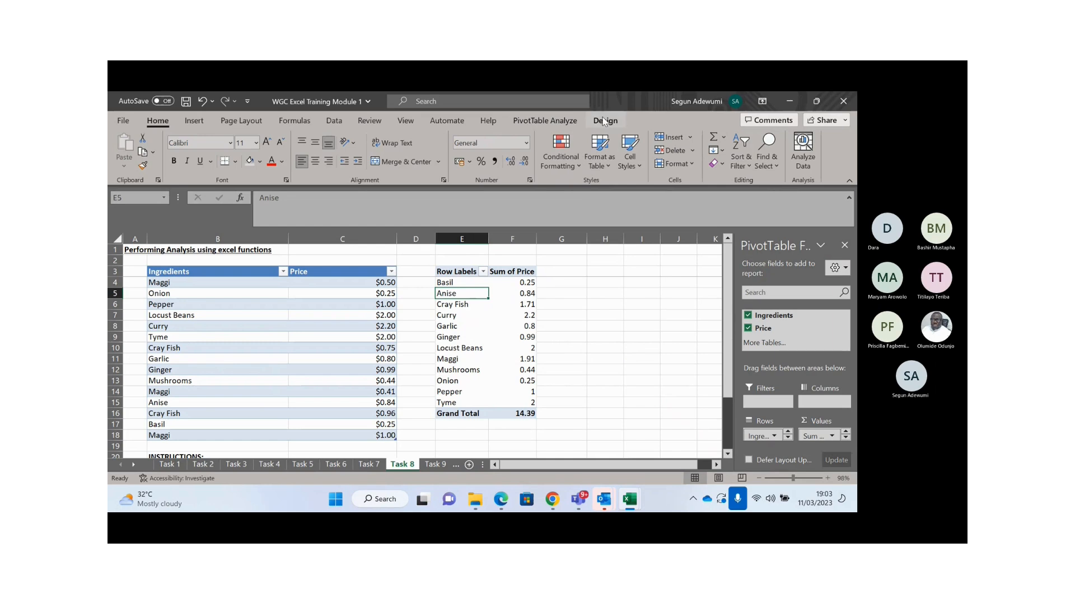
# - Turn the PivotTable's Grand Totals off, then undo the change
pyautogui.click(561, 121)
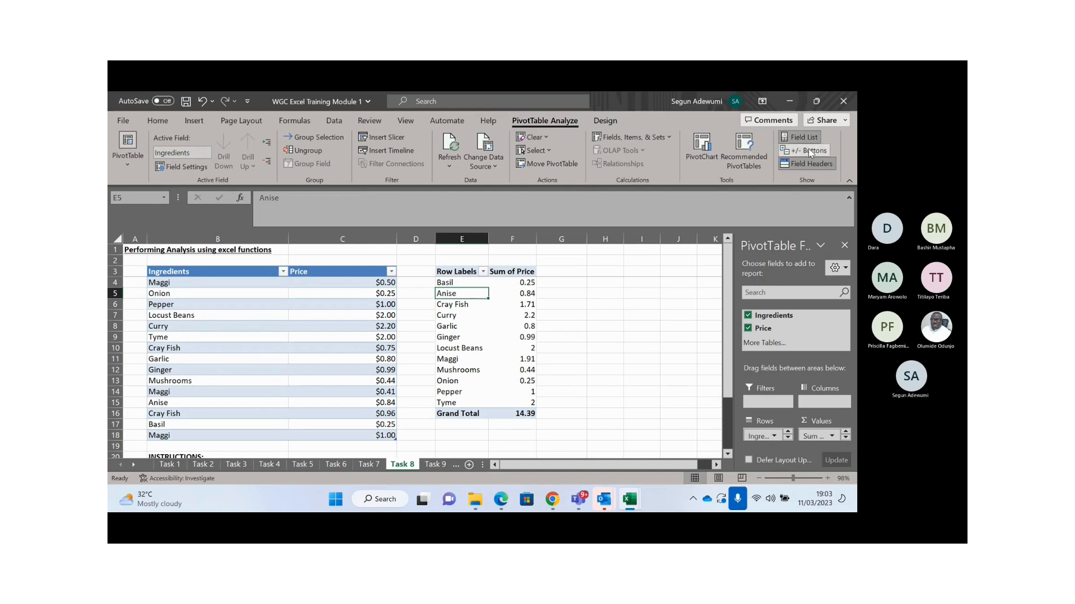
pyautogui.click(606, 120)
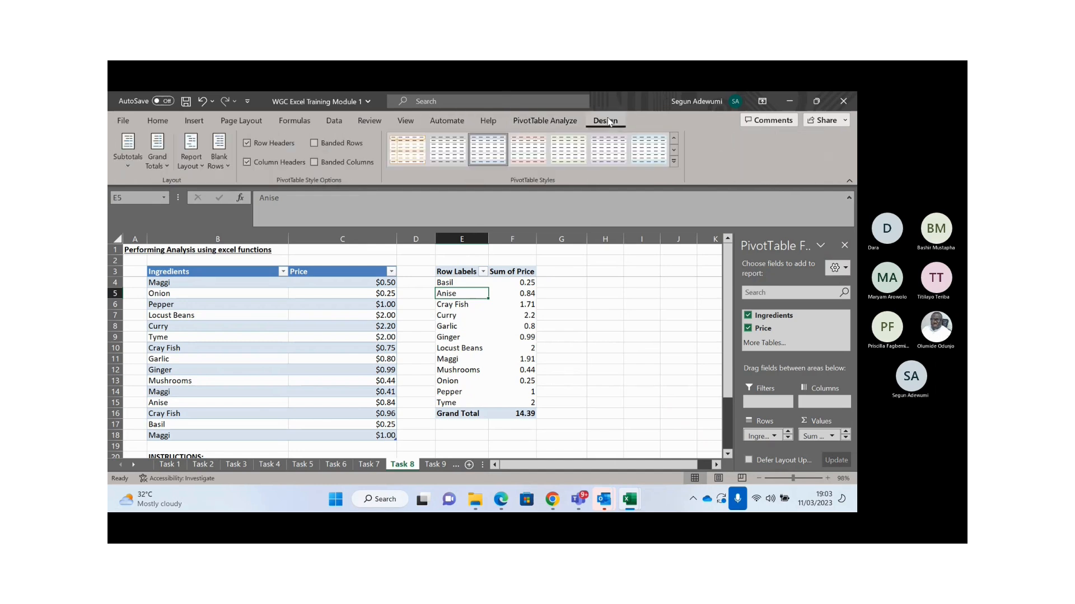
pyautogui.click(128, 168)
pyautogui.click(157, 163)
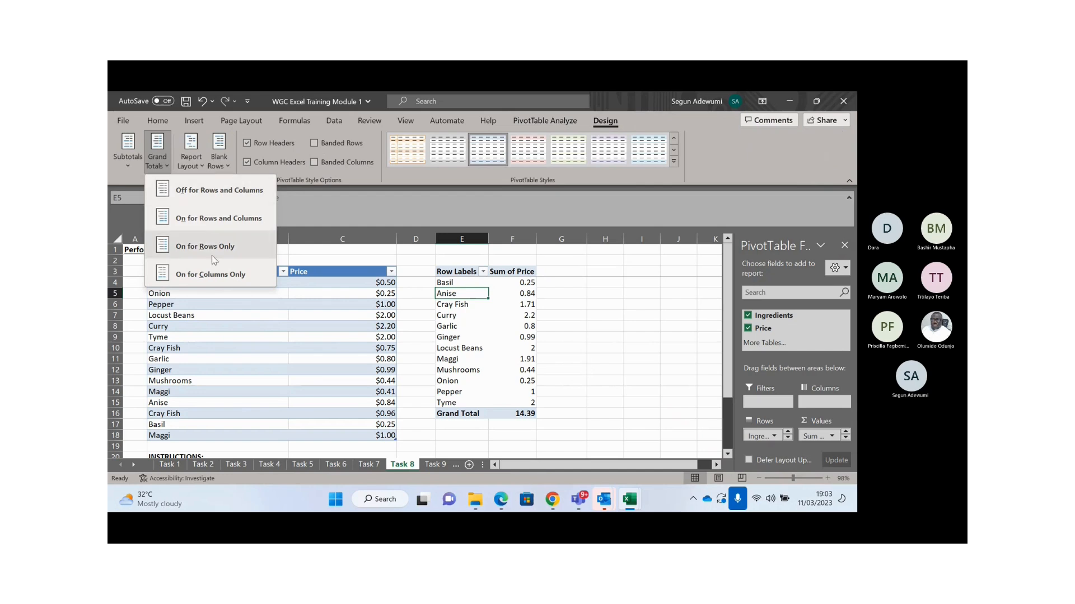
pyautogui.click(199, 190)
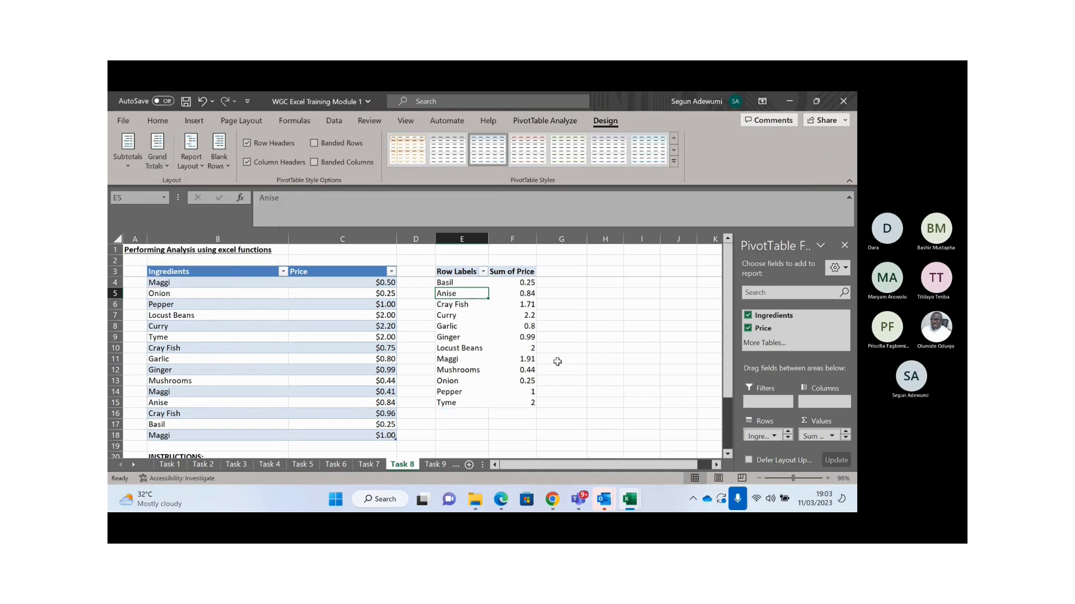
pyautogui.hotkey('ctrl', 'z')
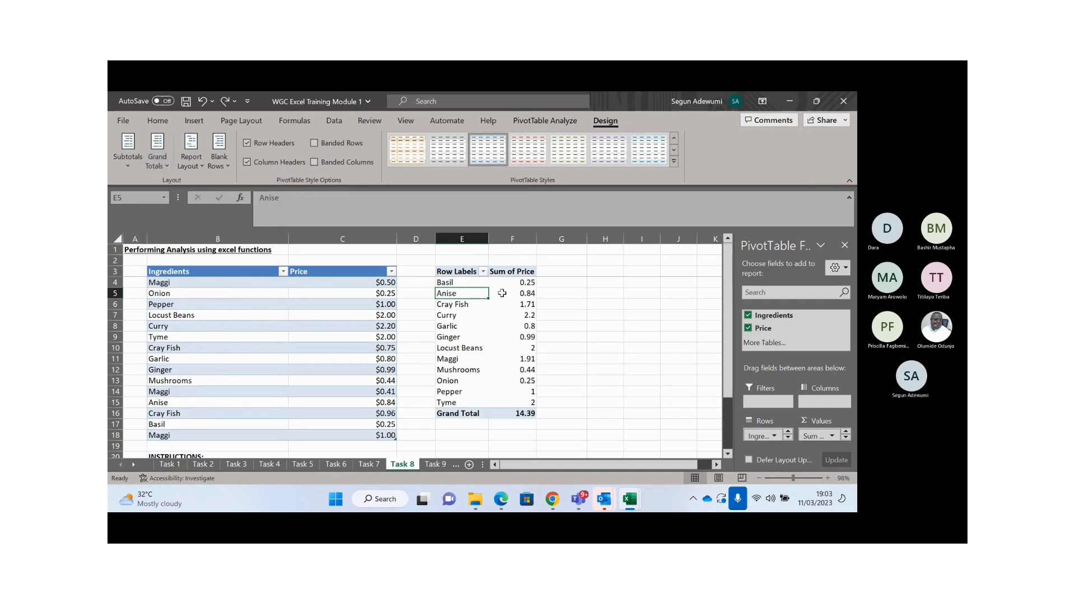
# - Switch the PivotTable report layout to Tabular Form
pyautogui.click(497, 316)
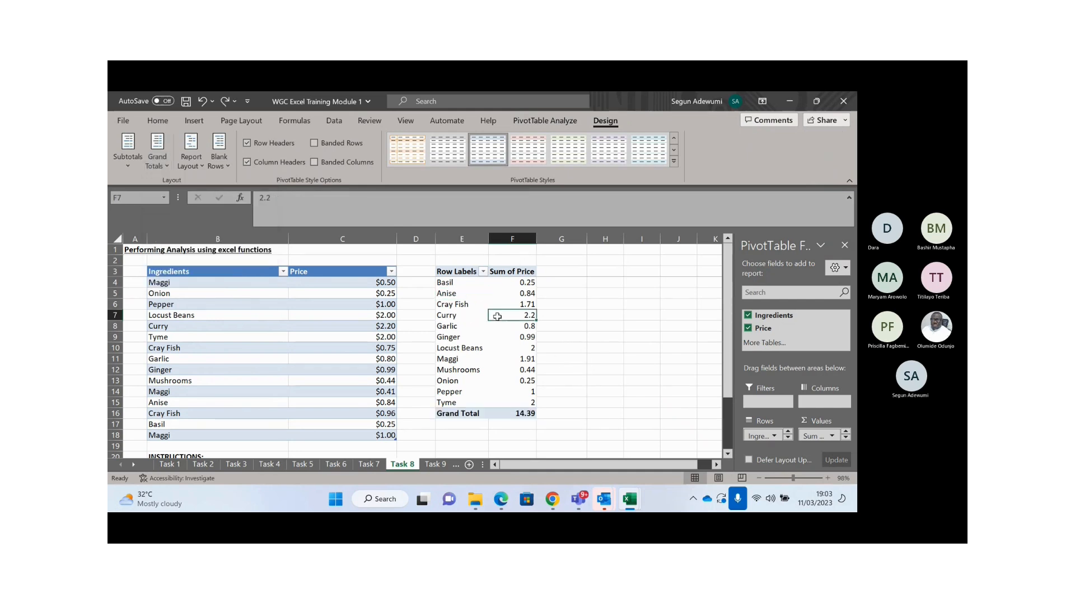
pyautogui.click(198, 164)
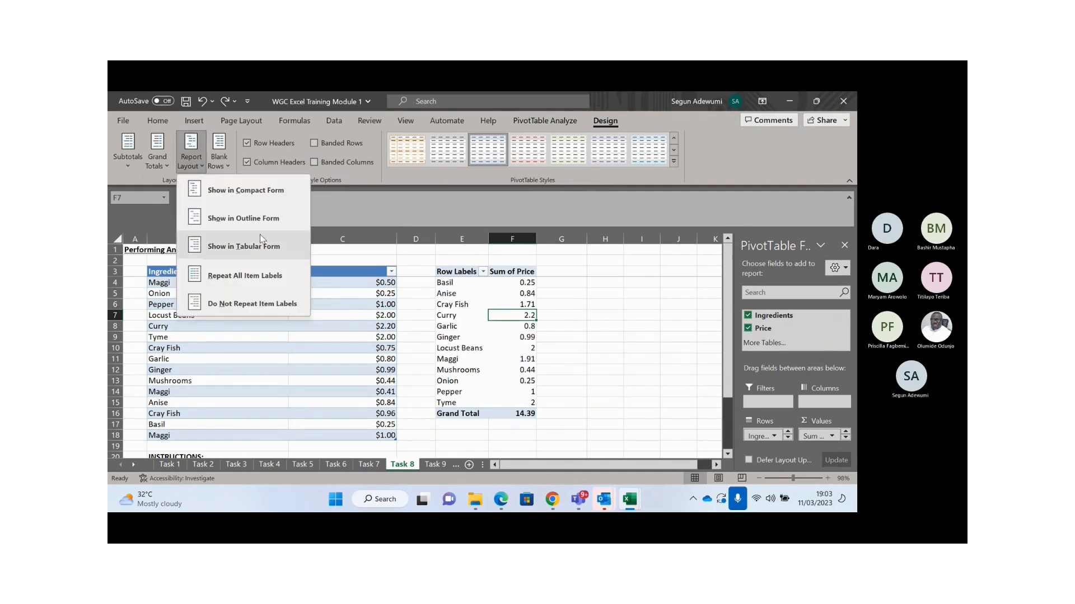
pyautogui.click(258, 248)
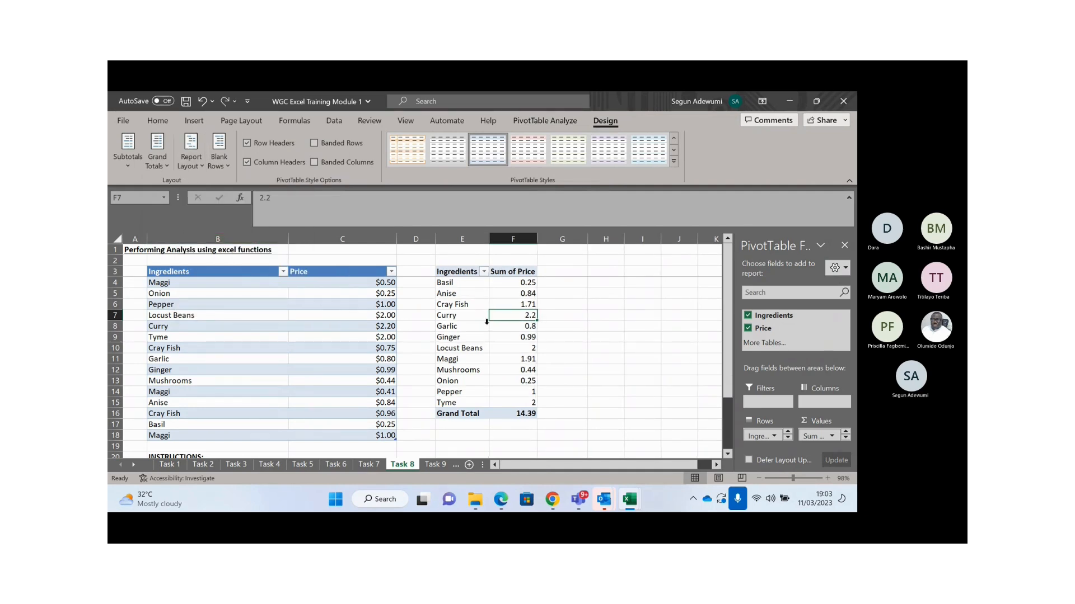
# - Try renaming Sum of Price to 'Price', which is rejected as a duplicate, and cancel
pyautogui.click(506, 271)
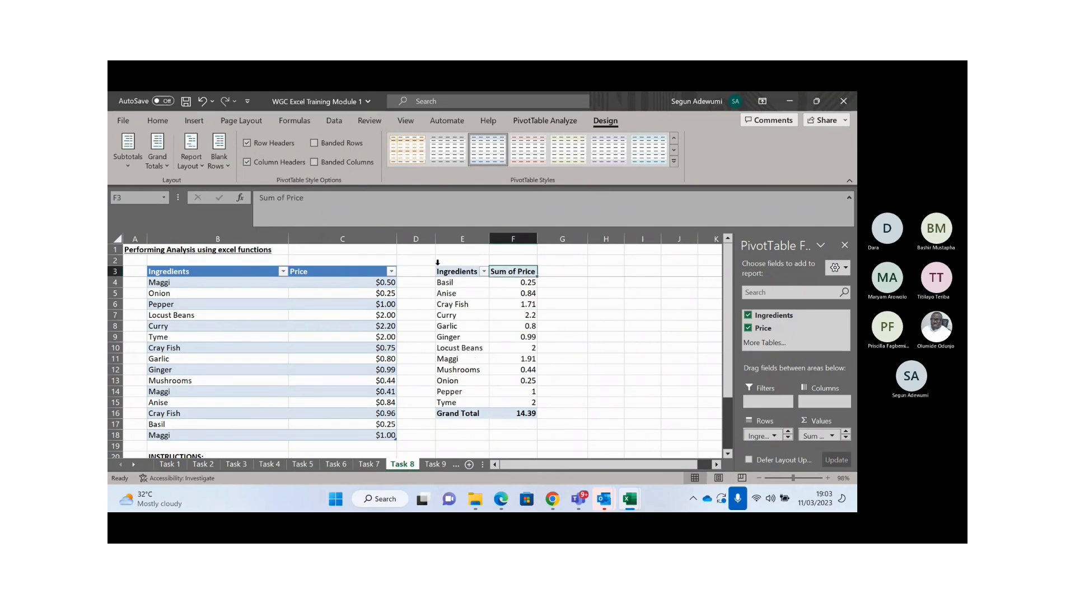
pyautogui.doubleClick(519, 269)
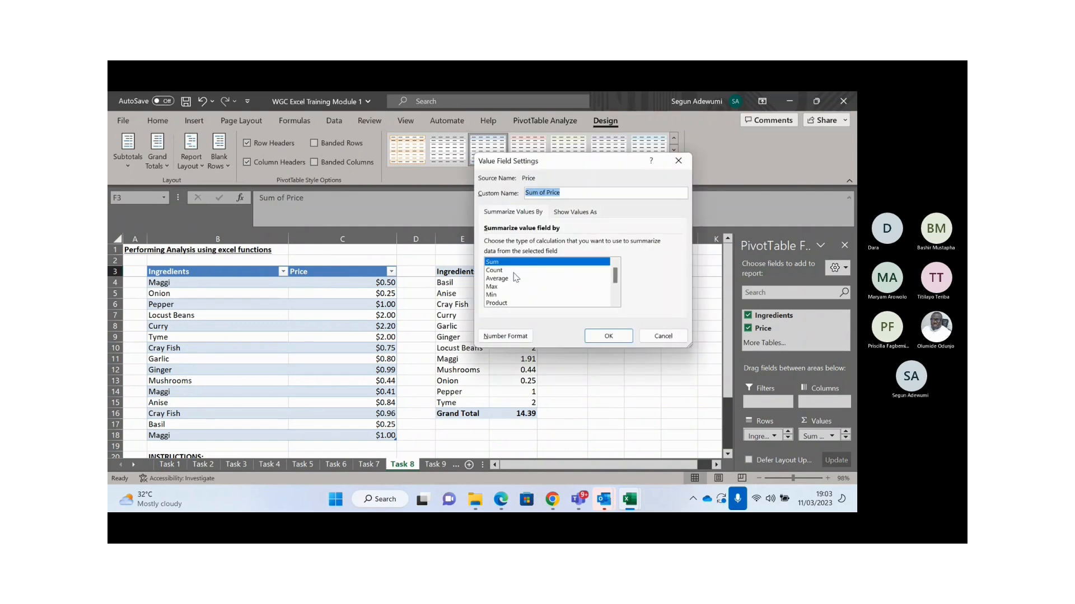
pyautogui.click(568, 192)
pyautogui.moveTo(568, 192); pyautogui.dragTo(510, 201)
pyautogui.write('Price')
pyautogui.click(620, 336)
pyautogui.click(495, 328)
pyautogui.click(677, 161)
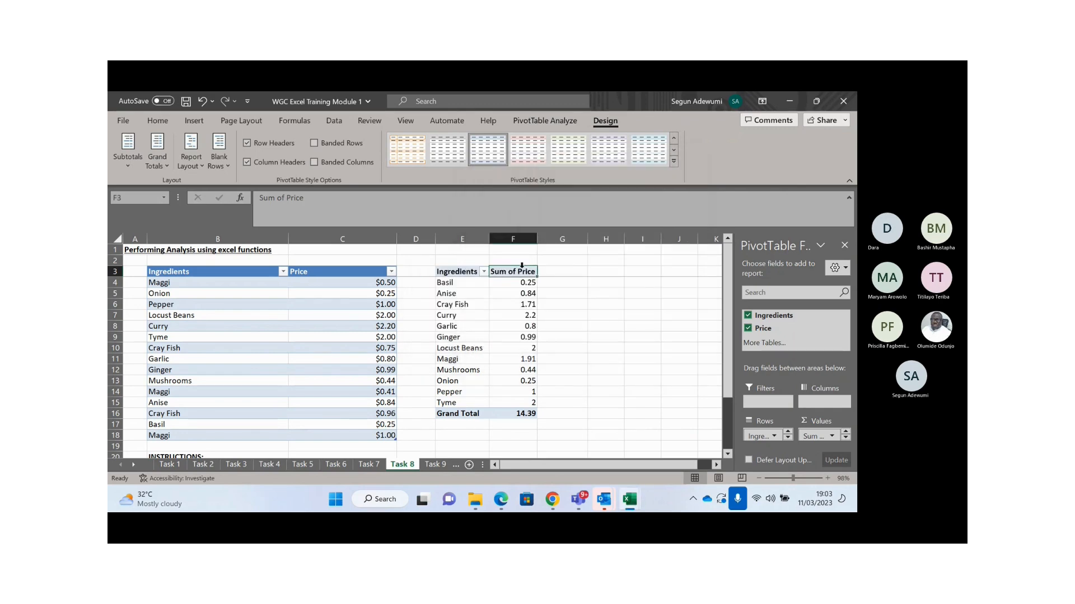
# - Summarize Price by Count under the custom name 'Commodity Price'
pyautogui.doubleClick(519, 273)
pyautogui.click(520, 272)
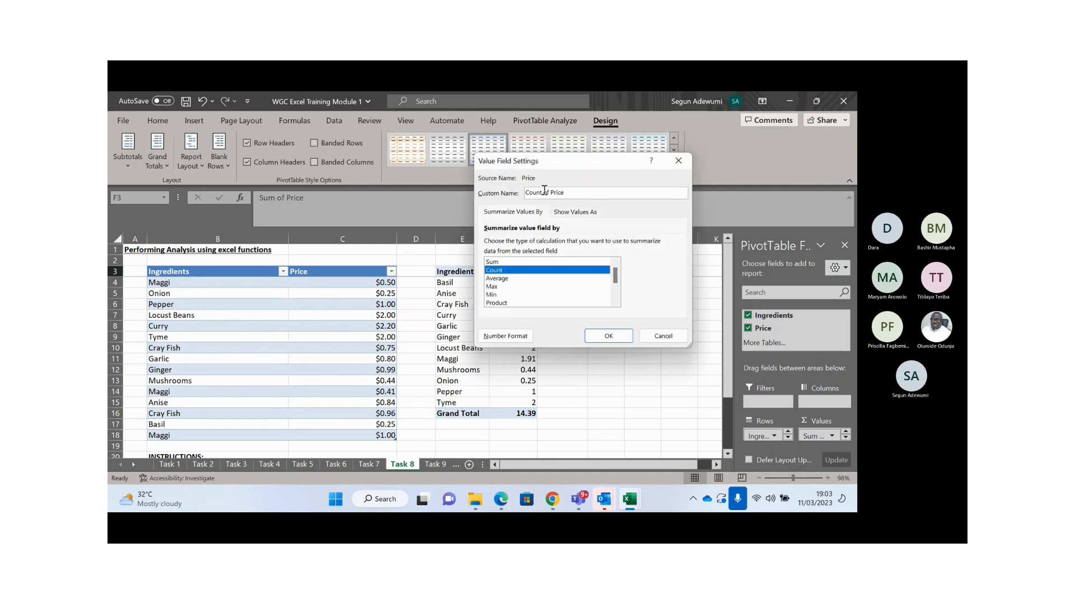
pyautogui.press('BackSpace')
pyautogui.press('BackSpace')
pyautogui.press('BackSpace')
pyautogui.press('BackSpace')
pyautogui.press('BackSpace')
pyautogui.press('BackSpace')
pyautogui.press('BackSpace')
pyautogui.press('BackSpace')
pyautogui.write('Commodity')
pyautogui.click(604, 335)
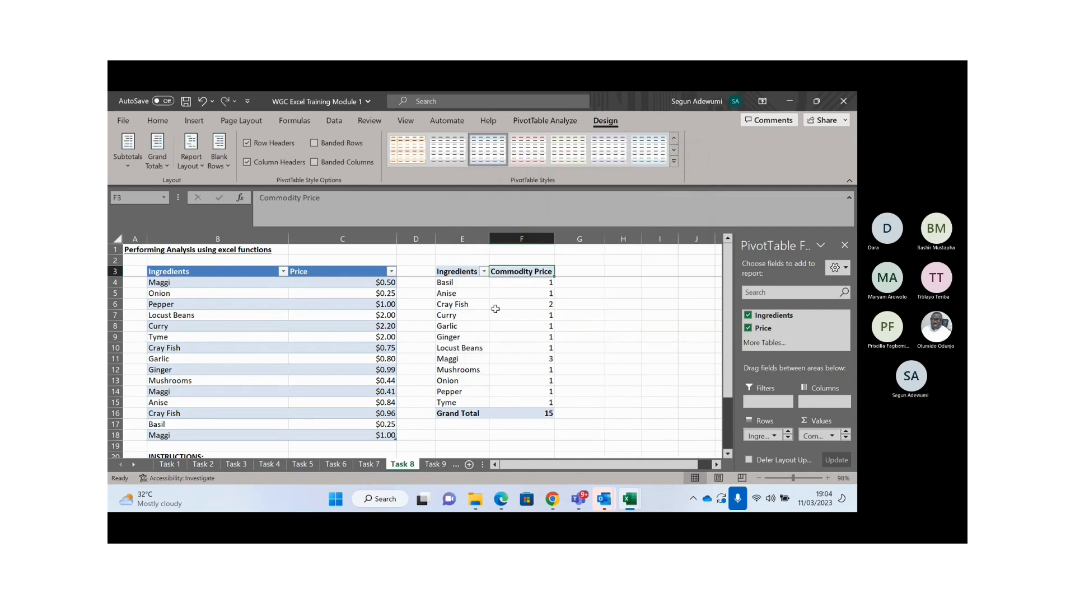
pyautogui.click(513, 305)
pyautogui.click(467, 295)
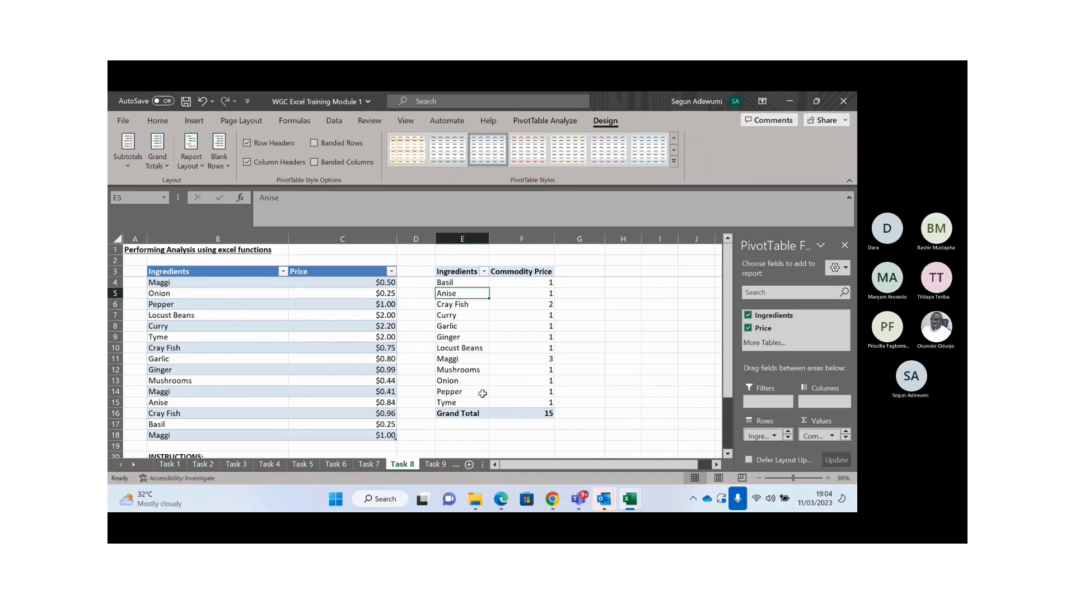
# - Open the PivotTable Options dialog and close it unchanged
pyautogui.rightClick(457, 384)
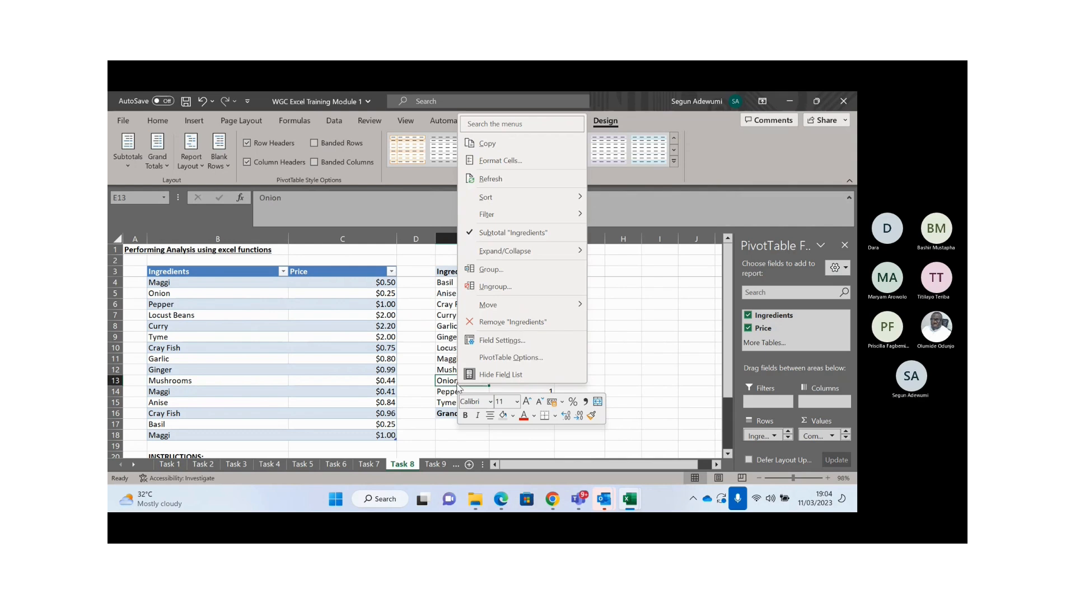
pyautogui.click(503, 358)
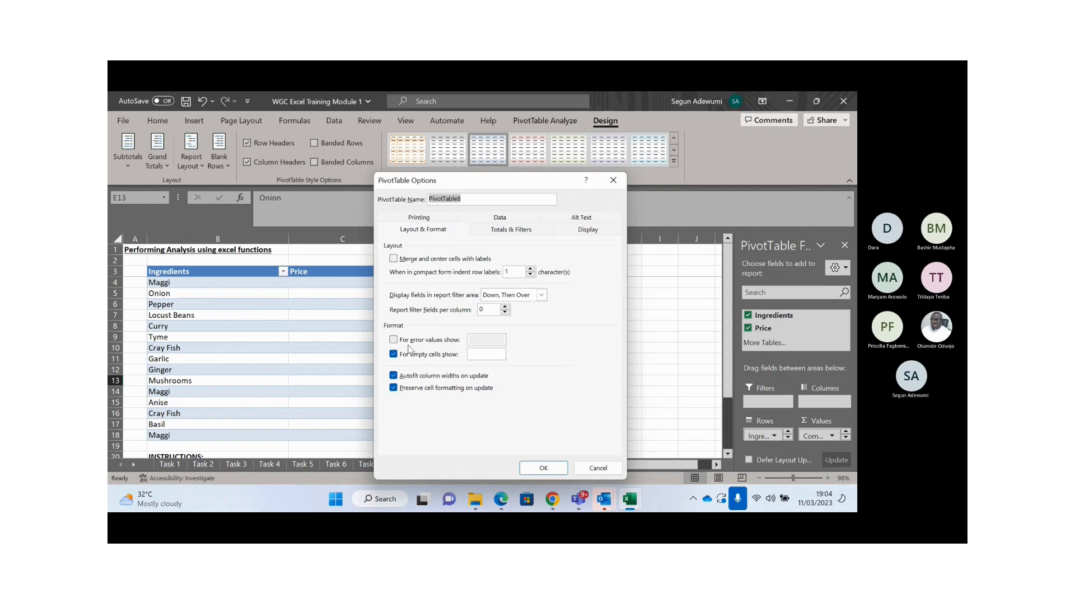
pyautogui.click(613, 179)
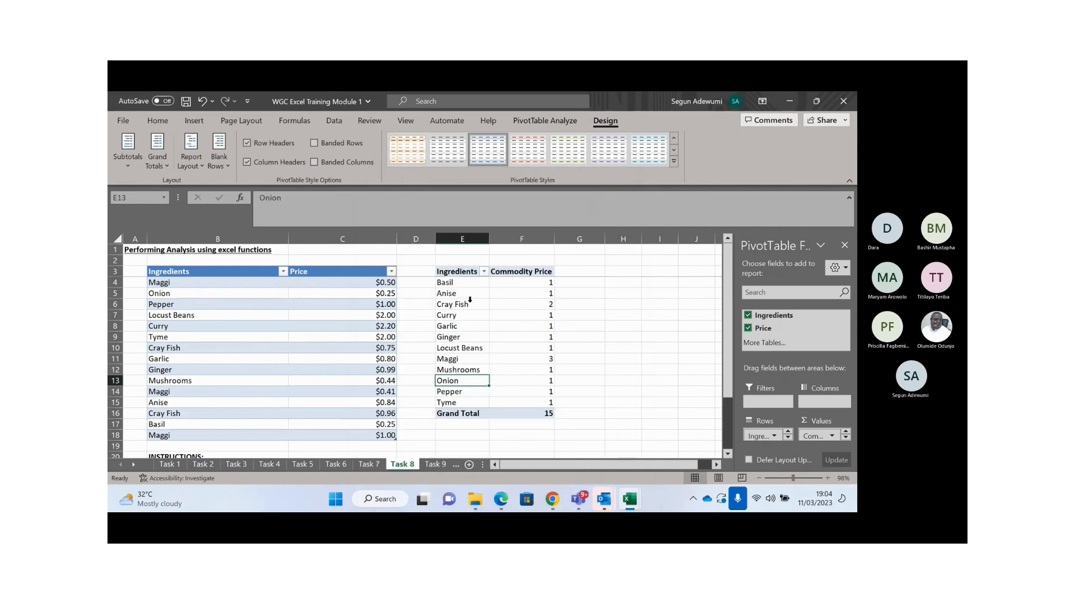
pyautogui.click(459, 304)
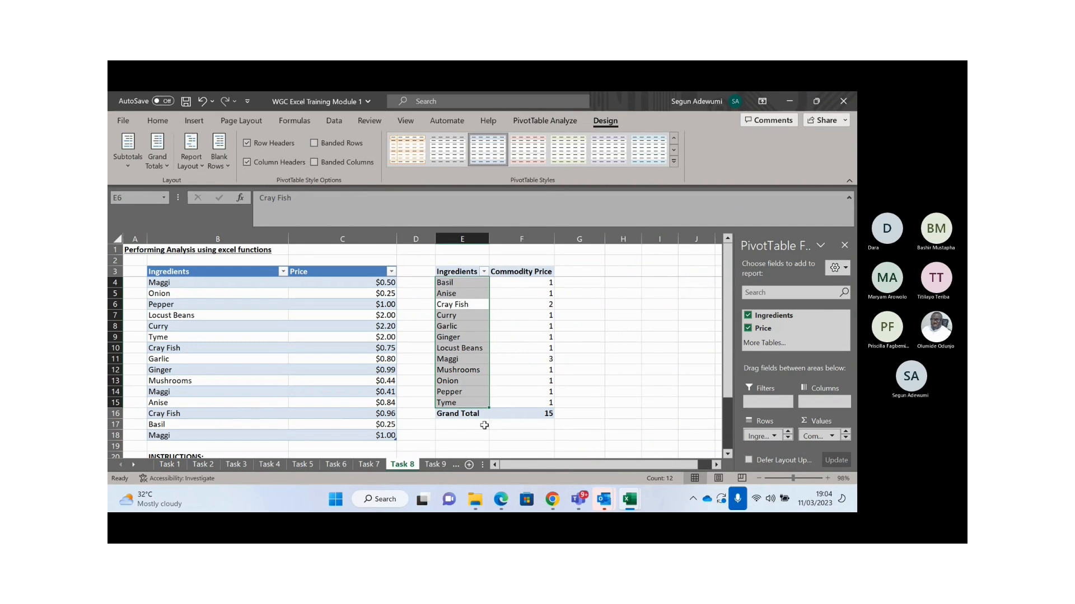
pyautogui.click(442, 466)
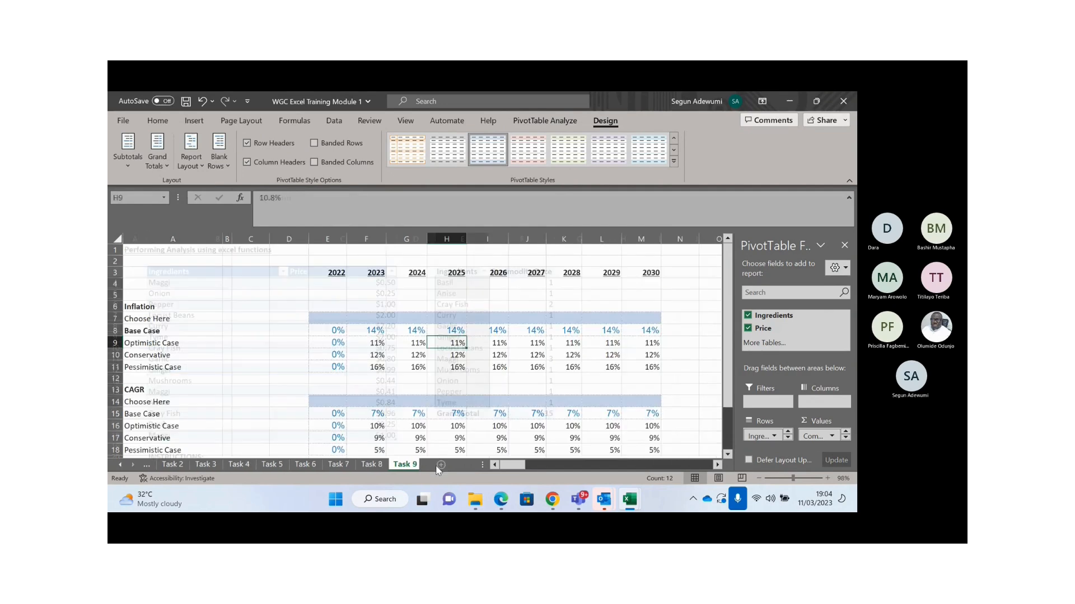
pyautogui.press('Down')
pyautogui.press('Down')
pyautogui.press('Down')
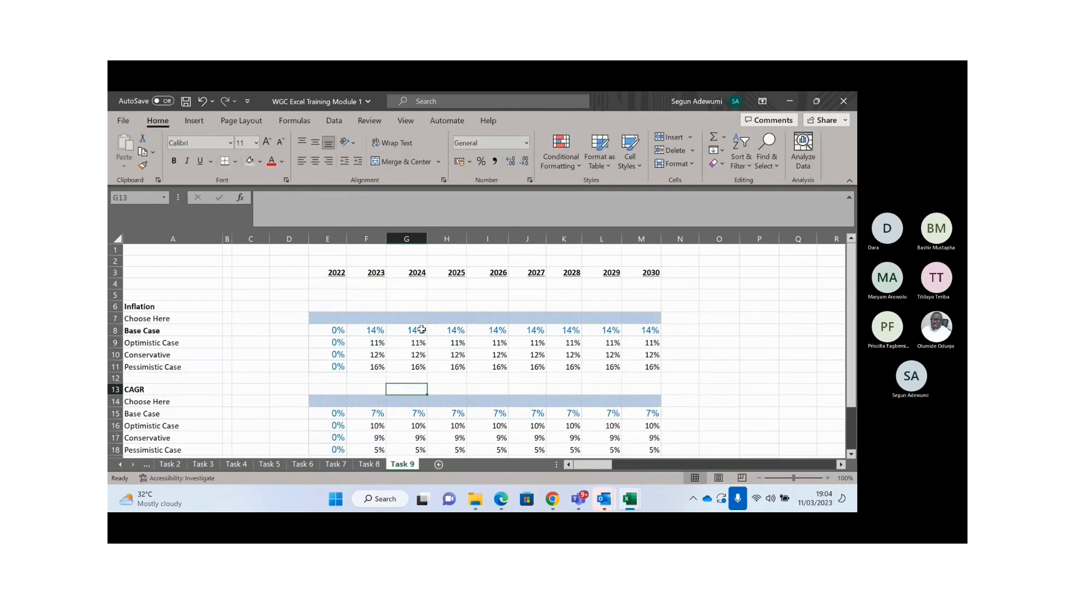
pyautogui.press('Right')
pyautogui.press('Right')
pyautogui.press('Right')
pyautogui.press('Left')
pyautogui.press('Left')
pyautogui.press('Left')
pyautogui.press('Left')
pyautogui.press('Left')
pyautogui.press('Left')
pyautogui.press('Left')
pyautogui.press('Left')
pyautogui.press('Left')
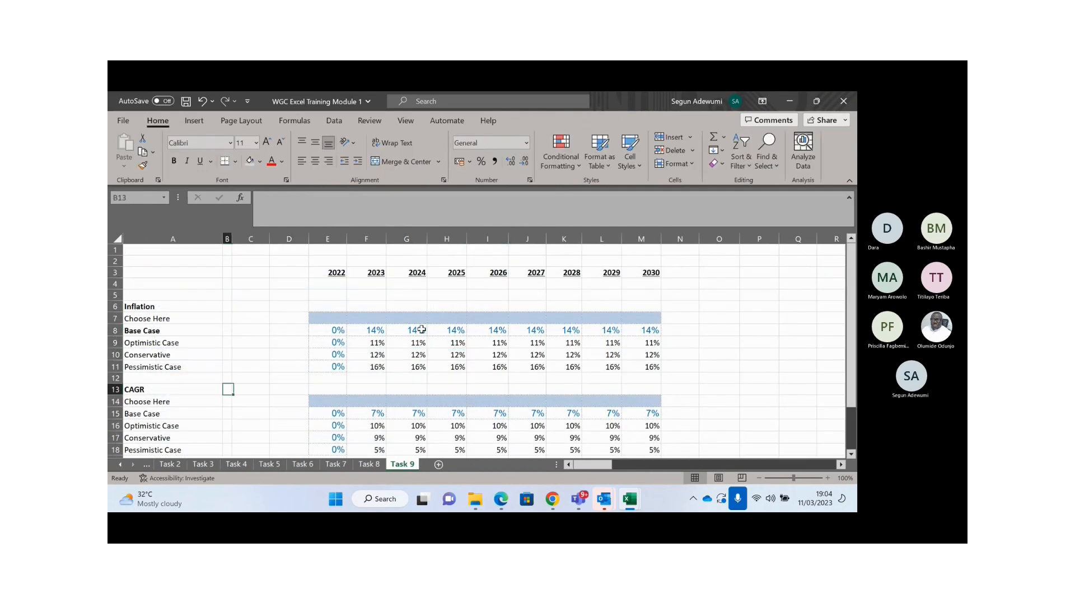
pyautogui.press('Up')
pyautogui.press('Up')
pyautogui.press('Up')
pyautogui.press('Up')
pyautogui.press('Up')
pyautogui.press('Up')
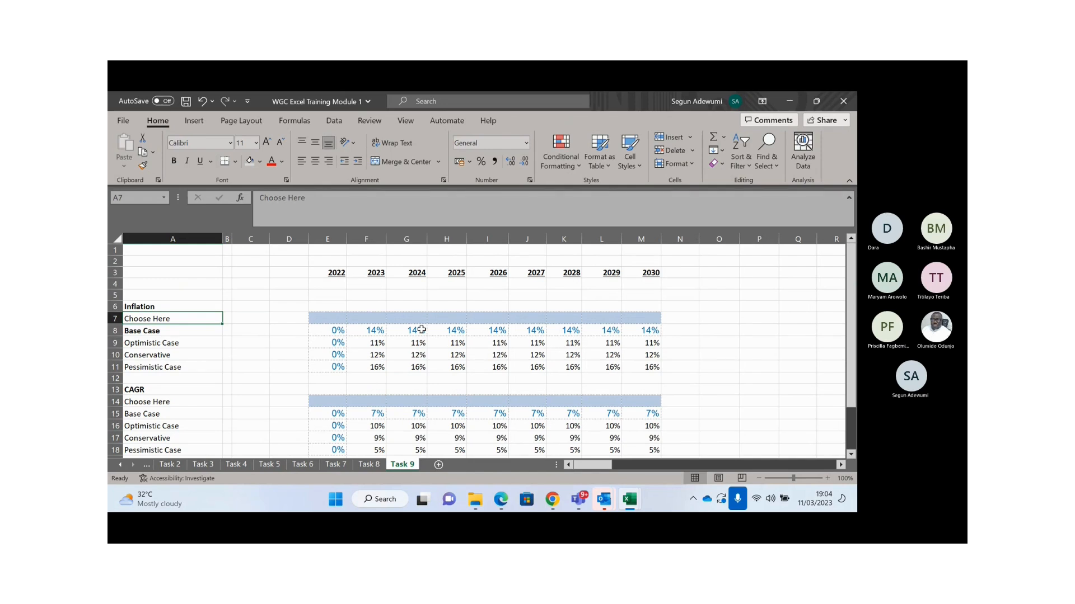
pyautogui.press('Down')
pyautogui.press('Down')
pyautogui.press('Down')
pyautogui.press('Down')
pyautogui.press('Down')
pyautogui.press('Down')
pyautogui.press('Down')
pyautogui.press('Down')
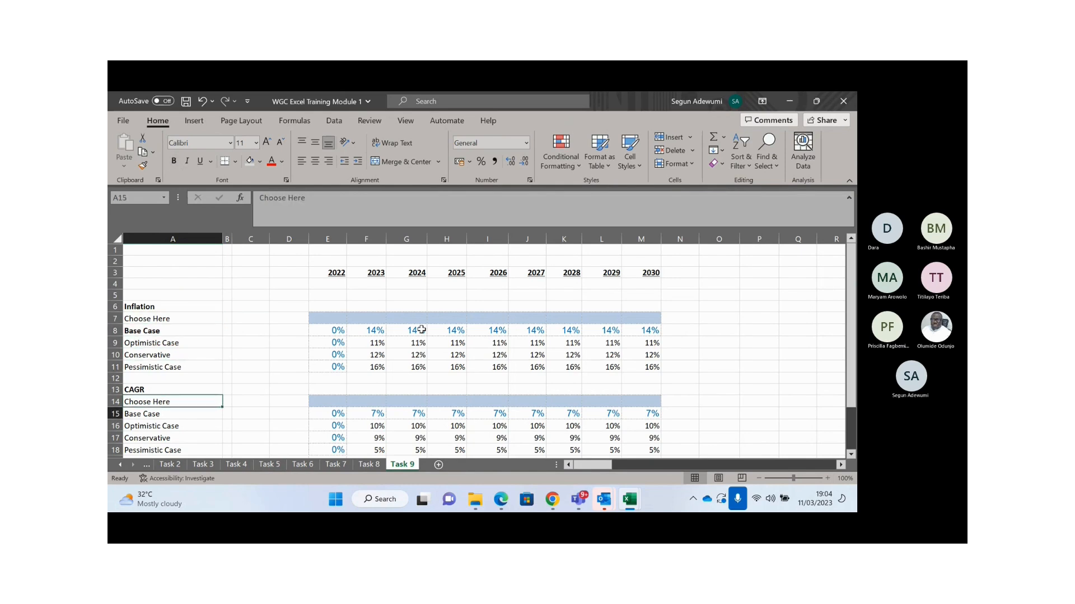
pyautogui.press('Down')
pyautogui.press('Down')
pyautogui.press('Down')
pyautogui.press('Down')
pyautogui.press('Down')
pyautogui.press('Down')
pyautogui.press('Down')
pyautogui.press('Down')
pyautogui.press('Down')
pyautogui.press('Down')
pyautogui.press('Down')
pyautogui.press('Down')
pyautogui.press('Down')
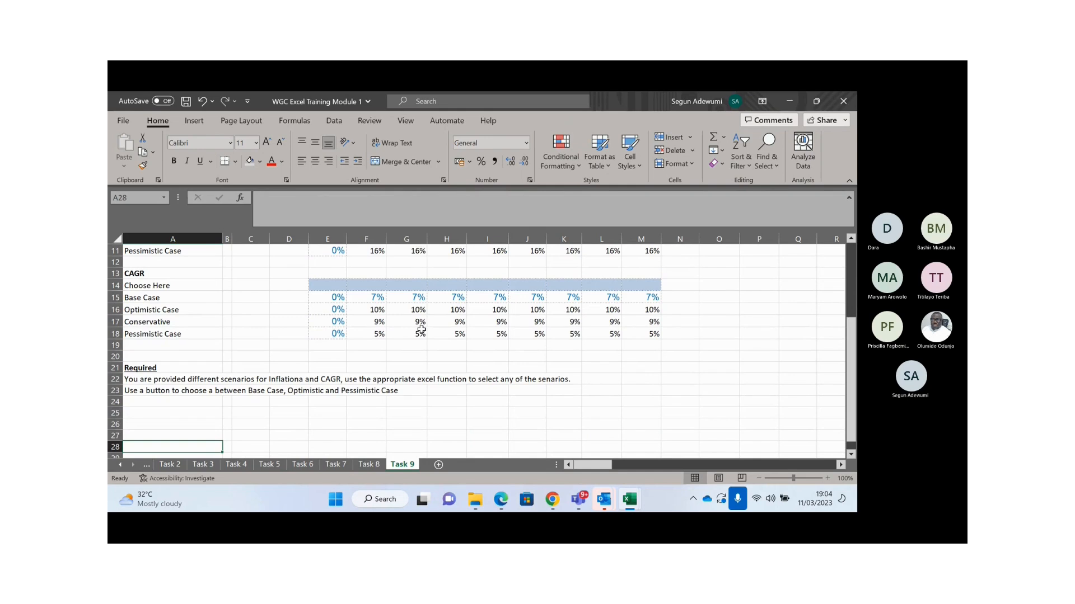
pyautogui.press('Up')
pyautogui.press('Up')
pyautogui.press('Up')
pyautogui.press('Up')
pyautogui.press('Up')
pyautogui.press('Up')
pyautogui.press('Up')
pyautogui.press('Up')
pyautogui.press('Up')
pyautogui.press('Up')
pyautogui.press('Up')
pyautogui.press('Up')
pyautogui.press('Up')
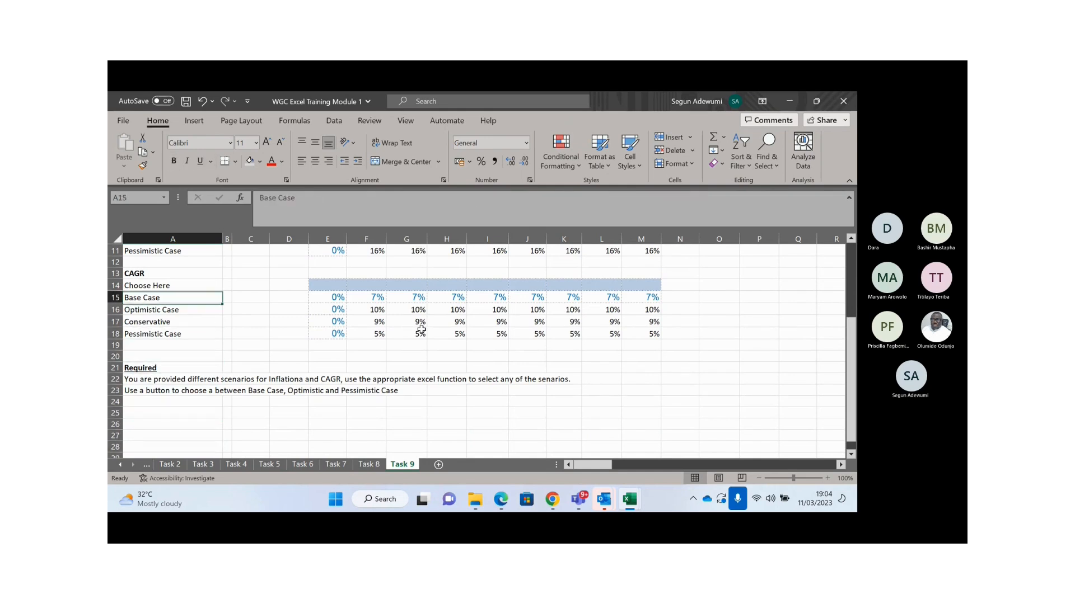
pyautogui.press('Down')
pyautogui.press('Down')
pyautogui.press('Down')
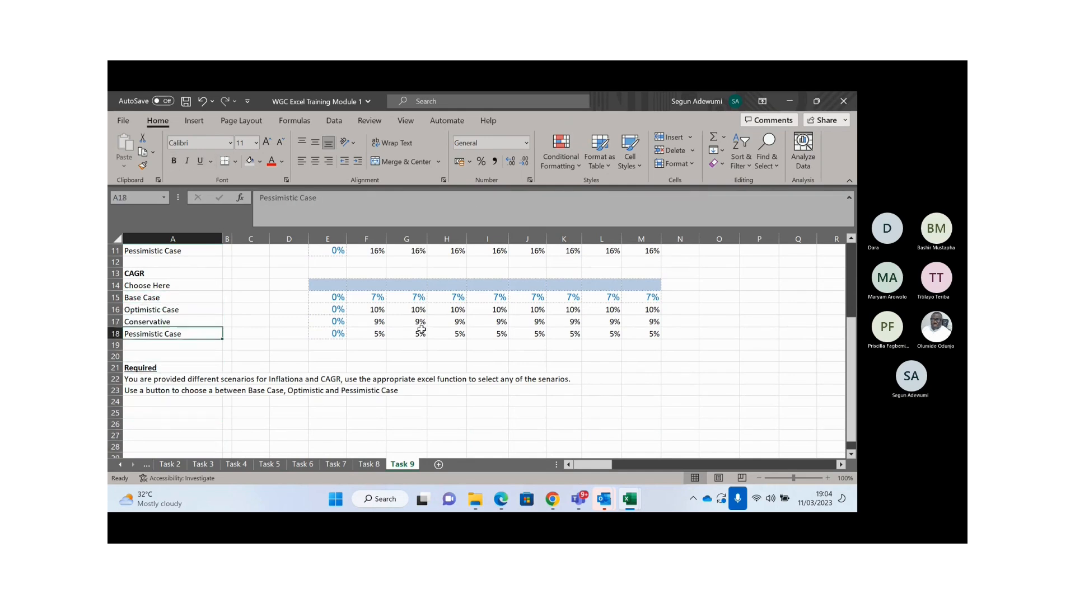
pyautogui.press('Up')
pyautogui.press('Up')
pyautogui.press('Up')
pyautogui.press('Up')
pyautogui.press('Up')
pyautogui.press('Up')
pyautogui.press('Up')
pyautogui.press('Up')
pyautogui.press('Up')
pyautogui.press('Up')
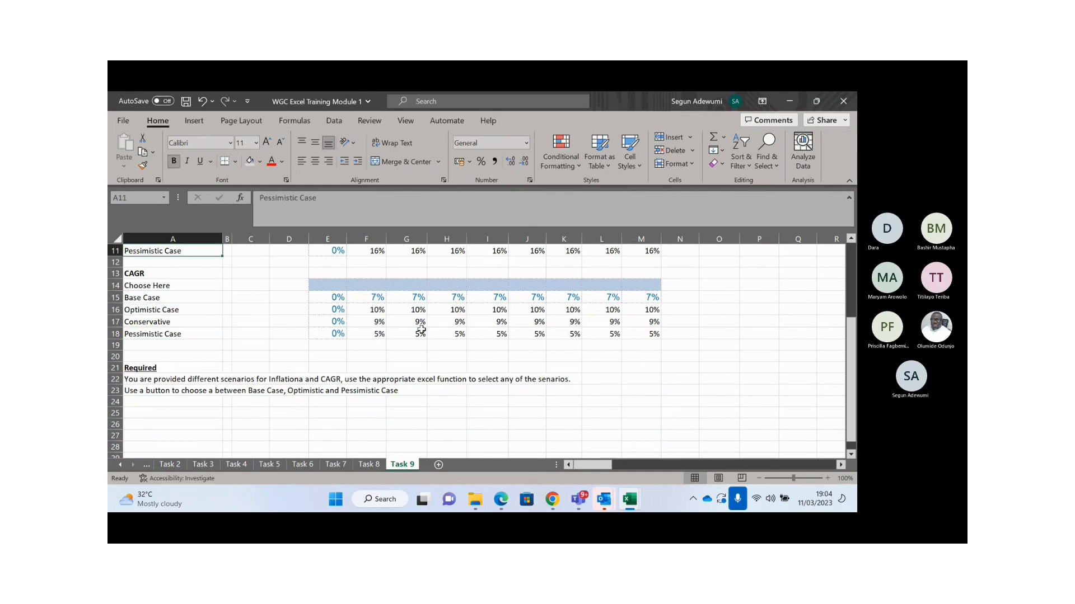
pyautogui.press('Up')
pyautogui.press('Up')
pyautogui.press('Up')
pyautogui.press('Up')
pyautogui.press('Right')
pyautogui.press('Right')
pyautogui.press('Right')
pyautogui.press('Down')
pyautogui.press('Down')
pyautogui.press('Down')
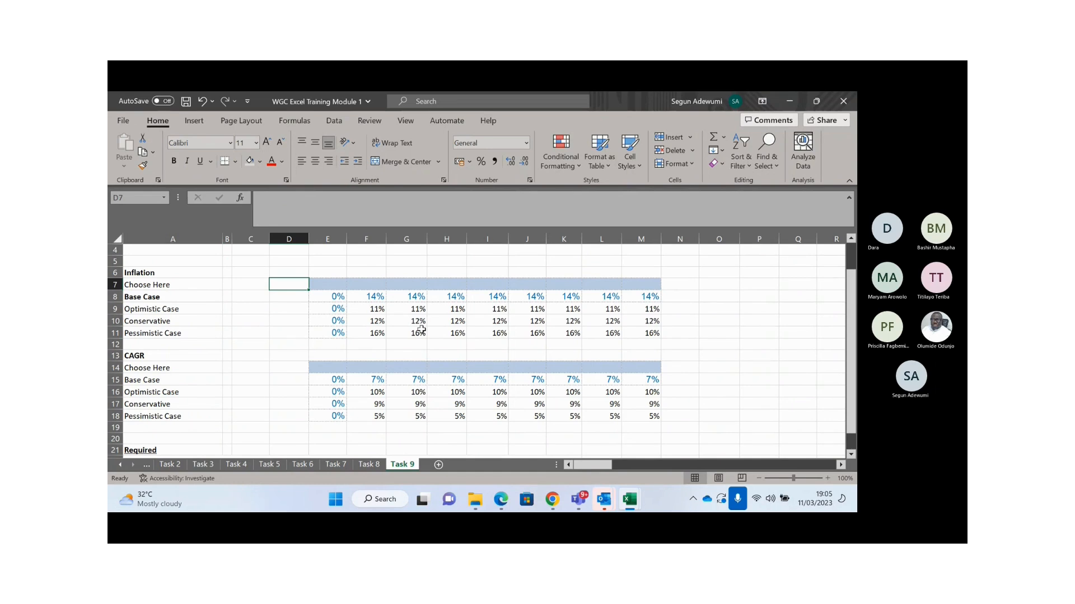
pyautogui.press('Down')
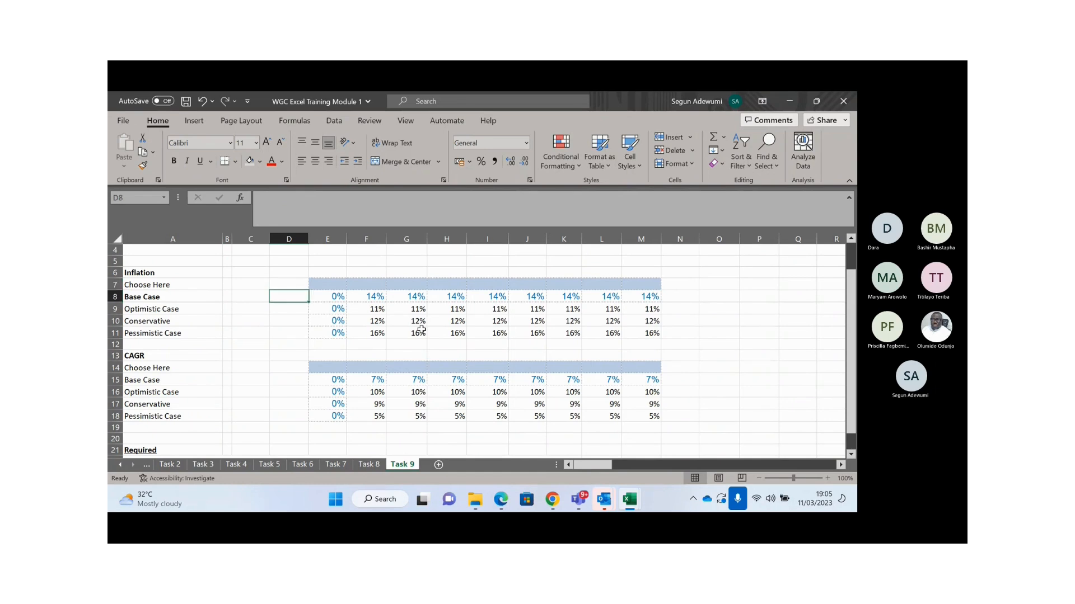
pyautogui.press('Right')
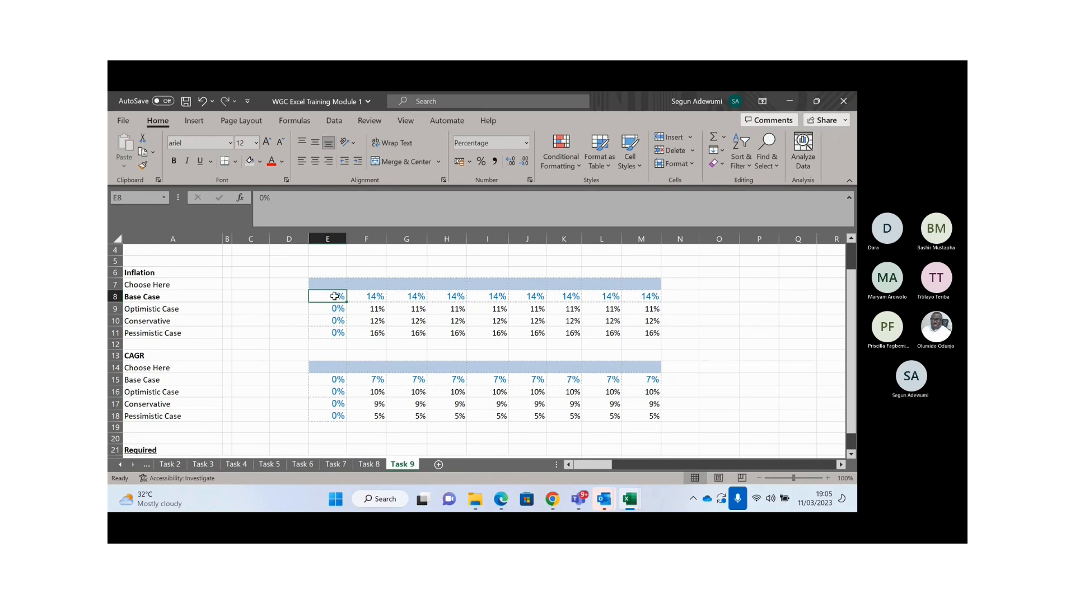
pyautogui.moveTo(334, 296); pyautogui.dragTo(332, 336)
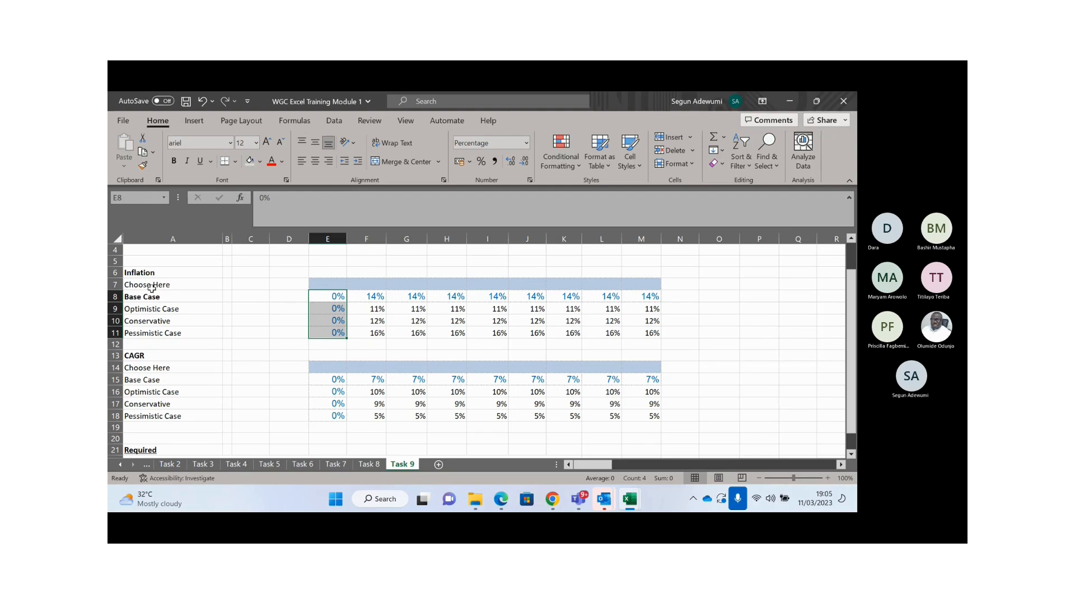
pyautogui.click(152, 288)
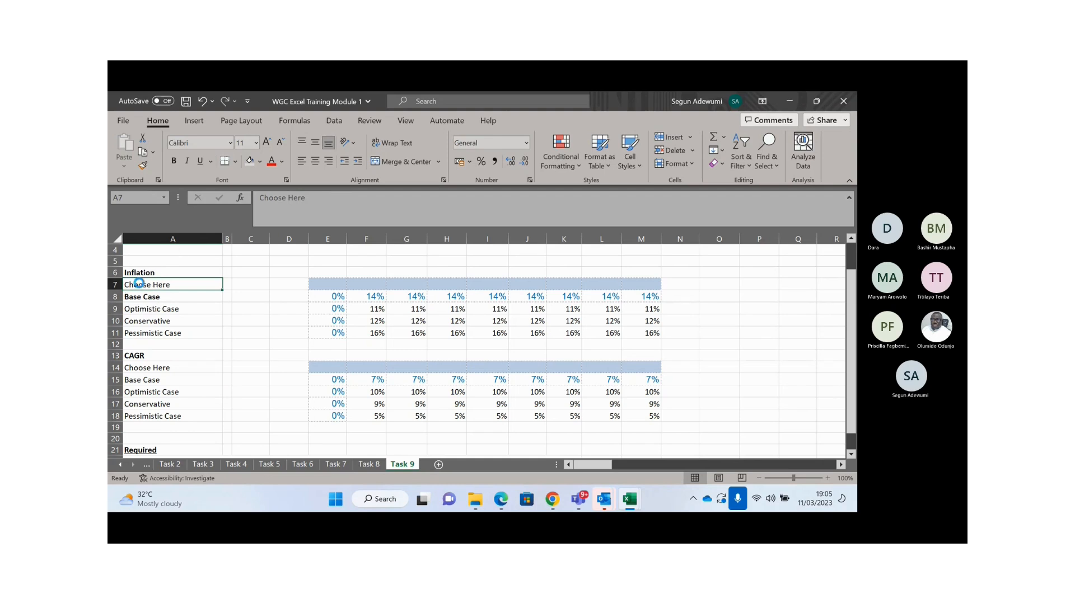
# - Replace 'Choose Here' in A7 with =INDEX(A8:A11,1)
pyautogui.press('Delete')
pyautogui.write('=')
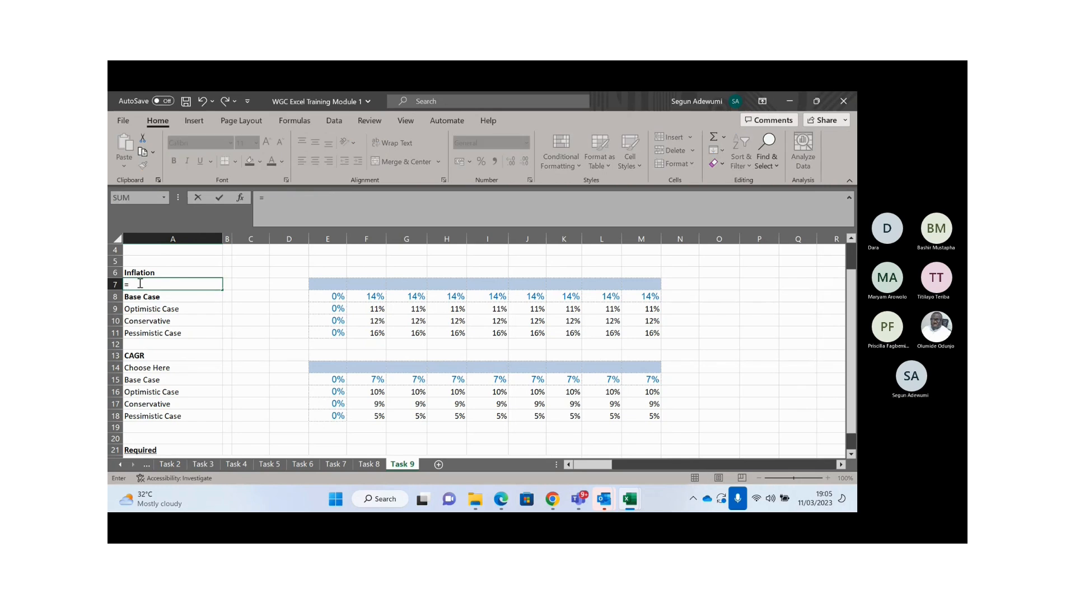
pyautogui.write('INDEX(')
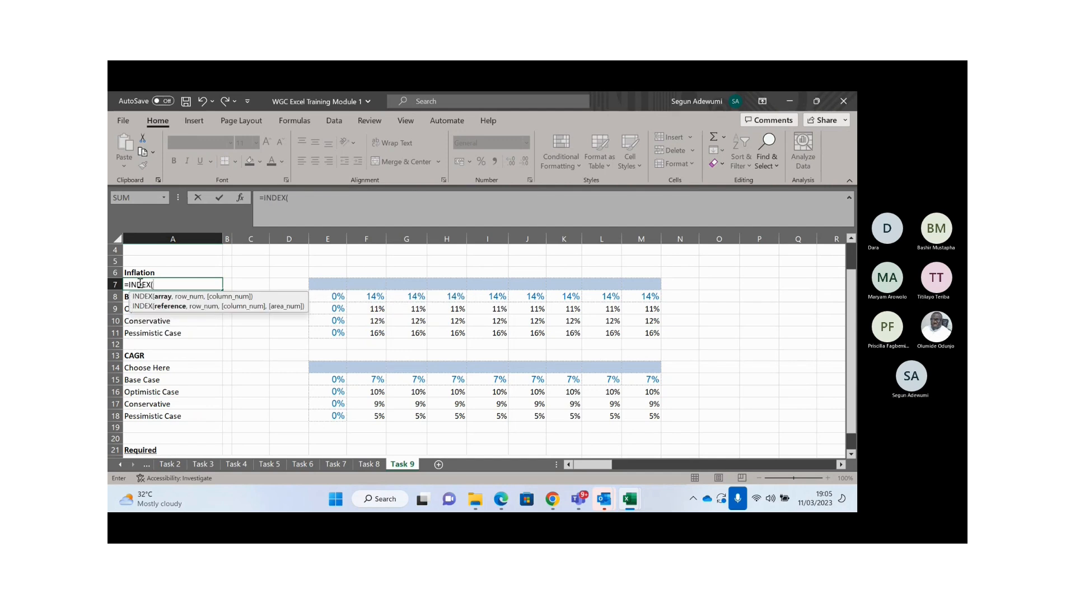
pyautogui.click(127, 297)
pyautogui.moveTo(127, 296); pyautogui.dragTo(135, 334)
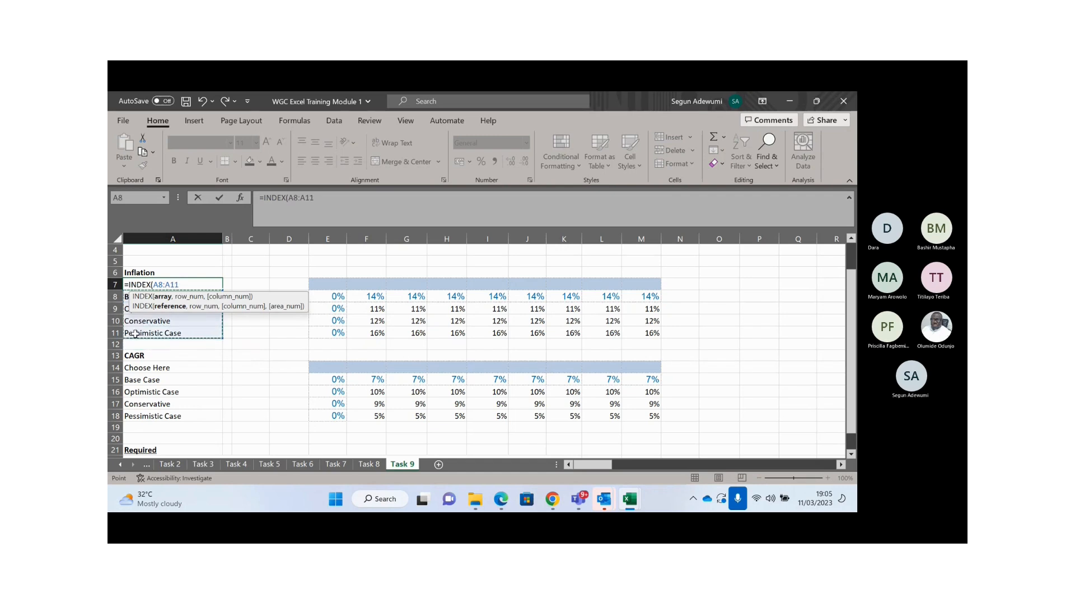
pyautogui.write(',')
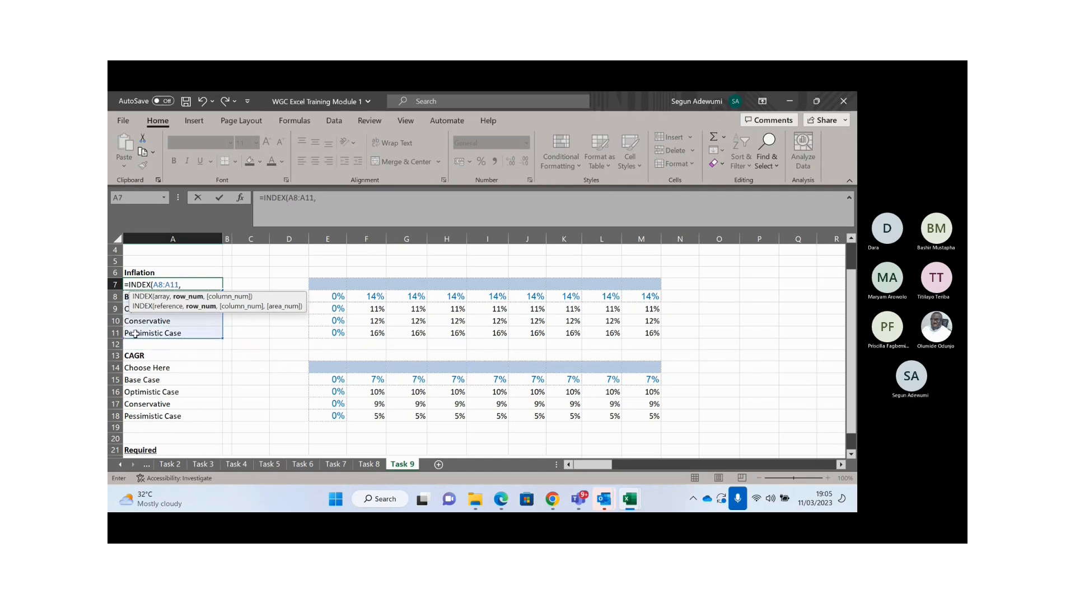
pyautogui.write('1)')
pyautogui.press('Return')
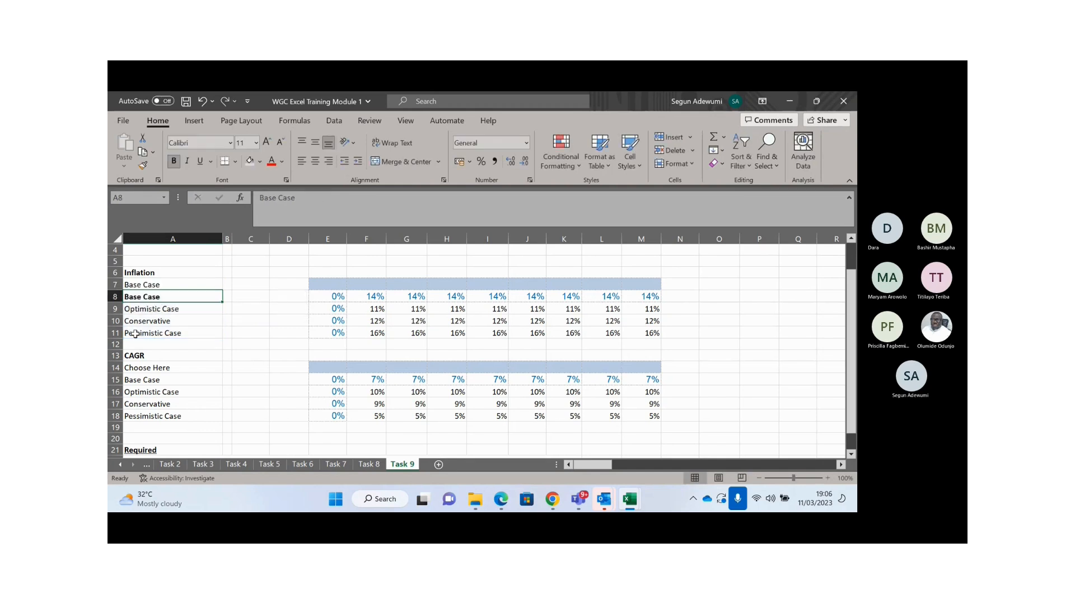
pyautogui.click(159, 285)
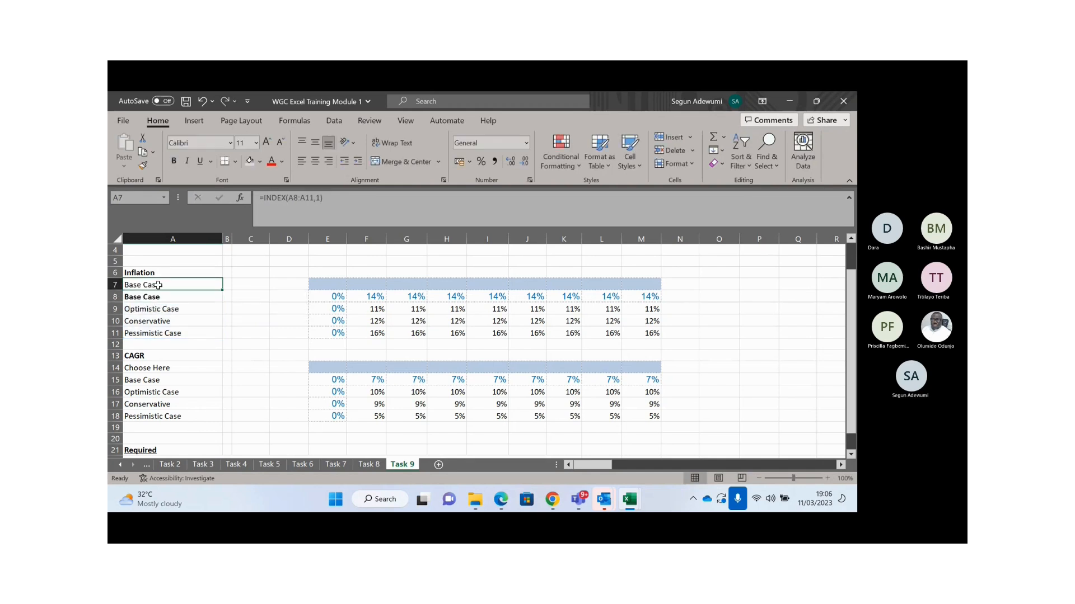
# - Widen column B and enter 1 in cell B7
pyautogui.moveTo(233, 237); pyautogui.dragTo(250, 236)
pyautogui.click(234, 281)
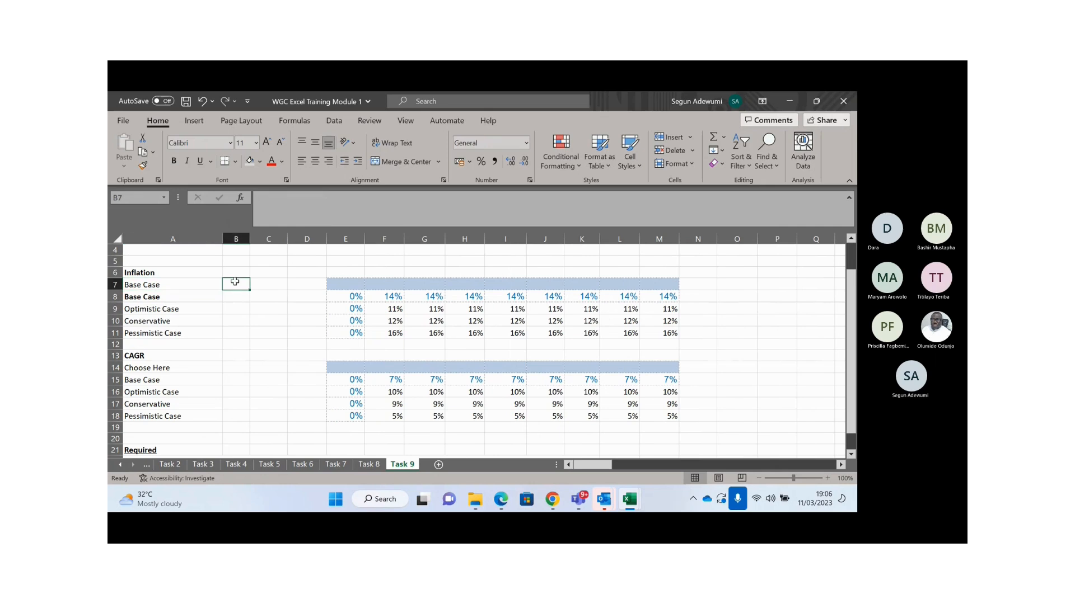
pyautogui.write('1')
pyautogui.press('Return')
# - Name cell B7 'Switch_Case' through the Name Box
pyautogui.click(235, 282)
pyautogui.click(135, 199)
pyautogui.write('Witch')
pyautogui.press('BackSpace')
pyautogui.press('BackSpace')
pyautogui.press('BackSpace')
pyautogui.press('BackSpace')
pyautogui.press('BackSpace')
pyautogui.write('Swi')
pyautogui.write('tch_Case')
pyautogui.press('Return')
pyautogui.click(269, 284)
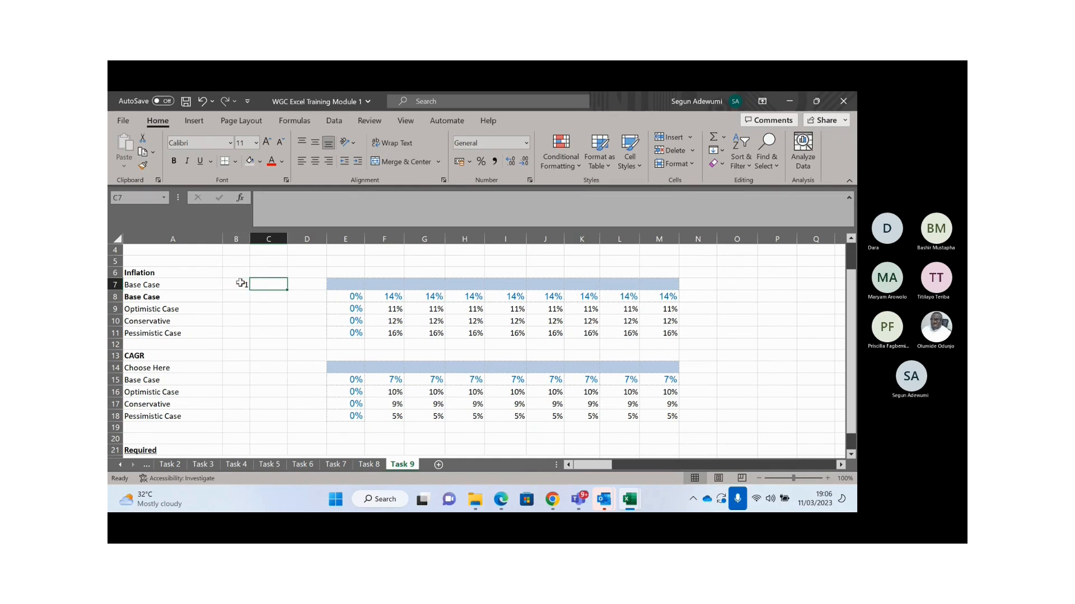
pyautogui.click(239, 283)
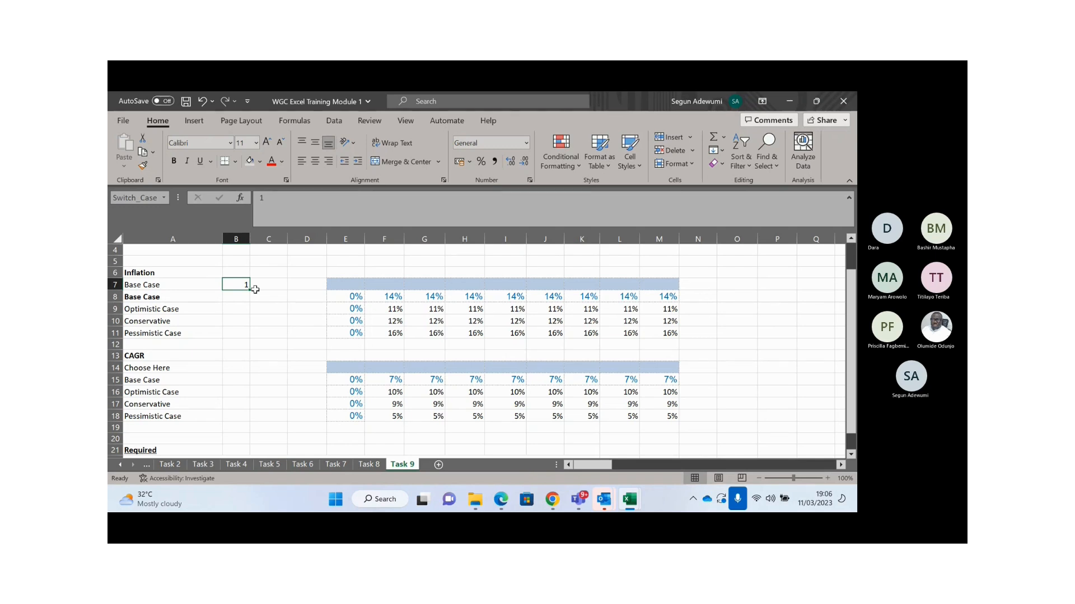
# - Check that Switch_Case appears in the Paste Name list and the Name Manager
pyautogui.press('F3')
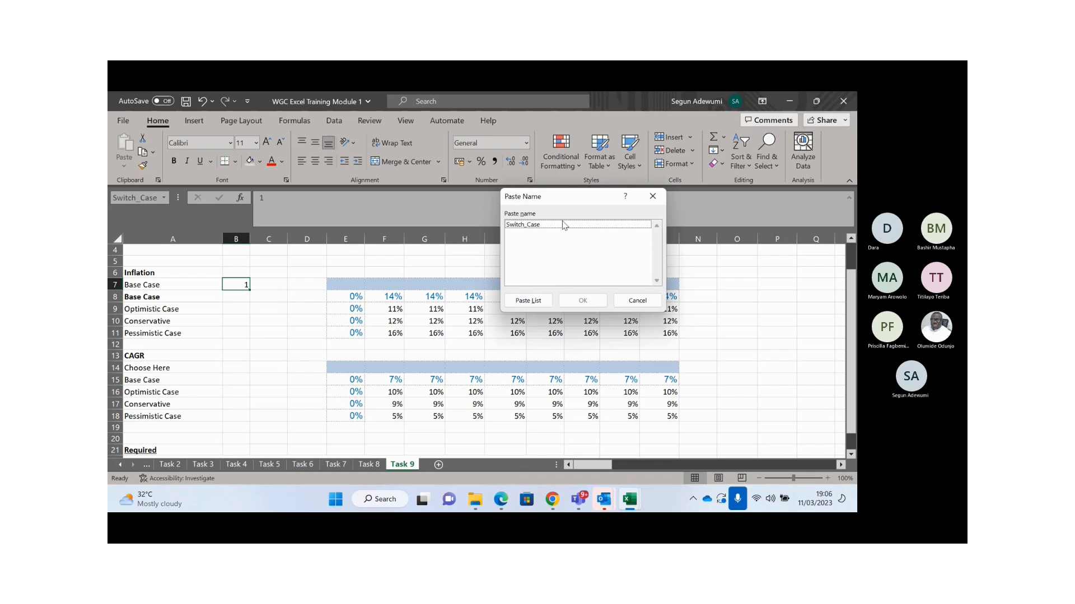
pyautogui.click(653, 196)
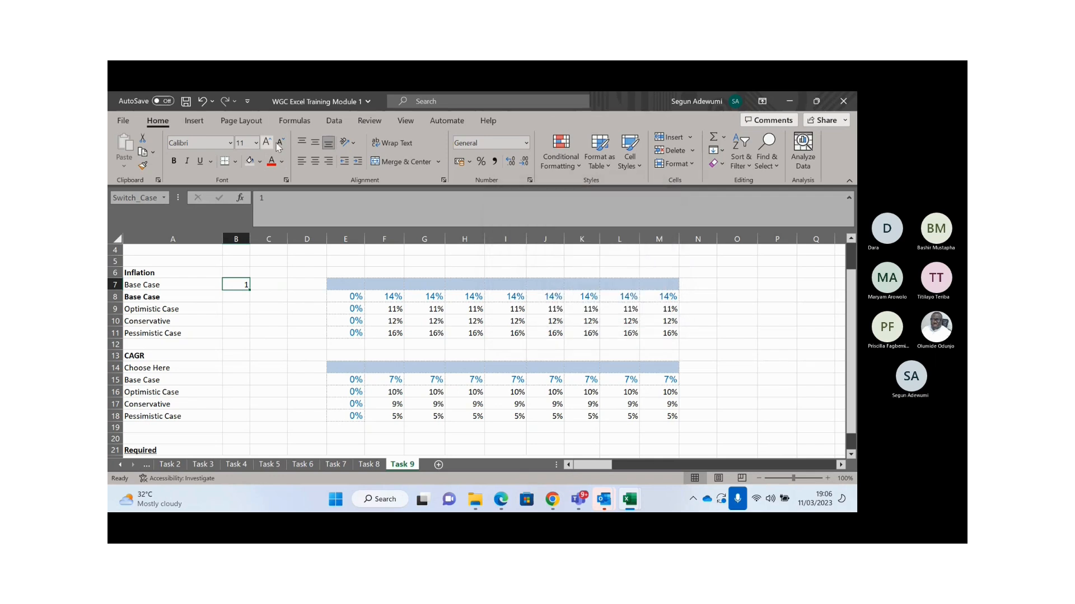
pyautogui.click(294, 121)
pyautogui.click(435, 154)
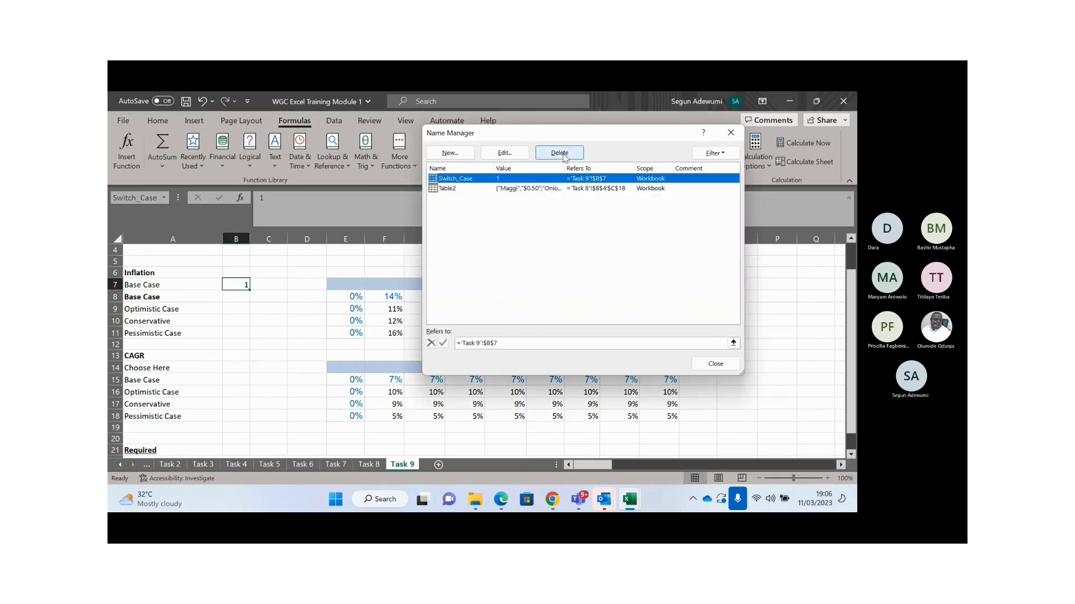
pyautogui.click(730, 134)
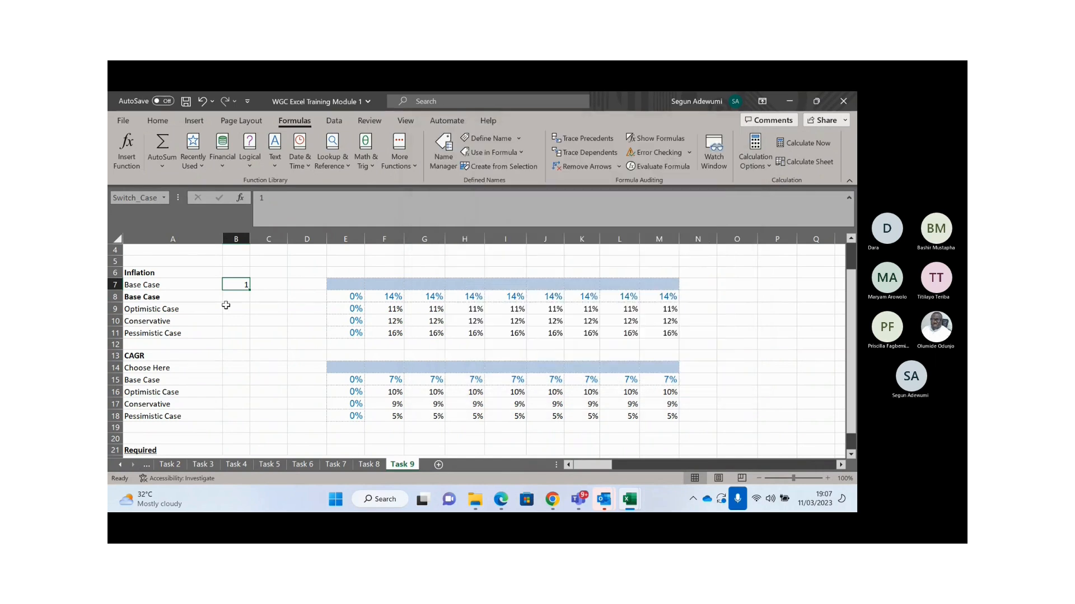
pyautogui.click(156, 286)
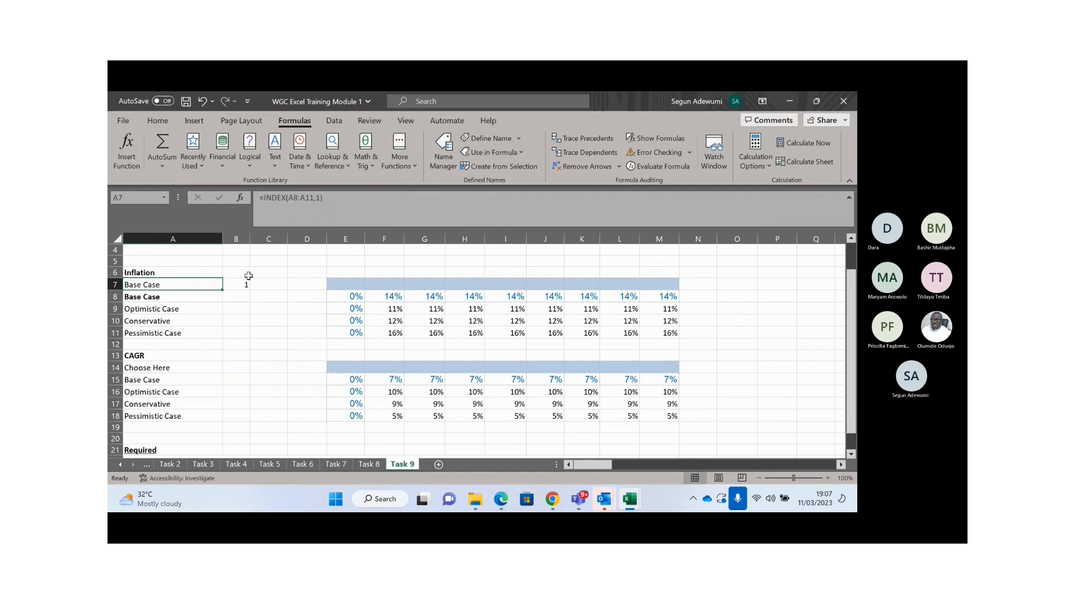
# - Make A7's INDEX formula use the named cell Switch_Case, inserted via F3, as its row number
pyautogui.click(329, 200)
pyautogui.press('BackSpace')
pyautogui.press('BackSpace')
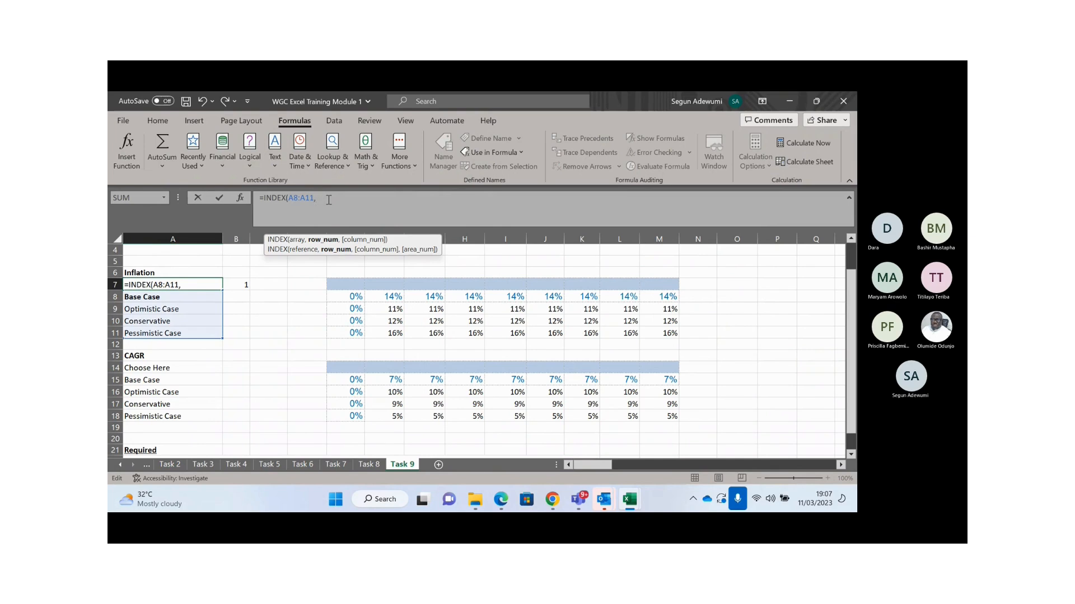
pyautogui.write('sw')
pyautogui.press('Down')
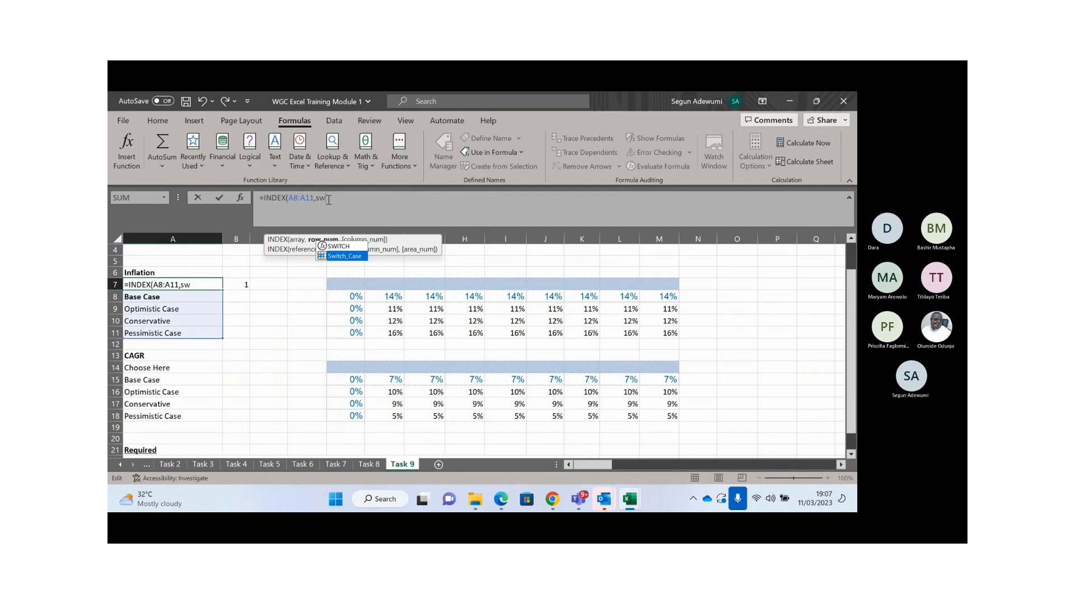
pyautogui.press('BackSpace')
pyautogui.press('BackSpace')
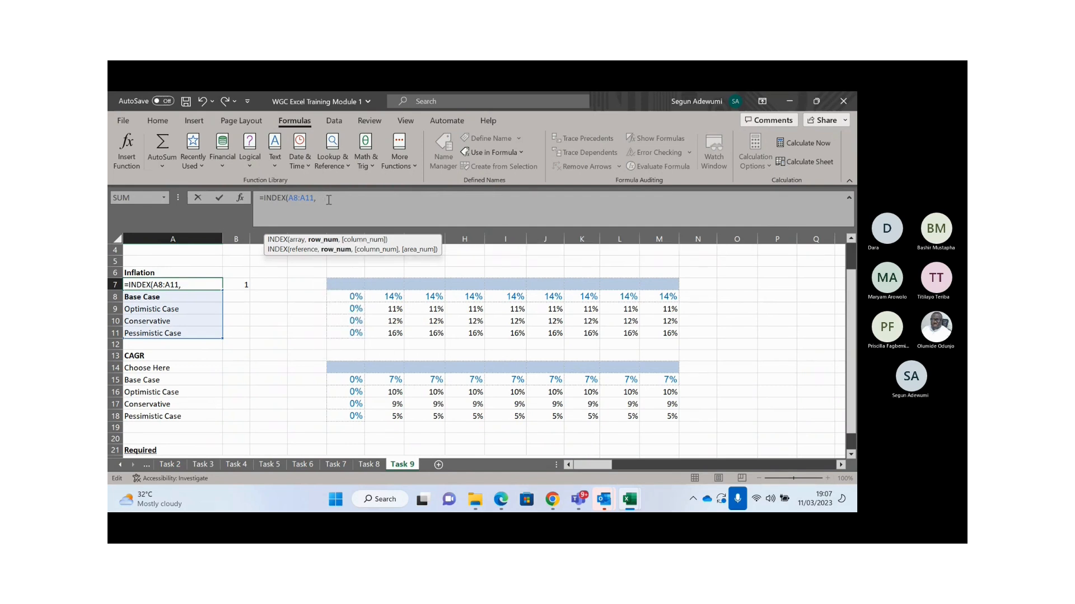
pyautogui.press('F3')
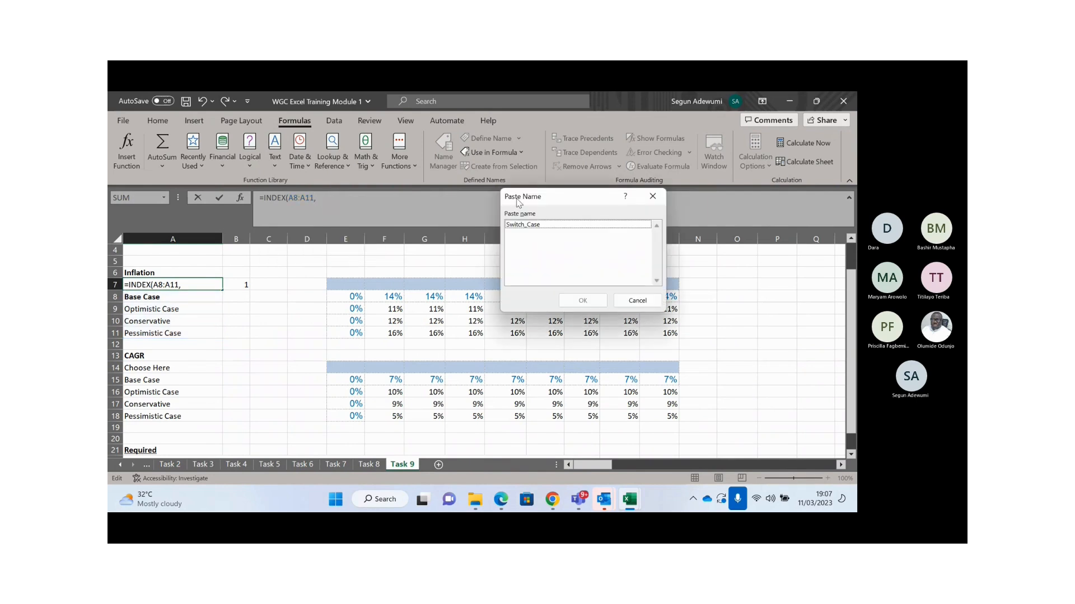
pyautogui.click(540, 225)
pyautogui.doubleClick(541, 225)
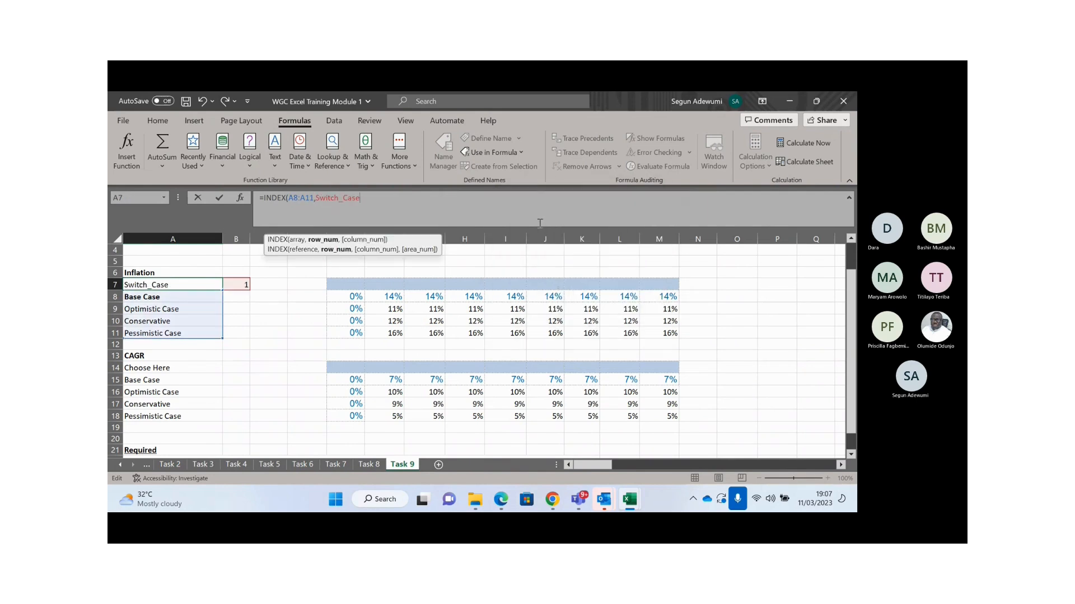
pyautogui.write(')')
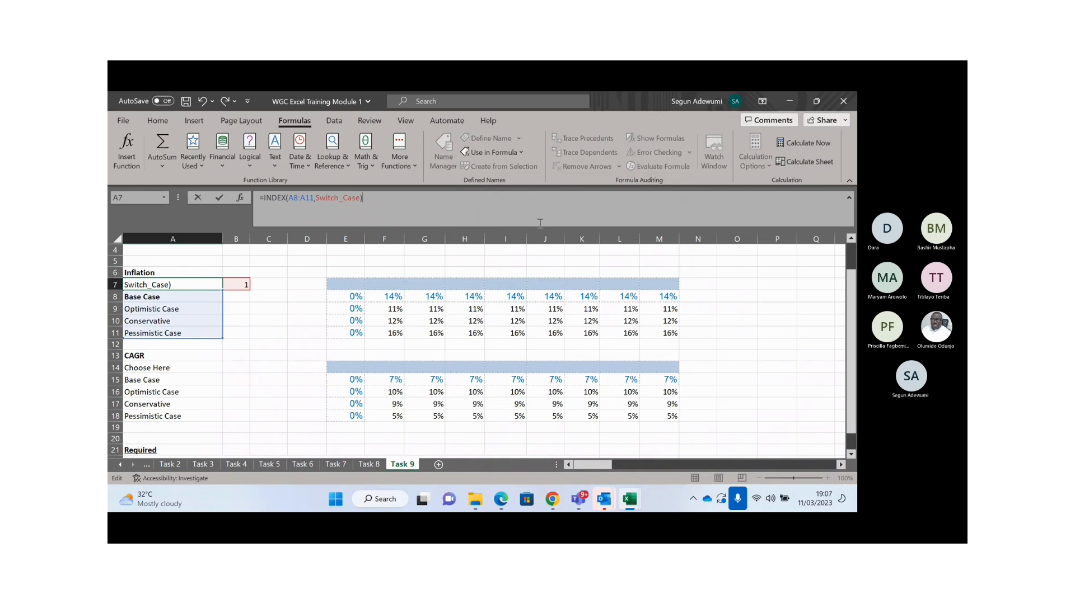
pyautogui.press('Return')
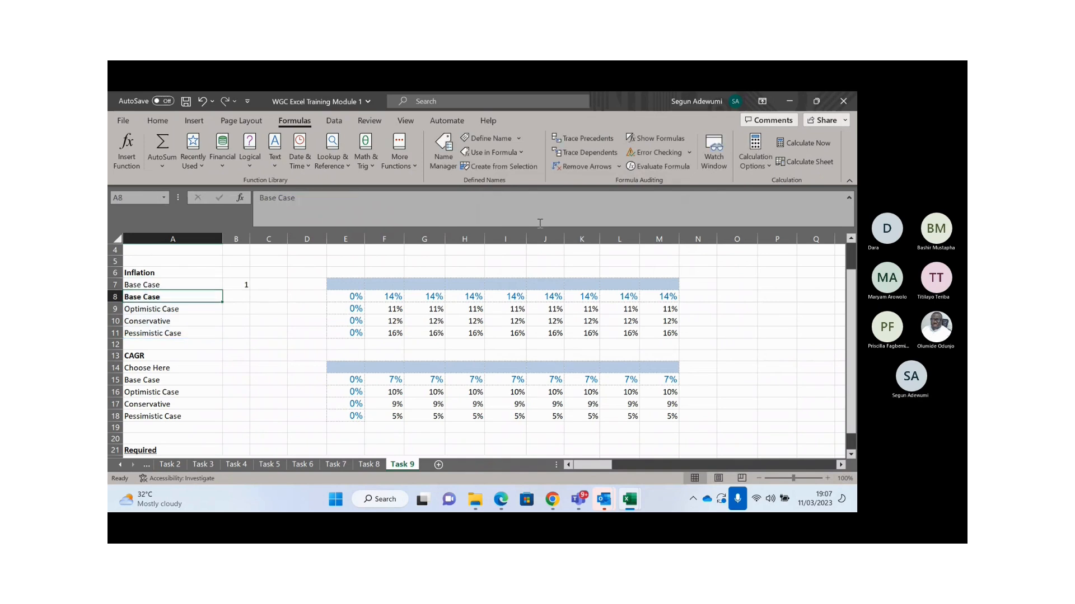
# - Replace Switch_Case with 2 so =INDEX(A8:A11,2) displays Optimistic Case in A7
pyautogui.press('Up')
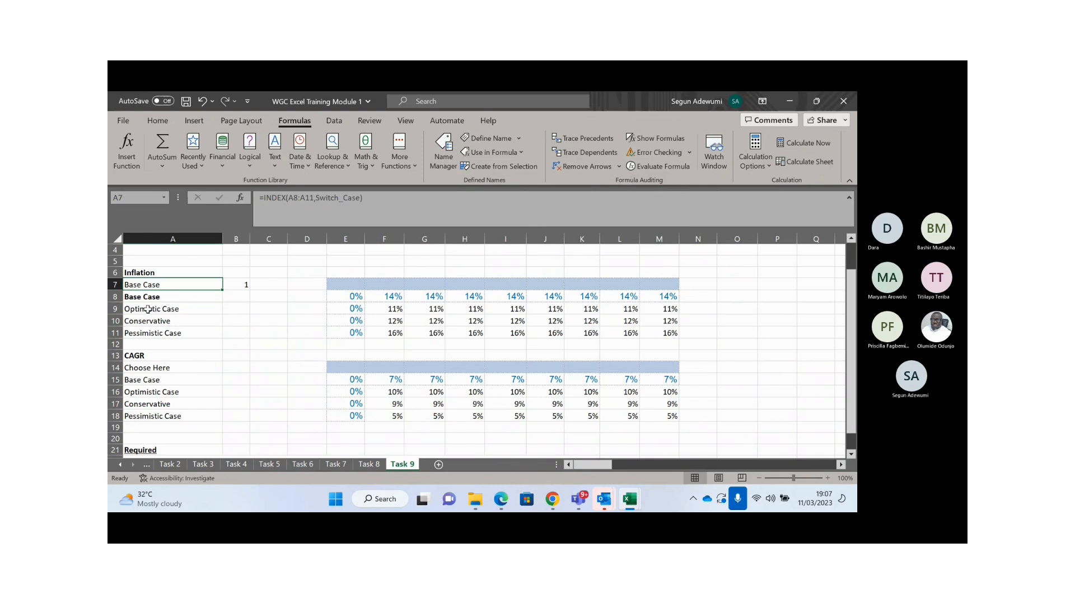
pyautogui.click(361, 200)
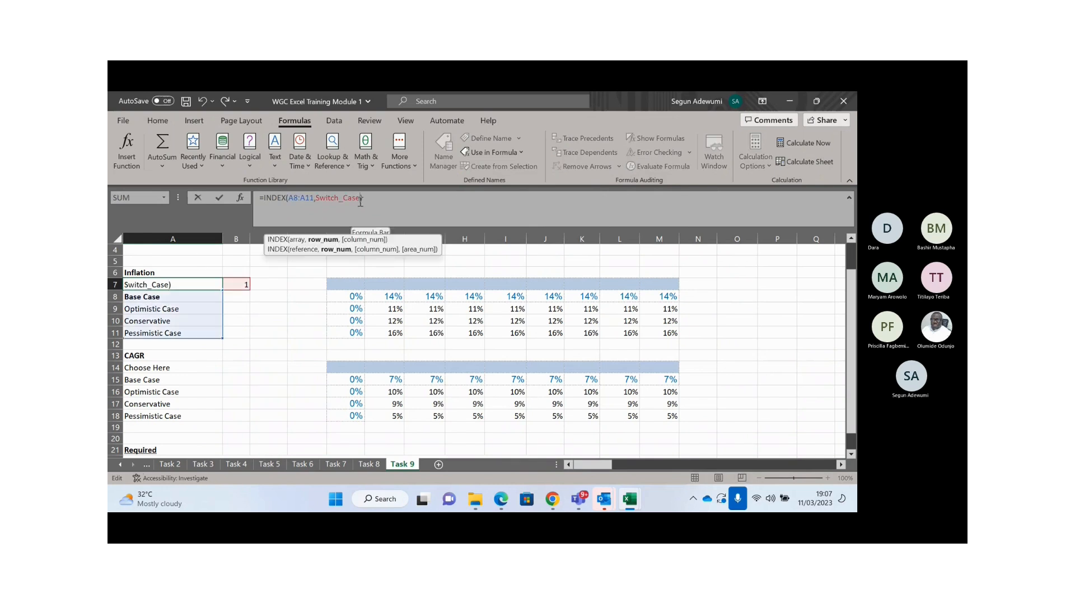
pyautogui.press('BackSpace')
pyautogui.press('BackSpace')
pyautogui.press('BackSpace')
pyautogui.press('BackSpace')
pyautogui.press('BackSpace')
pyautogui.press('BackSpace')
pyautogui.press('BackSpace')
pyautogui.press('BackSpace')
pyautogui.press('BackSpace')
pyautogui.press('BackSpace')
pyautogui.press('BackSpace')
pyautogui.write('2')
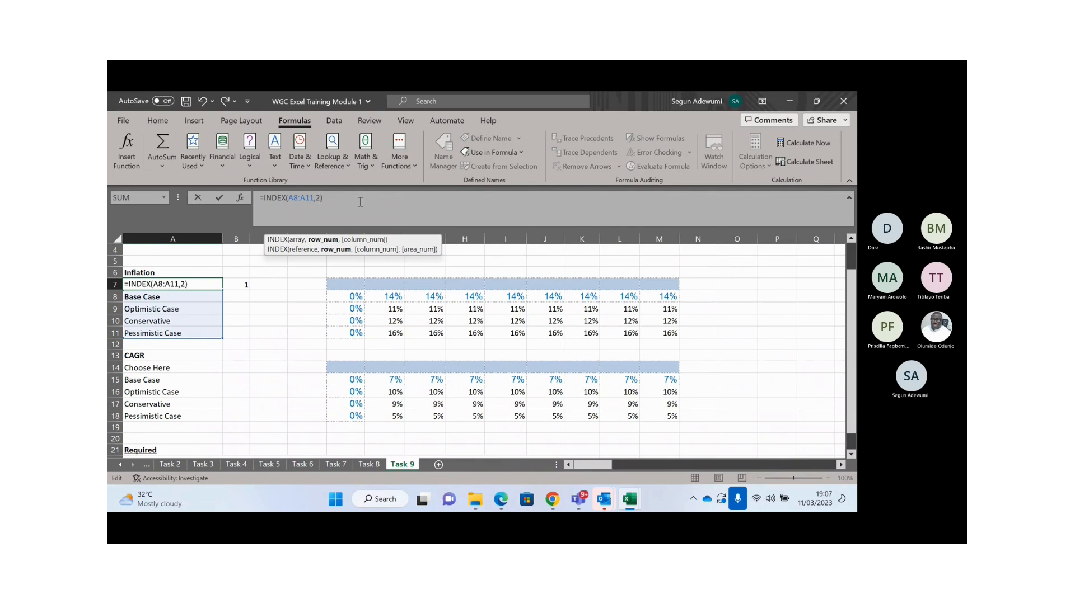
pyautogui.press('Return')
pyautogui.press('Up')
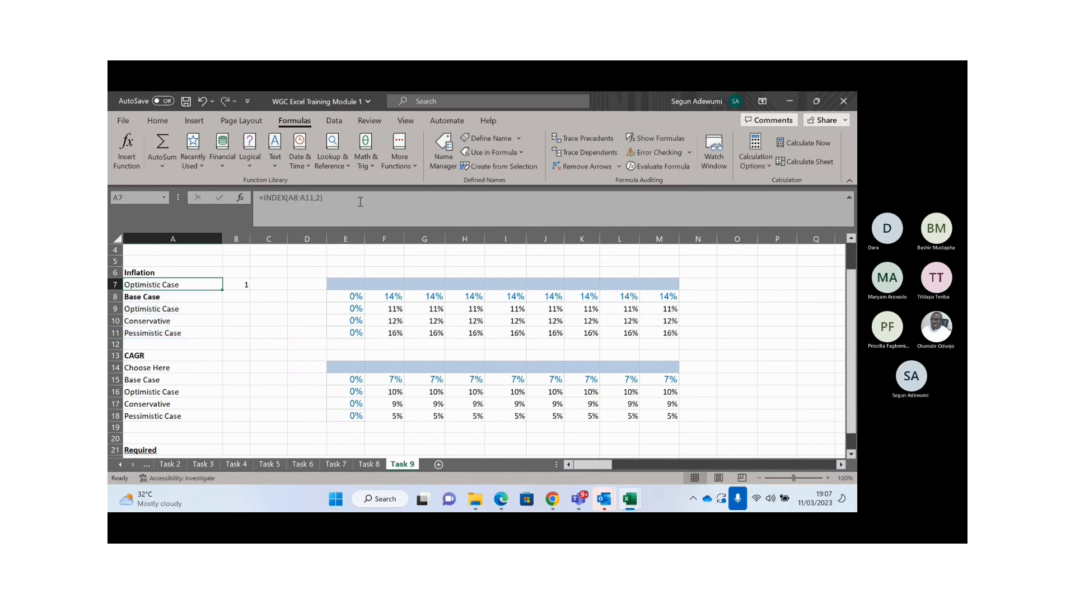
pyautogui.press('Right')
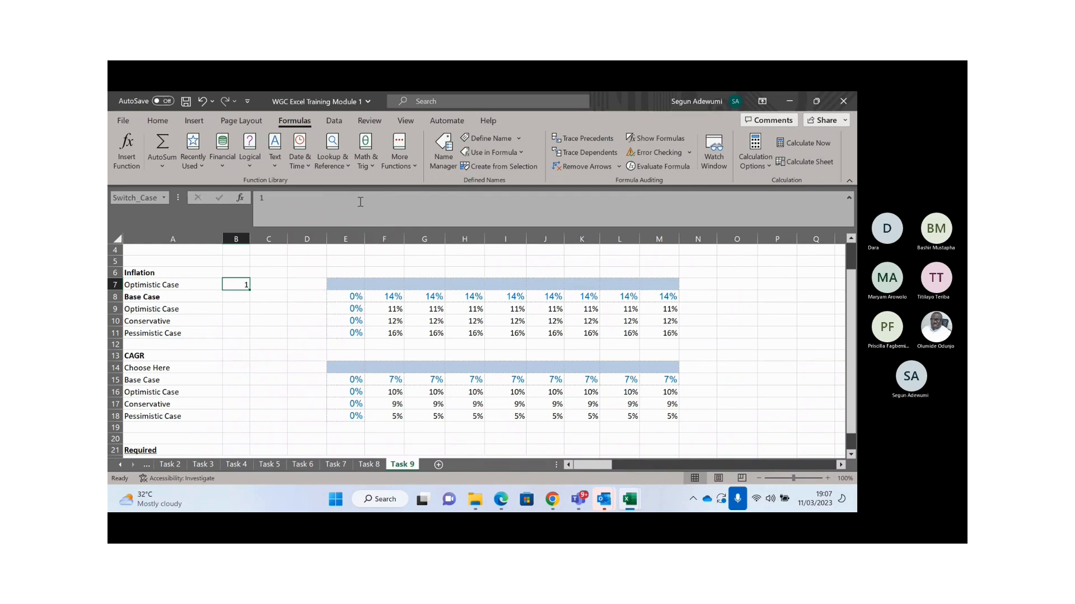
pyautogui.click(241, 268)
pyautogui.click(240, 282)
pyautogui.click(124, 120)
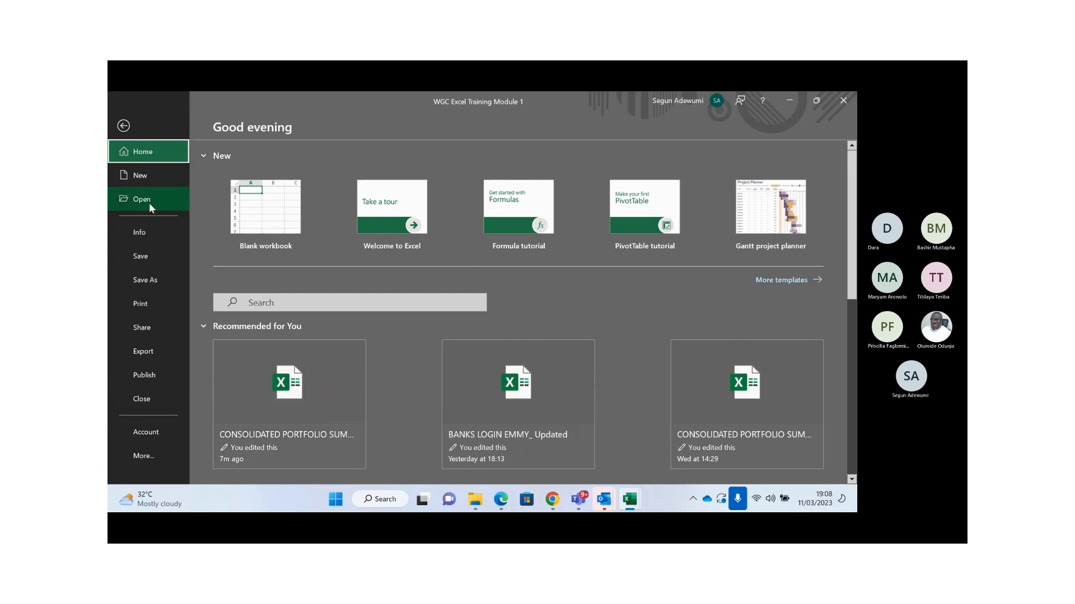
pyautogui.click(143, 456)
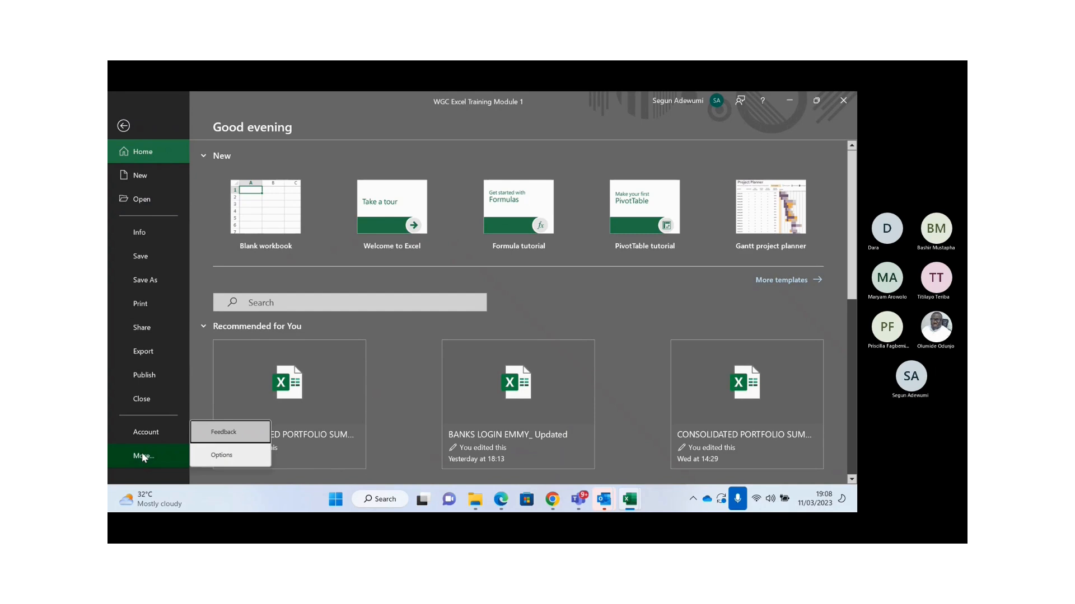
pyautogui.click(202, 456)
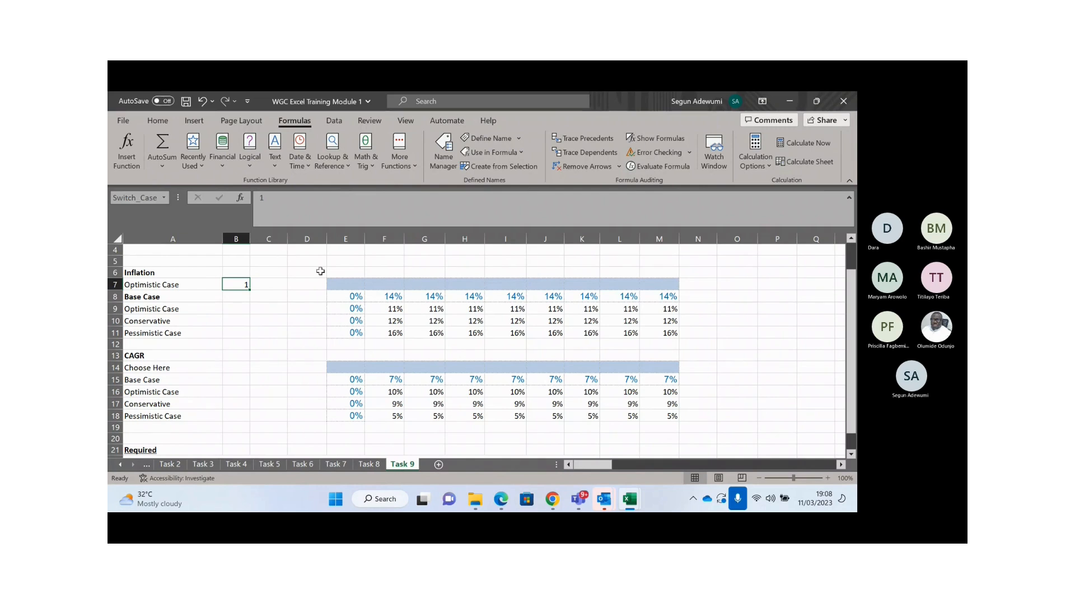
pyautogui.click(130, 119)
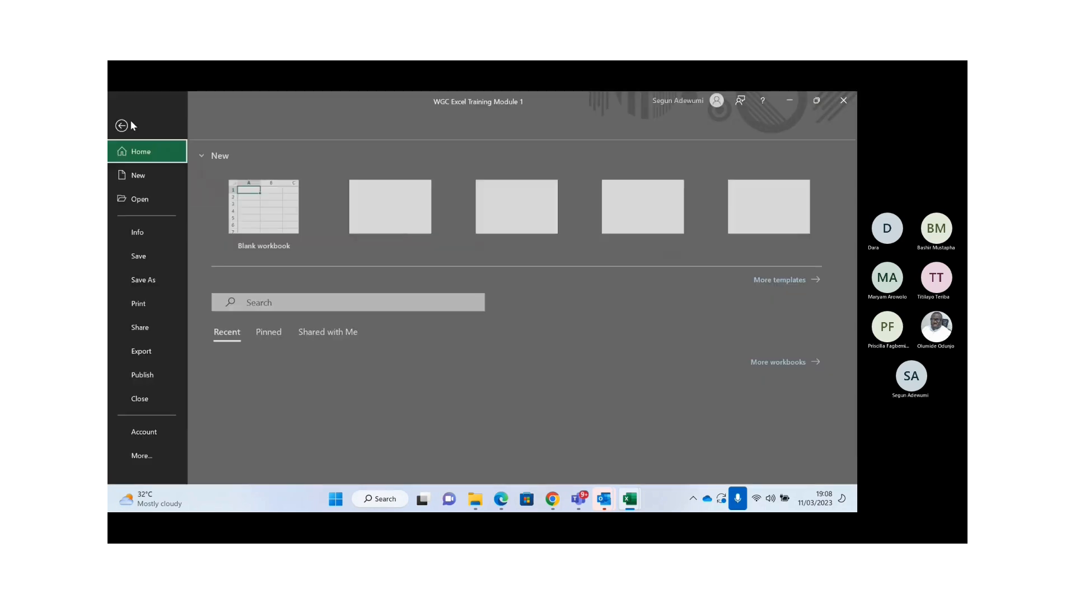
pyautogui.click(147, 455)
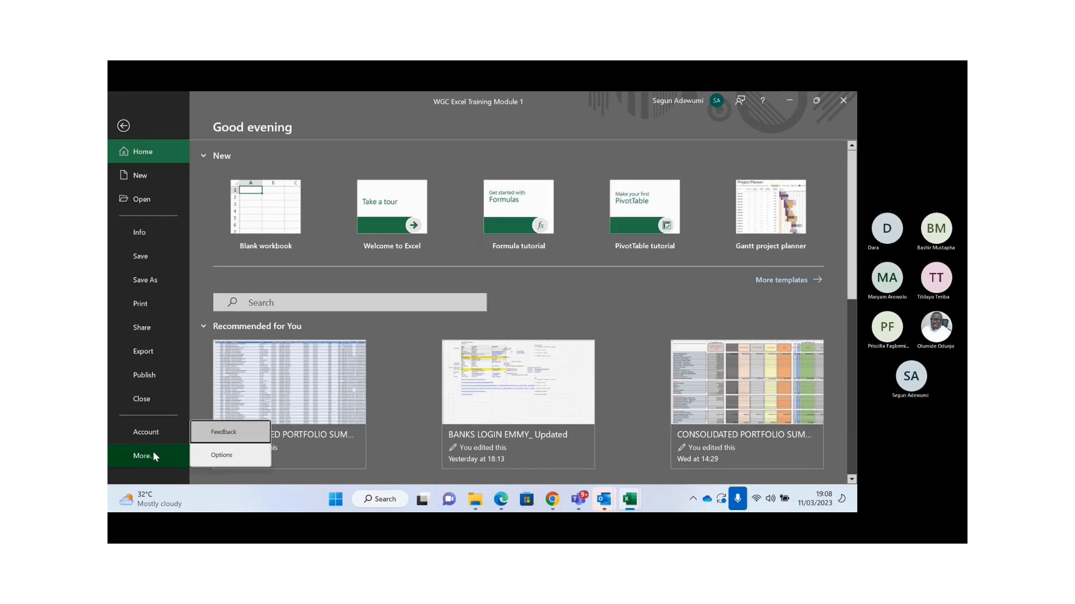
pyautogui.click(220, 455)
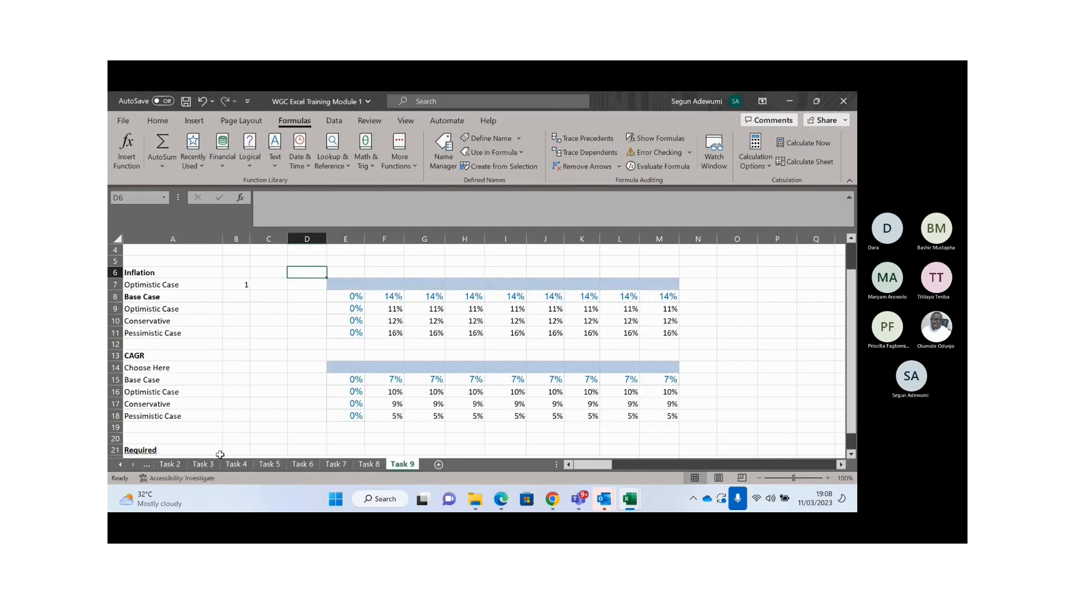
pyautogui.click(123, 119)
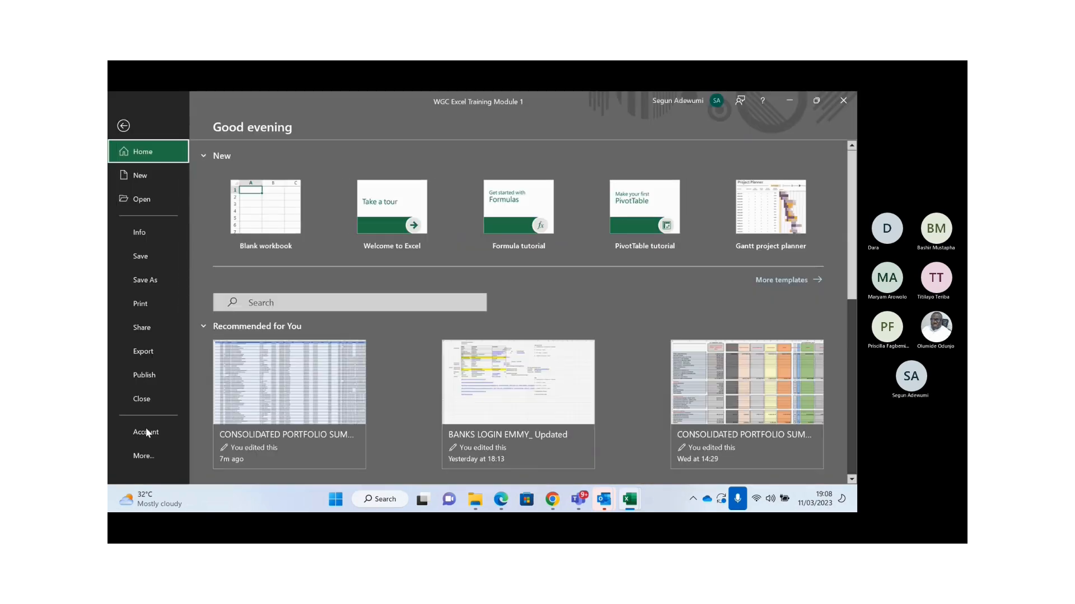
pyautogui.click(149, 455)
pyautogui.click(220, 455)
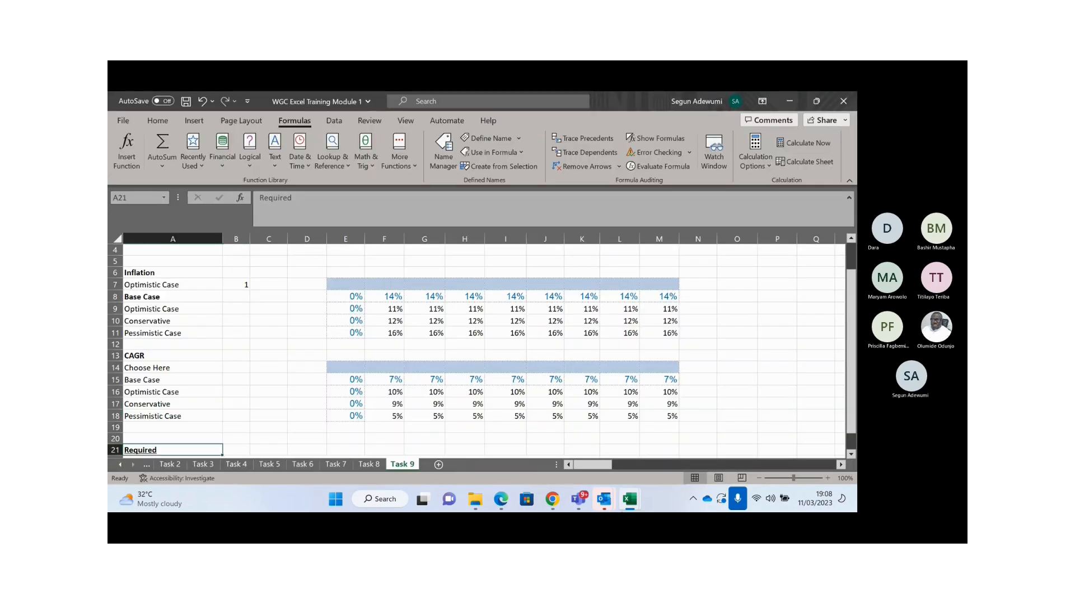
pyautogui.moveTo(625, 507)
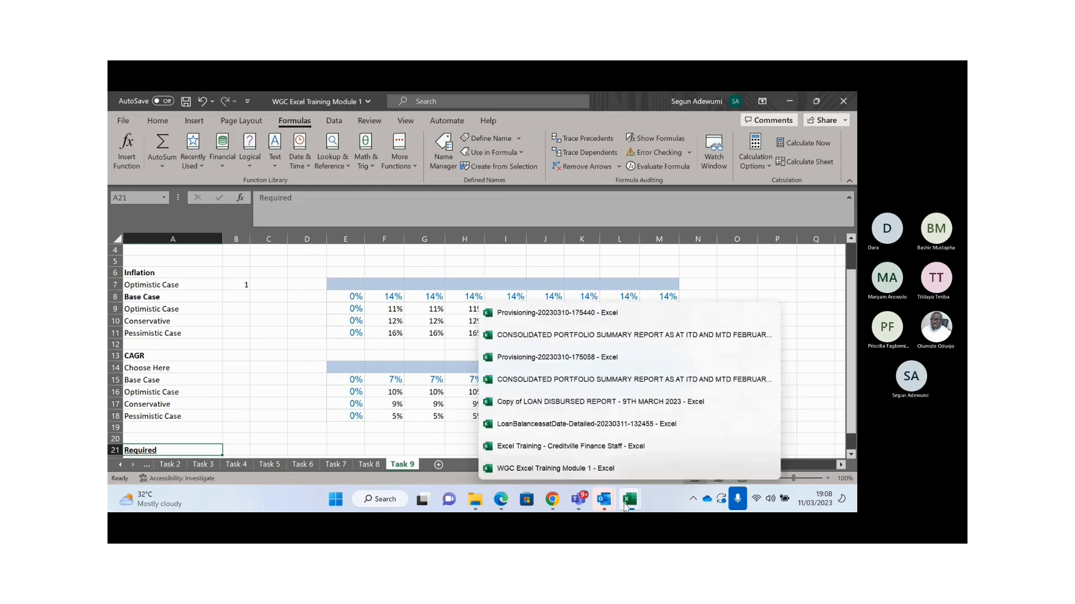
pyautogui.click(308, 284)
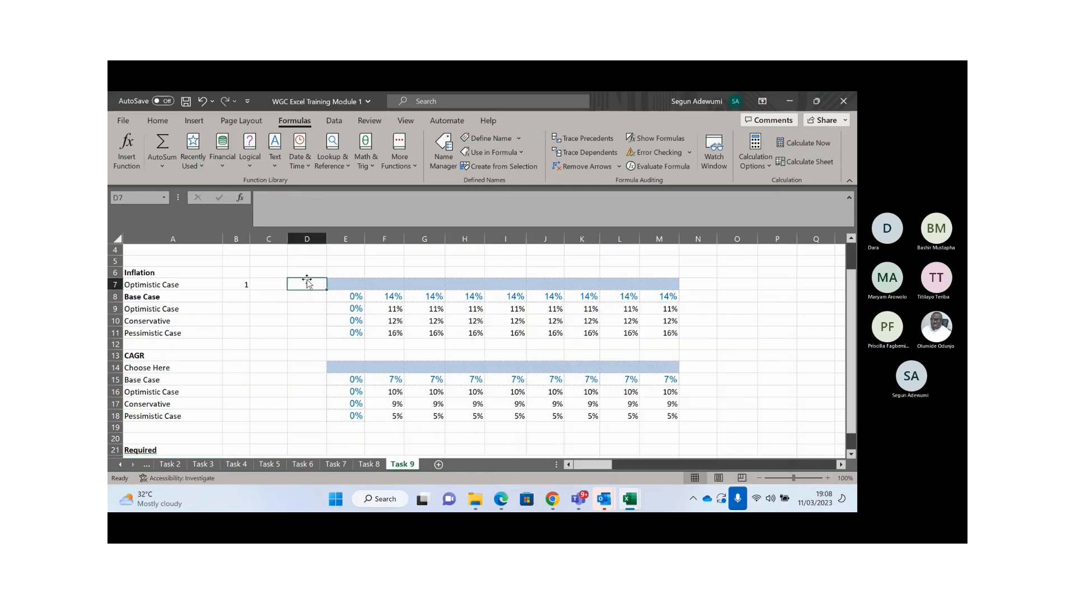
pyautogui.click(146, 122)
pyautogui.click(112, 120)
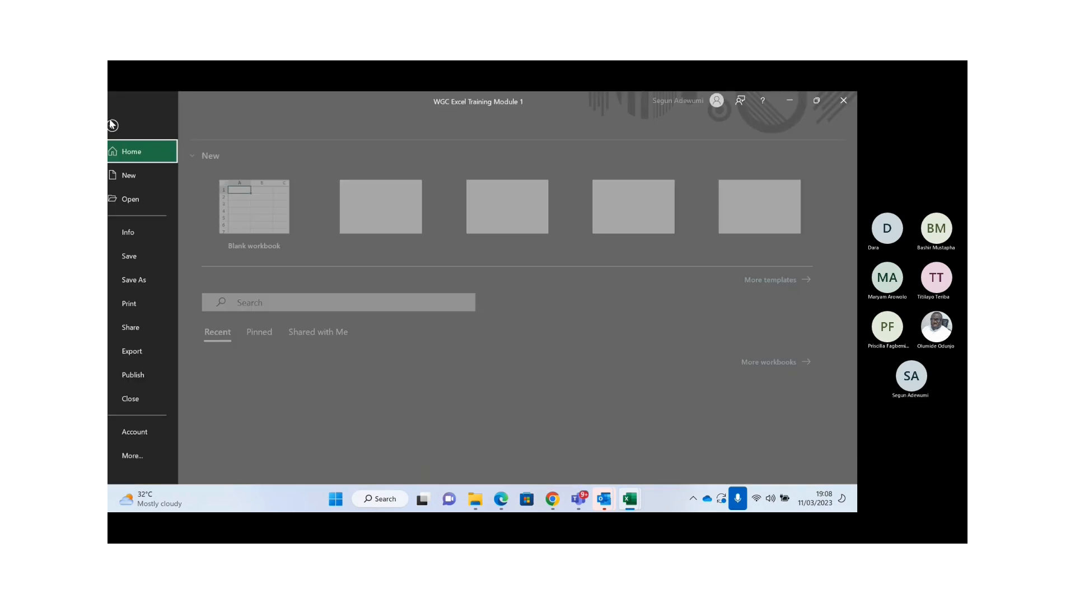
pyautogui.click(154, 456)
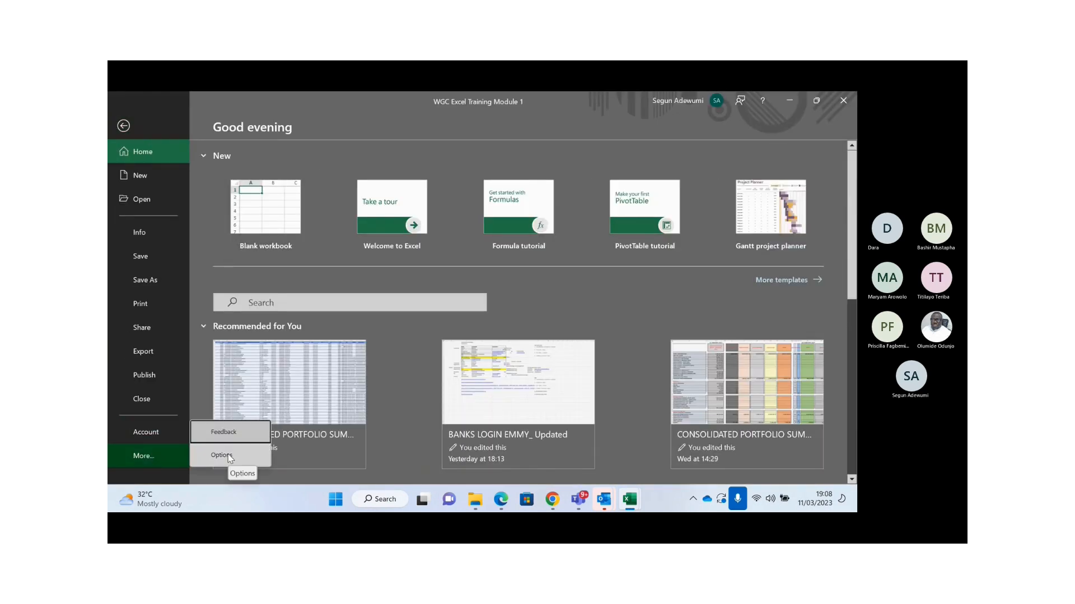
pyautogui.click(223, 455)
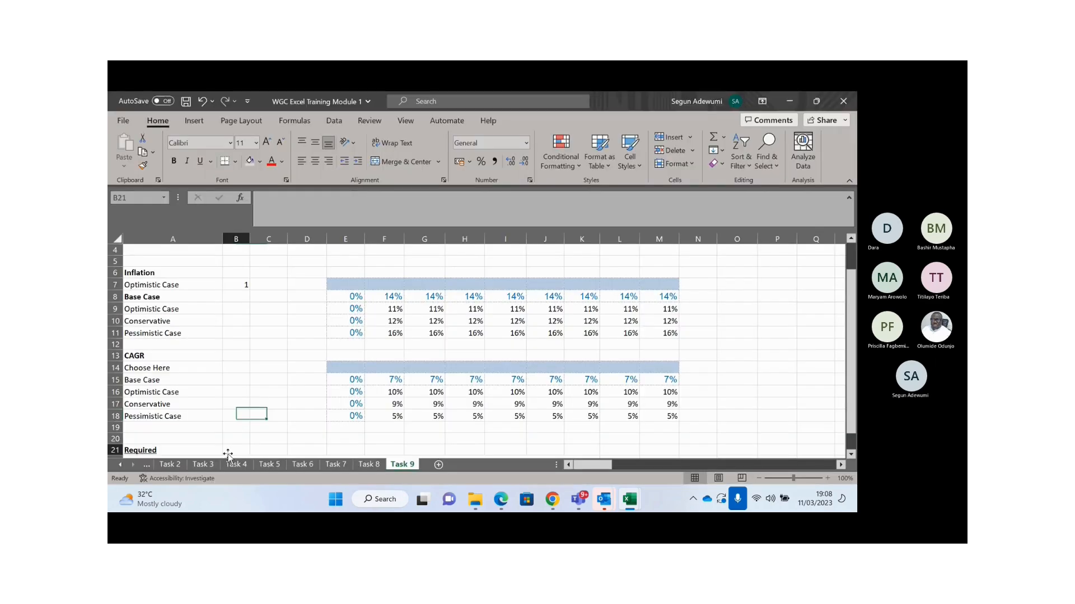
pyautogui.click(241, 336)
pyautogui.click(124, 124)
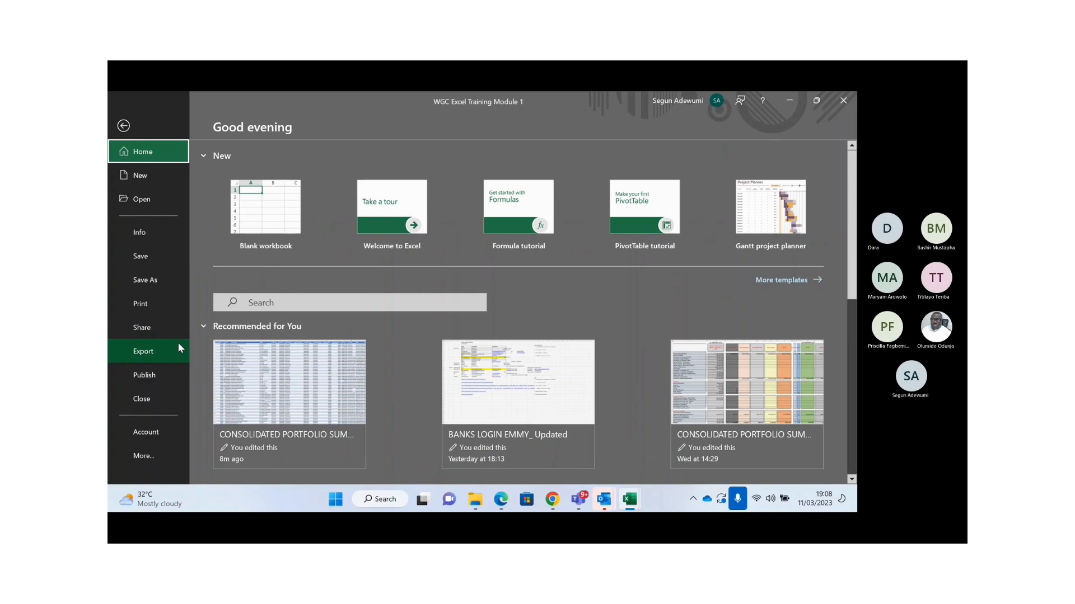
pyautogui.click(140, 456)
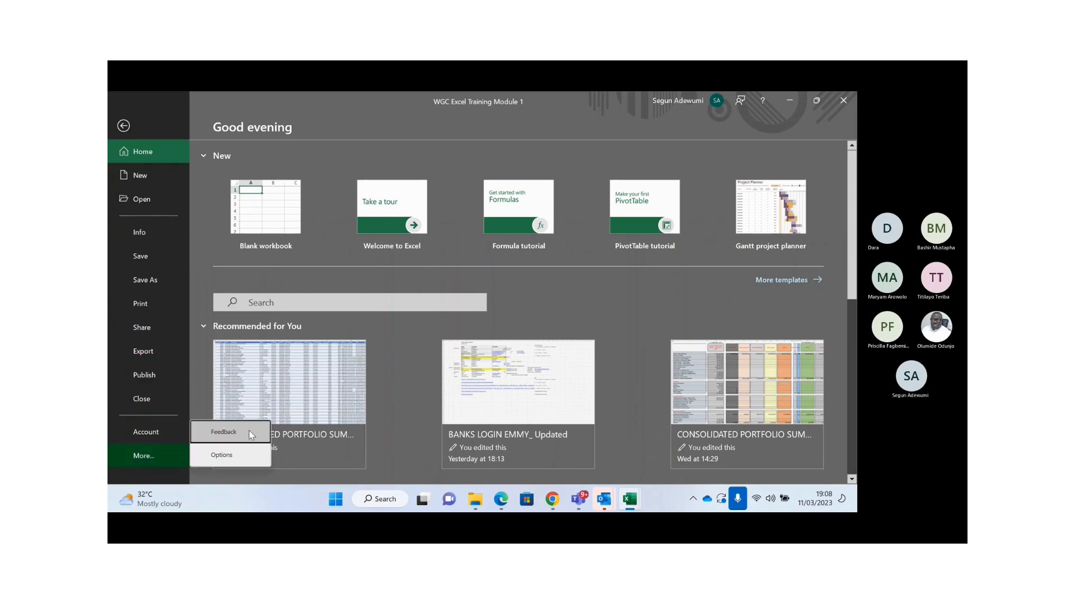
pyautogui.click(219, 456)
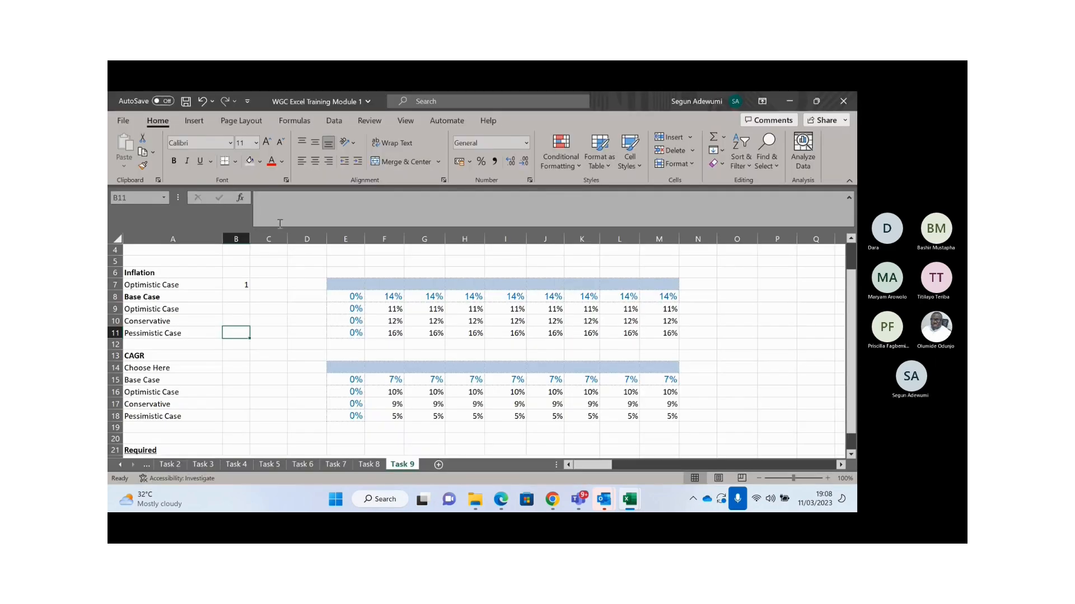
# - Save the WGC Excel Training Module 1 workbook from the Quick Access Toolbar
pyautogui.click(282, 275)
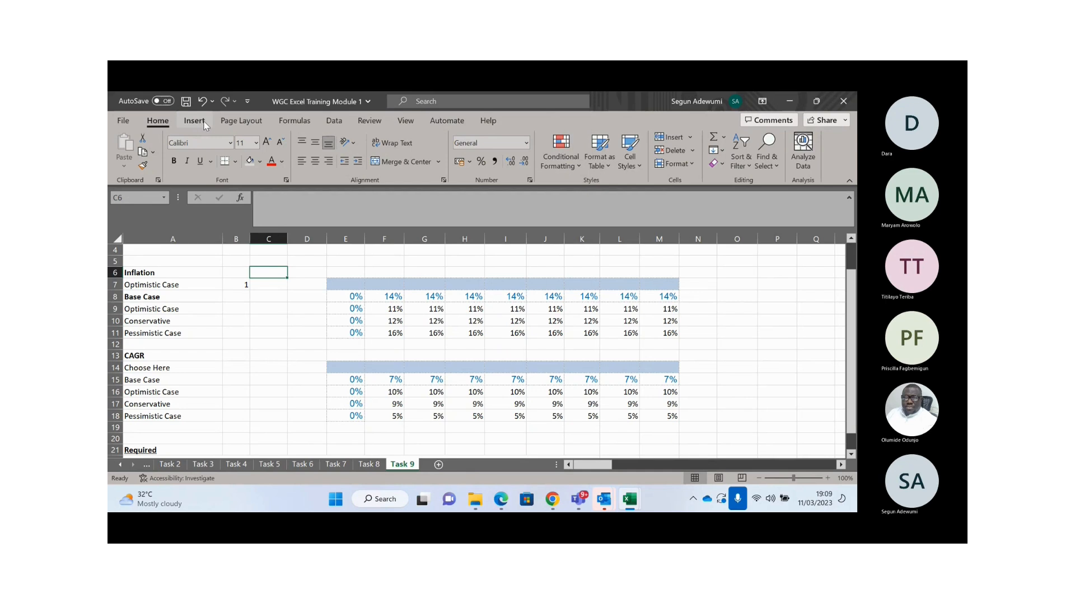
pyautogui.rightClick(549, 118)
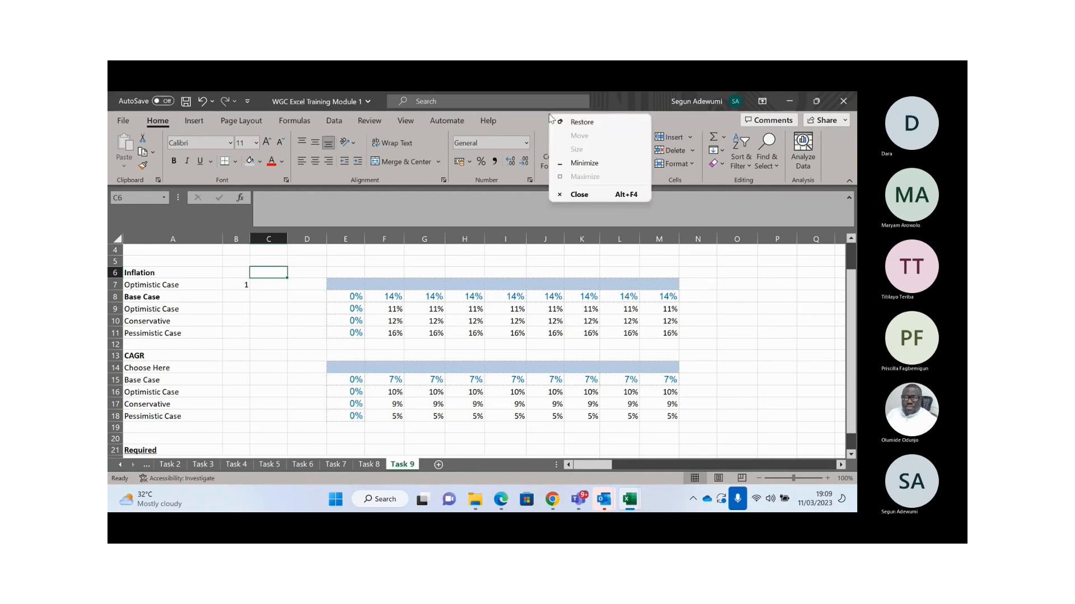
pyautogui.click(542, 123)
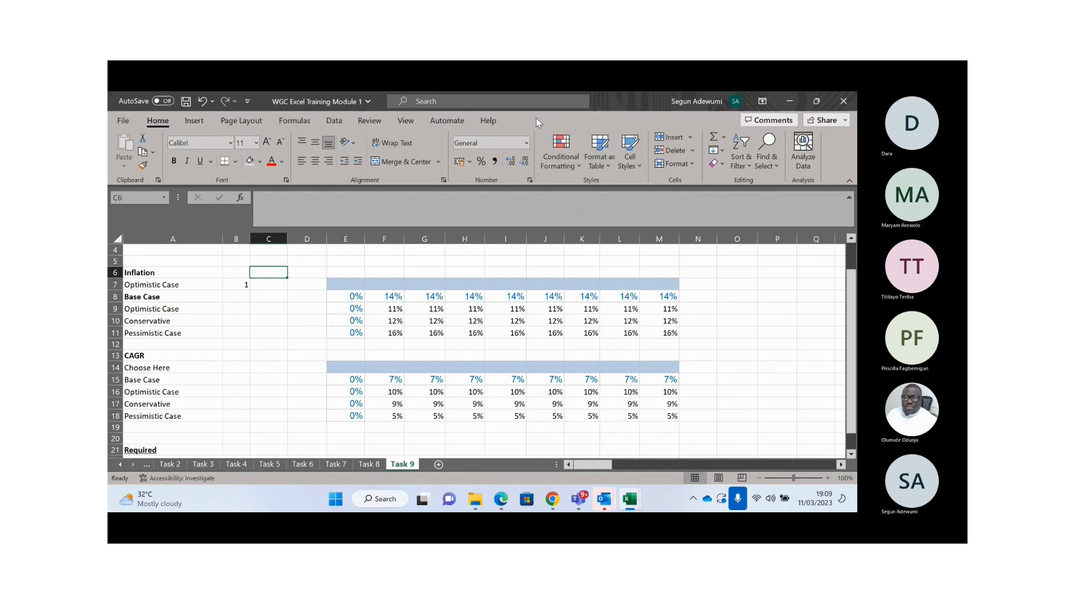
pyautogui.click(186, 102)
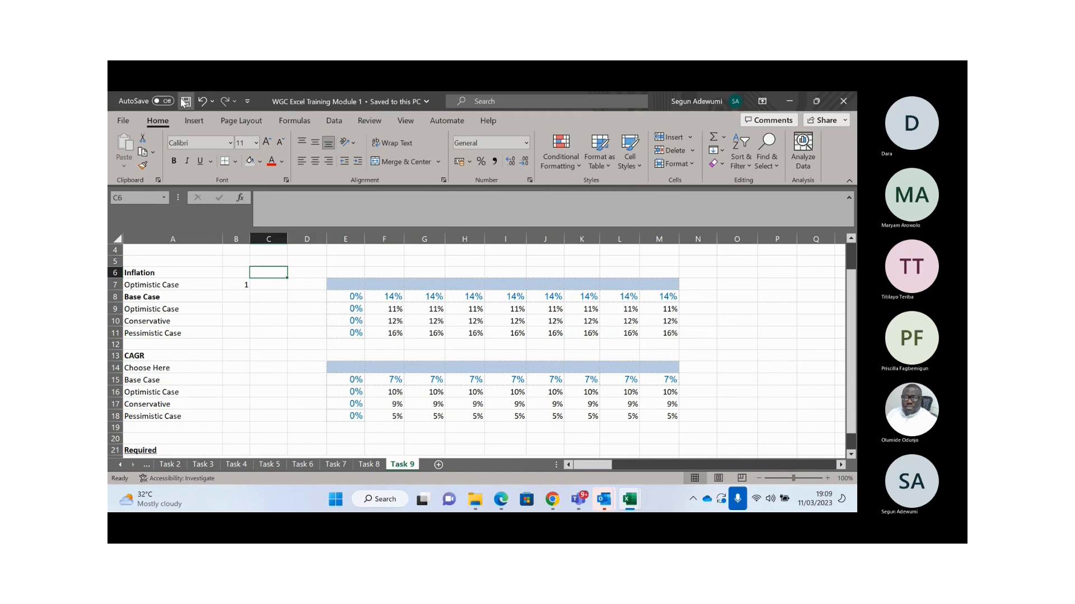
# - Look through the Customize Quick Access Toolbar list, then go to the File home page
pyautogui.click(248, 102)
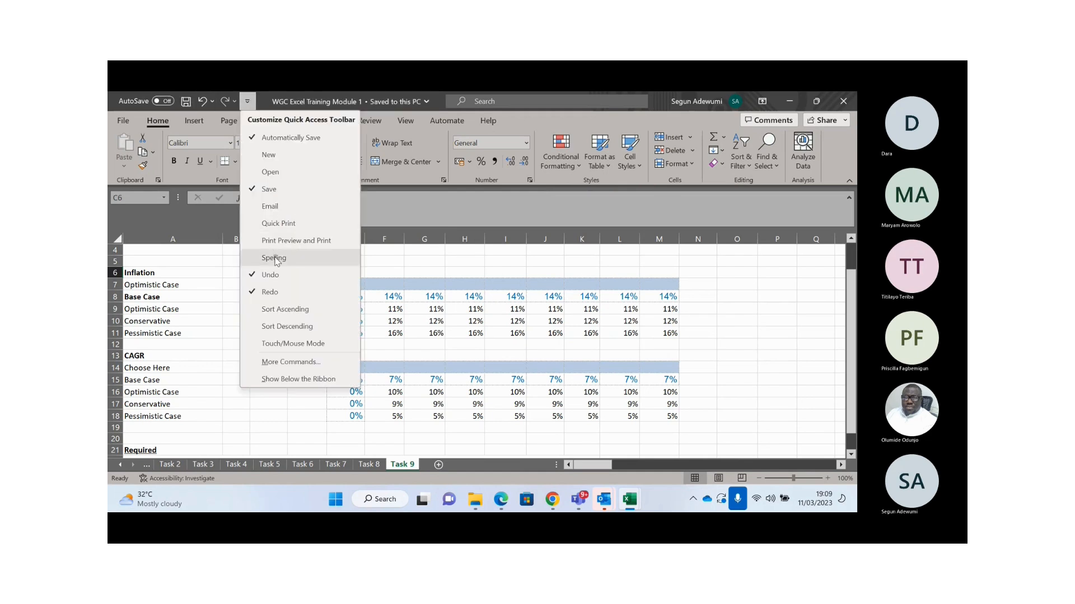
pyautogui.click(286, 362)
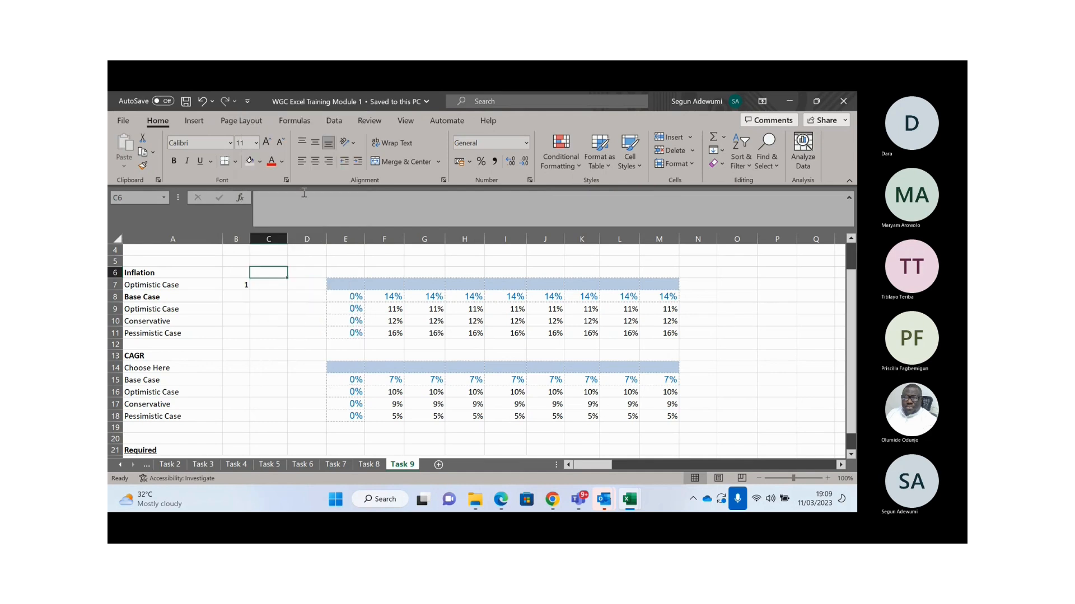
pyautogui.click(247, 103)
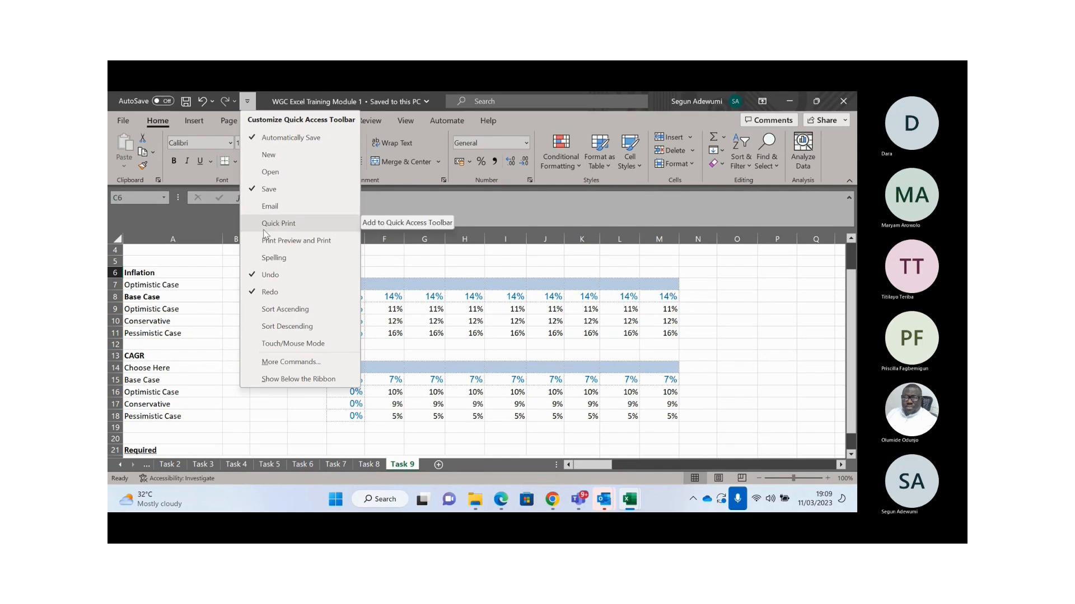
pyautogui.click(288, 366)
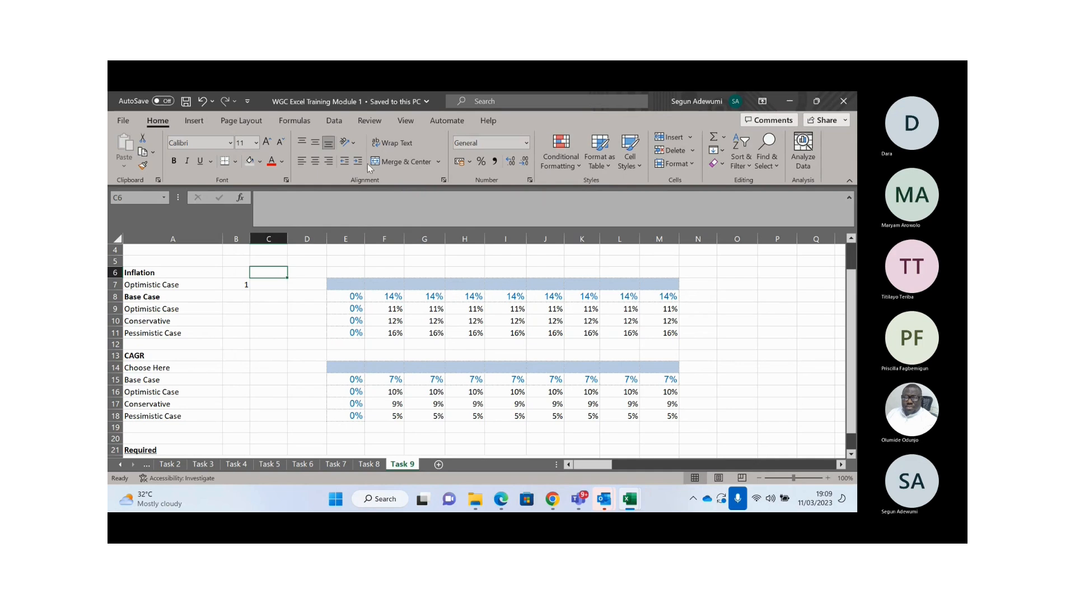
pyautogui.click(123, 121)
pyautogui.click(160, 452)
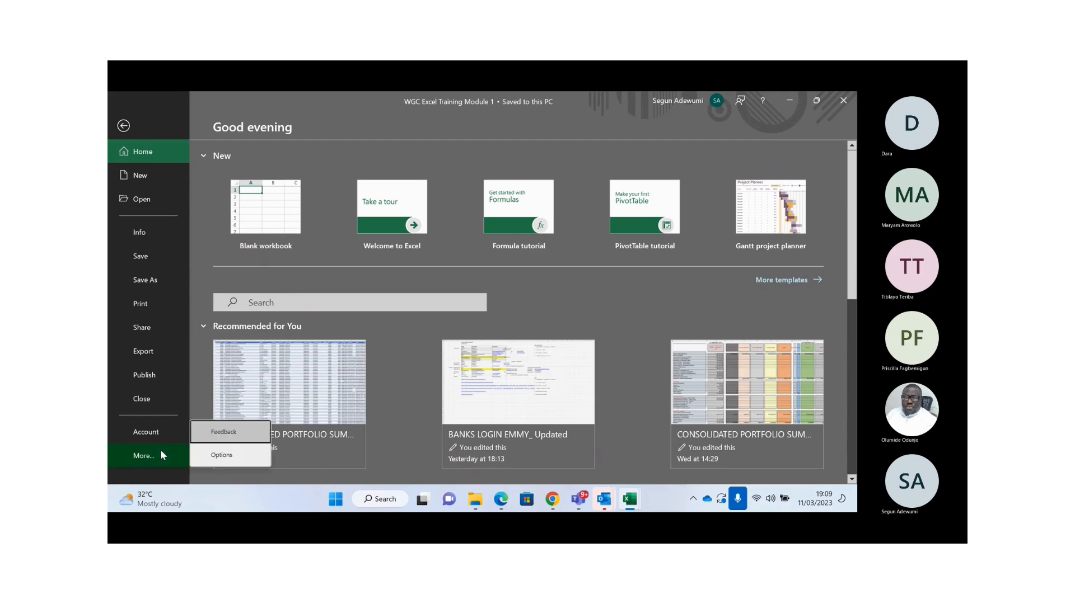
pyautogui.click(226, 455)
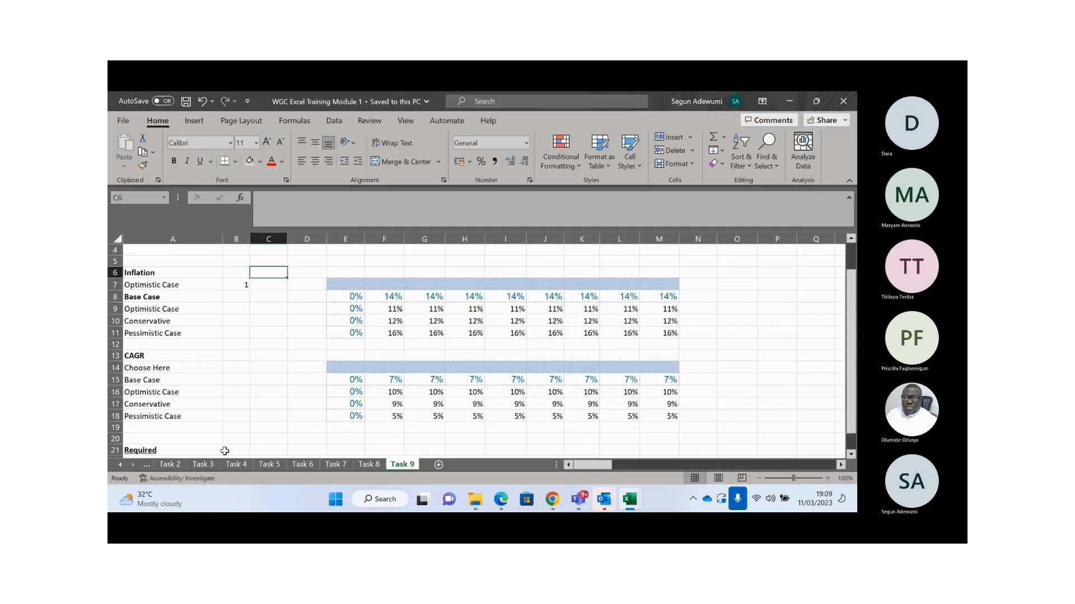
pyautogui.click(790, 102)
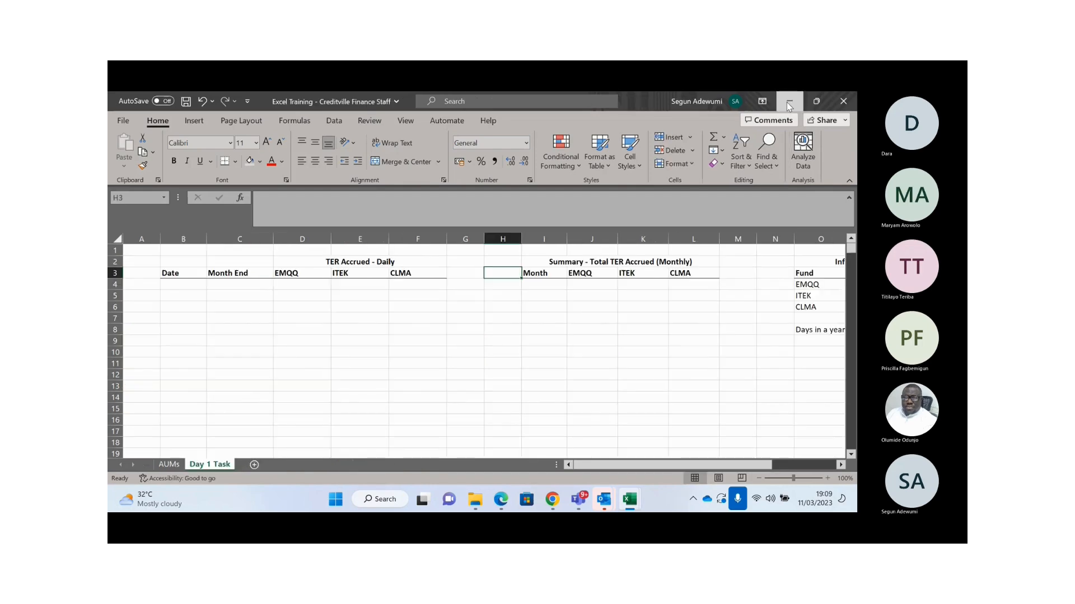
pyautogui.click(787, 102)
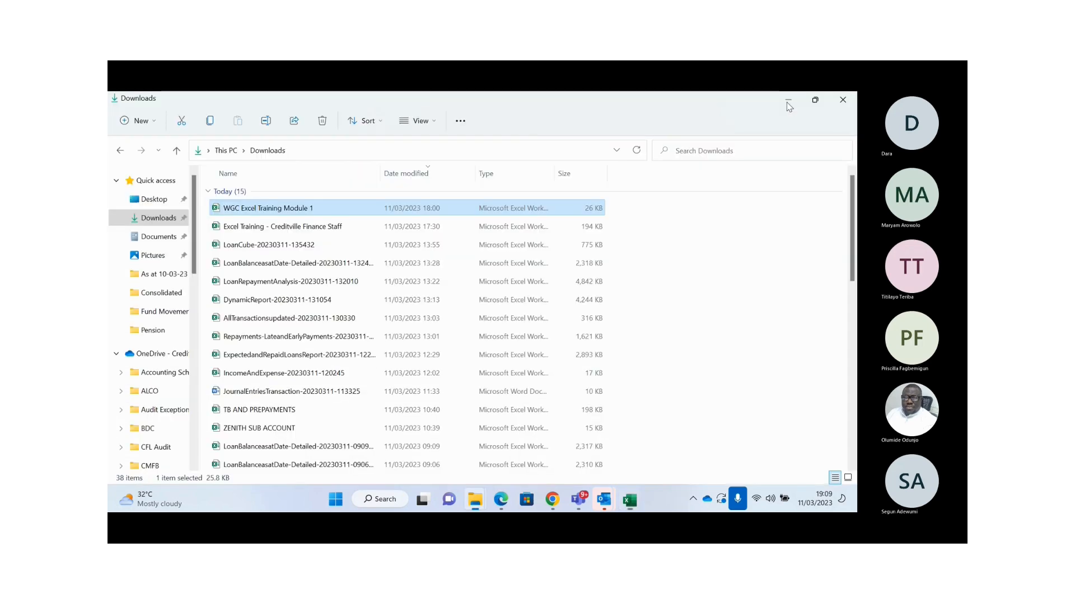
pyautogui.click(629, 502)
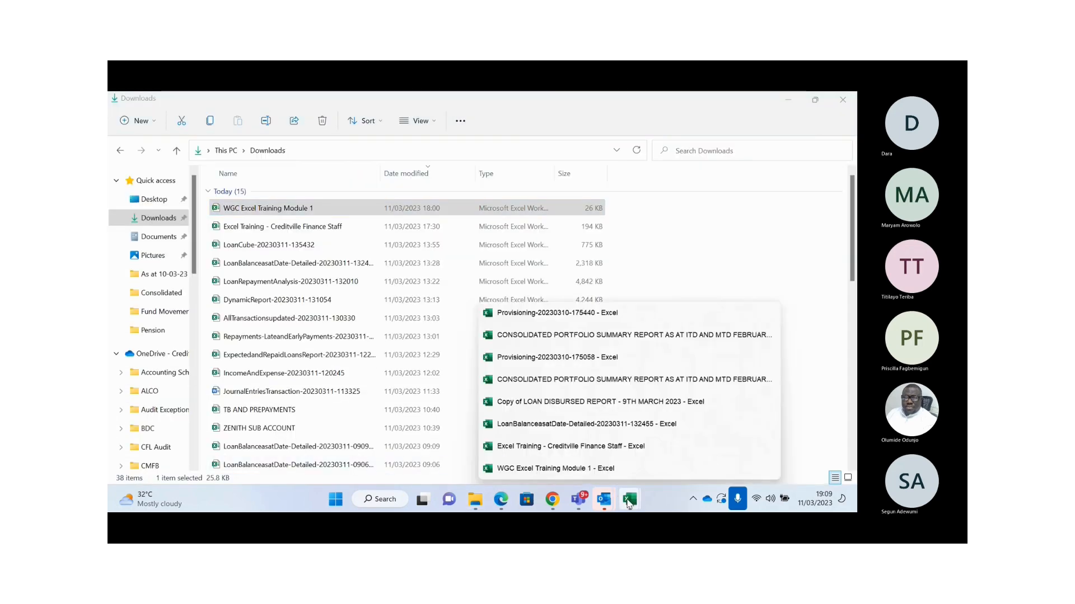
pyautogui.click(515, 469)
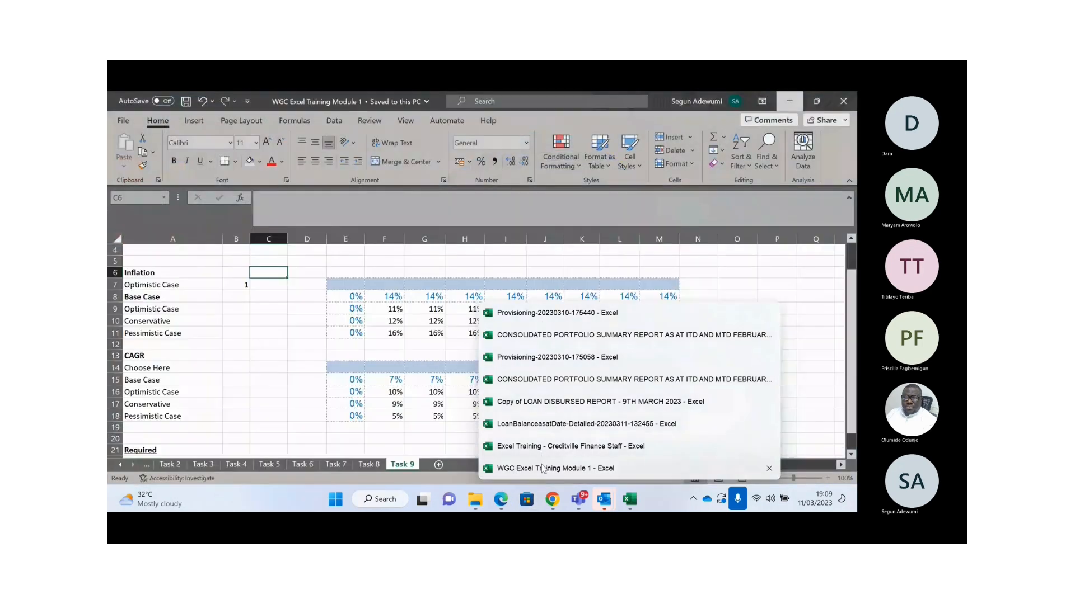
pyautogui.click(542, 469)
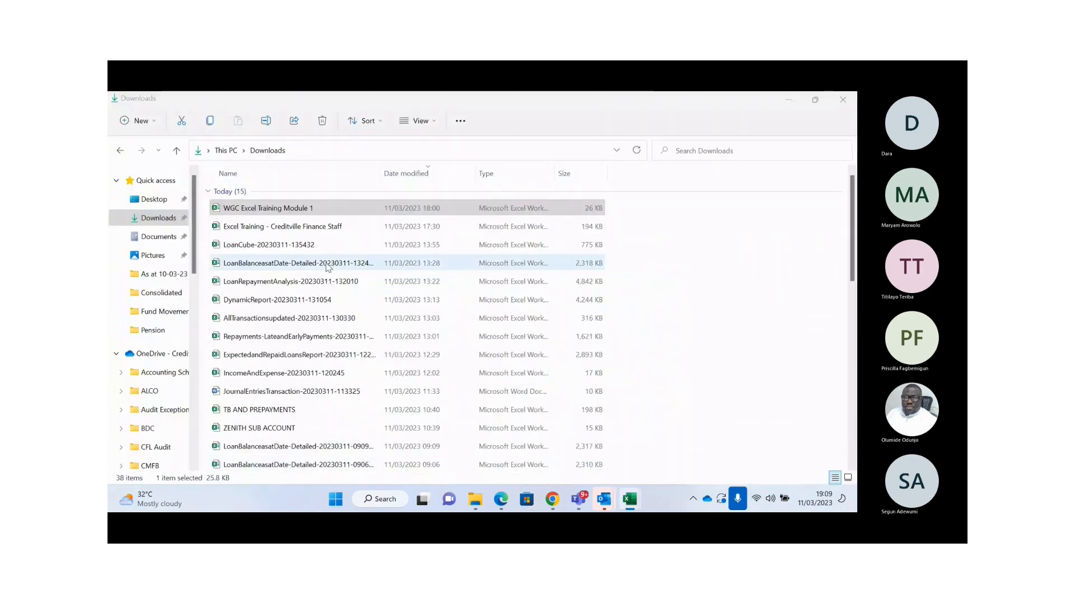
pyautogui.click(297, 295)
pyautogui.click(128, 117)
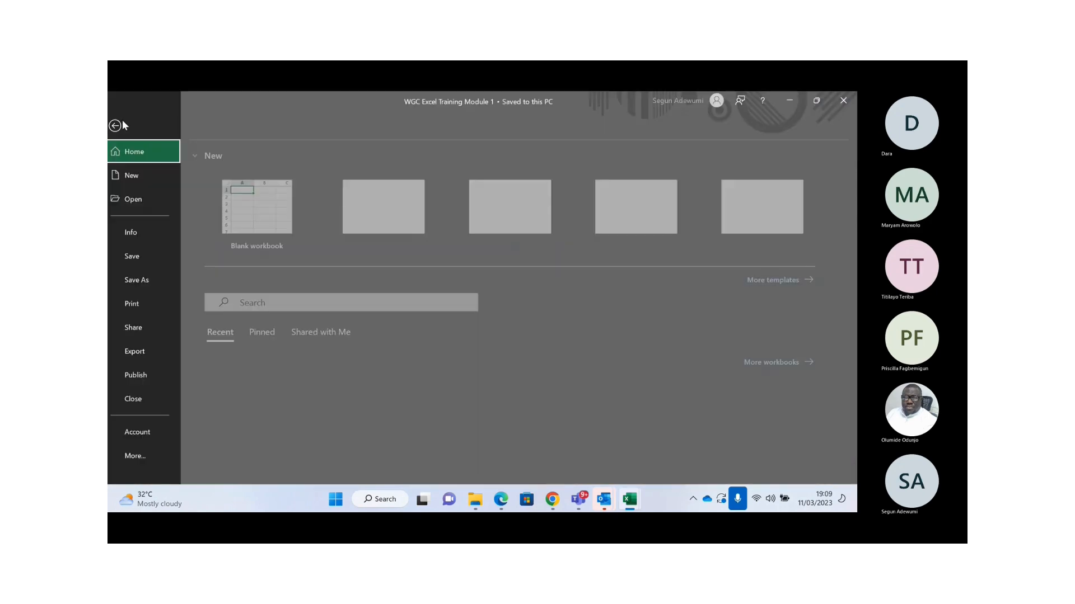
pyautogui.click(142, 454)
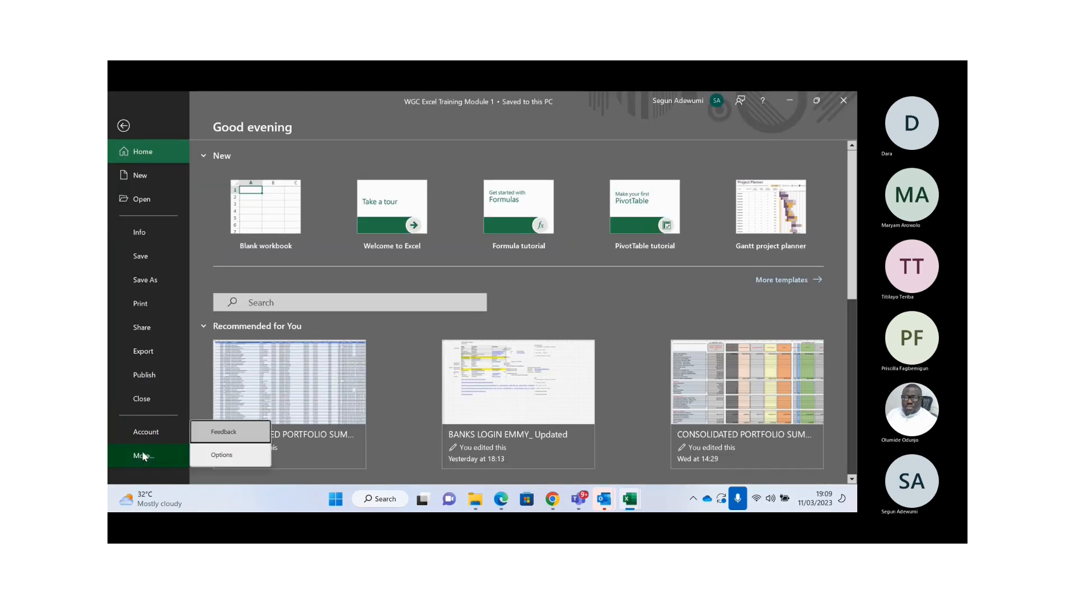
pyautogui.click(224, 456)
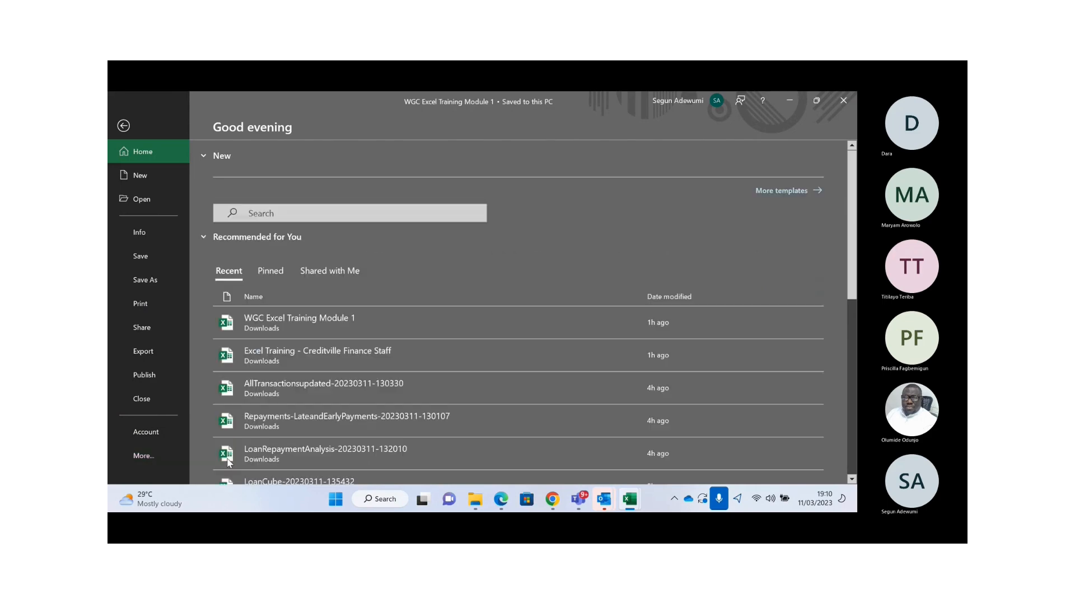
pyautogui.press('Escape')
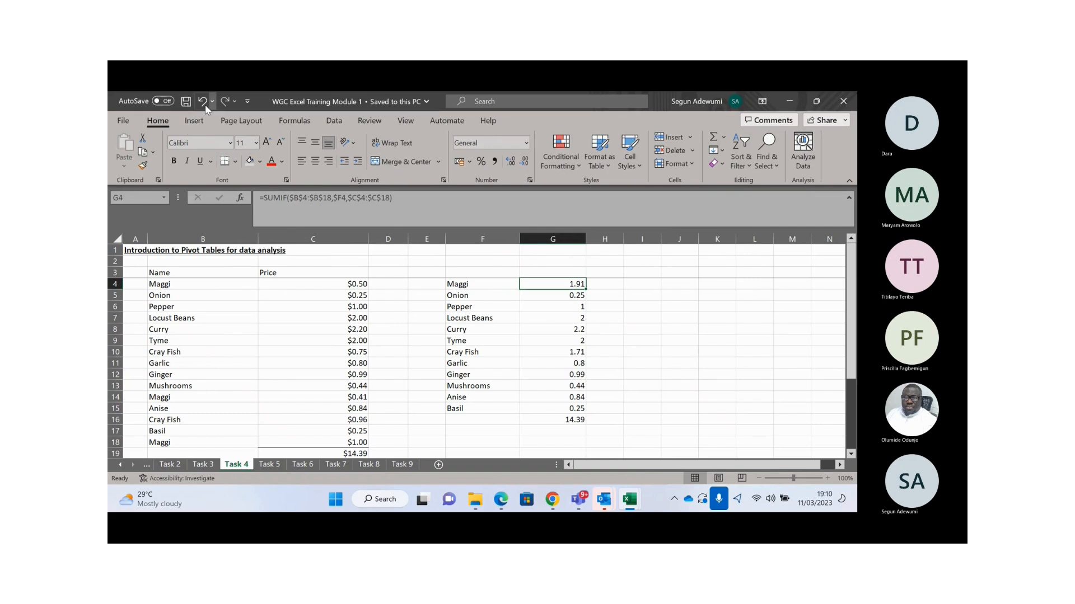
# - Open and close the Customize Quick Access Toolbar list twice without making changes
pyautogui.click(247, 103)
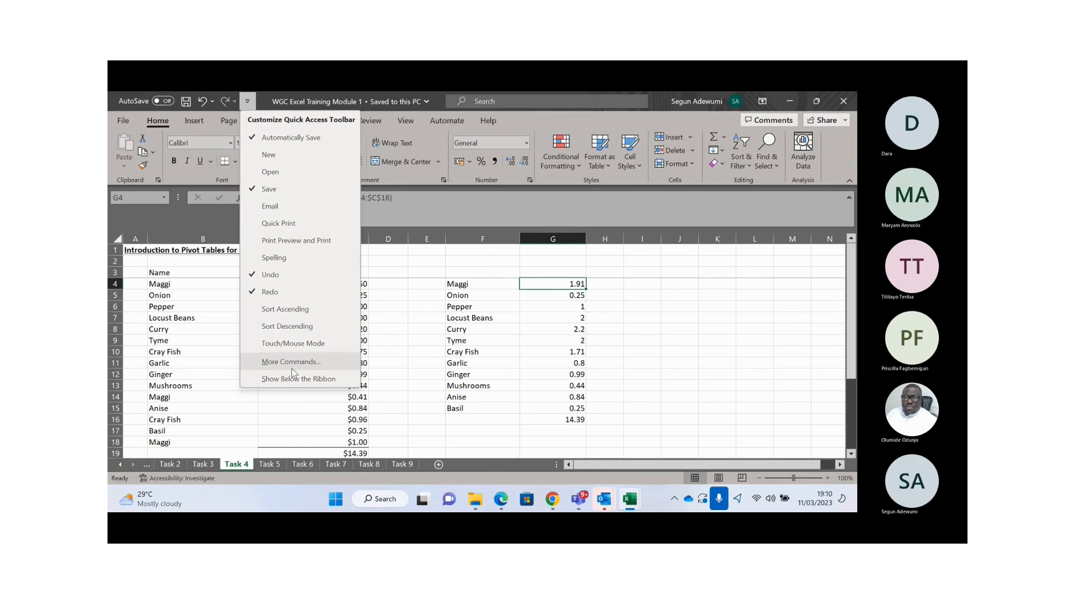
pyautogui.press('Escape')
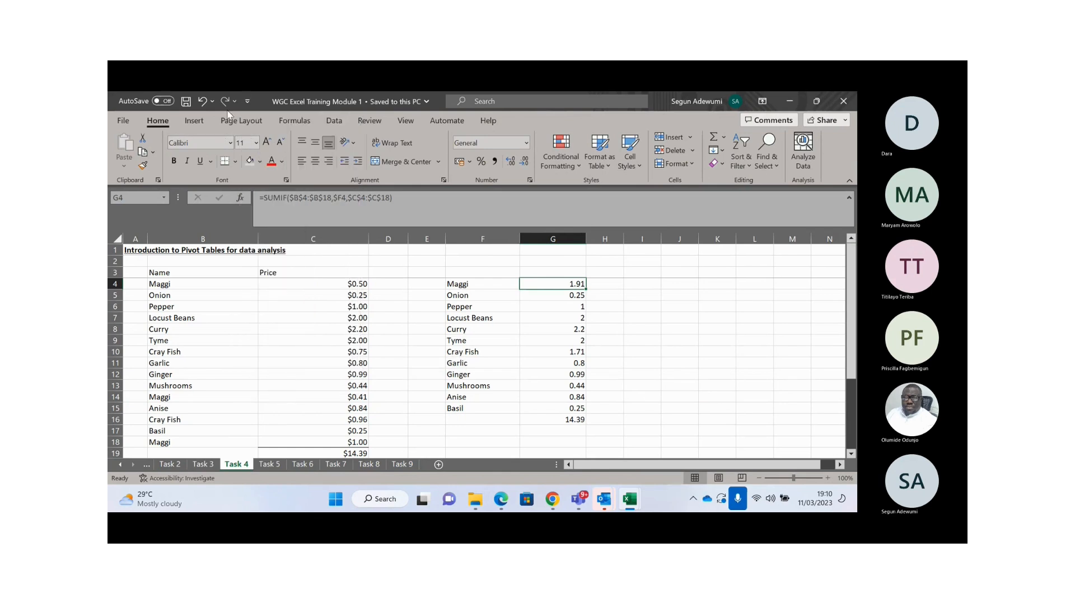
pyautogui.click(247, 102)
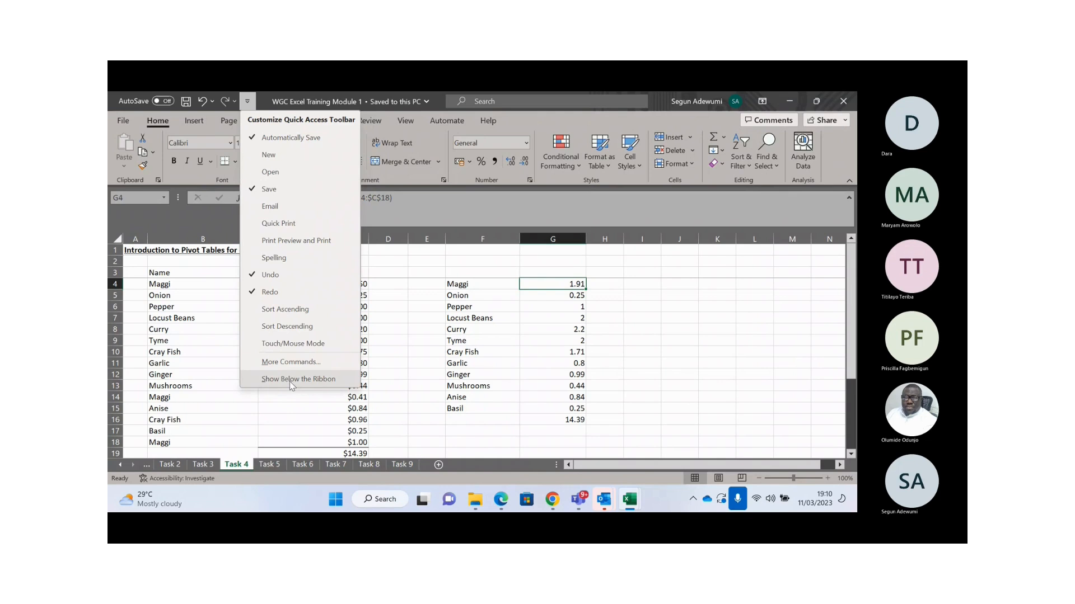
pyautogui.click(287, 362)
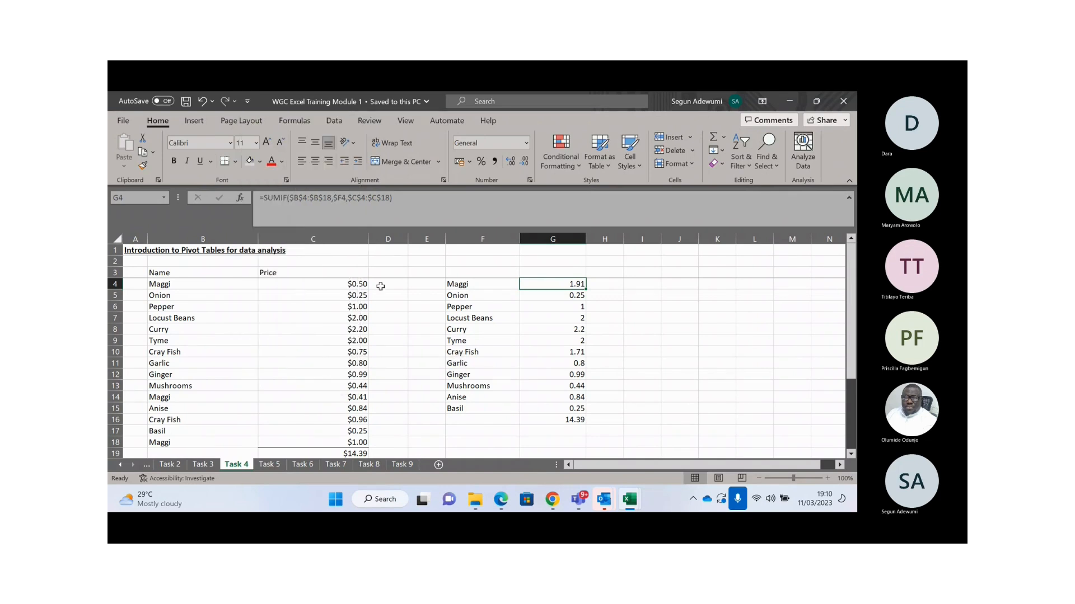
# - Check the File view's More options, return to the workbook, and open the Task 9 sheet
pyautogui.click(125, 121)
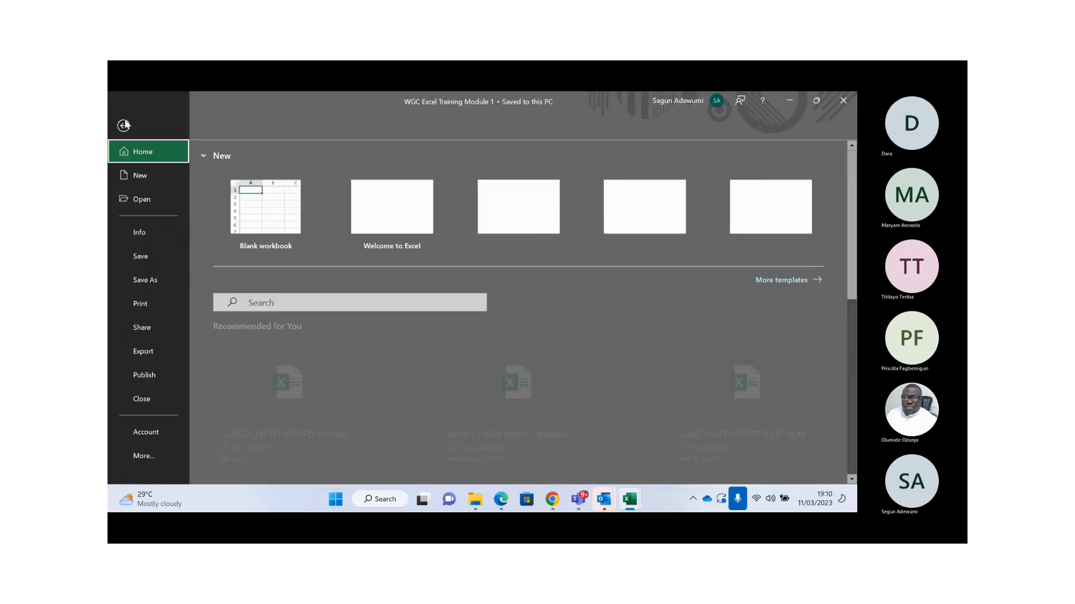
pyautogui.click(145, 458)
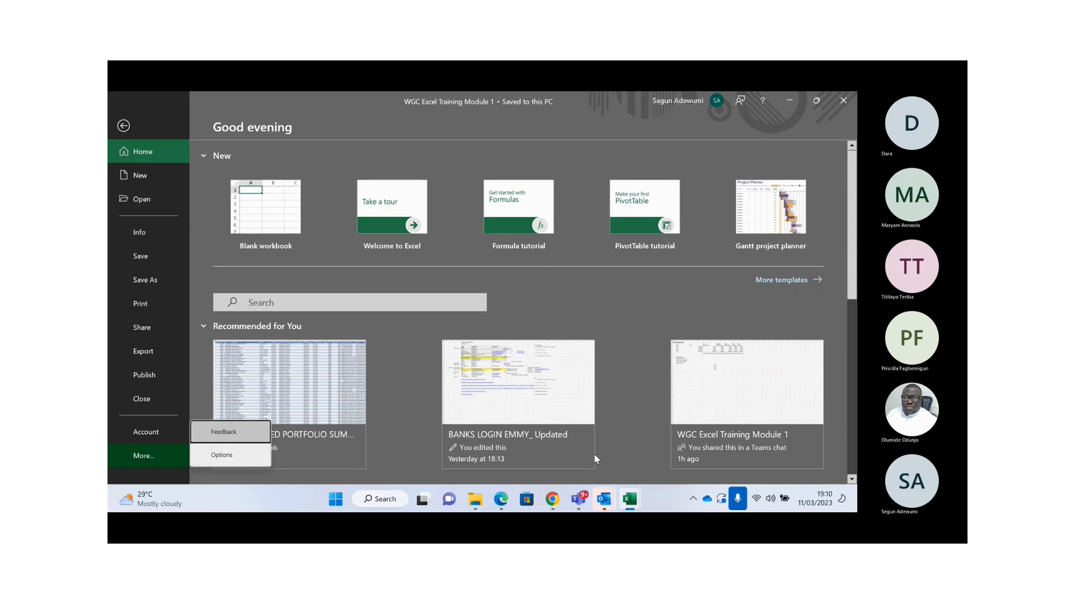
pyautogui.click(629, 490)
pyautogui.rightClick(629, 492)
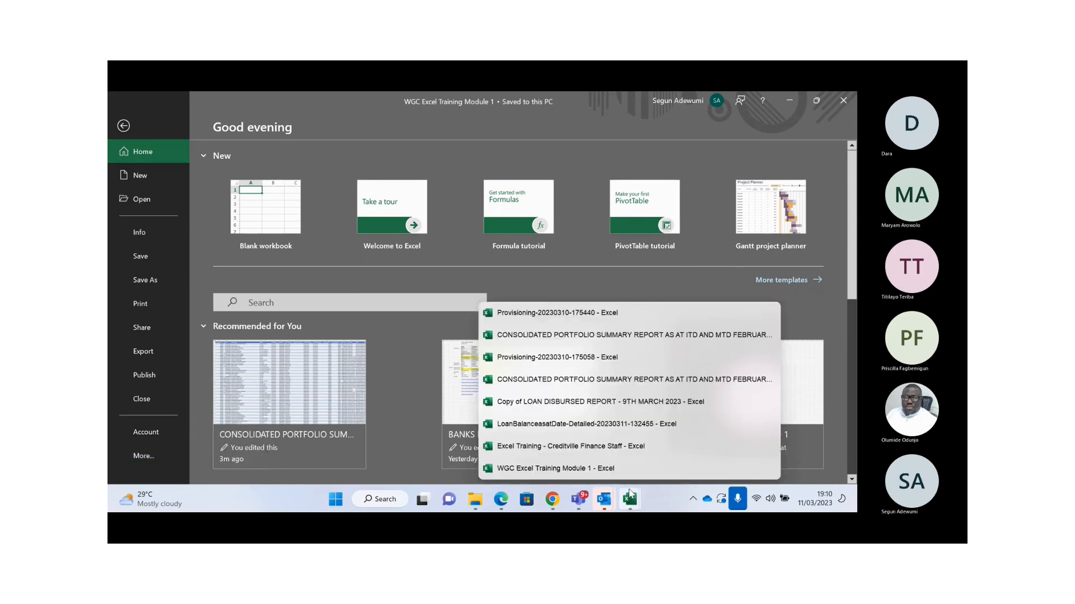
pyautogui.click(521, 476)
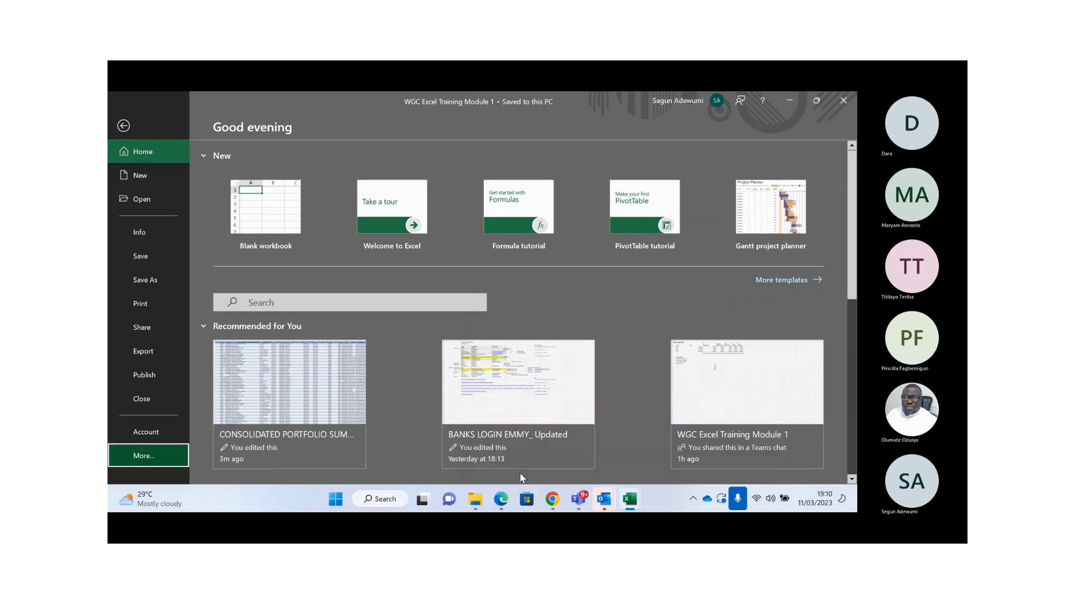
pyautogui.click(121, 126)
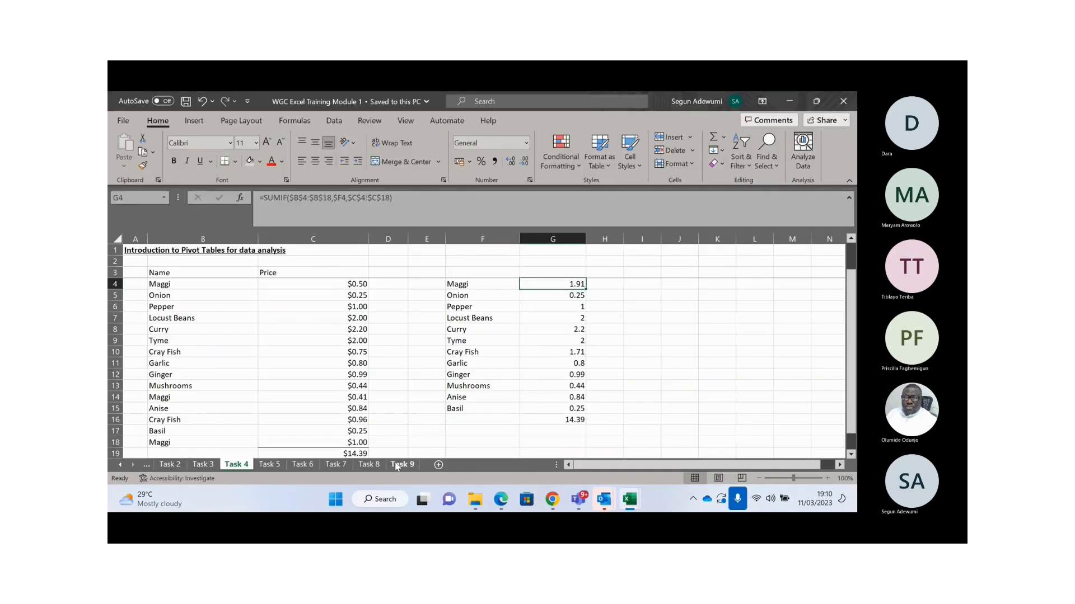
pyautogui.click(401, 464)
# - Move from D10 down column A to A23 to show the Required notes
pyautogui.click(299, 323)
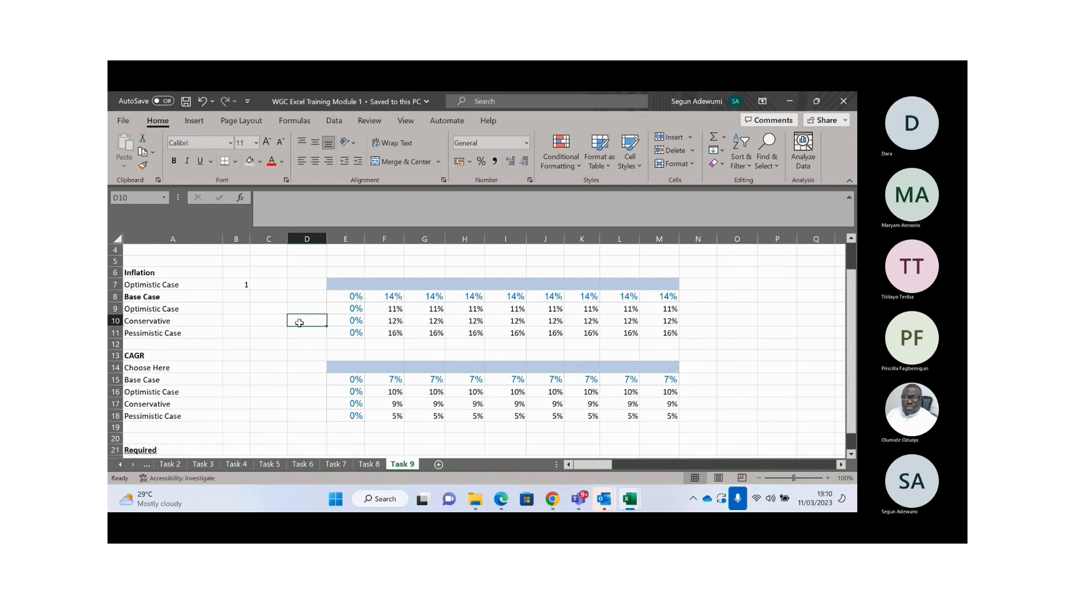
pyautogui.press('Up')
pyautogui.press('Up')
pyautogui.press('Up')
pyautogui.press('Up')
pyautogui.press('Up')
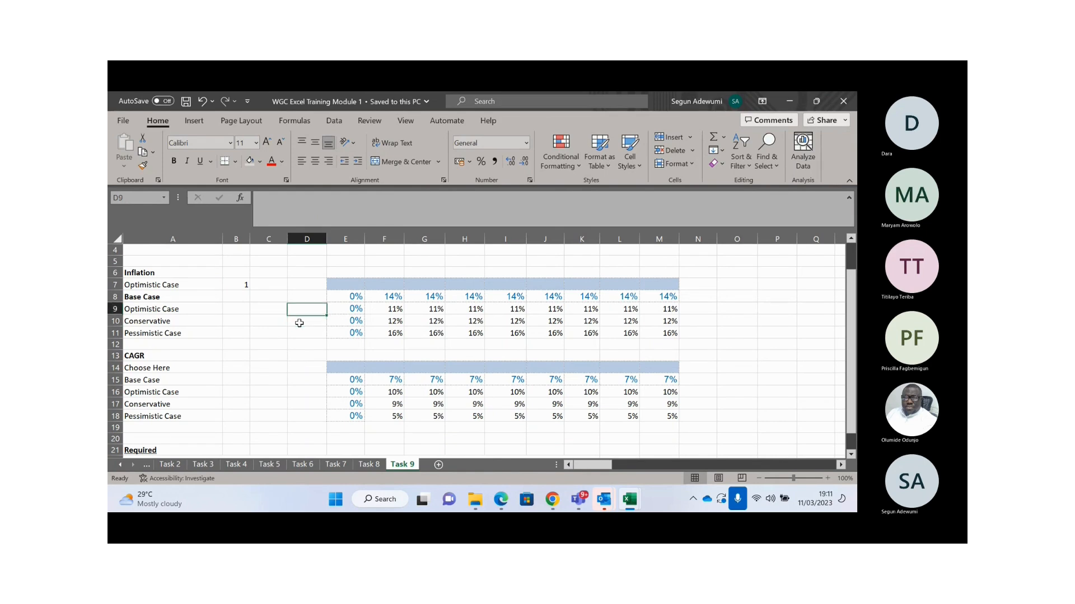
pyautogui.press('Left')
pyautogui.press('Left')
pyautogui.press('Left')
pyautogui.press('Down')
pyautogui.press('Down')
pyautogui.press('Down')
pyautogui.press('Down')
pyautogui.press('Down')
pyautogui.press('Down')
pyautogui.press('Down')
pyautogui.press('Down')
pyautogui.press('Down')
pyautogui.press('Down')
pyautogui.press('Down')
pyautogui.press('Down')
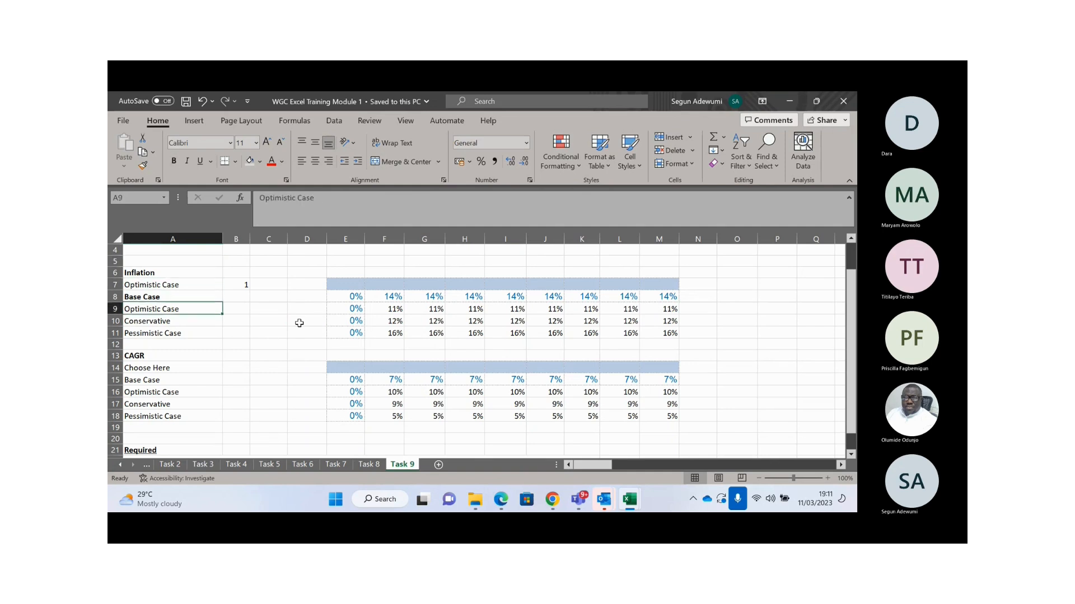
pyautogui.press('Down')
pyautogui.press('Down')
pyautogui.press('Down')
pyautogui.press('Down')
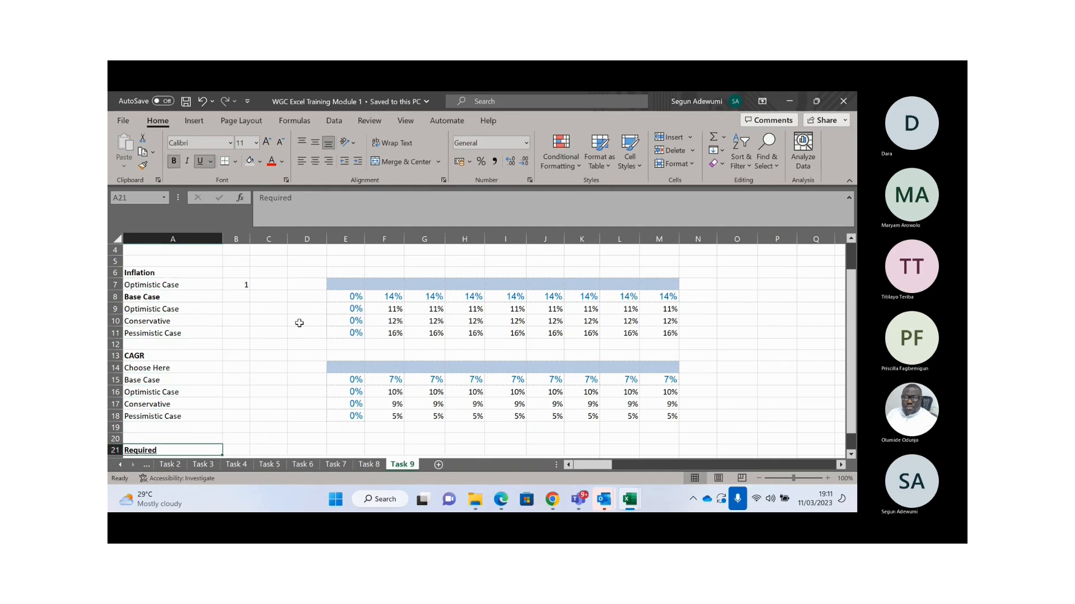
pyautogui.press('Down')
pyautogui.press('Down')
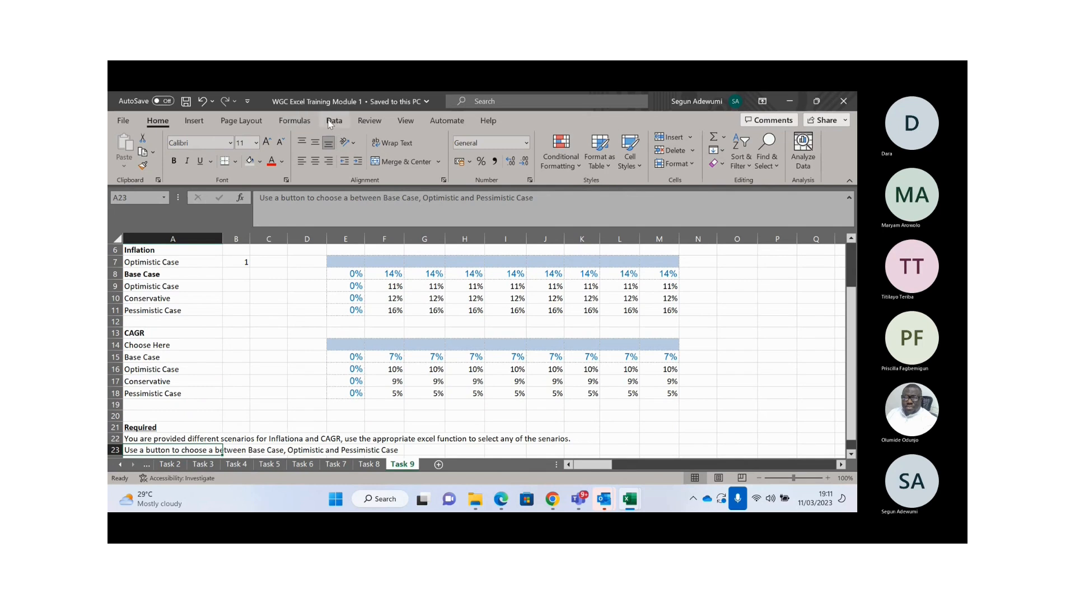
# - Browse the Insert, Page Layout, Formulas, Data and Review ribbon tabs, then return to Home
pyautogui.click(197, 125)
pyautogui.click(223, 124)
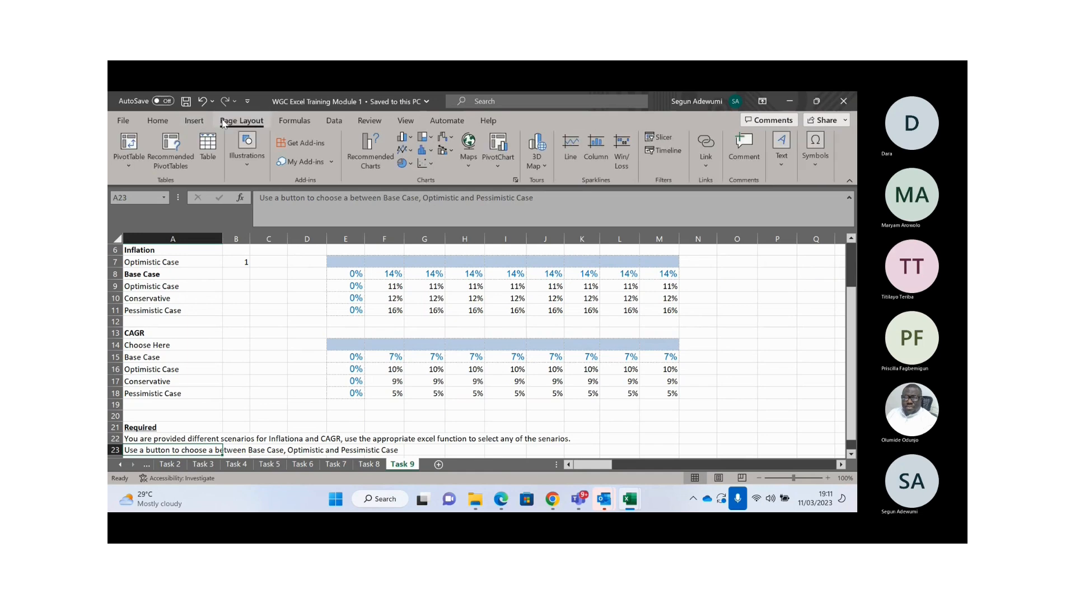
pyautogui.click(294, 122)
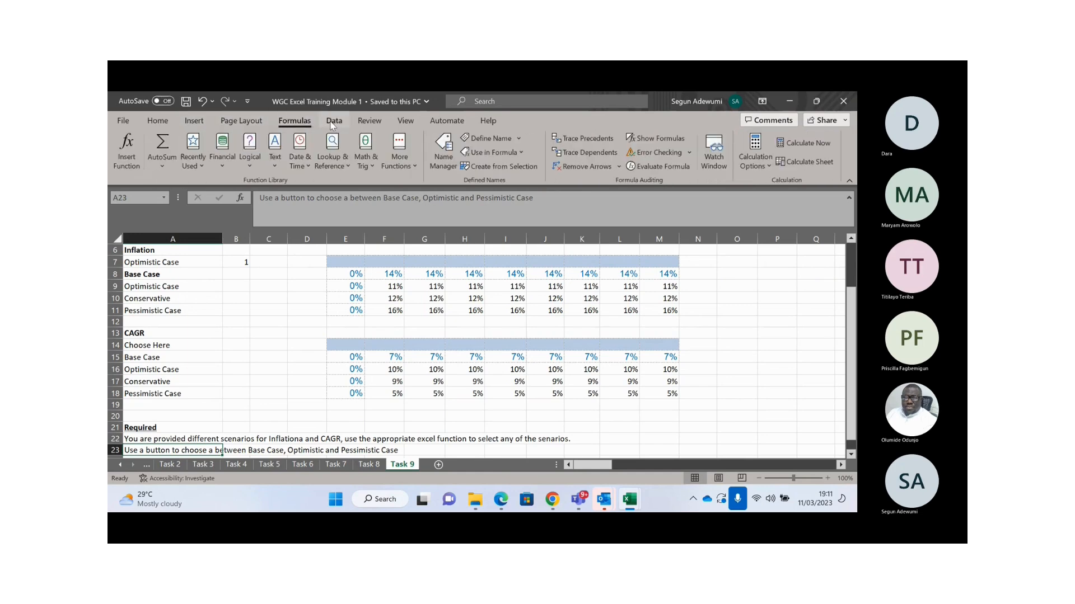
pyautogui.click(334, 121)
pyautogui.click(376, 123)
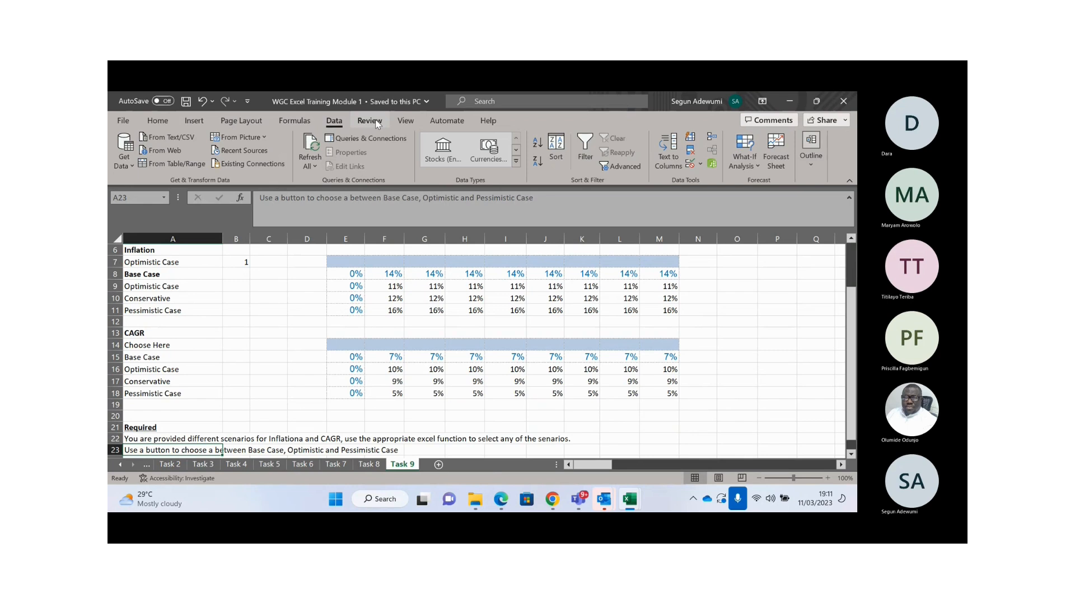
pyautogui.click(377, 125)
pyautogui.click(158, 121)
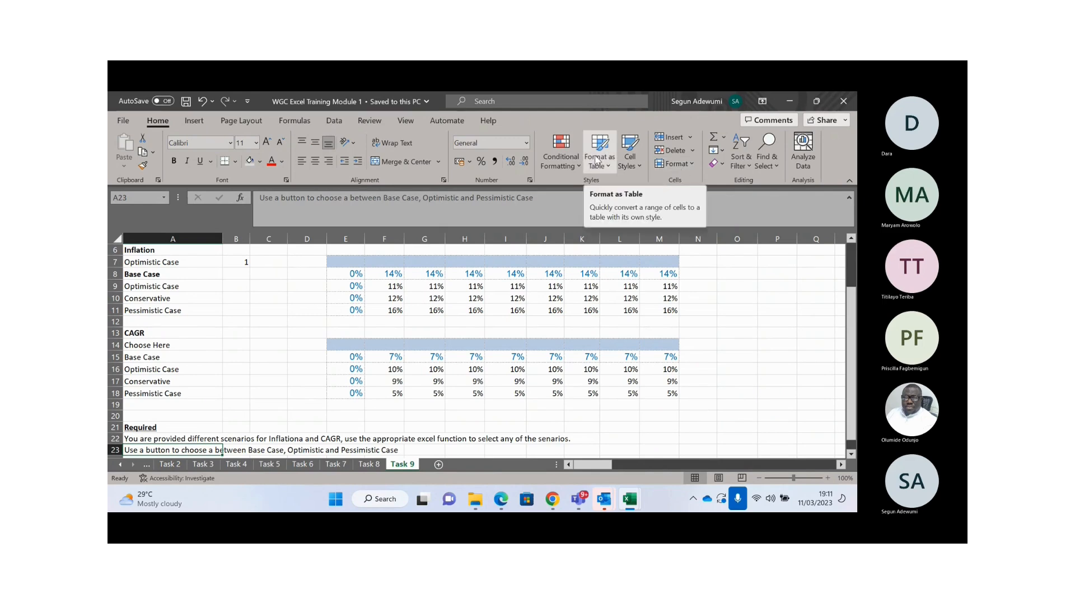
# - Check the Data tab's What-If Analysis options, then close them by selecting H8
pyautogui.click(343, 127)
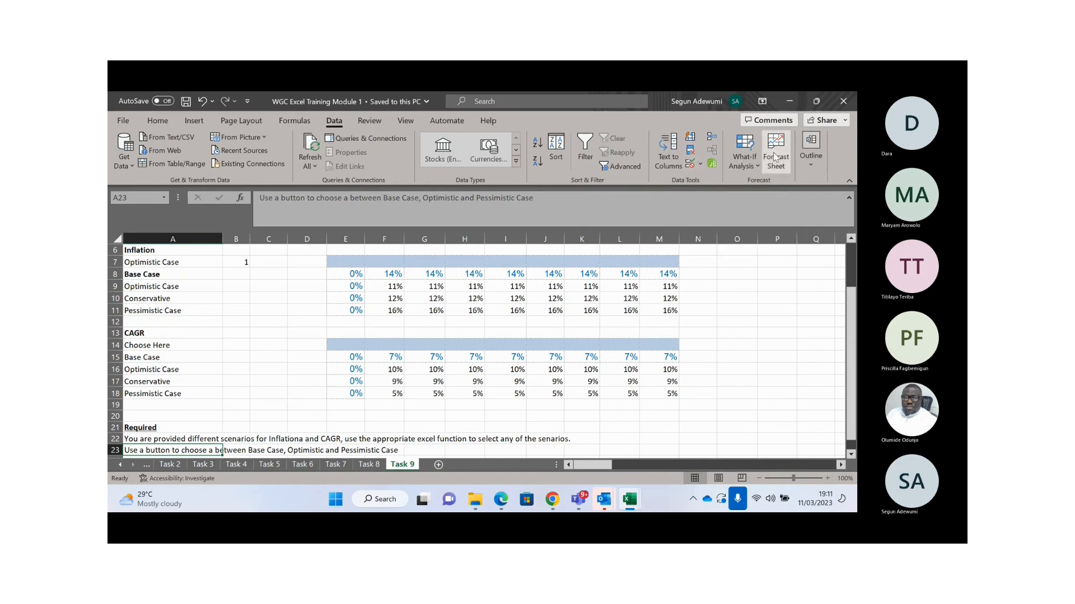
pyautogui.click(755, 166)
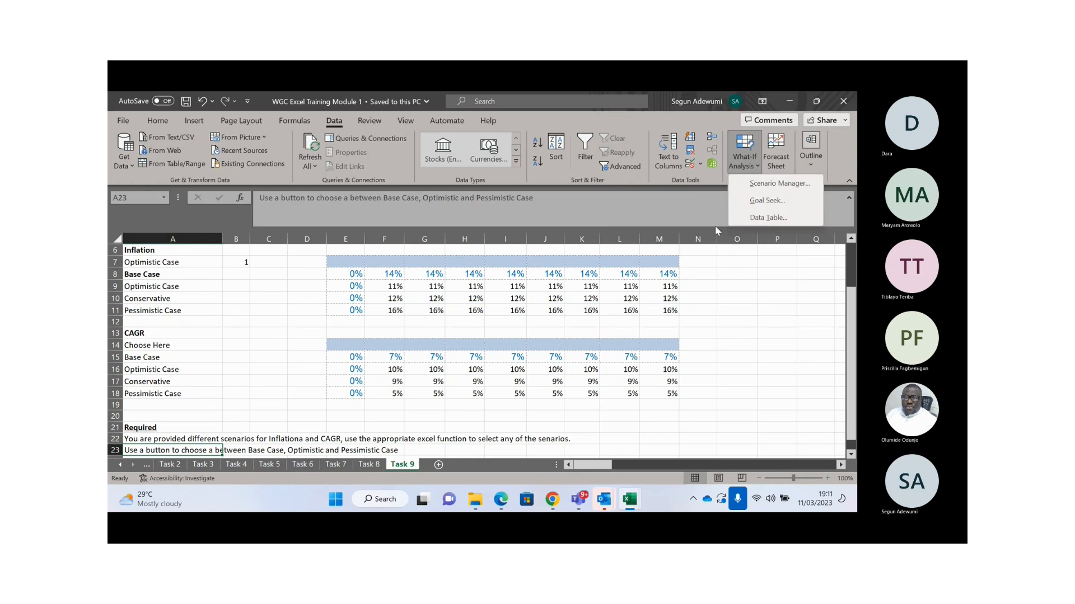
pyautogui.click(470, 267)
pyautogui.click(469, 274)
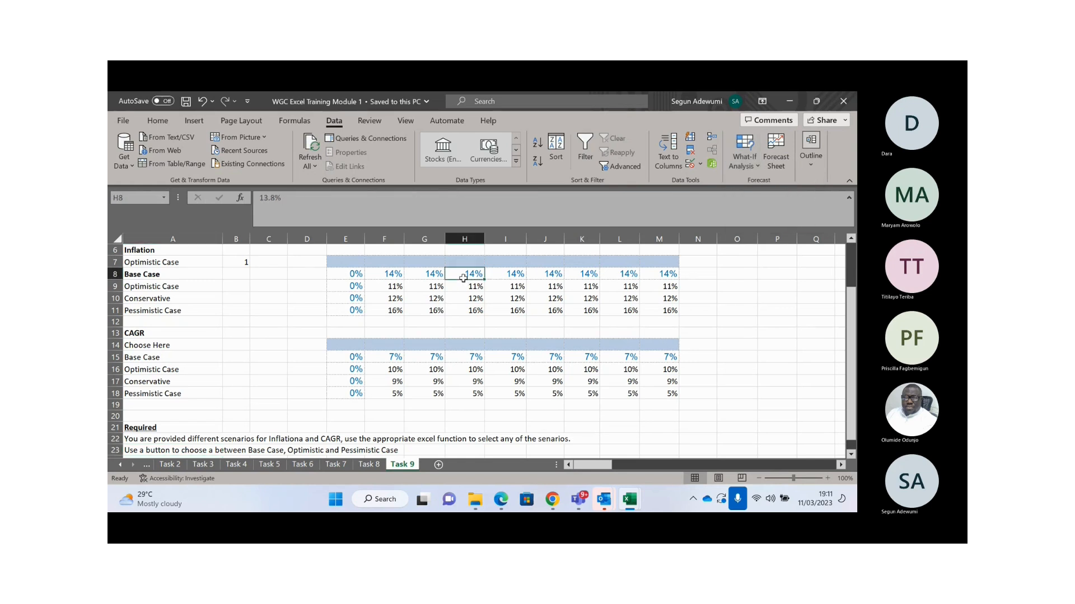
# - Preview the Cell Styles gallery on the Home tab and close it by selecting G8
pyautogui.click(161, 125)
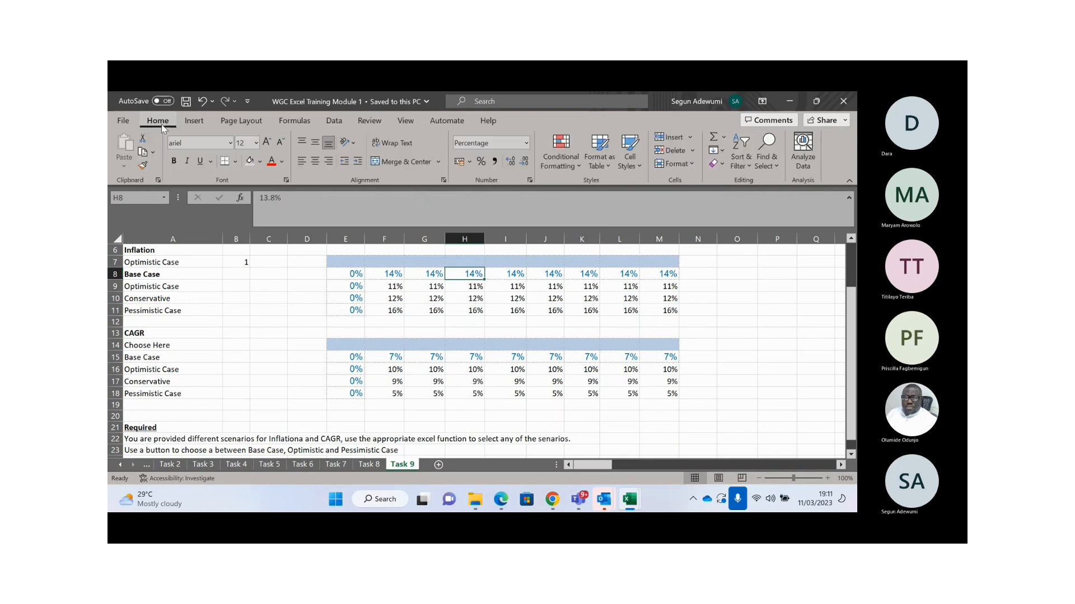
pyautogui.click(637, 167)
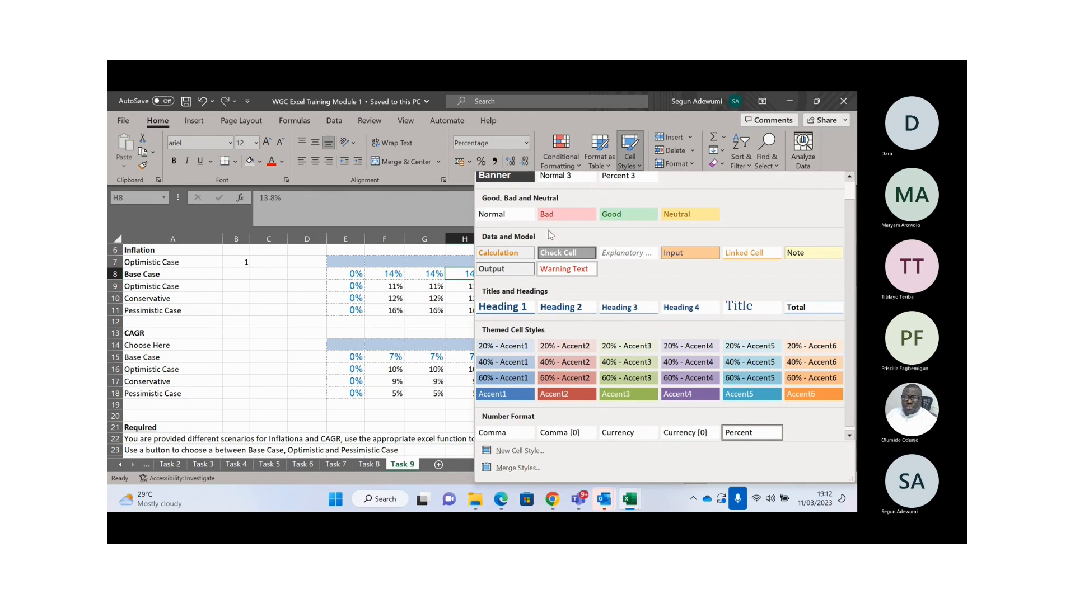
pyautogui.click(412, 275)
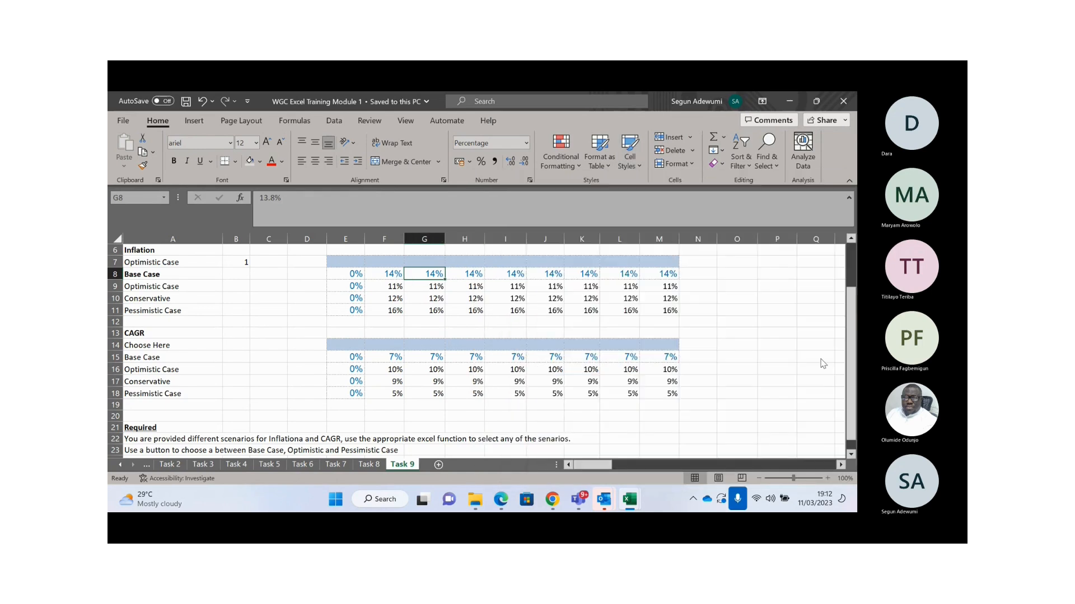
# - Switch to the Advance Excel Training meeting window in Teams
pyautogui.click(783, 320)
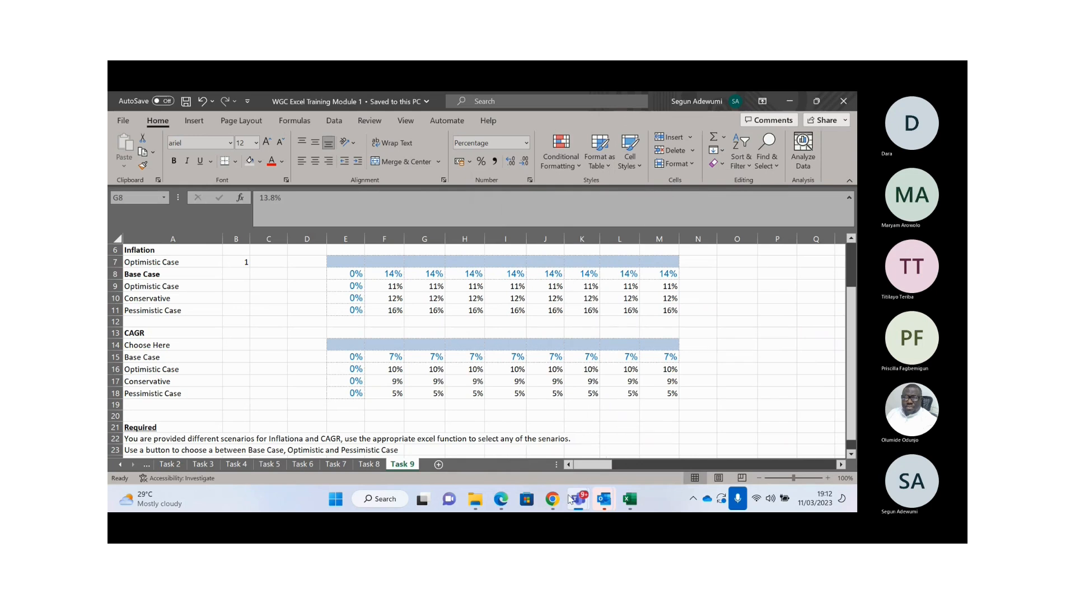
pyautogui.moveTo(570, 500)
pyautogui.click(520, 381)
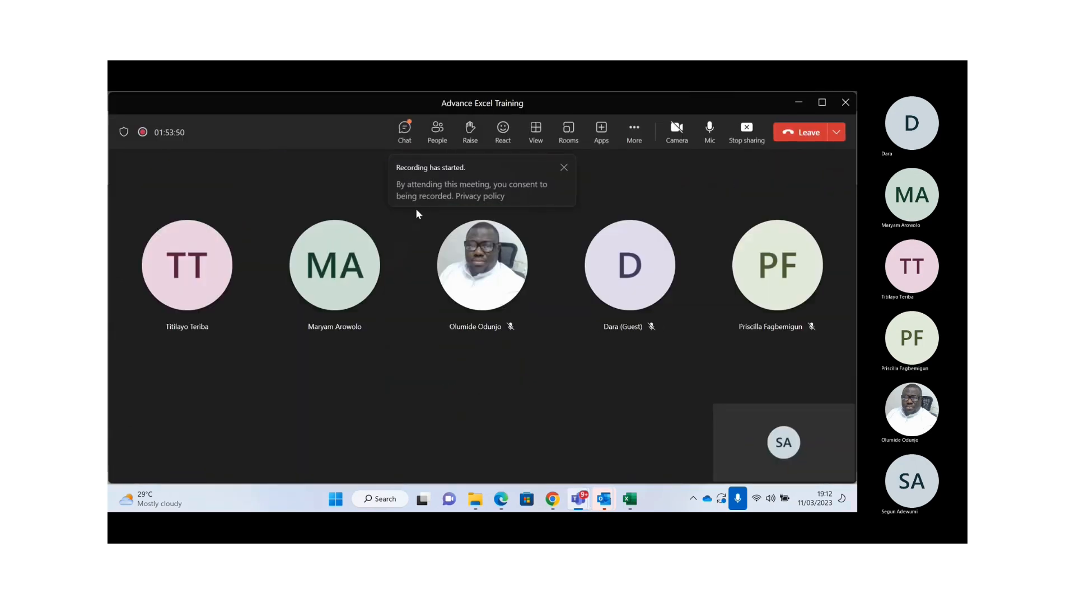